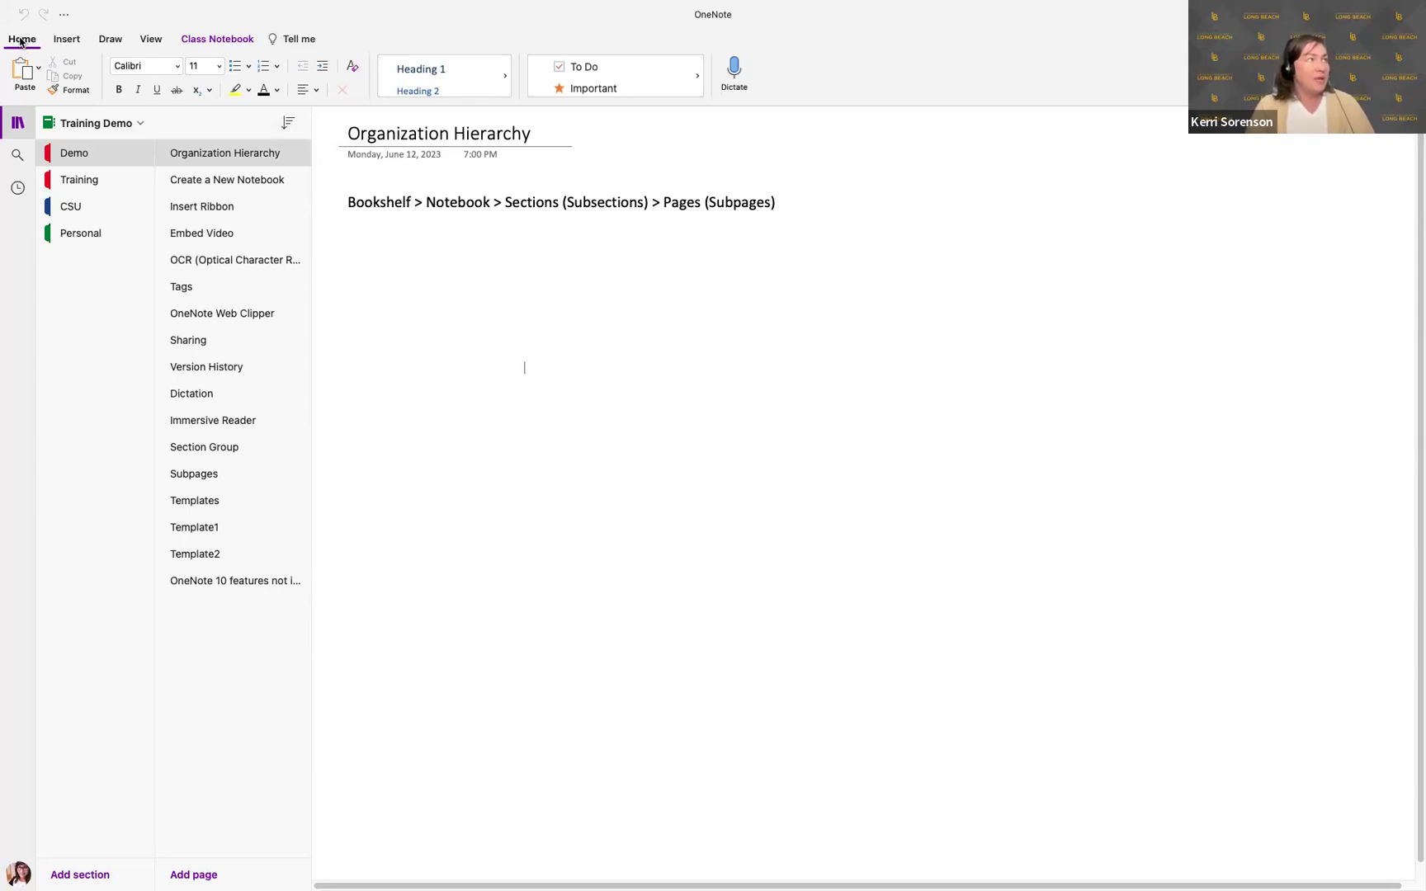
Look through the Home, Insert, Draw and View commands and the suggested actions of the command search.
left_click(22, 41)
left_click(22, 43)
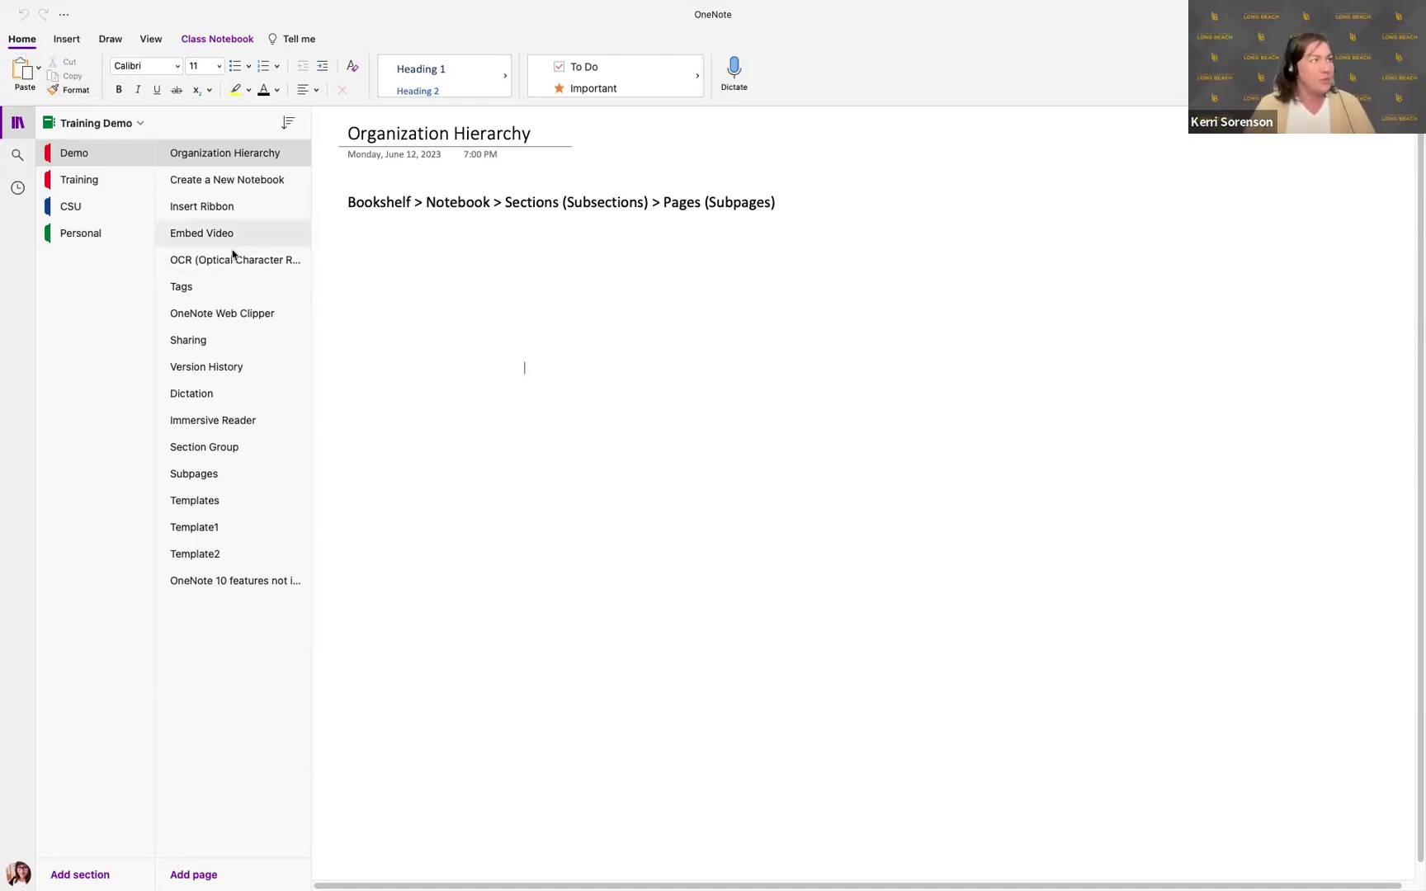
left_click(66, 39)
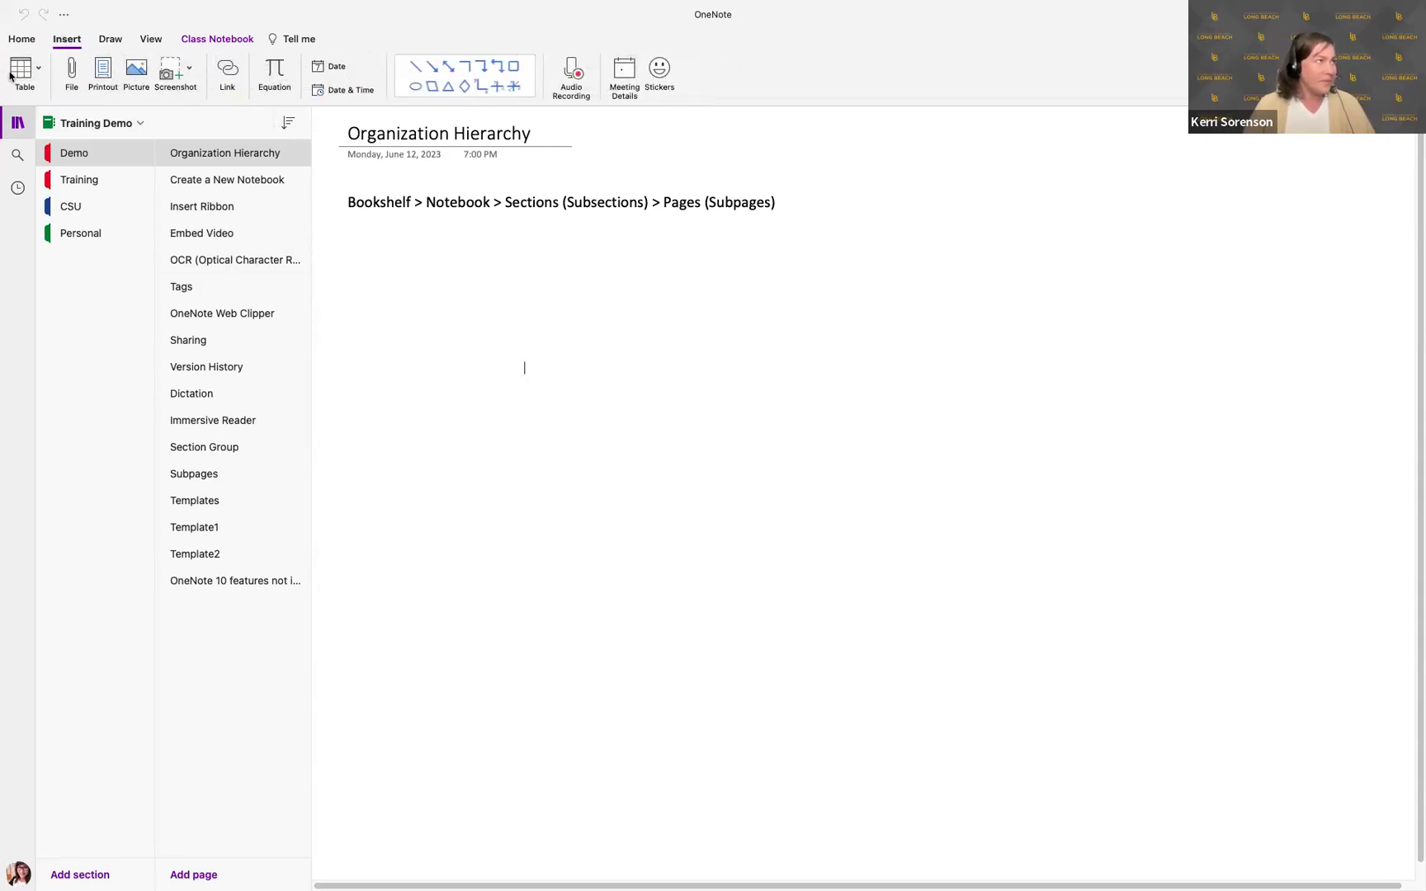
left_click(112, 39)
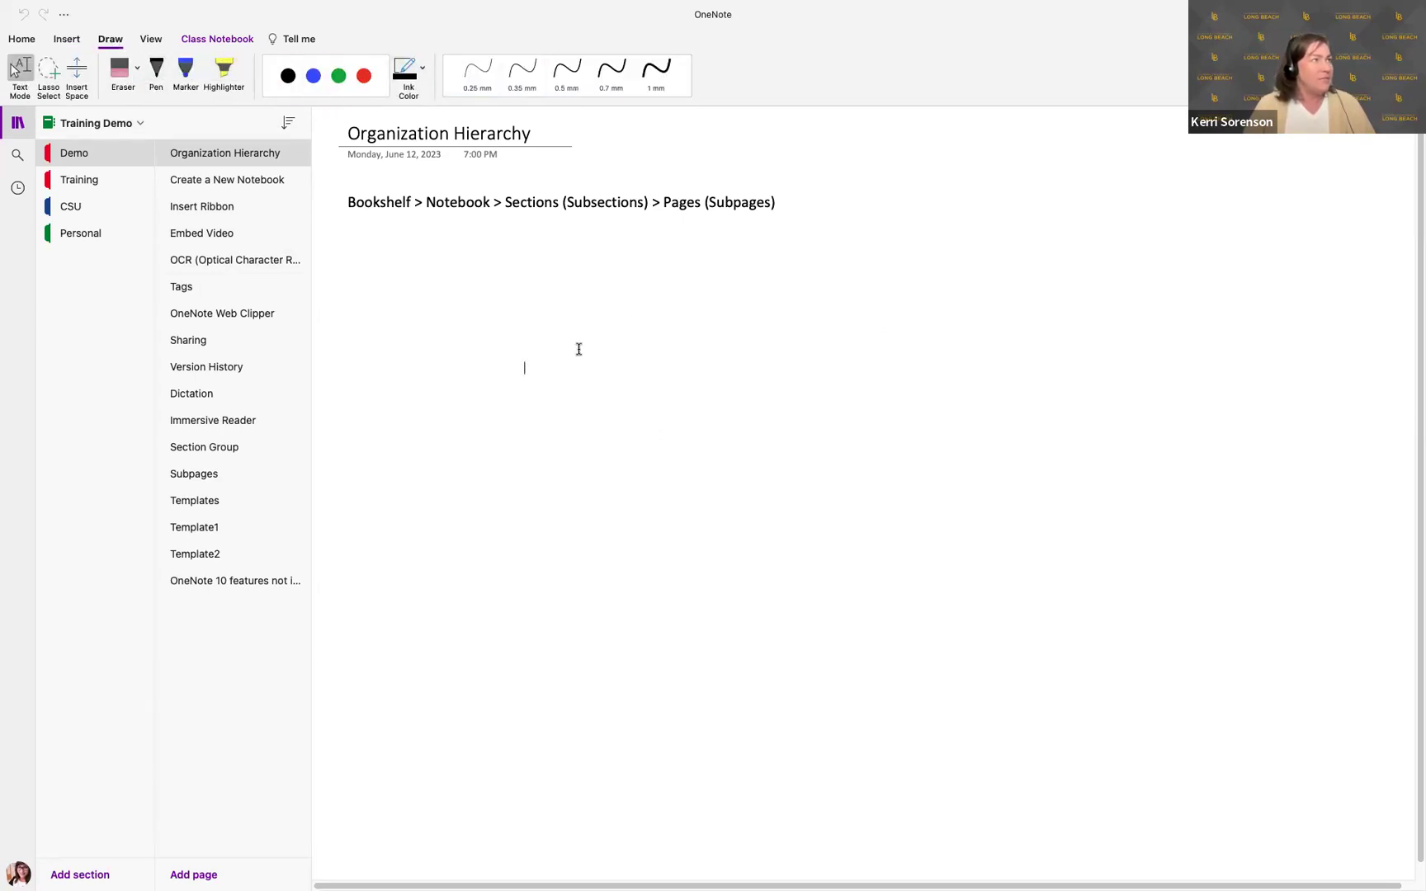
left_click(152, 41)
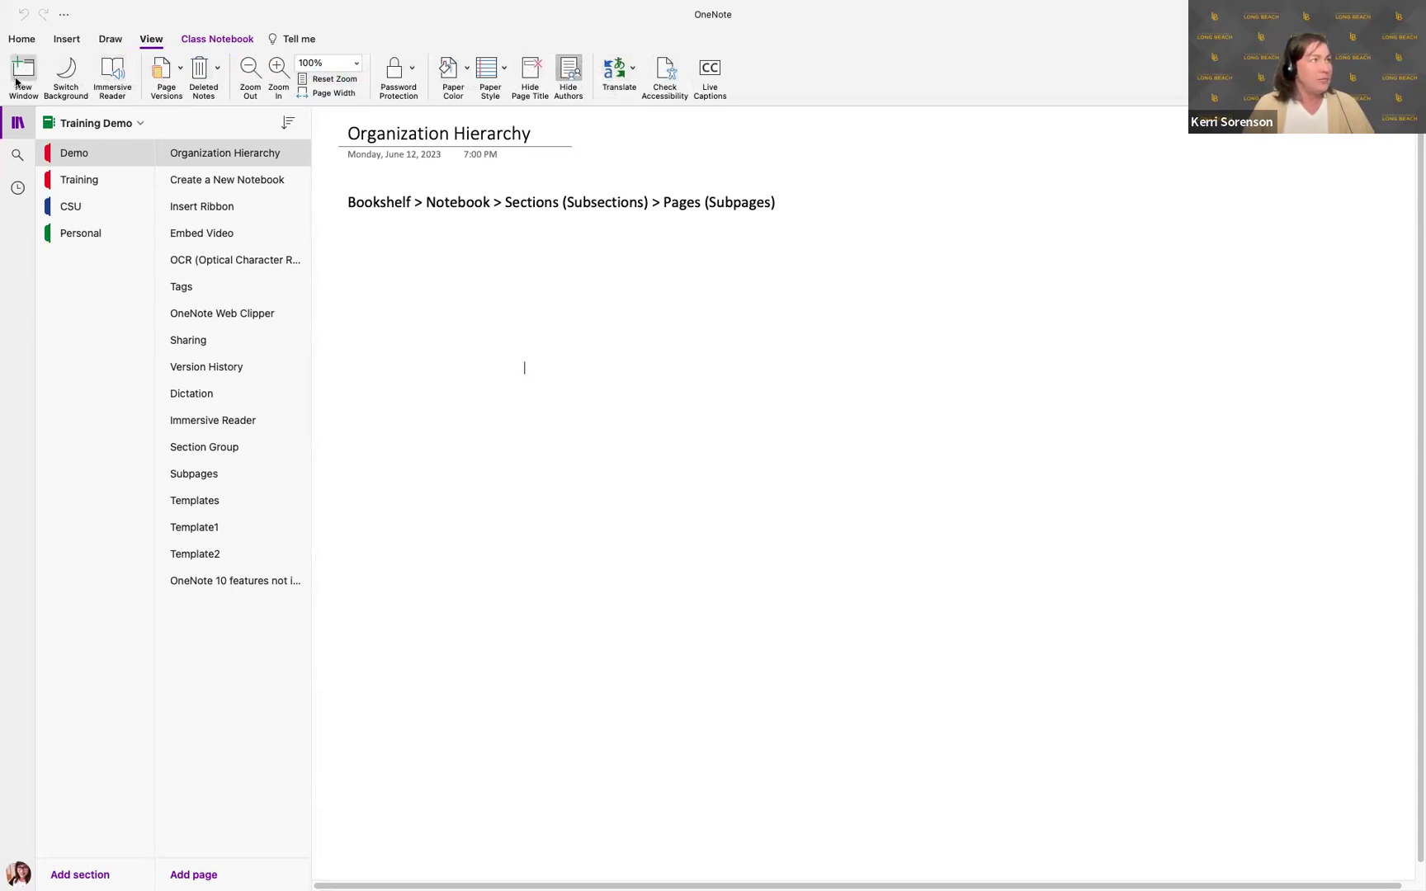
left_click(290, 40)
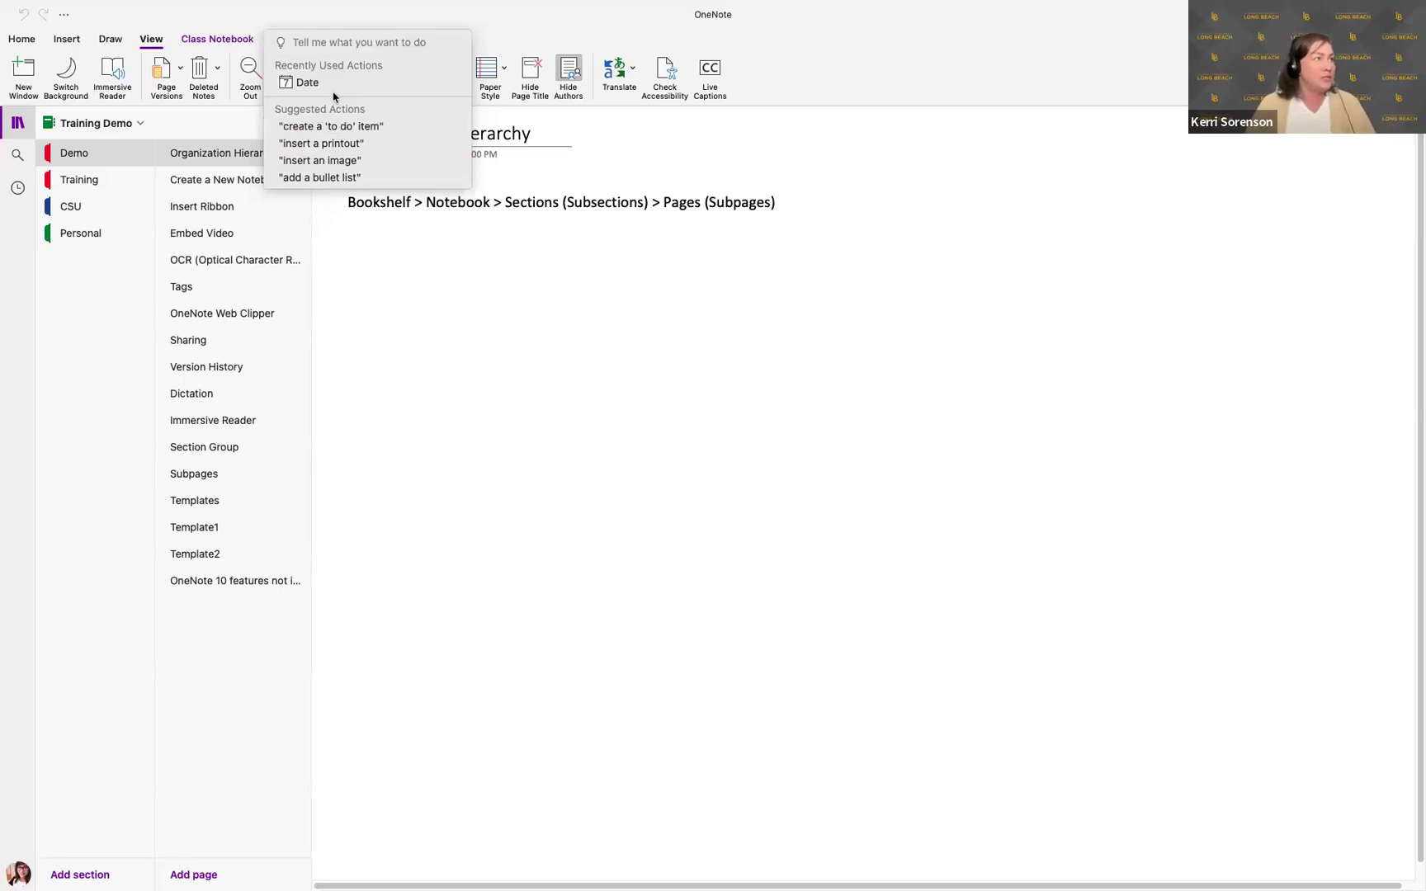
left_click(447, 318)
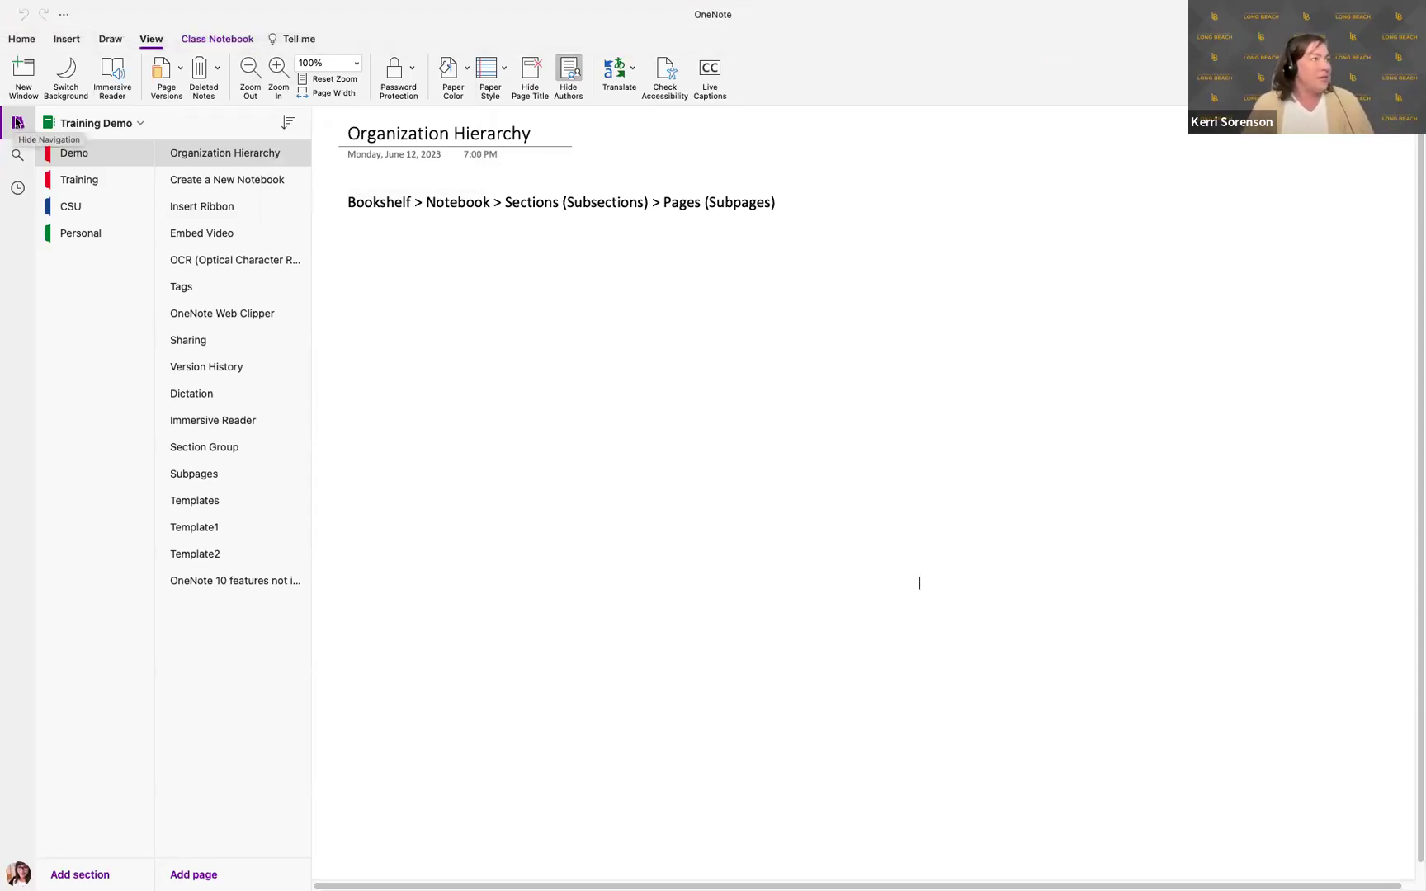
left_click(22, 39)
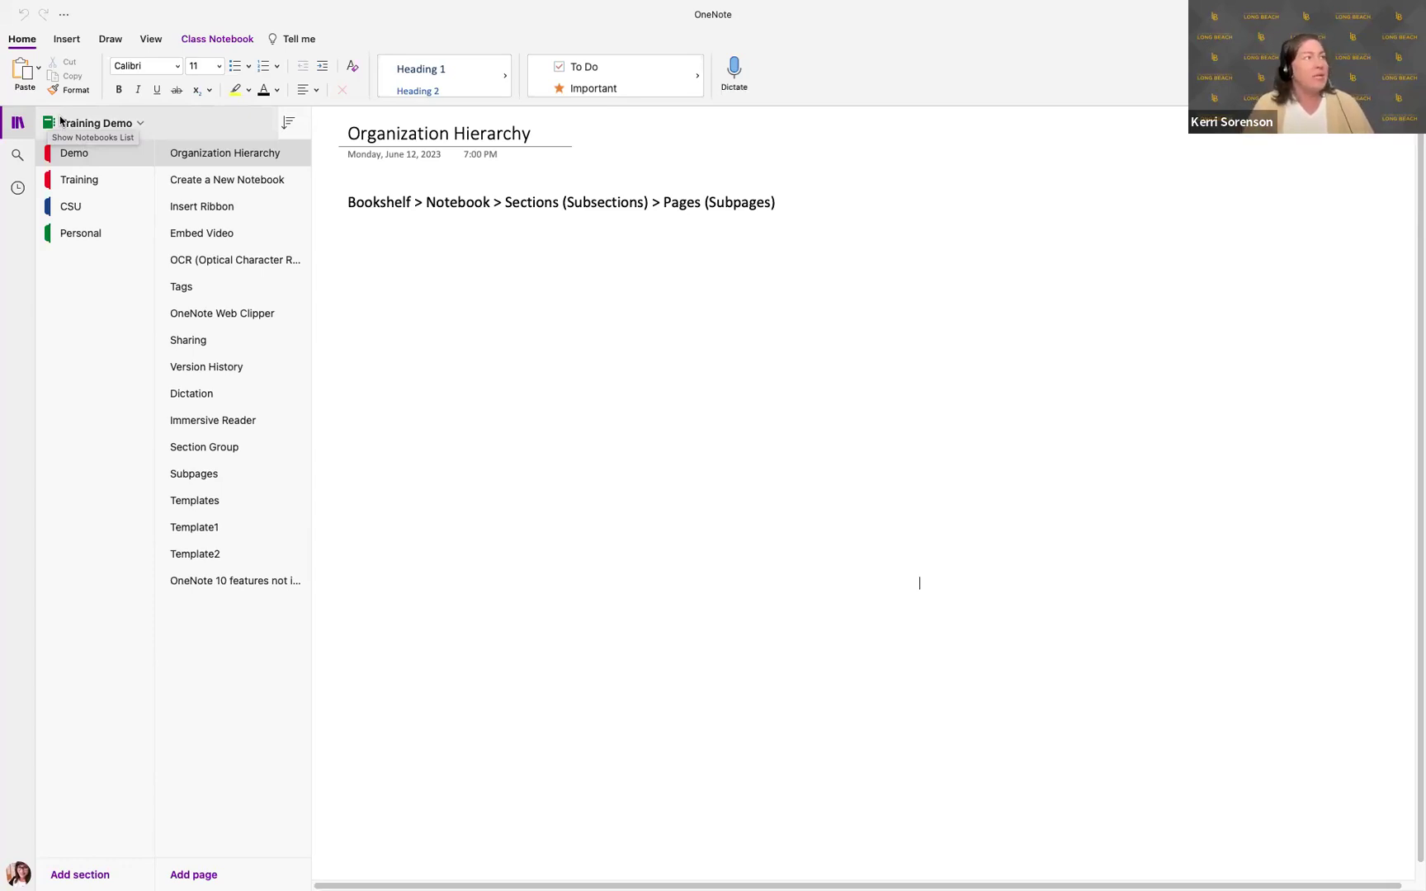
Review the list of notebooks and the Training, CSU, Personal and Demo sections of the Training Demo notebook.
left_click(140, 124)
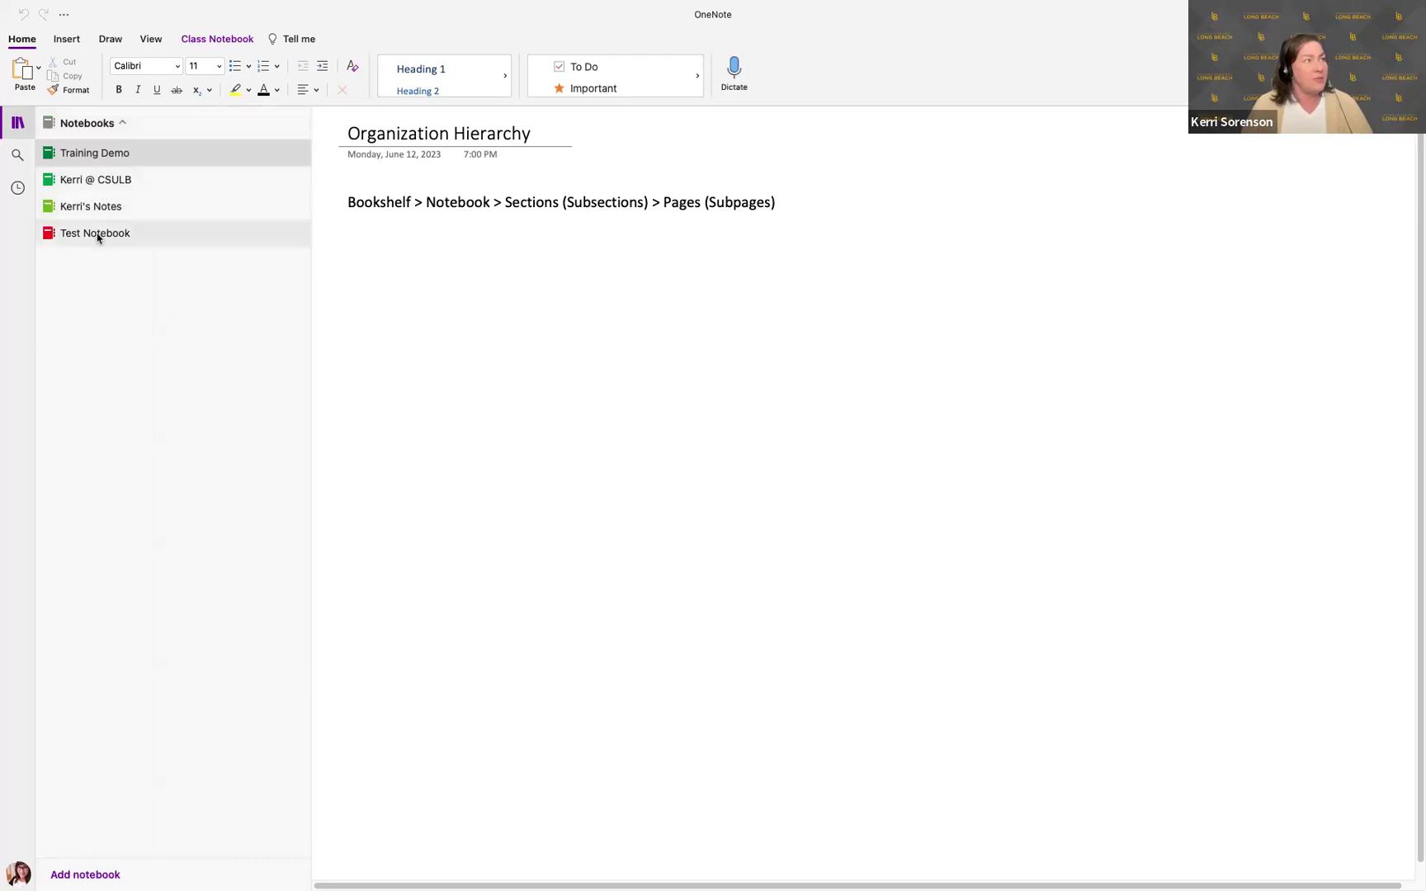
left_click(122, 124)
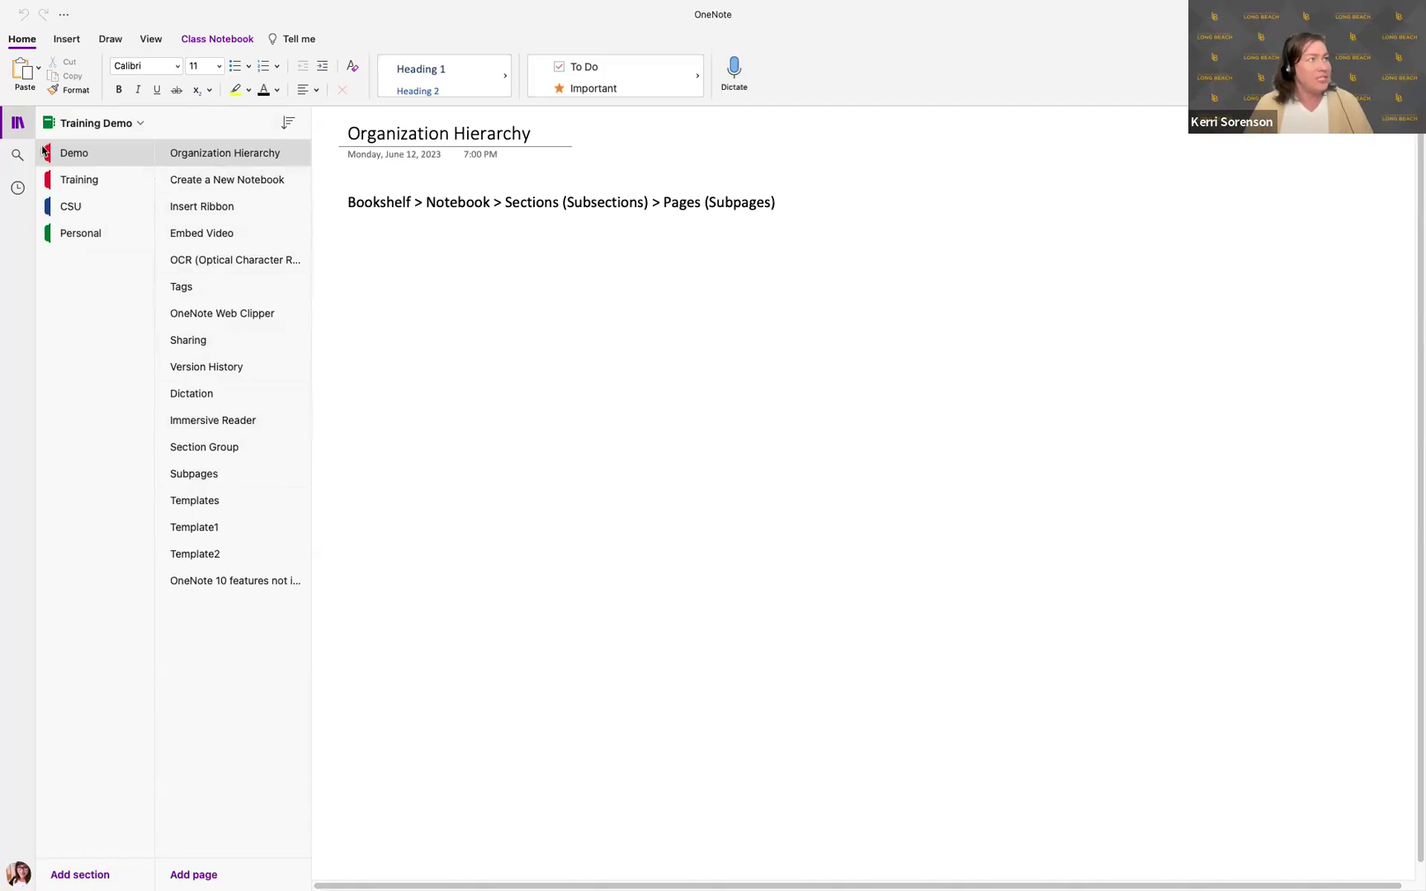
left_click(74, 182)
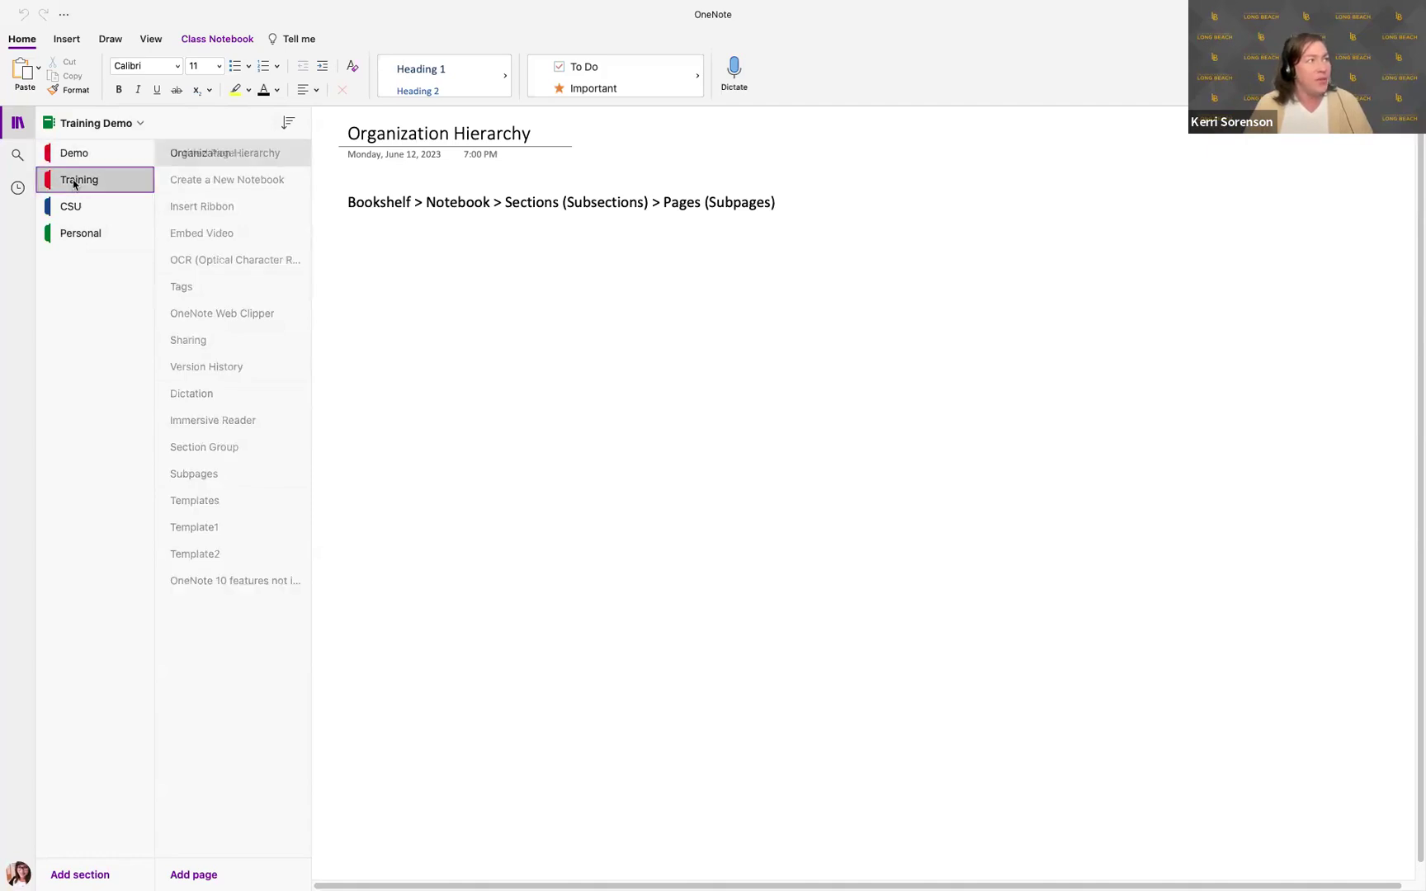
left_click(107, 207)
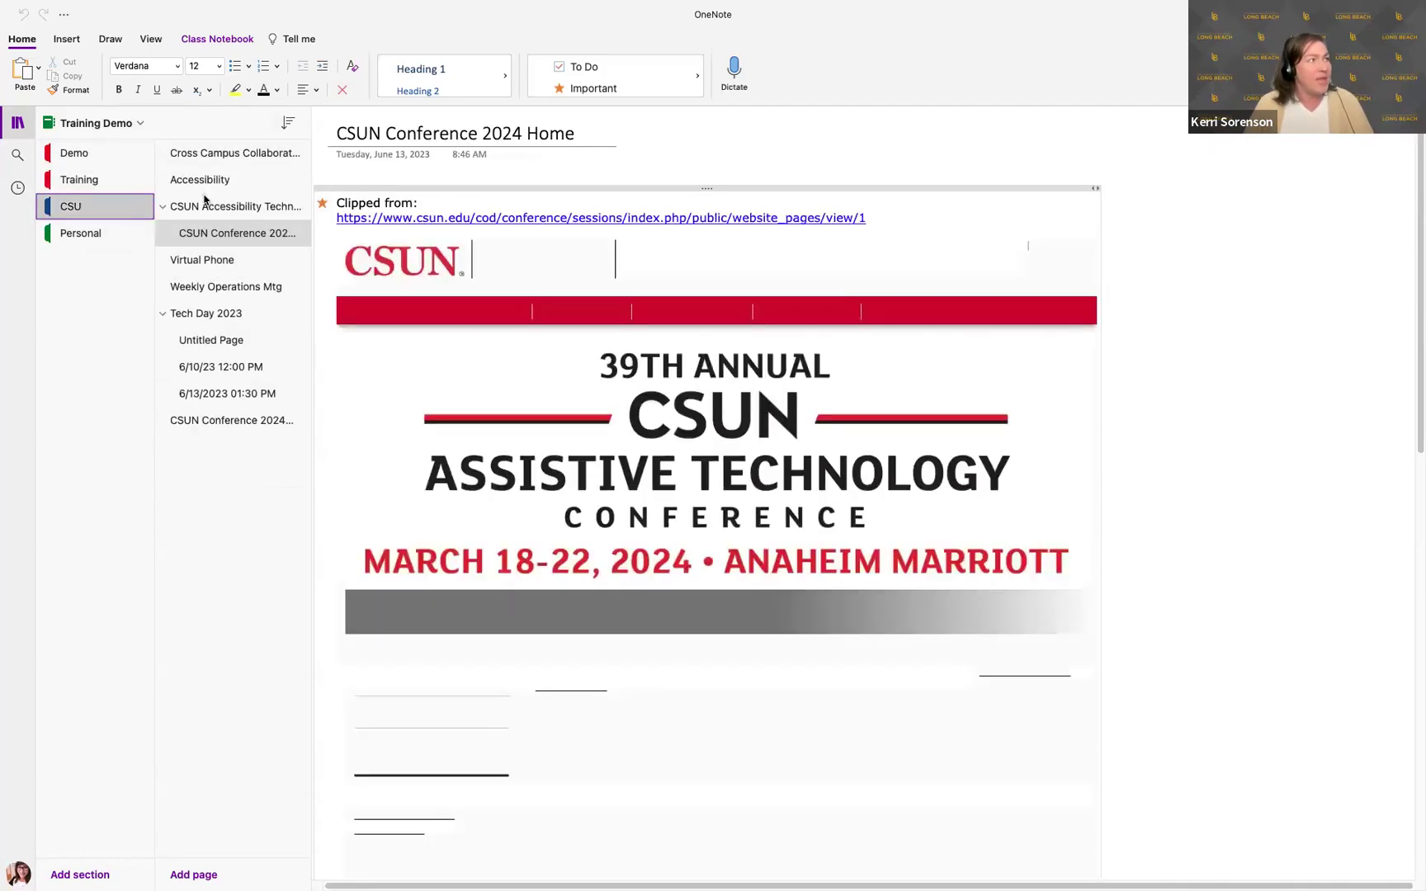
left_click(95, 234)
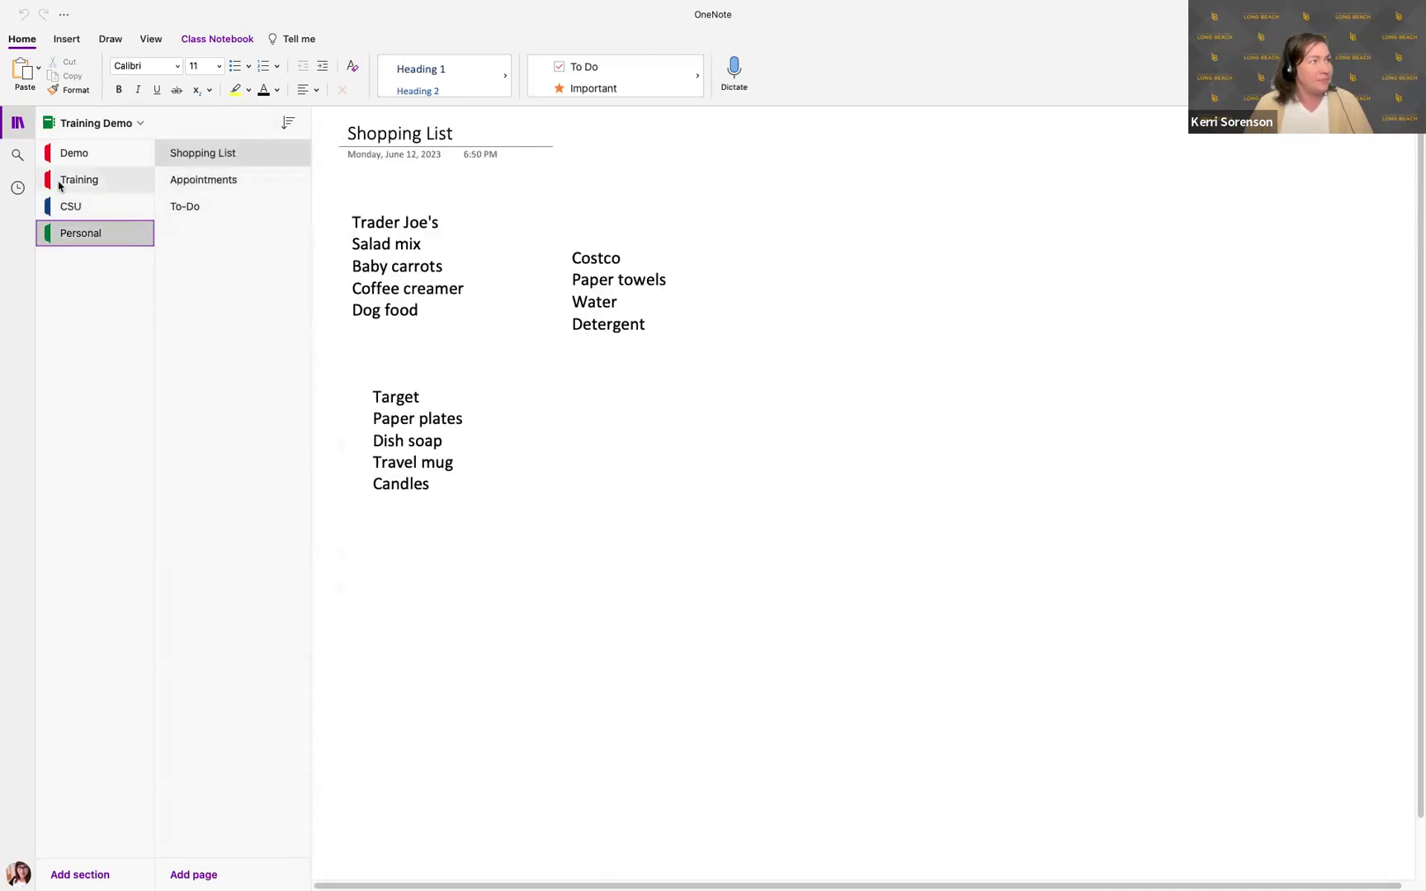
left_click(80, 152)
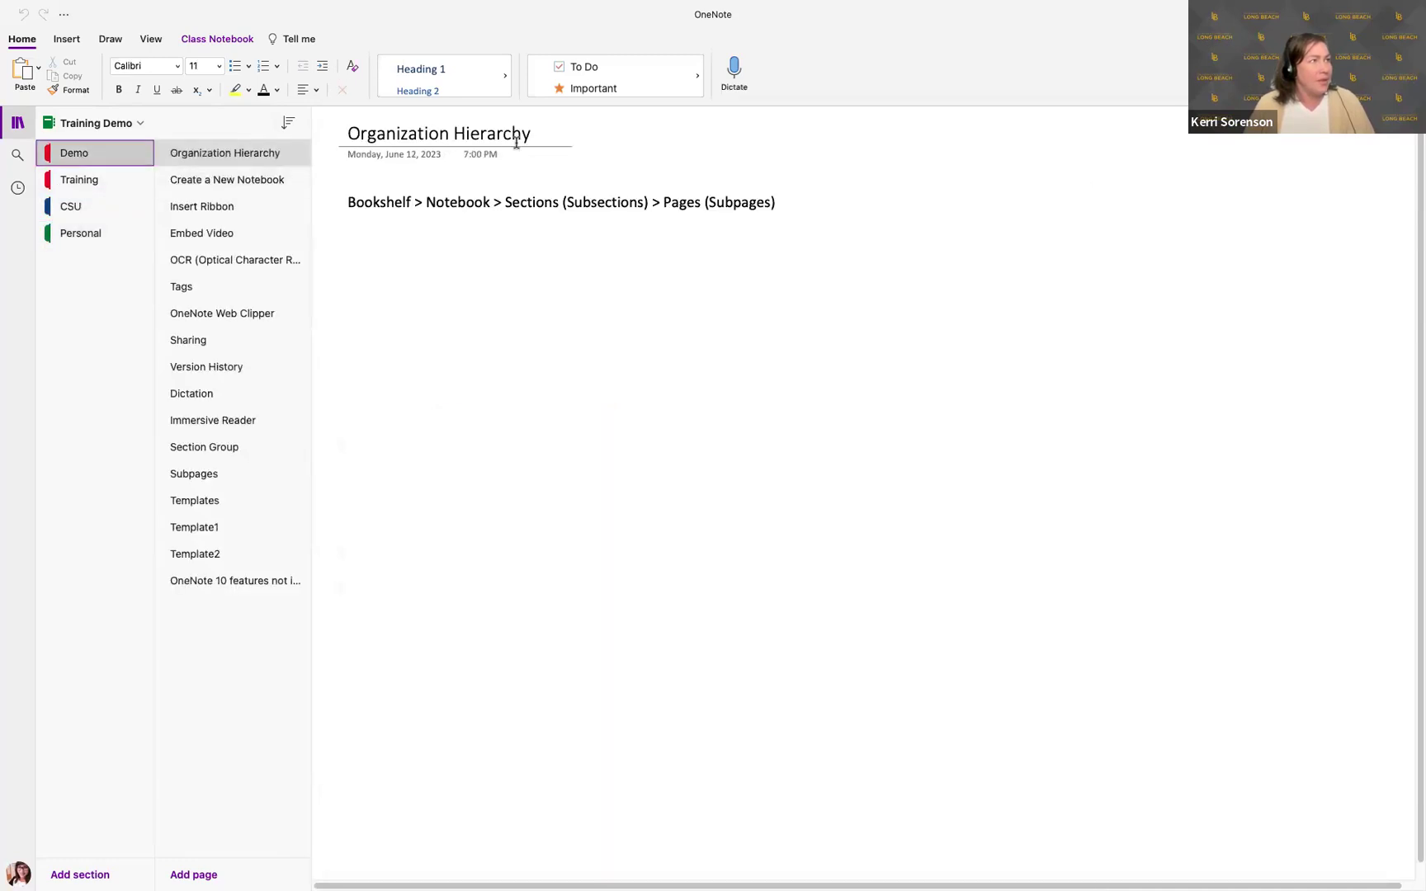
left_click(394, 211)
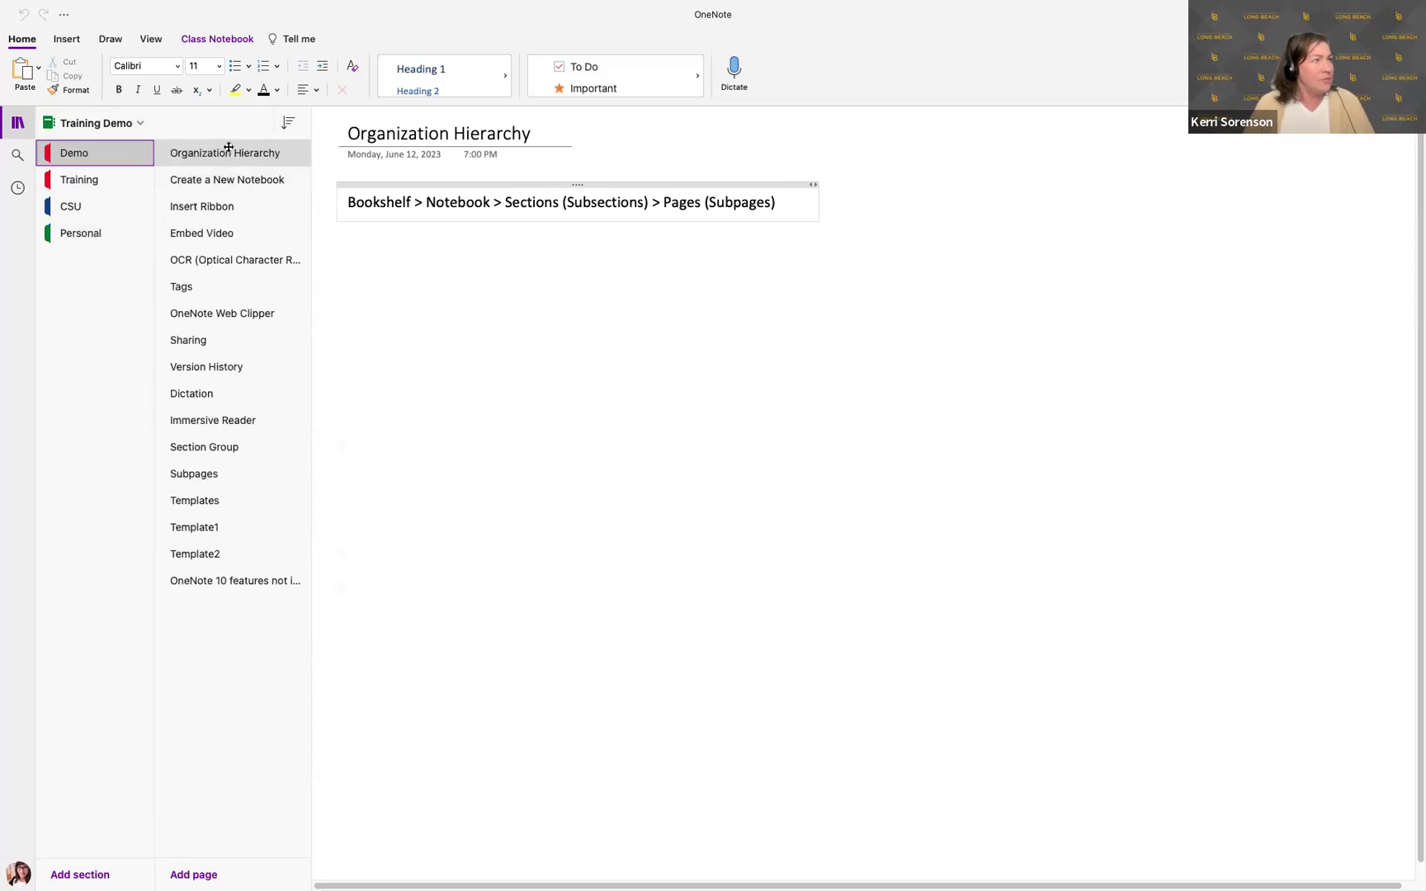
Read the Mac and Windows instructions on the Create a New Notebook page of the Demo section.
left_click(228, 182)
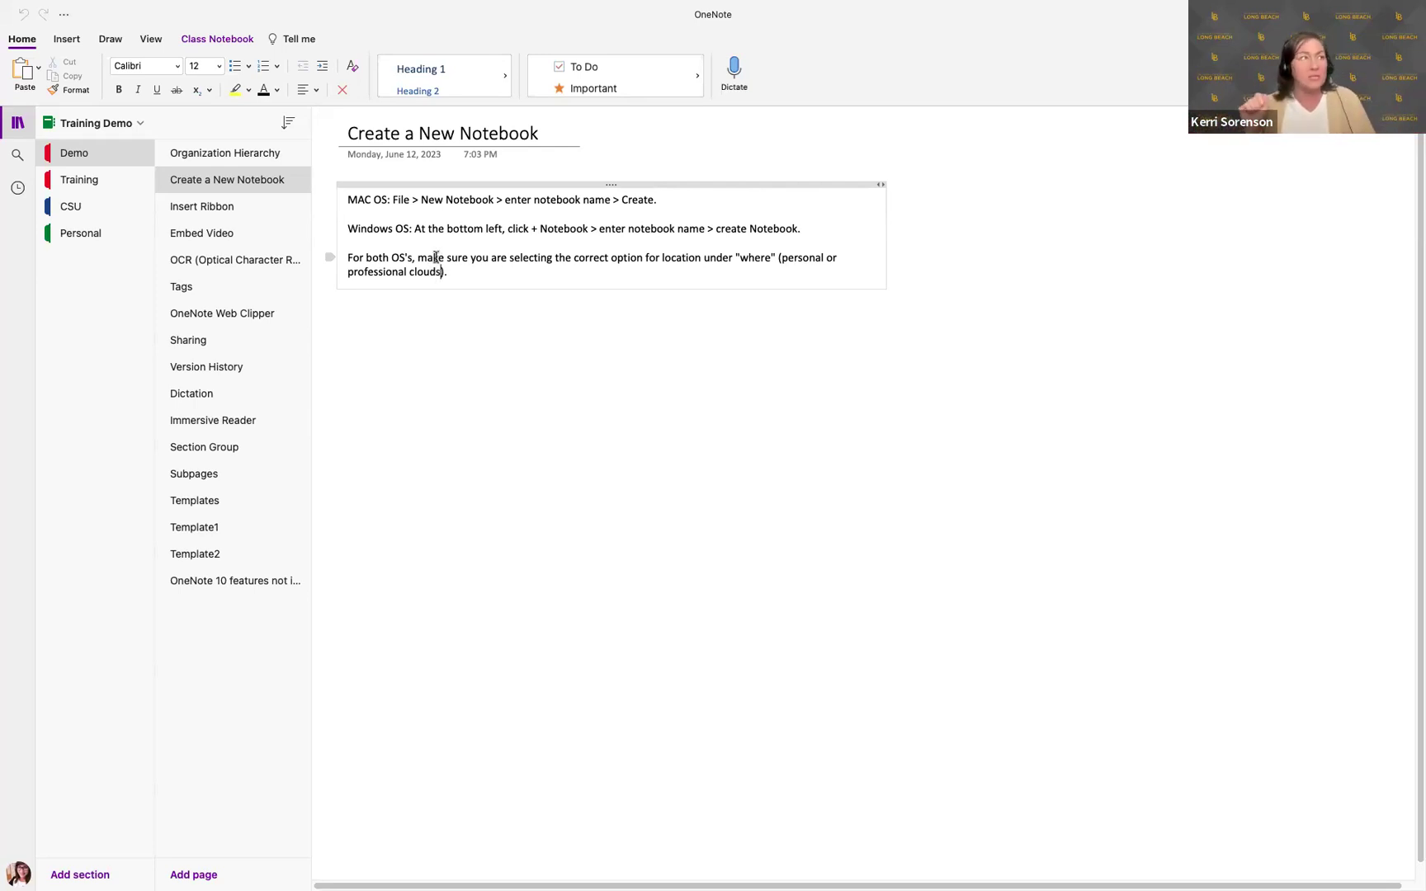
left_click_drag(345, 199, 658, 204)
left_click(348, 230)
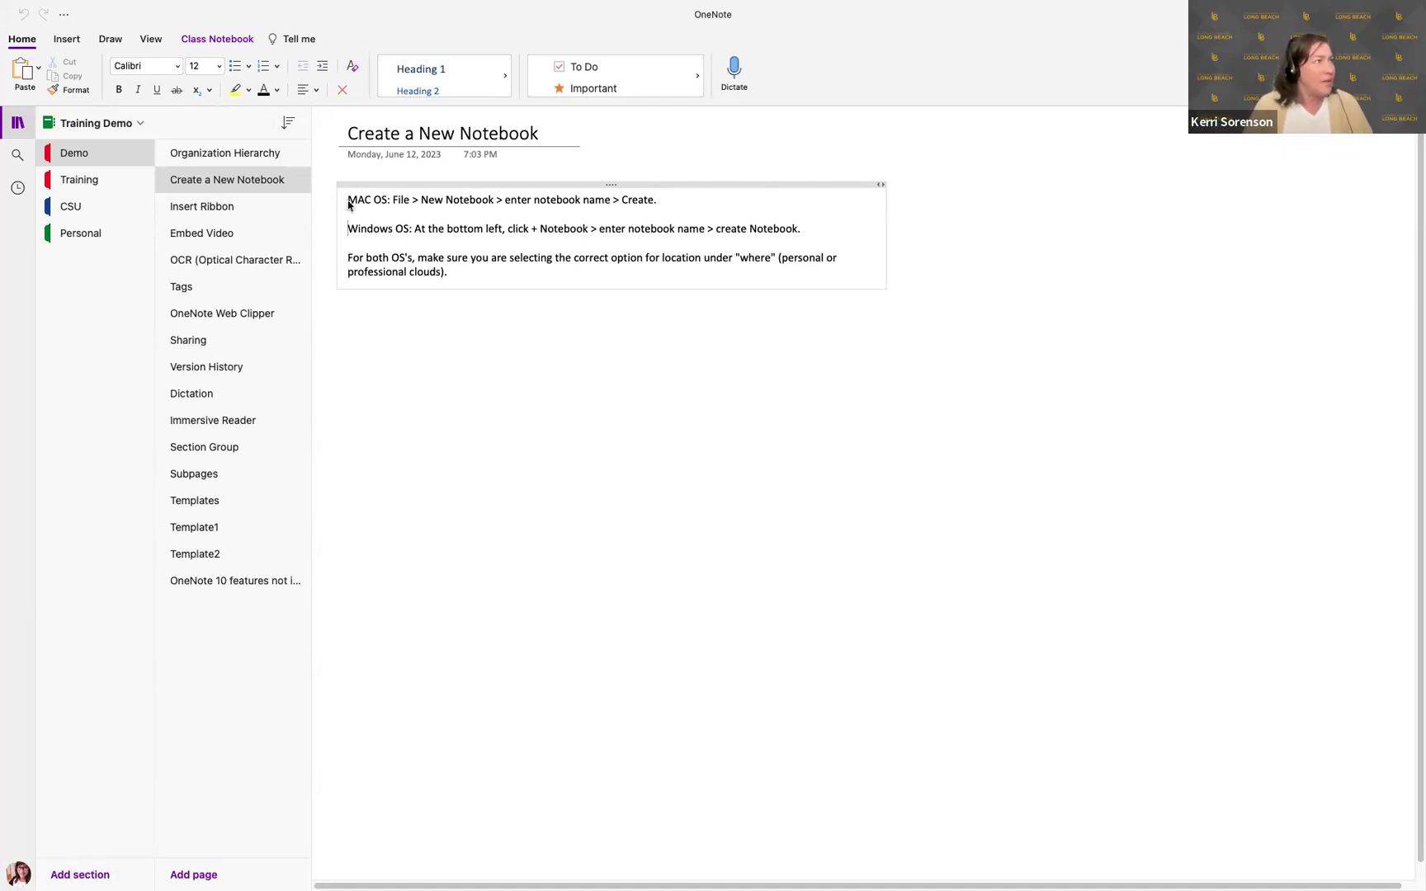
left_click(378, 396)
Start a new notebook with the Purple Mist cover and name it Test Notebook.
mouse_move(105, 10)
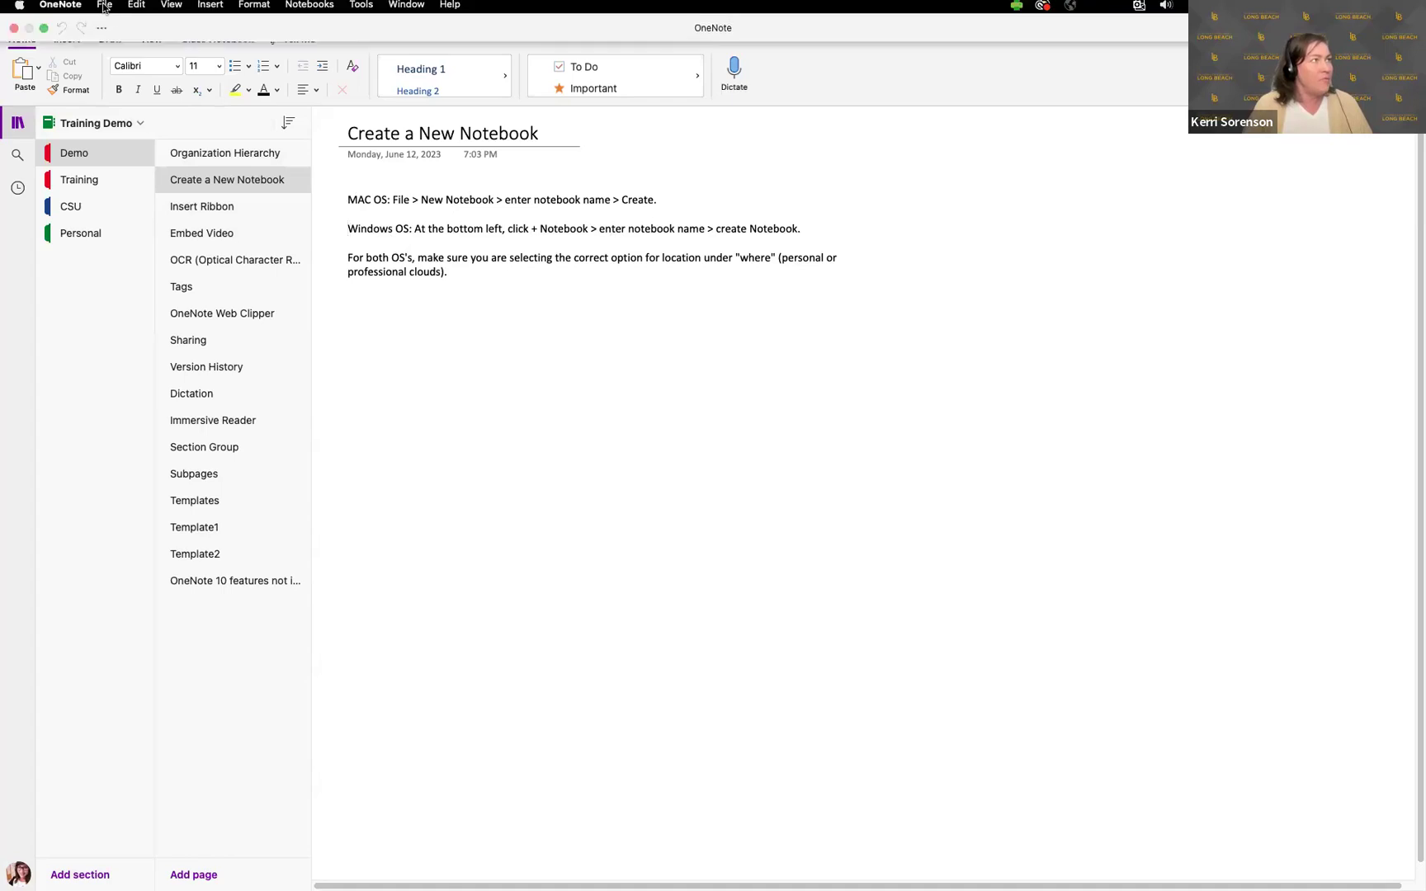
left_click(106, 9)
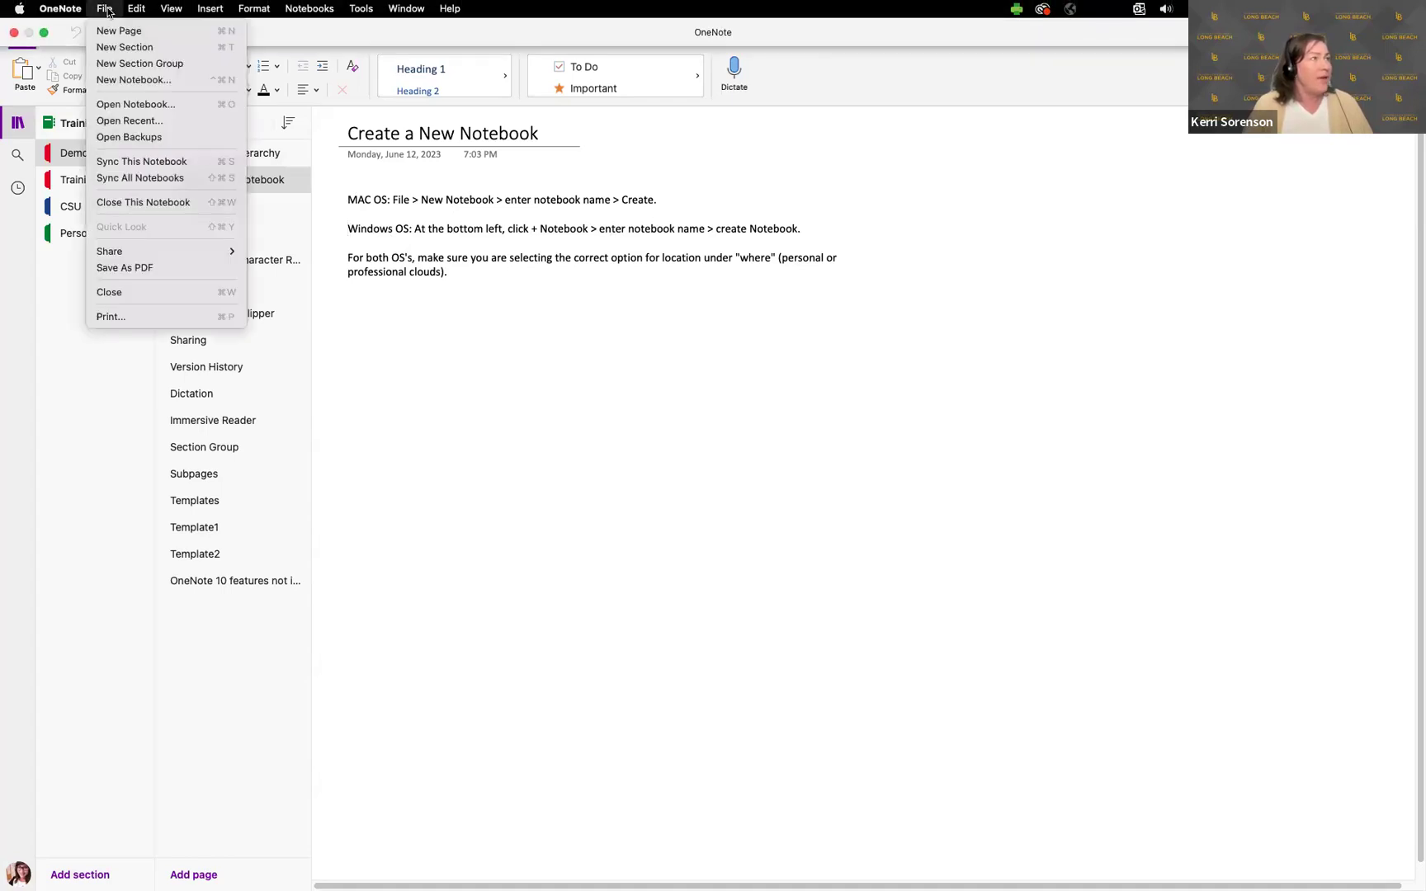
left_click(100, 80)
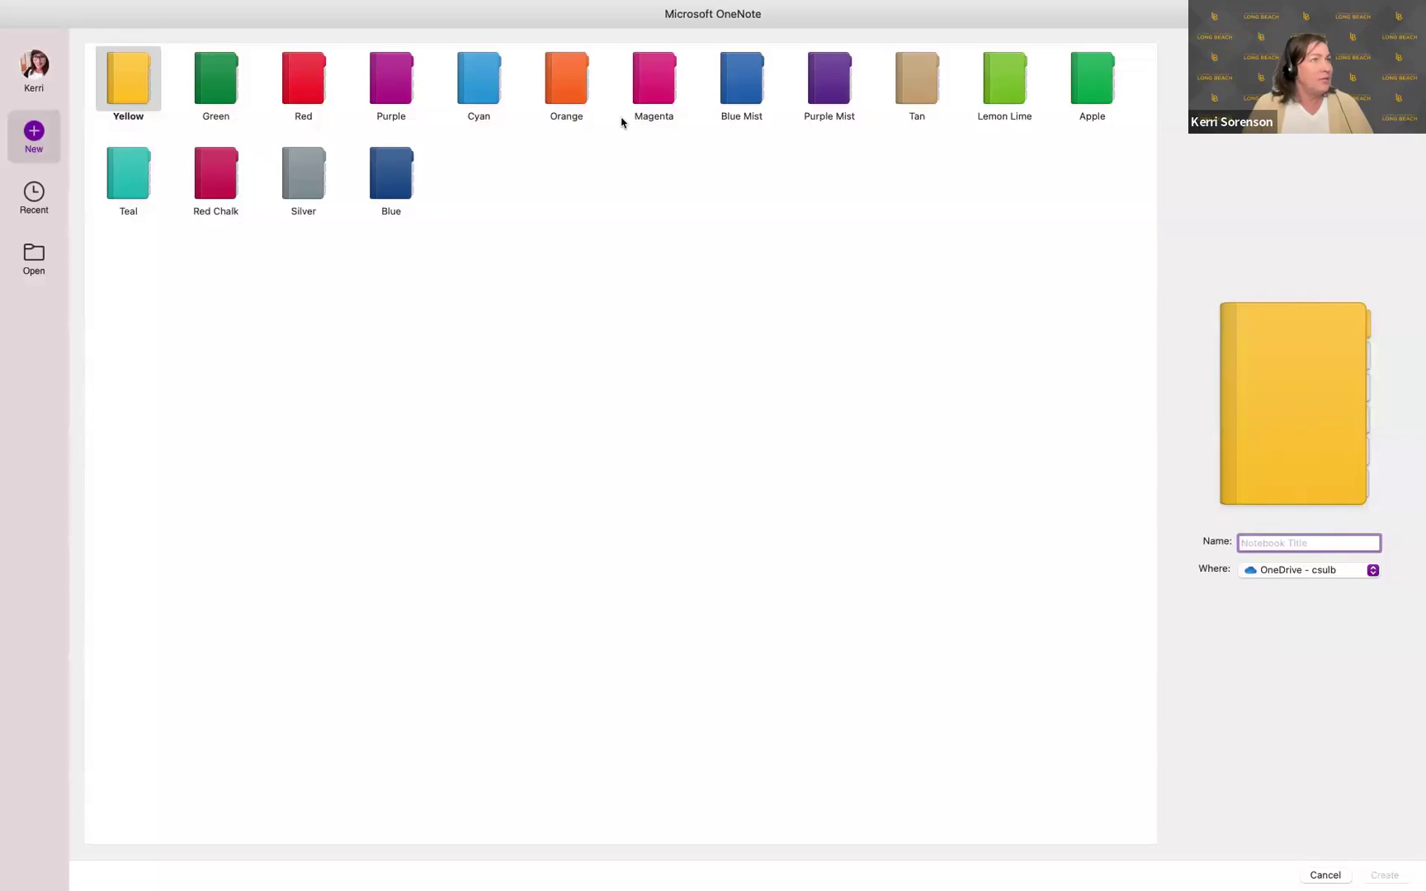
left_click(832, 73)
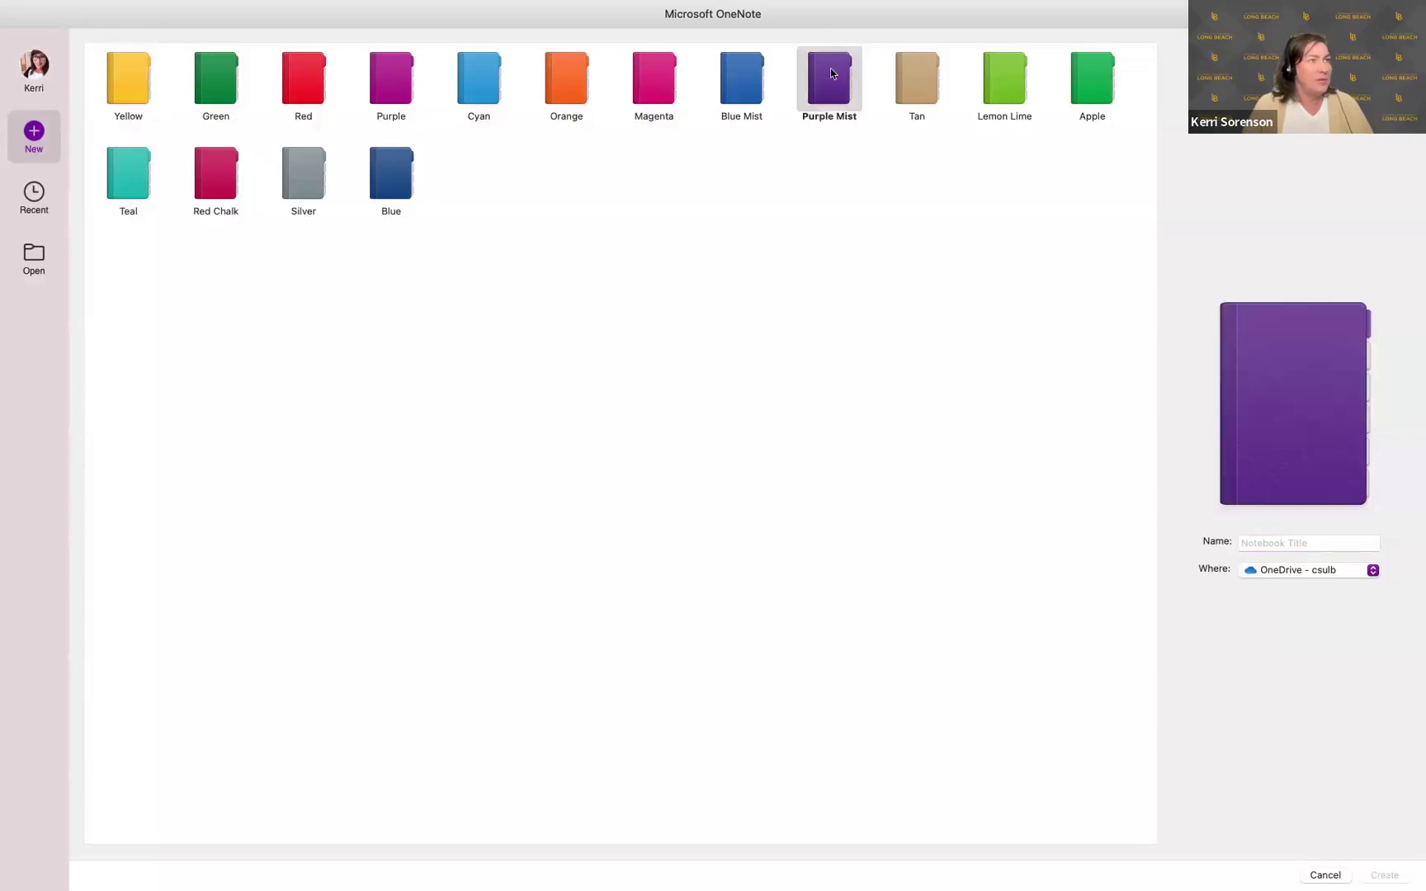
left_click(1251, 547)
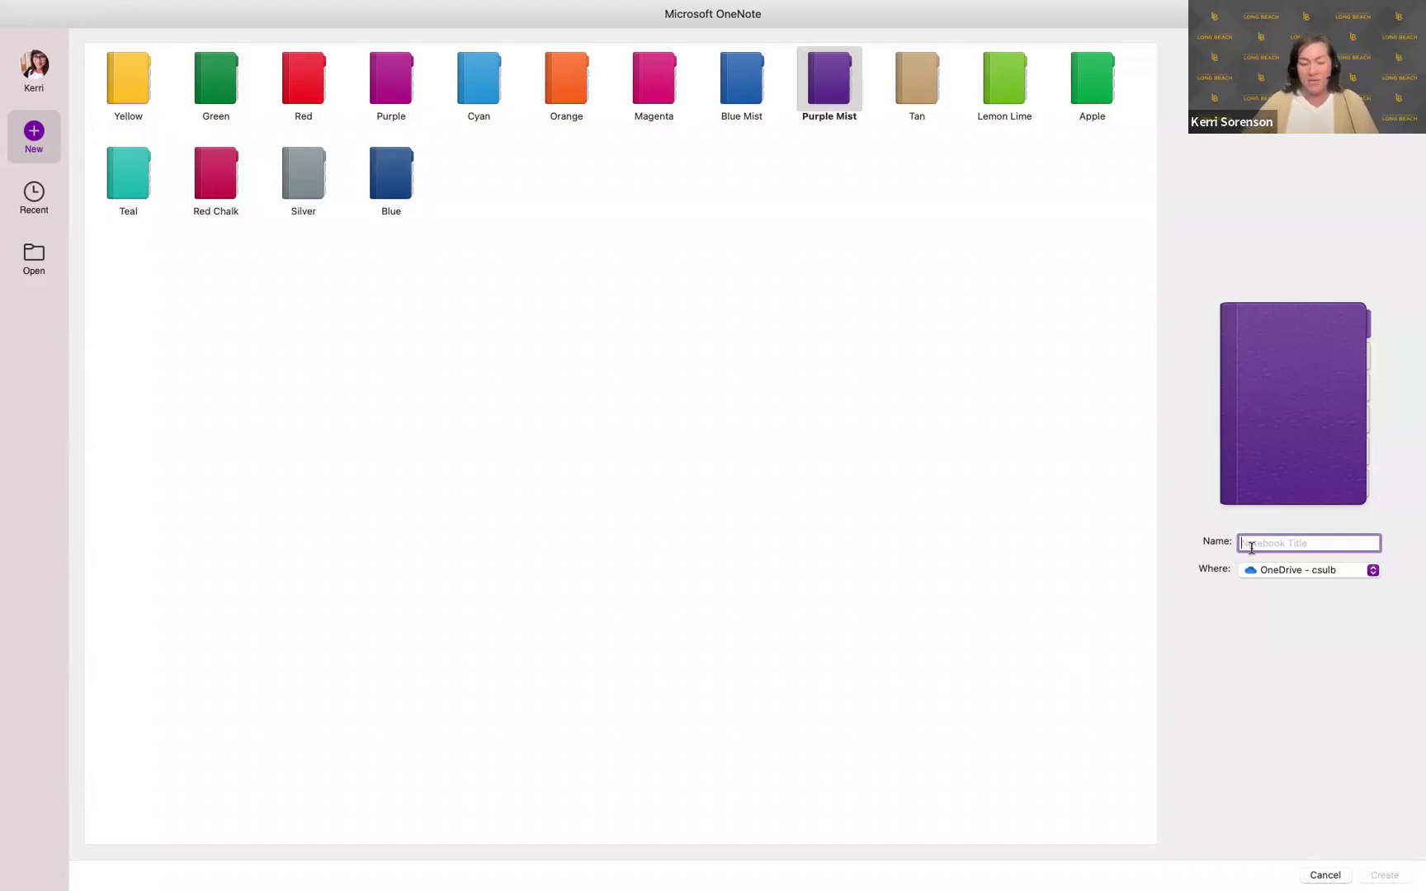
type("Test ")
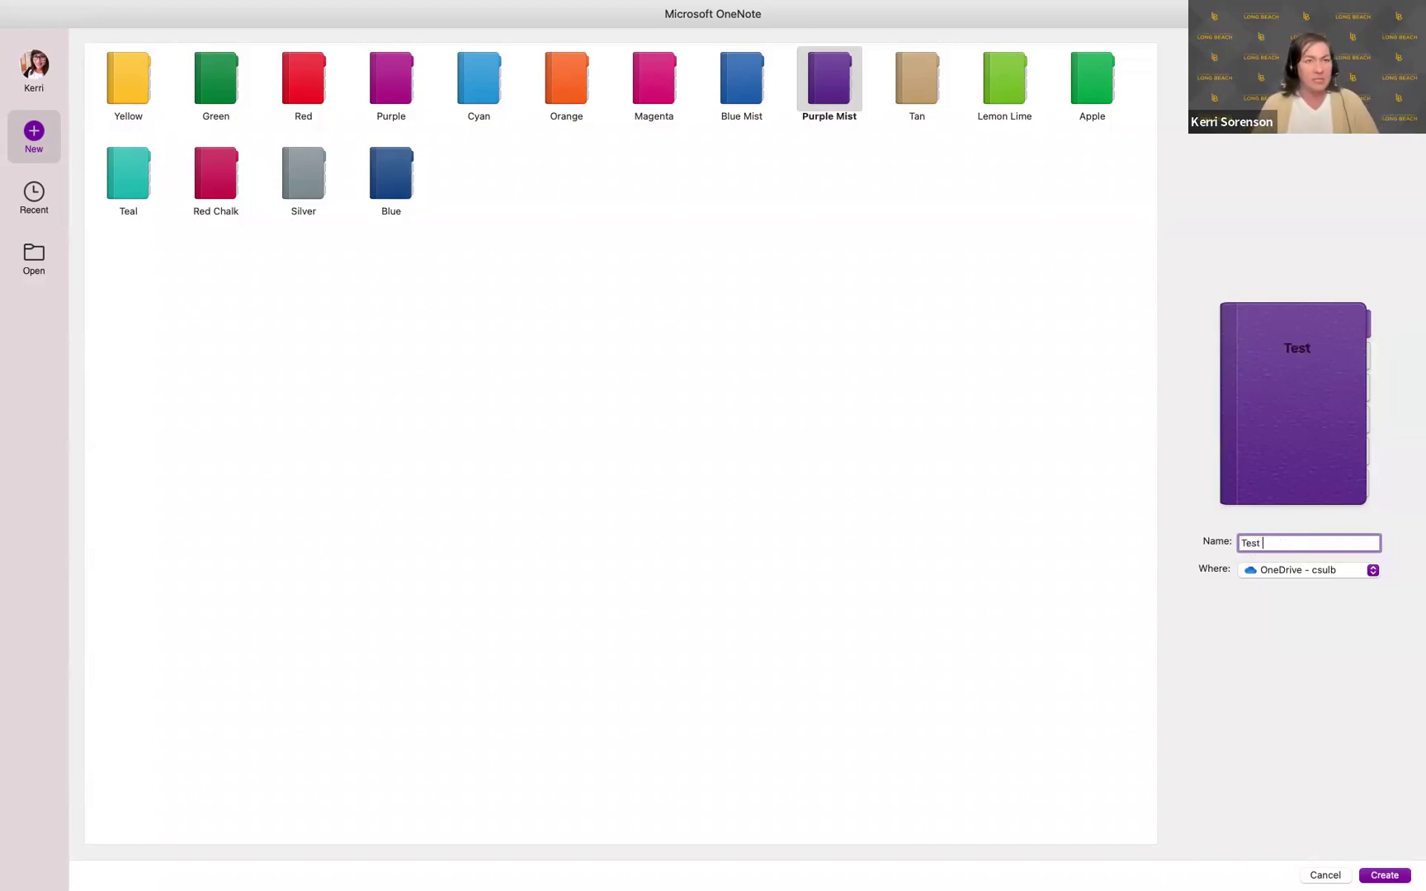
type("Notebook")
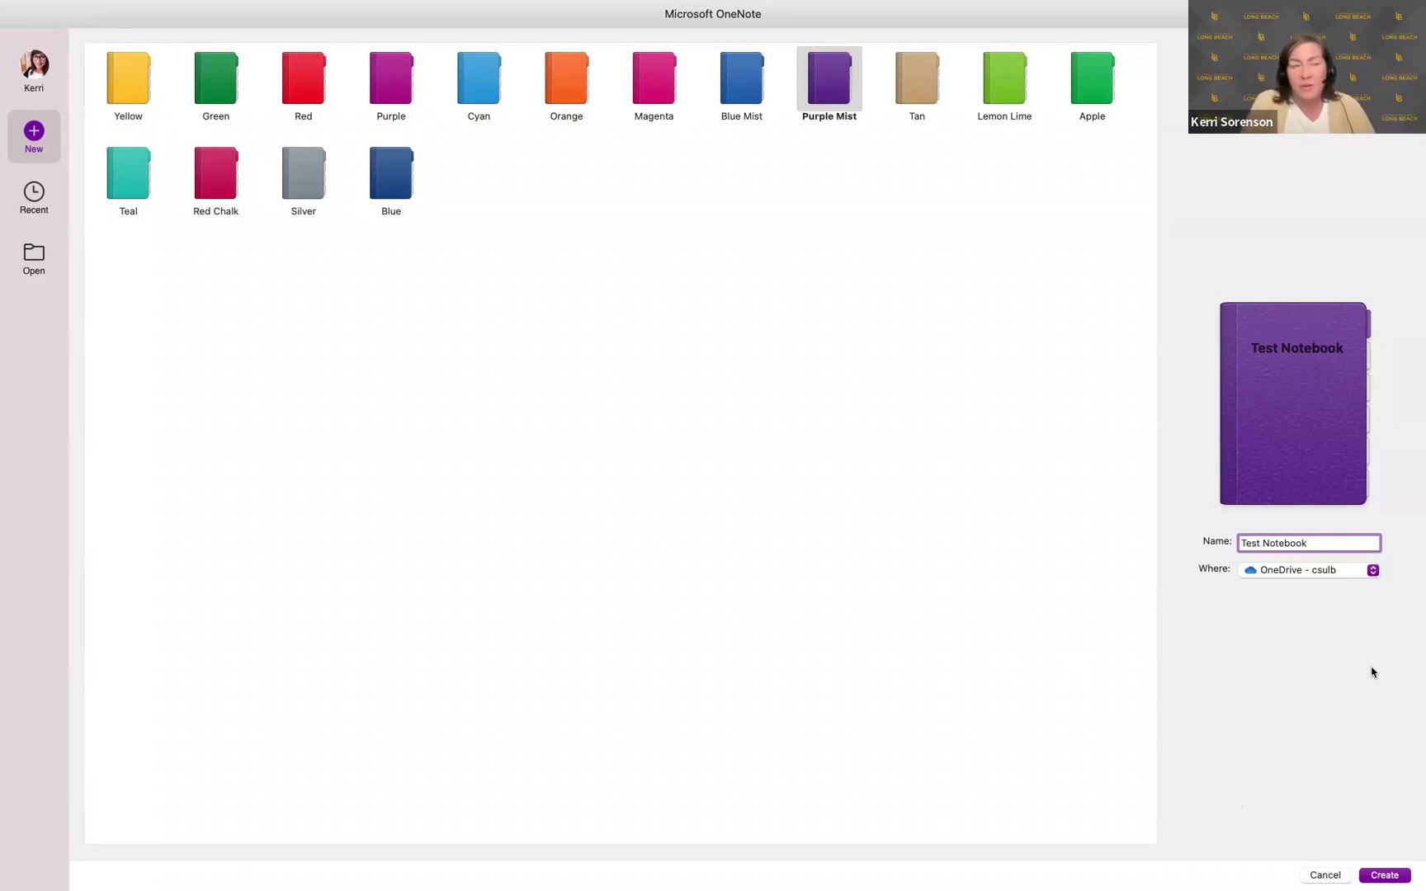
Check the available storage locations, keep OneDrive - csulb and try to create the notebook.
left_click(1269, 575)
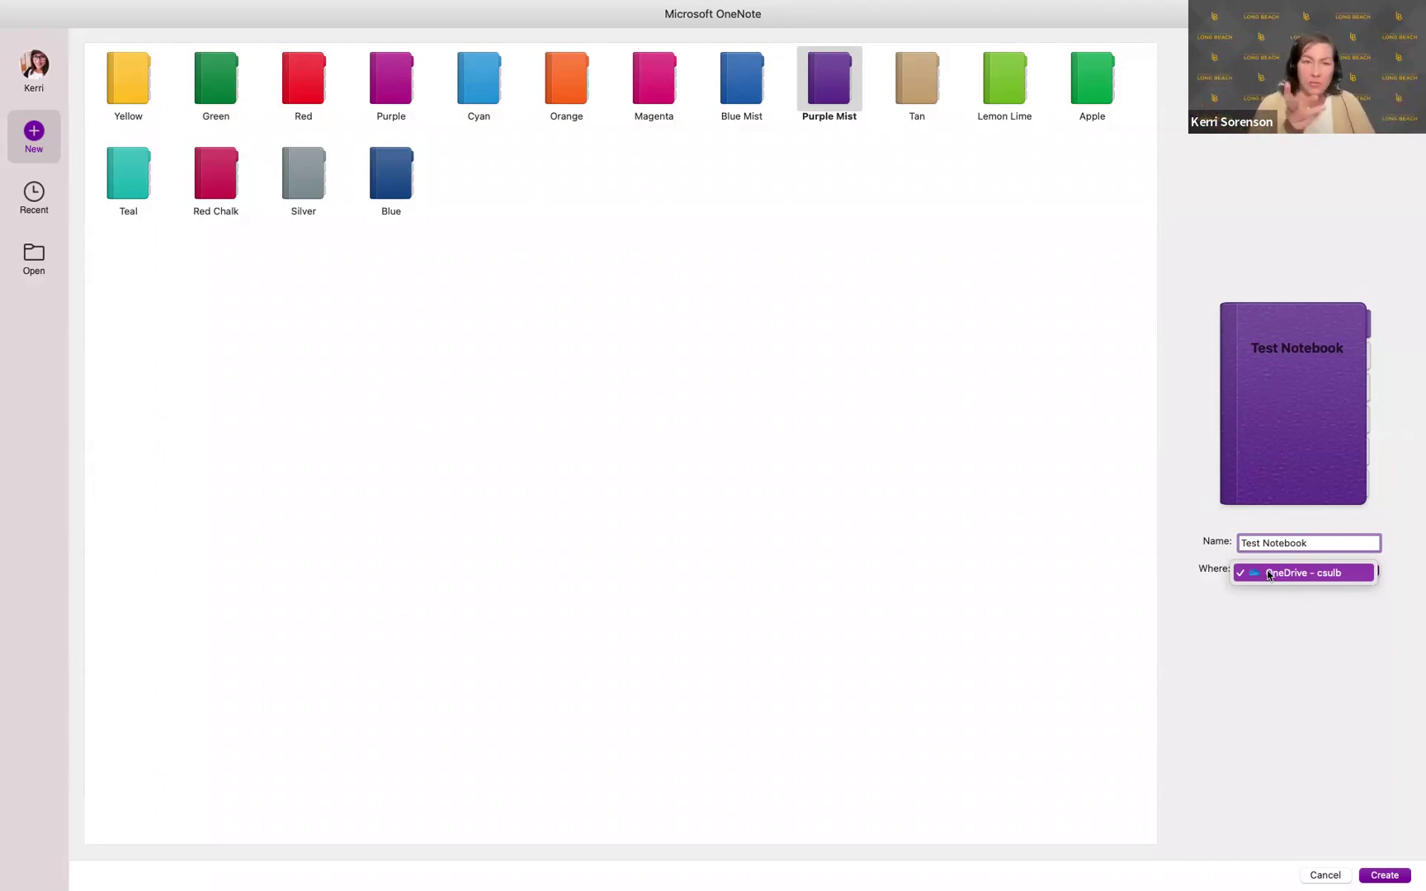
left_click(1268, 573)
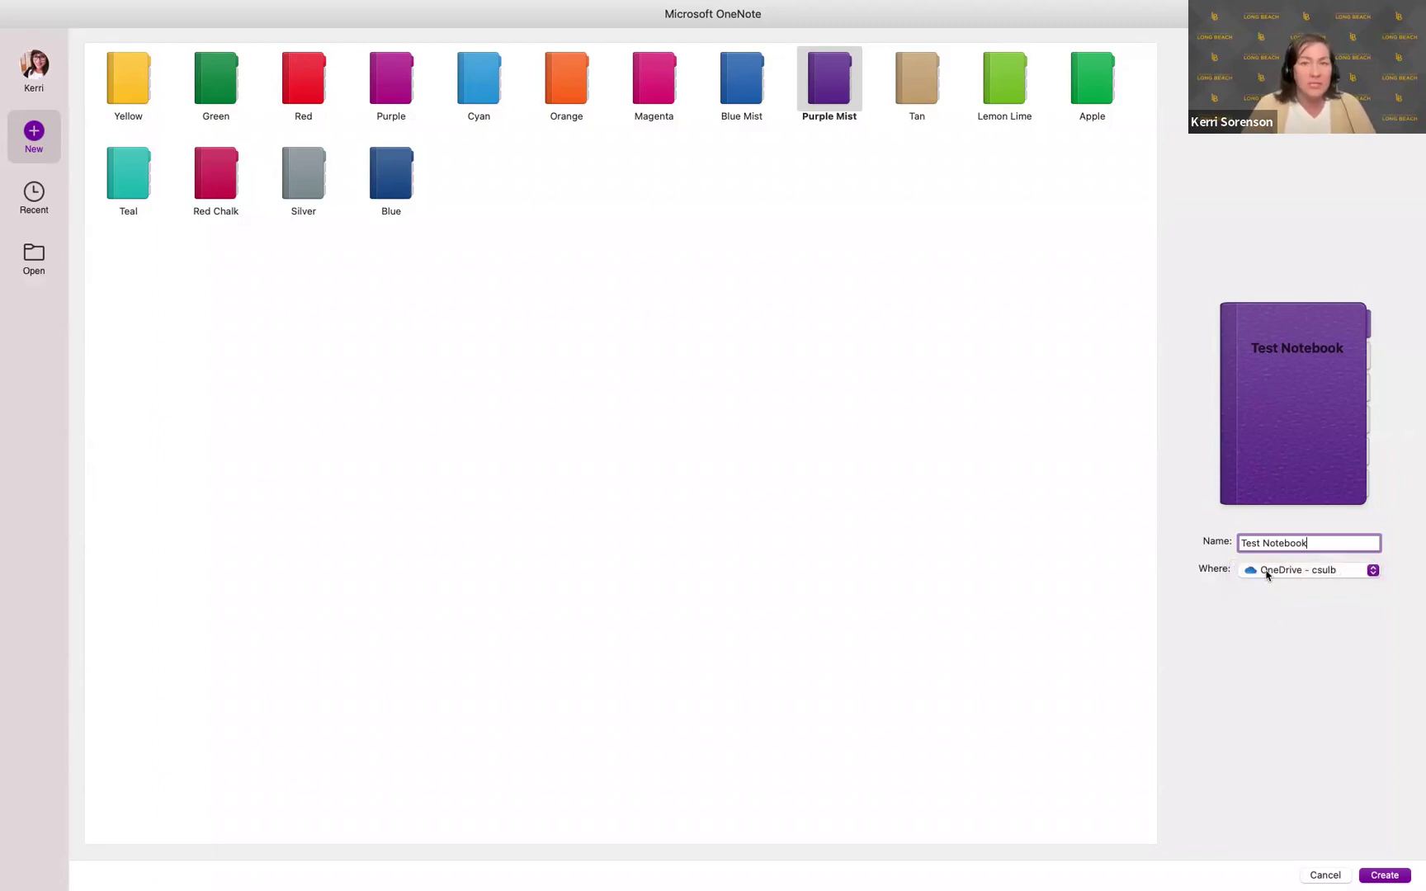
left_click(1267, 571)
left_click(1269, 619)
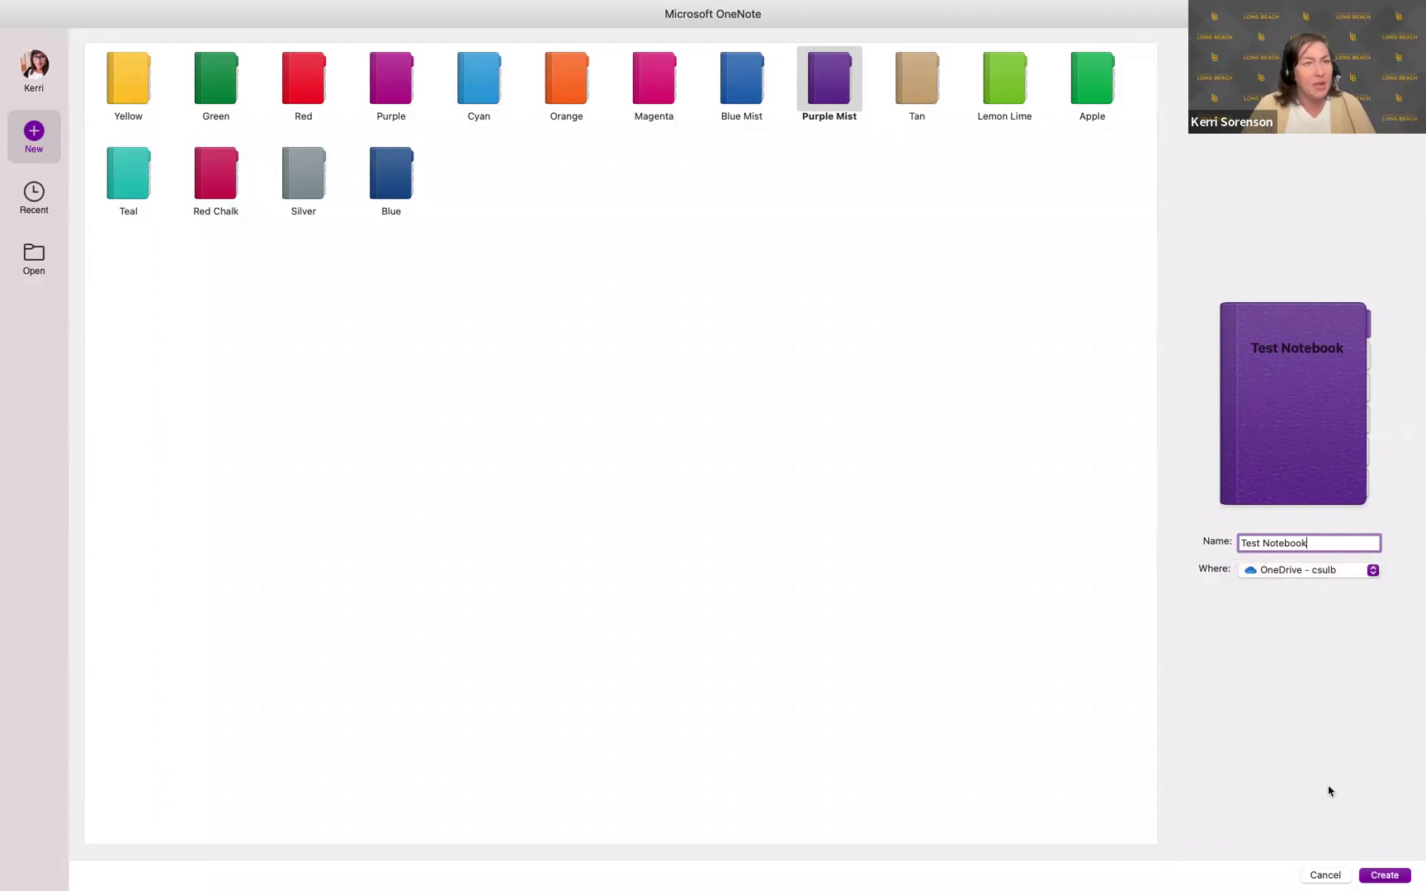
left_click(1385, 876)
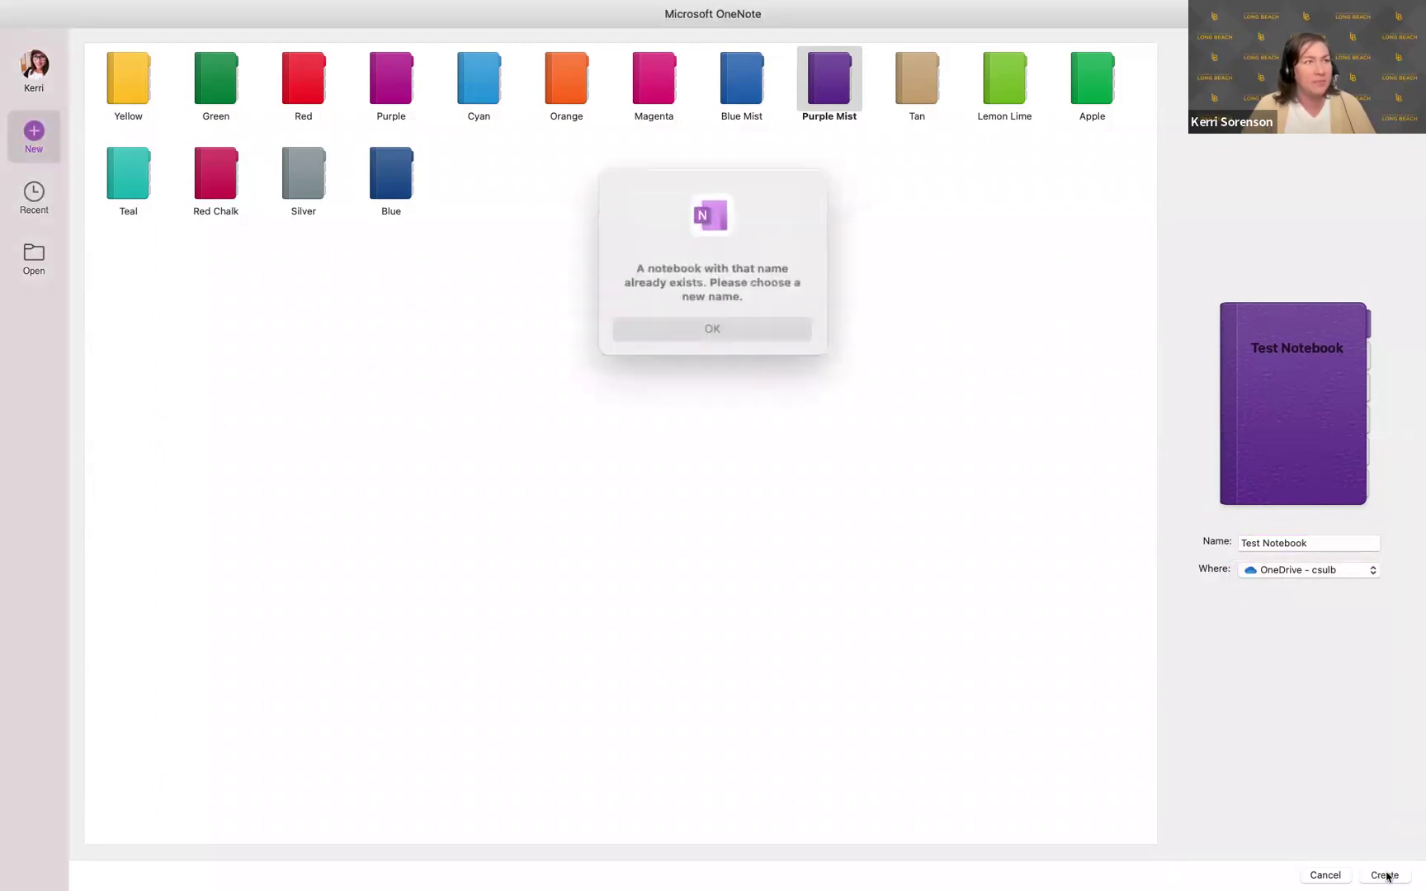
Change the new notebook's name to Test Notebook 2 and create it.
left_click(741, 318)
left_click(1314, 542)
type("2")
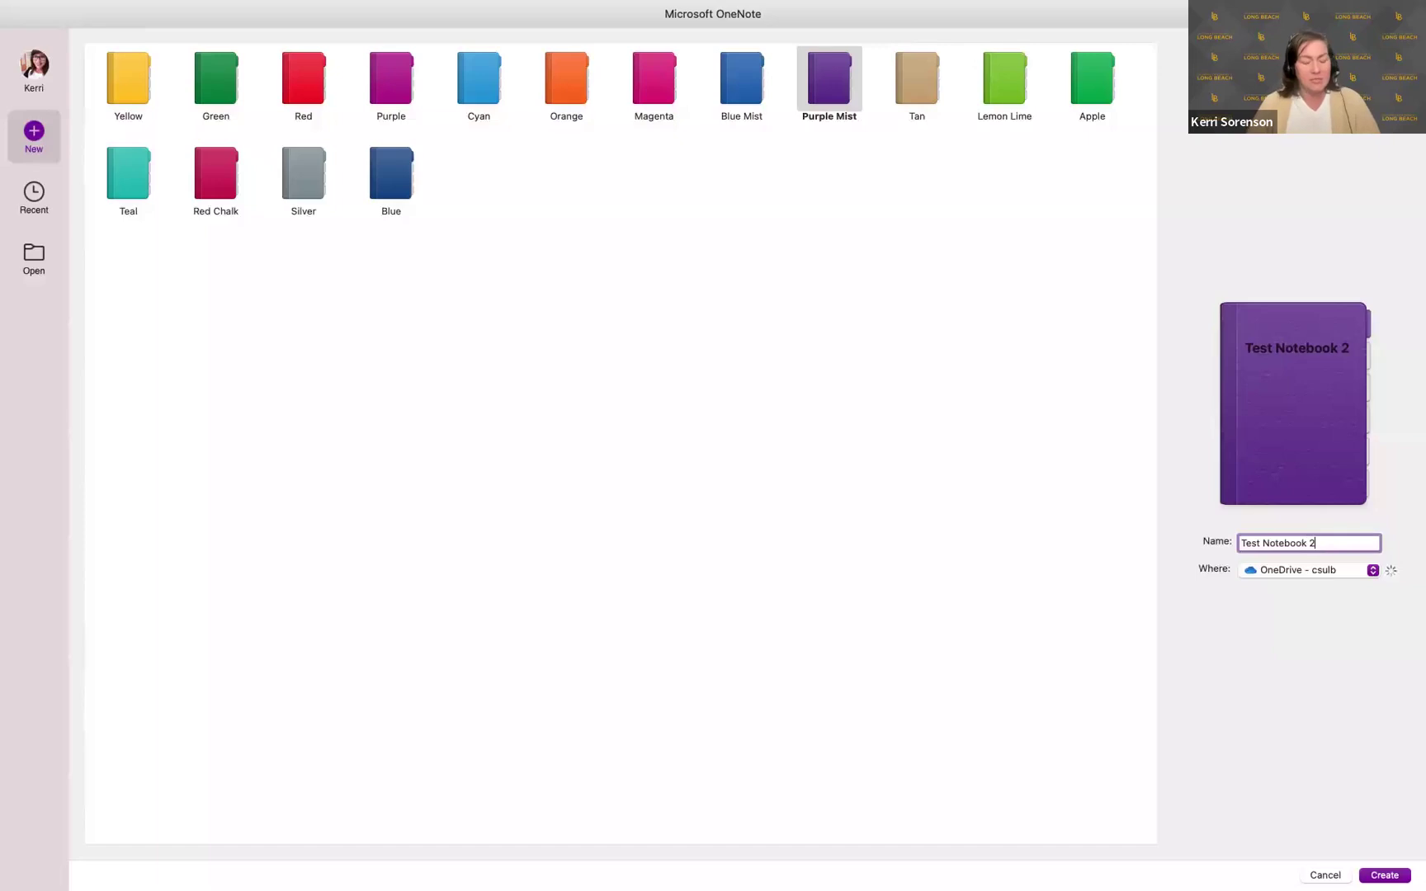
left_click(1384, 876)
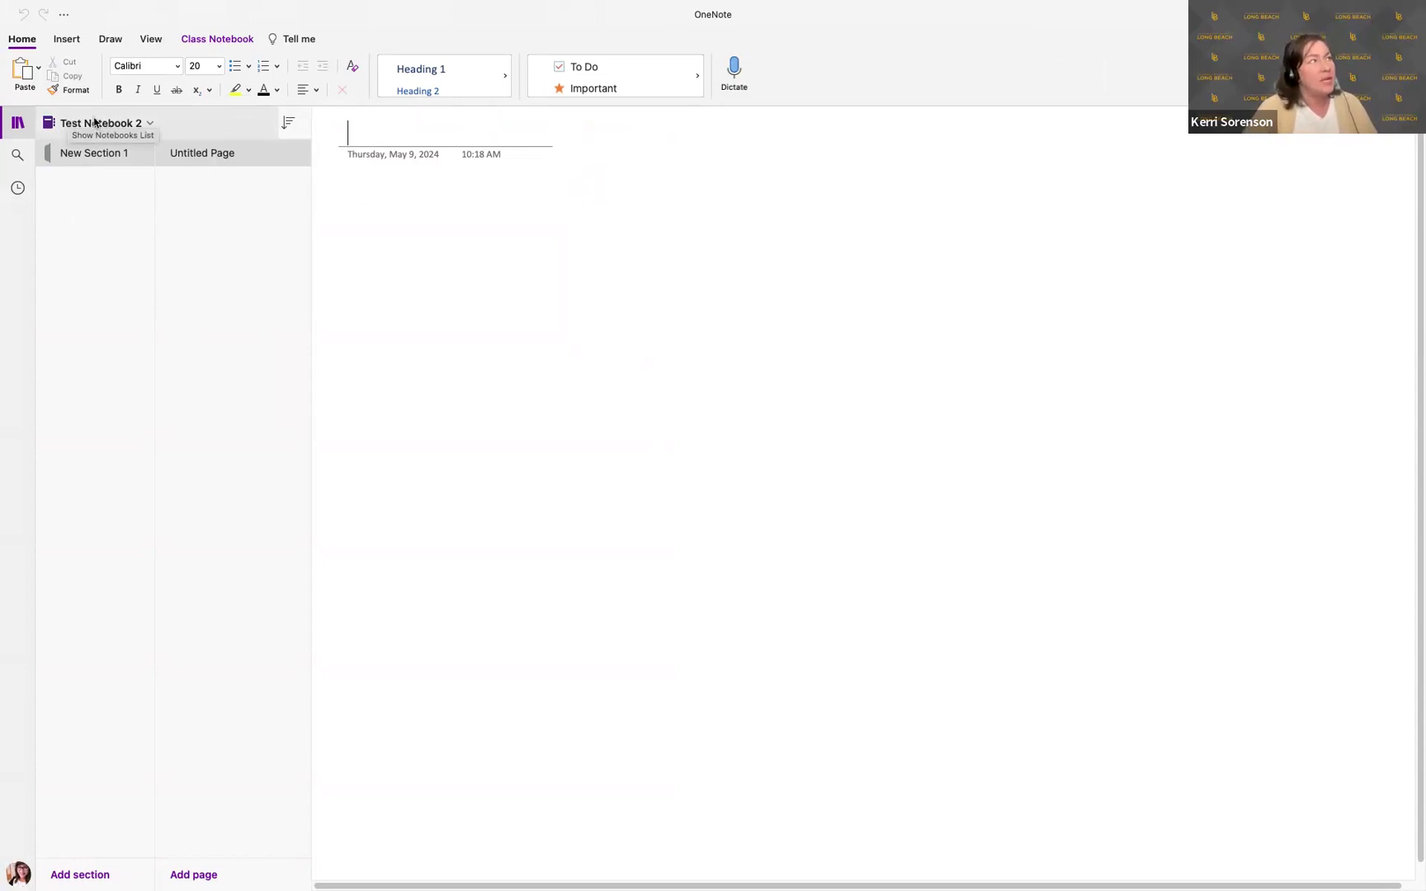
Switch back to the Training Demo notebook and open the Insert Ribbon page.
left_click(148, 126)
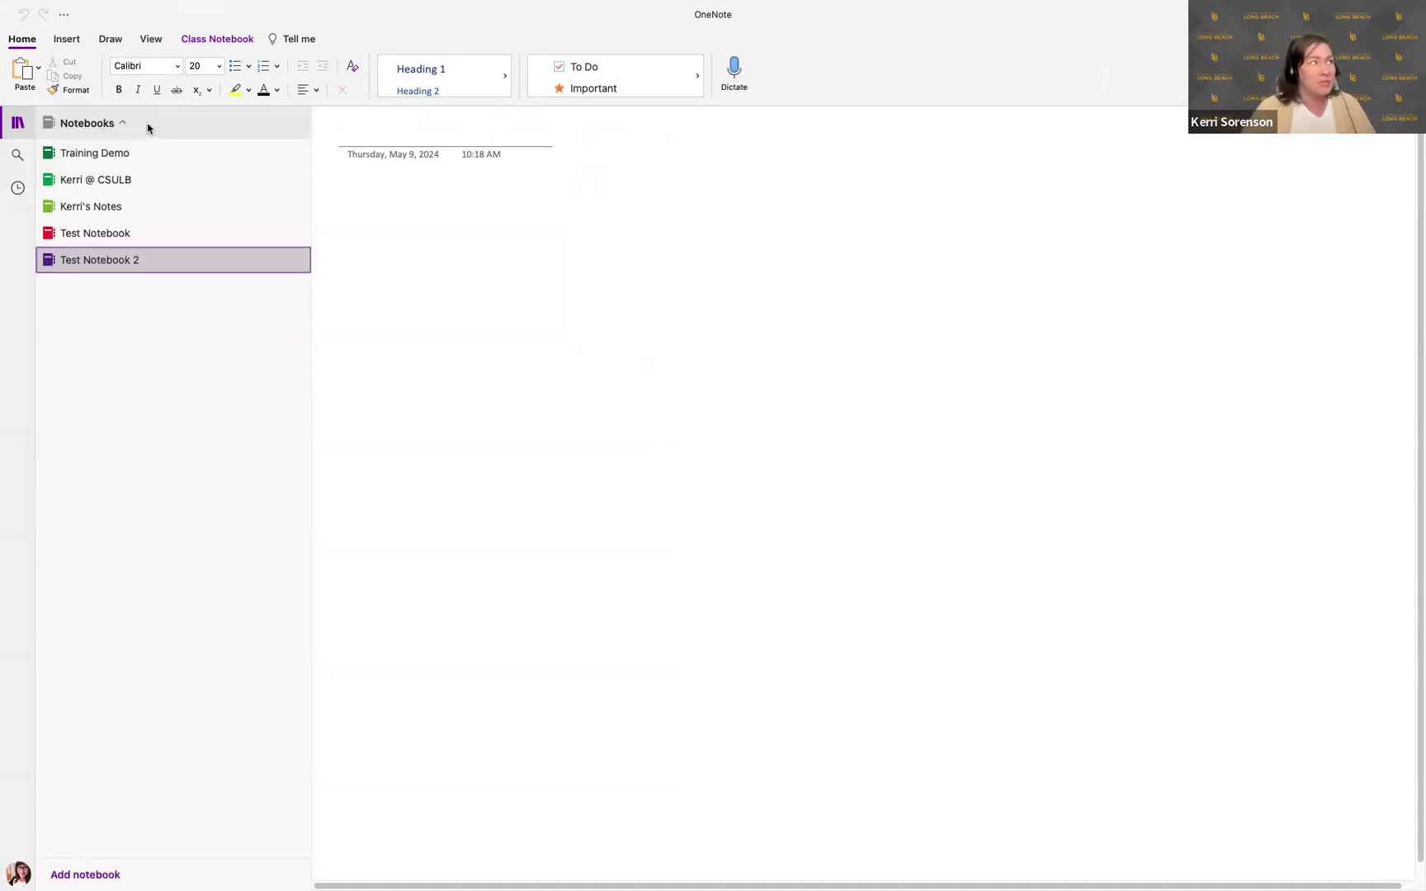
left_click(85, 156)
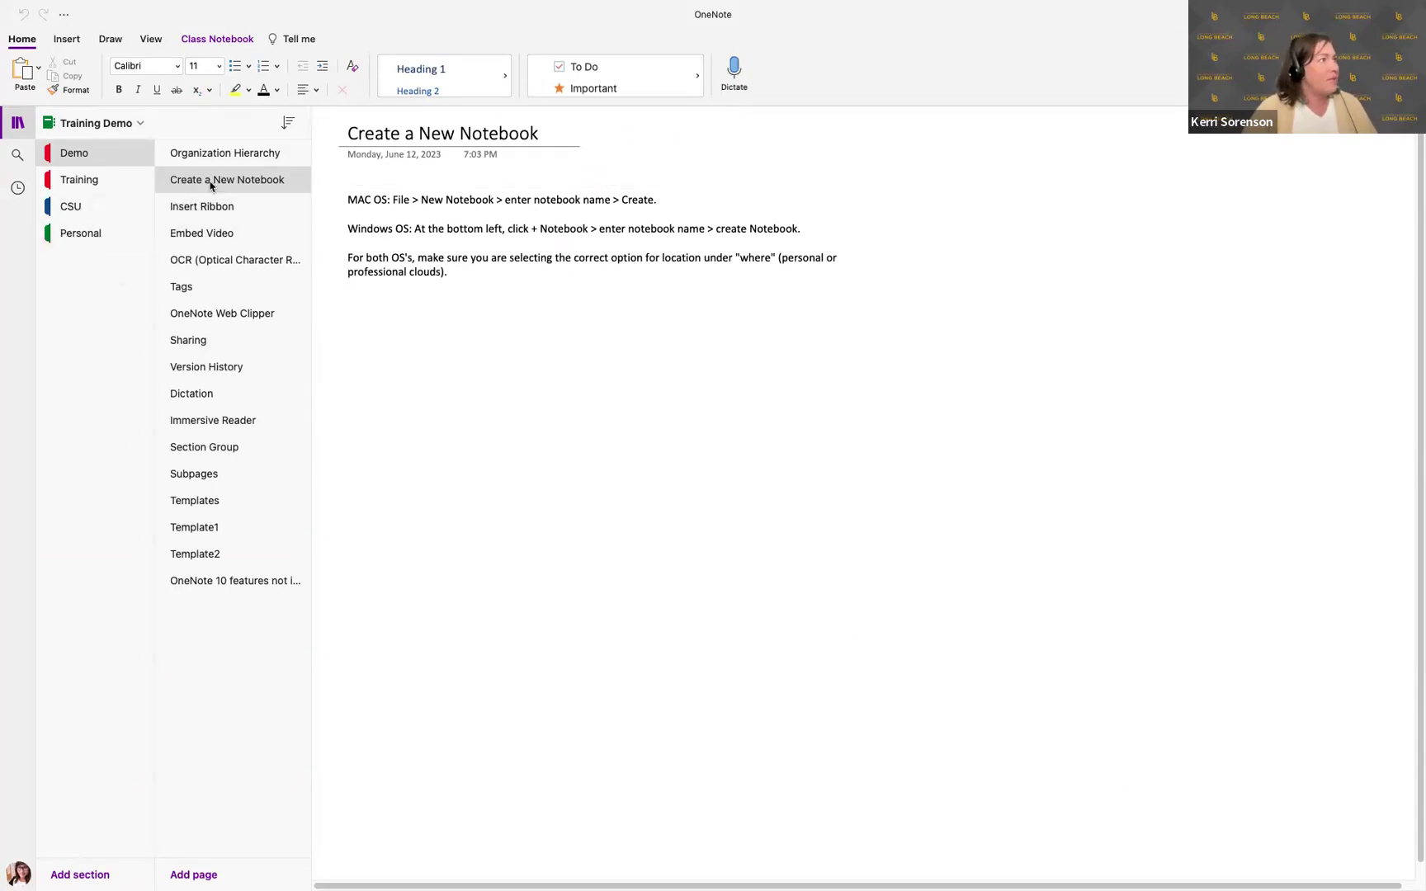
left_click(204, 208)
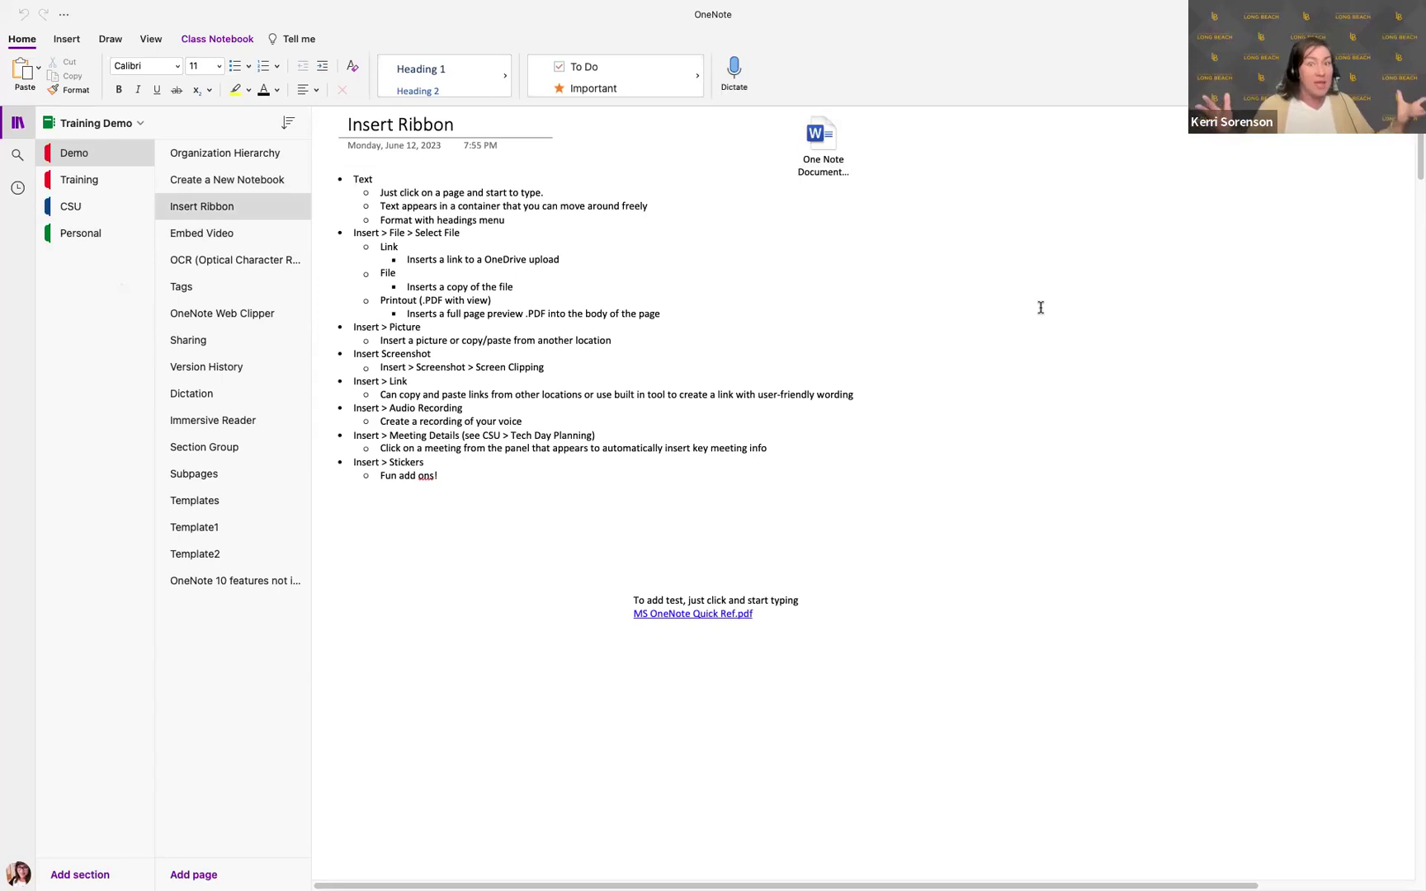
Add the text "To insert text, just click and start typing." in the blank area beside the Word document attachment.
left_click(1048, 256)
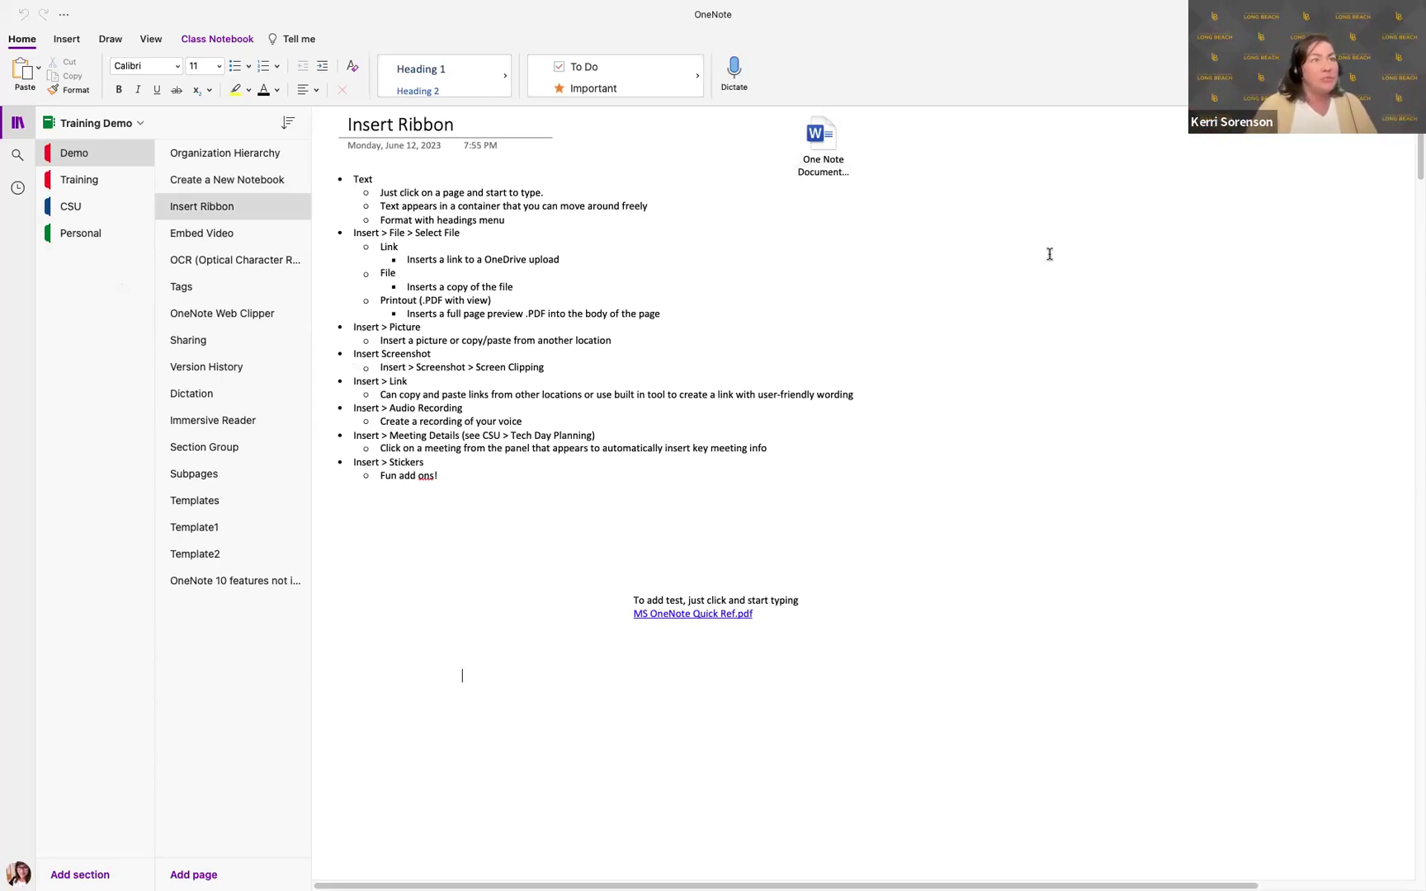
left_click(994, 160)
type("To insert text, jj")
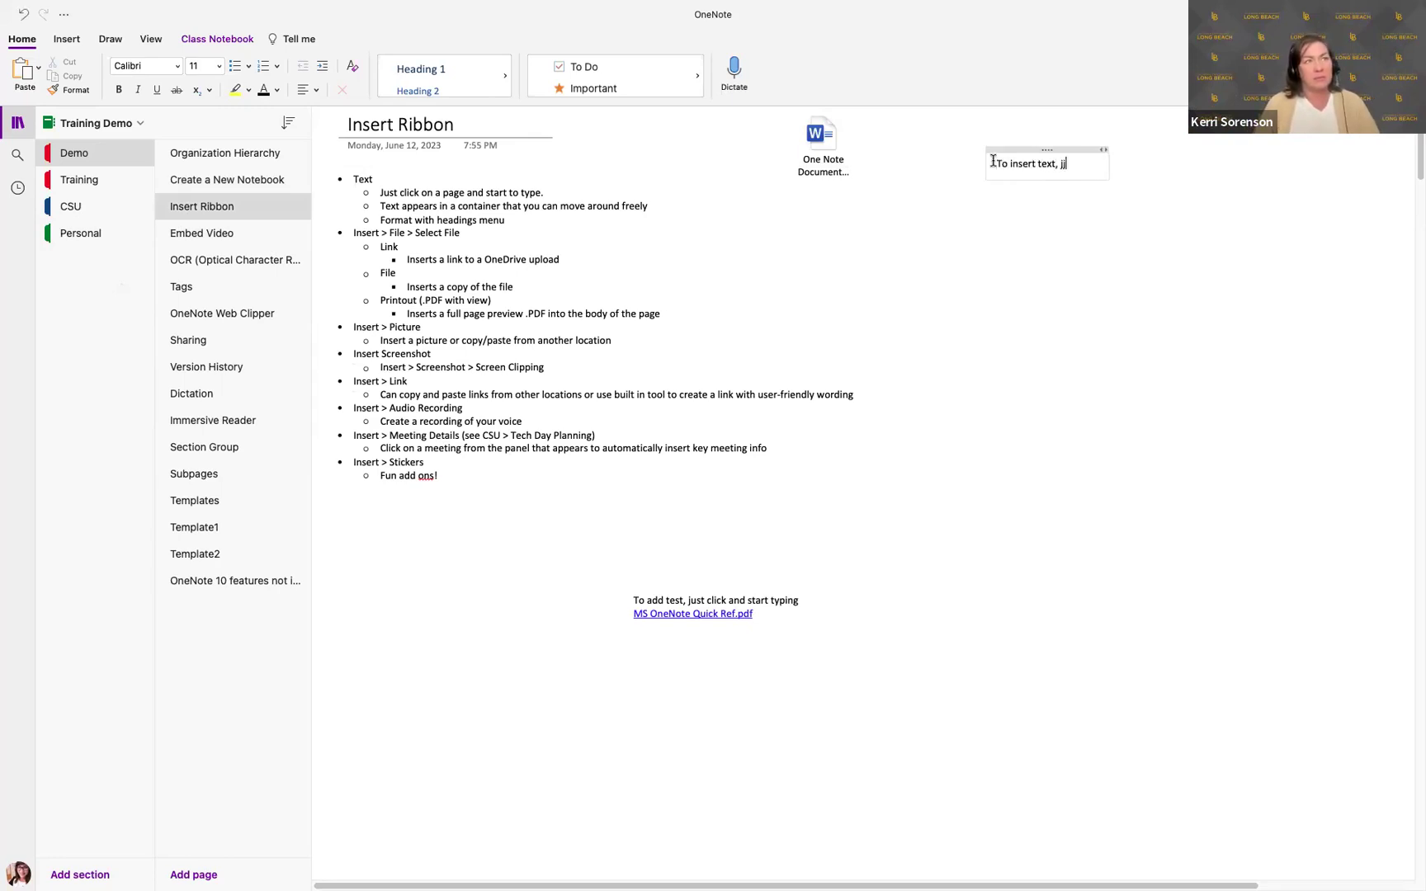
key("BackSpace")
type("ust click and start typing.")
left_click(1055, 337)
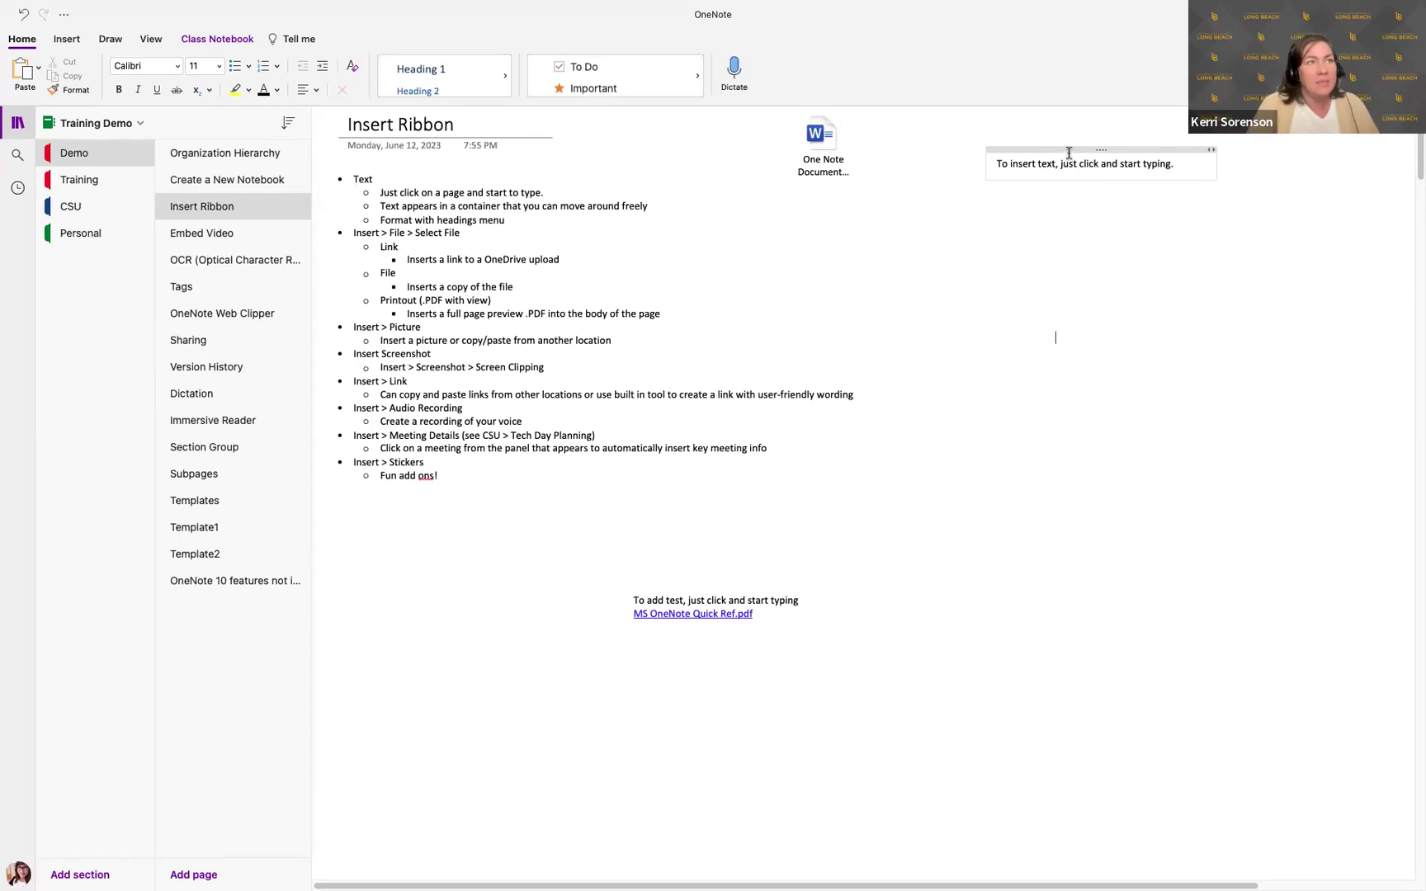
Move the "To insert text, just click and start typing." container around the page, finally dropping it far to the left of the notes.
left_click_drag(1062, 149, 1035, 152)
left_click(1065, 305)
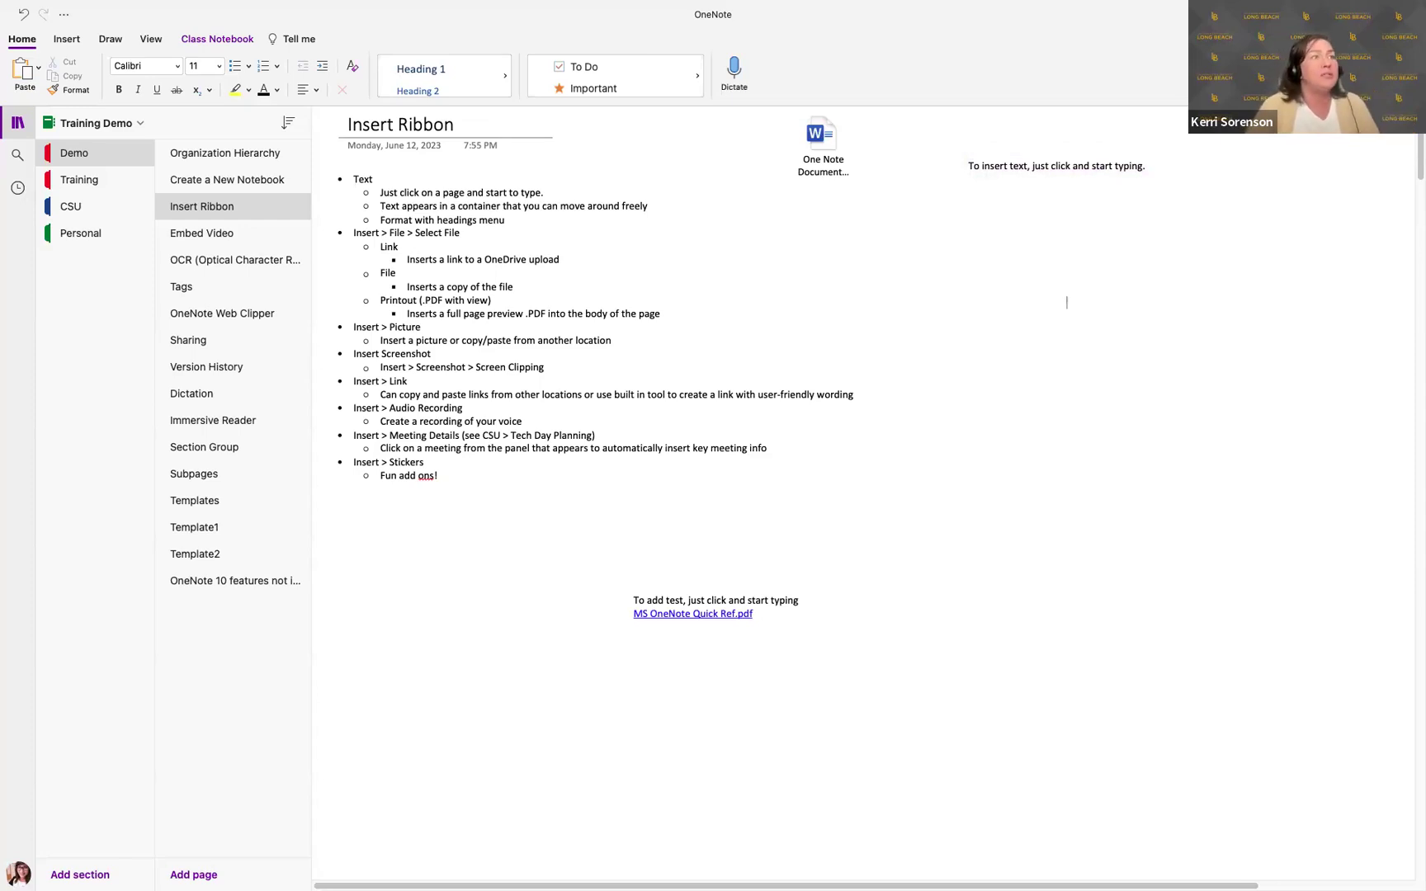
left_click(1037, 158)
left_click_drag(1035, 157, 1182, 182)
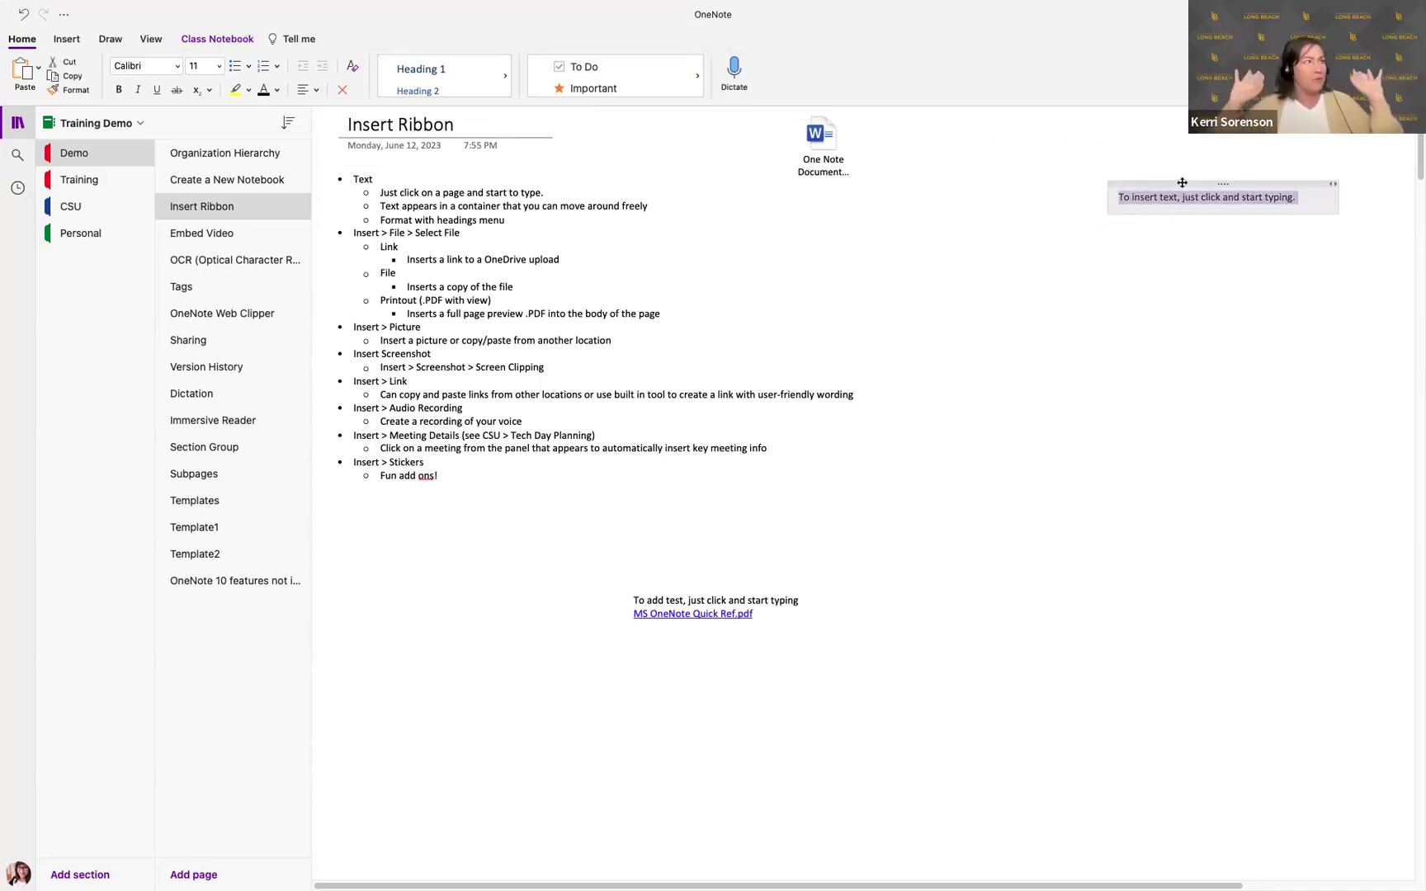
left_click_drag(1182, 183, 617, 441)
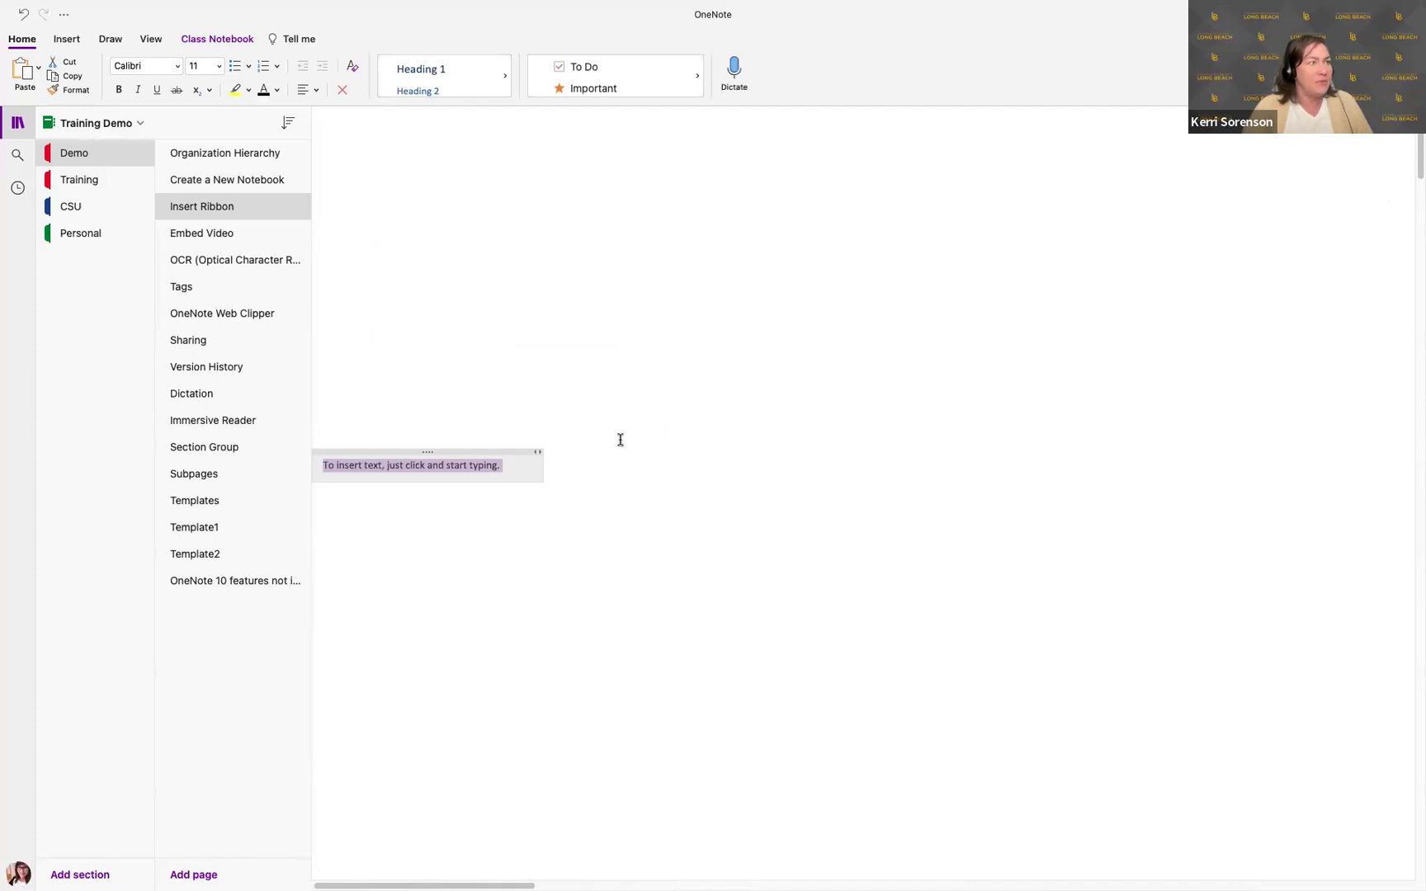
Return to the notes and add the text "Add something here" in the blank area beside the Word document attachment.
left_click_drag(523, 881, 1362, 738)
left_click(938, 170)
type("Add something here")
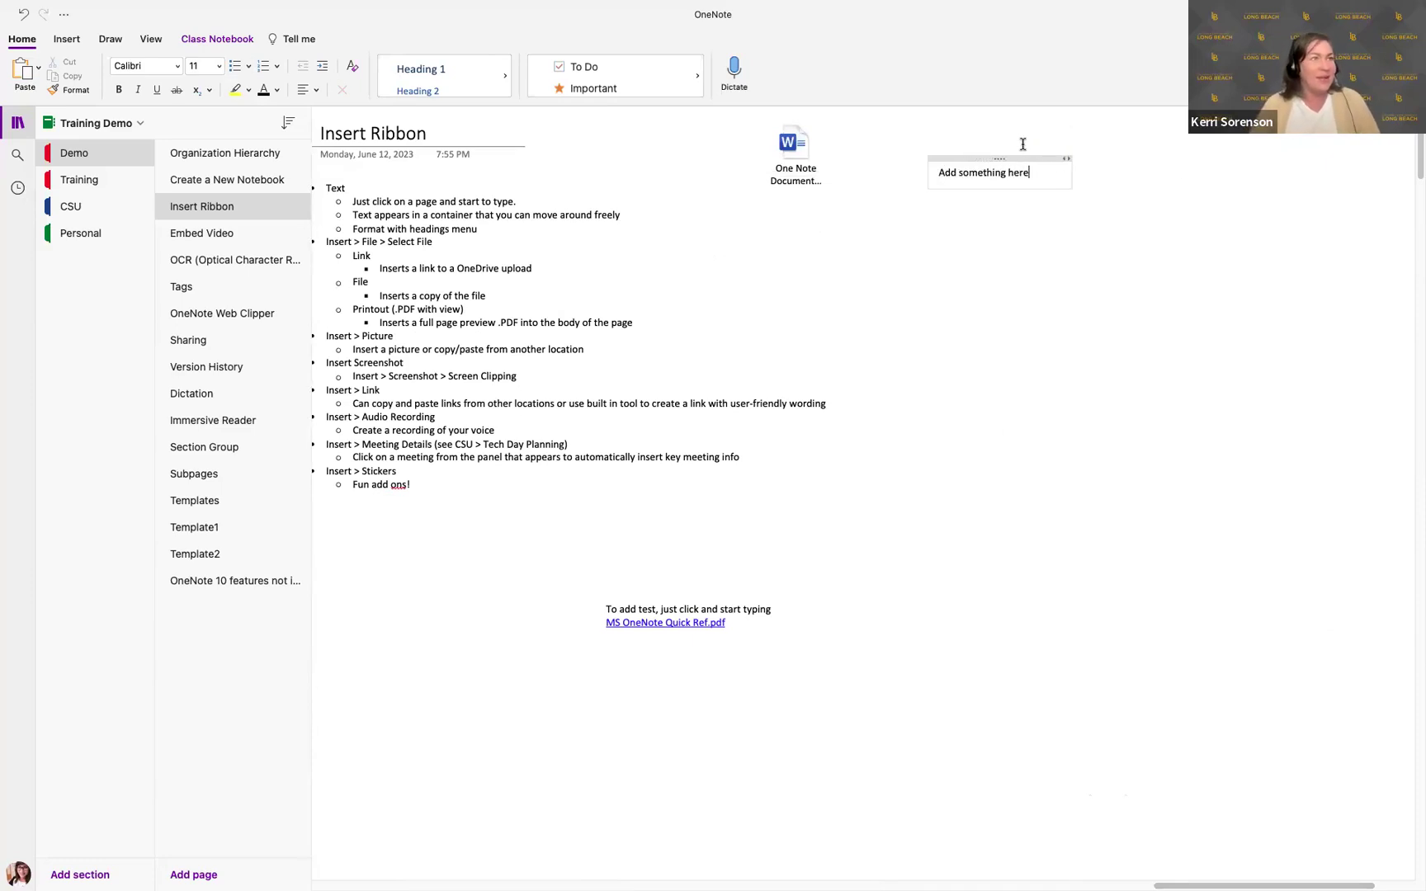
Move the "Add something here" container down beside the Insert > Link notes and the "To add test" container closer beneath the list.
left_click(1062, 280)
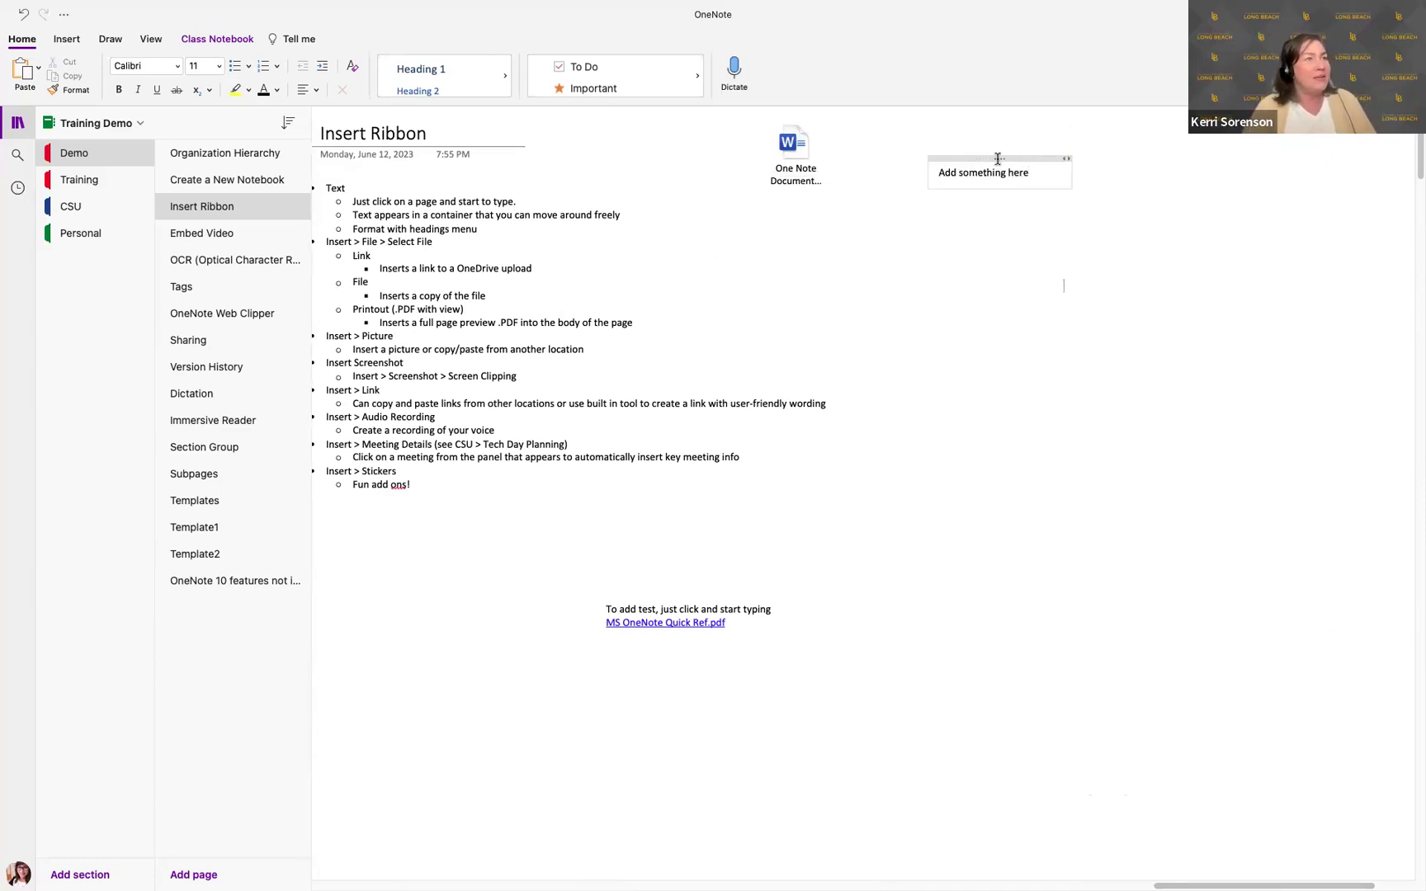
left_click_drag(984, 158, 1045, 390)
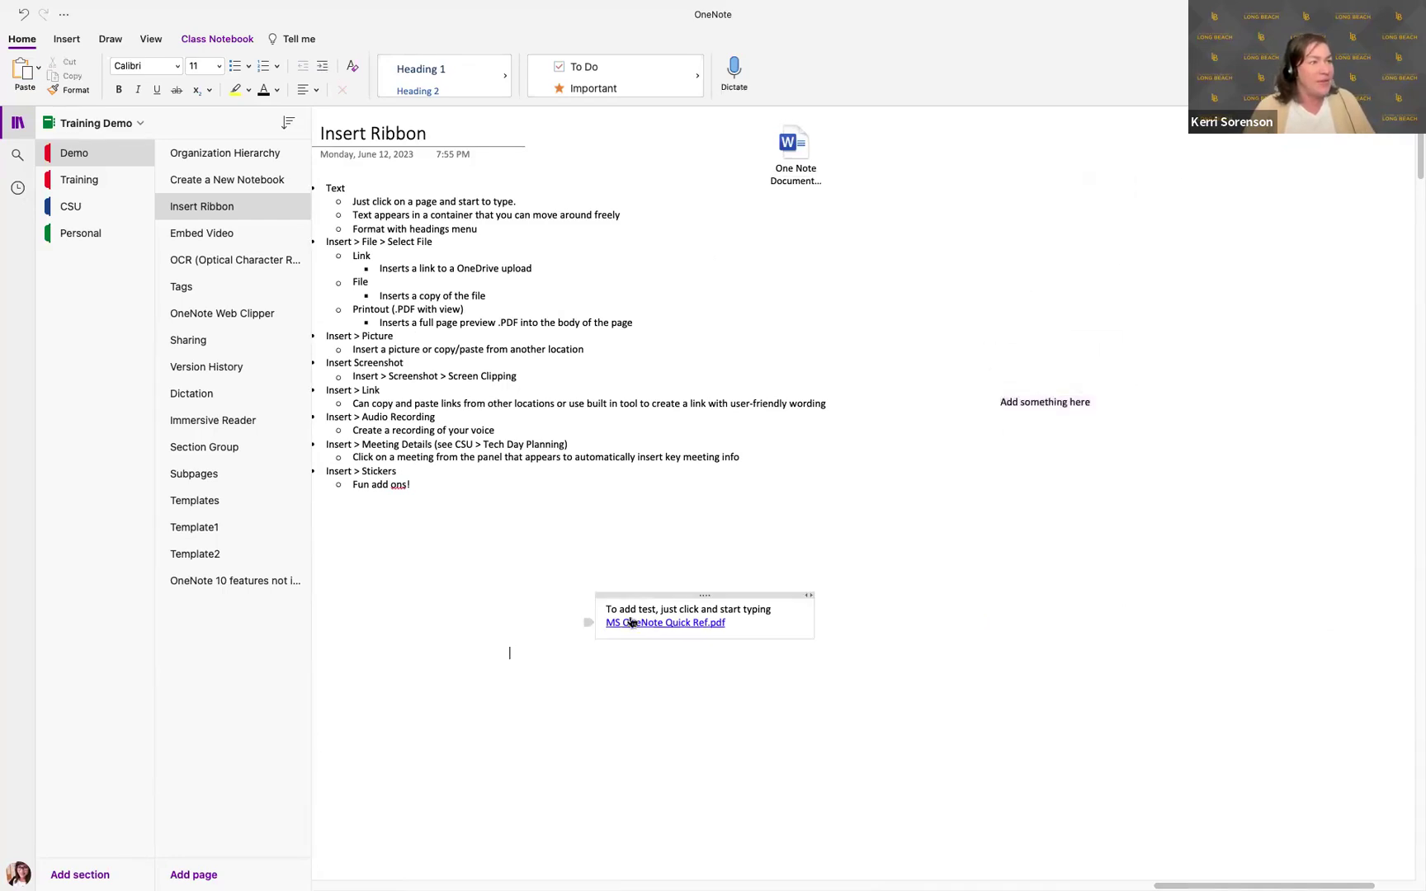
left_click_drag(625, 592, 402, 559)
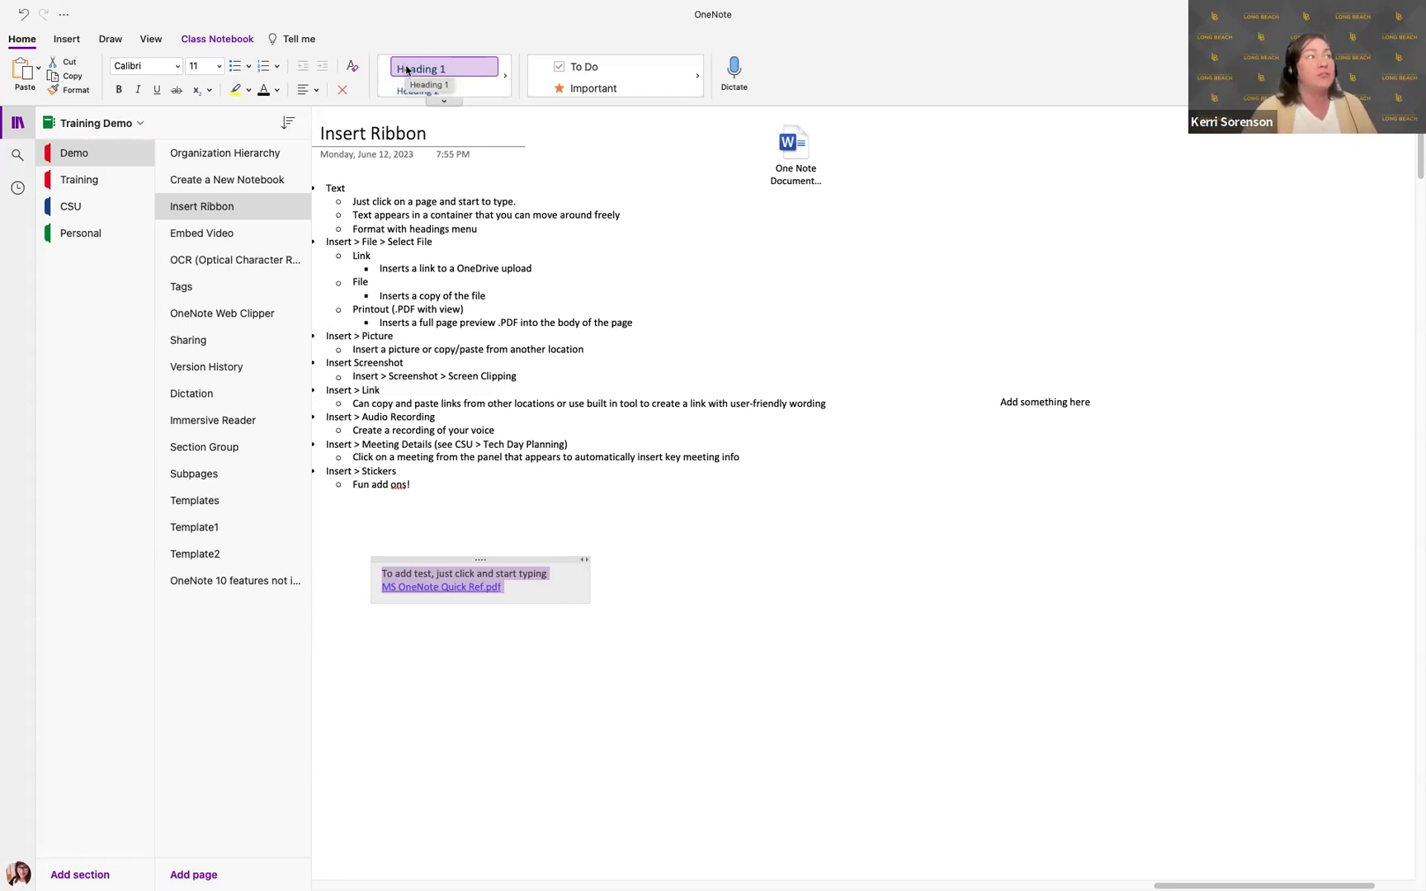
Apply the Heading 2 style to the Text, Insert > File > Select File, Insert > Picture and Insert Screenshot lines.
left_click(443, 102)
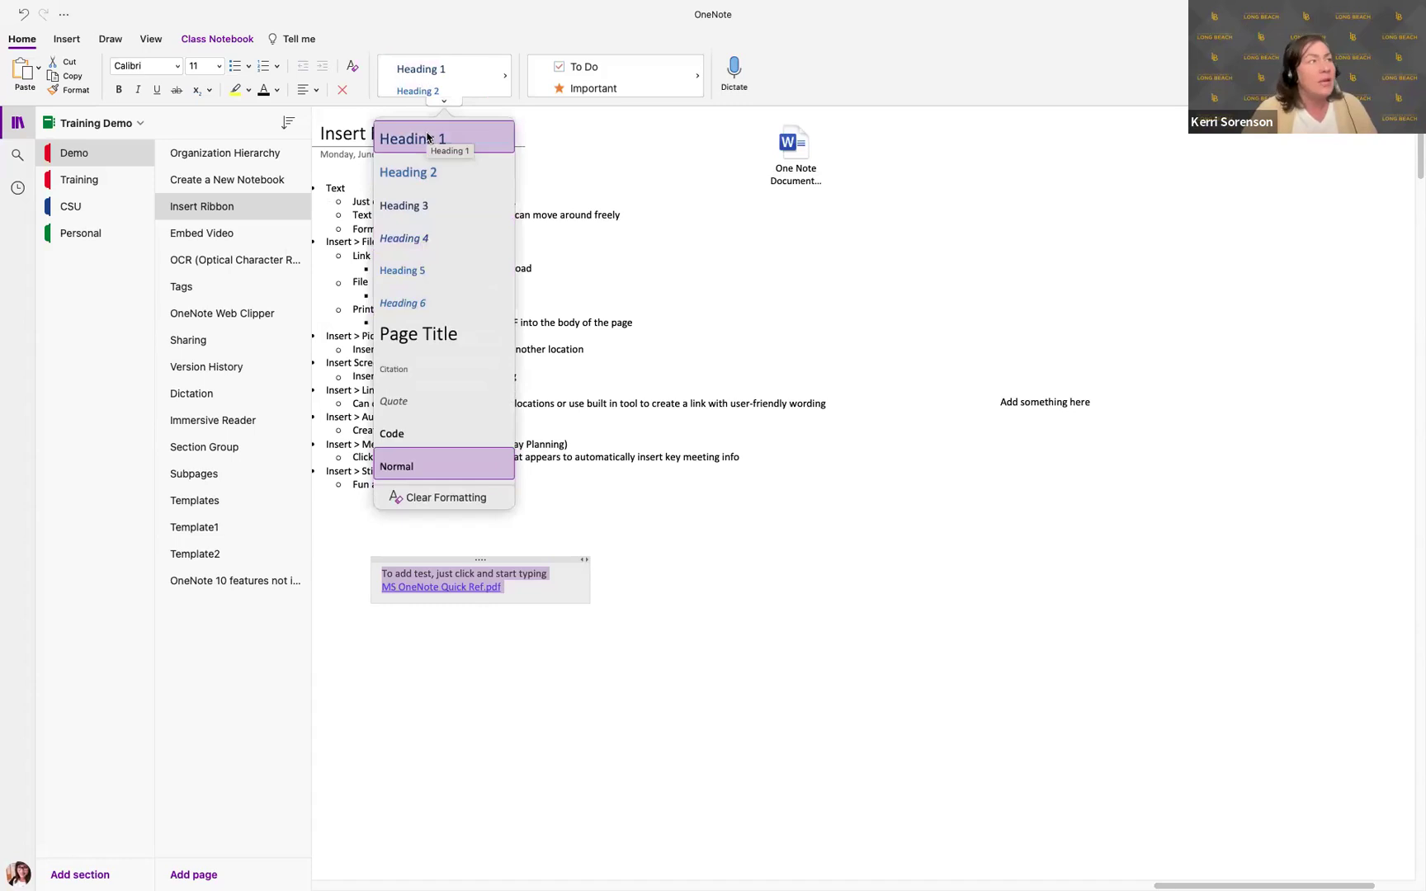
left_click(622, 210)
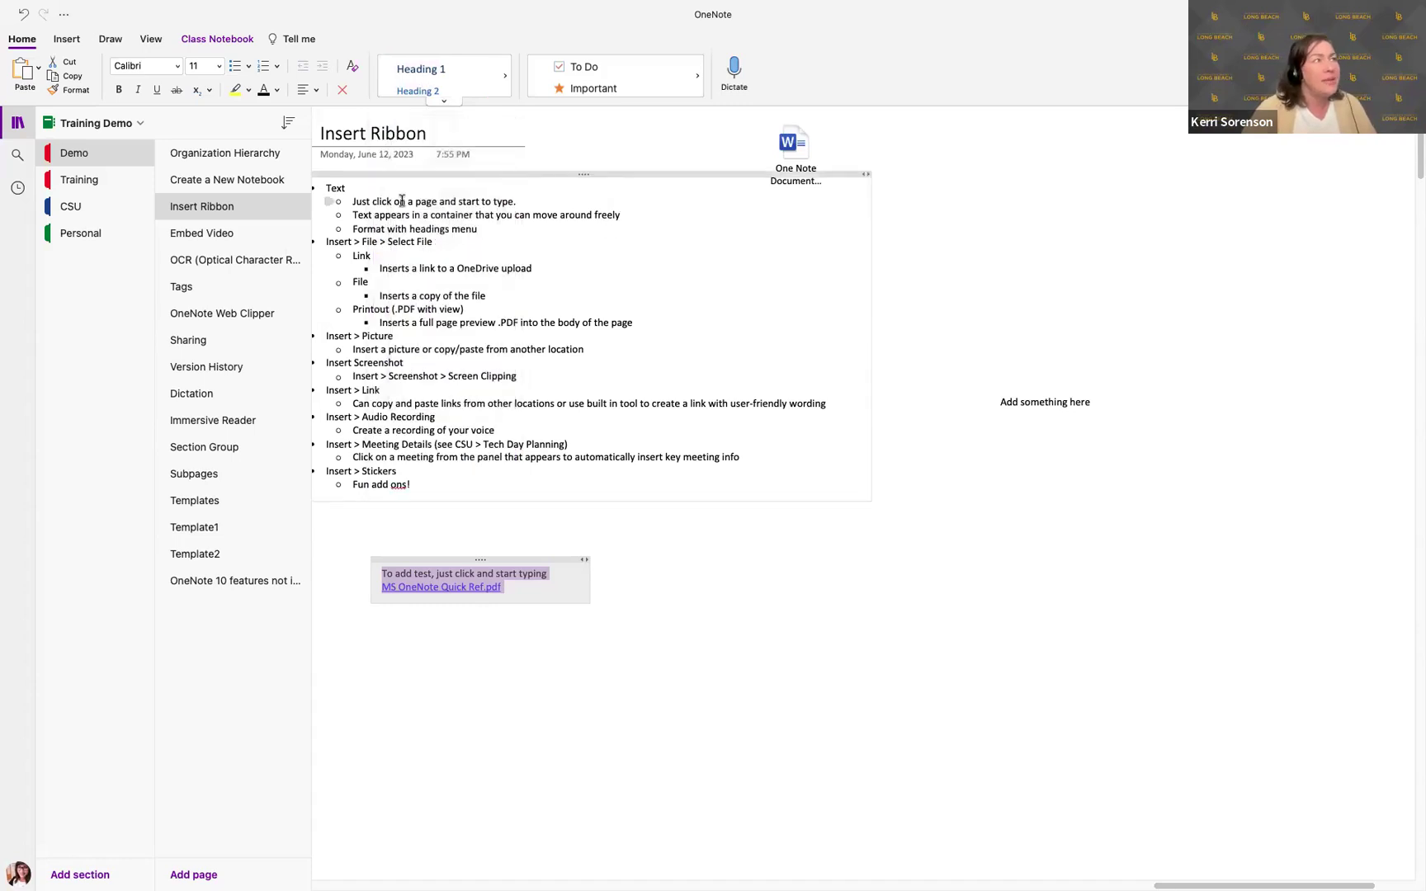
left_click(334, 187)
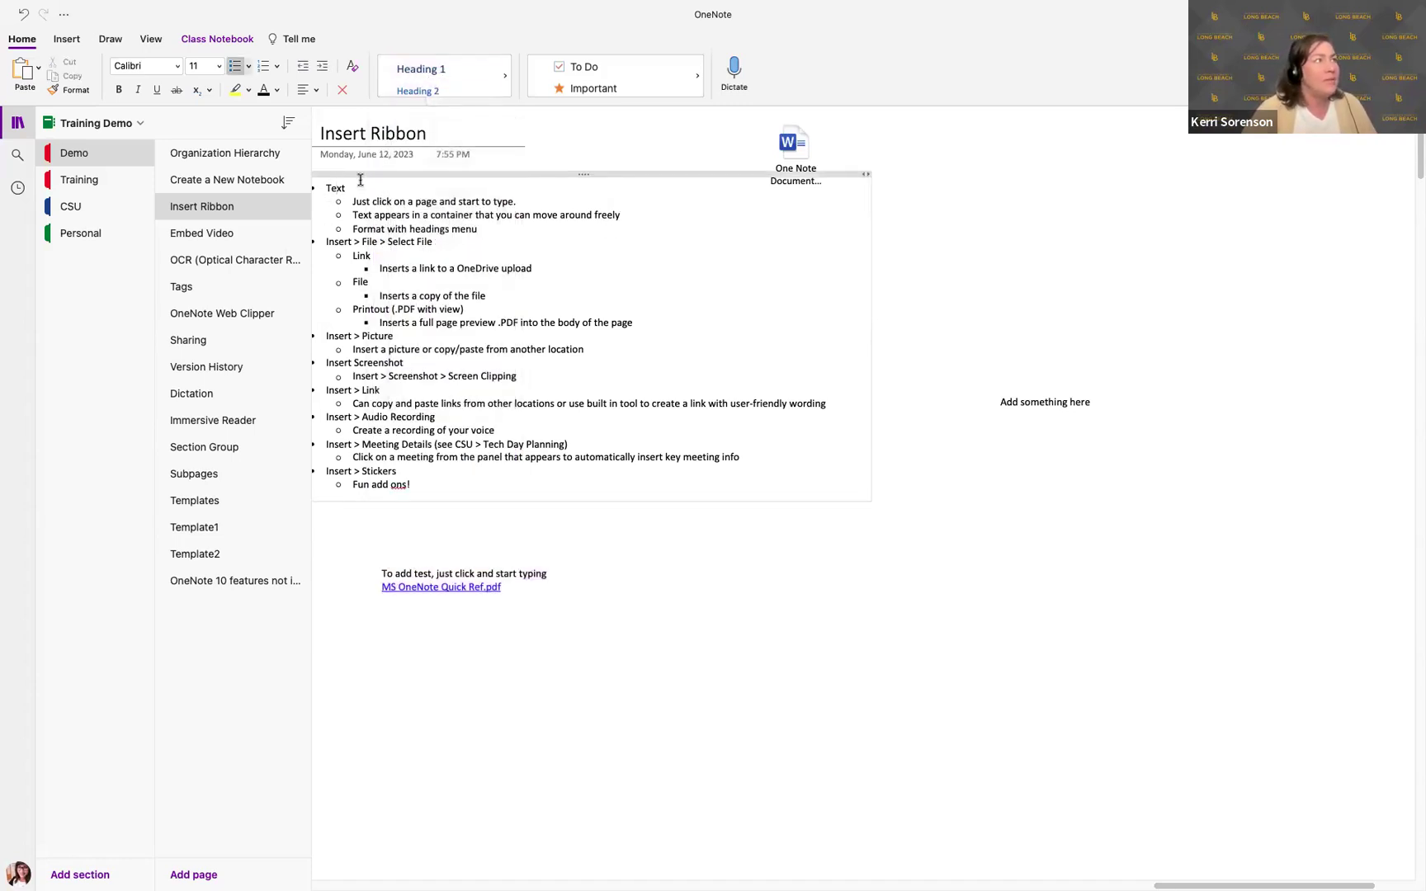
left_click(441, 93)
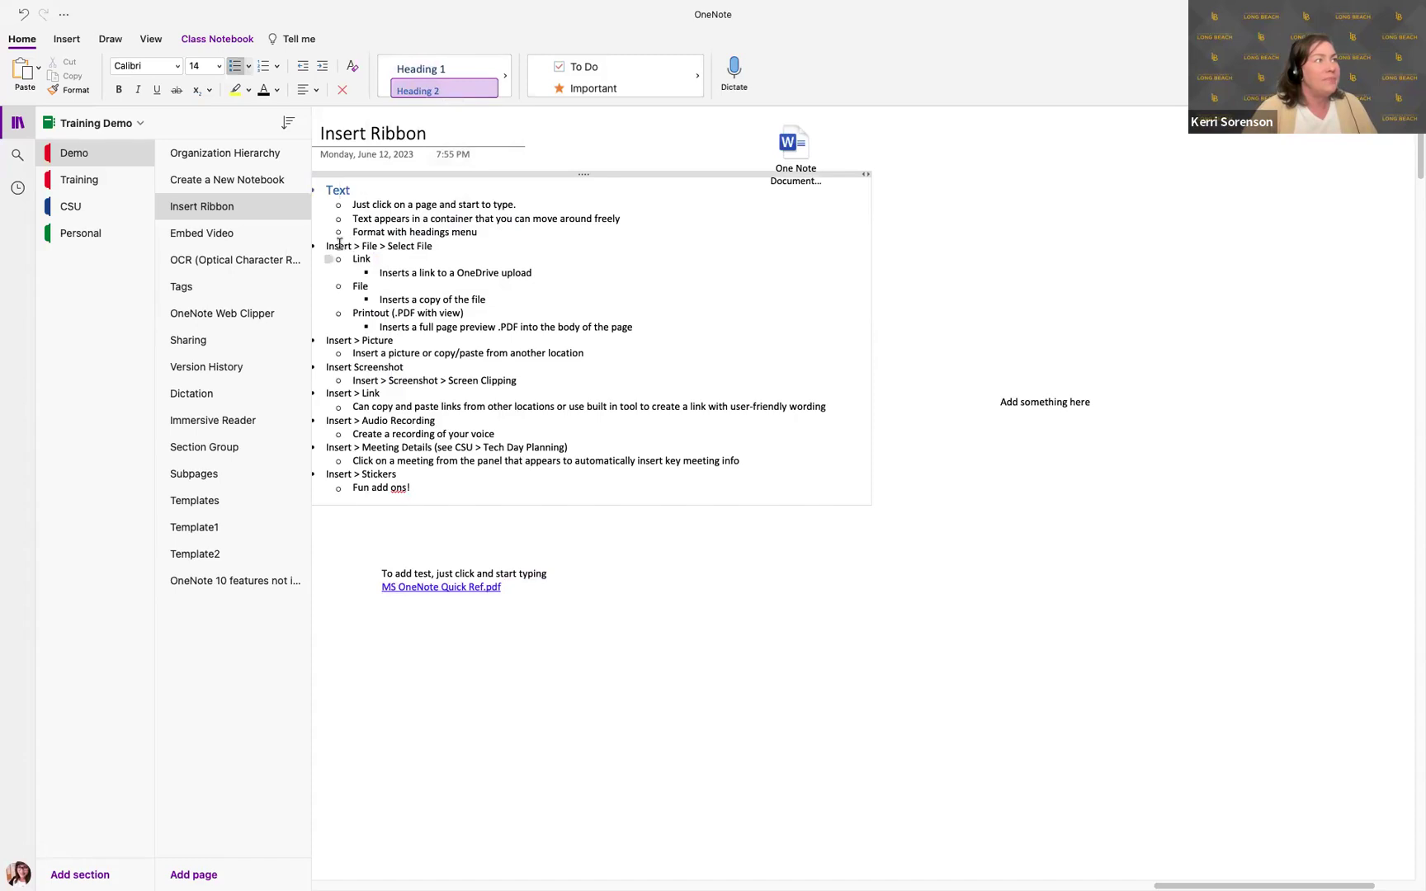
left_click(341, 246)
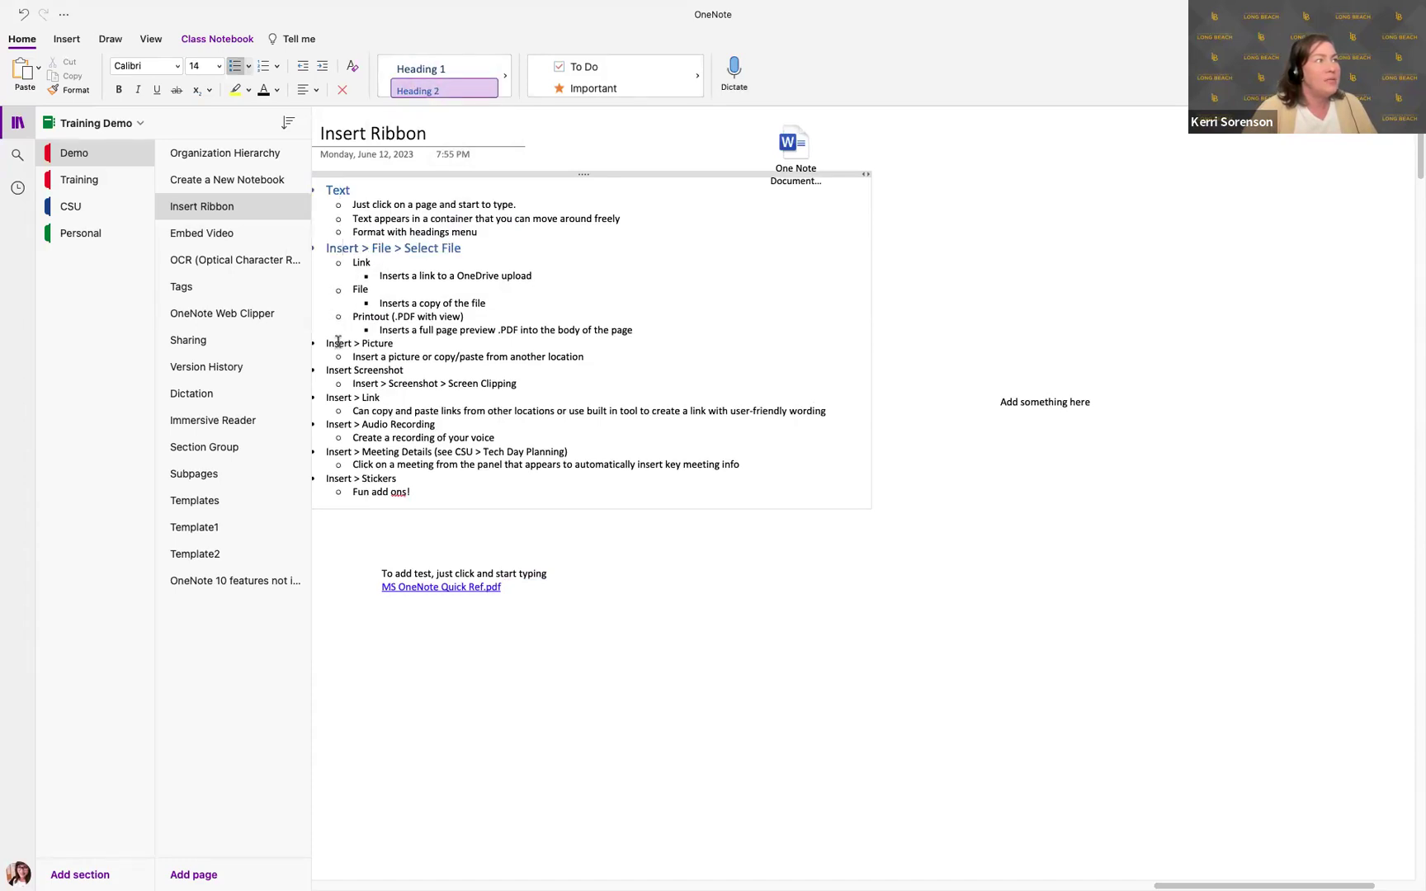
left_click(453, 90)
left_click(452, 89)
left_click(354, 376)
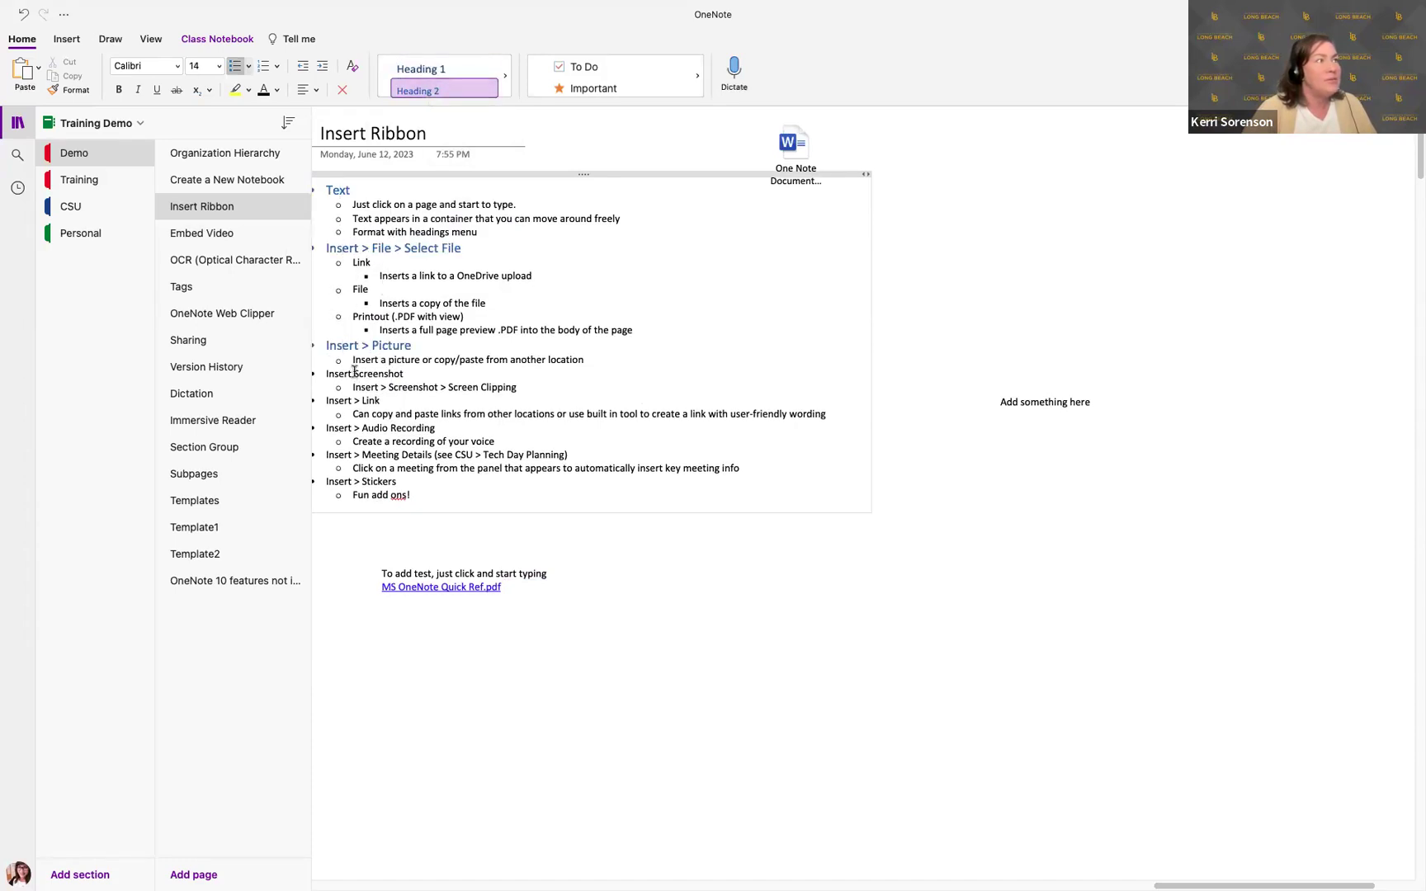
left_click(452, 89)
Apply Heading 2 to the Insert > Link, Audio Recording, Meeting Details and Stickers lines.
left_click(355, 406)
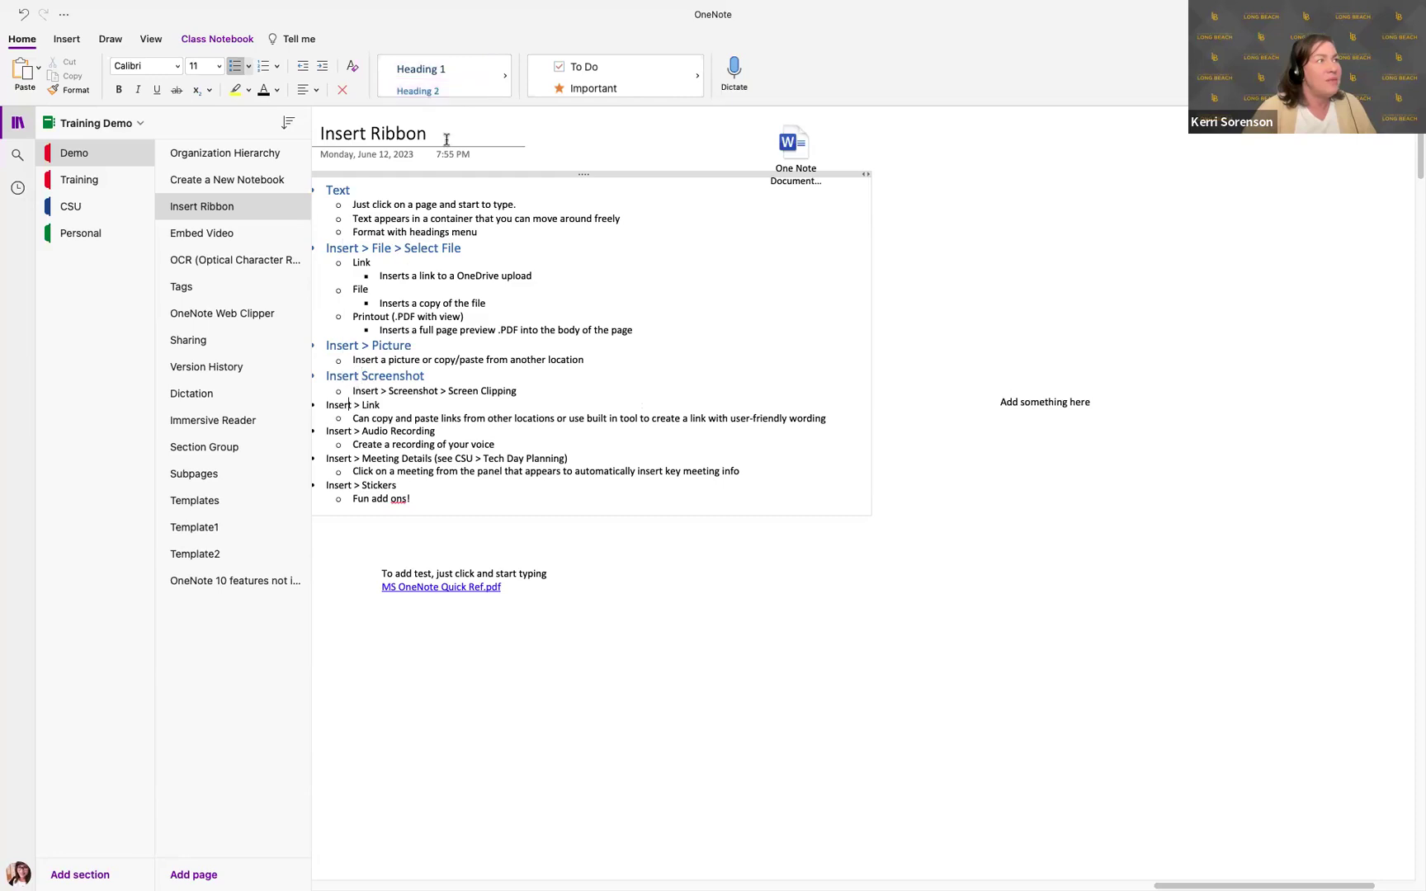
left_click(442, 91)
left_click(349, 435)
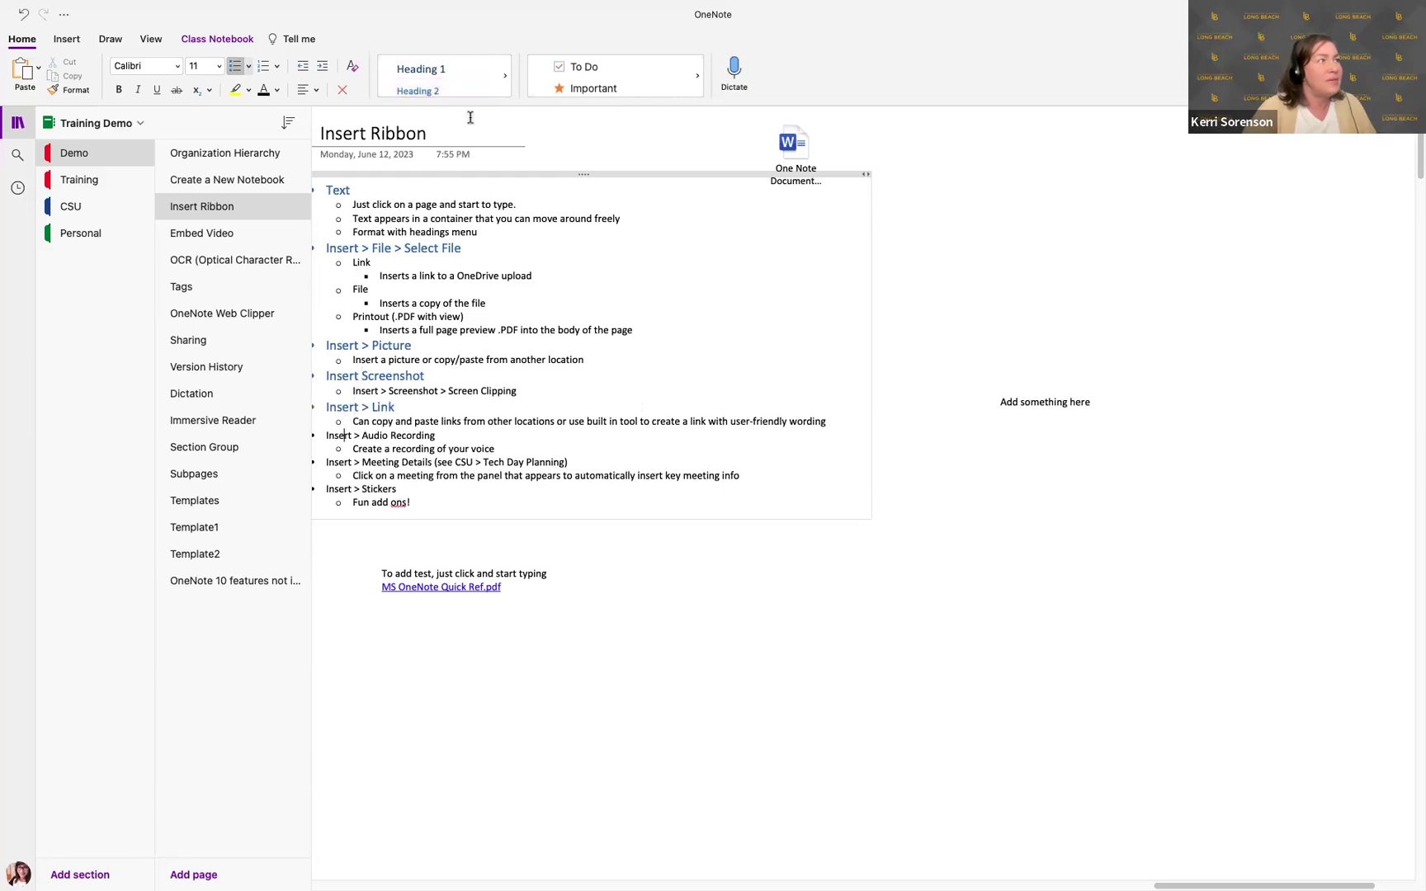
left_click(446, 91)
left_click(344, 467)
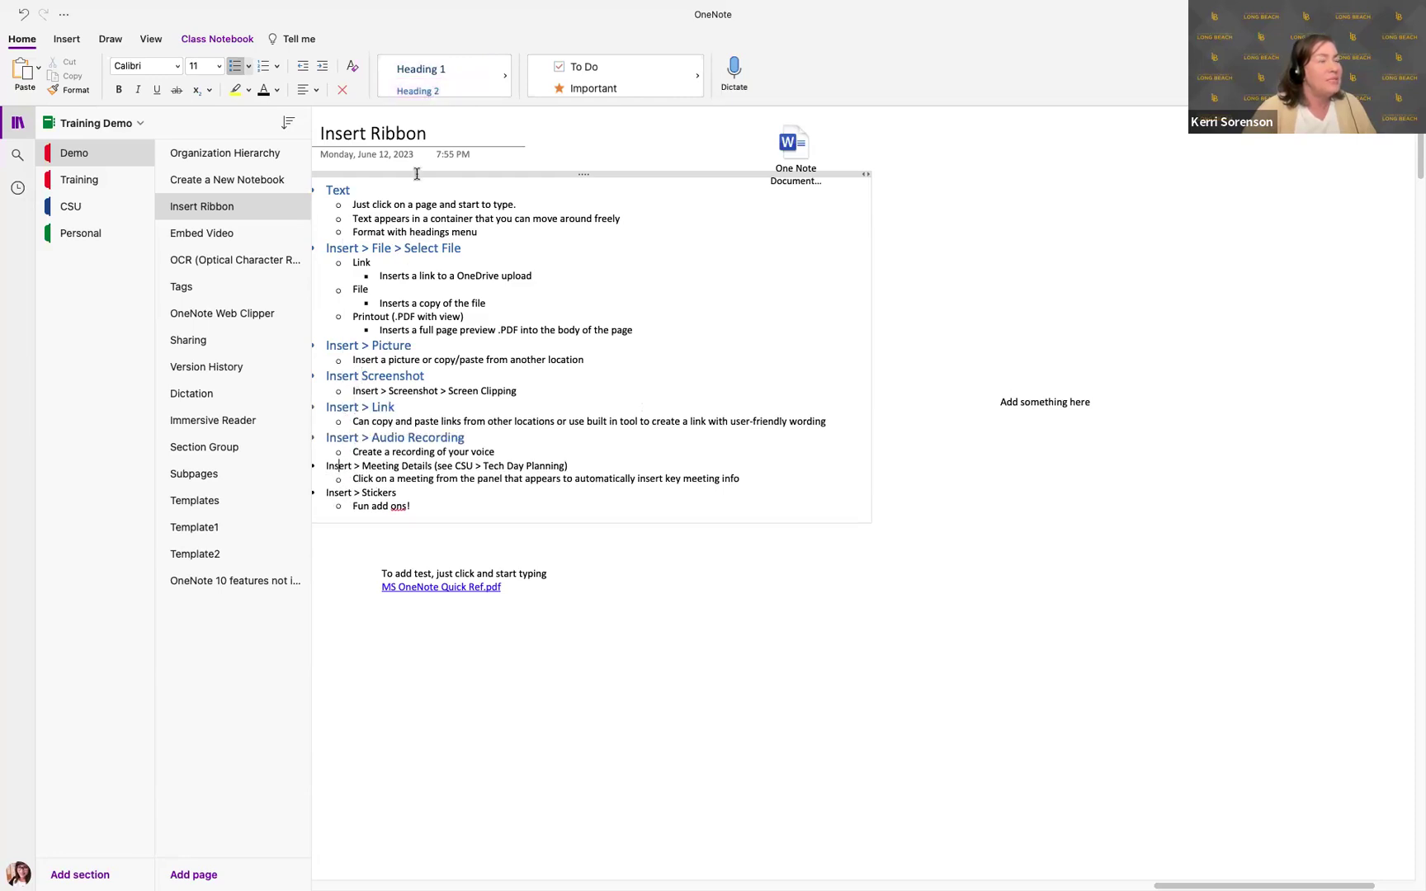
left_click(421, 90)
left_click(343, 496)
left_click(438, 88)
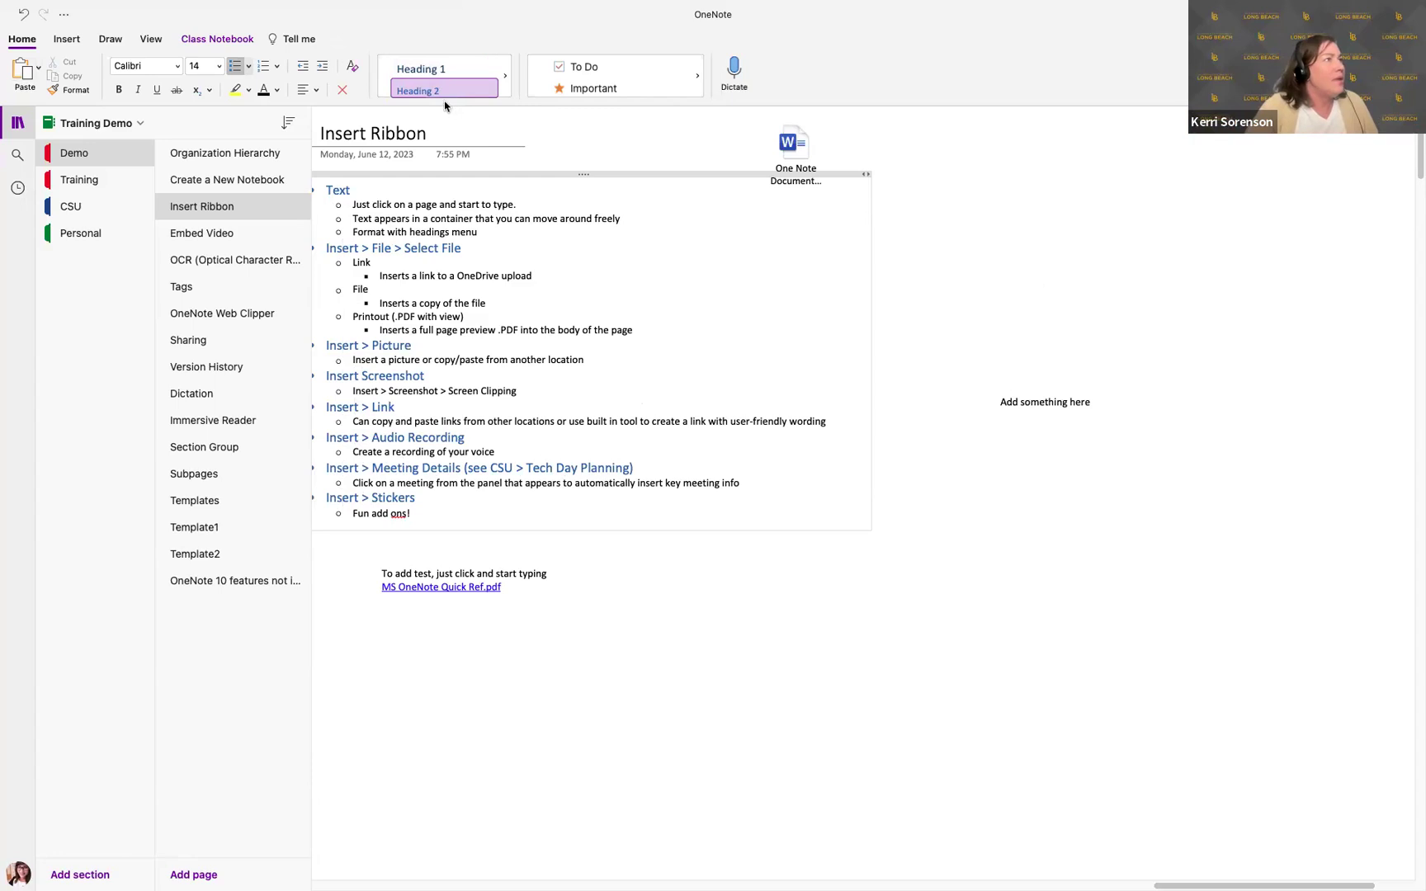
Look through the complete set of heading and text styles available for formatting.
left_click(504, 76)
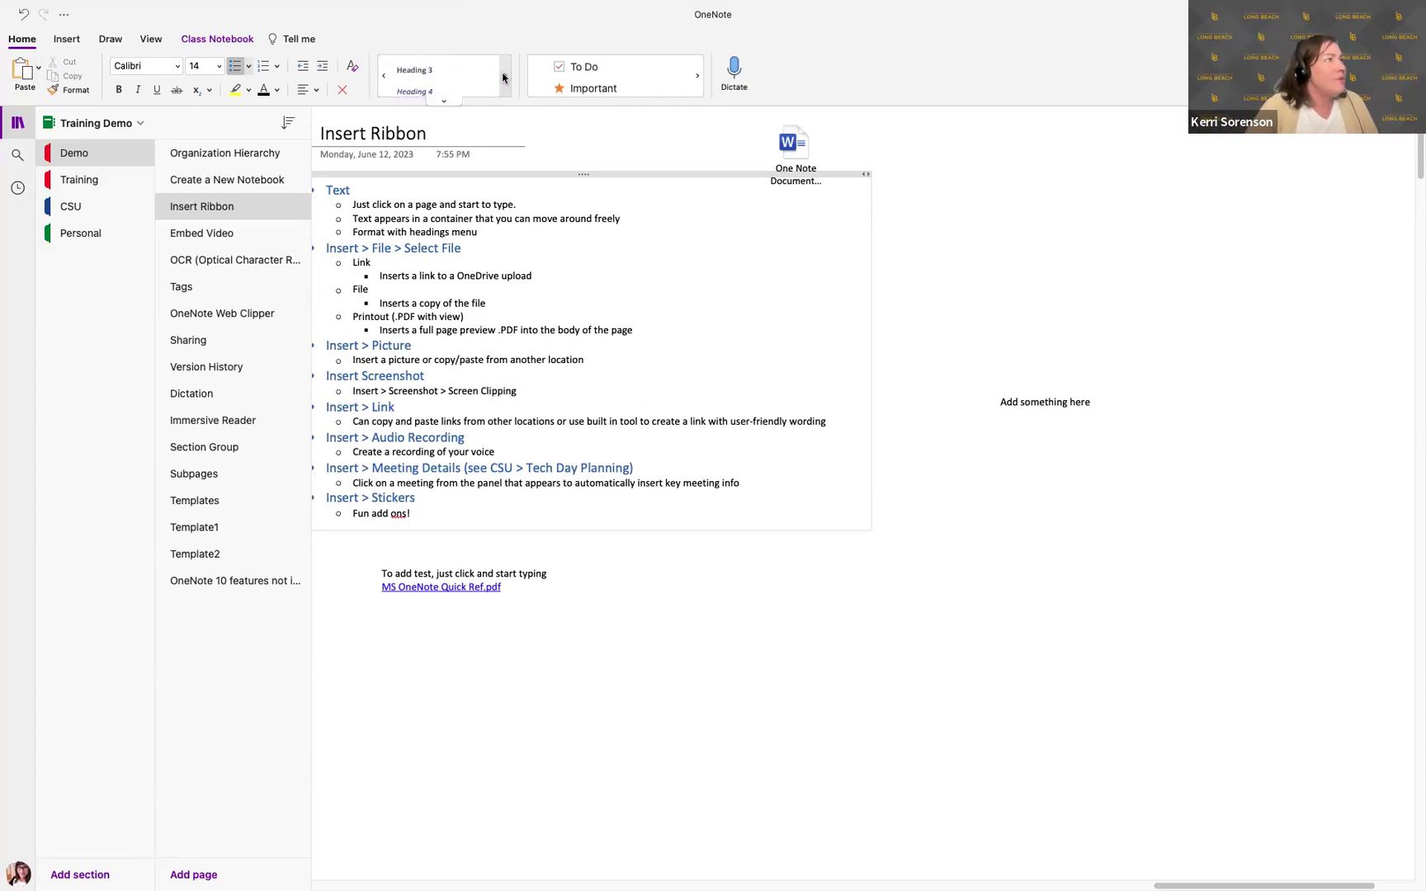
left_click(444, 101)
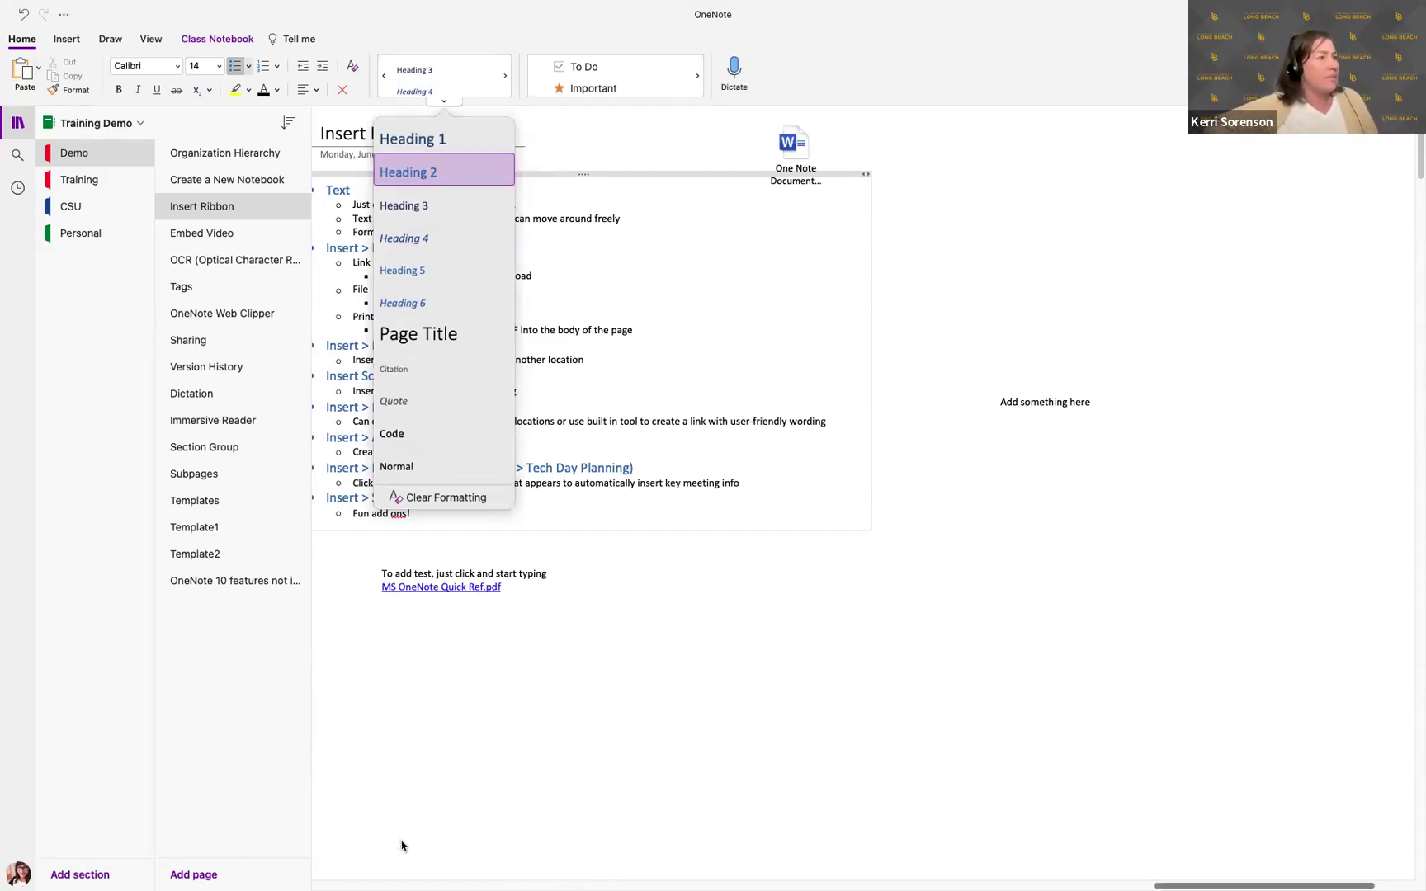
left_click(401, 678)
left_click(383, 75)
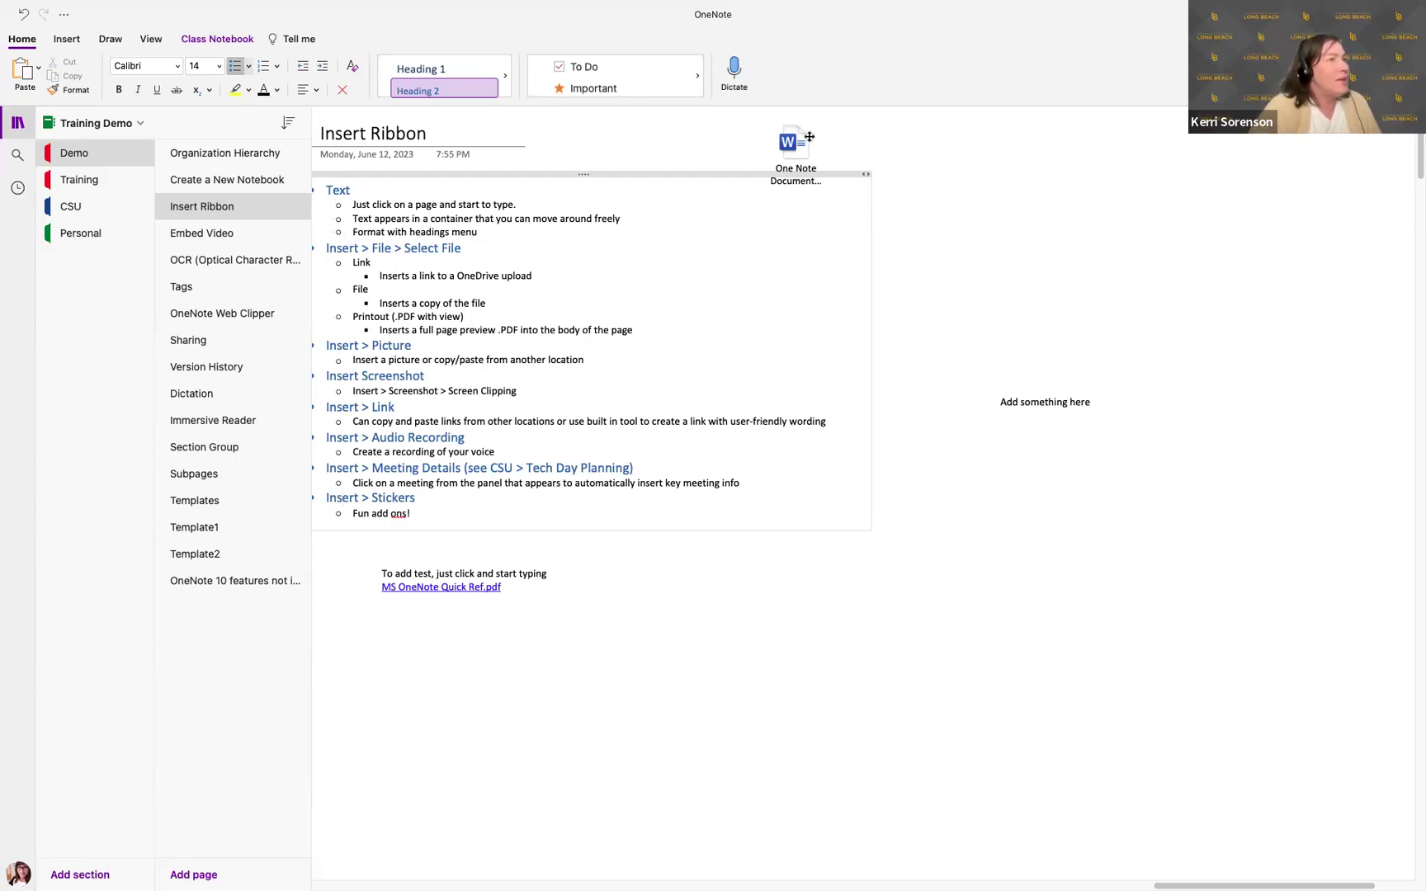
Move the Word document attachment farther right of the notes and place the insertion point in the blank space beside the page title.
left_click_drag(794, 142, 969, 150)
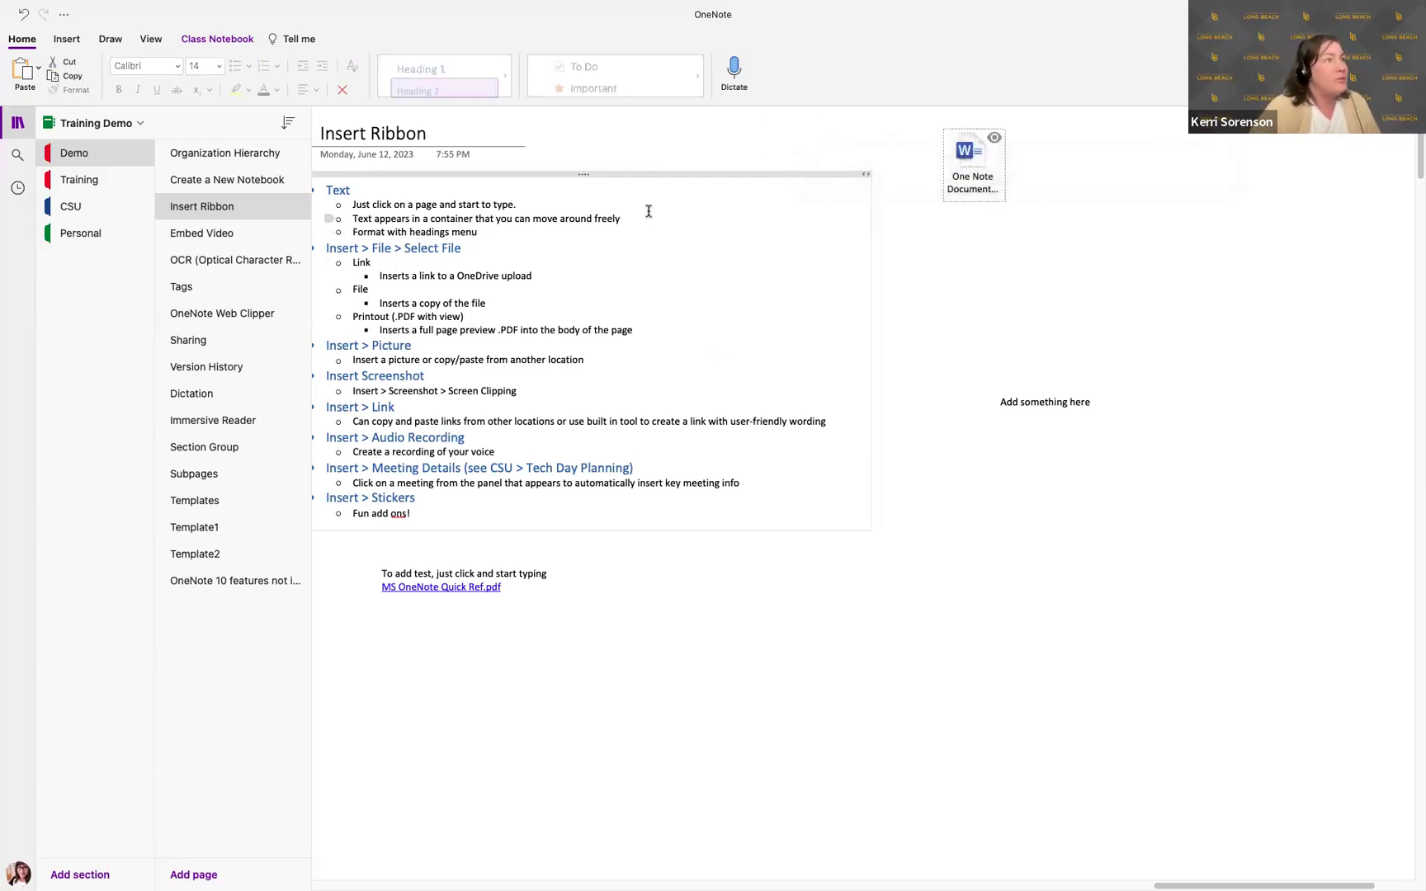
left_click(427, 279)
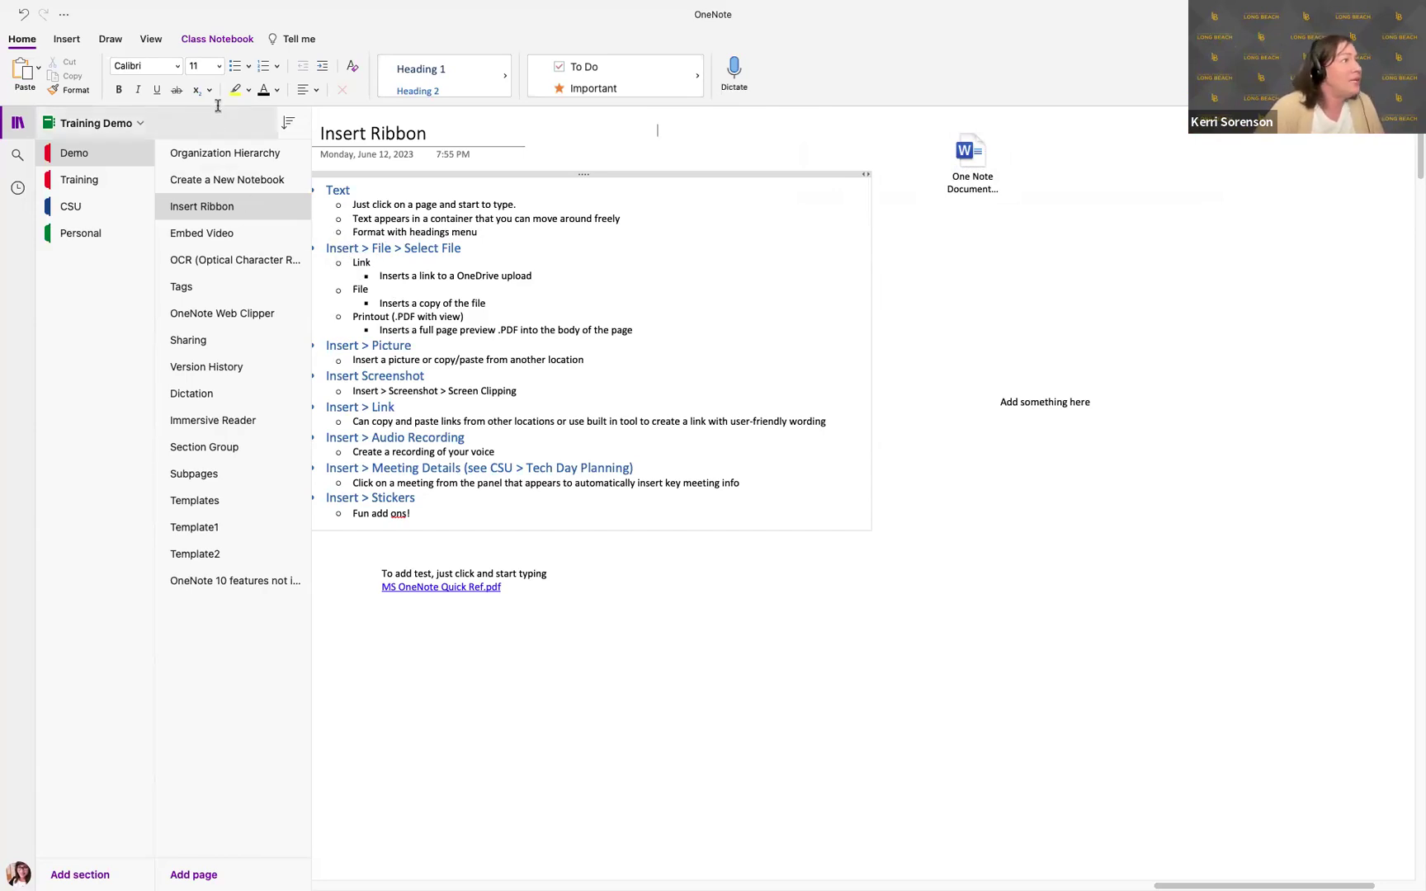
Insert the MS OneNote Quick Ref PDF file by uploading it to OneDrive and inserting a link.
left_click(67, 39)
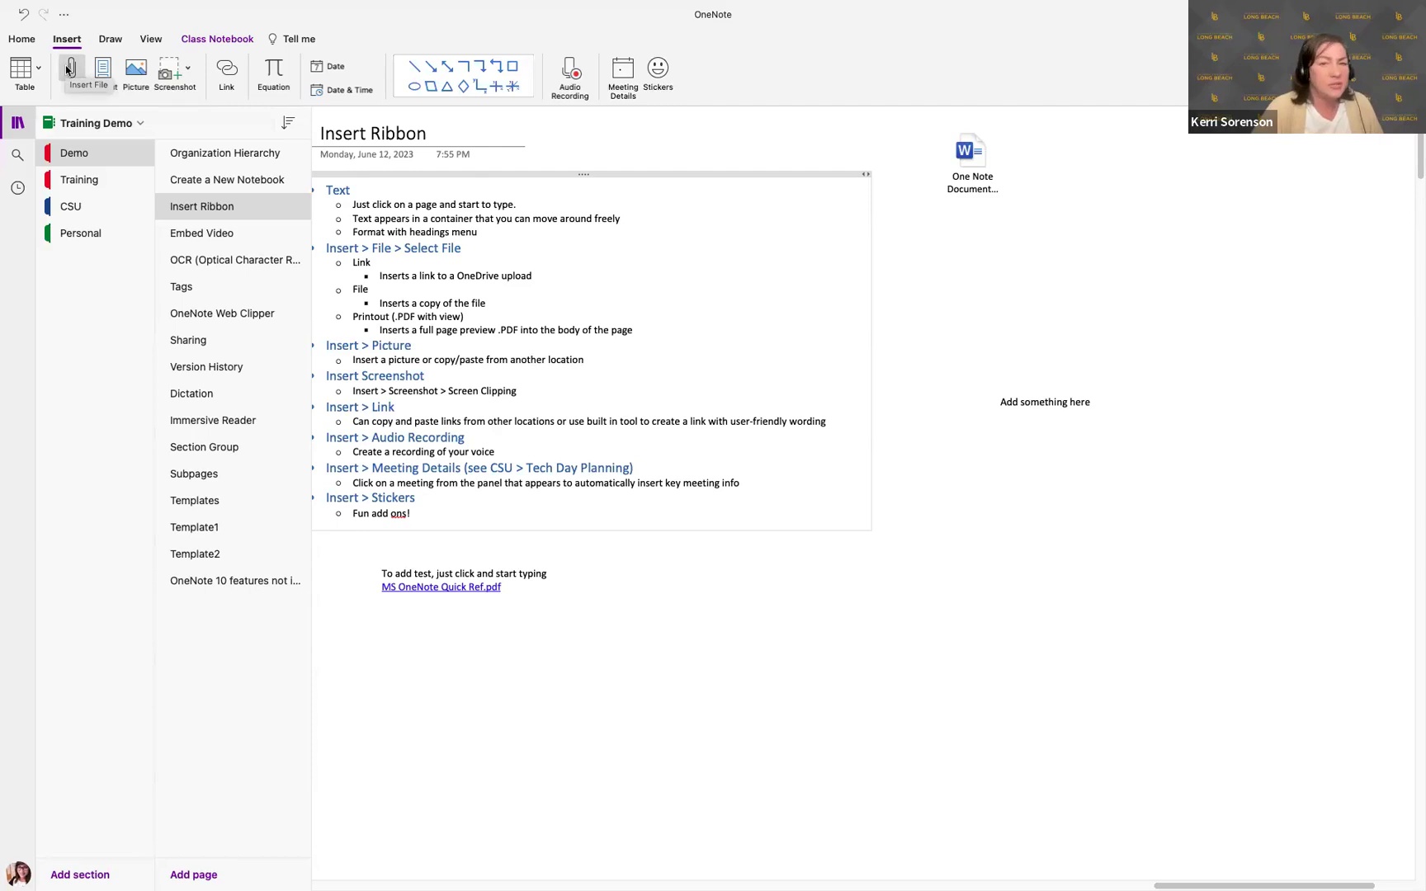
left_click(70, 70)
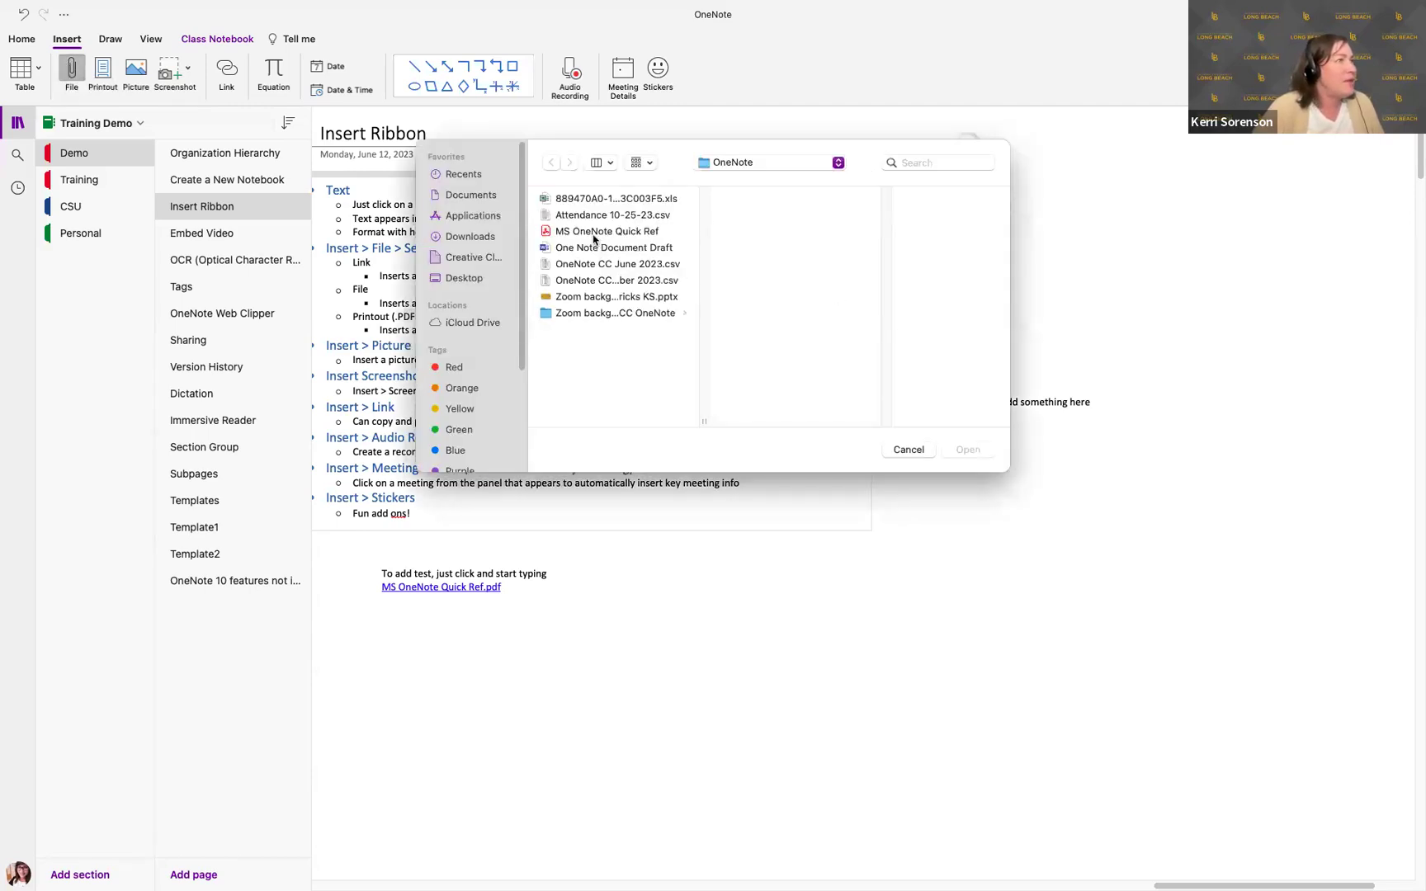
left_click(593, 235)
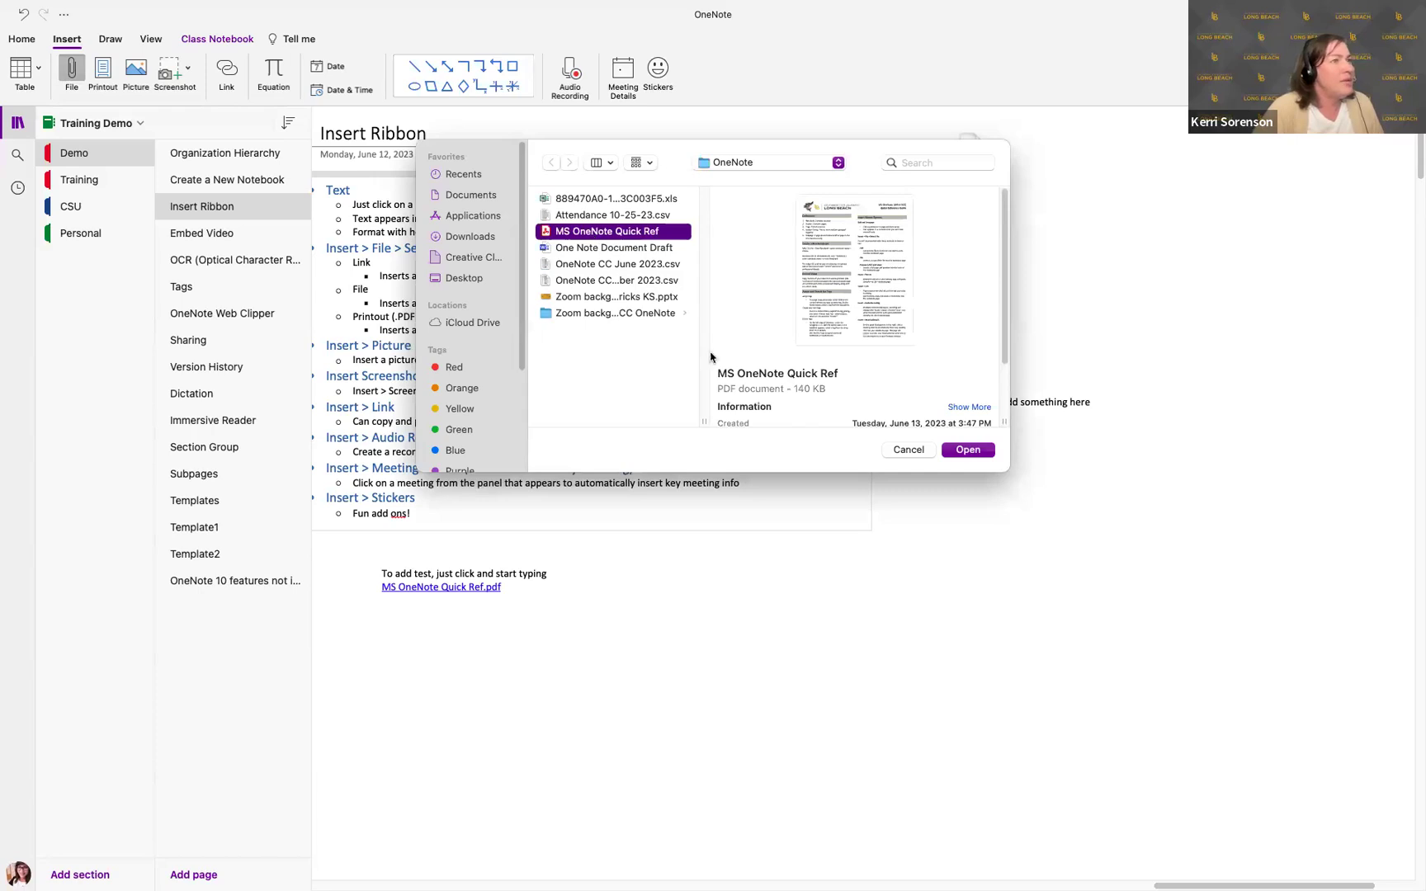
left_click(968, 451)
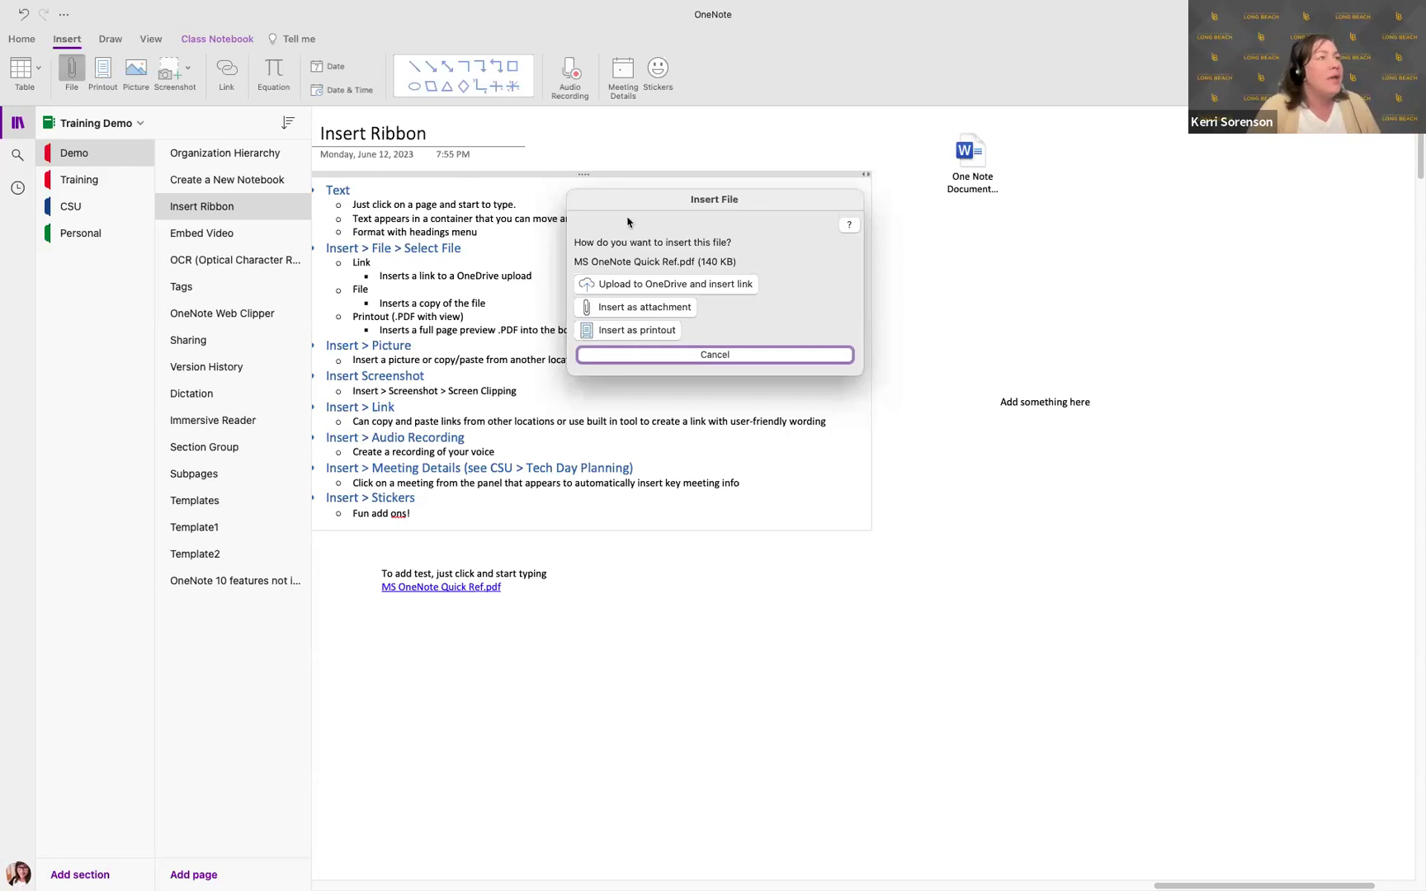
left_click(654, 285)
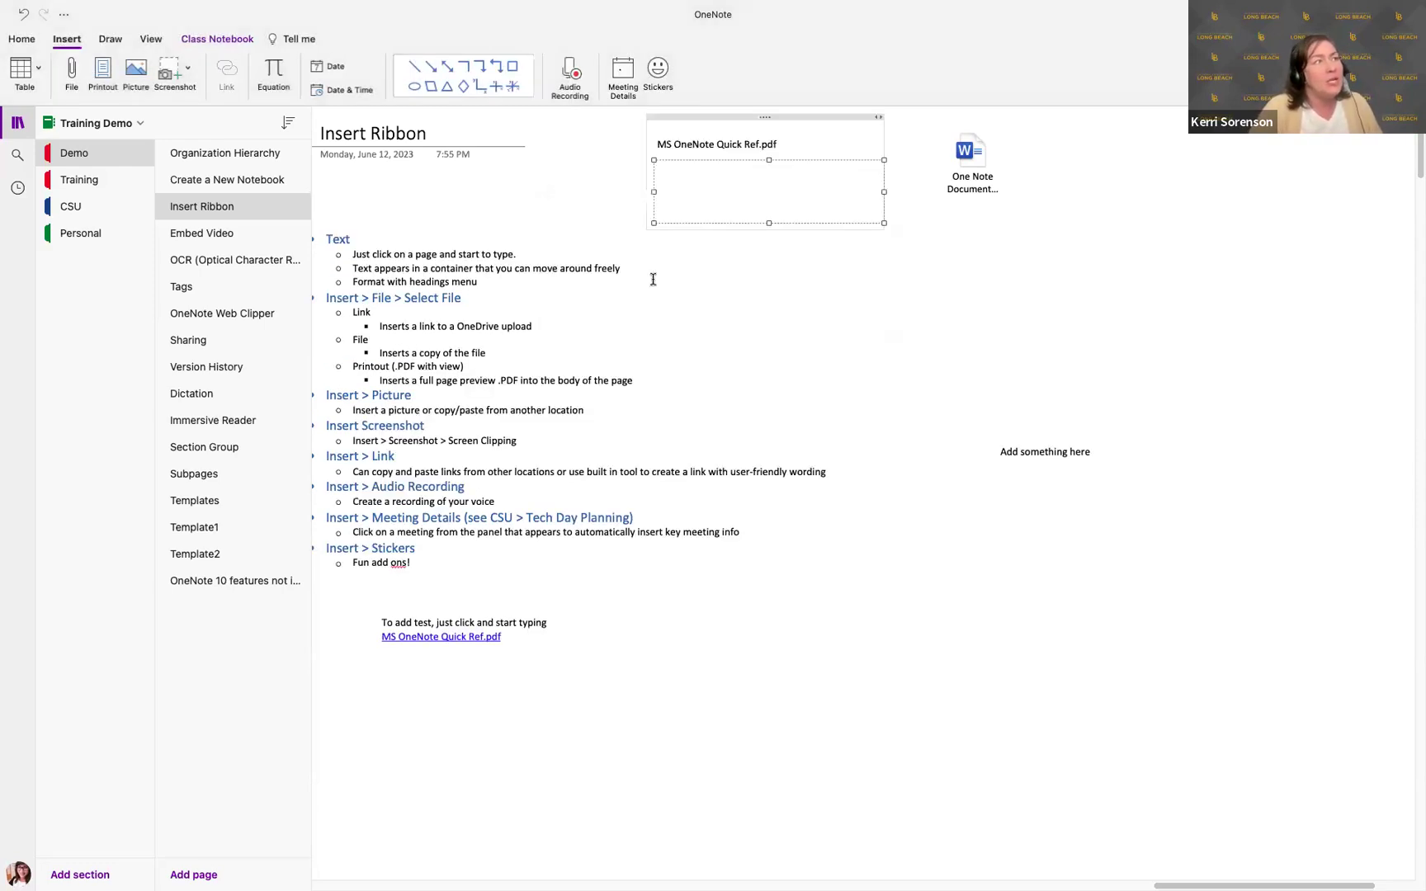
left_click(578, 177)
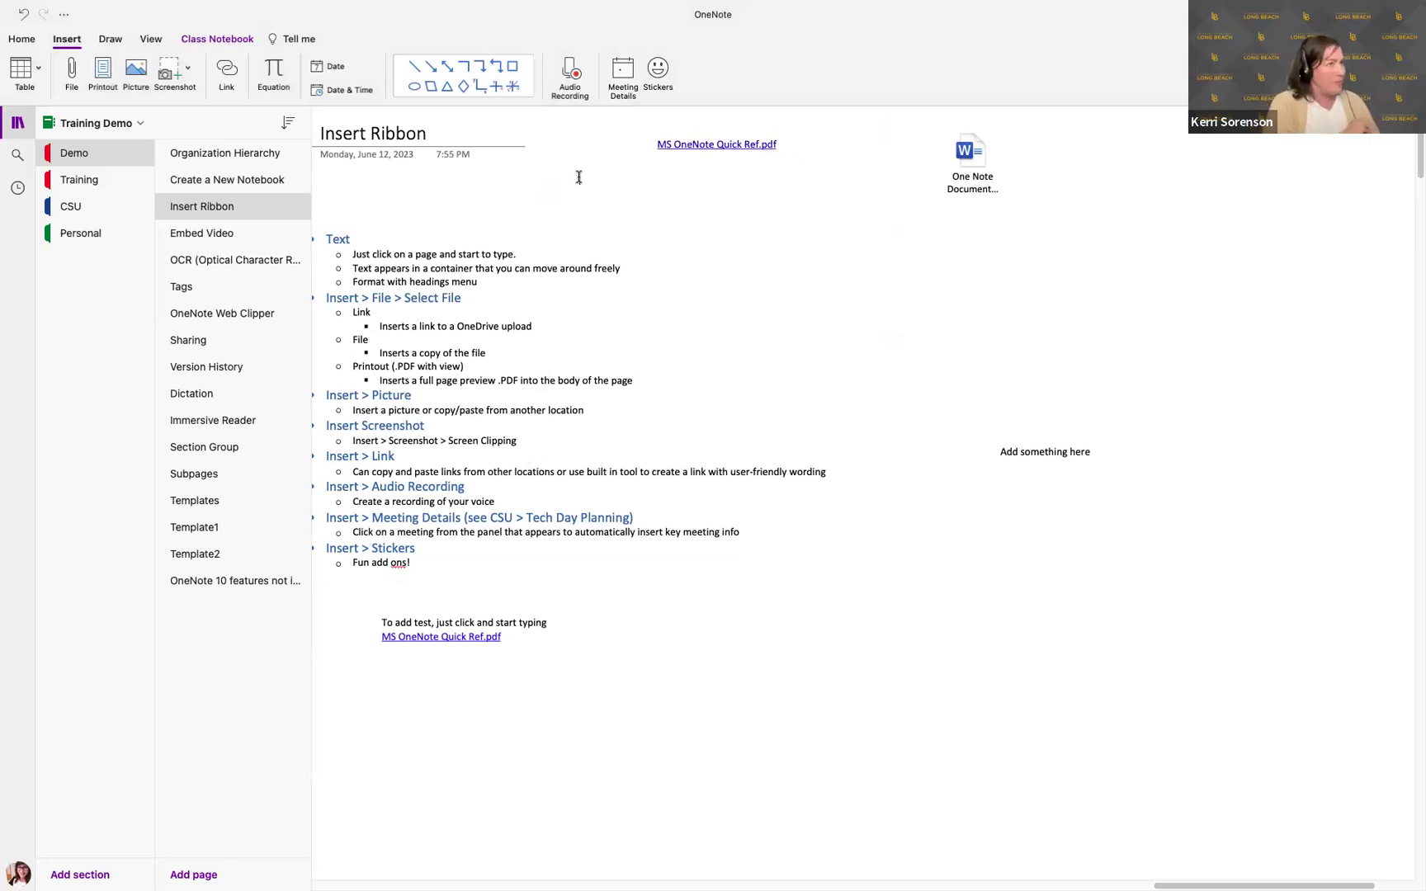
Reposition the new MS OneNote Quick Ref.pdf link container slightly lower in the blank area between the page title and the Word attachment.
left_click_drag(669, 112, 683, 201)
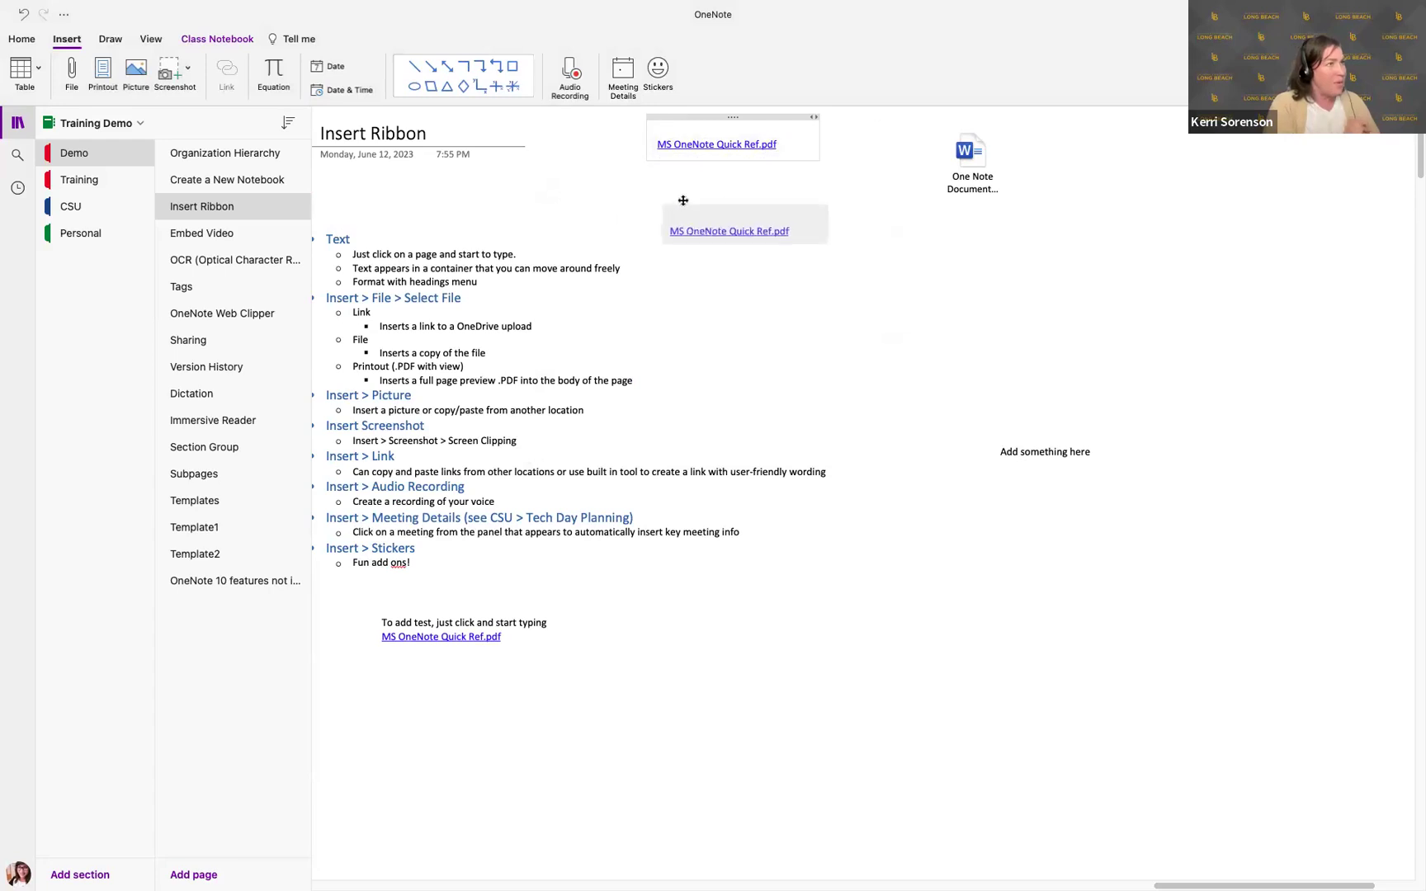
left_click(593, 186)
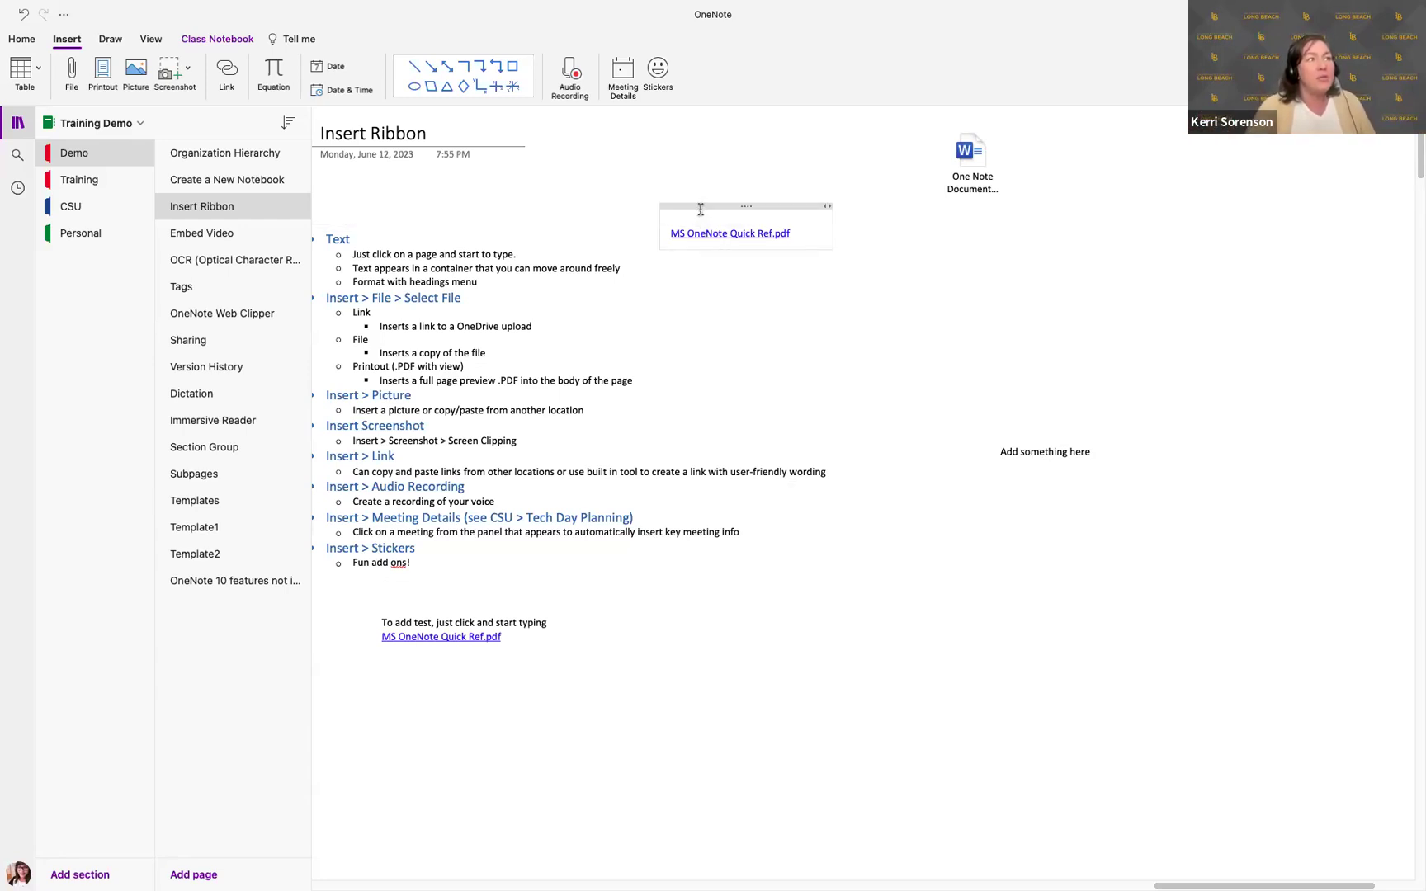
left_click_drag(697, 207, 695, 154)
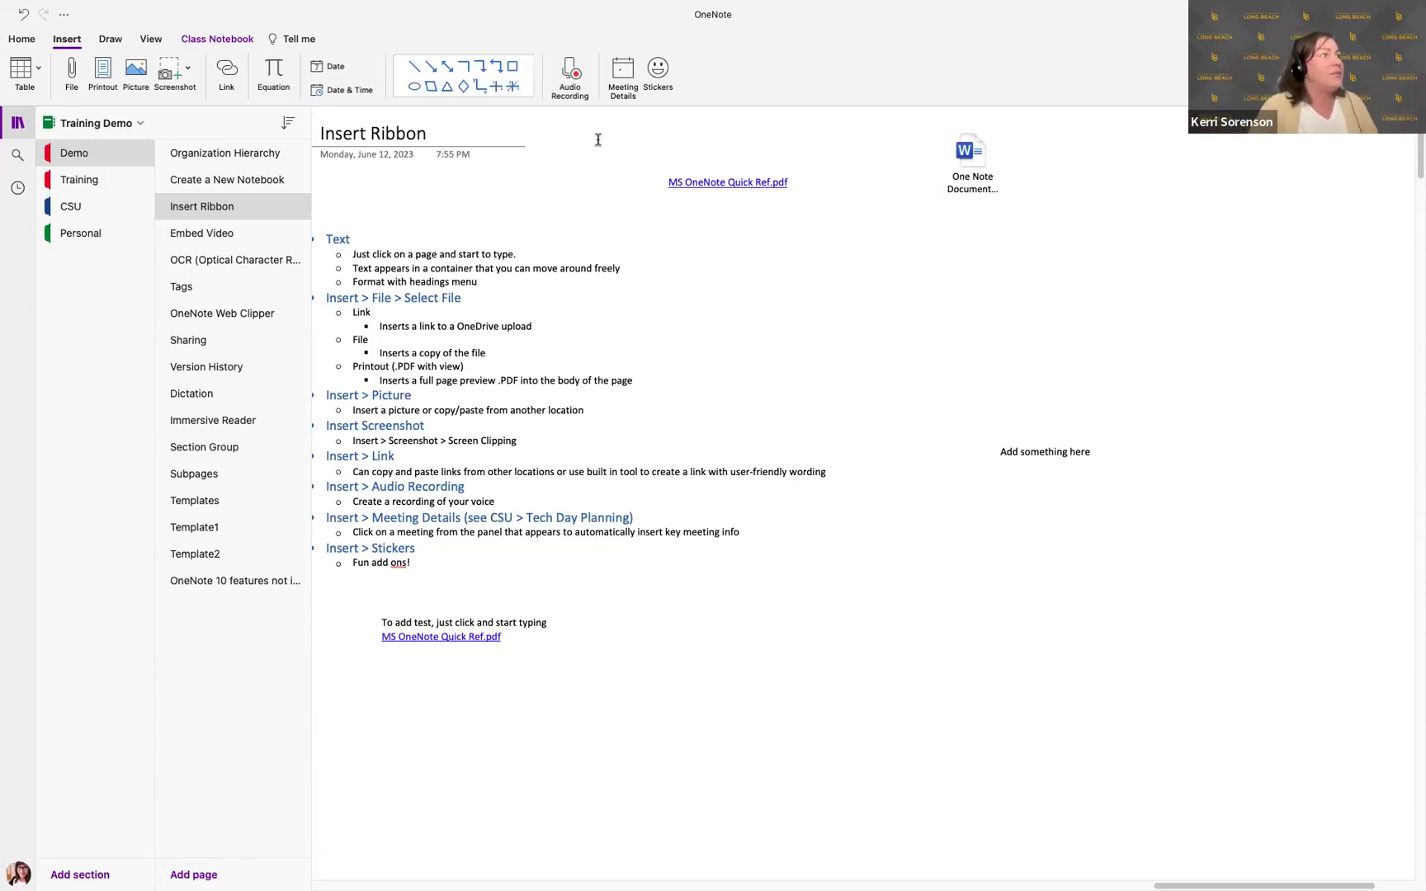
Insert the One Note Document Draft file as an attachment and place it below the existing Word document attachment.
left_click(71, 69)
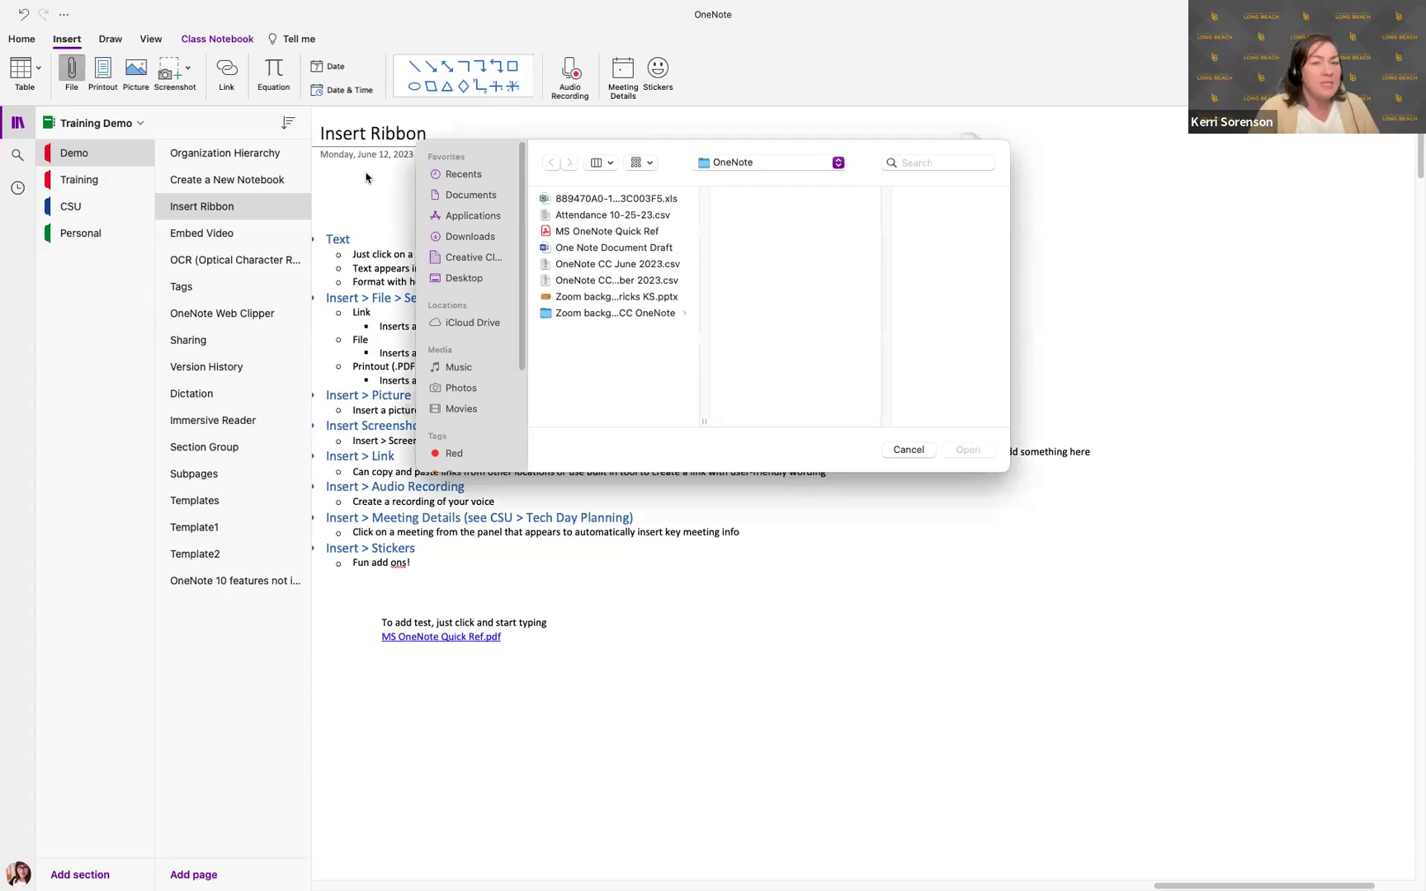
left_click(583, 249)
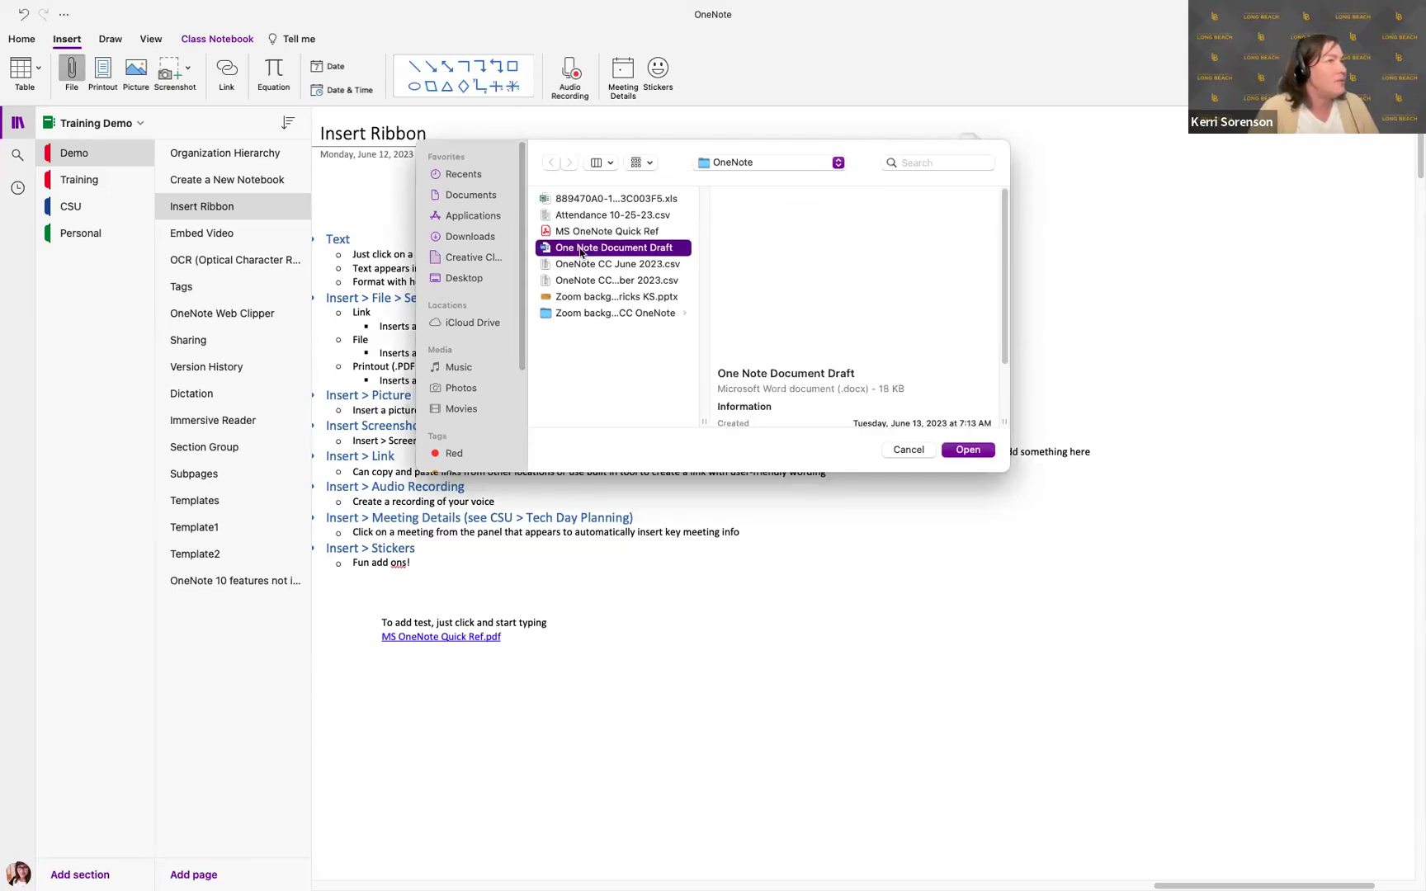
left_click(954, 452)
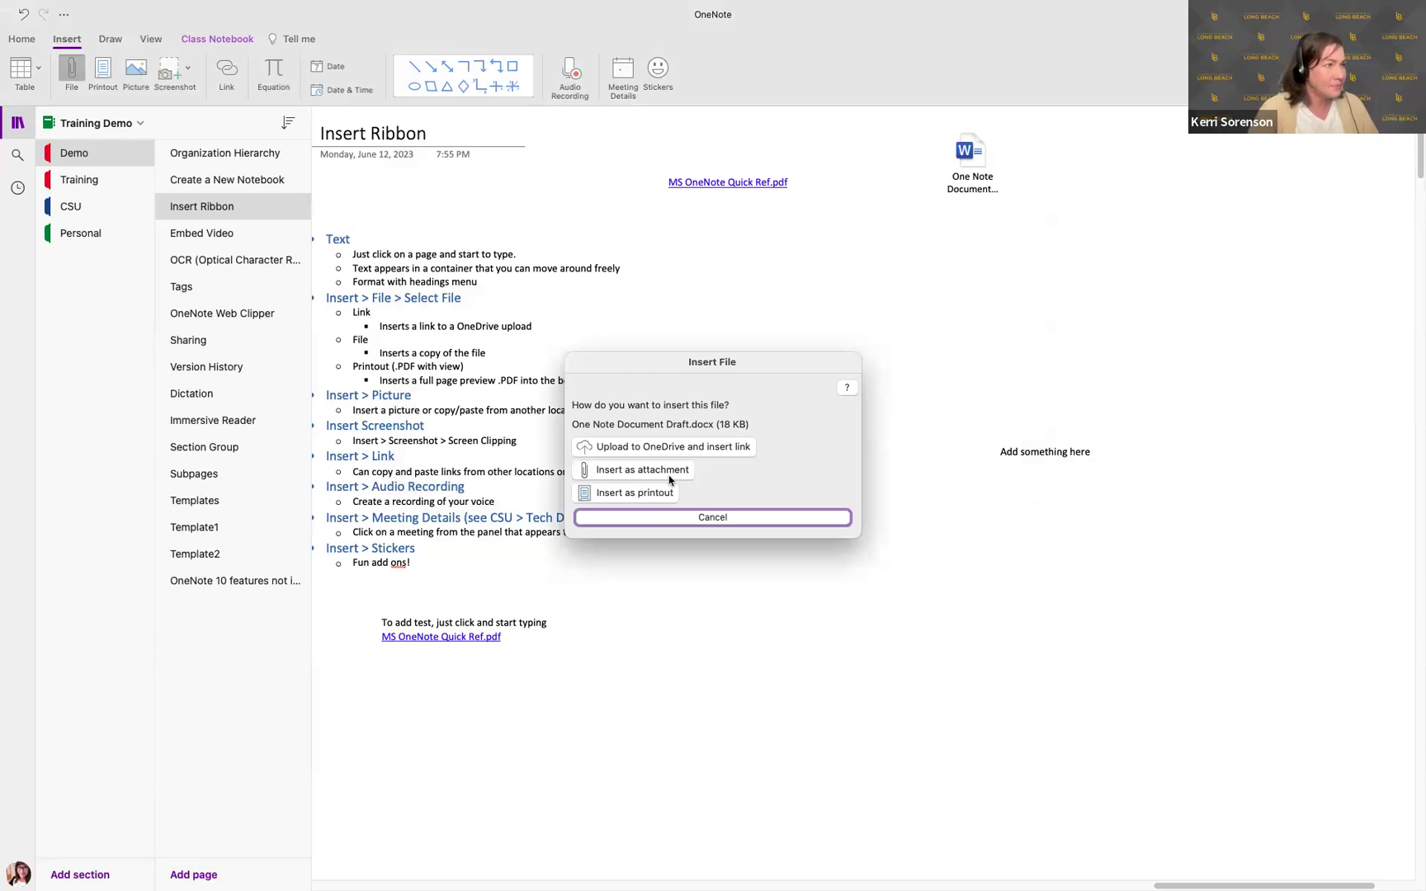
left_click(632, 470)
left_click_drag(623, 220, 976, 266)
left_click(1111, 266)
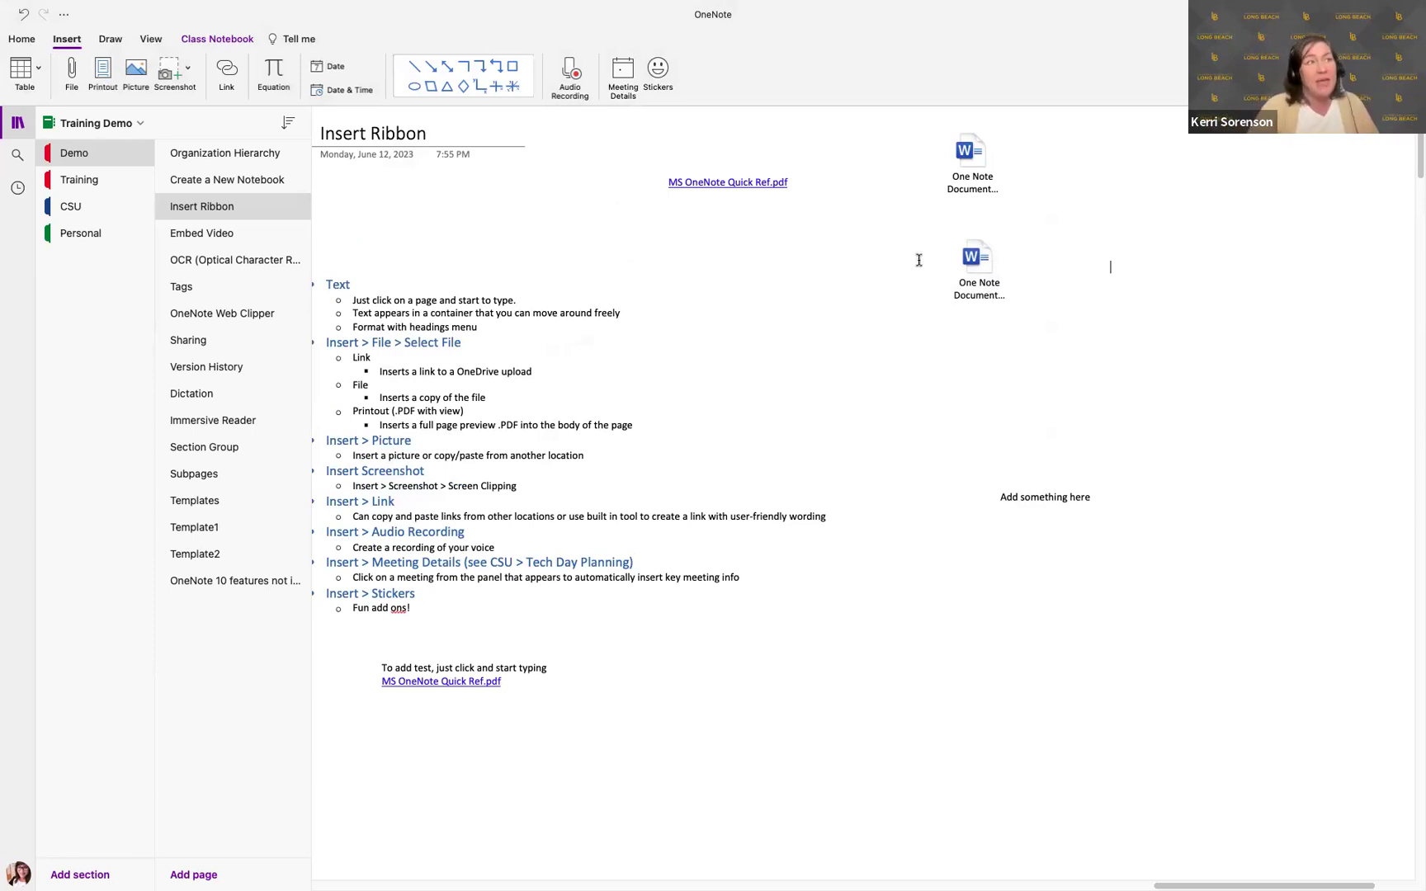
Reposition the lower Word document attachment directly beneath the first Word attachment, beside the page notes.
left_click_drag(976, 260, 974, 321)
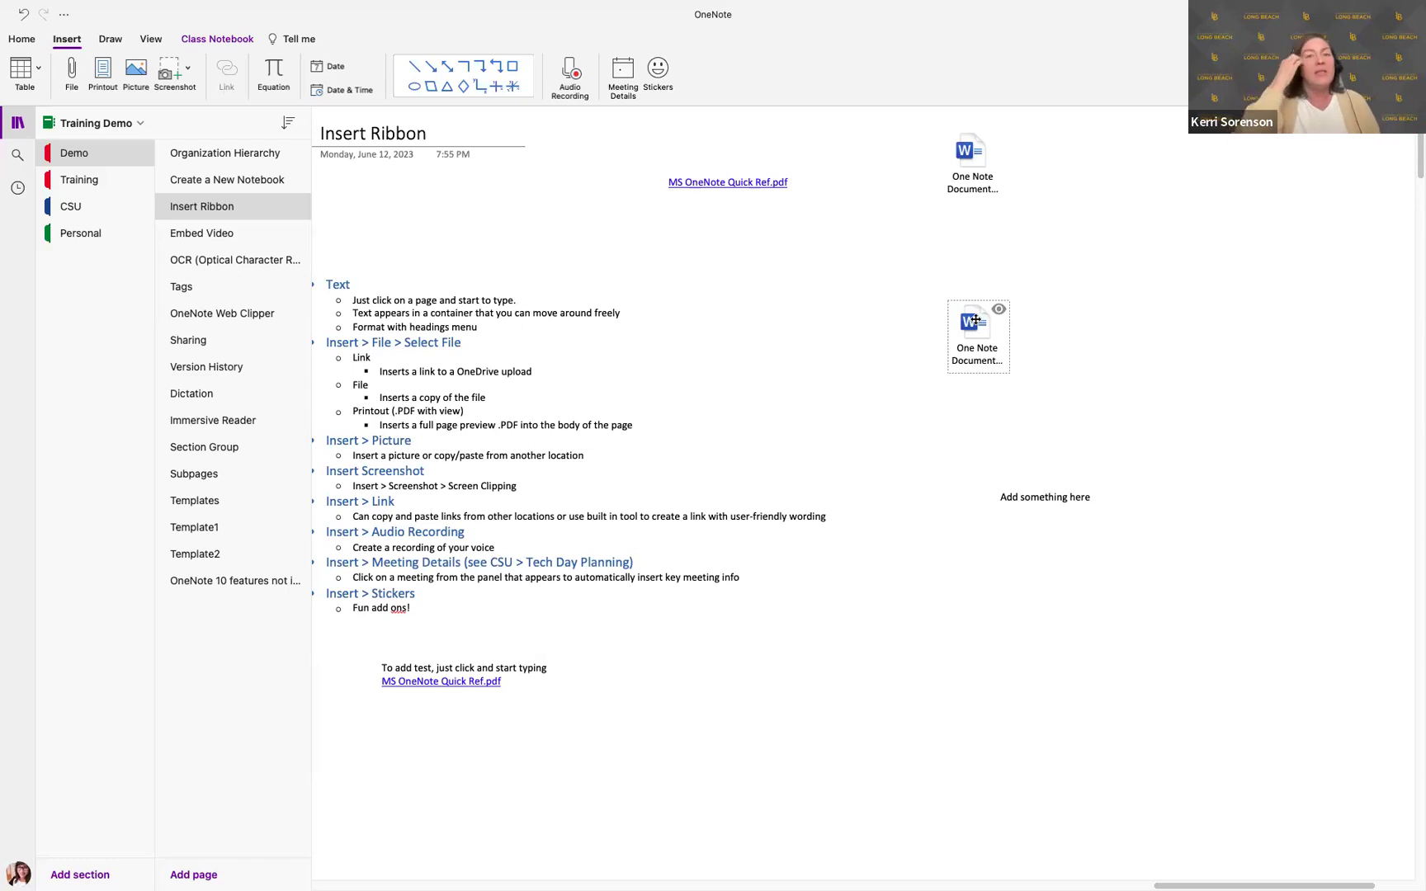
mouse_move(981, 324)
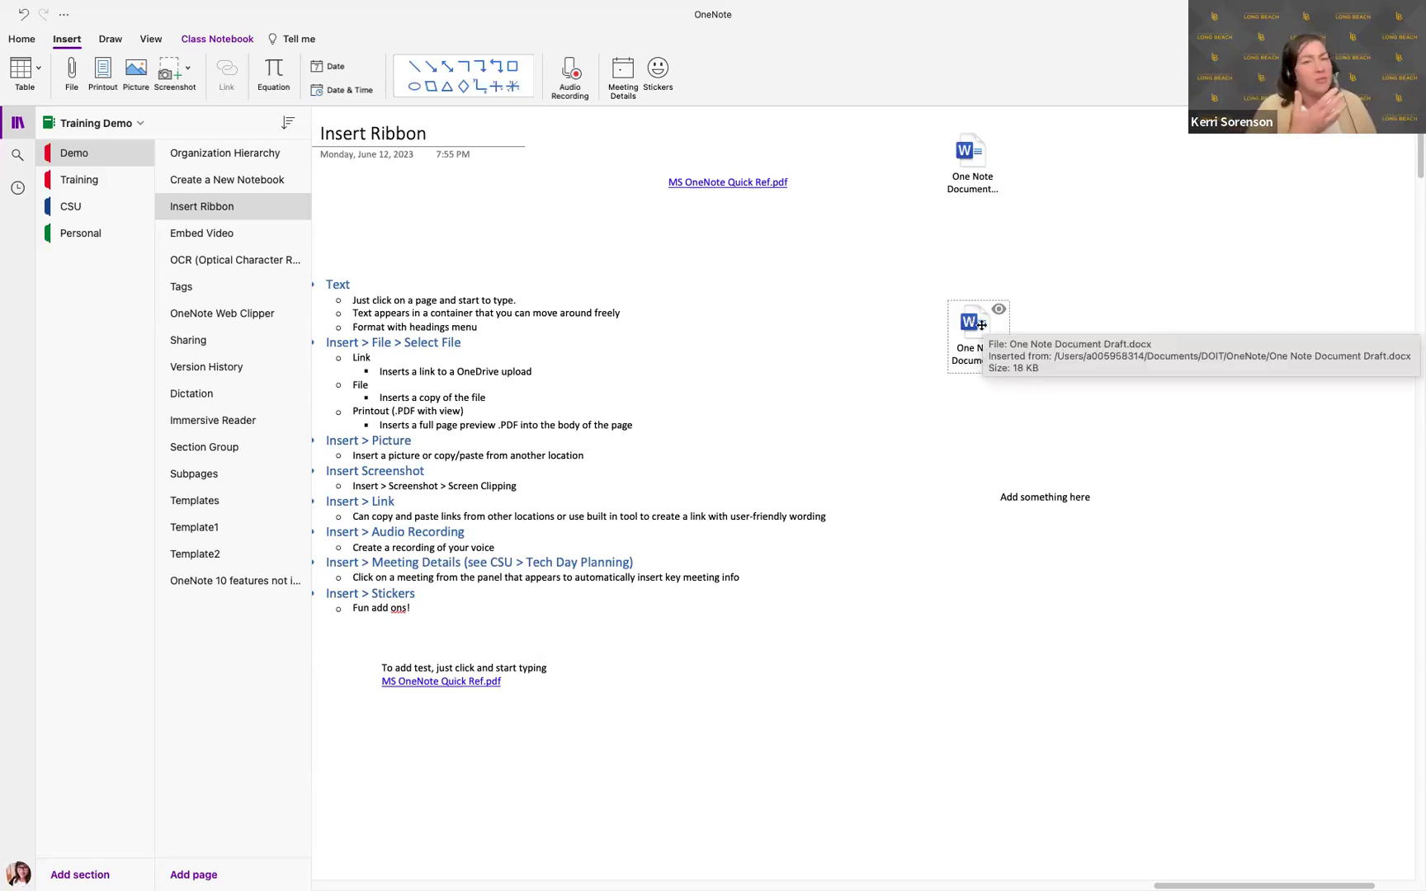
left_click_drag(981, 325, 970, 234)
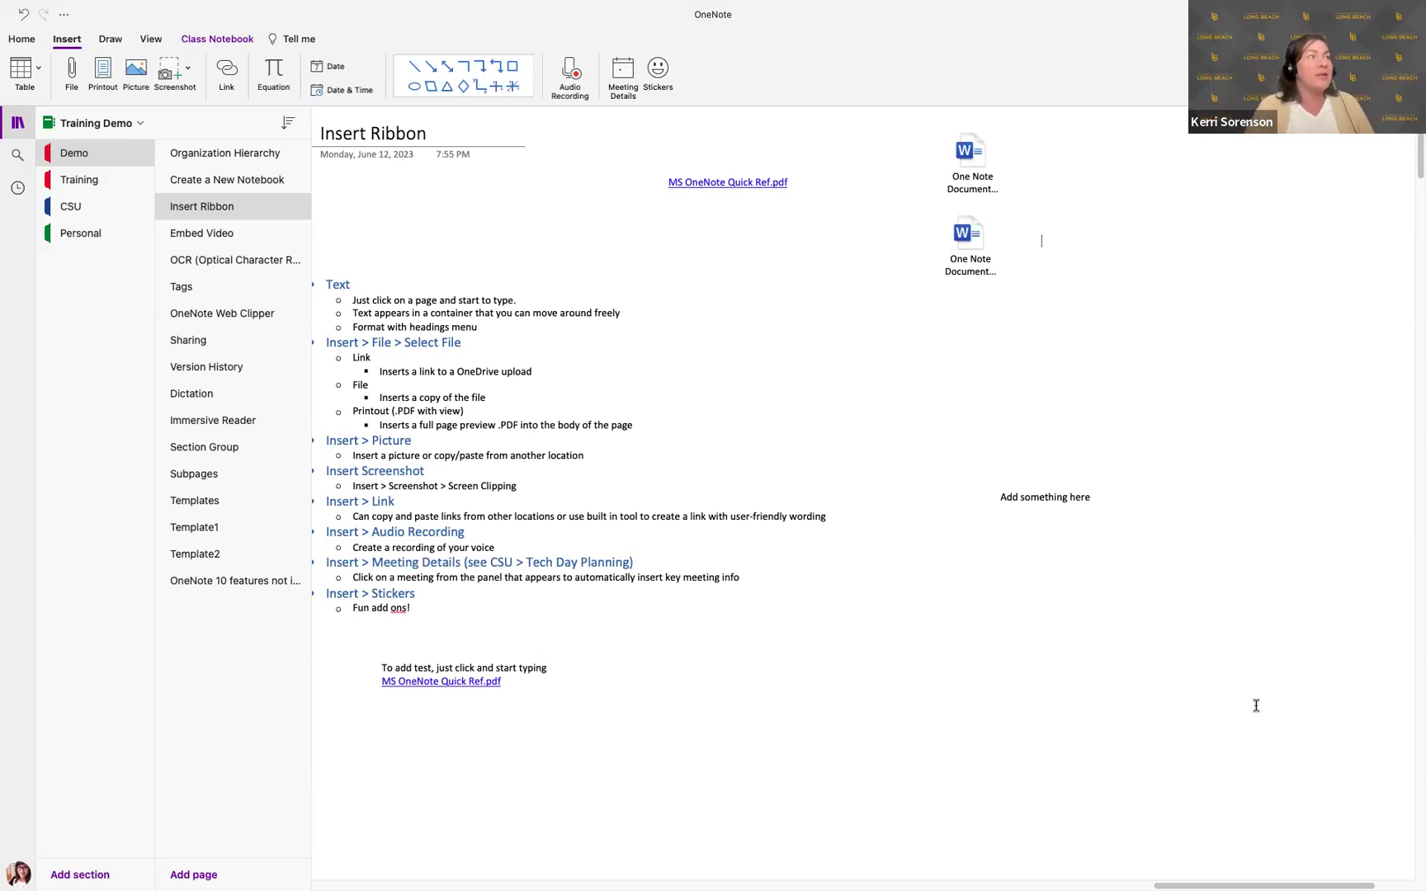
Insert the MS OneNote Quick Ref PDF file into the page as a printout.
left_click(72, 72)
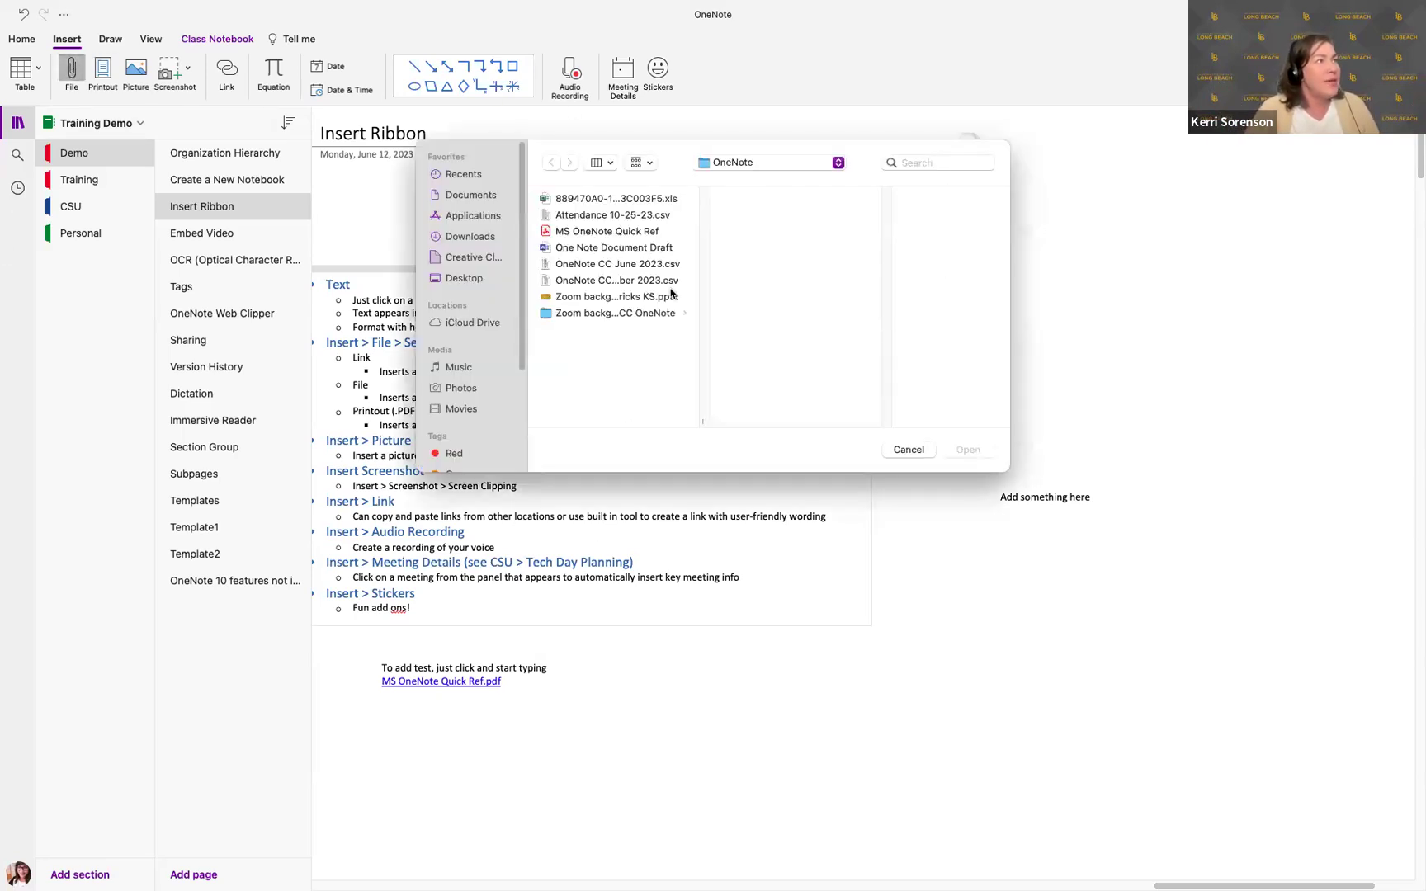
left_click(616, 232)
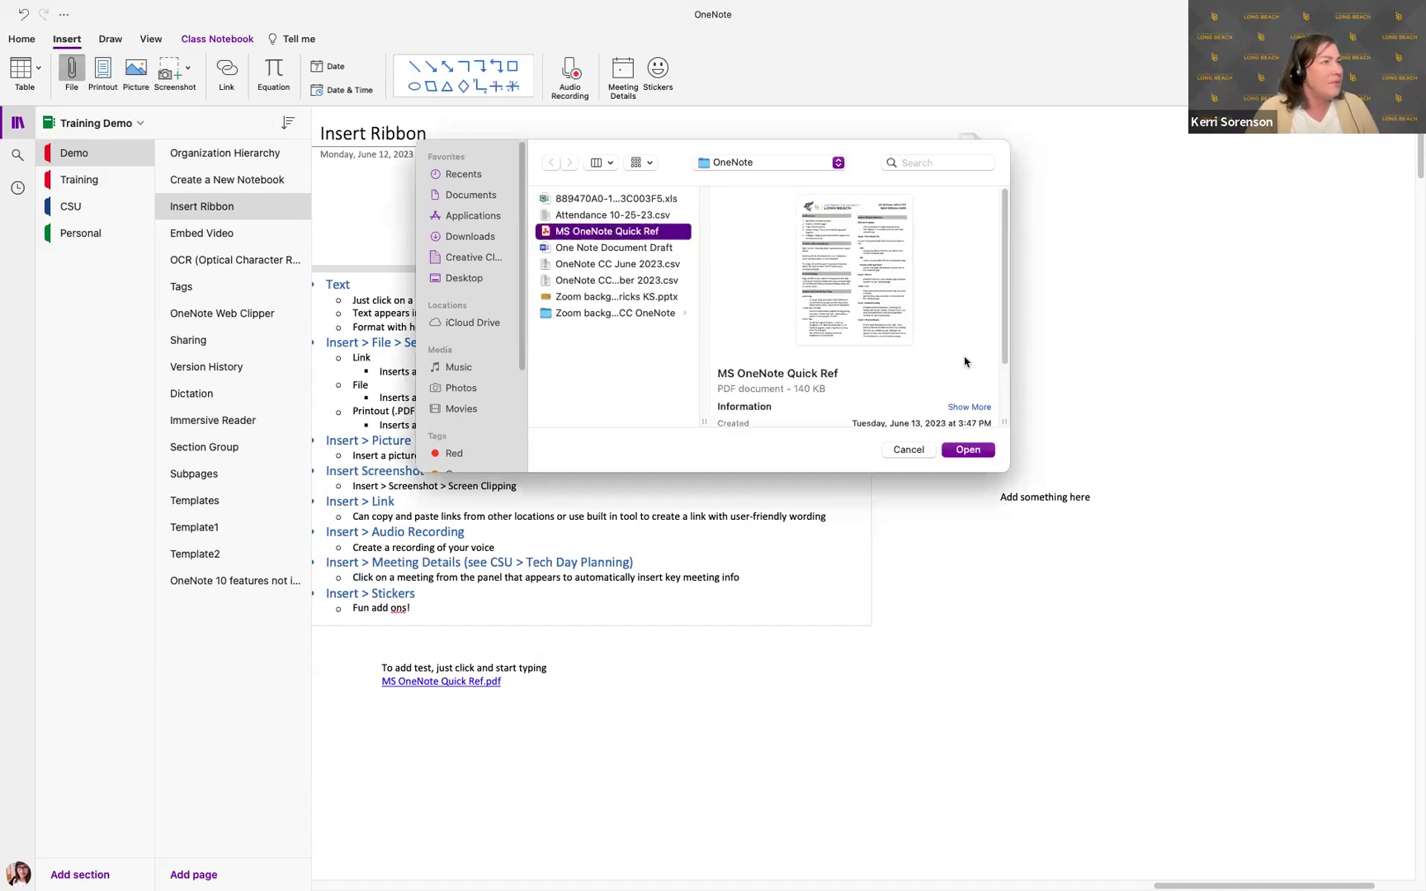
left_click(974, 455)
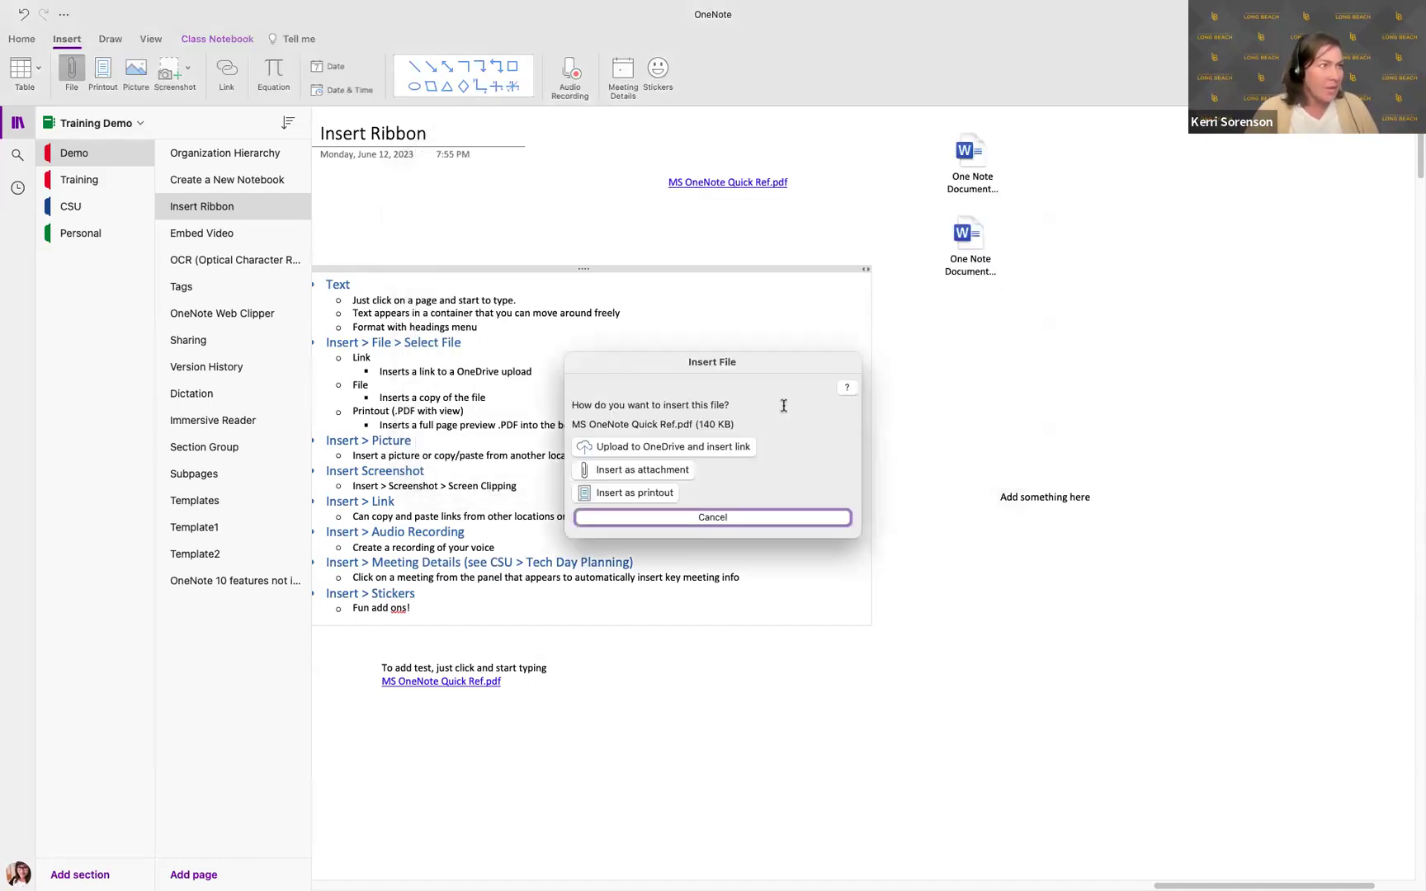
left_click(597, 493)
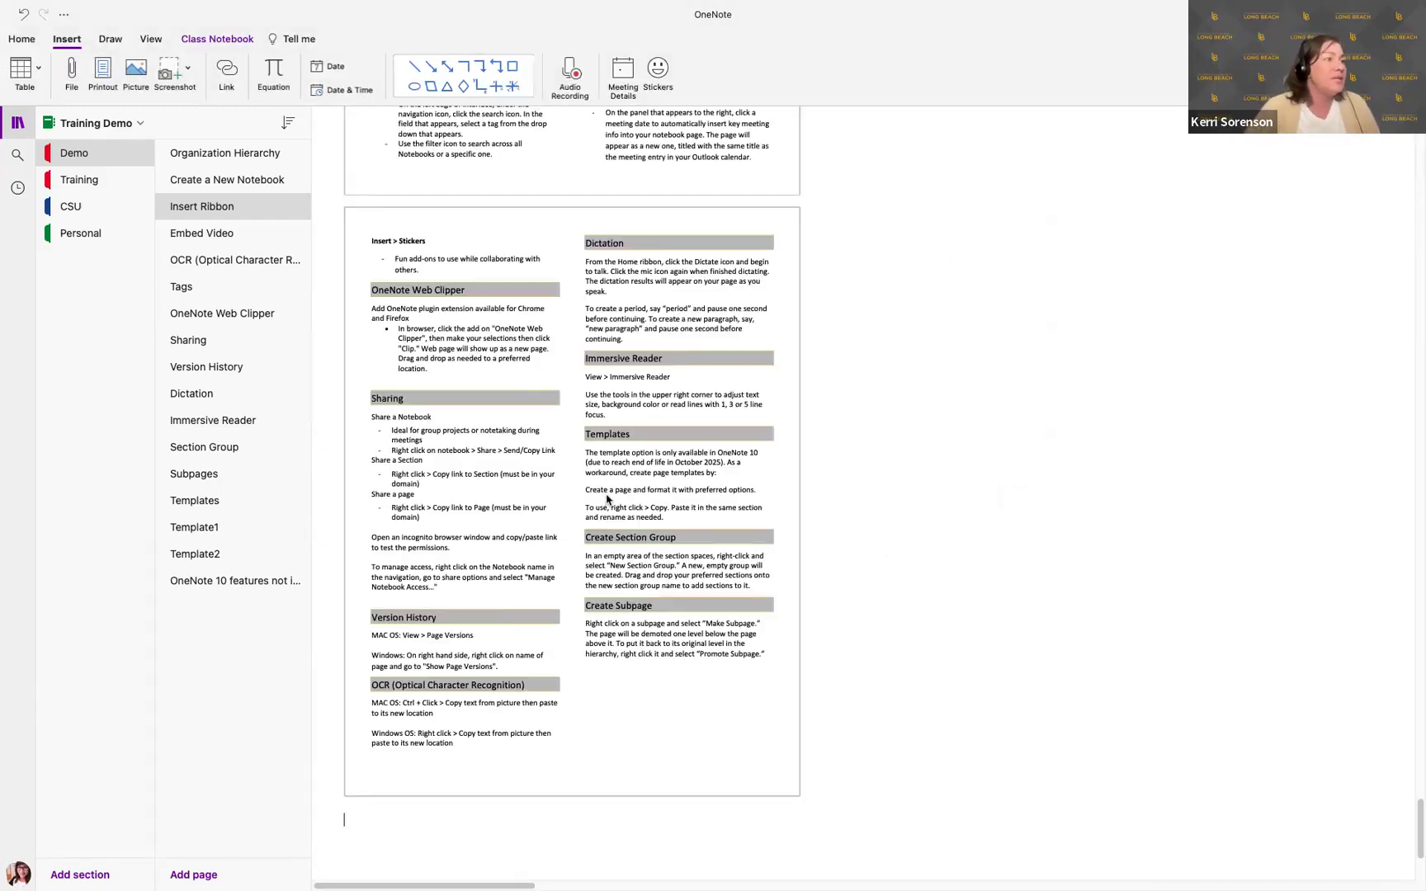
Examine the PDF attachment icon and both pages of the inserted quick reference printout.
scroll(1013, 532, "up", 10)
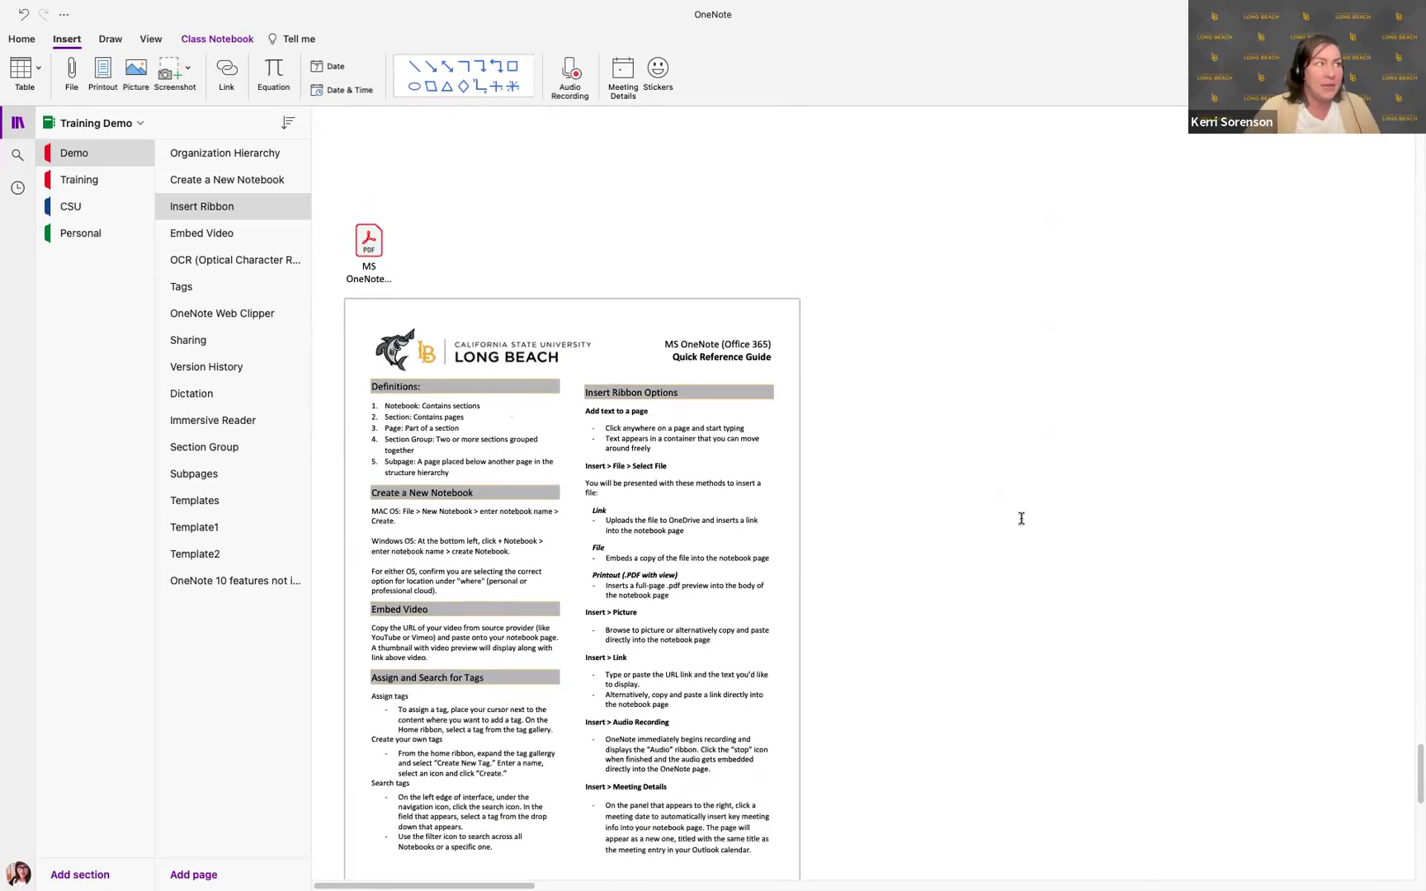
scroll(1021, 518, "up", 1)
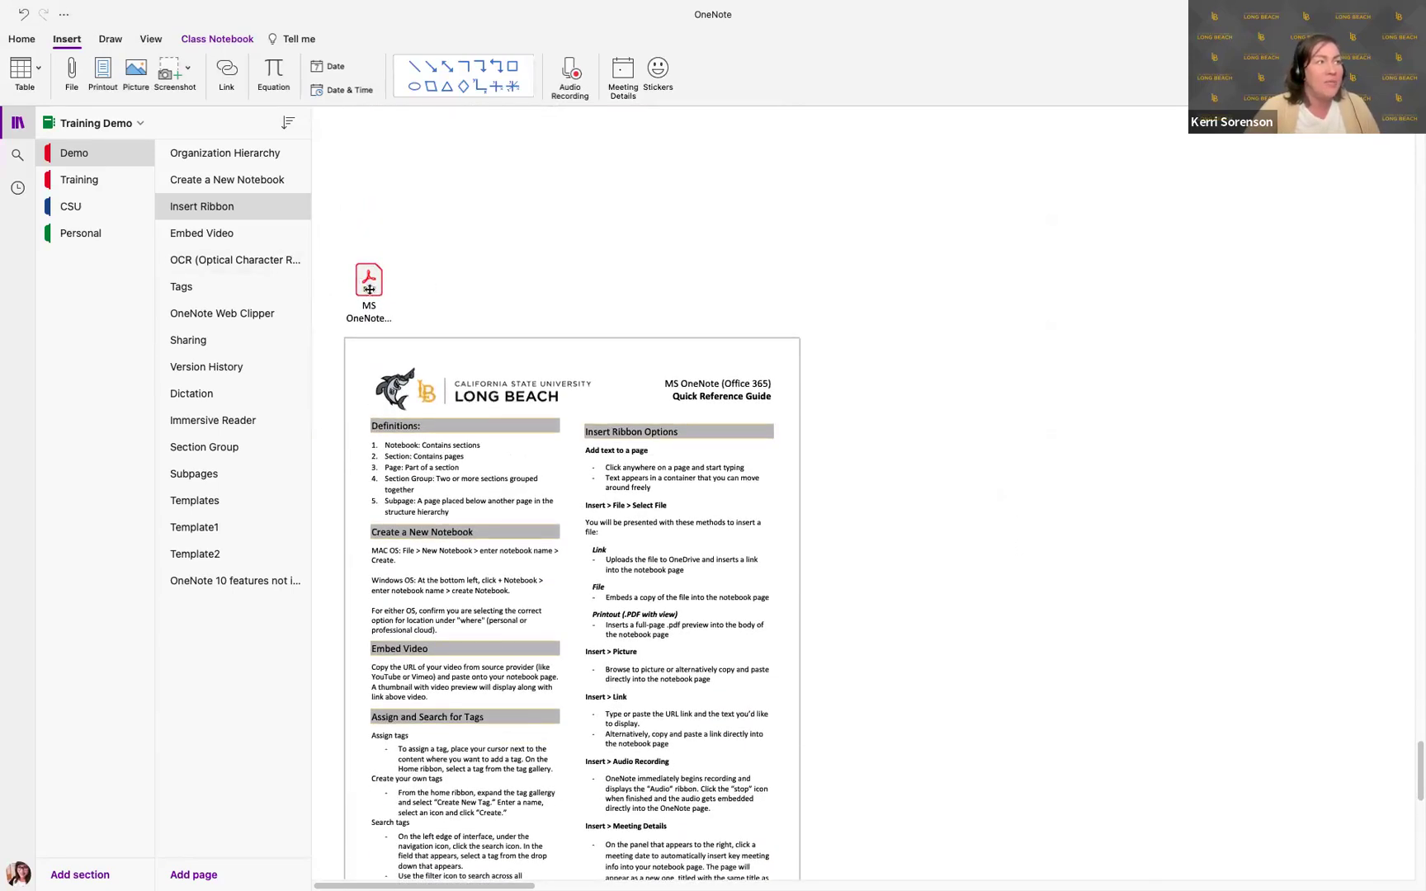
mouse_move(370, 273)
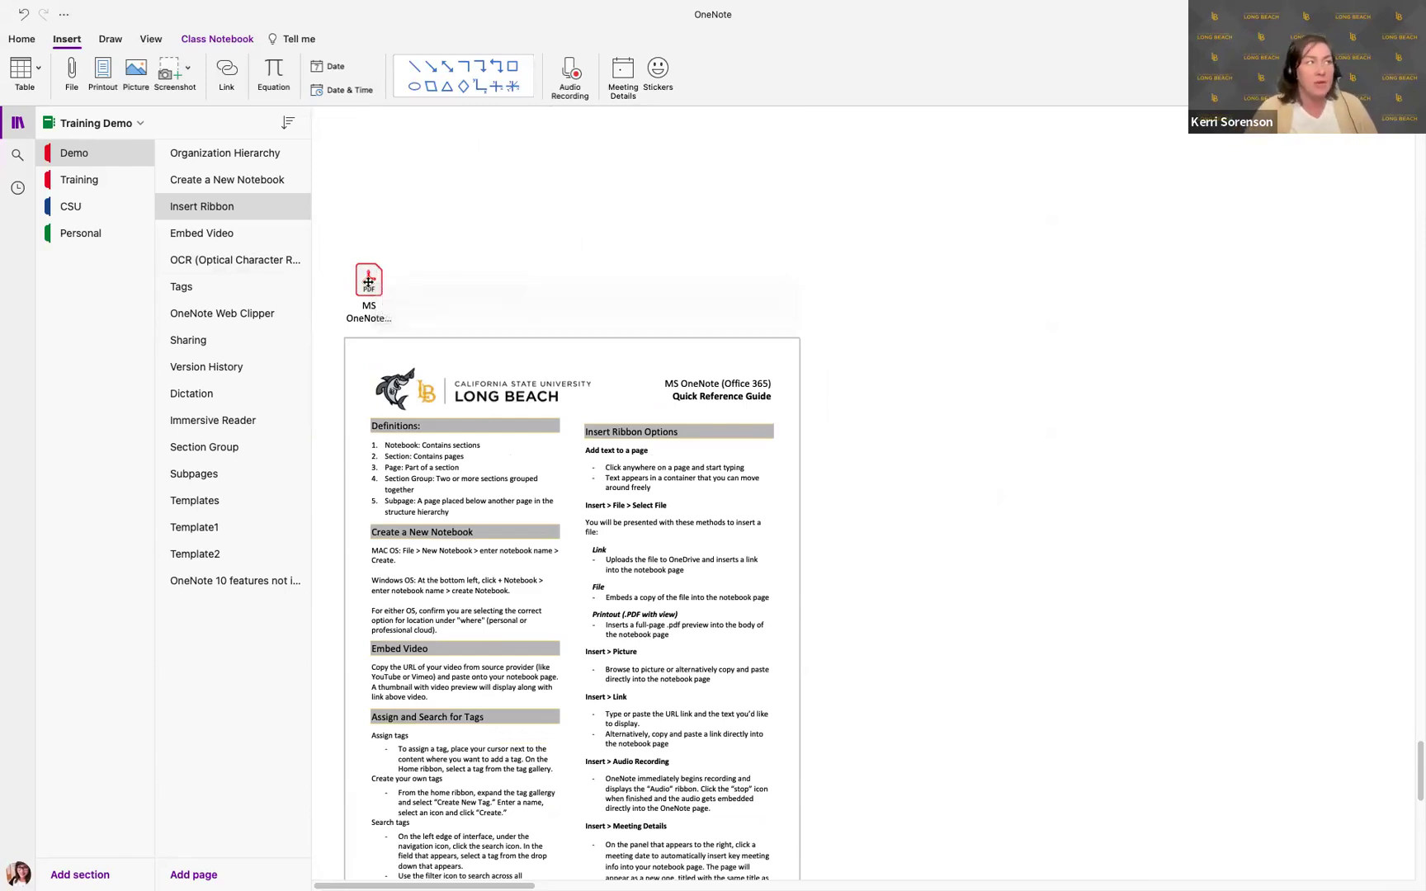
scroll(502, 573, "down", 1)
scroll(502, 573, "down", 10)
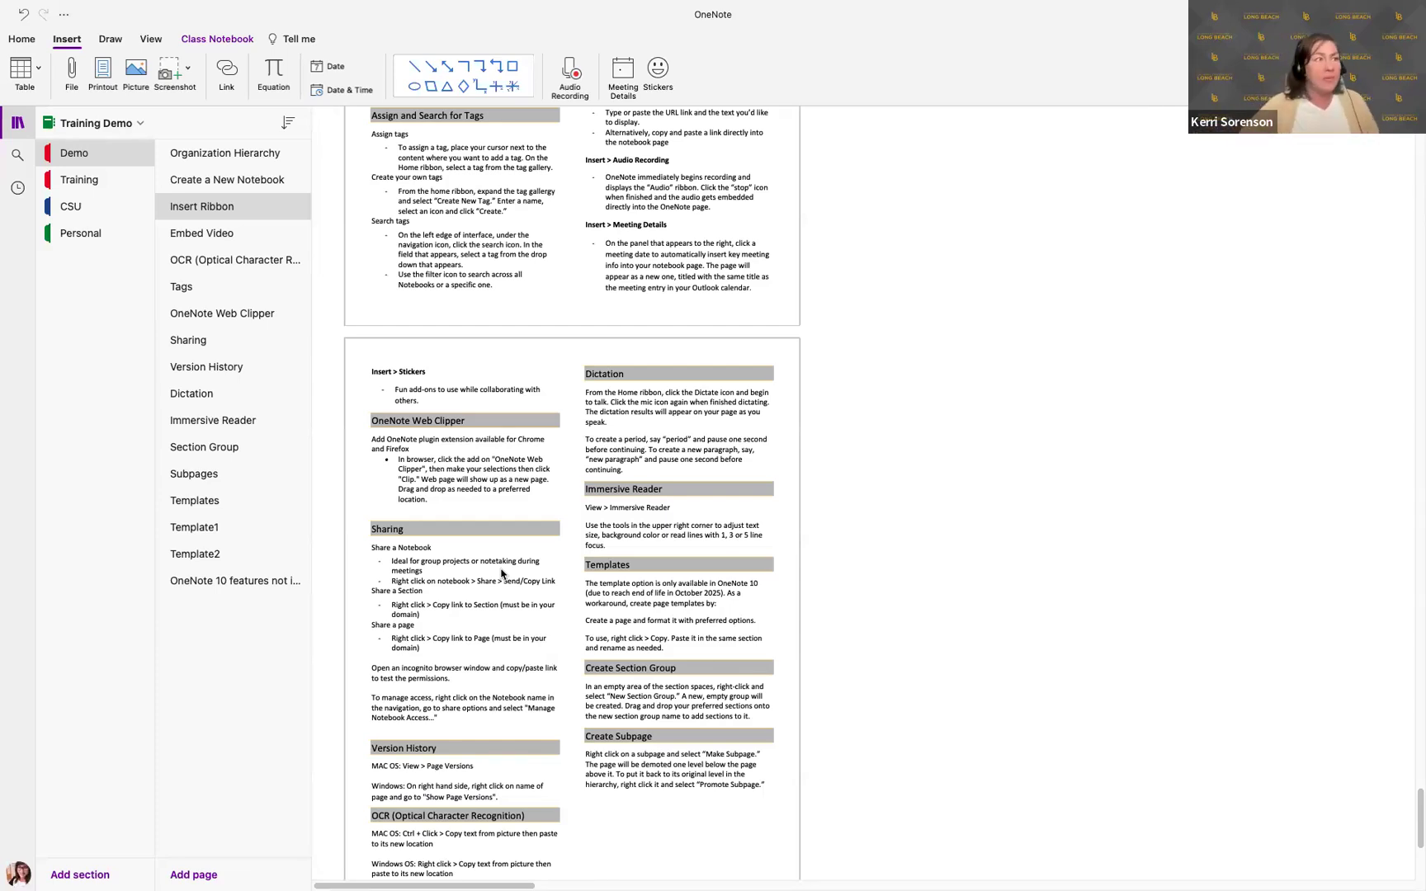
scroll(924, 491, "up", 3)
scroll(931, 488, "up", 3)
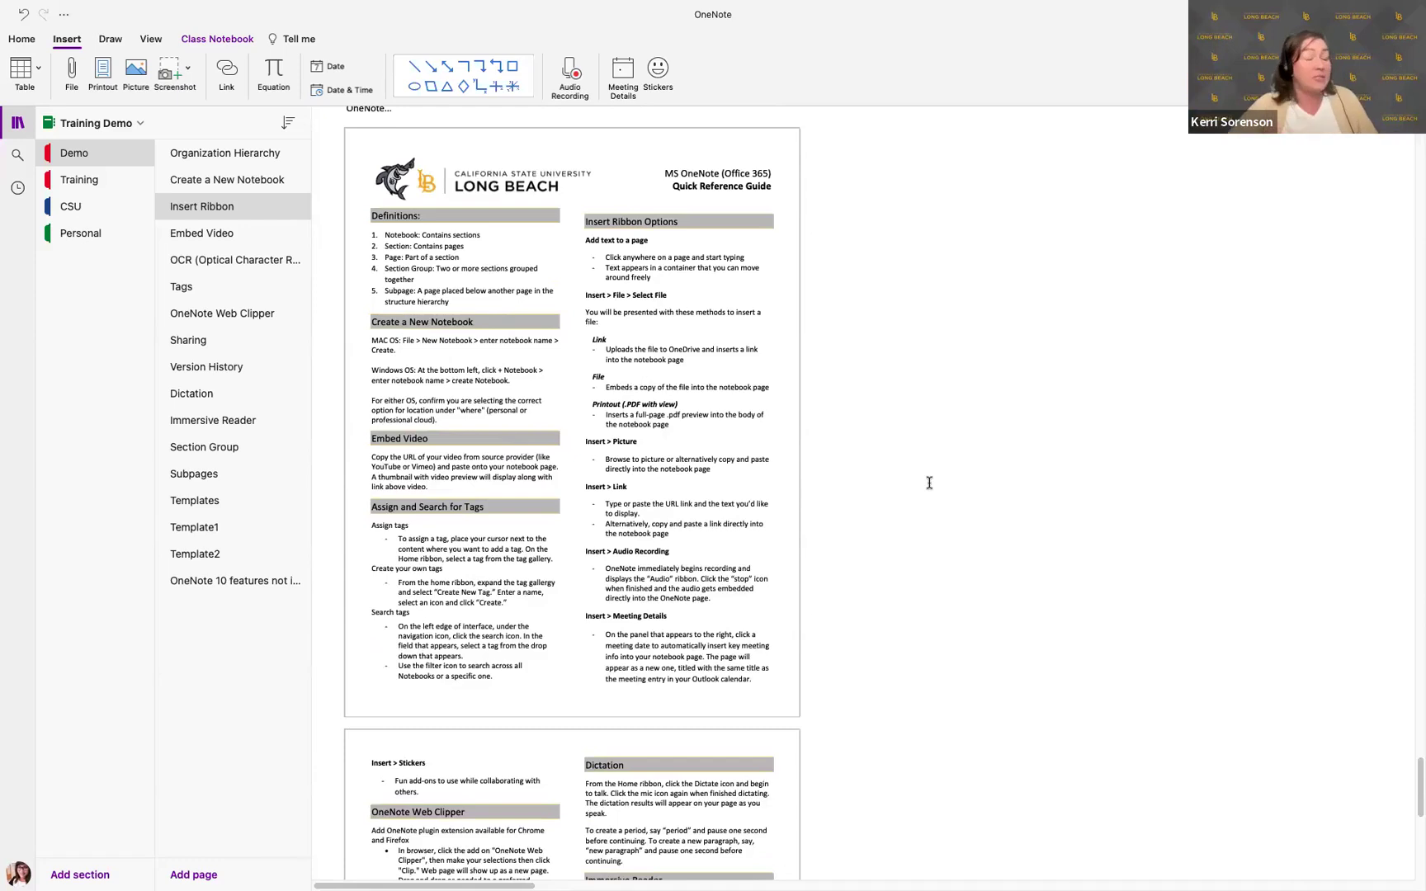
scroll(734, 450, "up", 5)
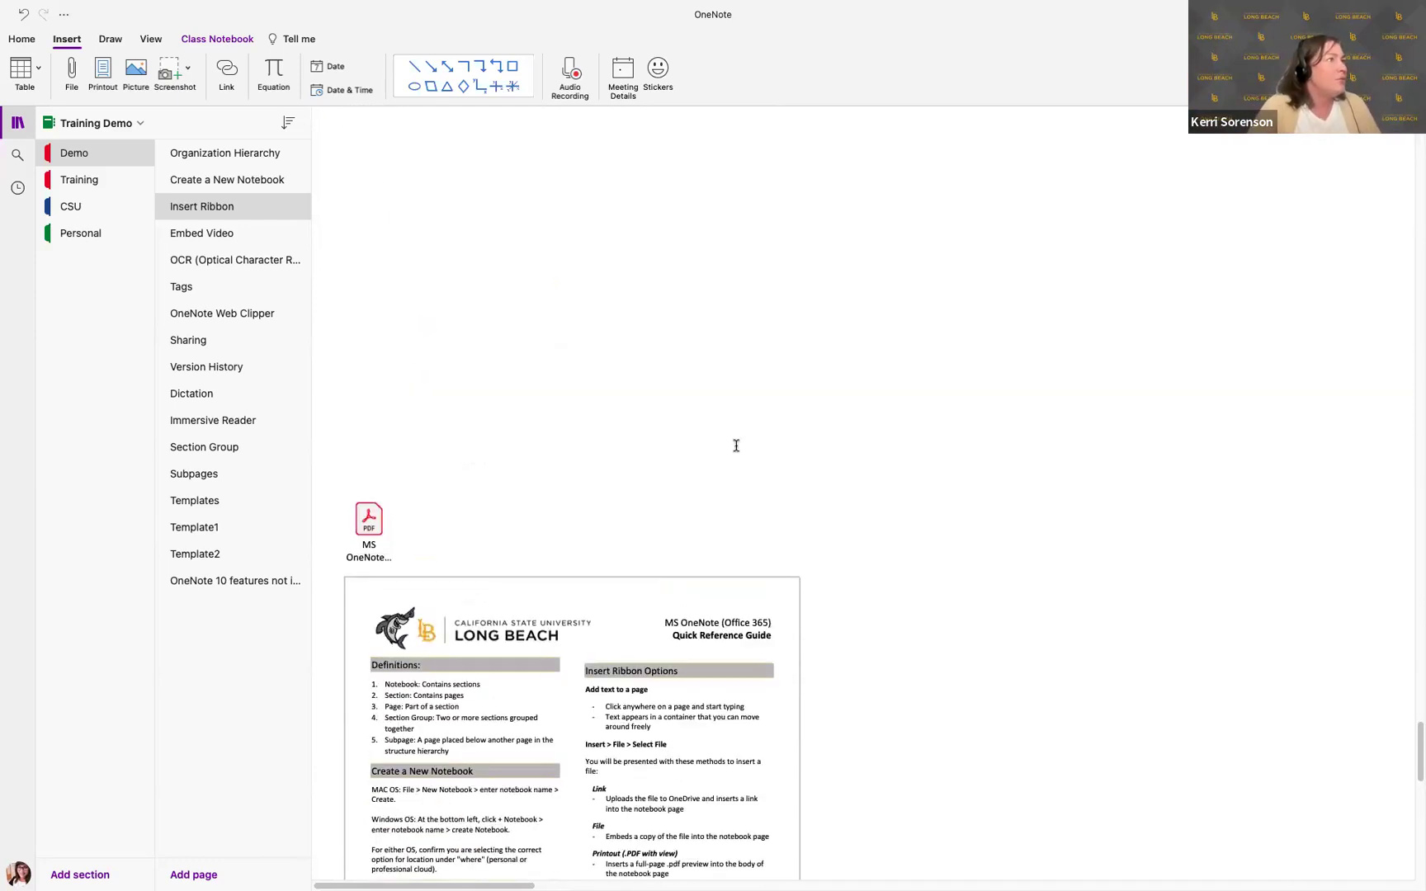
scroll(589, 325, "up", 5)
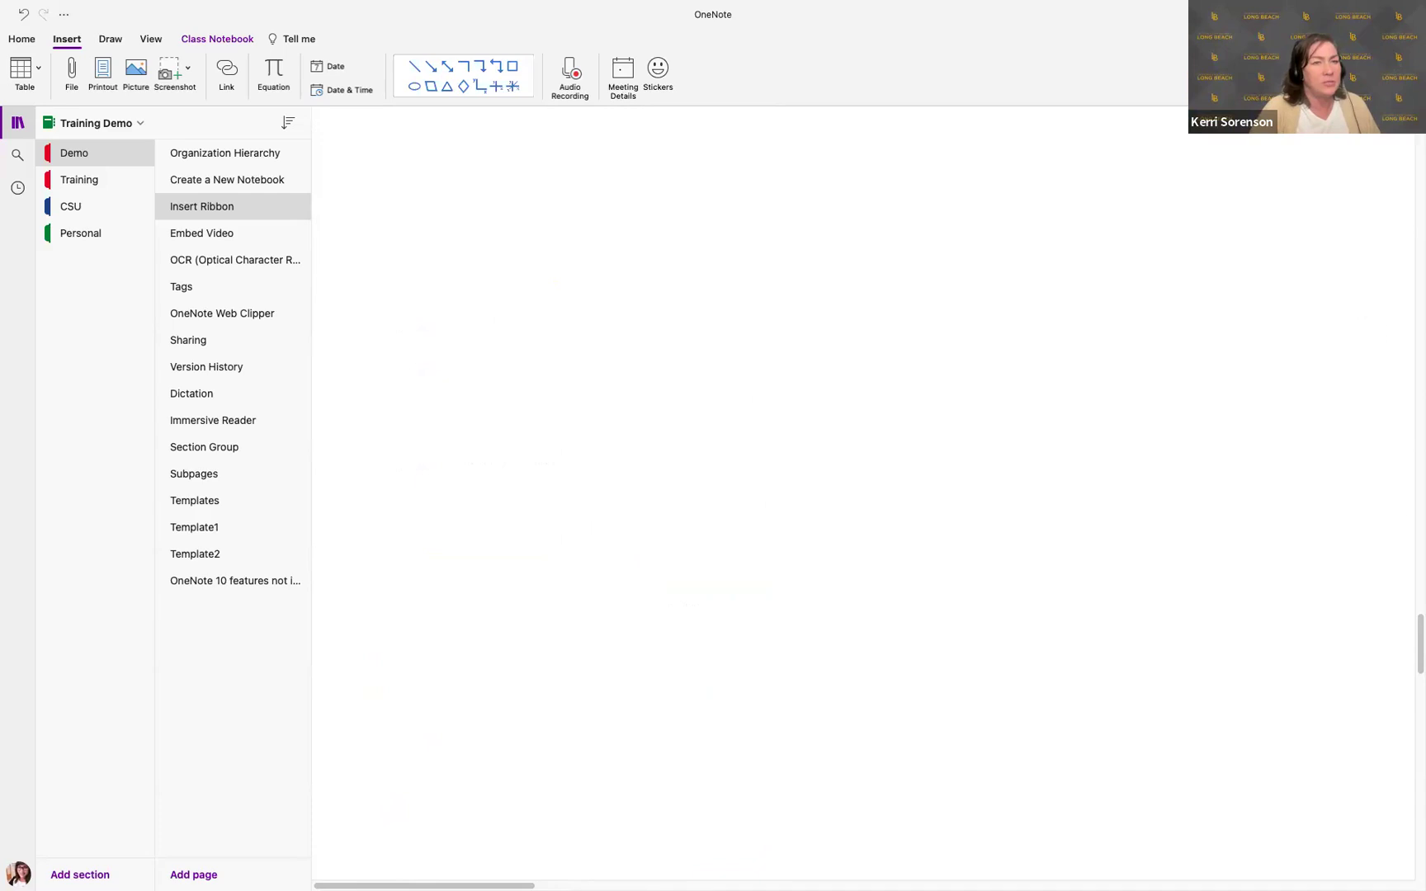
Return to the top of the Insert Ribbon page and delete the "To insert text, just click and start typing." container.
left_click_drag(1419, 620, 1416, 141)
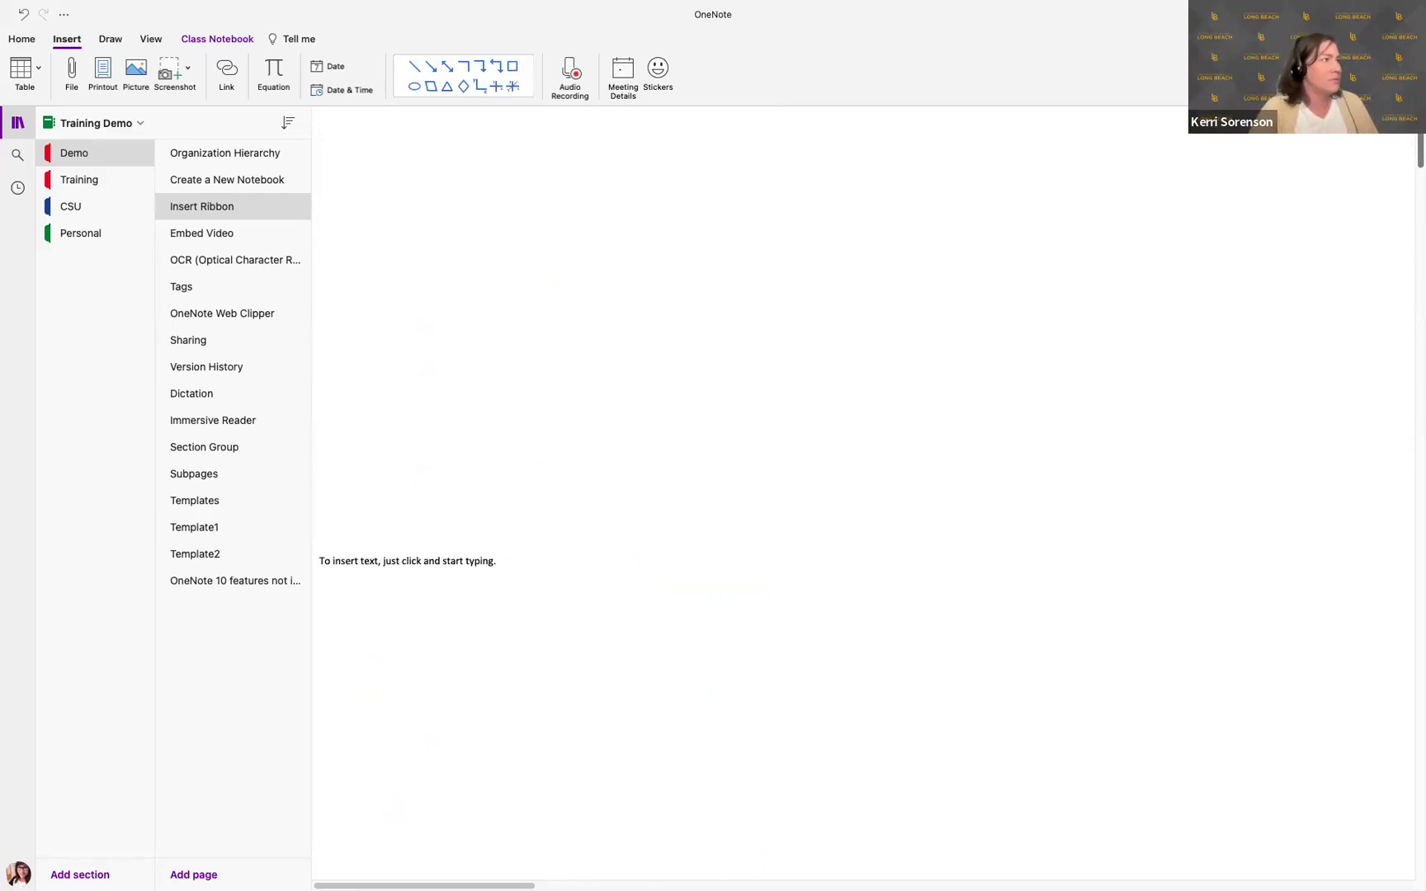
left_click(245, 187)
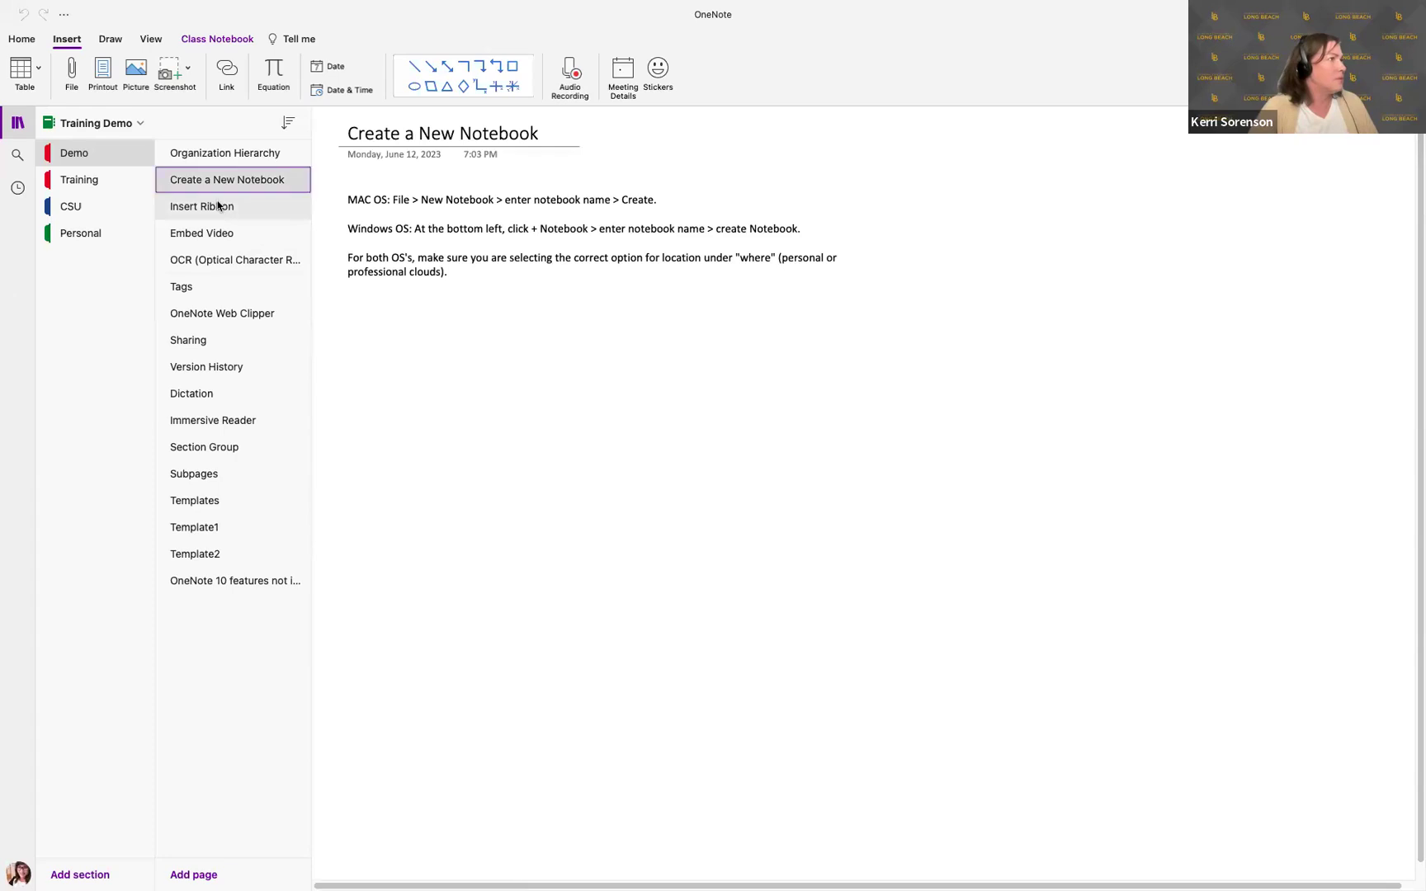
left_click(219, 206)
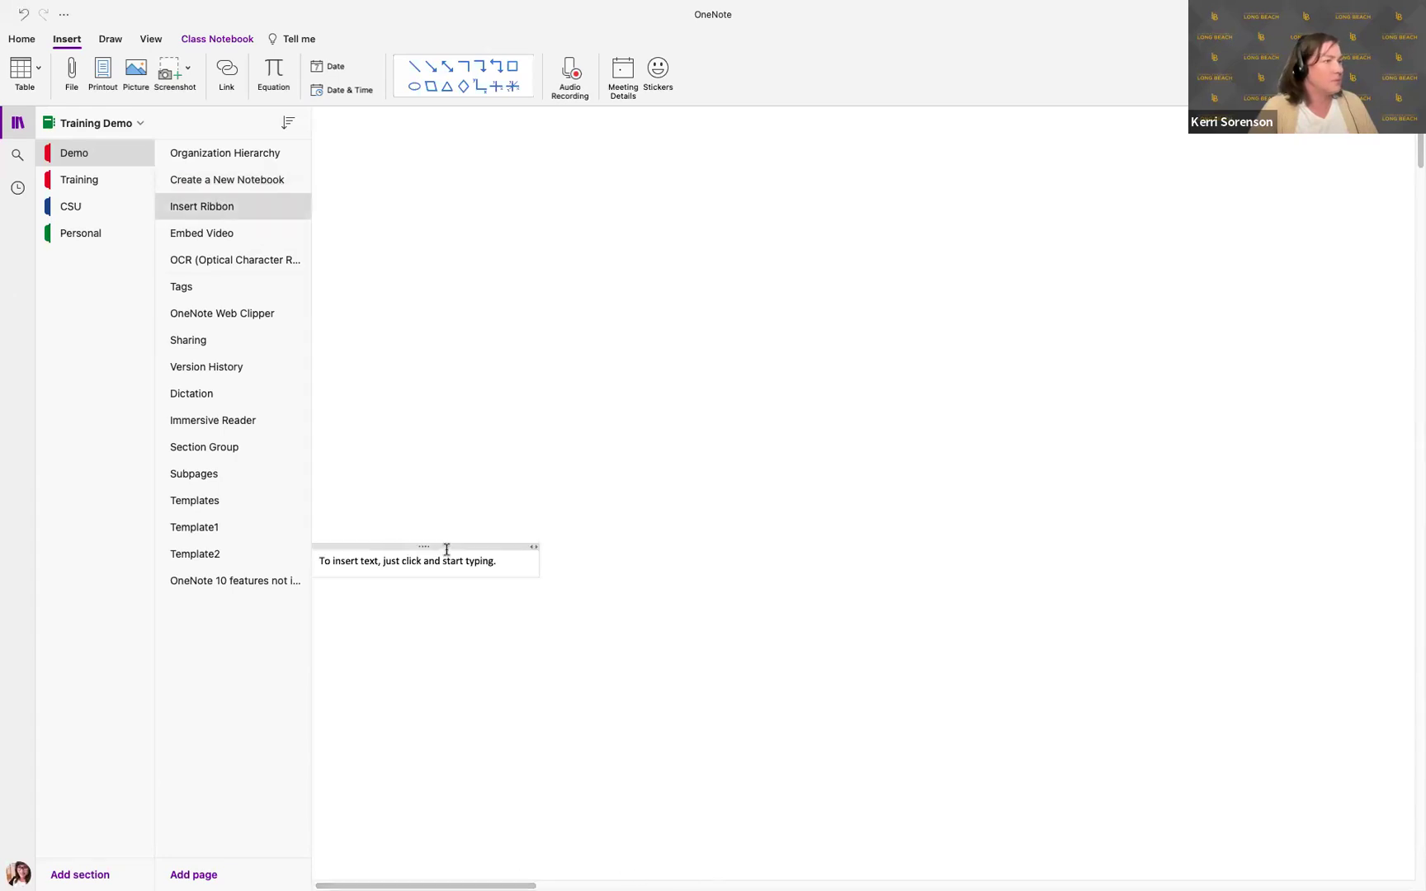
left_click(438, 546)
key("Delete")
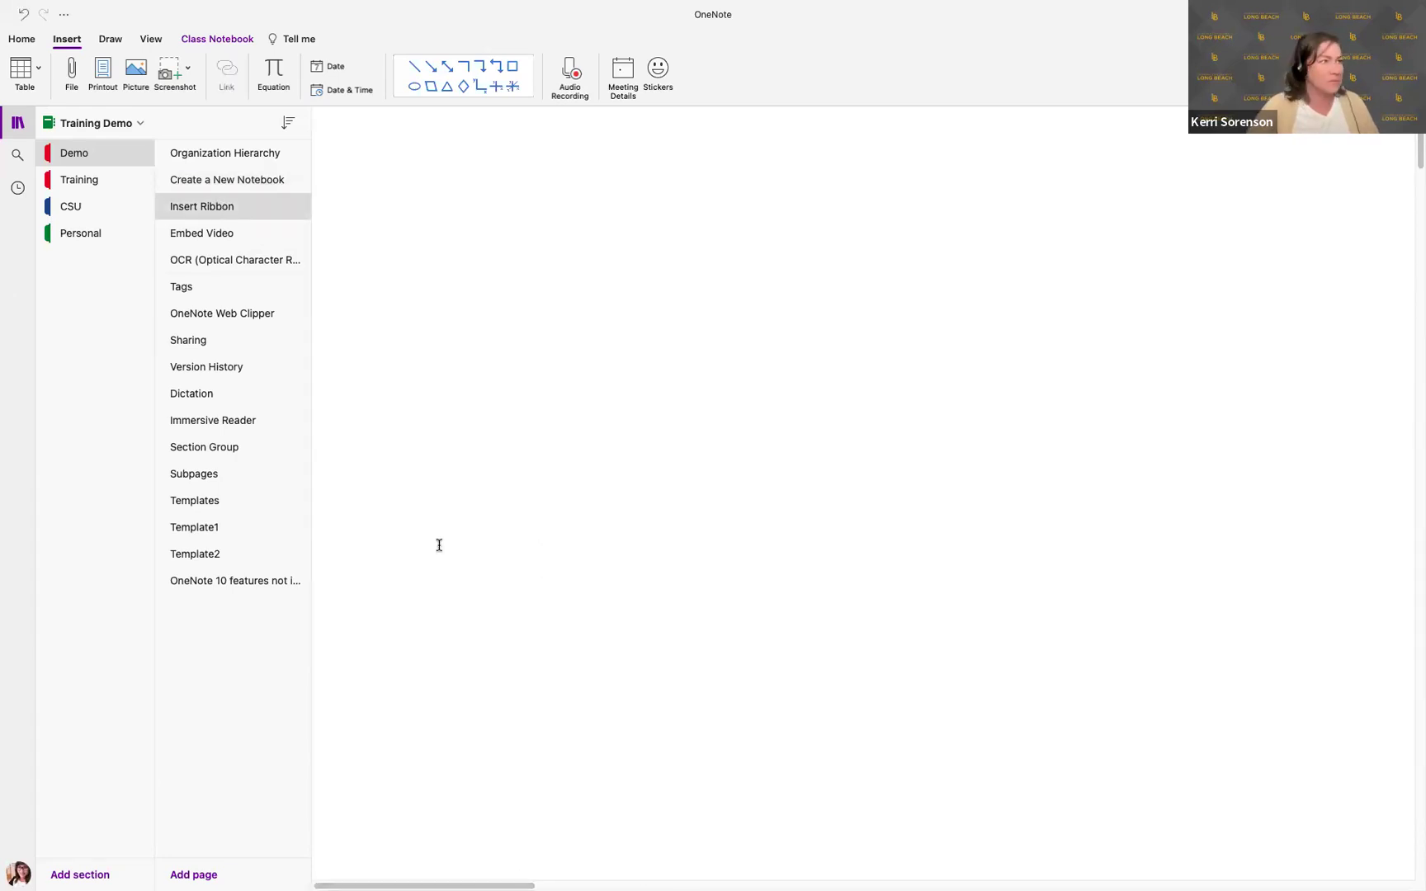
Insert the picture "elbee hands on hips.png" from the Images folder in Documents > DOIT and move it slightly higher.
left_click_drag(468, 882, 1302, 860)
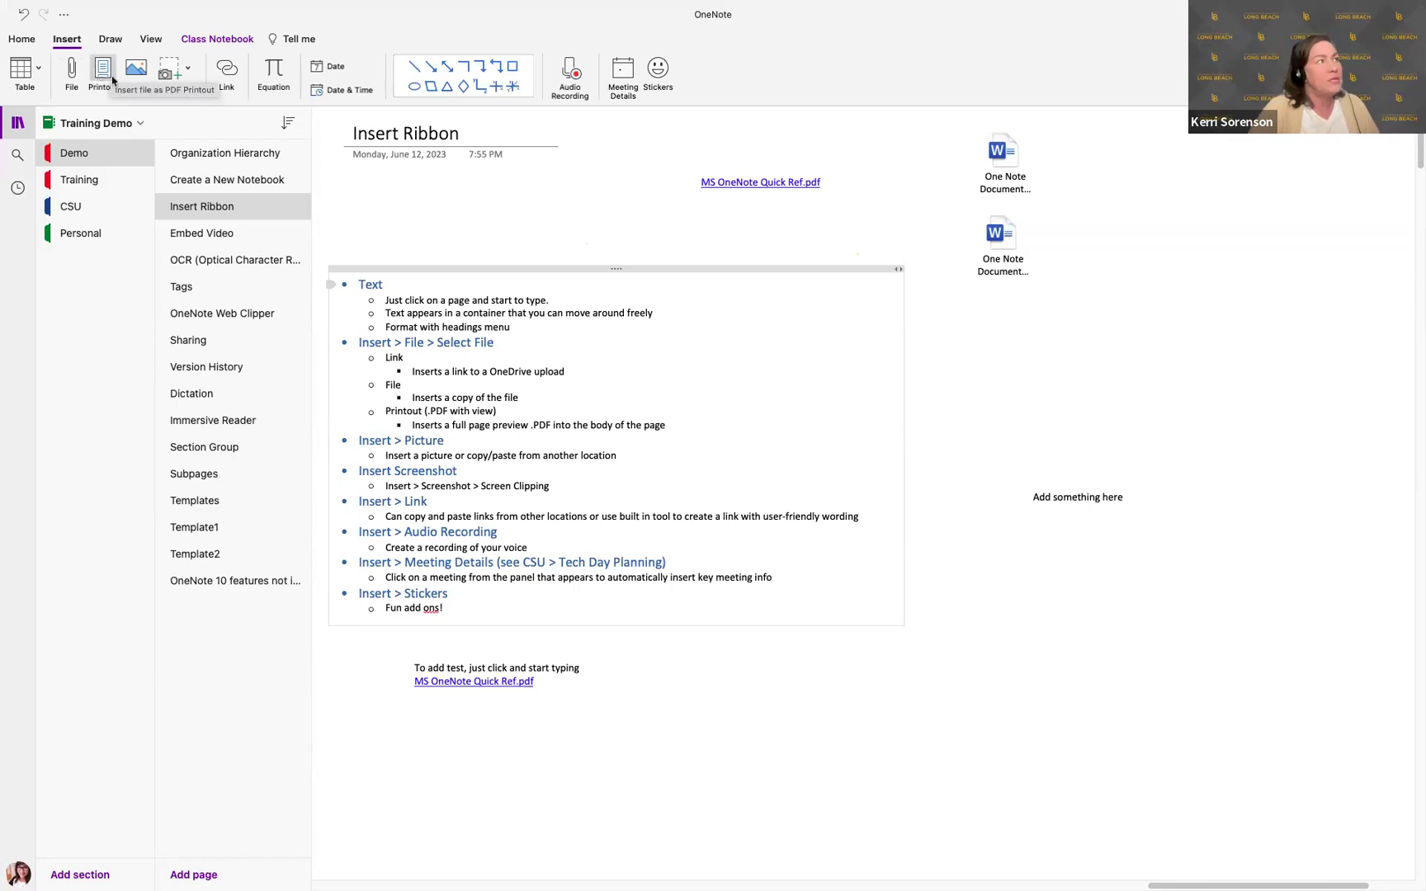
left_click(136, 71)
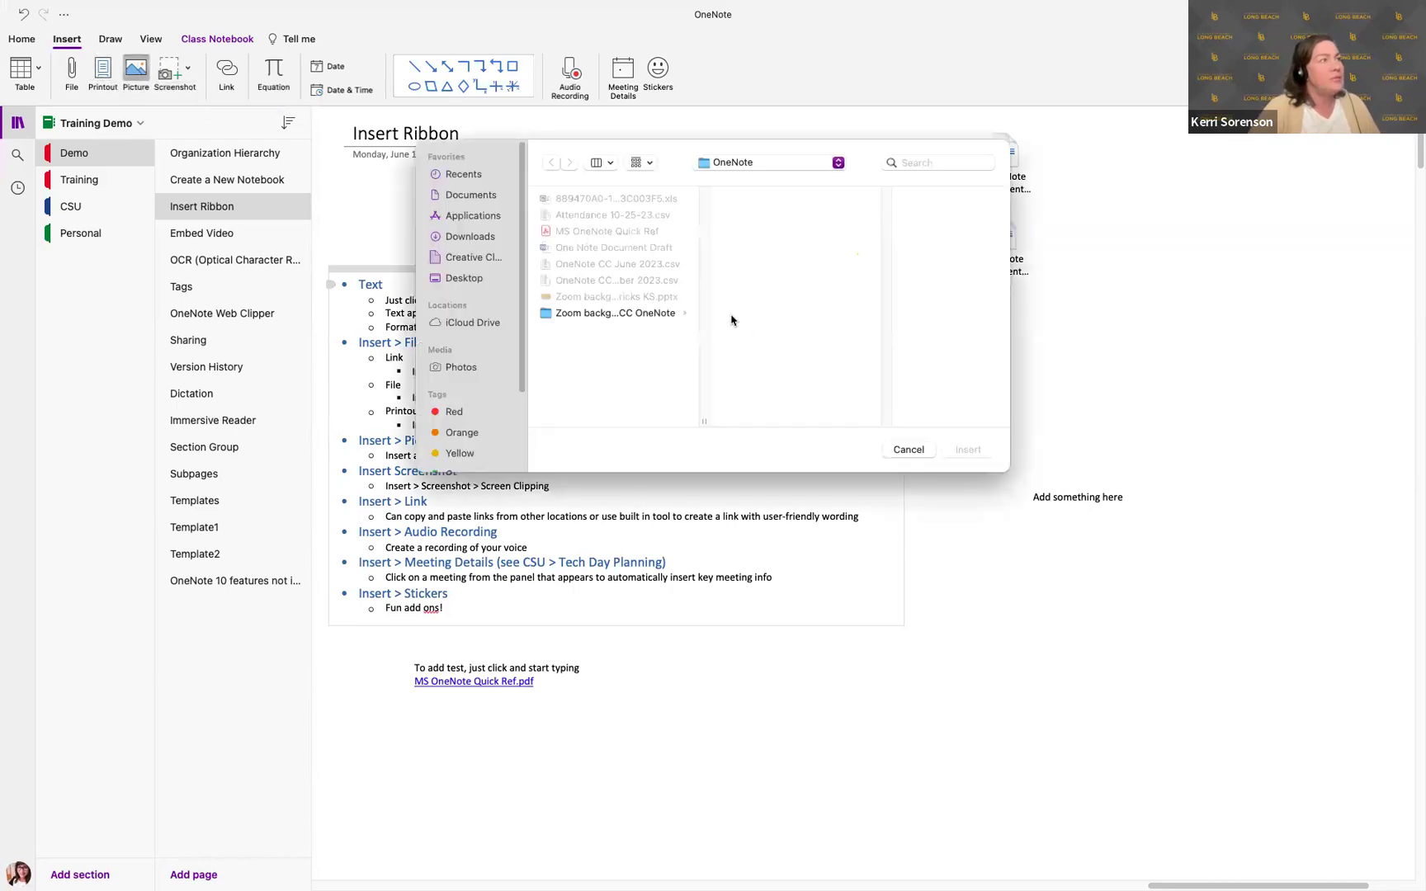
left_click(461, 194)
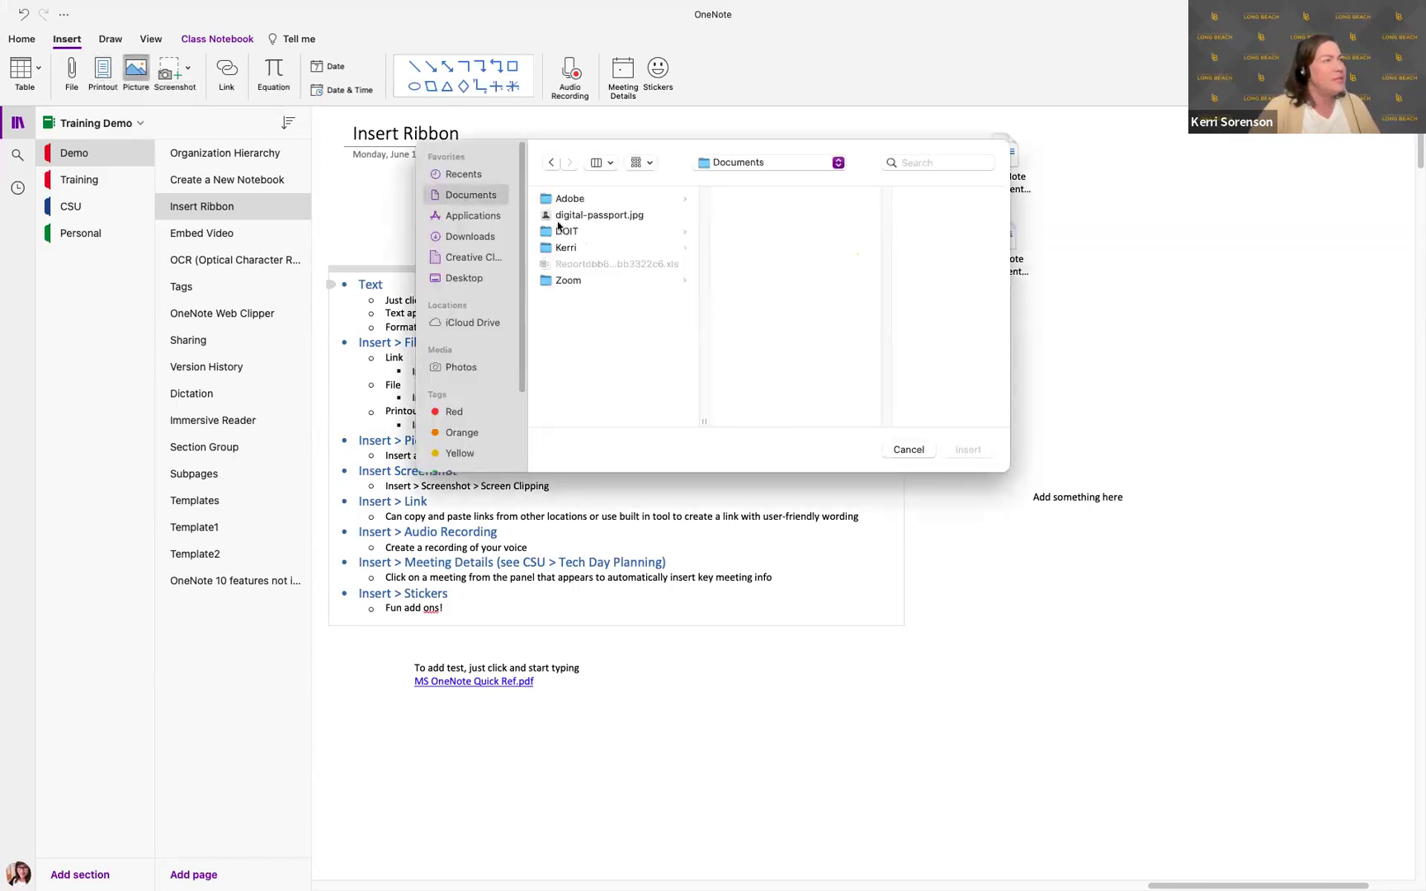
left_click(570, 234)
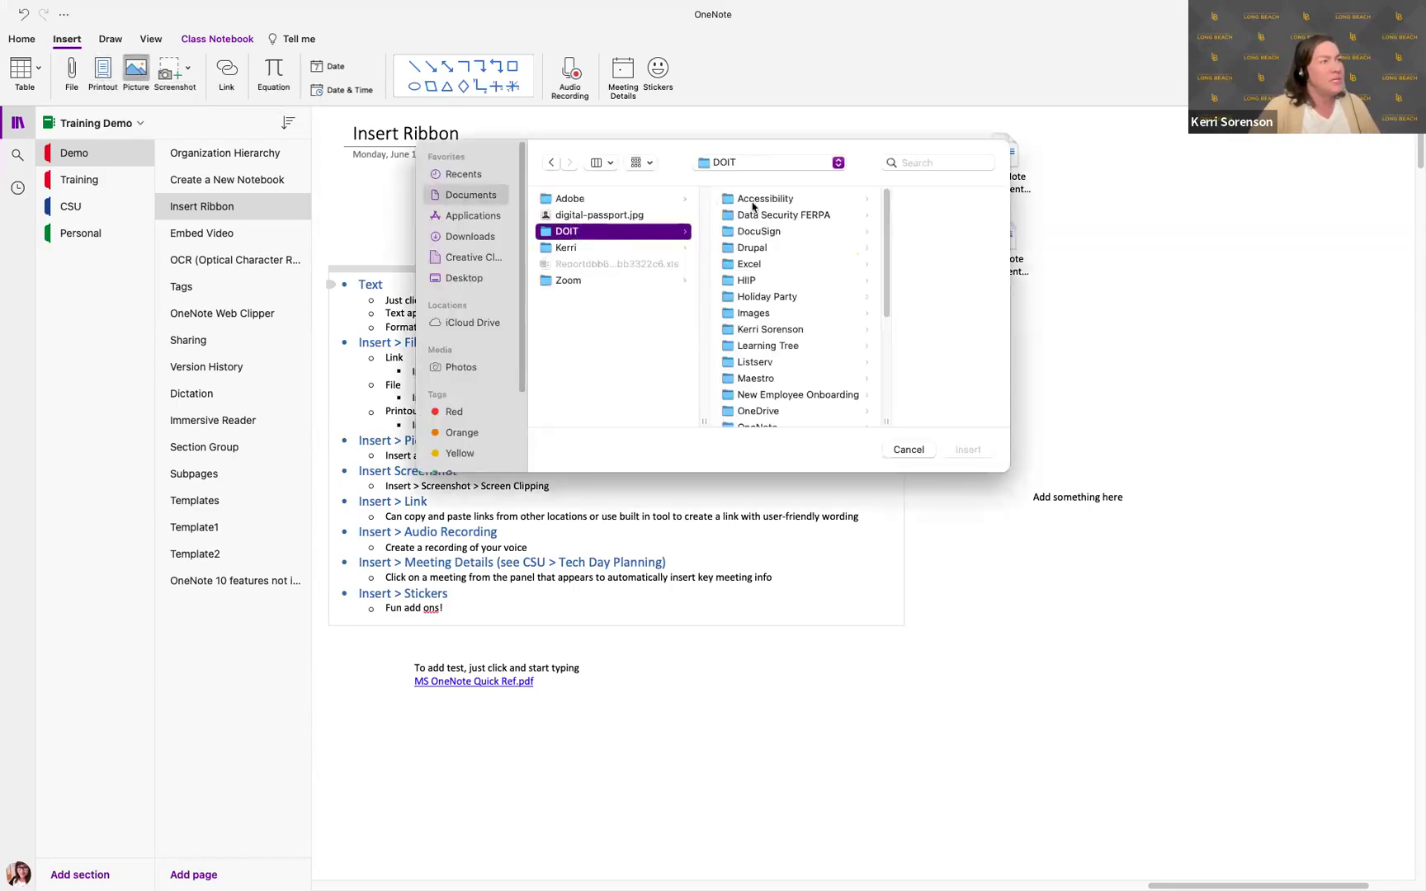
left_click(763, 314)
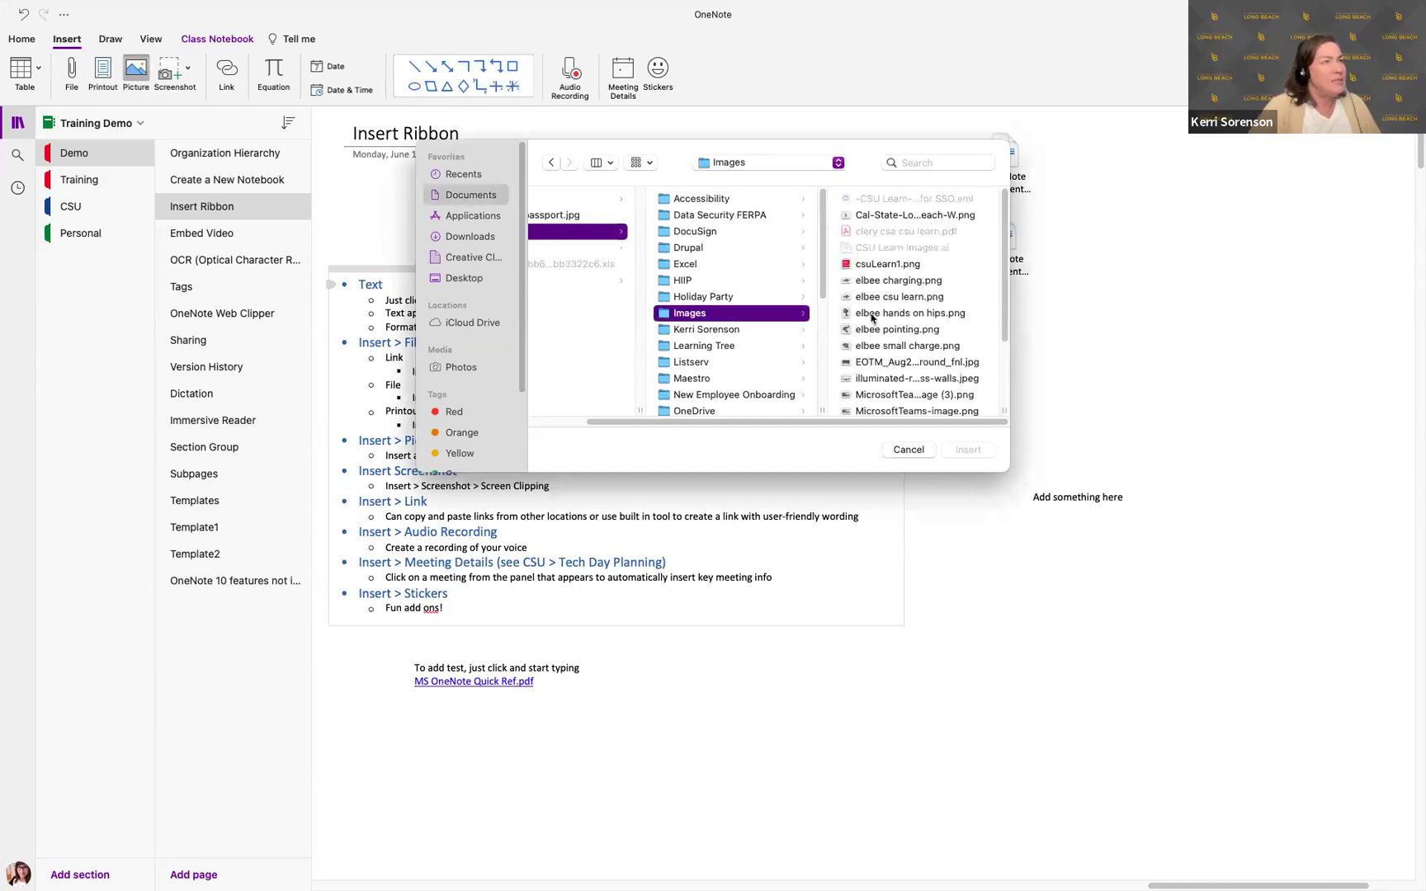
left_click(873, 313)
left_click(959, 451)
left_click_drag(484, 481, 509, 341)
left_click(530, 281)
scroll(740, 427, "up", 3)
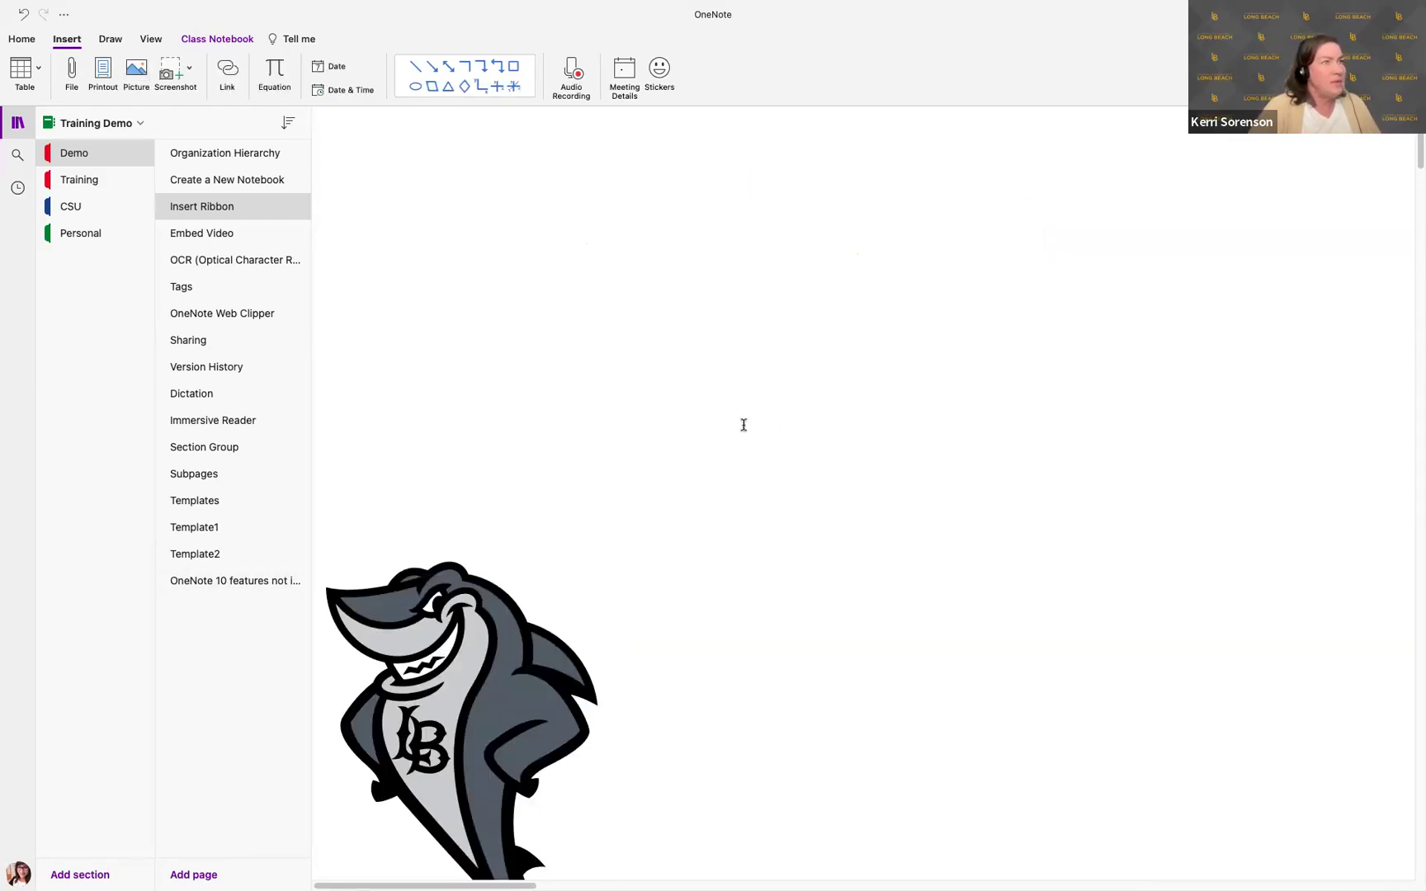
Insert a screenshot of the open CSUN Assistive Technology Conference browser window and move it higher in the blank area above the shark picture.
left_click_drag(393, 886, 1234, 755)
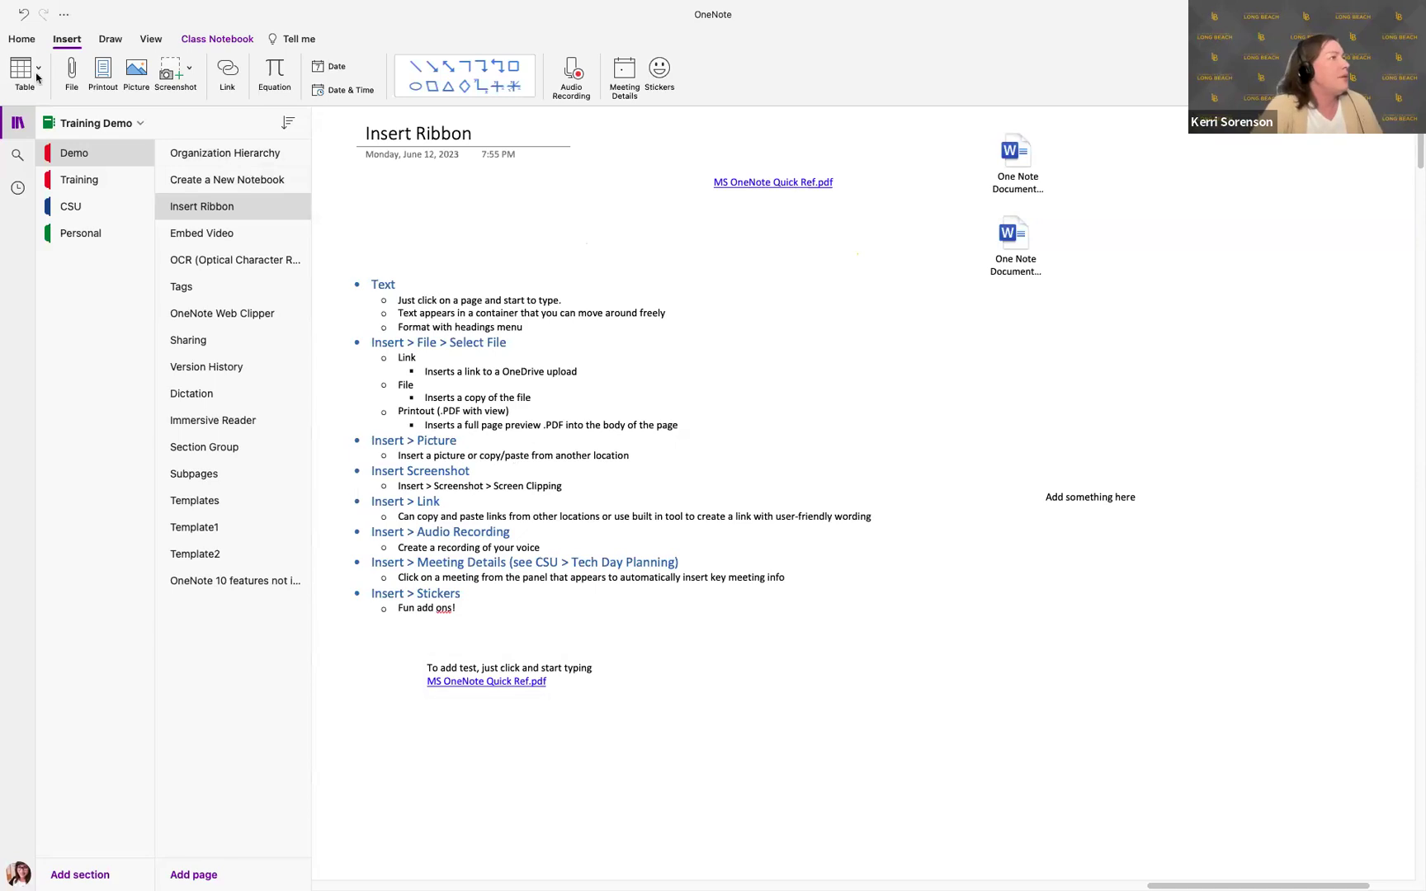
left_click(188, 70)
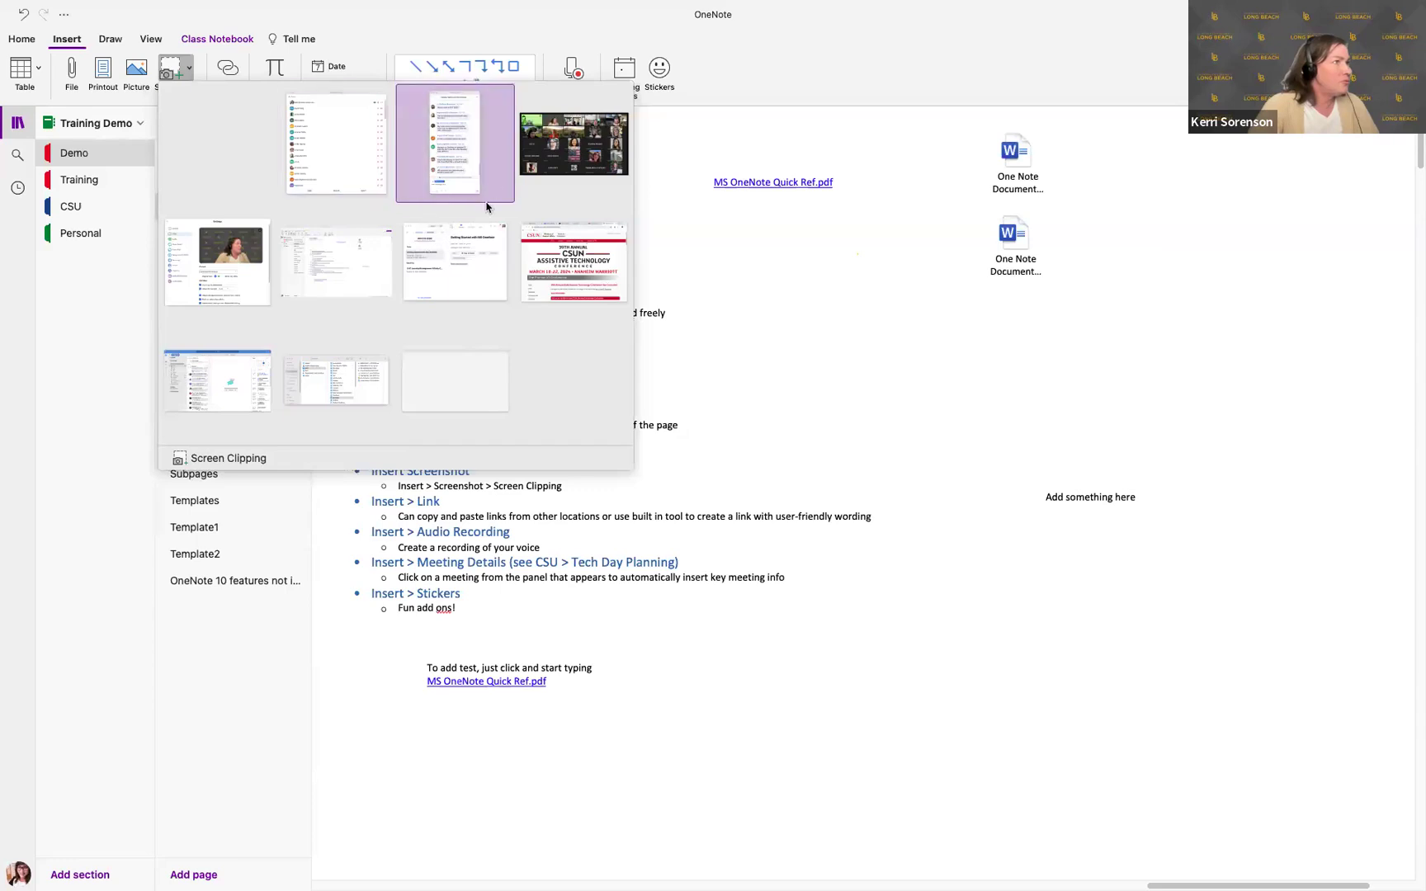
left_click(575, 266)
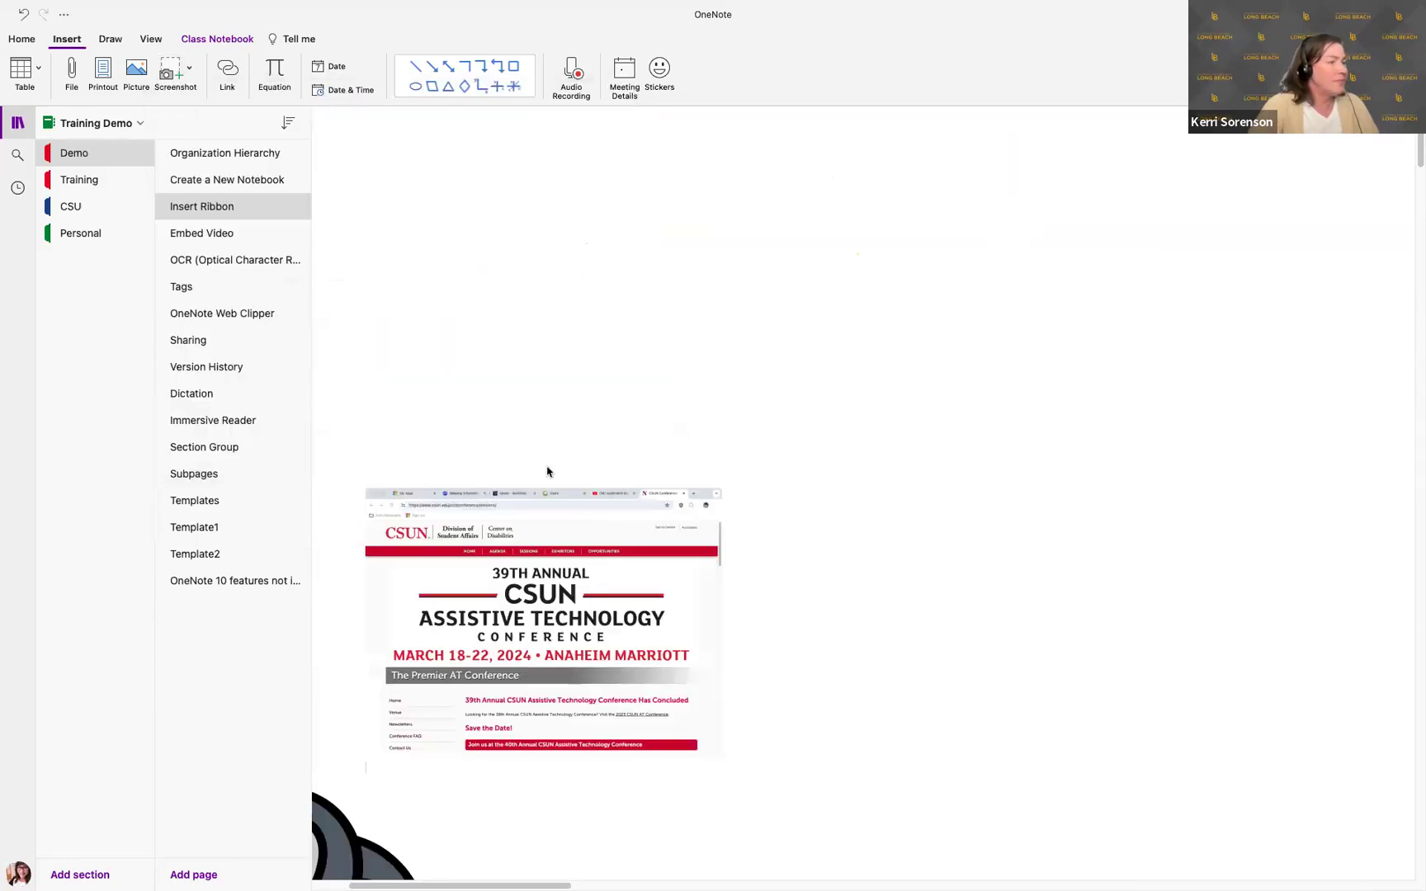
left_click(520, 581)
left_click_drag(535, 580, 524, 314)
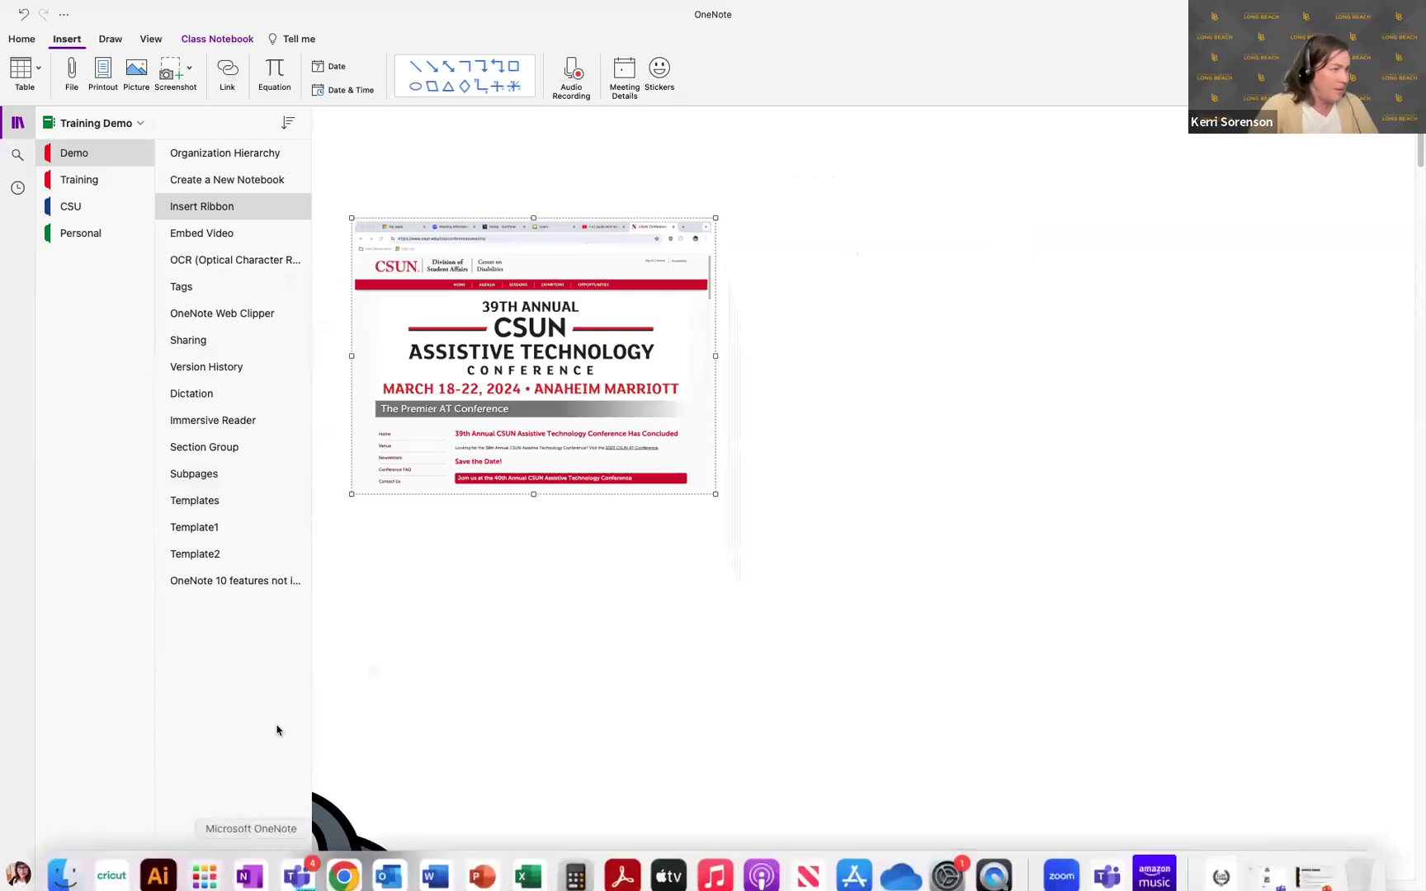
Capture a screen clipping of the presenter's video tile and paste it below the conference screenshot.
left_click(189, 71)
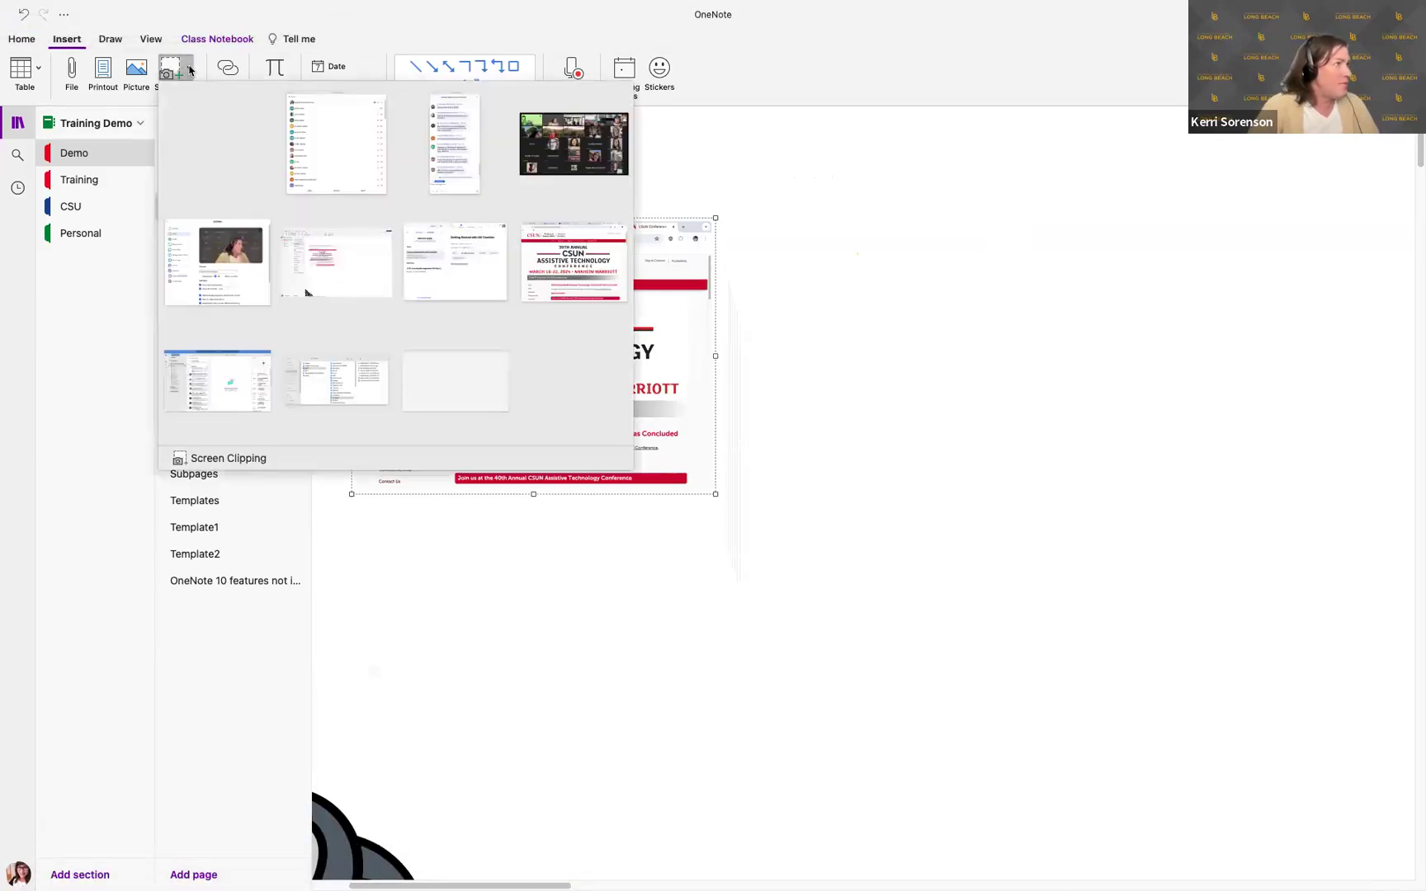
left_click(213, 459)
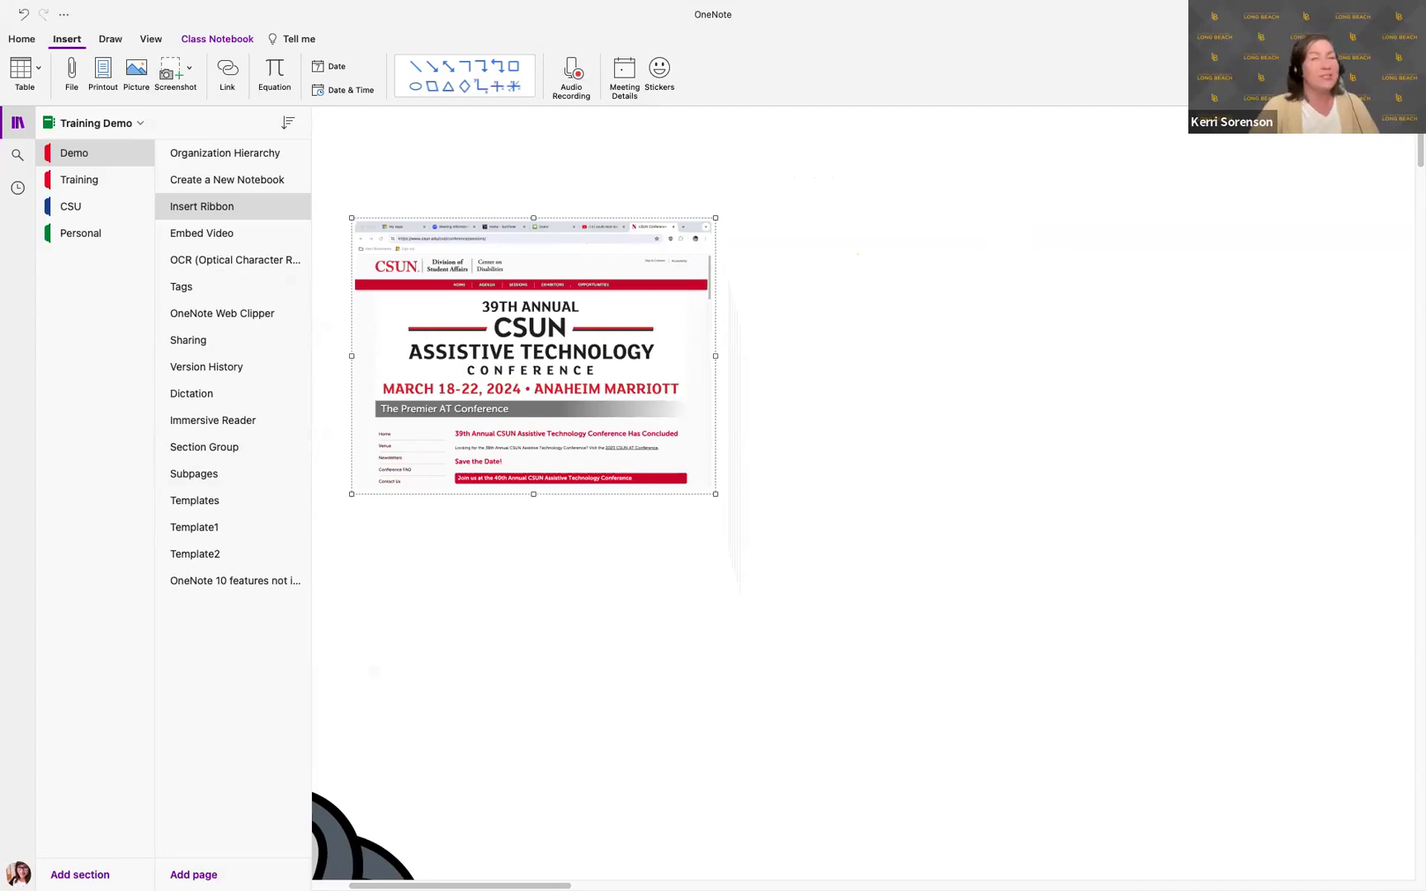
key("super+v")
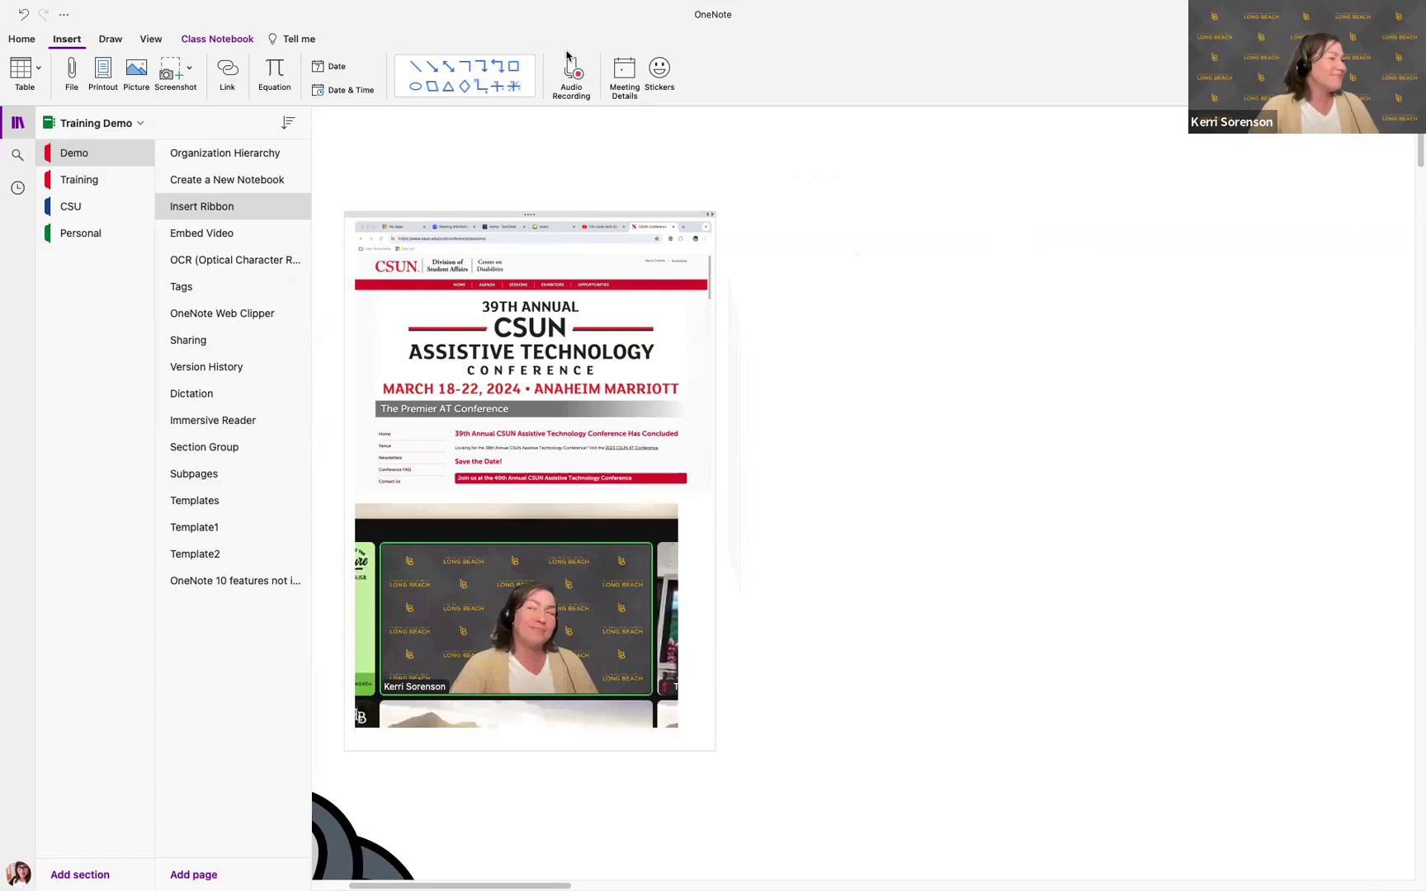
Delete the video tile clipping below the conference screenshot and return to the Insert Ribbon notes.
left_click(497, 563)
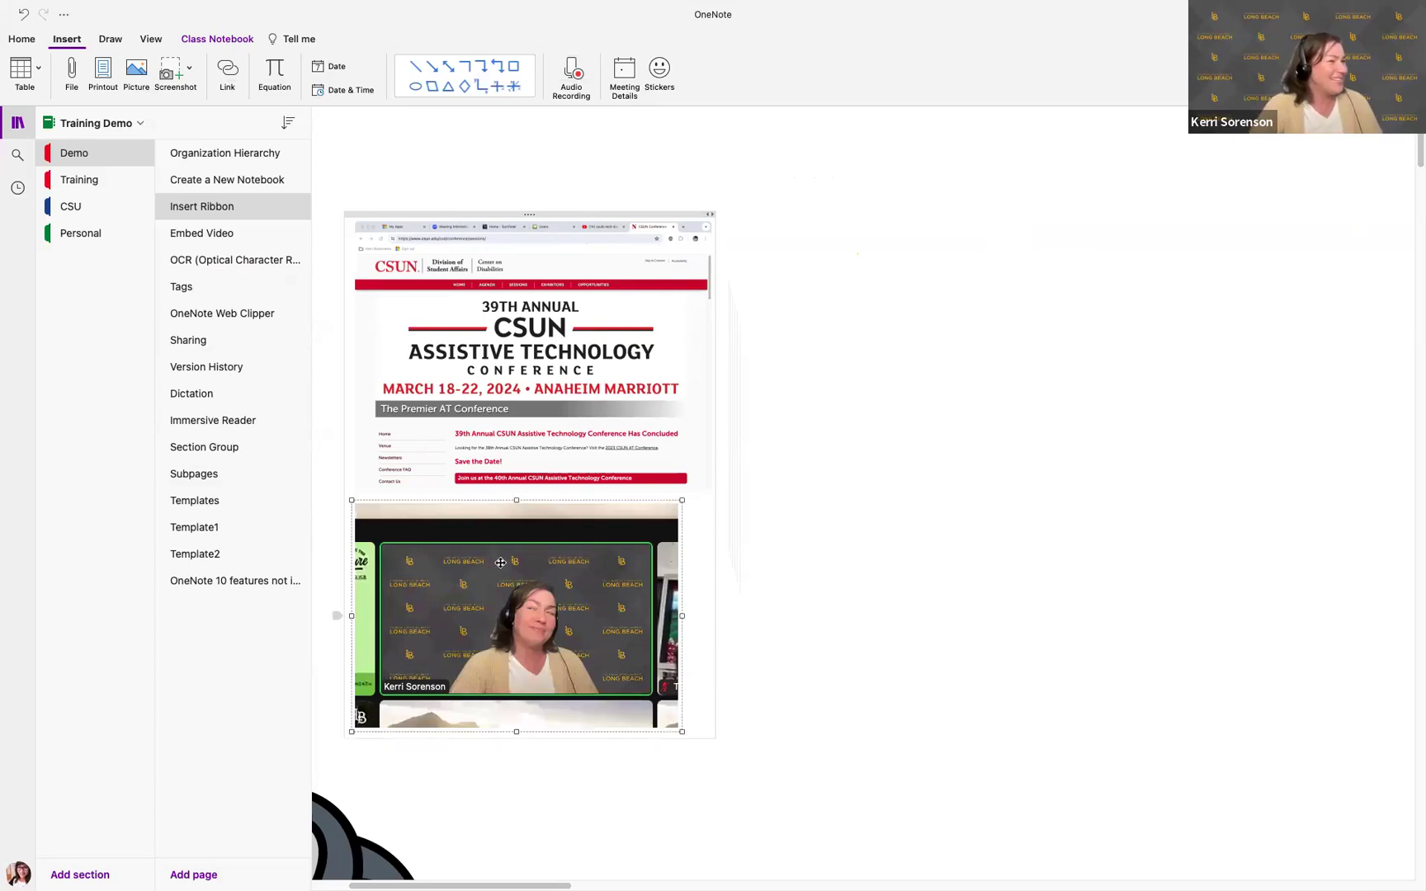
key("BackSpace")
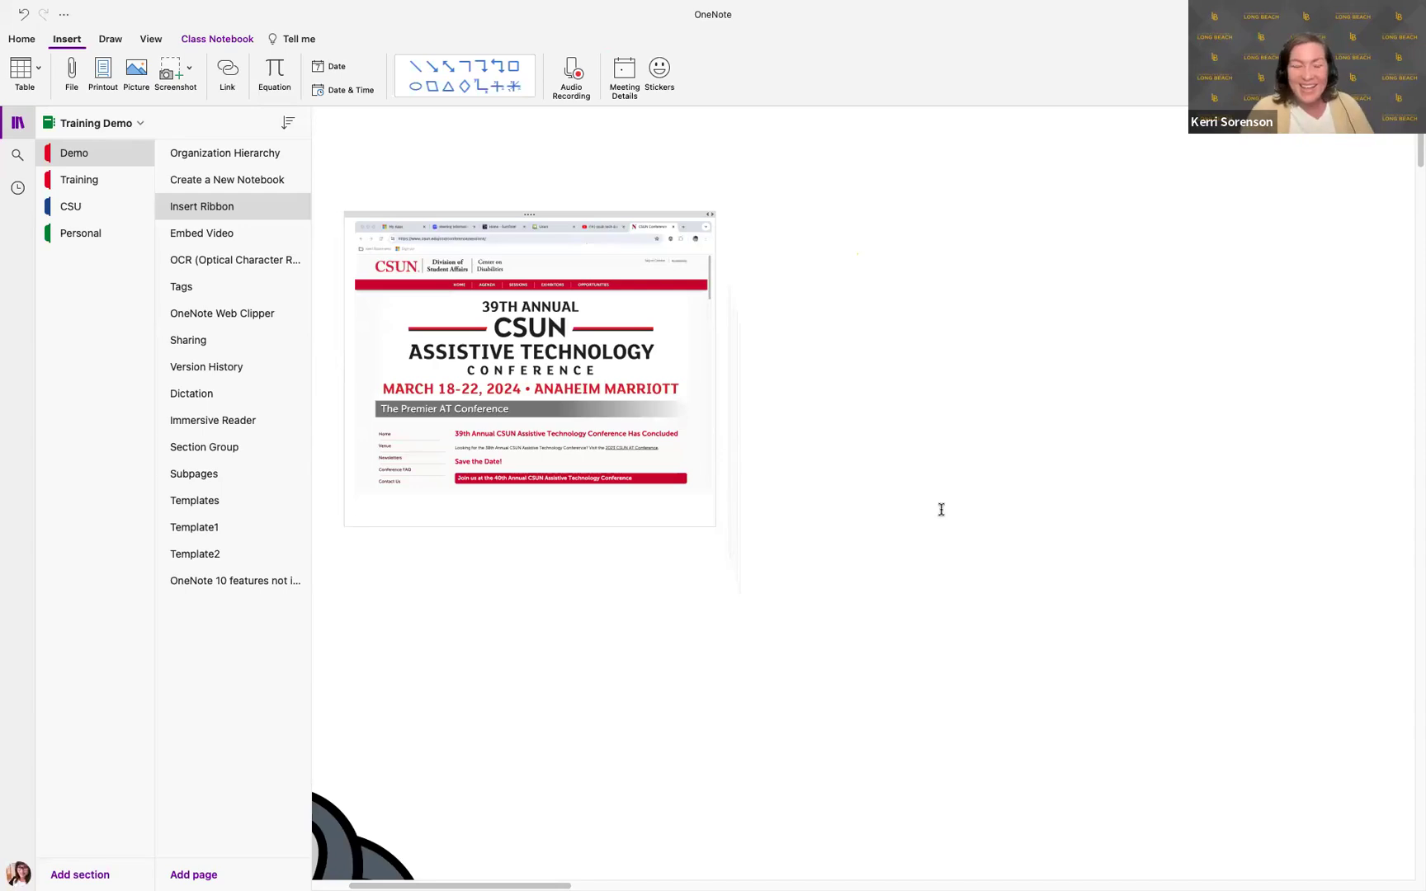
left_click(912, 447)
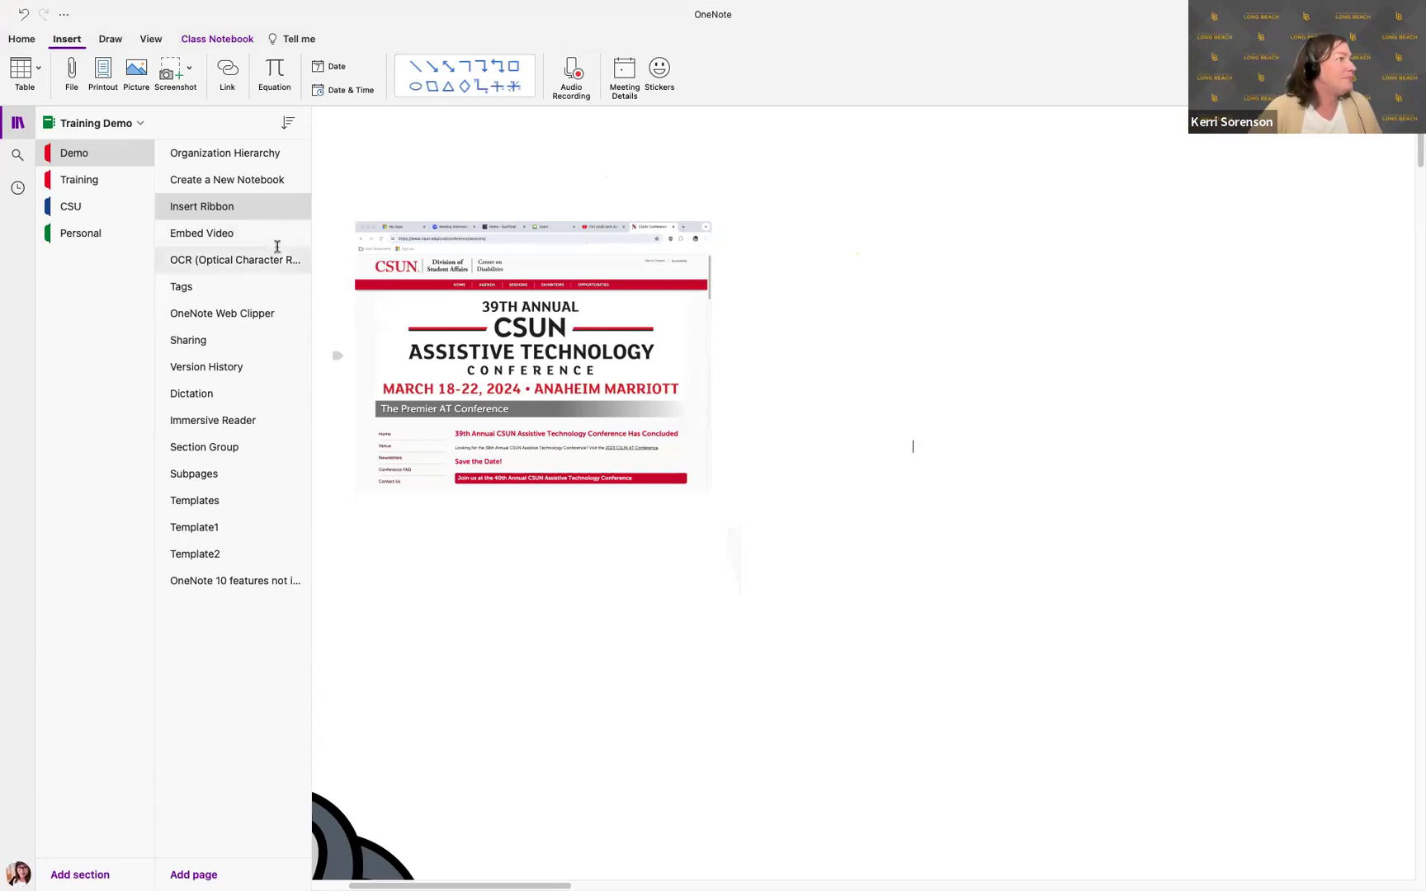
left_click_drag(500, 883, 1289, 831)
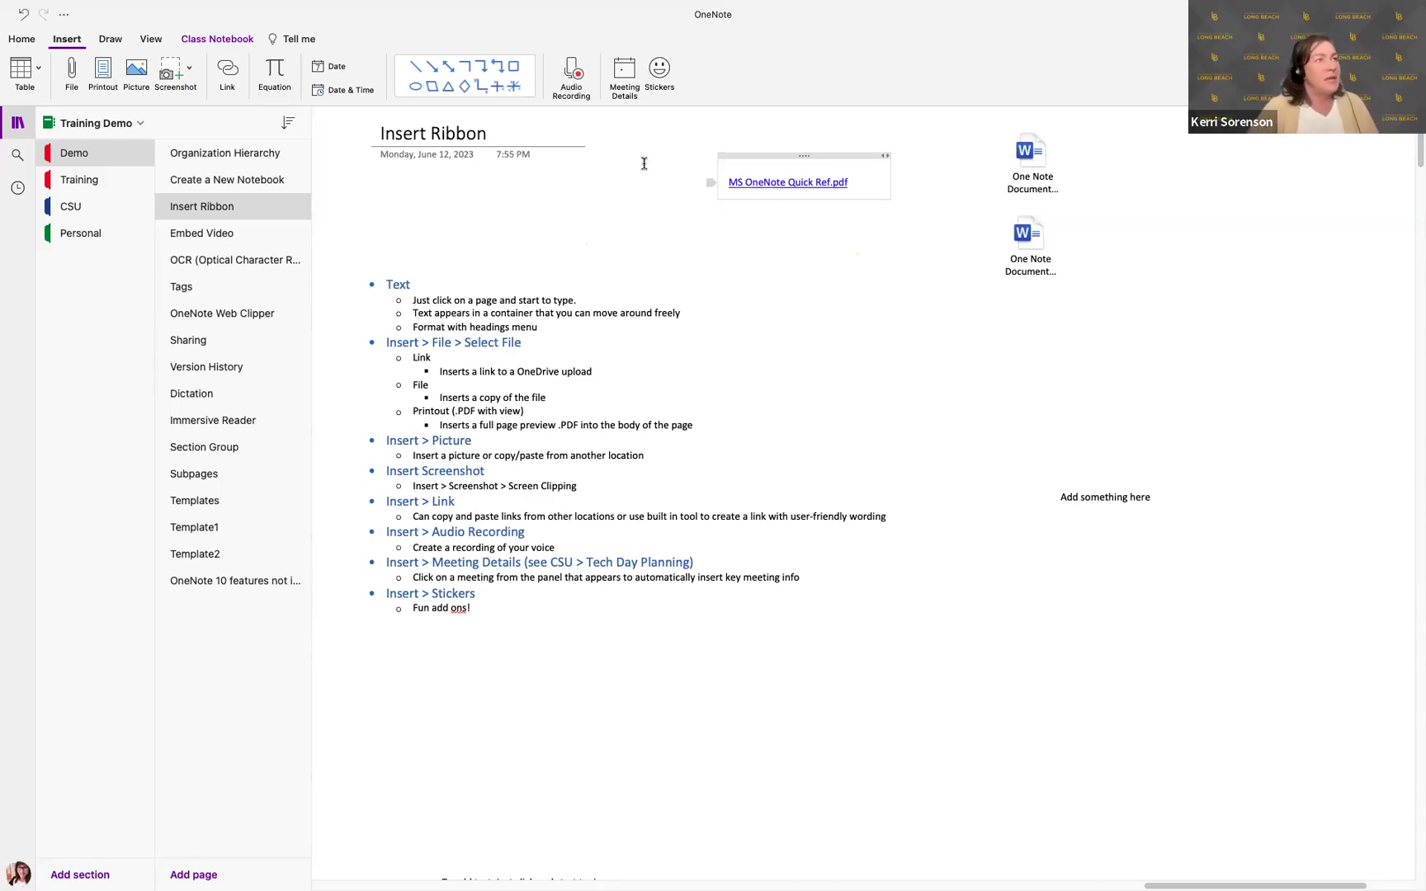
left_click(380, 213)
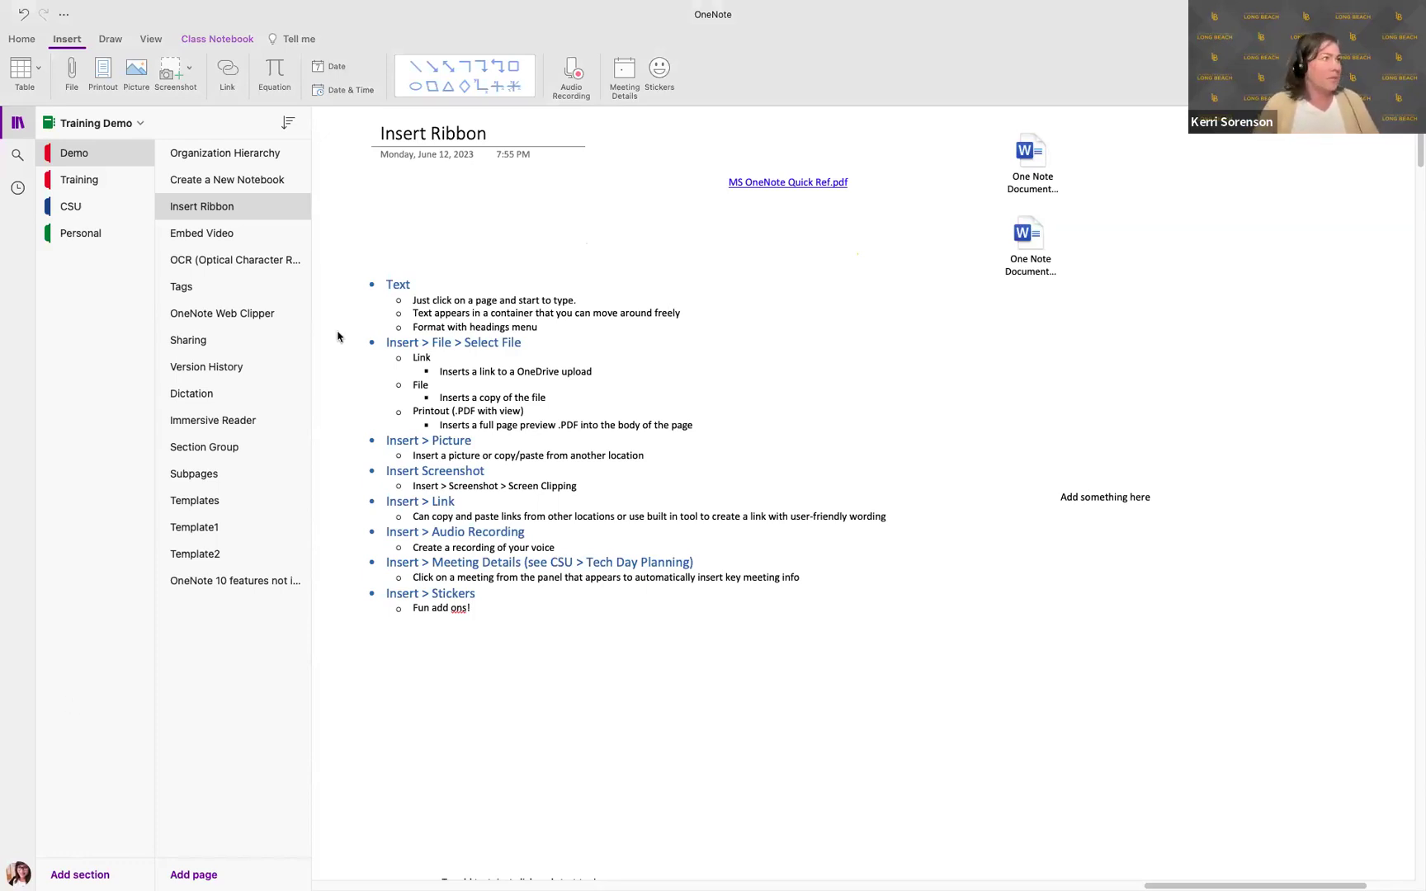
left_click(406, 224)
type("https://www.csun.edu/cod/conference/sessions/")
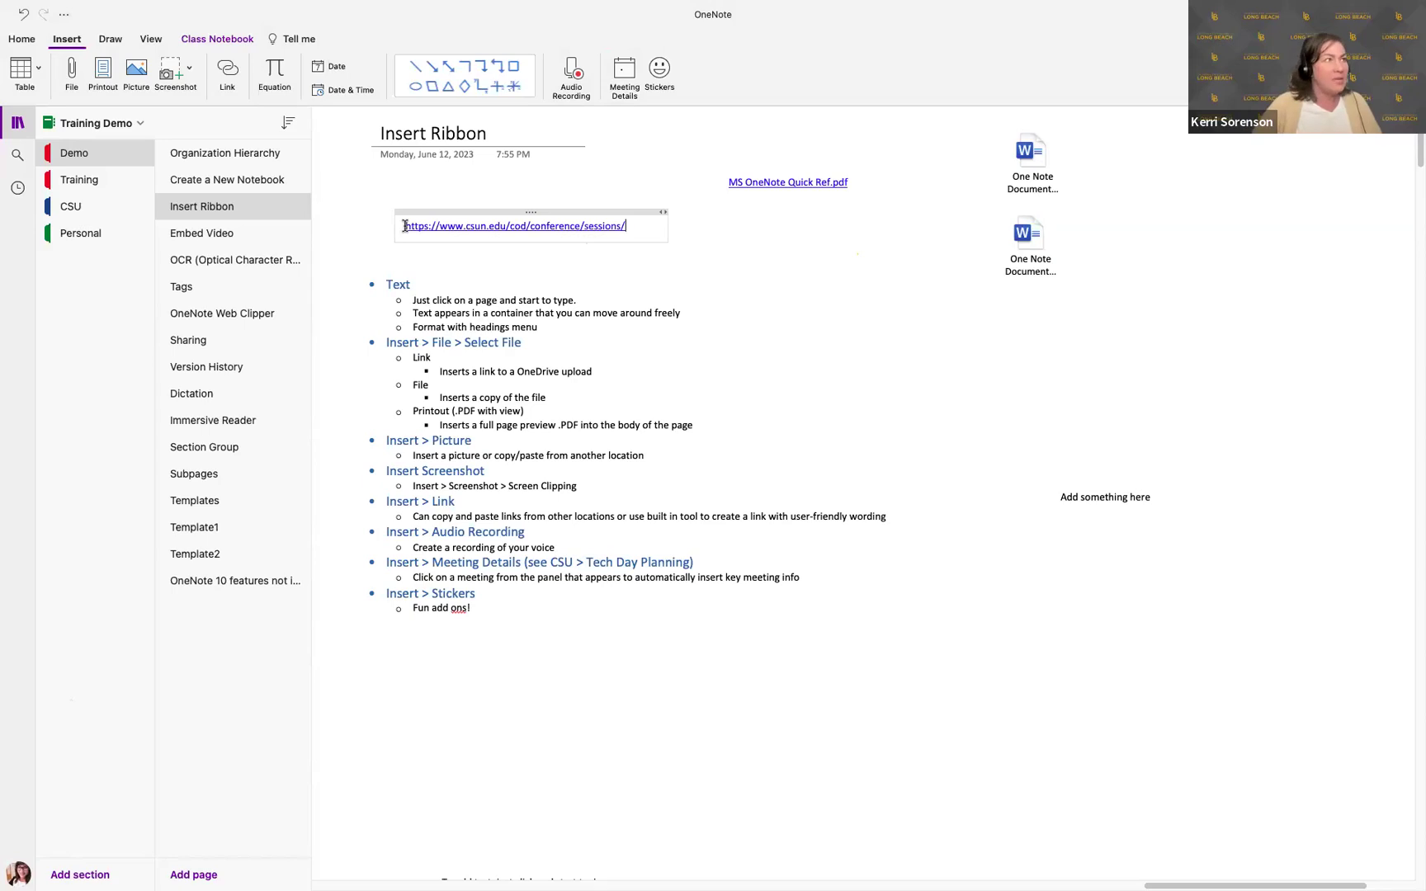
Write "For reference, please review the CSUN Accessibility Conference website." below the web address, separated by a blank line.
key("Return")
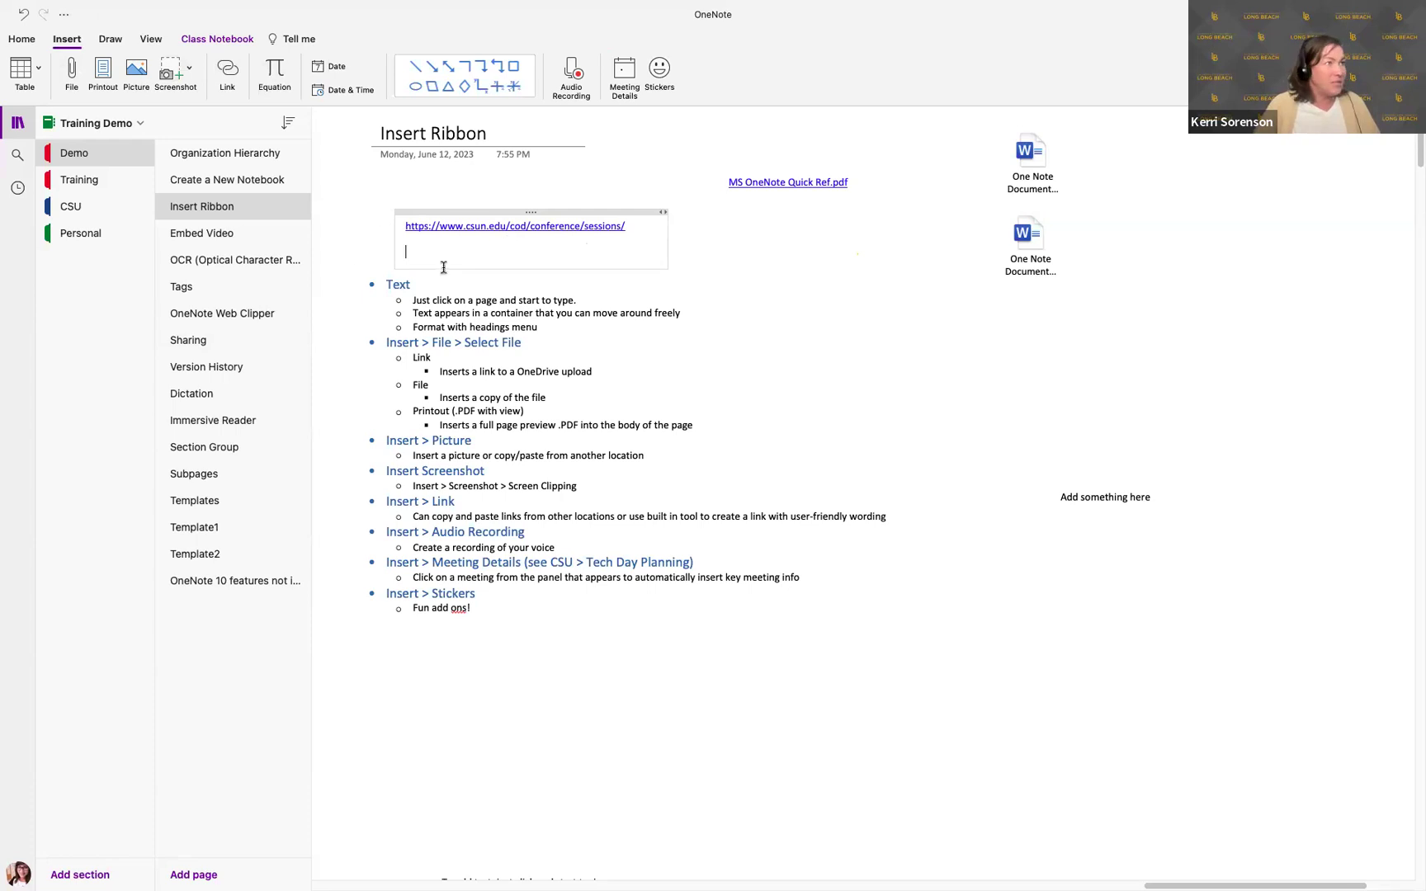
key("Return")
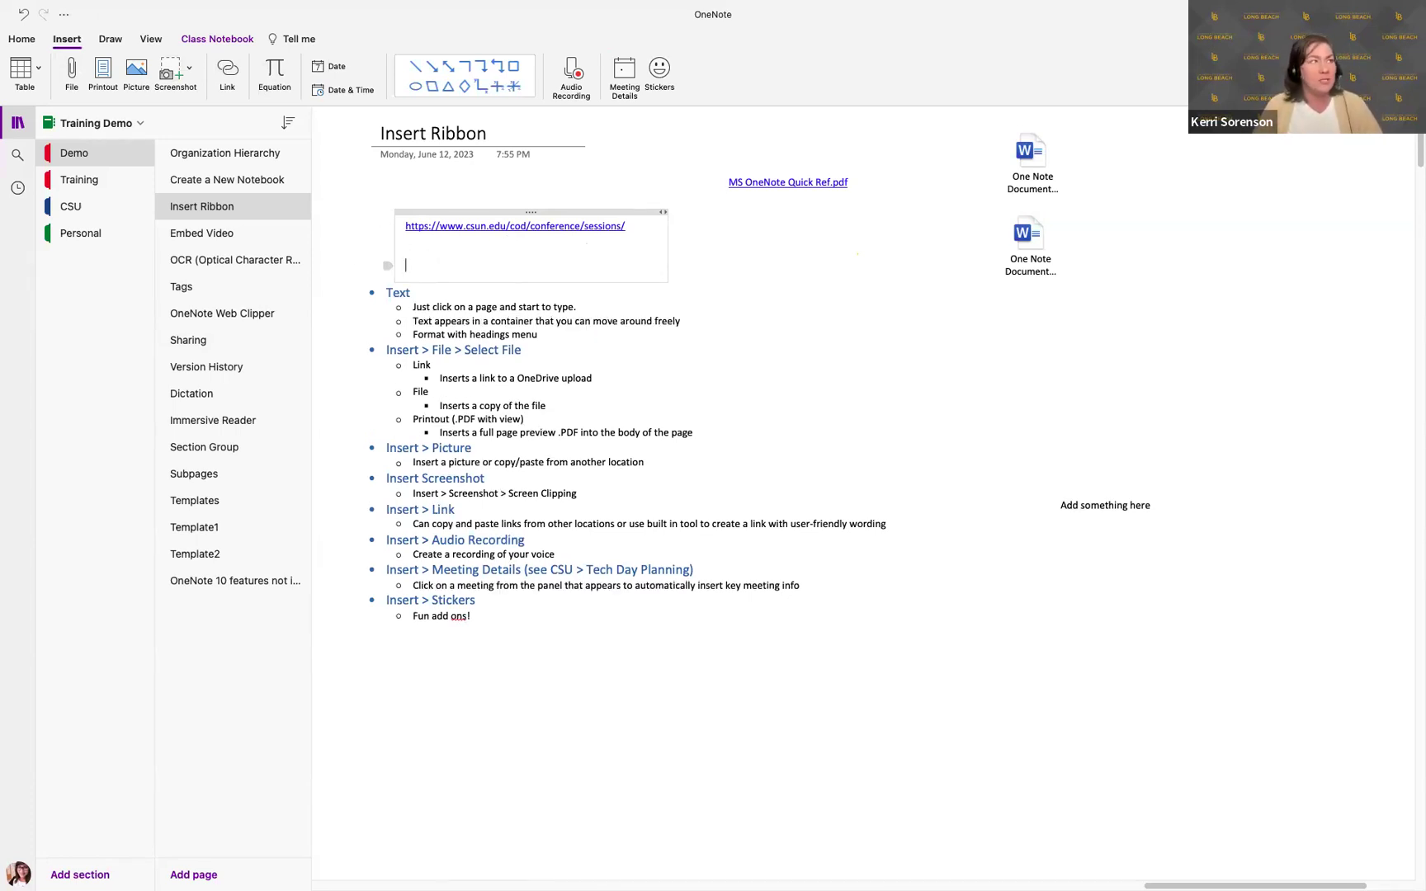
type("For ")
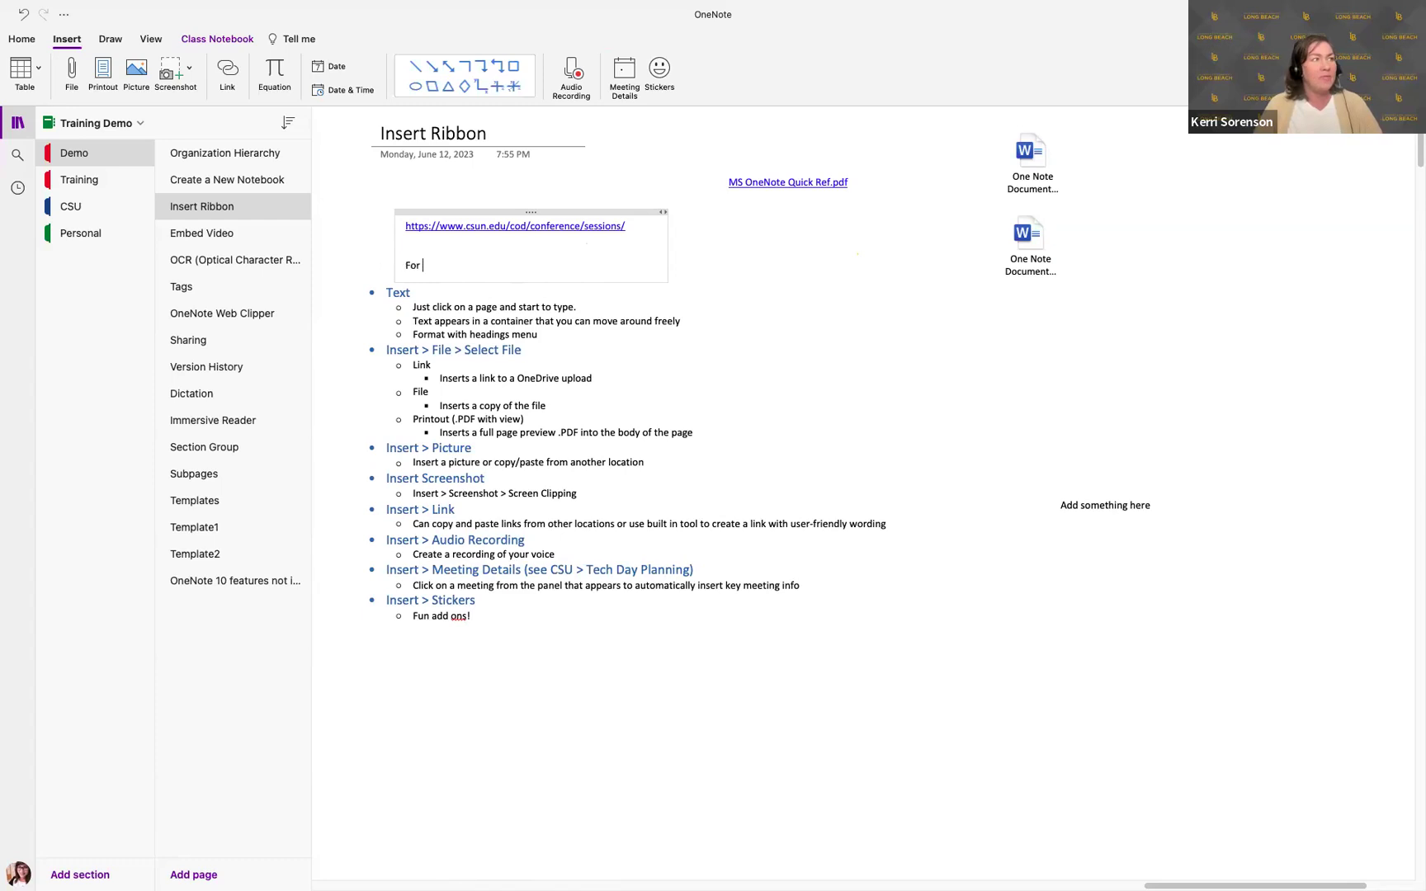
type("reference, please reivew t")
key("BackSpace")
key("BackSpace")
key("BackSpace")
key("BackSpace")
key("BackSpace")
key("BackSpace")
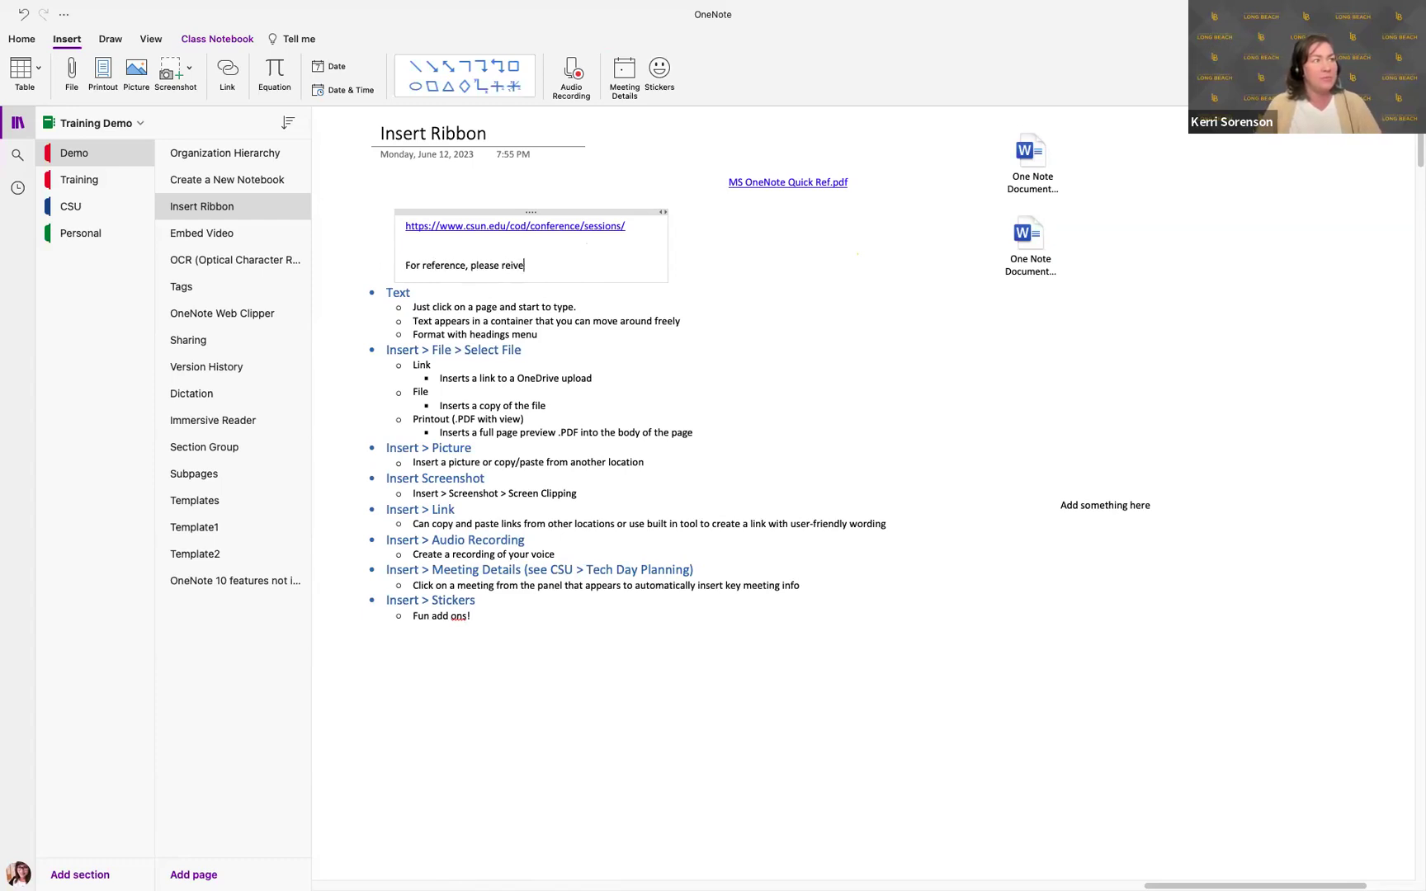
type("vid")
key("BackSpace")
type("ew the CSUN Accessibility. Ciobn")
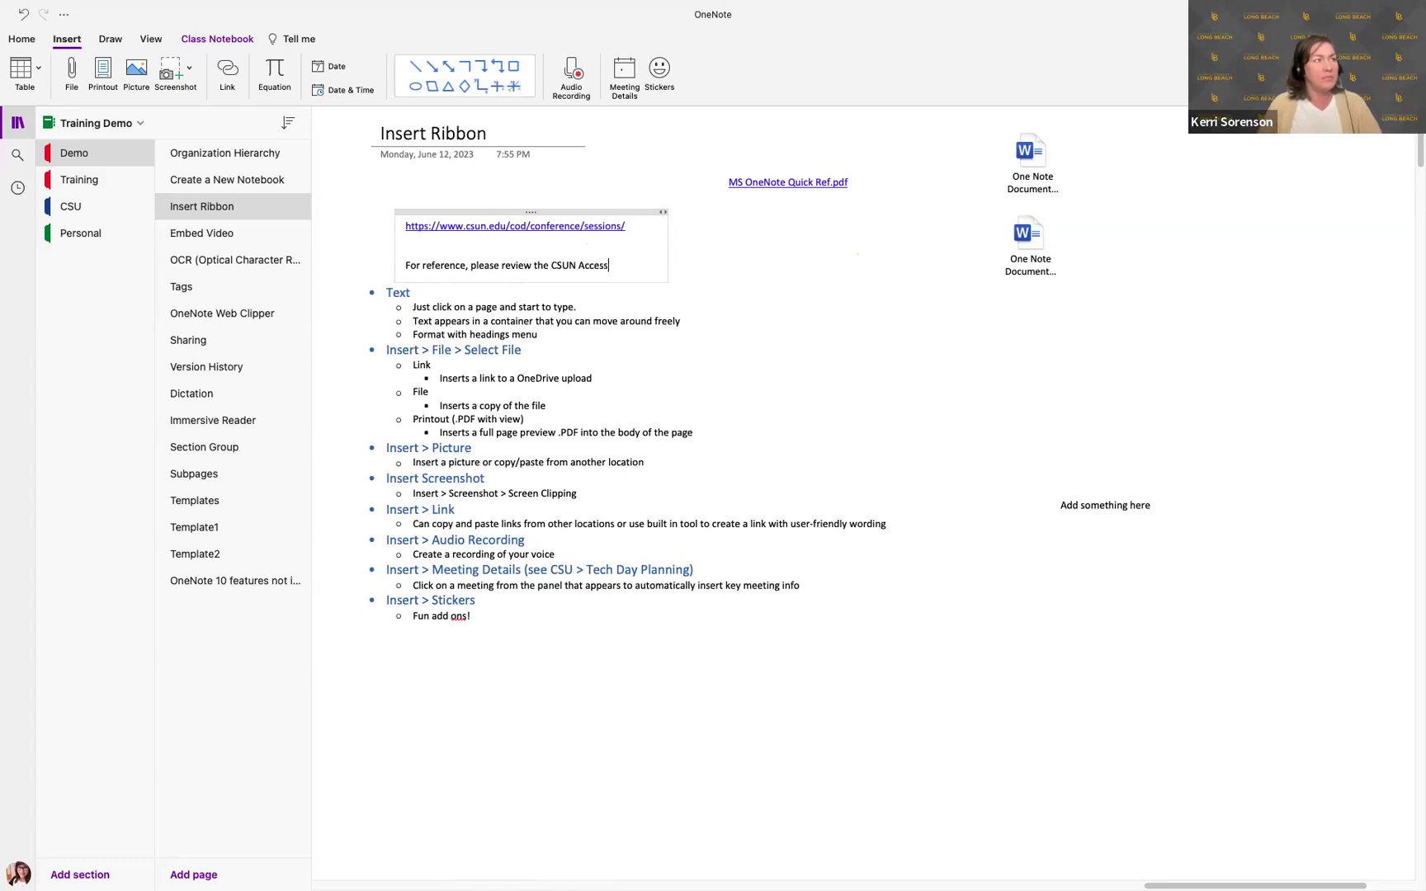
key("BackSpace")
key("BackSpace")
key("BackSpace")
key("BackSpace")
key("BackSpace")
key("BackSpace")
key("BackSpace")
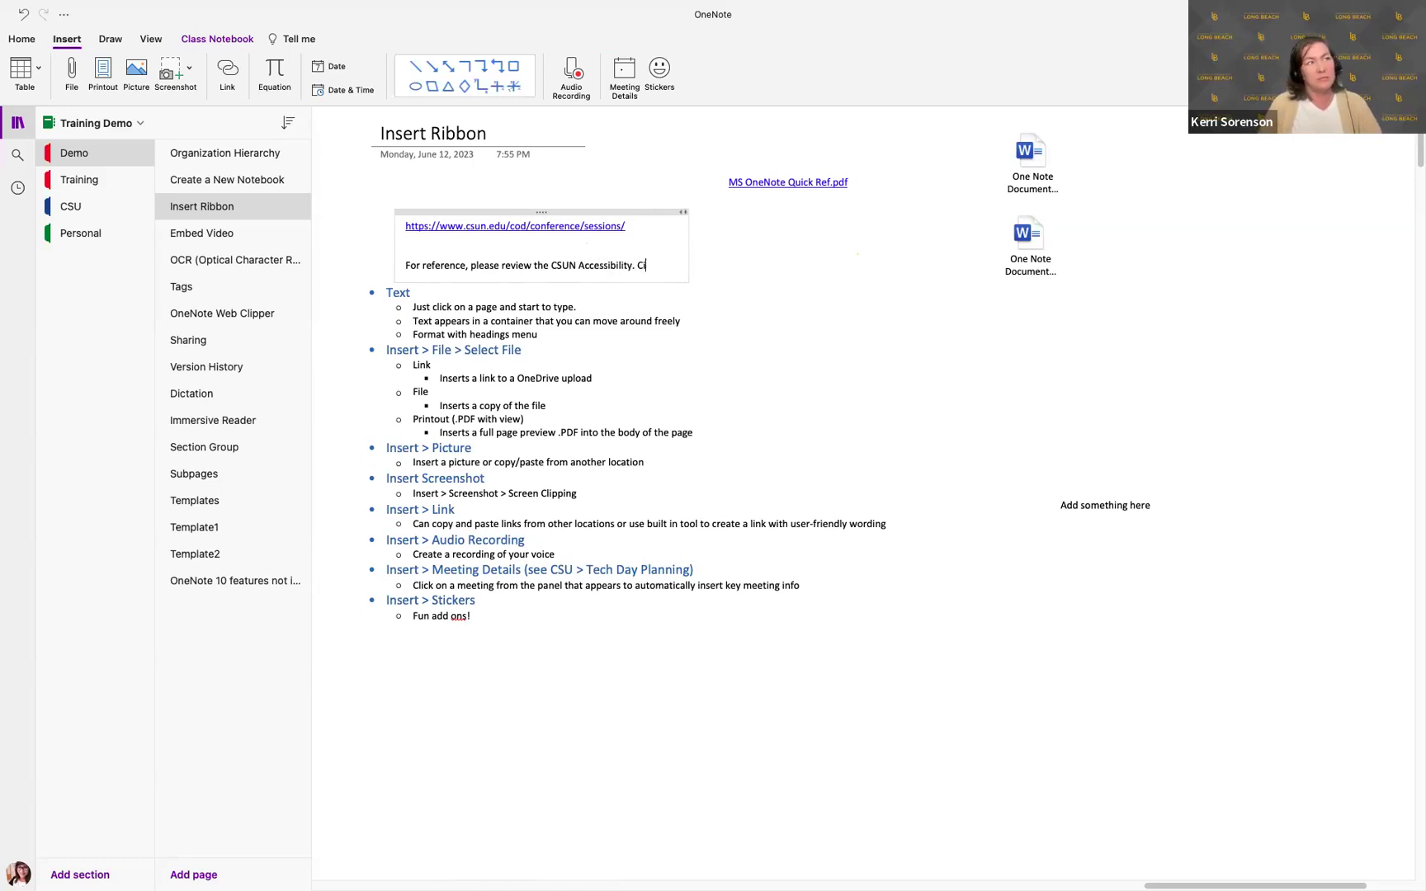
type("Conference")
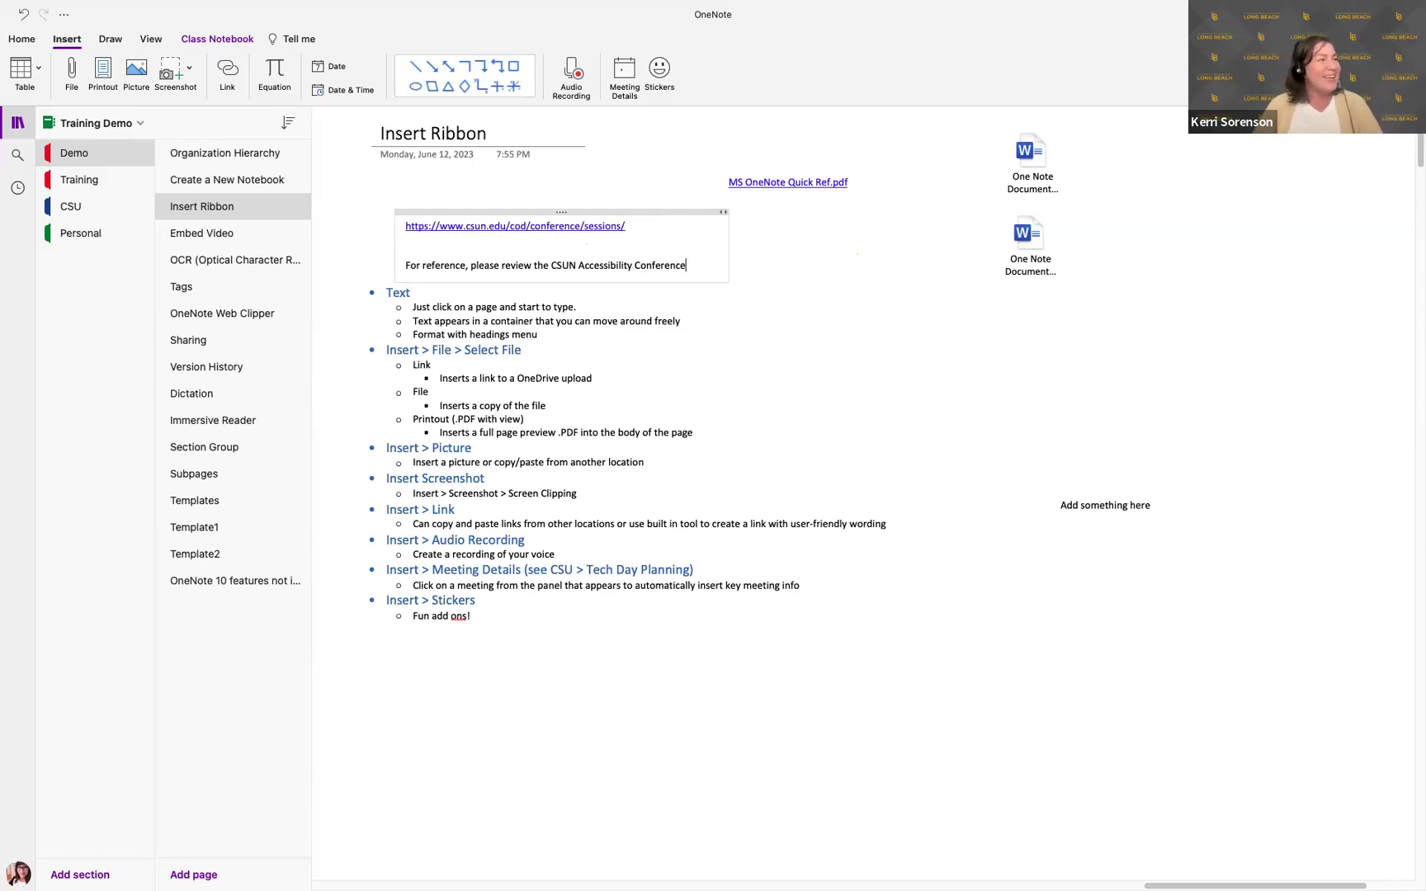
type("websi")
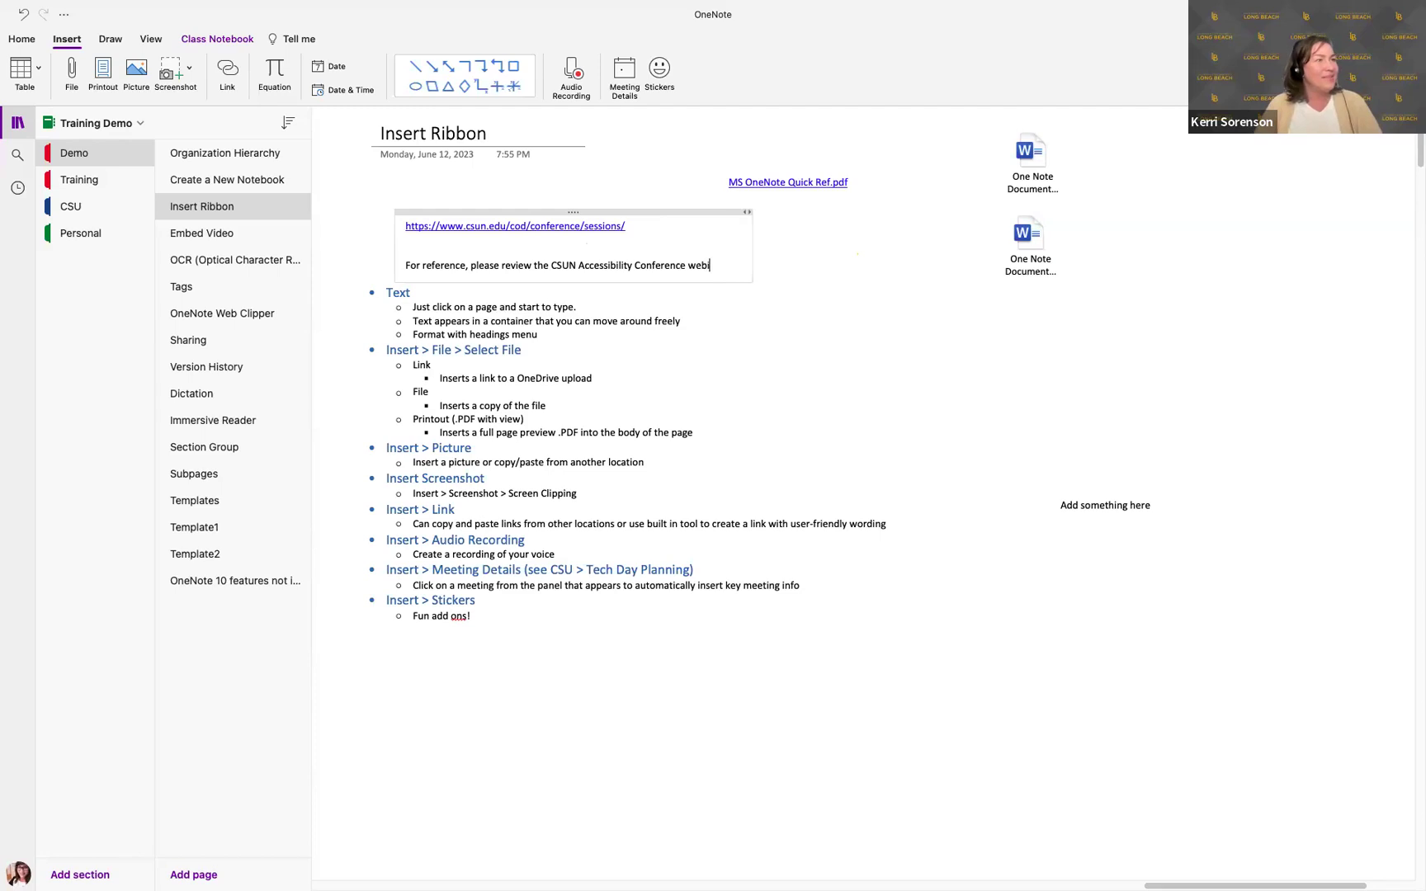
type("te.")
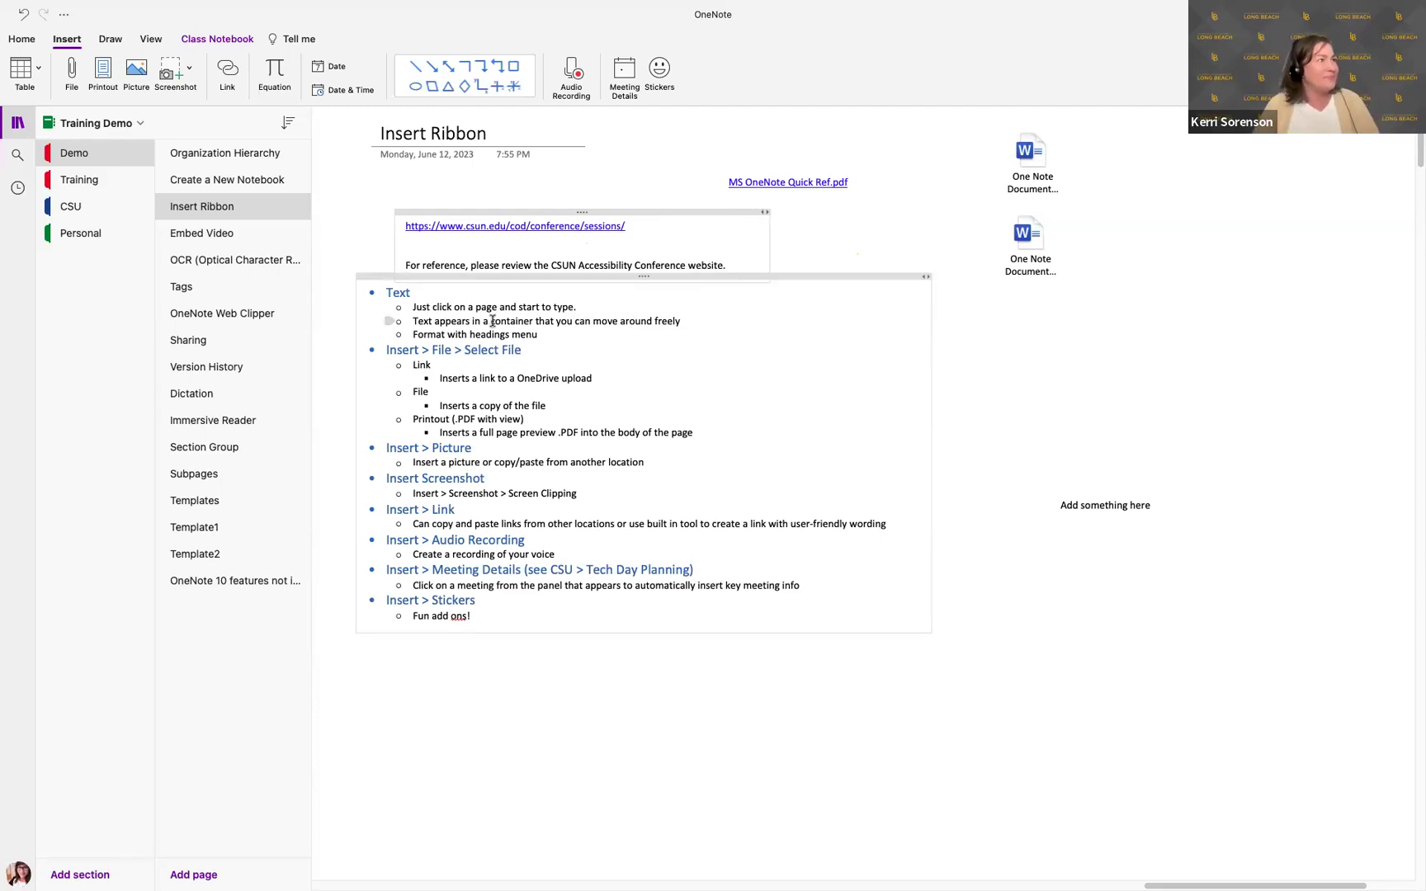
double_click(562, 266)
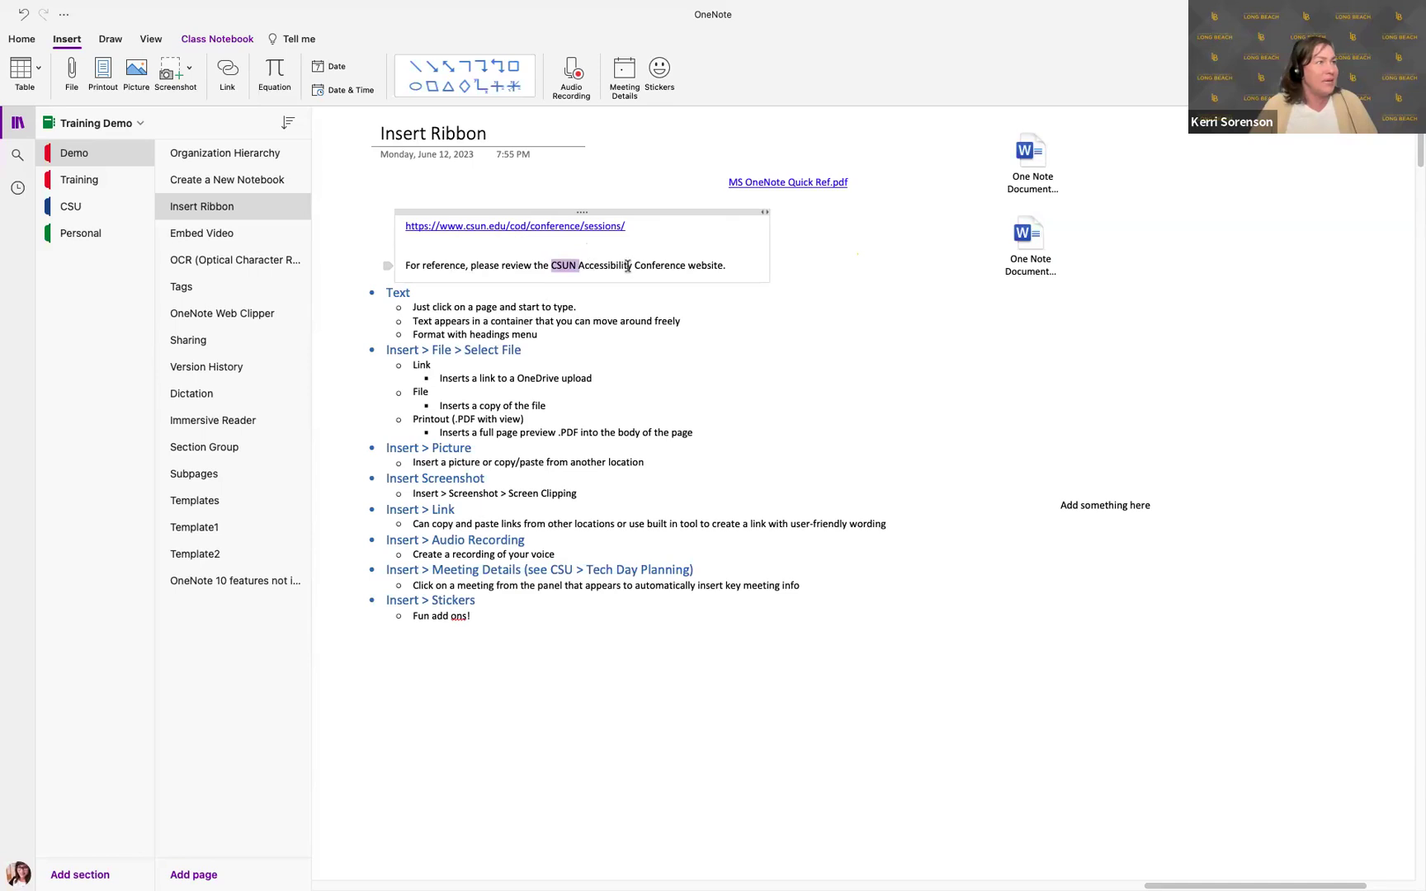
left_click(665, 265)
left_click_drag(686, 265, 551, 258)
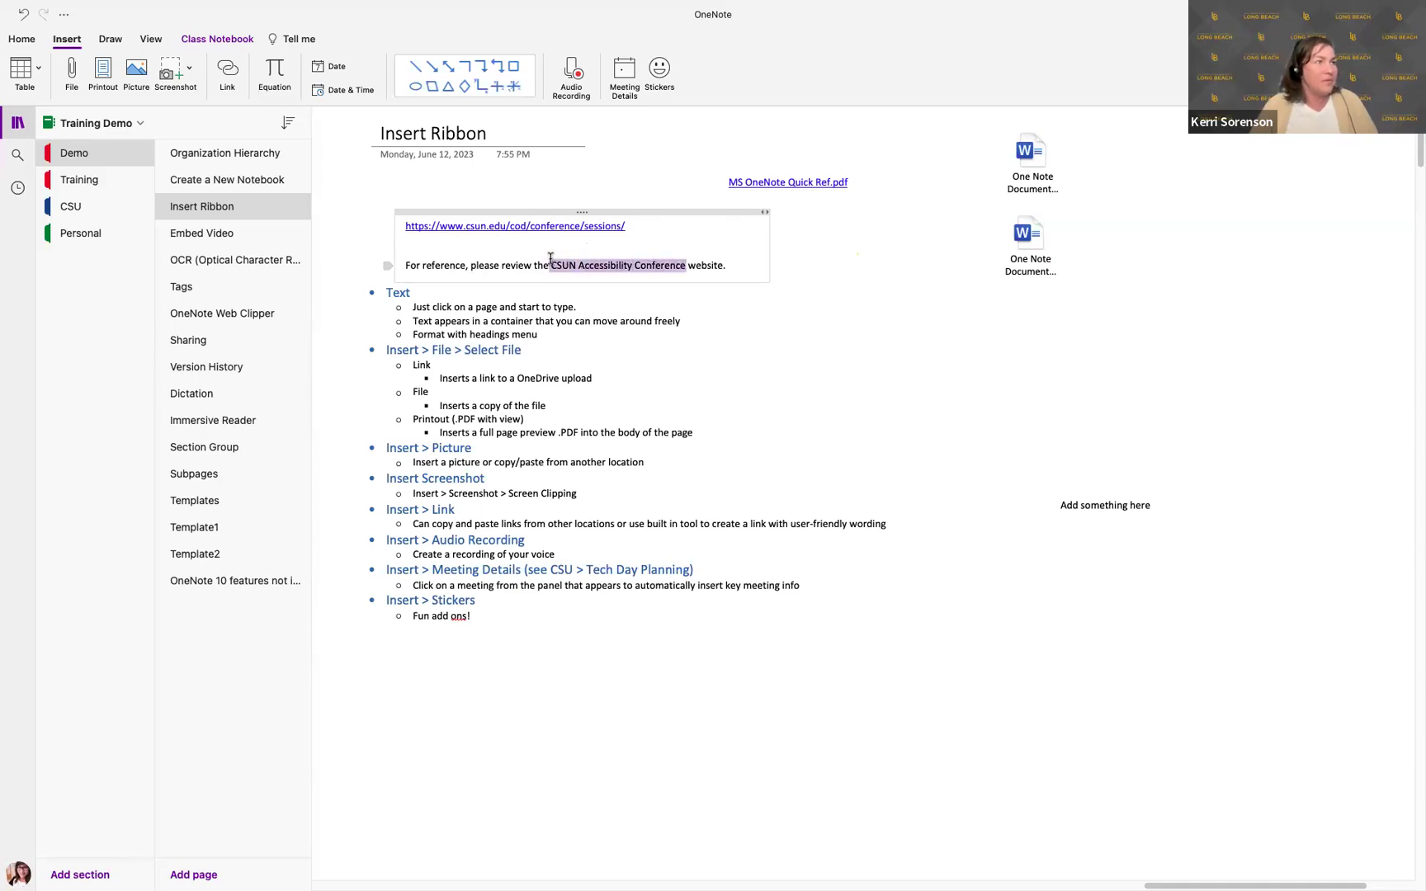
left_click(227, 74)
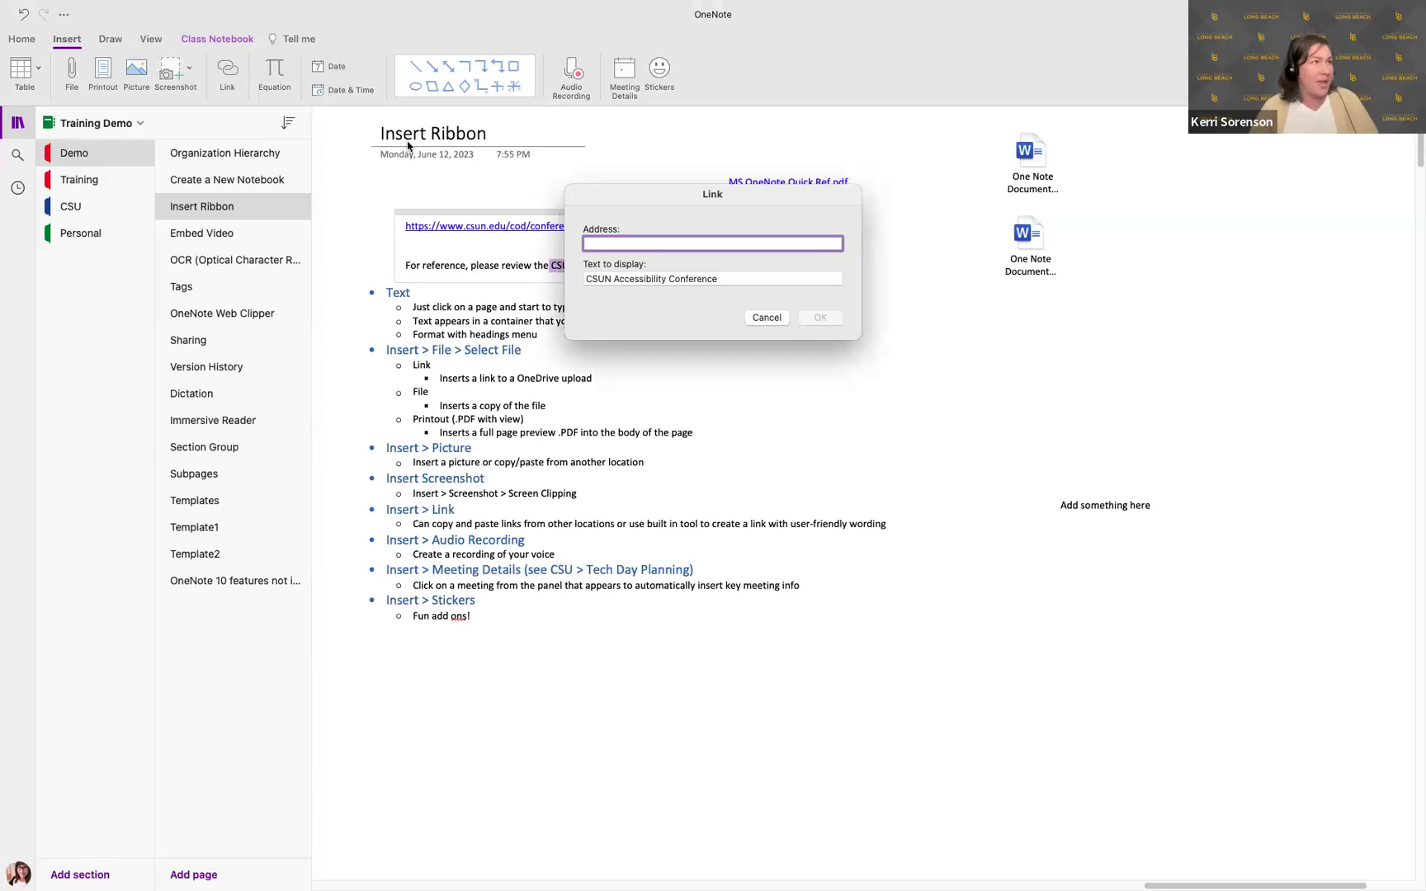
type("https://www.csun.edu/cod/conference/sessions/")
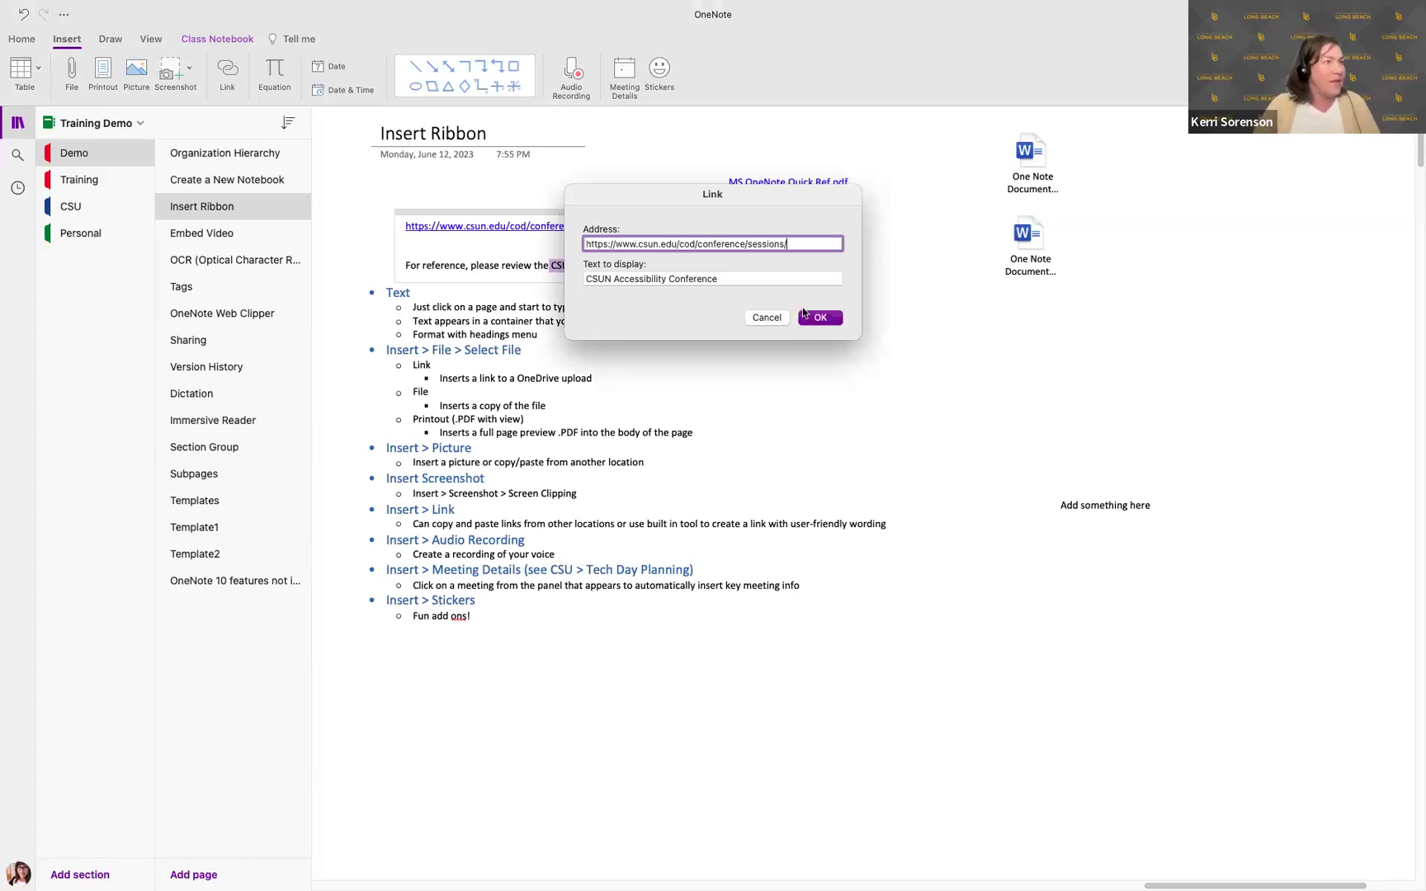
left_click(820, 318)
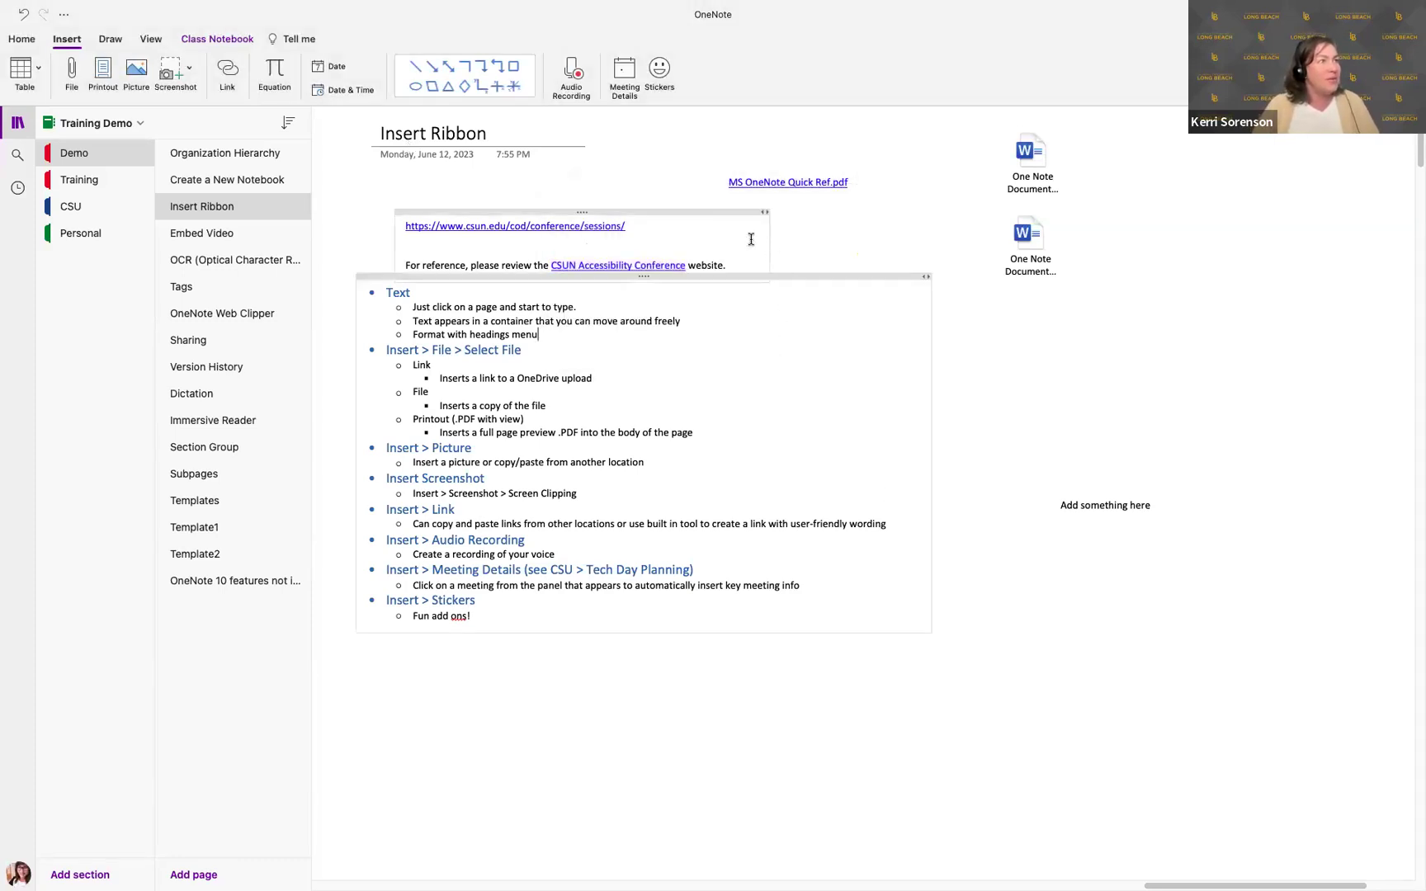
left_click_drag(710, 214, 684, 173)
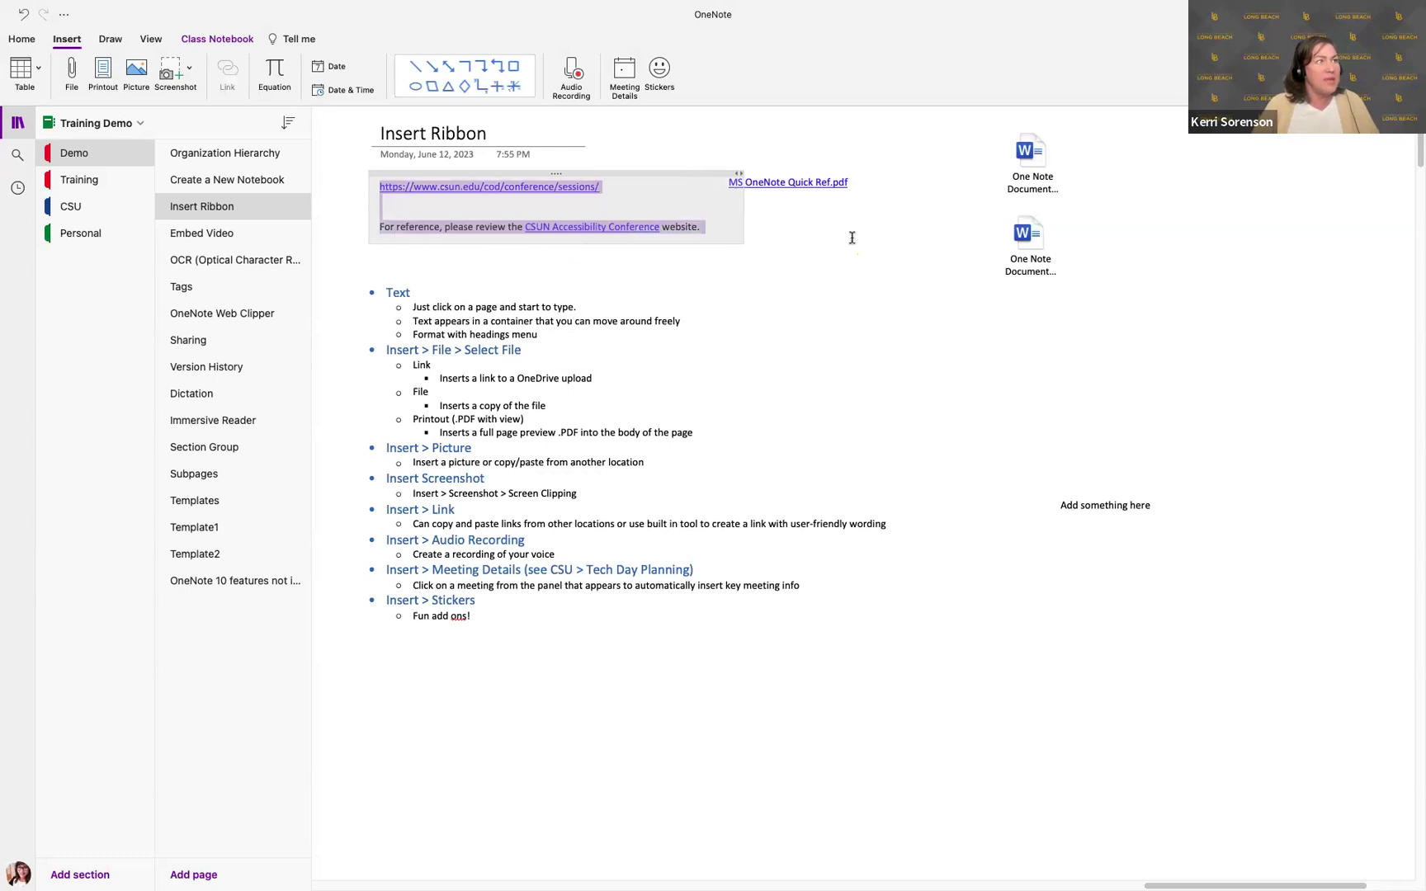
left_click(853, 238)
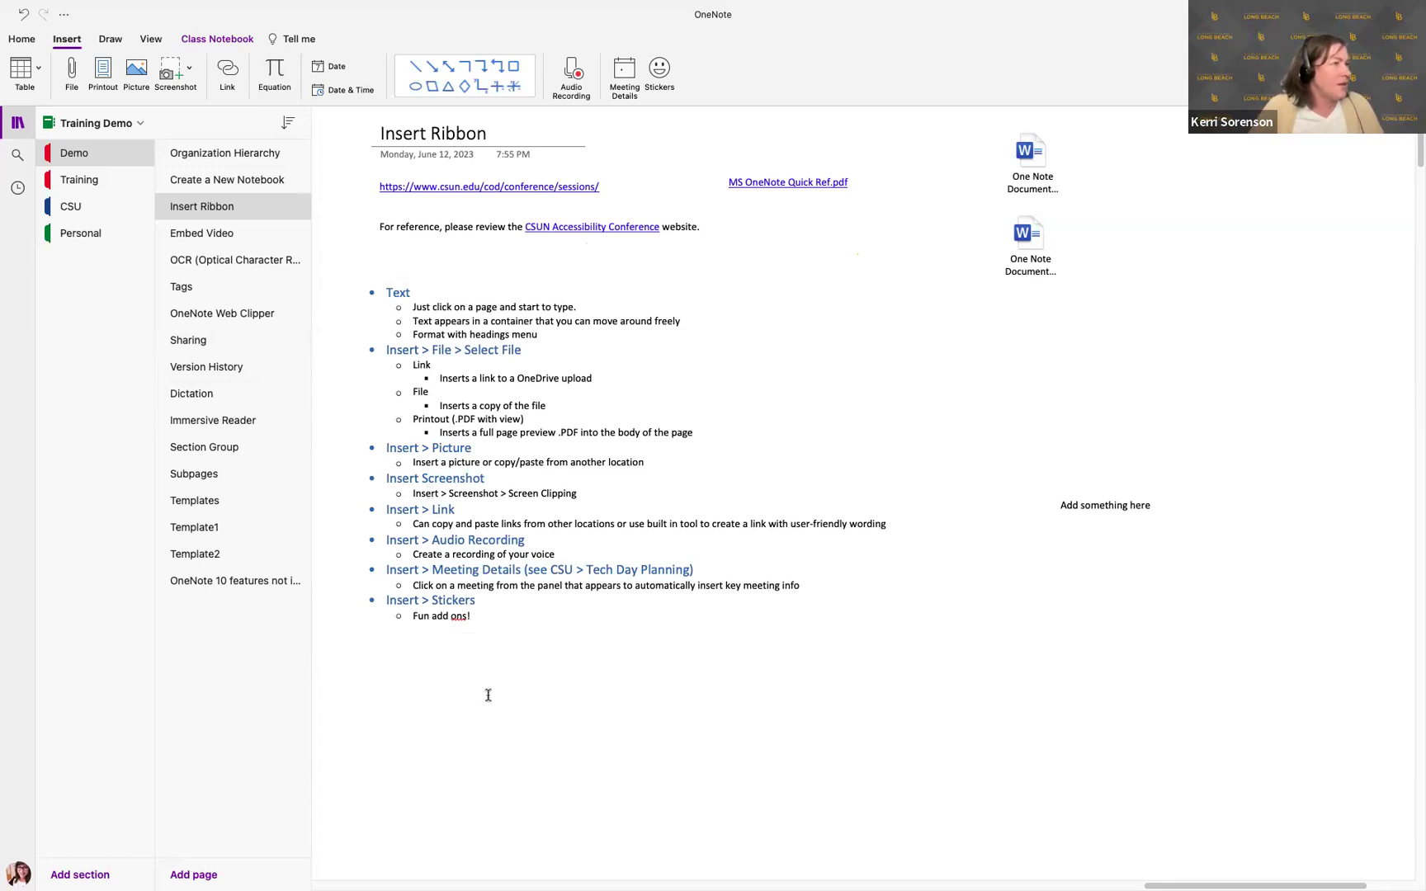
Record a short audio clip in the blank space below the Insert Ribbon bullet list and stop the recording.
left_click(459, 711)
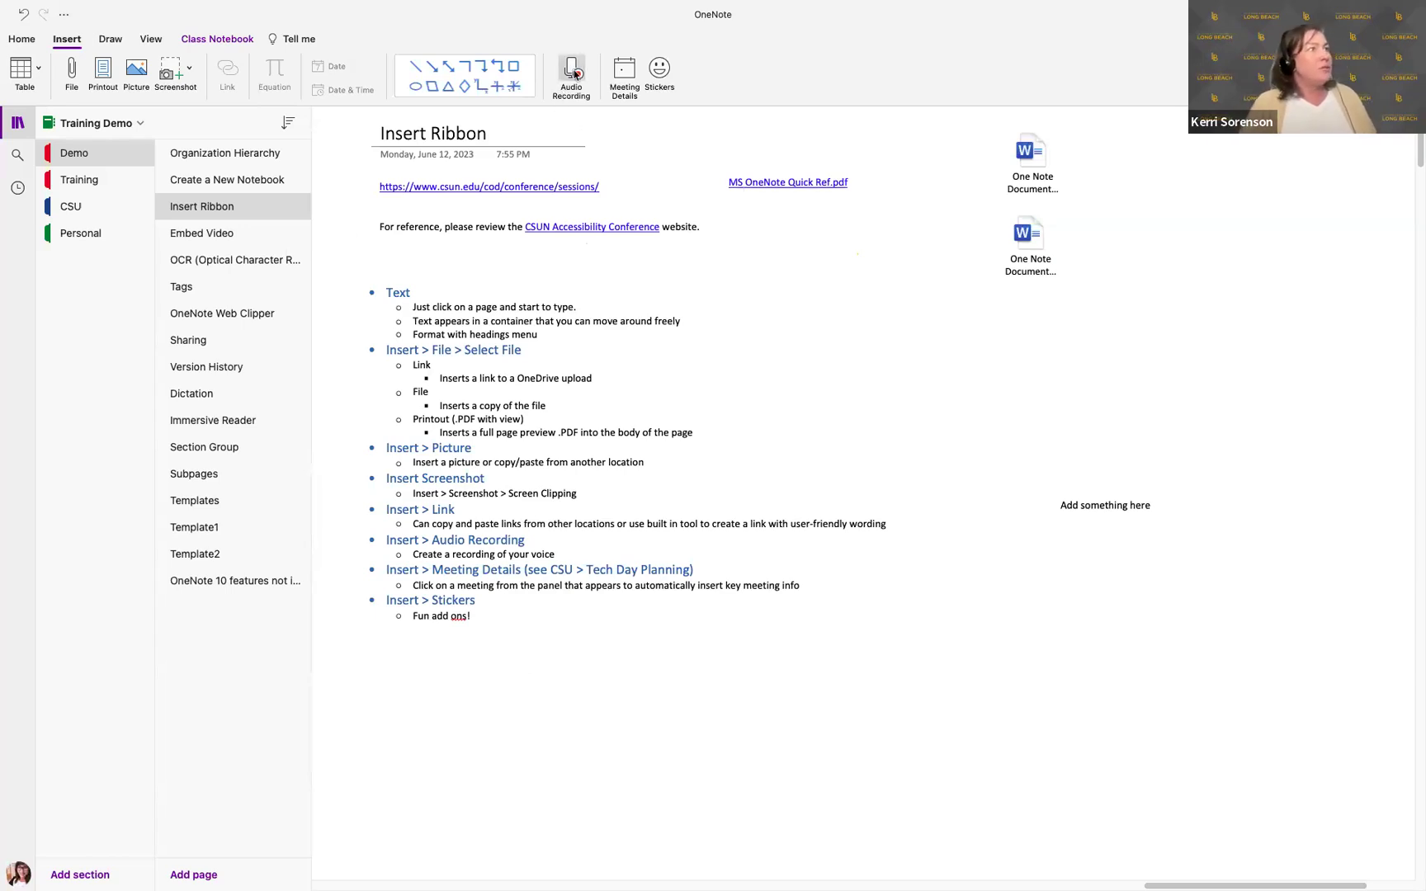
left_click(384, 700)
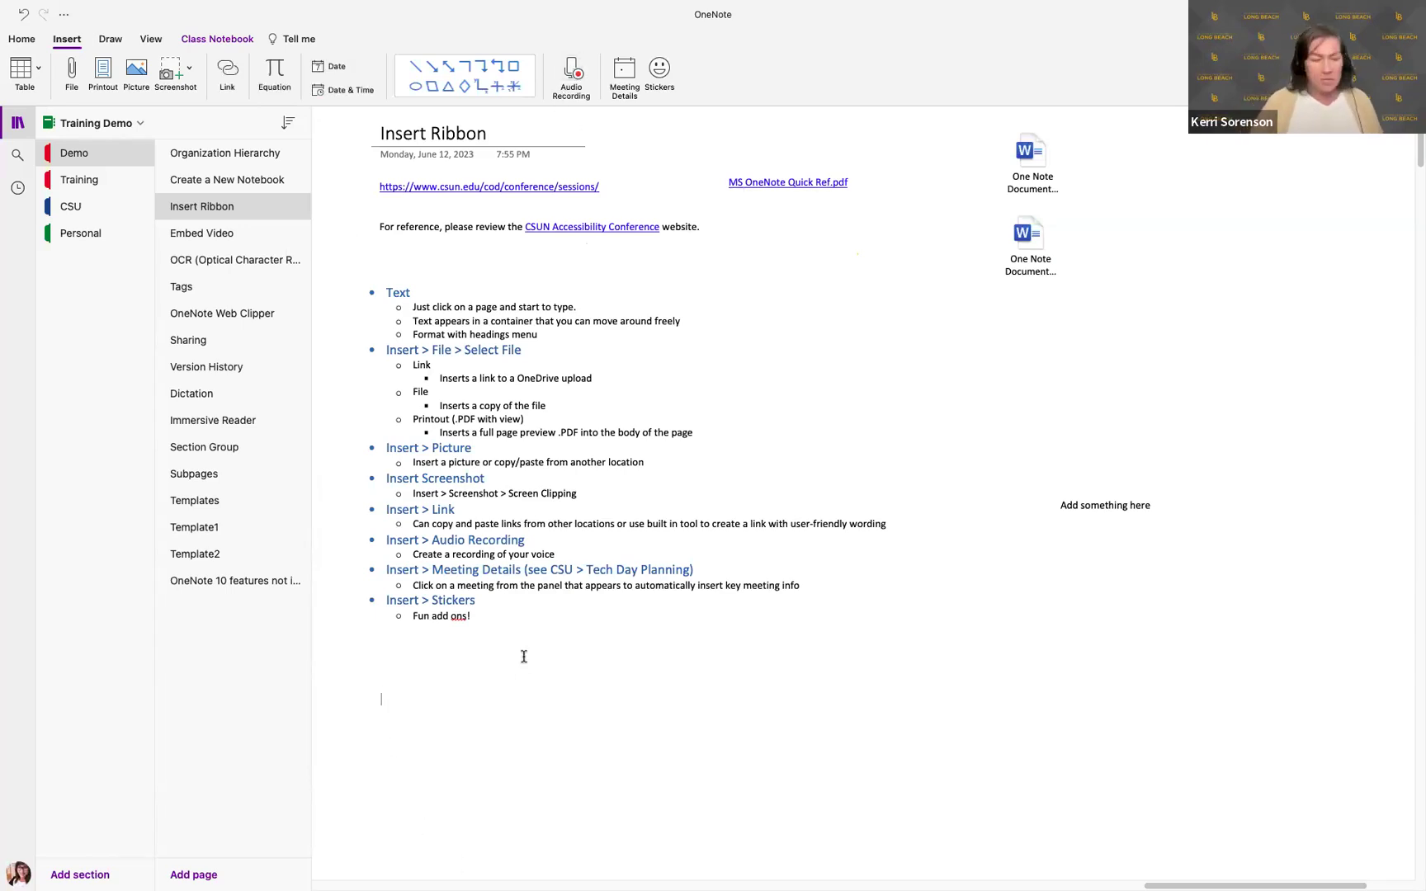
left_click(362, 789)
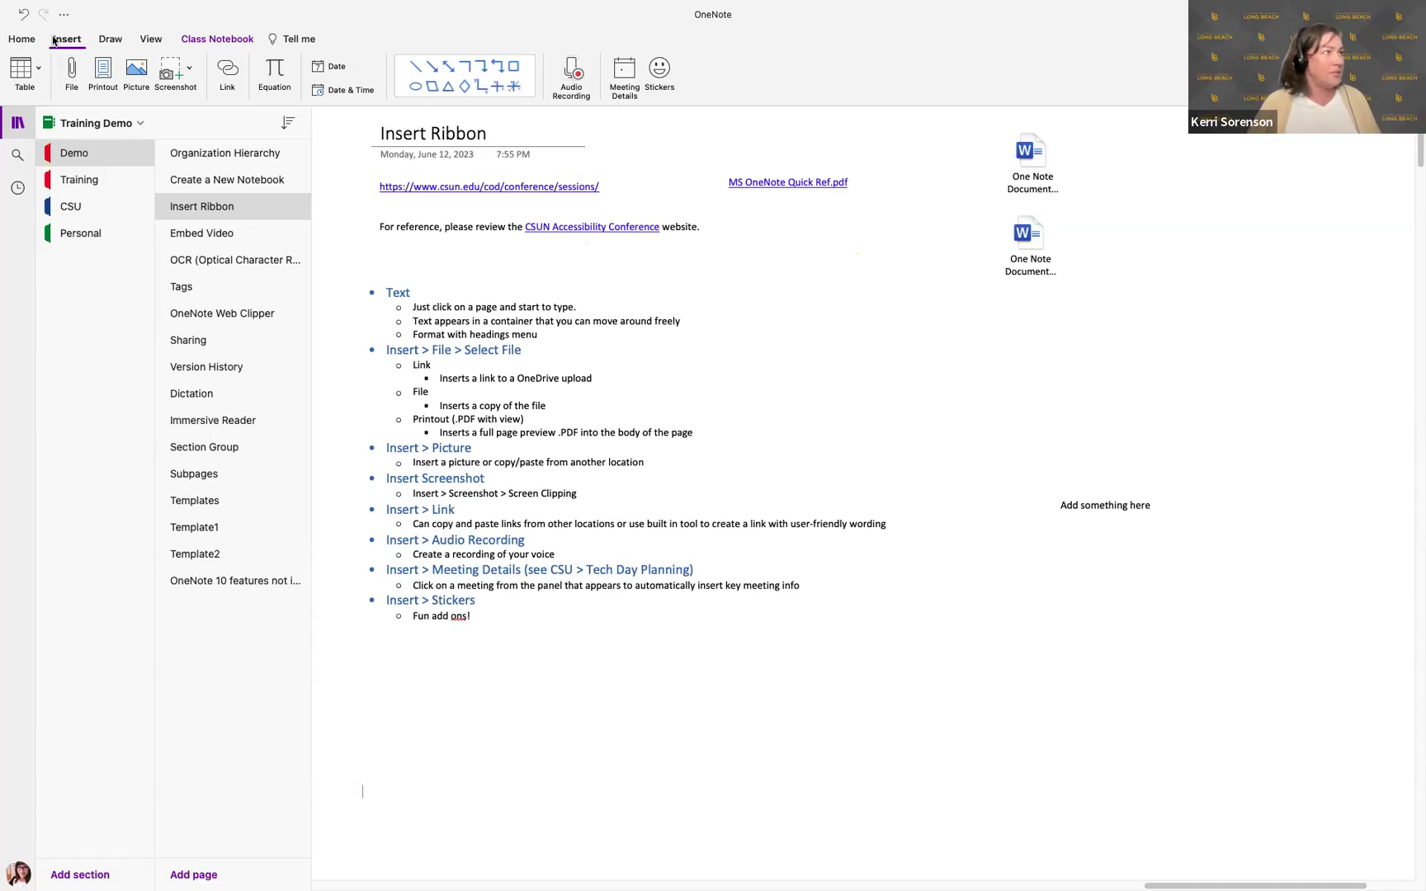
left_click(568, 74)
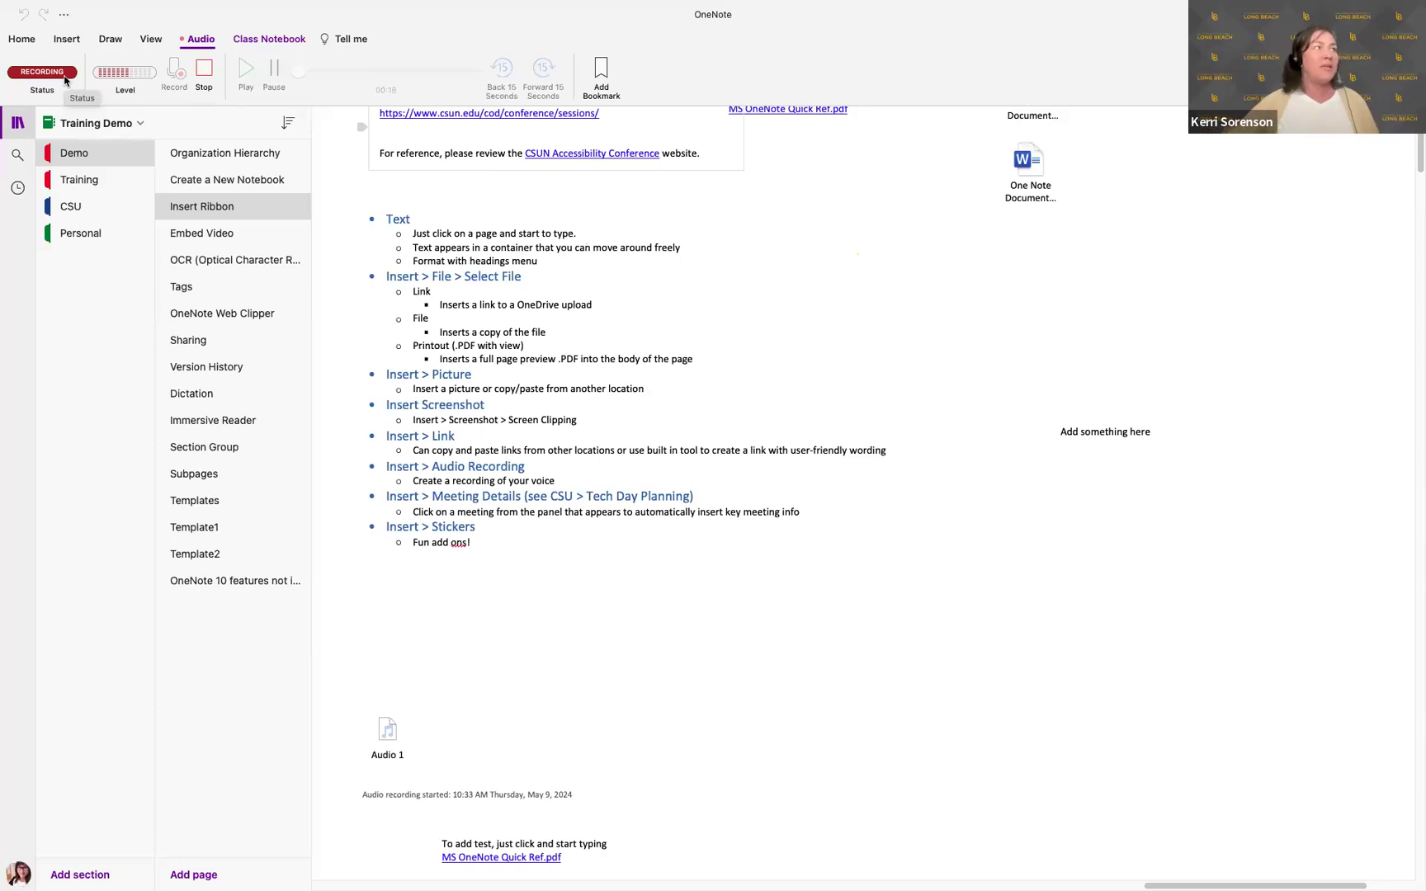
left_click(203, 72)
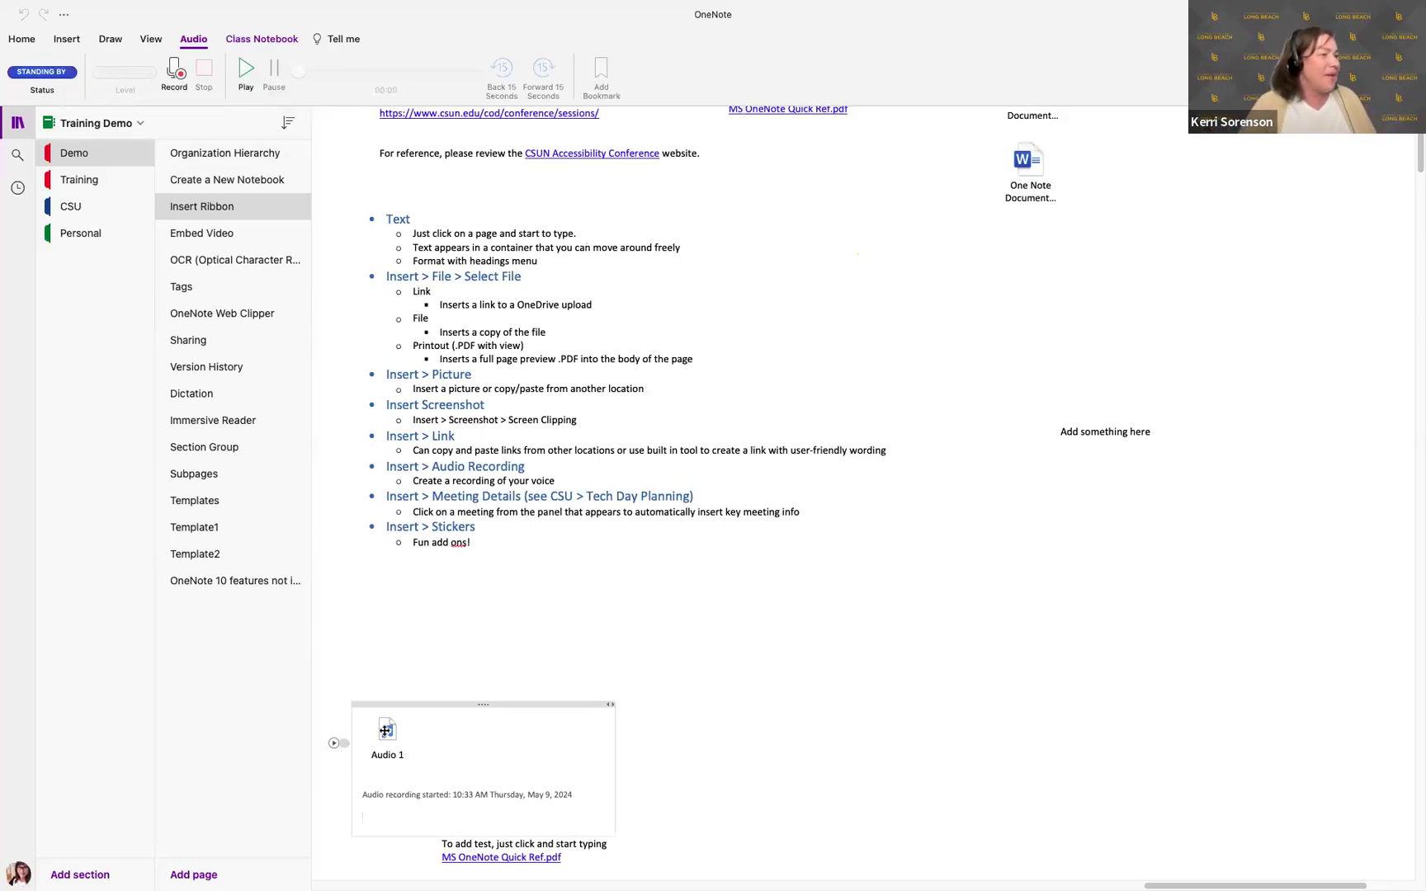
Play back the new audio recording and pause it partway through.
left_click(334, 744)
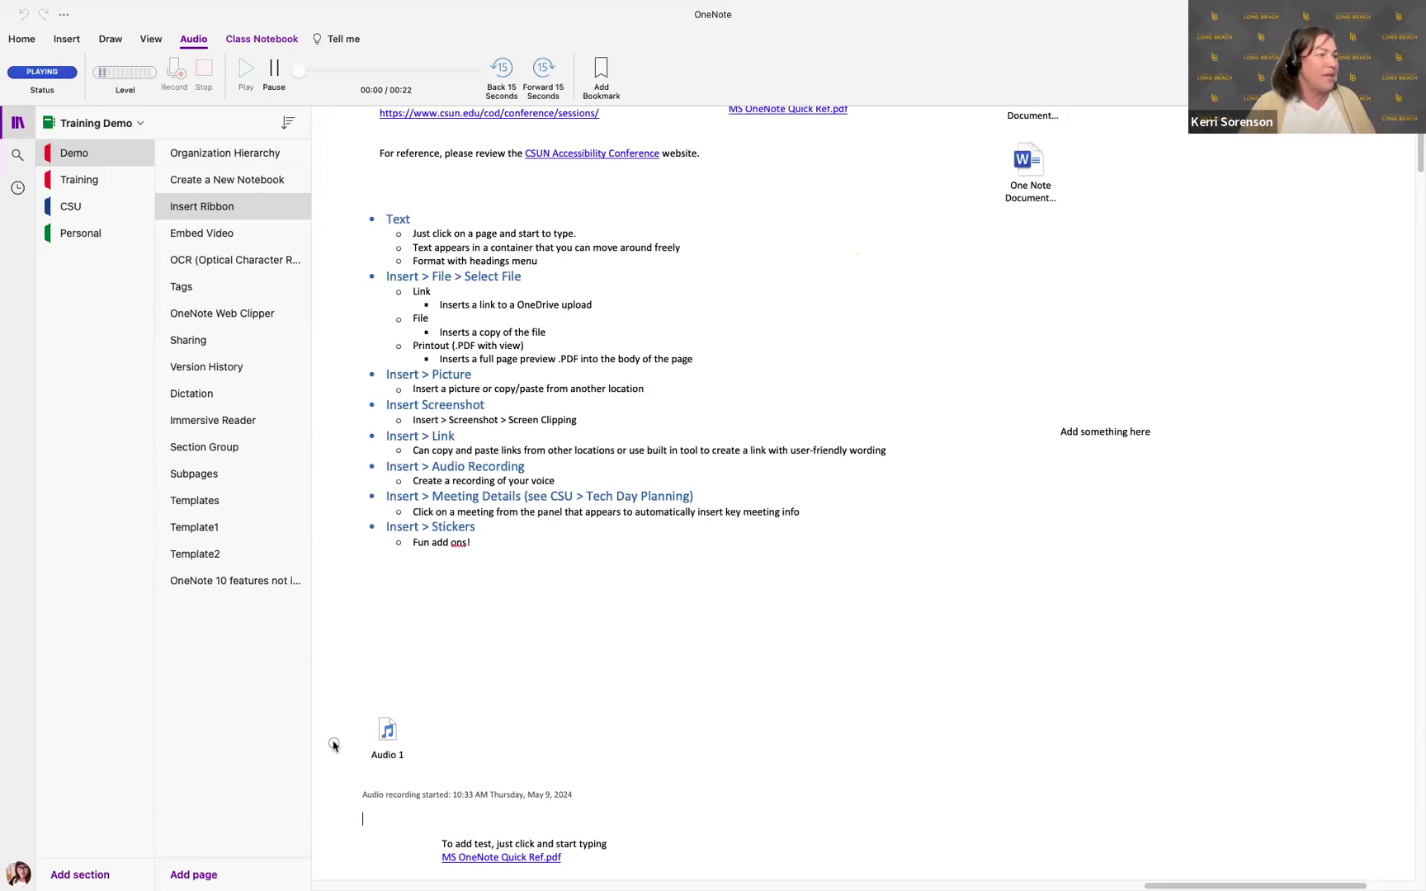
right_click(391, 731)
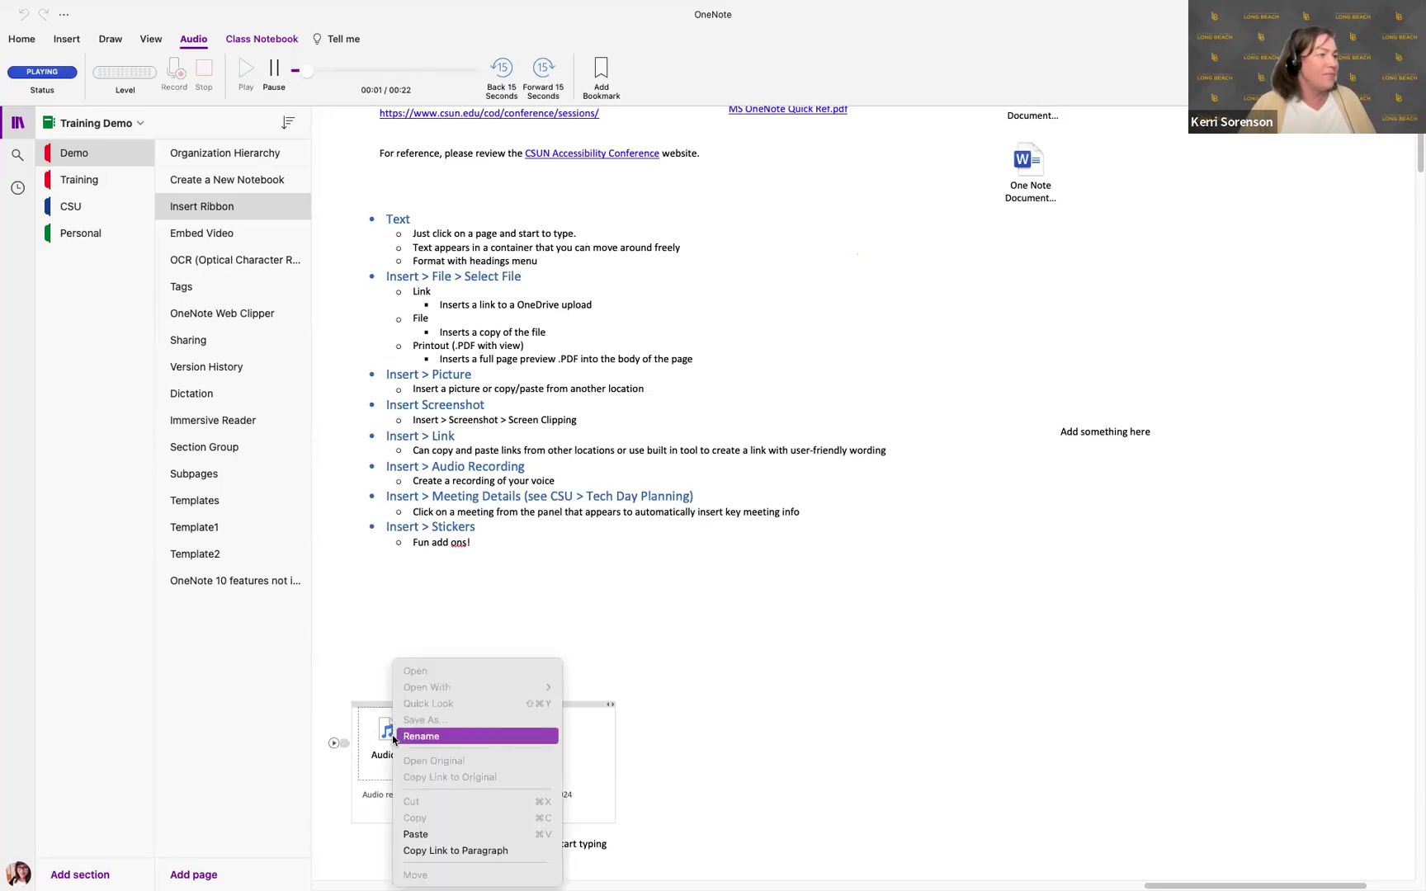
left_click(390, 729)
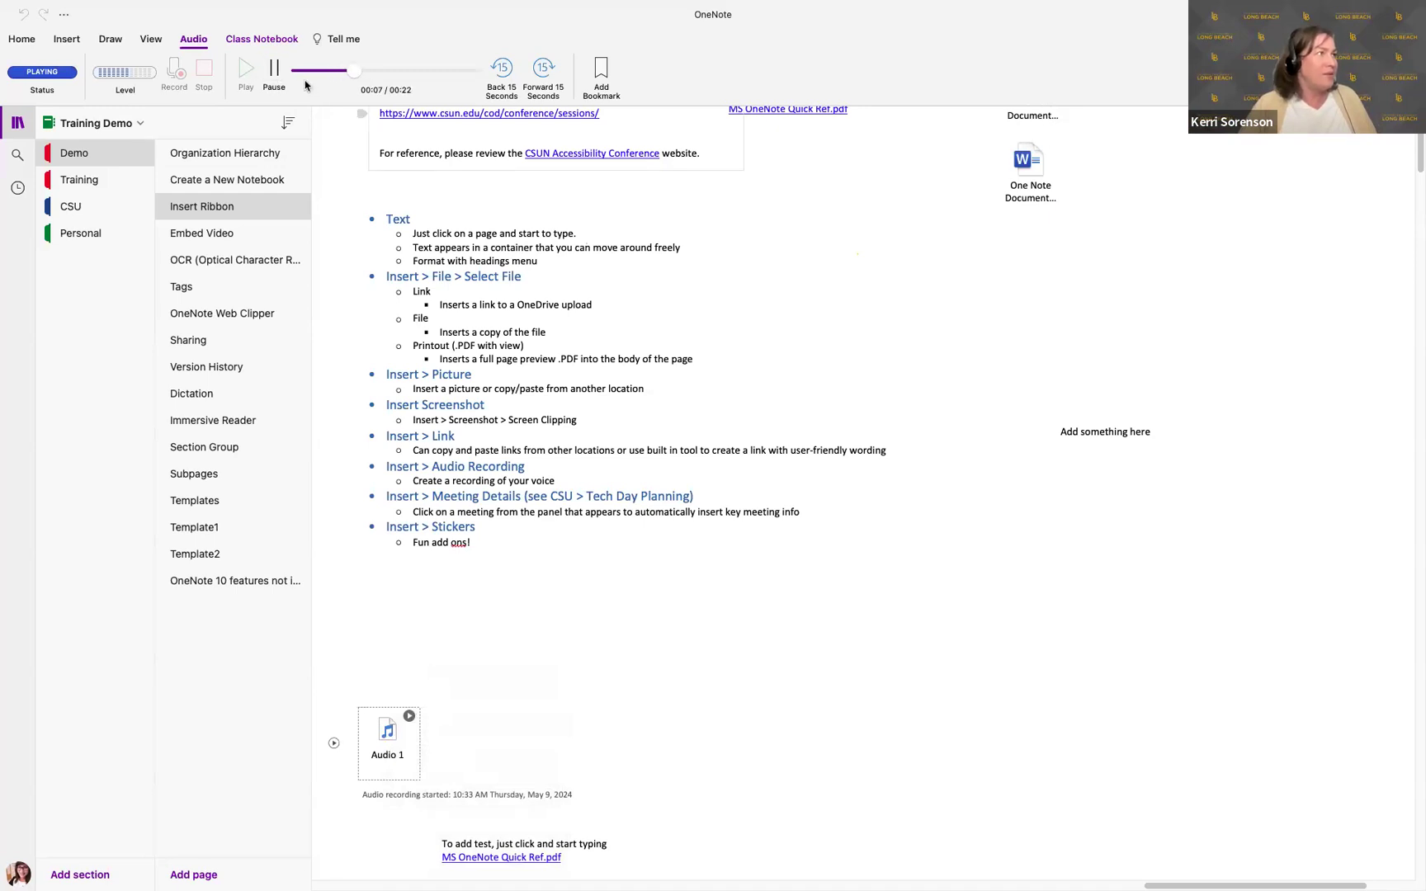
left_click(275, 70)
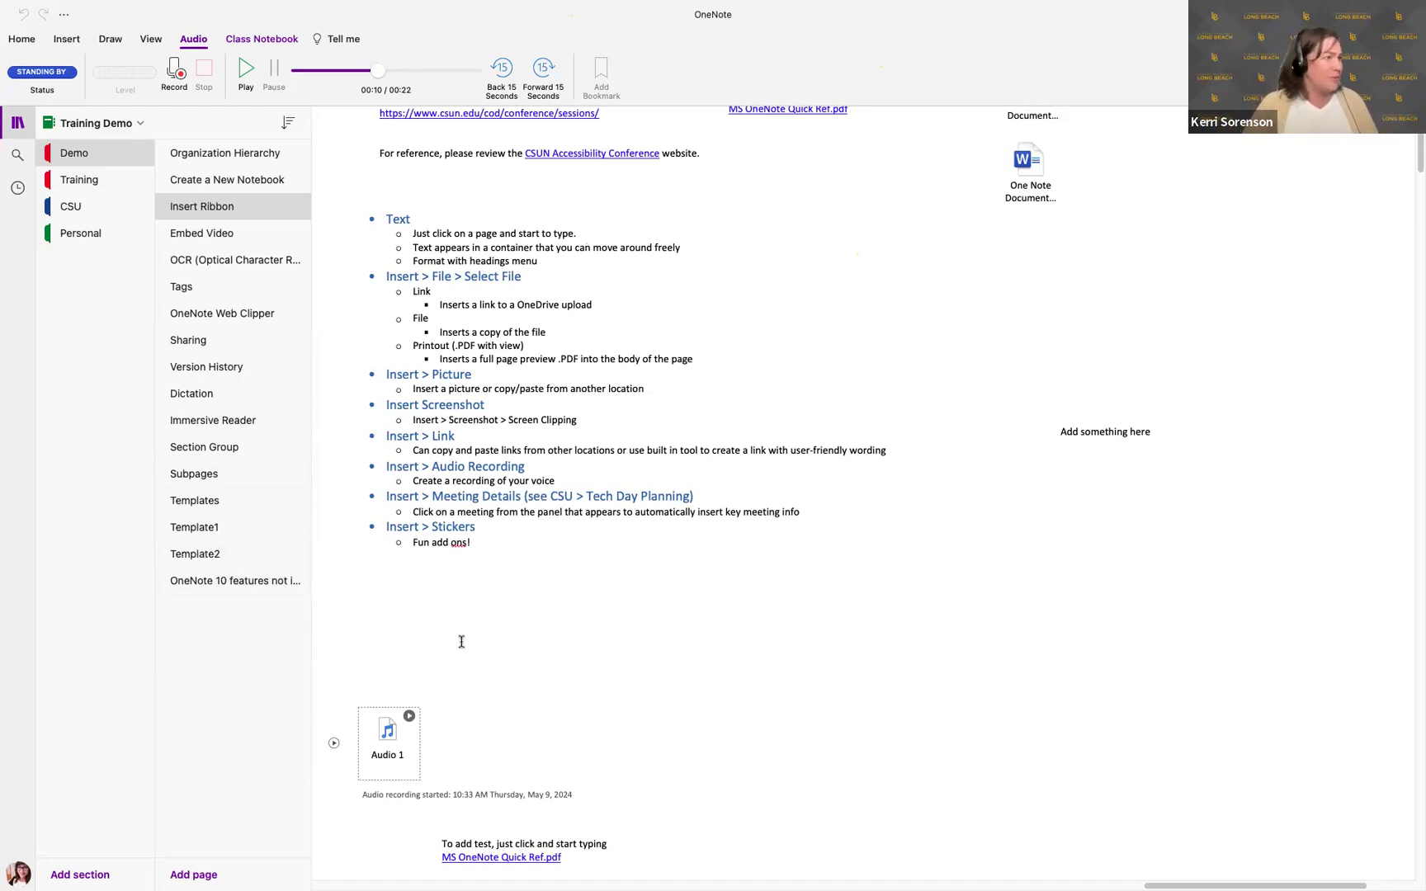
Insert the meeting details of today's Picnic Committee meeting into the untitled page under Tech Day 2023 in the CSU section.
left_click(95, 205)
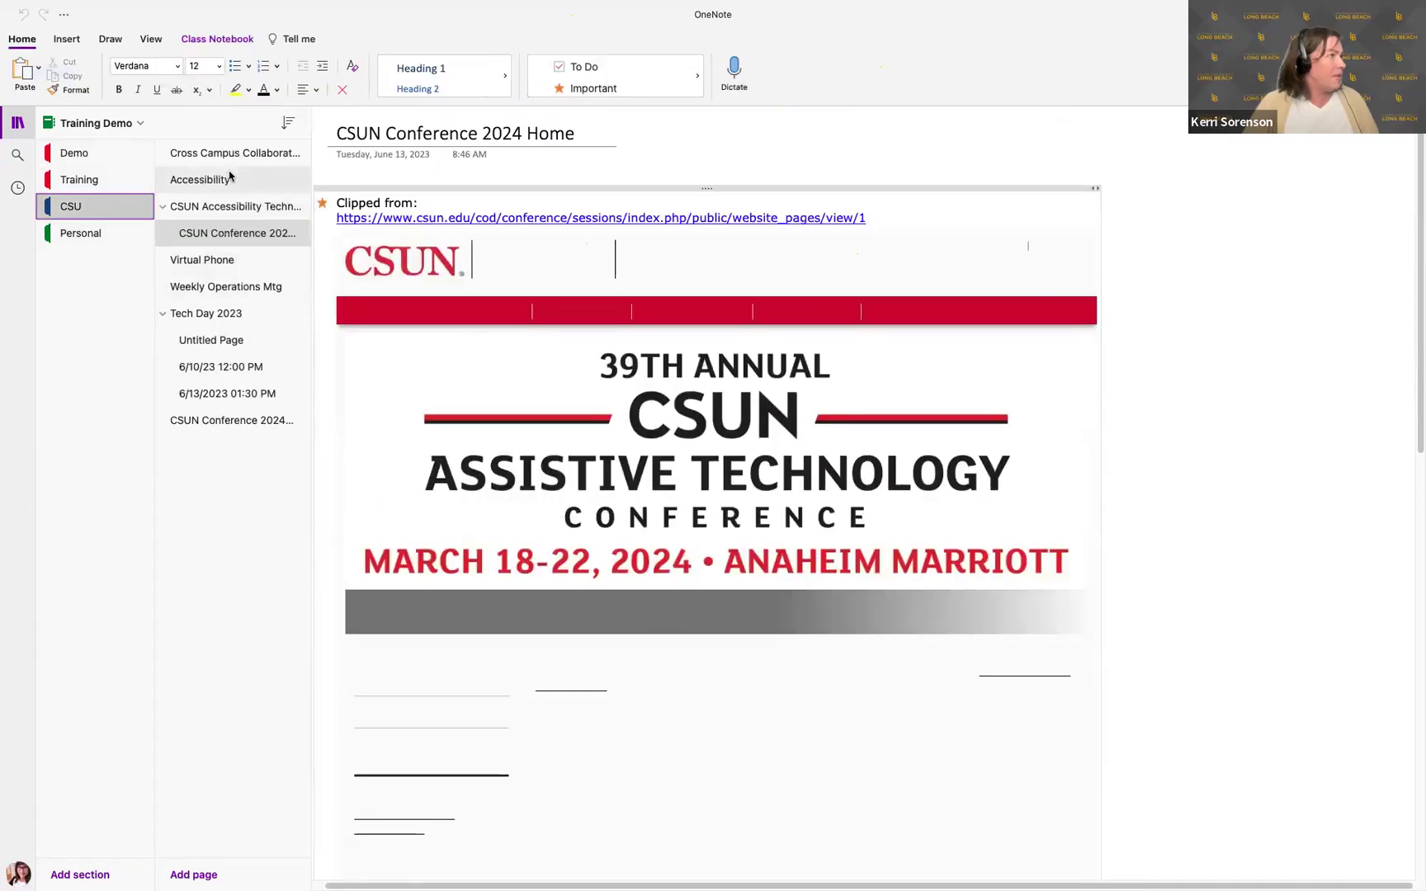
left_click(202, 313)
left_click(229, 342)
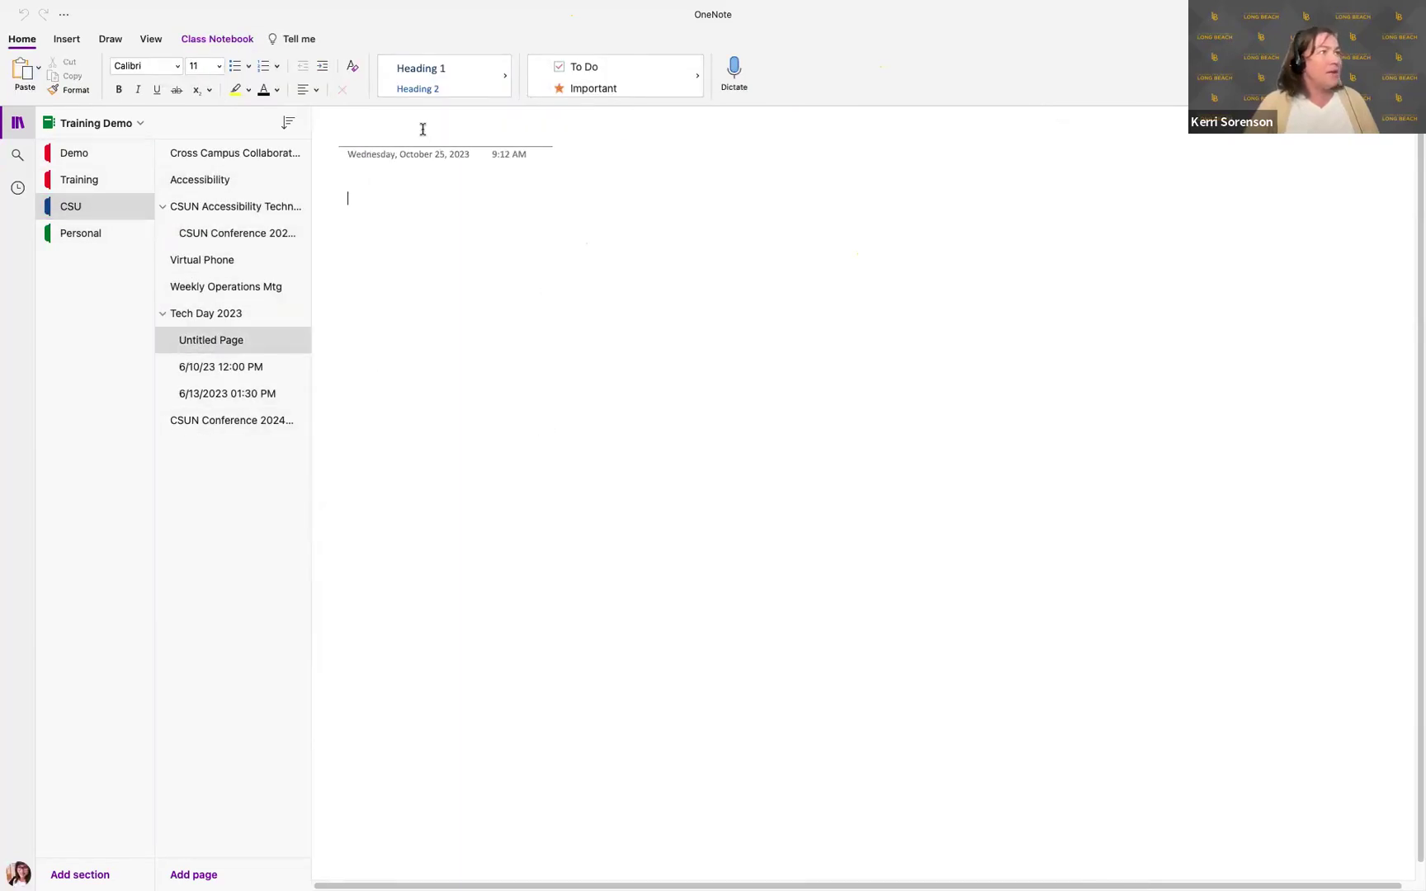
mouse_move(57, 8)
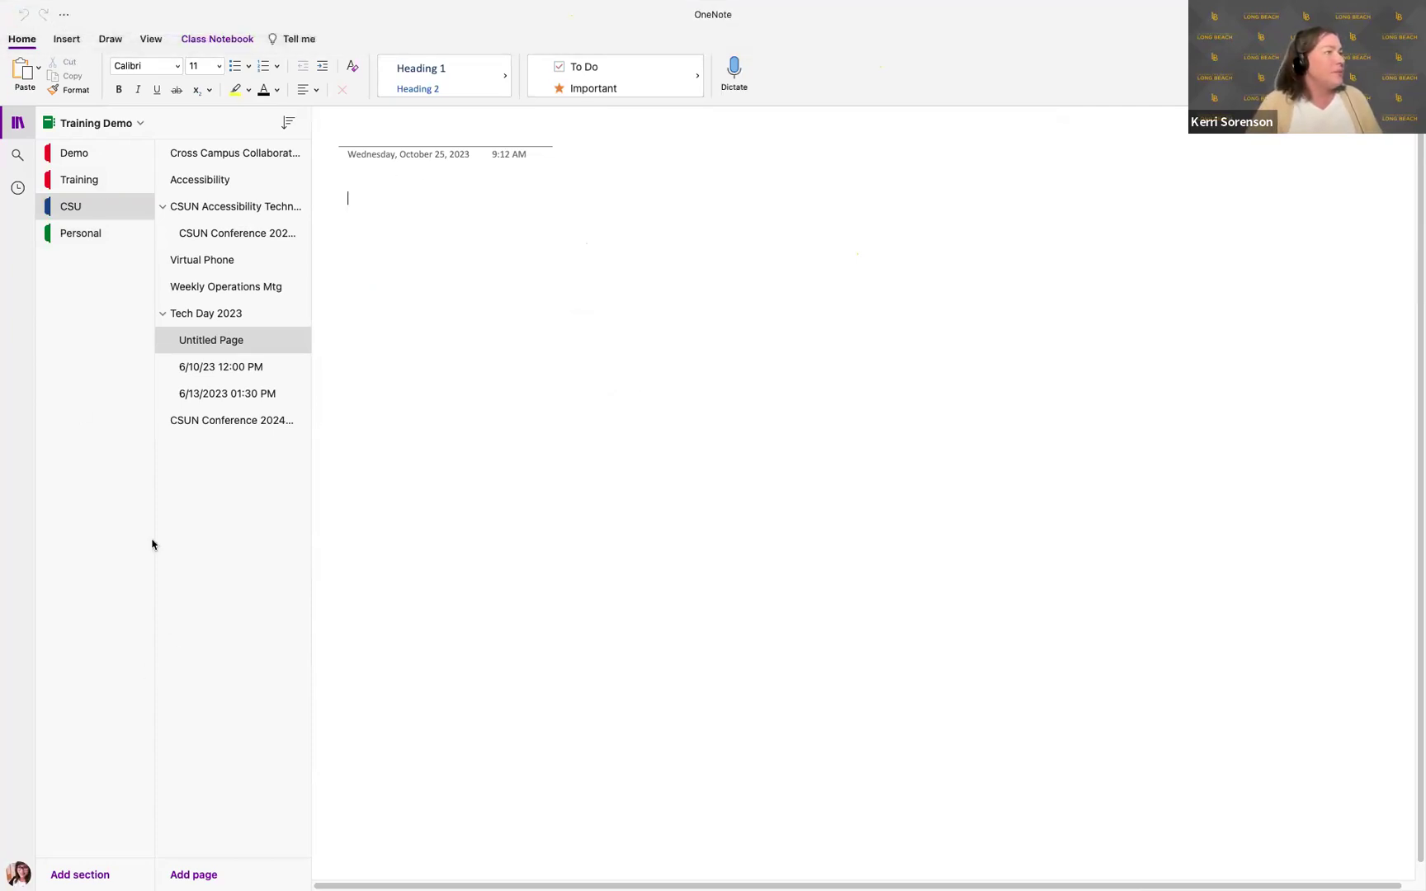
left_click(70, 42)
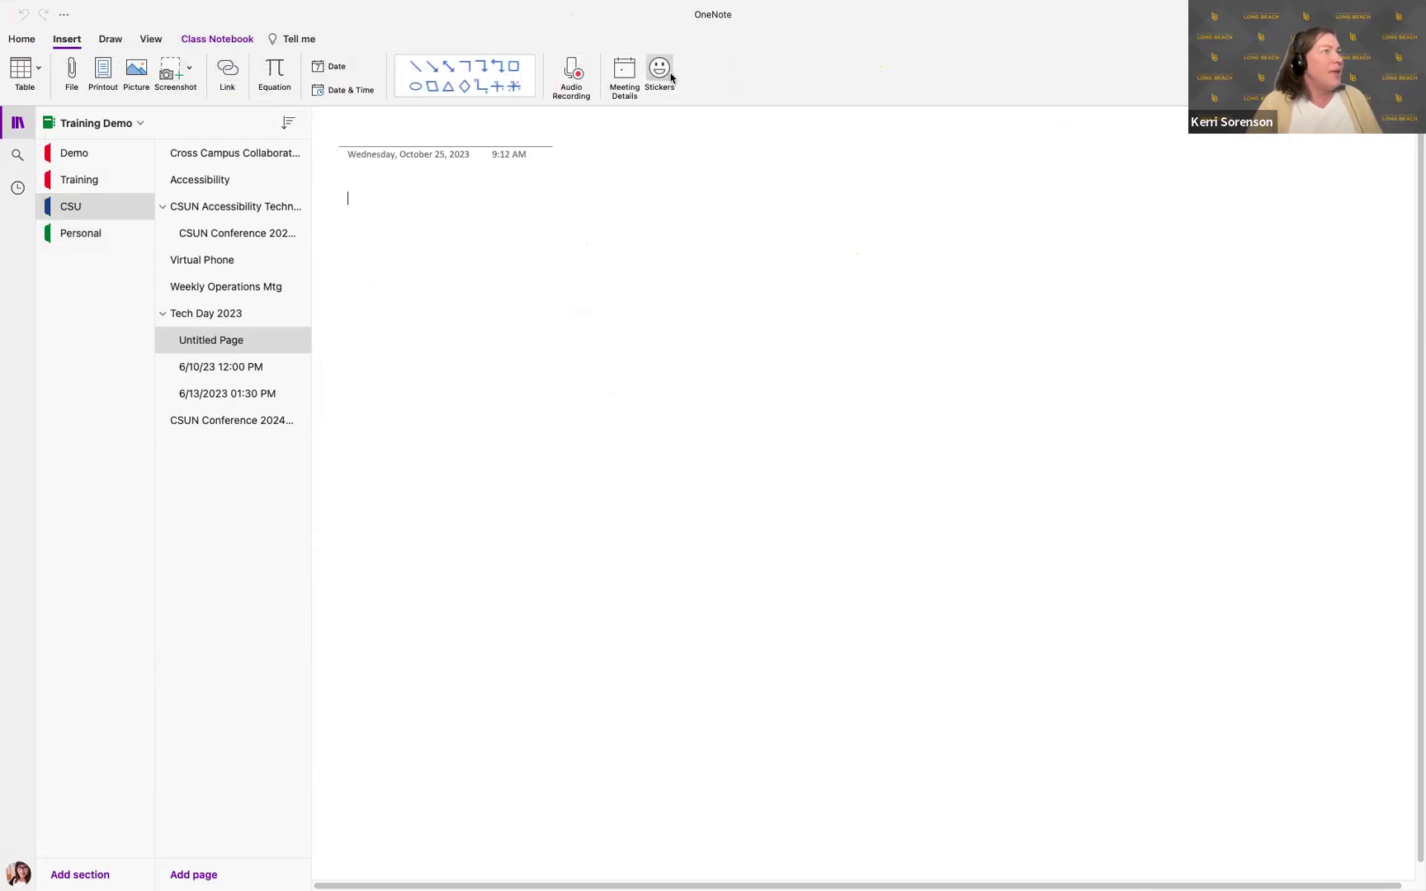
left_click(624, 71)
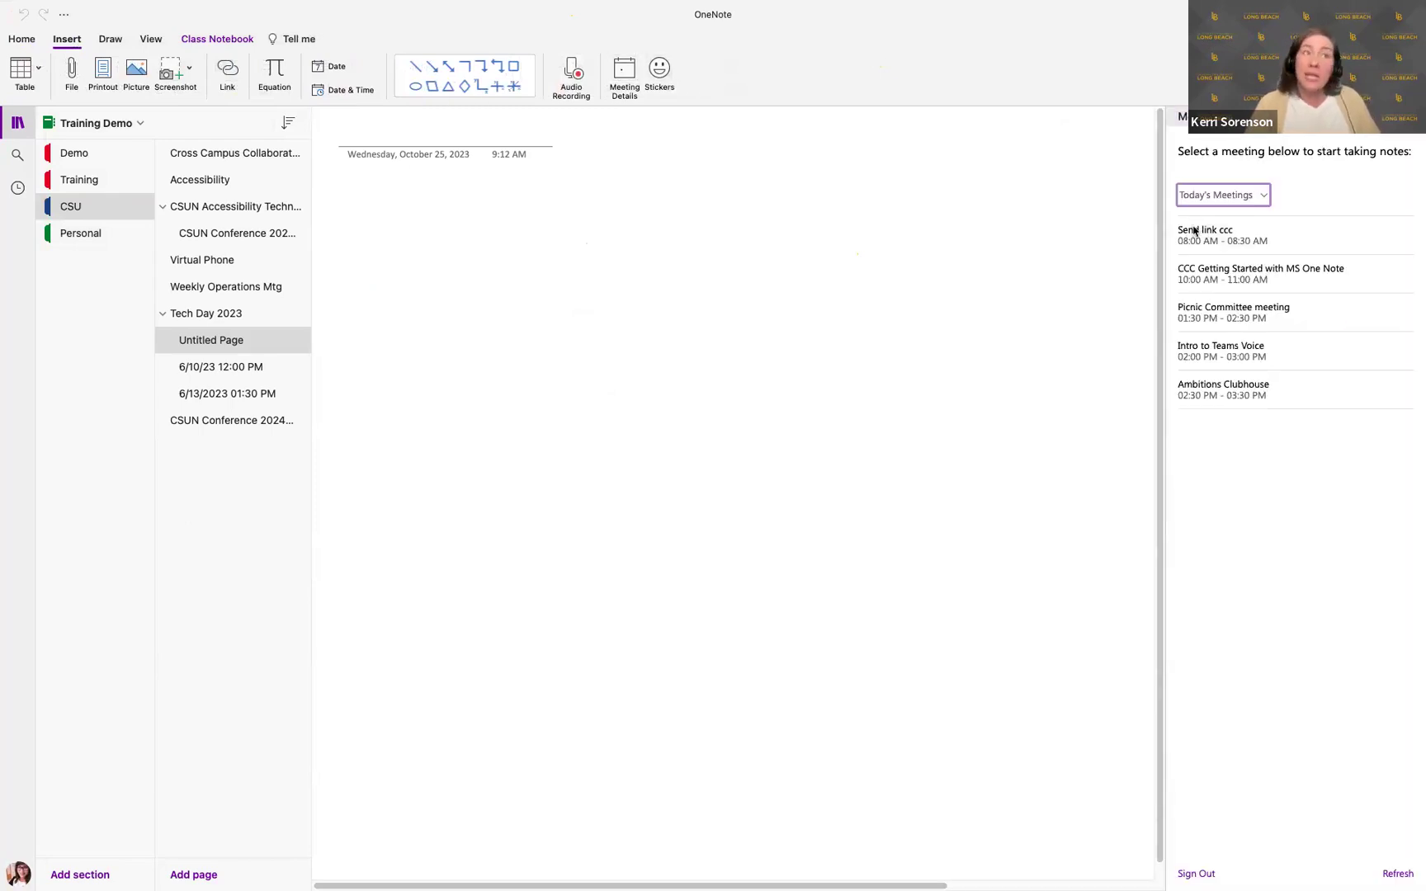
left_click(1198, 314)
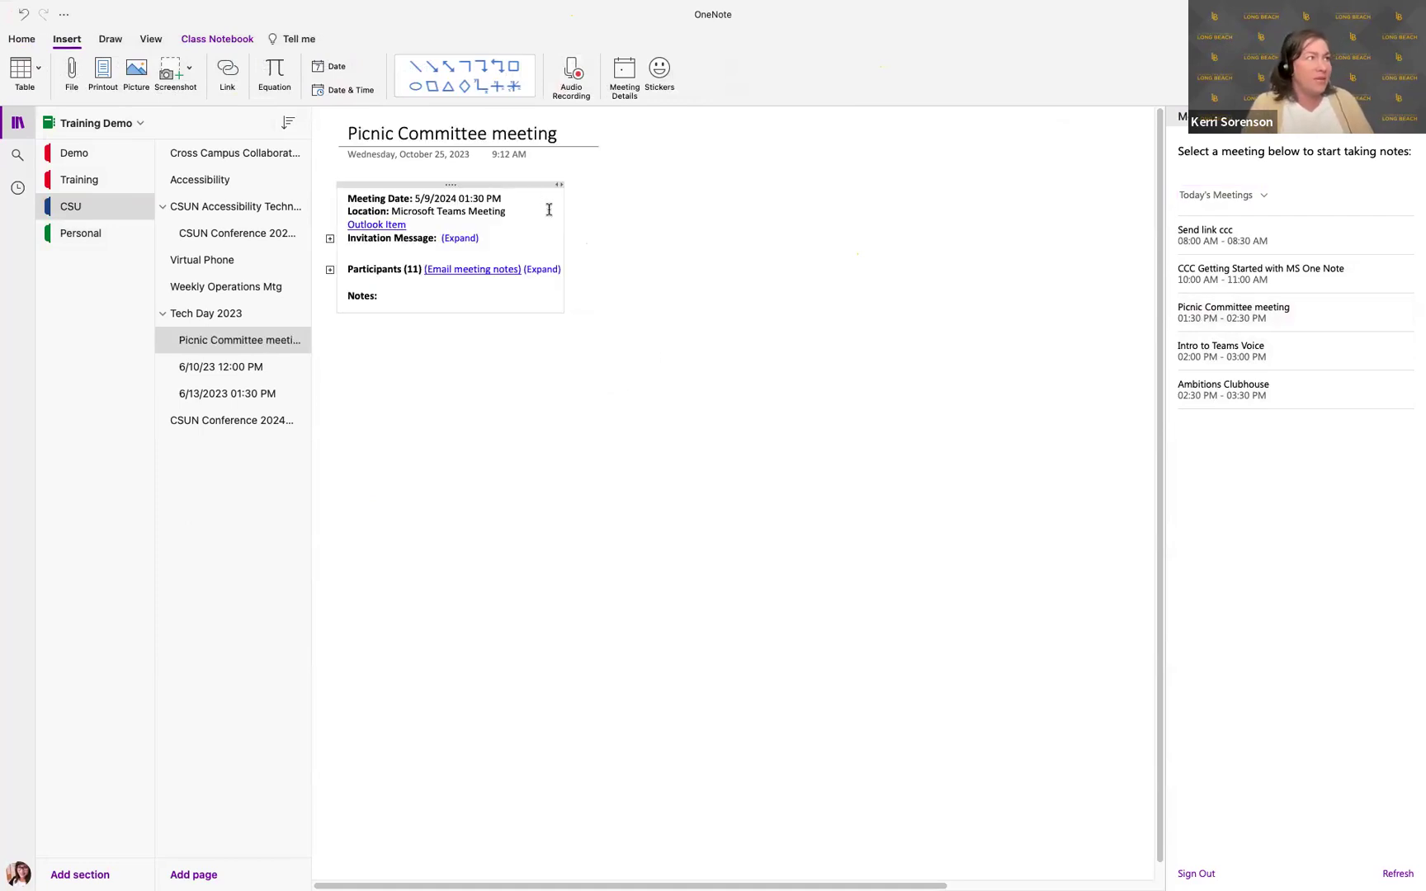
Enter a line of placeholder text below the Notes heading of the meeting page and delete it again.
left_click(364, 391)
type("Dfjdzflsfjkdlfkdfjfl ;kadf fjdsklf jdslfkaj")
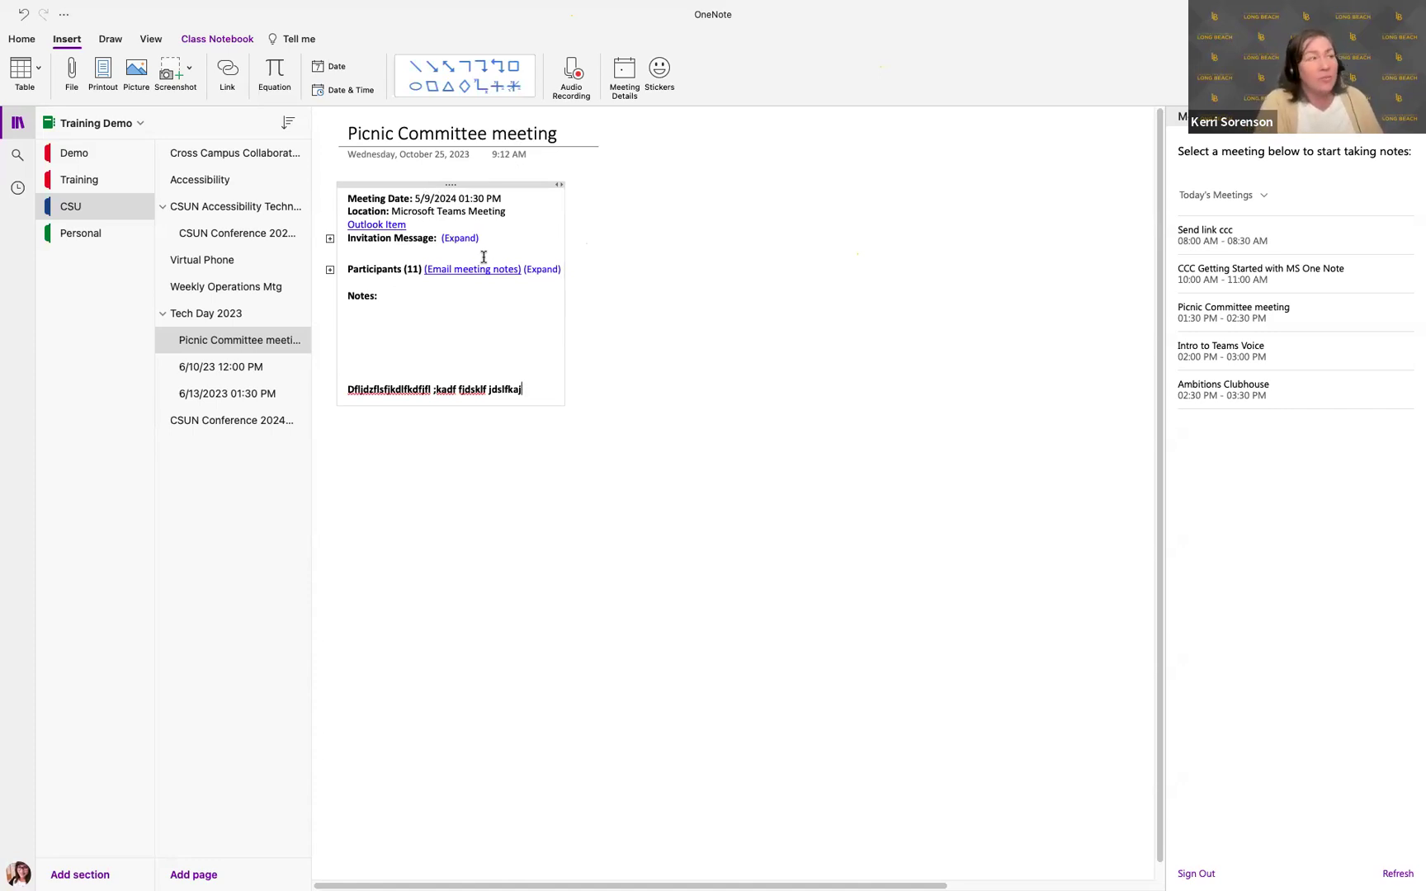
triple_click(369, 388)
key("BackSpace")
key("BackSpace")
key("BackSpace")
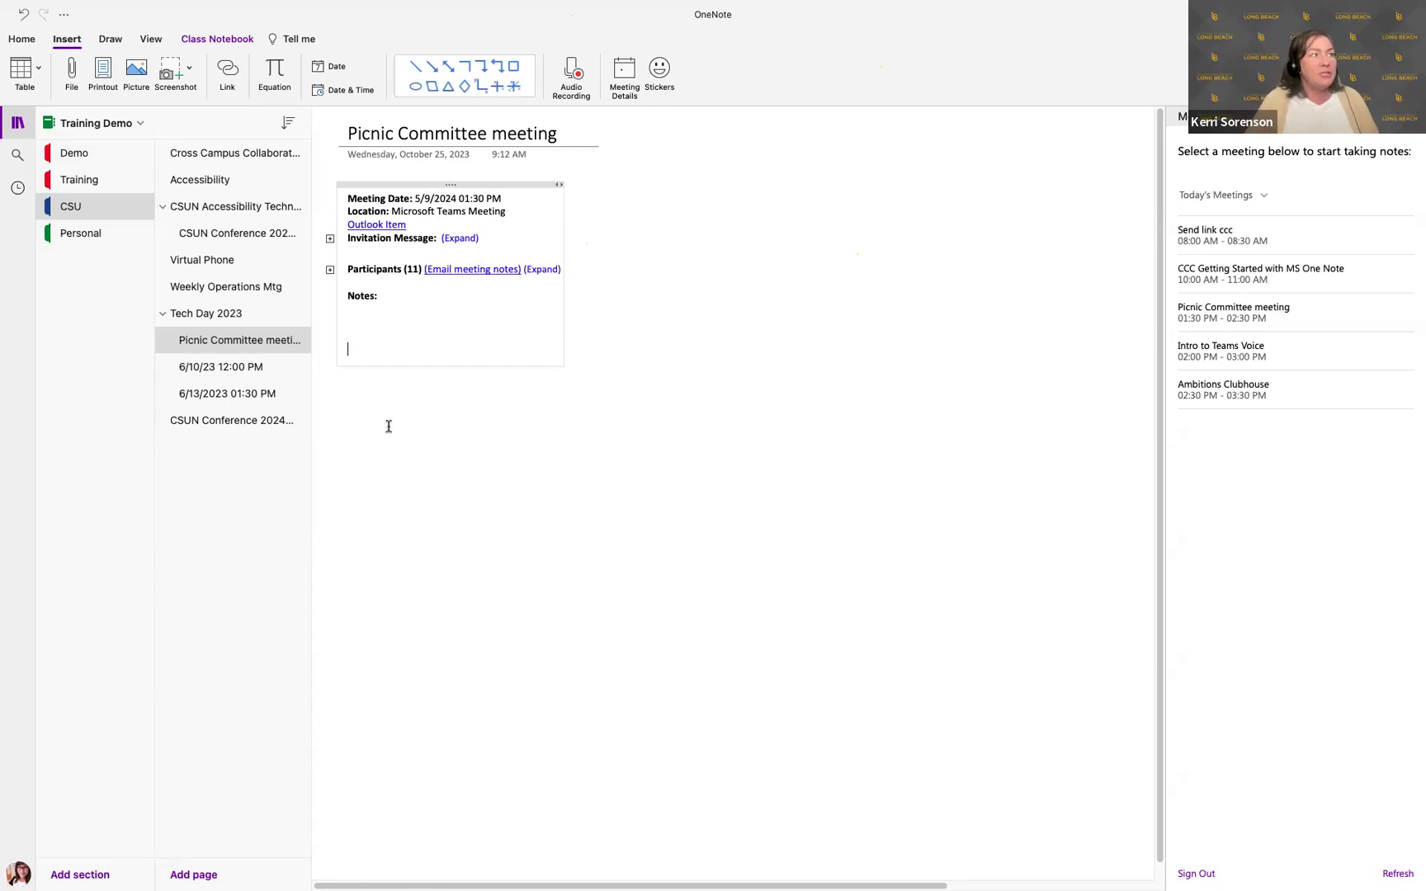
key("BackSpace")
left_click(382, 385)
left_click(395, 456)
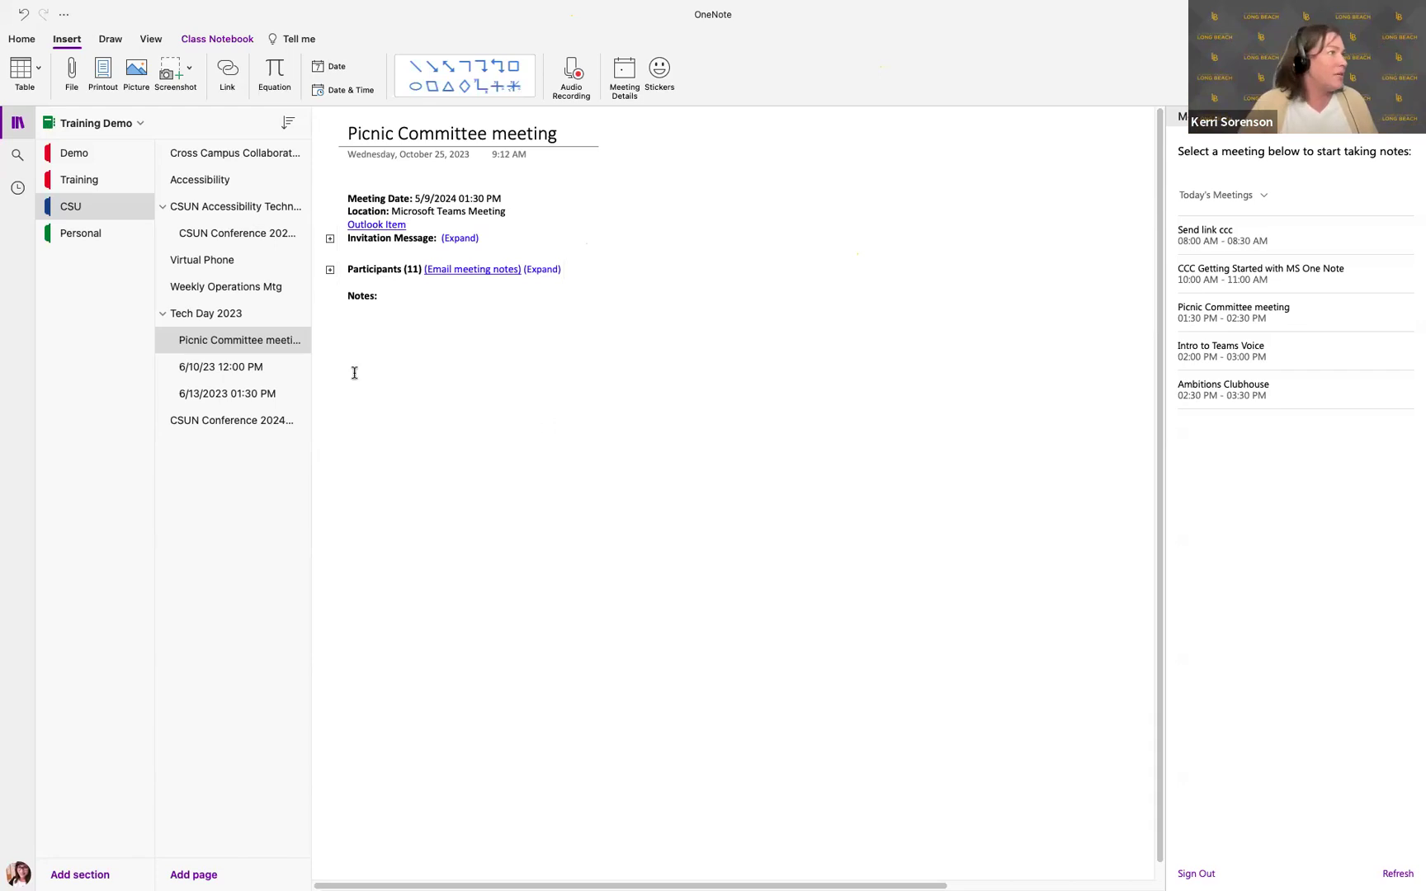
Insert the Fruit Crew sticker of the black bird beside a potted fruit tree below the bullet list on the Demo section's Insert Ribbon page.
left_click(83, 151)
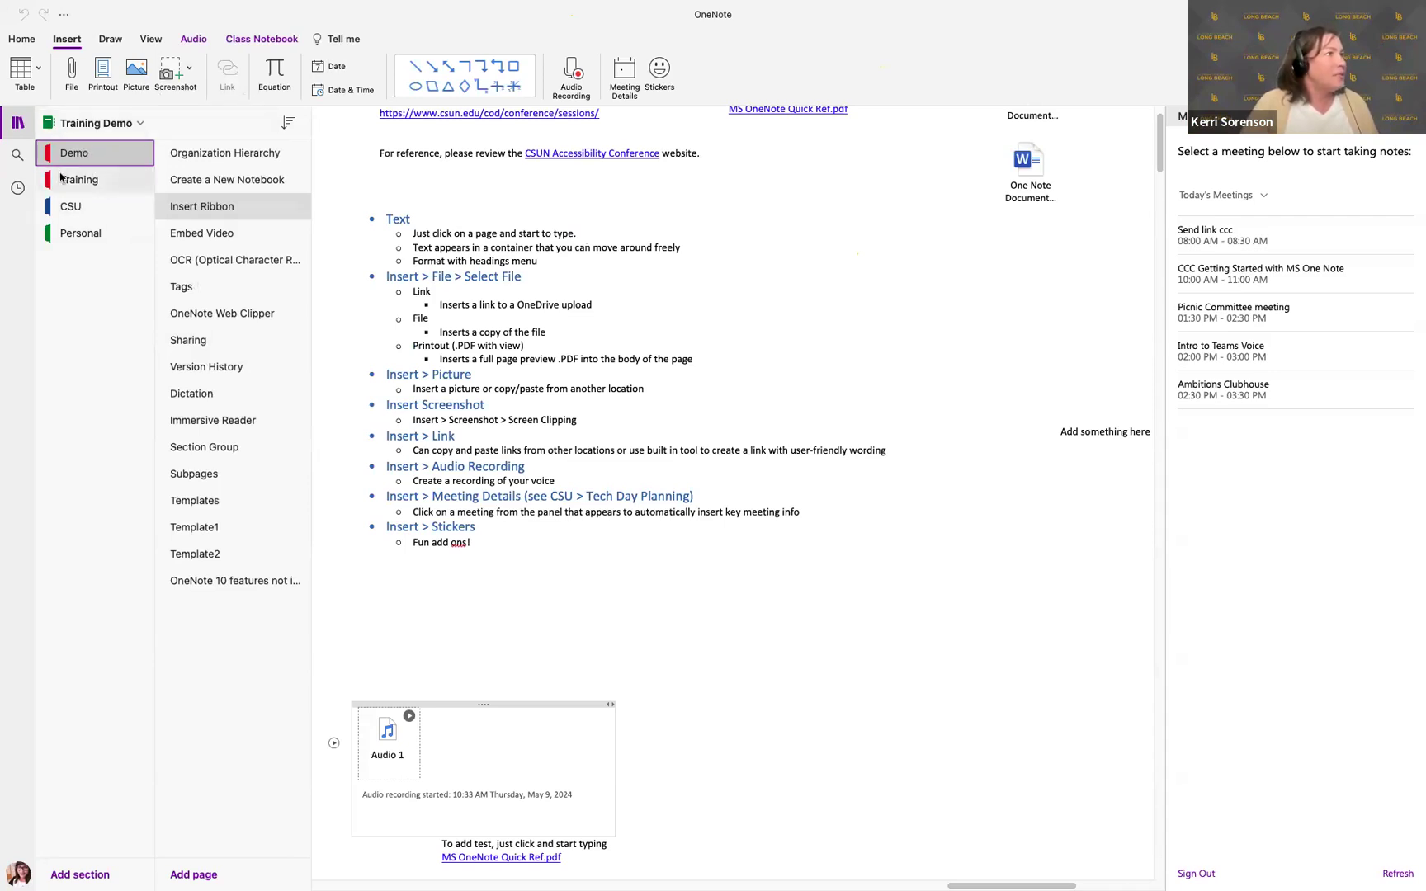
left_click(534, 600)
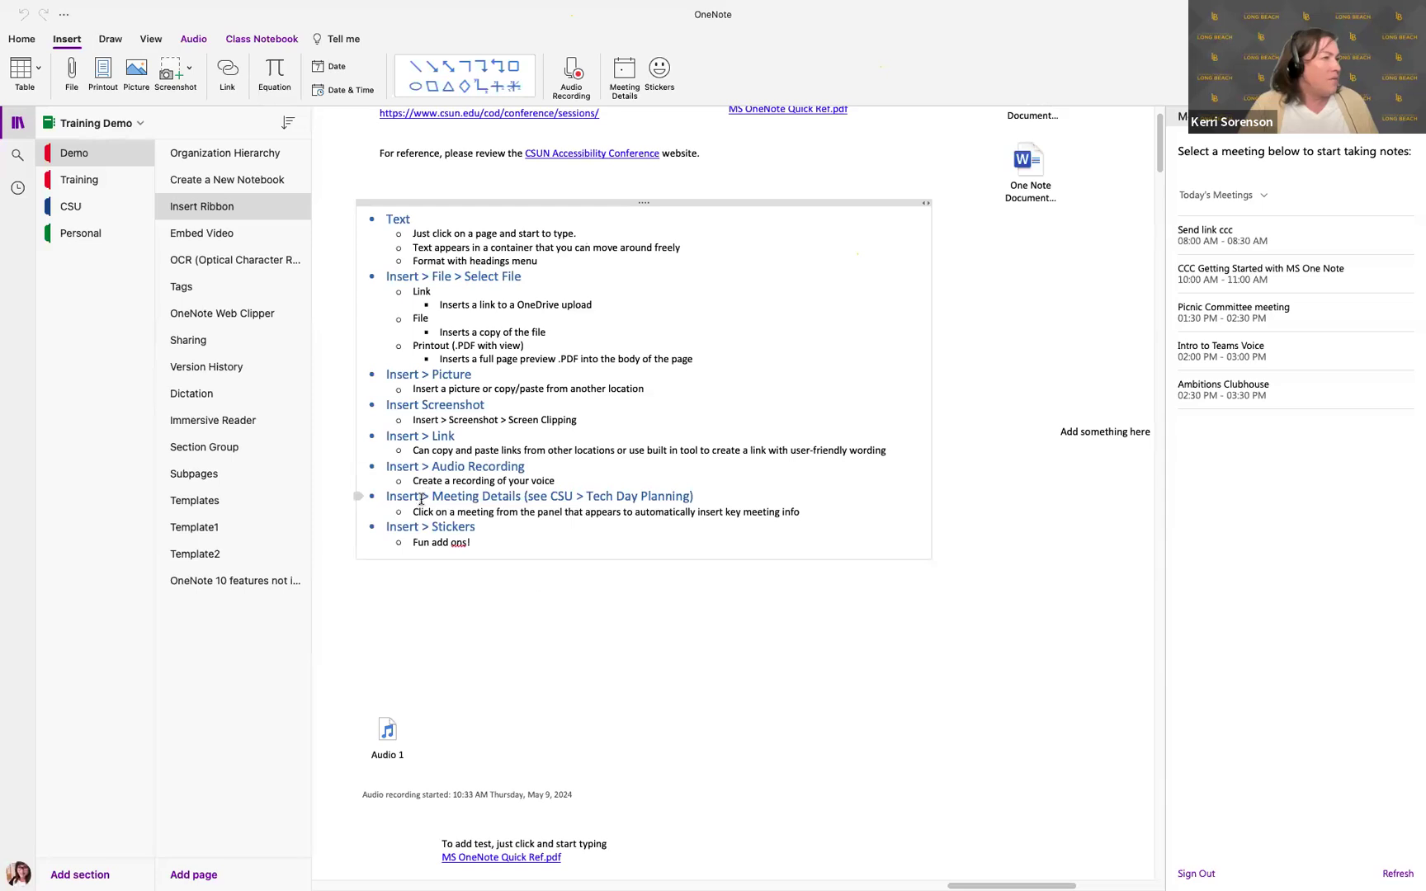
left_click(404, 599)
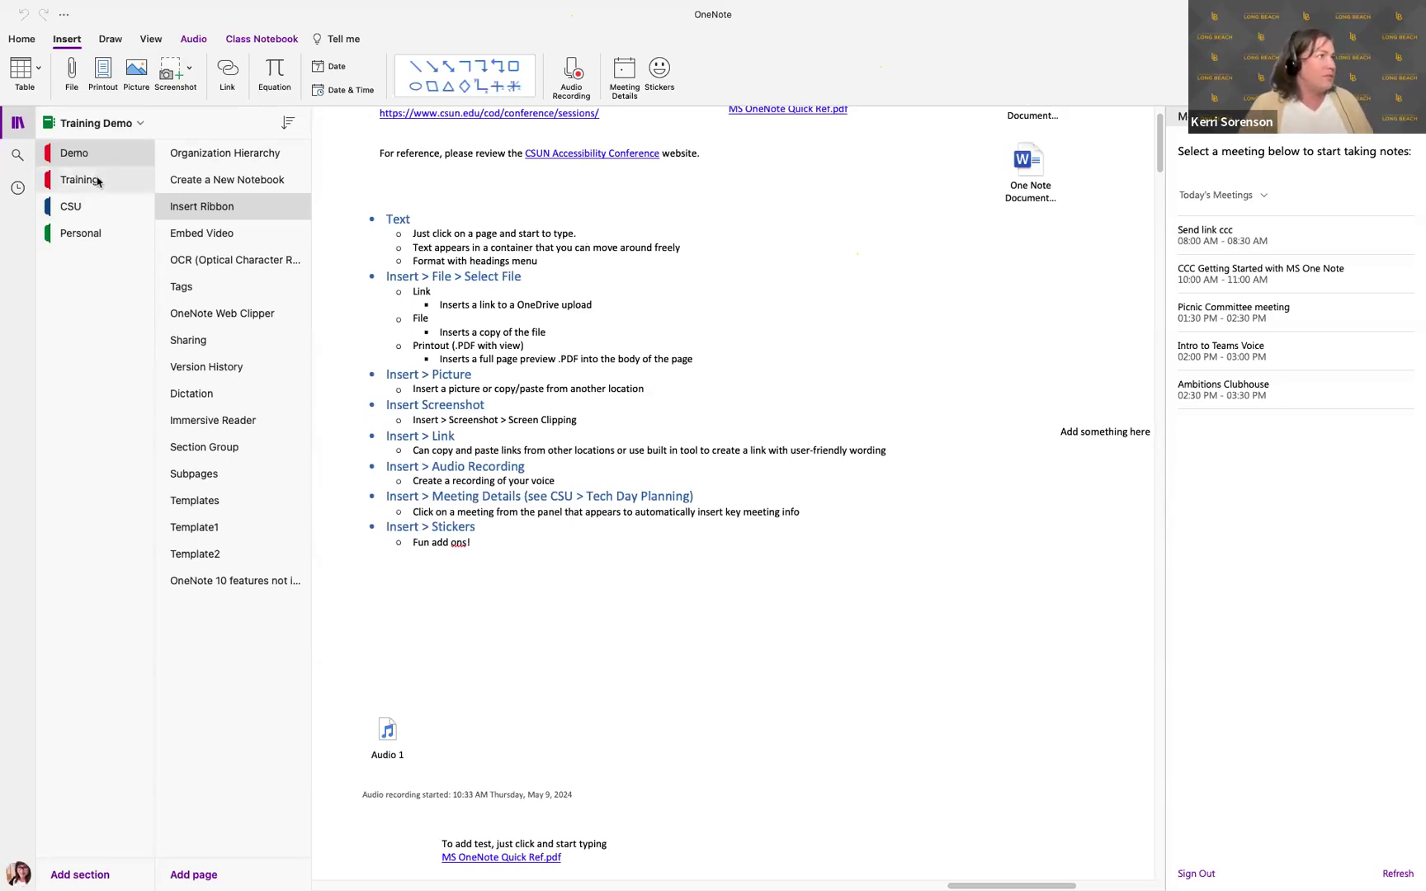
left_click(659, 73)
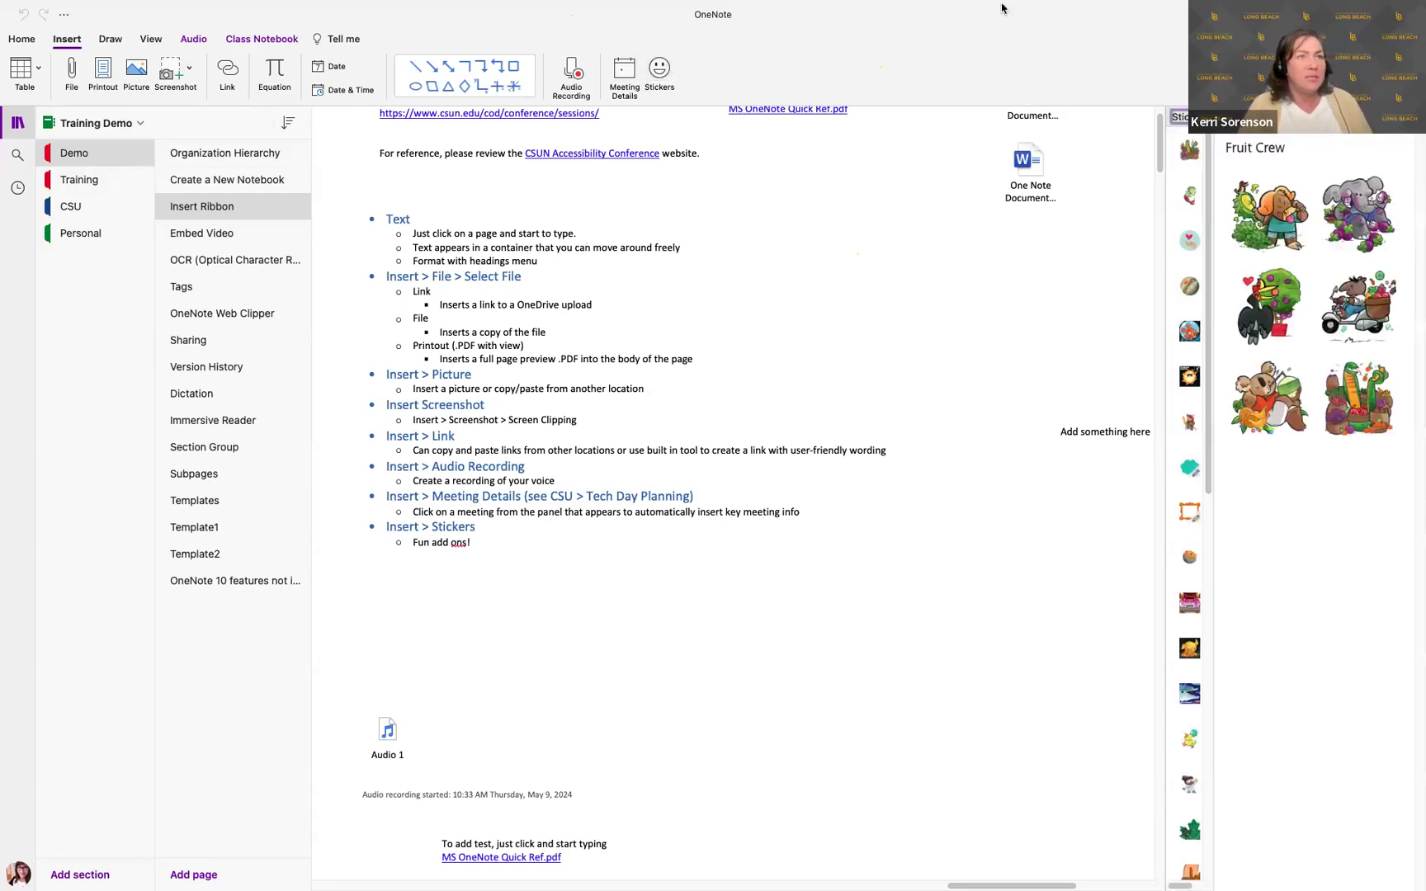
left_click(1269, 295)
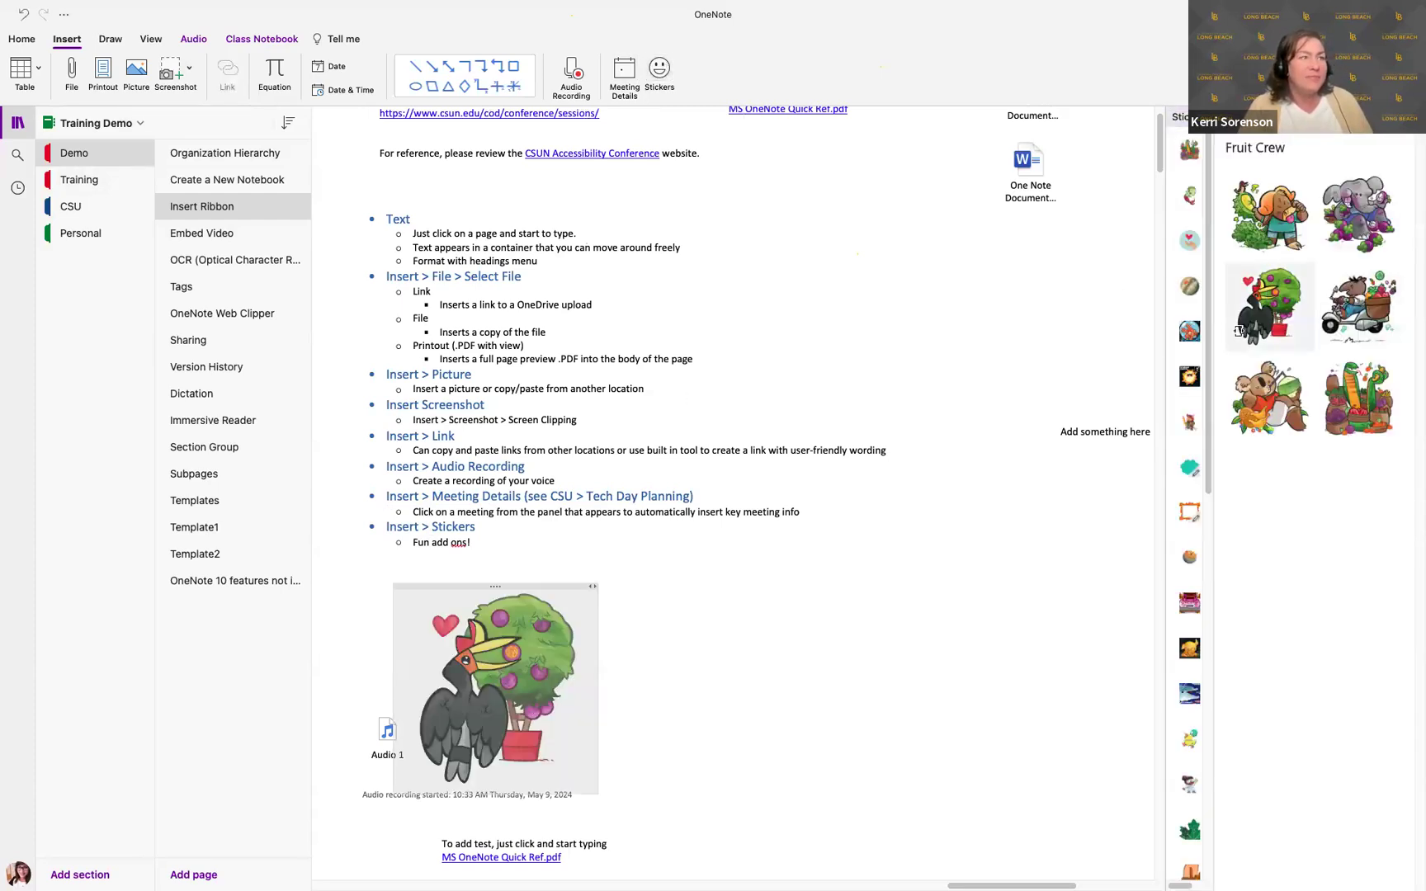
left_click(760, 651)
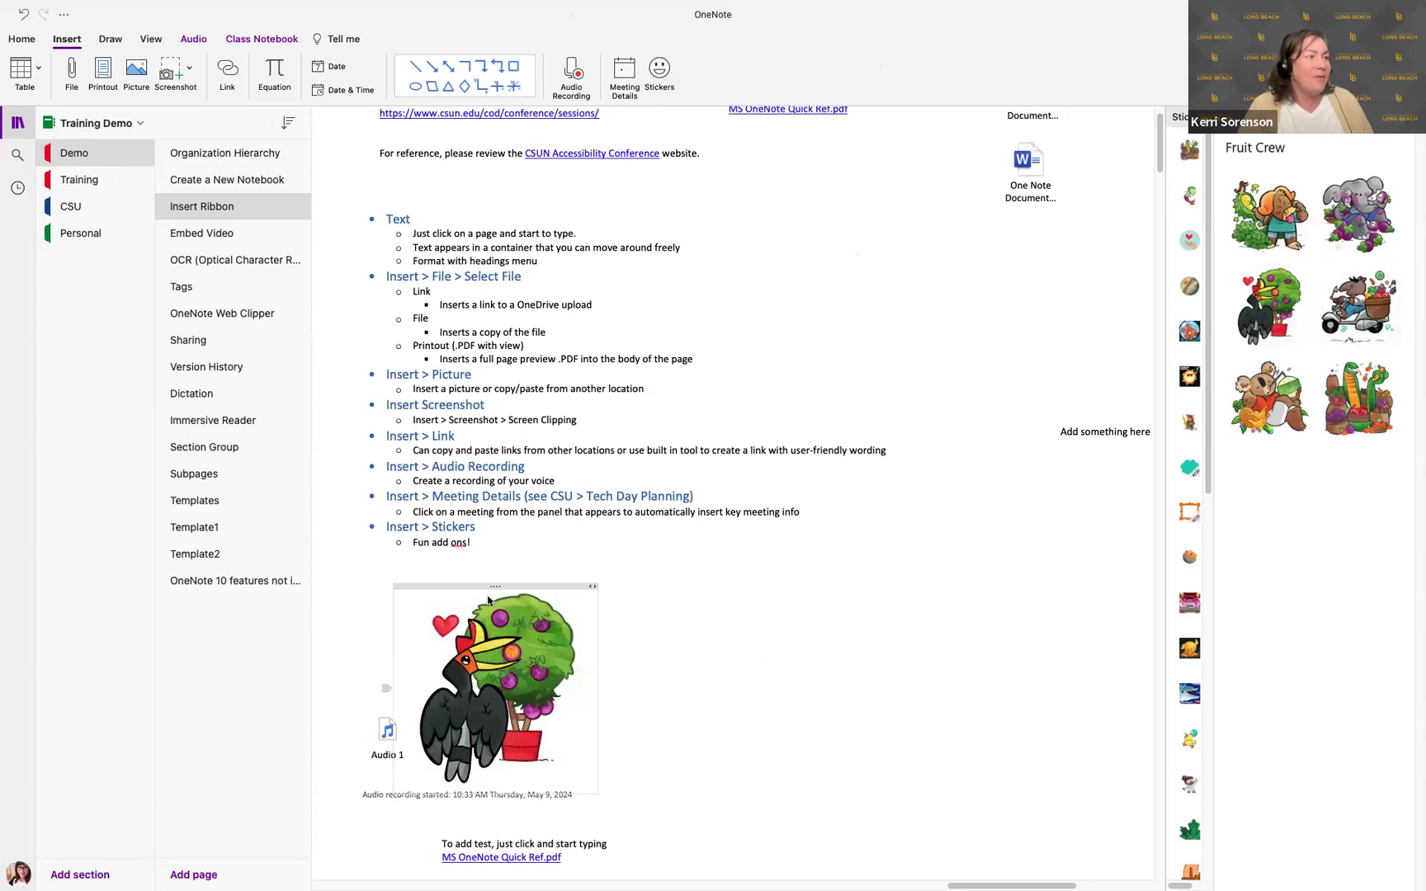
Move the bird sticker away from the audio recording to the empty area to the right of the Insert > Stickers bullet.
left_click_drag(477, 586, 982, 590)
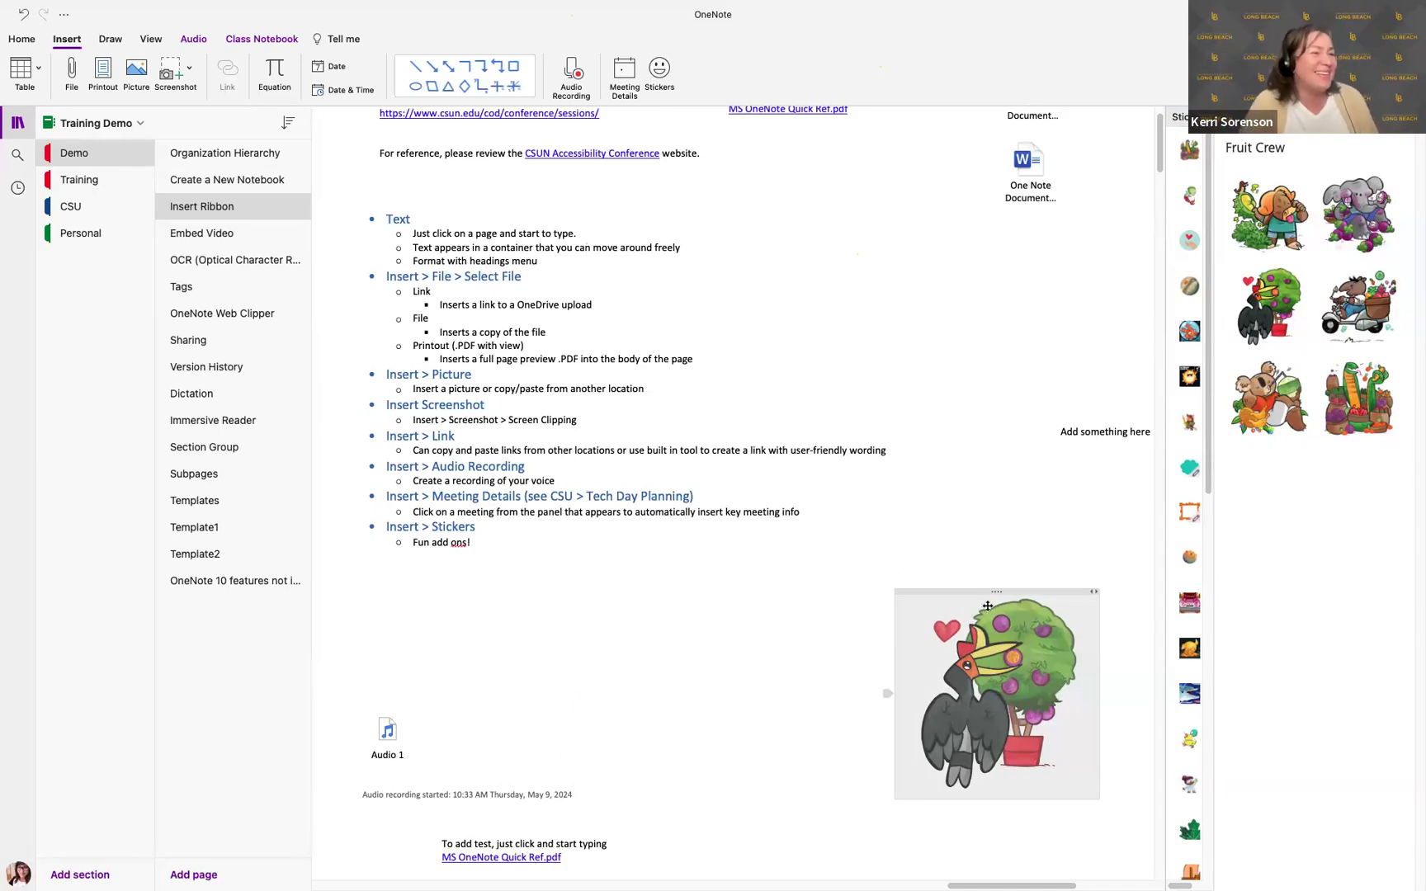
left_click_drag(956, 594, 969, 534)
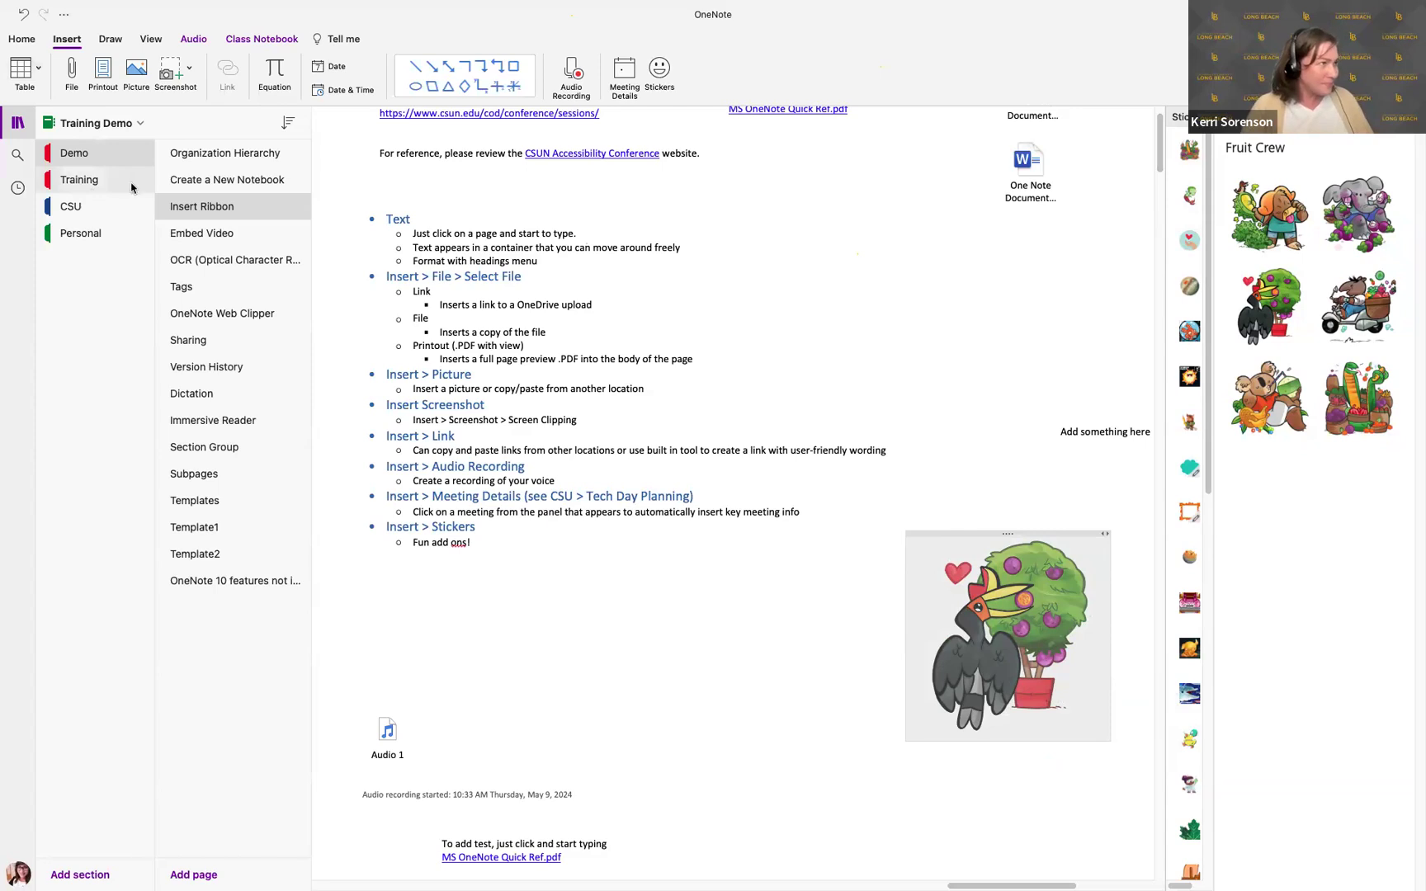
left_click(531, 617)
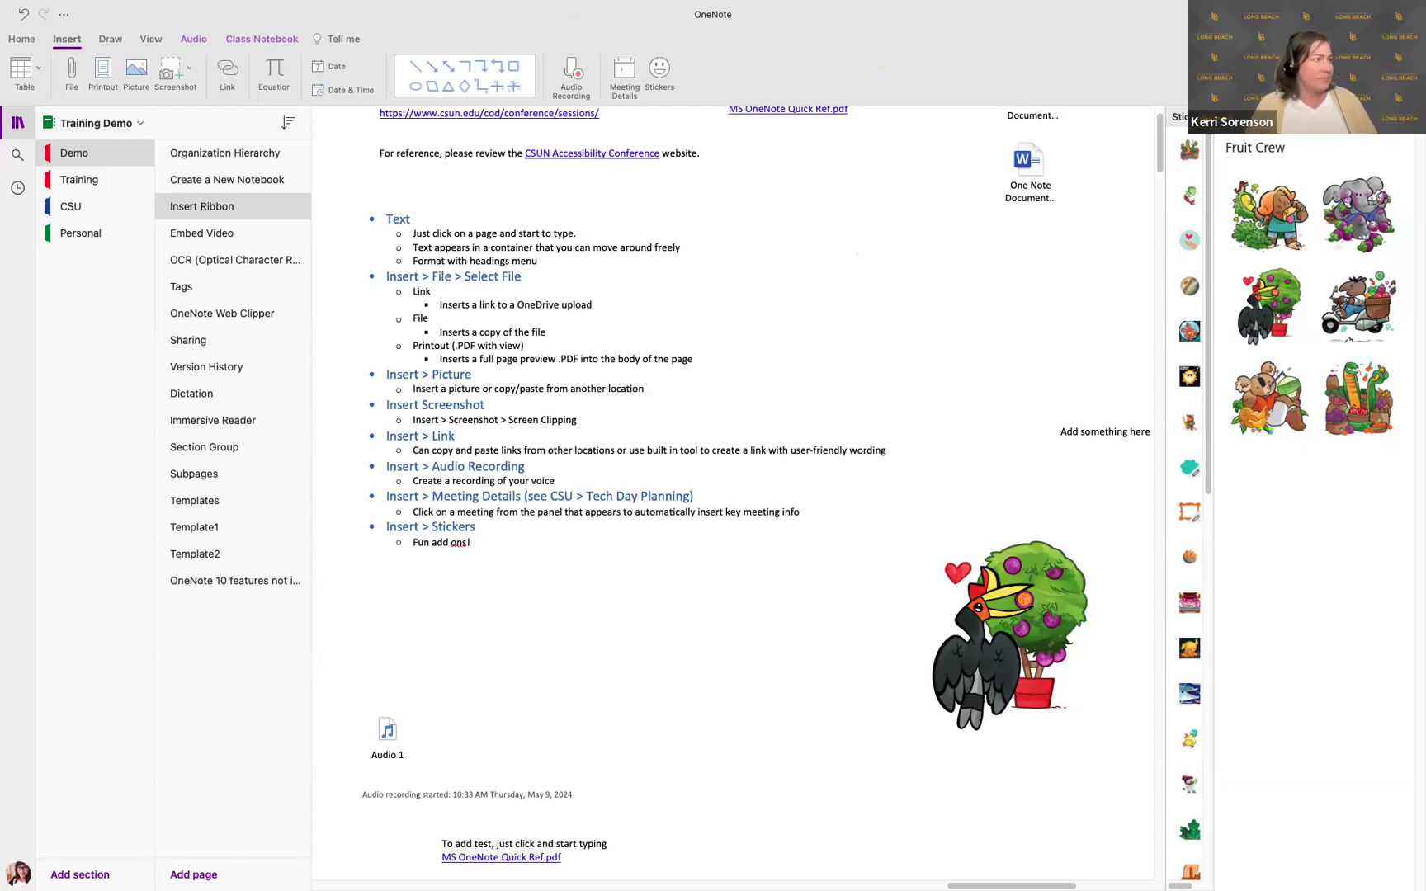
Open the Embed Video page in the Demo section and close the sticker gallery.
scroll(452, 664, "down", 1)
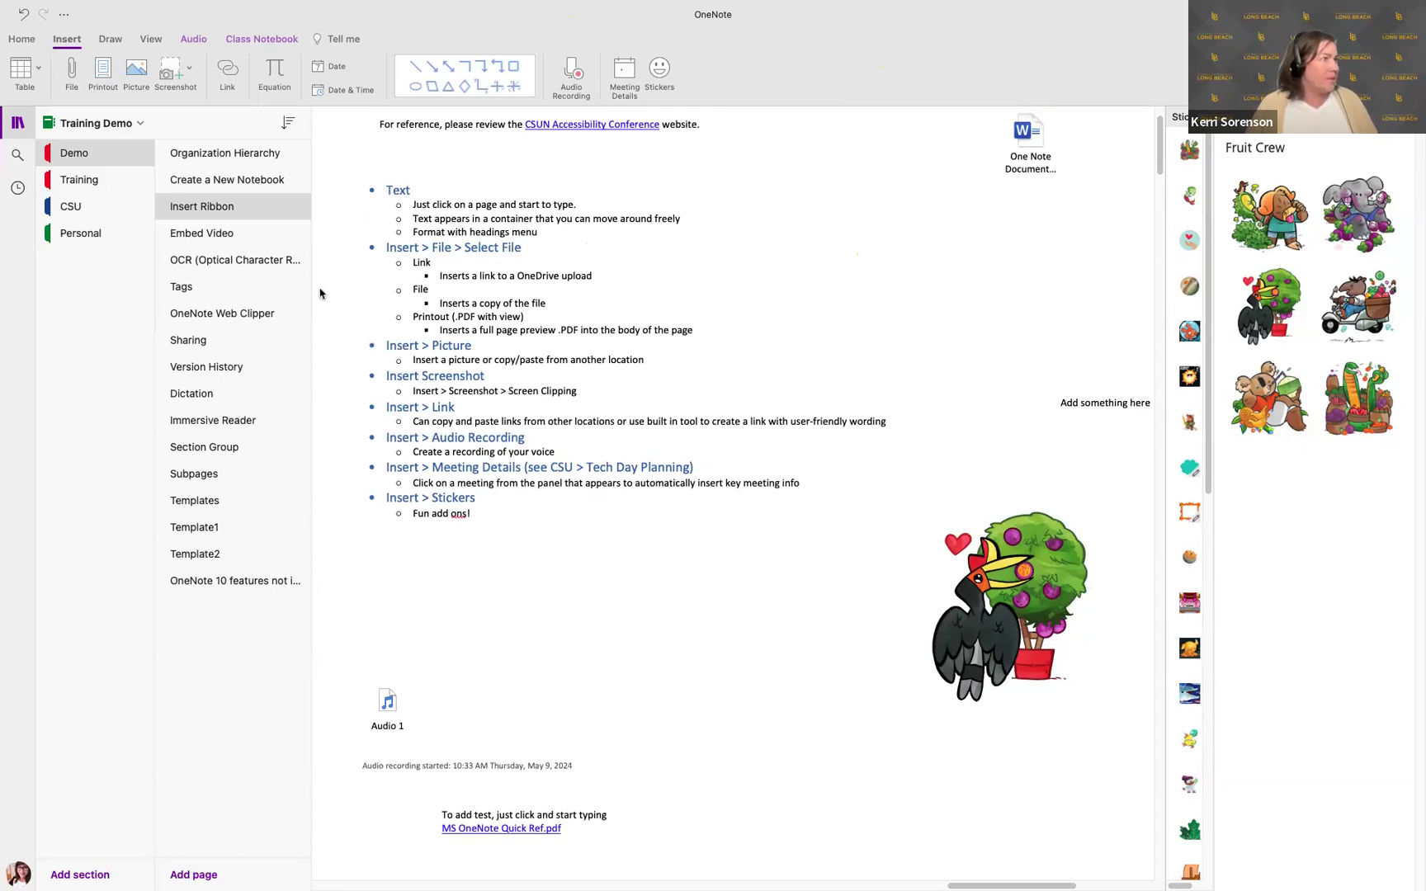
left_click(231, 236)
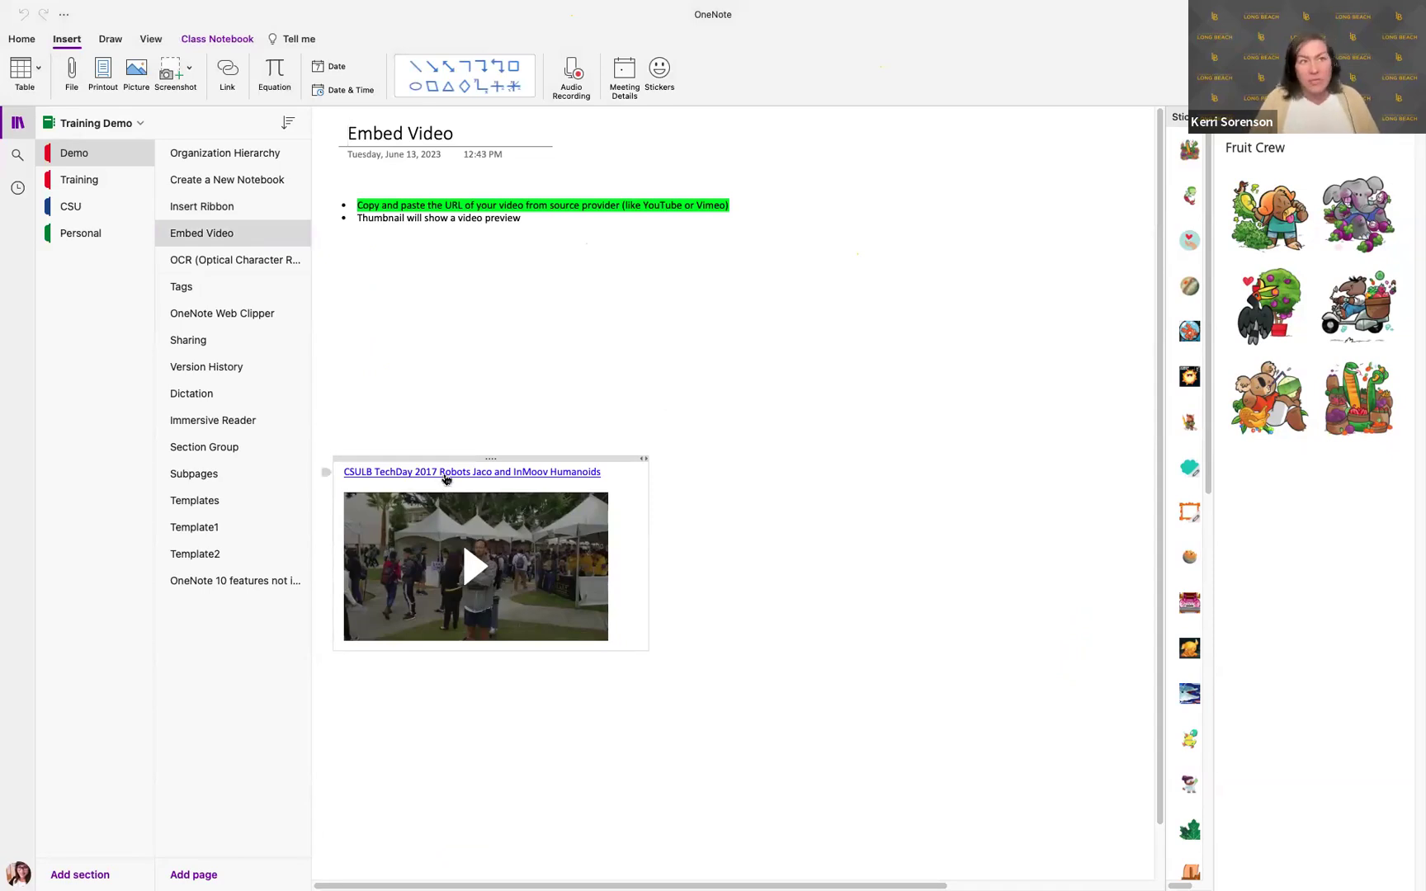
left_click(1408, 117)
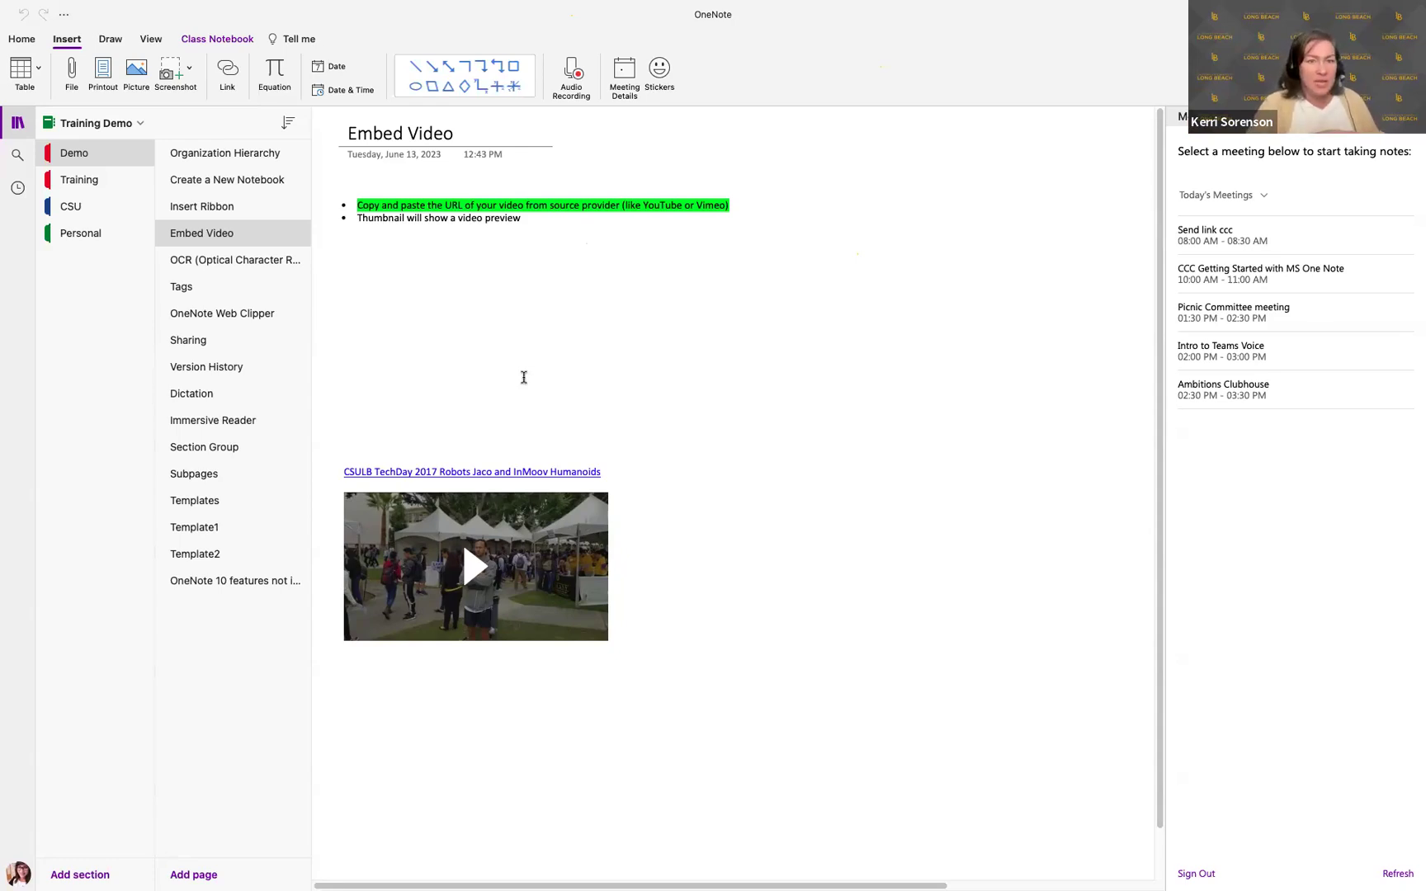
Delete the container holding the CSULB TechDay 2017 video and its link from the Embed Video page.
left_click(496, 319)
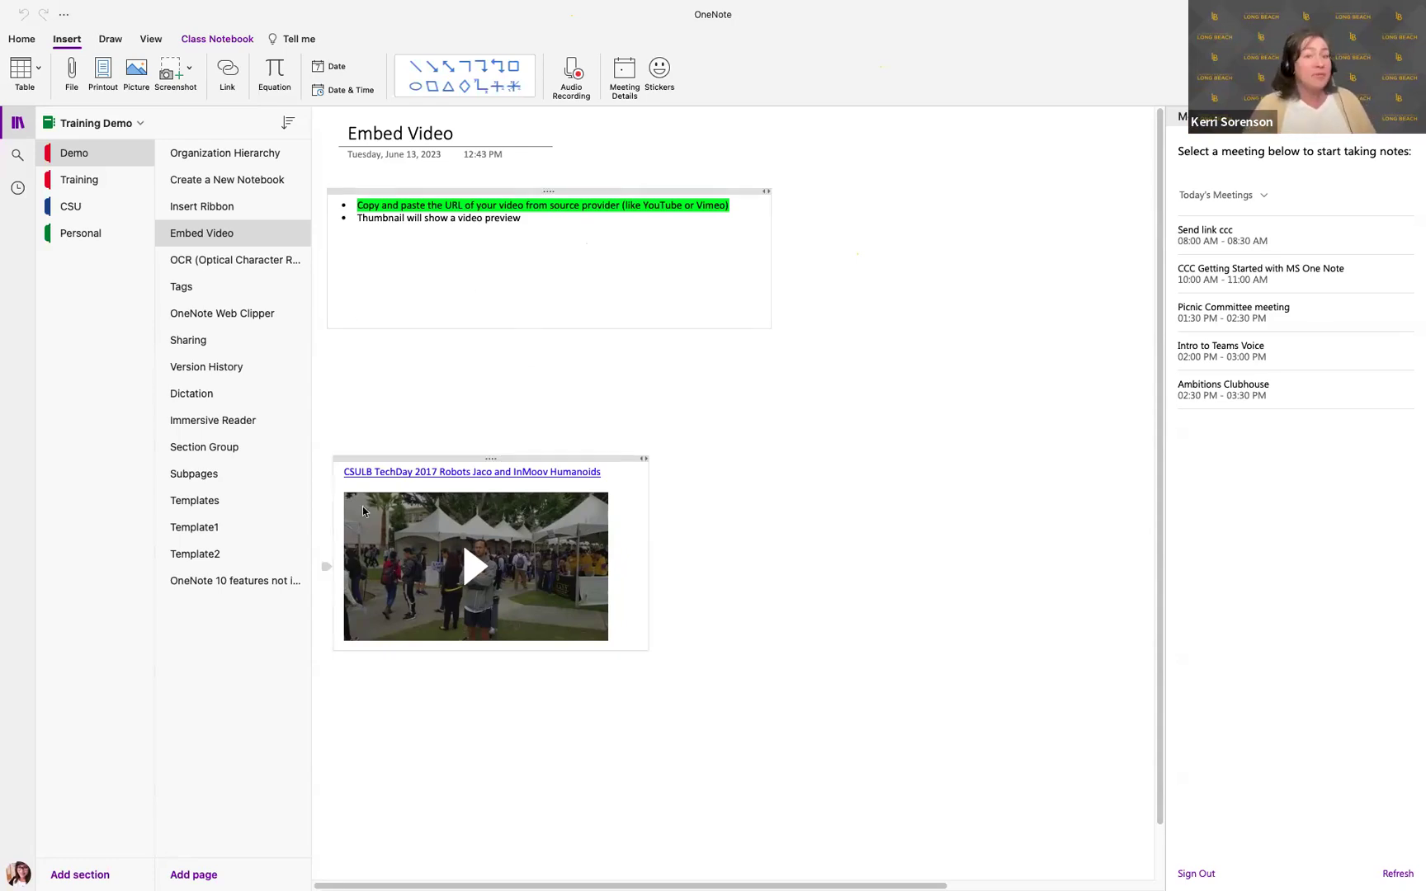
left_click(399, 401)
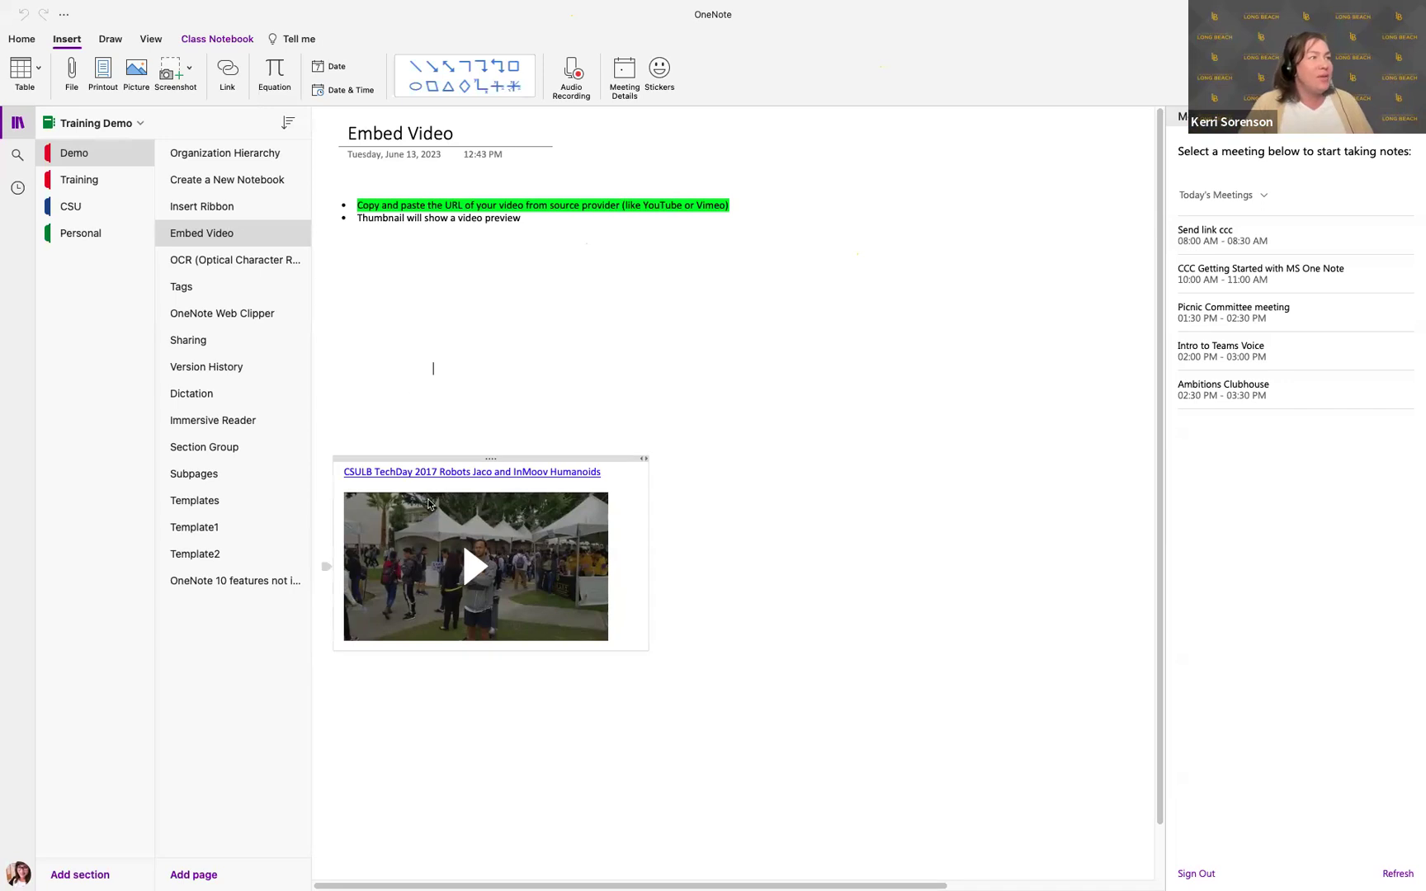
left_click(421, 457)
key("Delete")
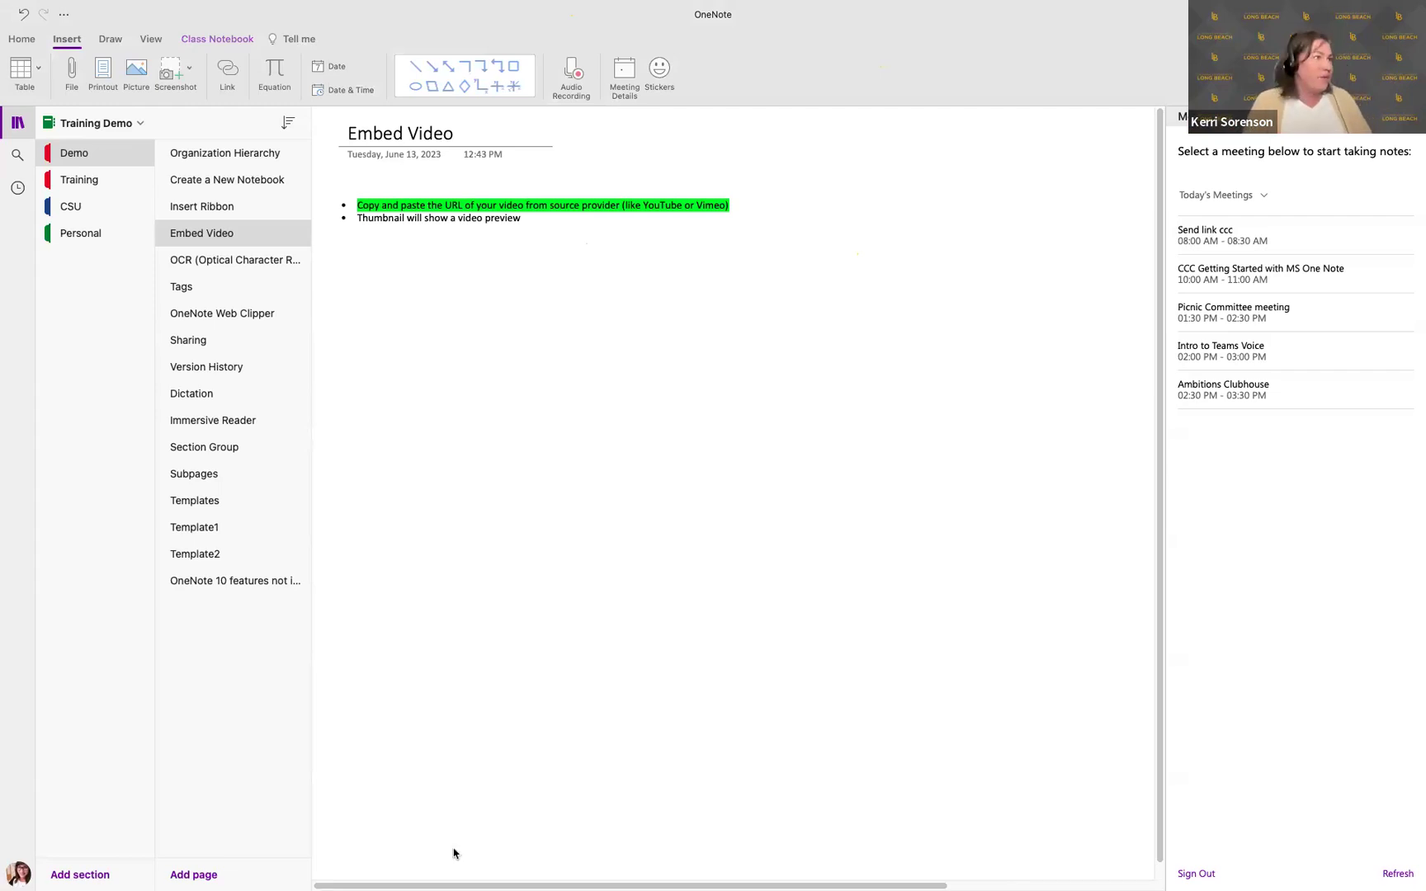
left_click(385, 312)
type("https://www.youtube.com/watch?v=w0bd04U_3gk")
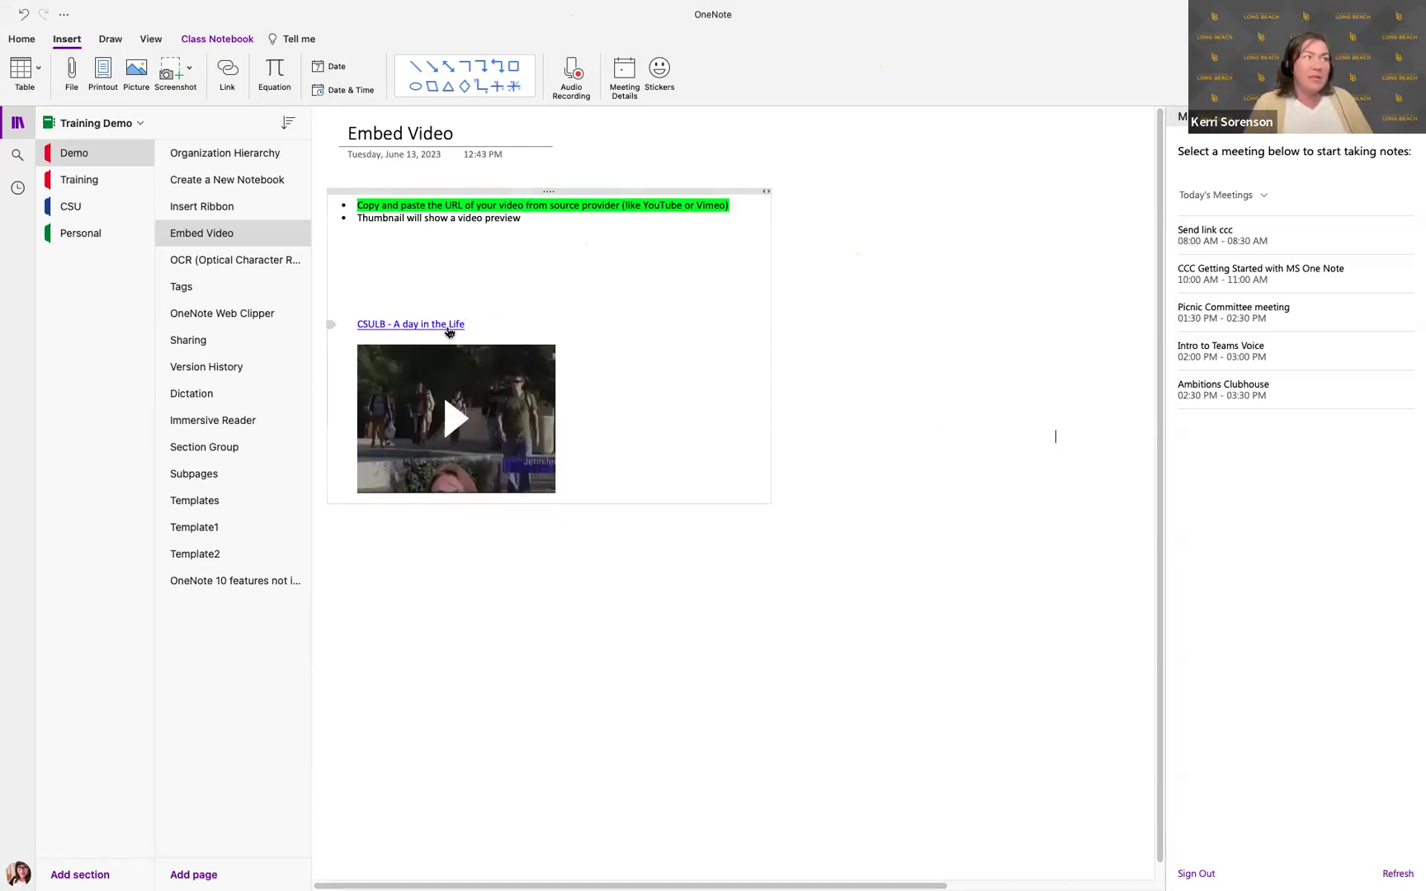
left_click(506, 791)
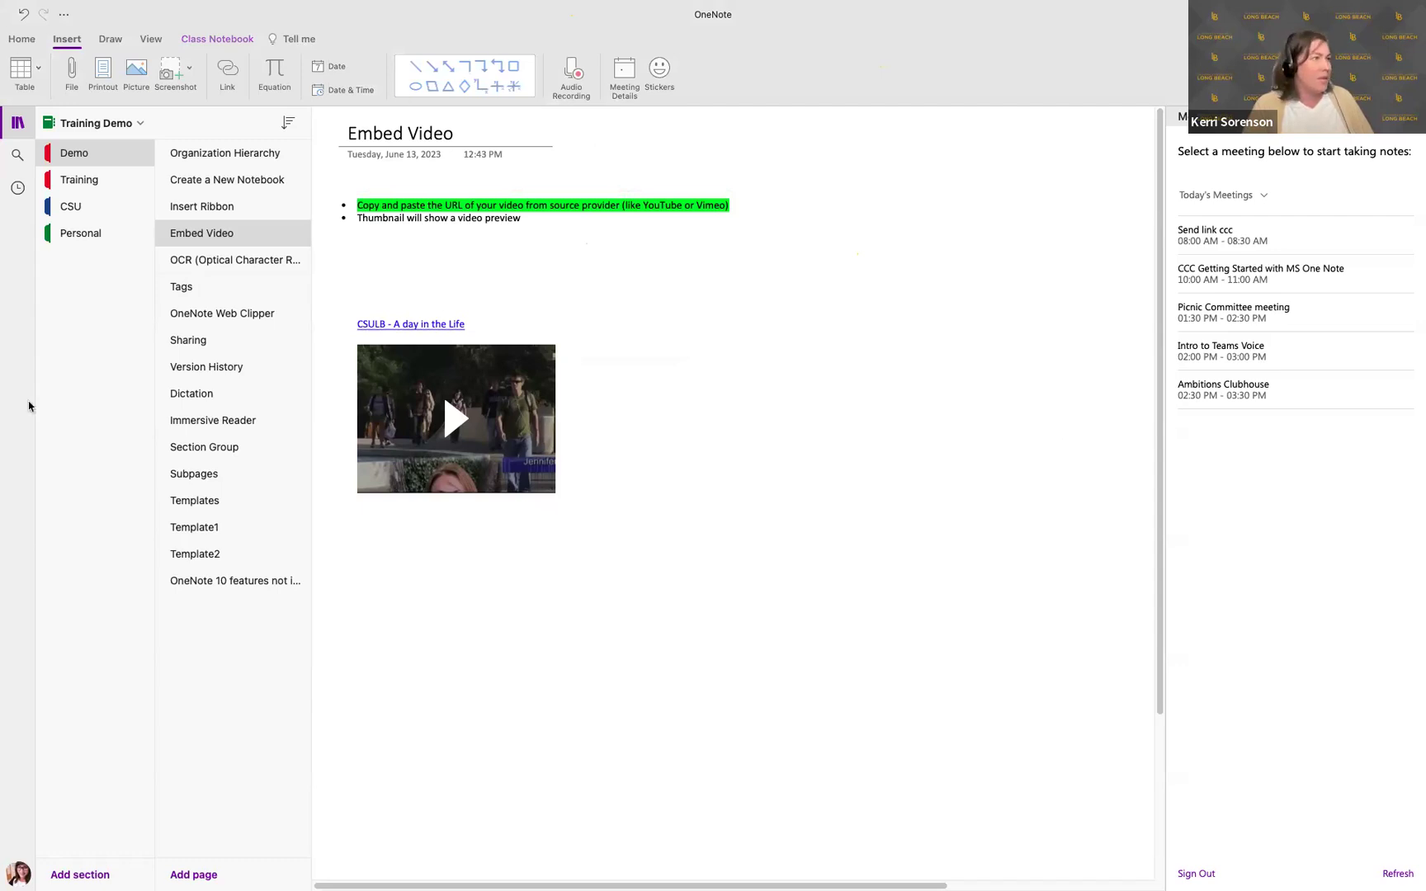
Play the embedded CSULB - A day in the Life video on the page and pause it.
left_click(802, 569)
left_click(454, 420)
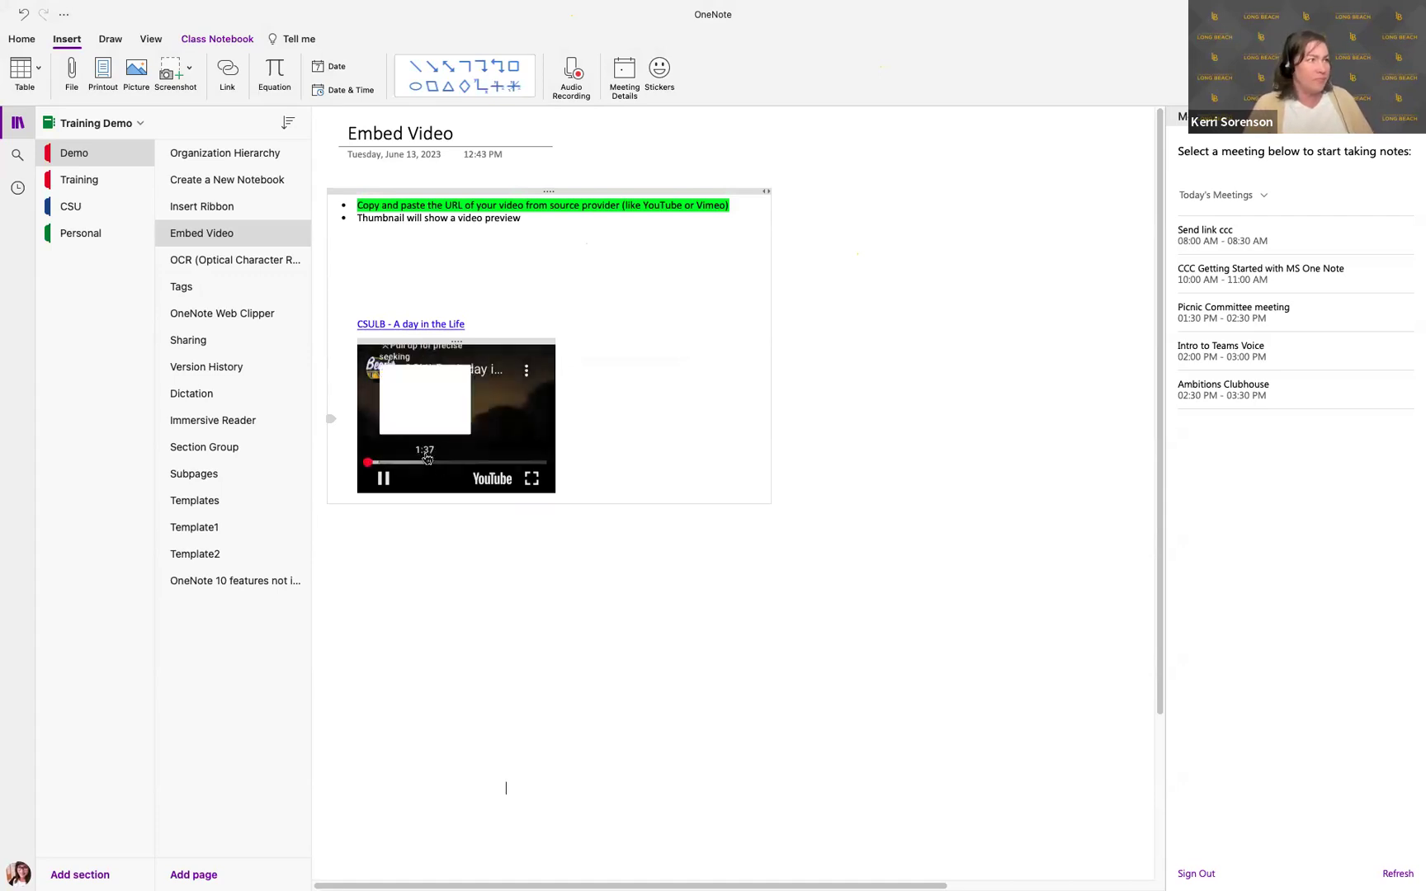
left_click(383, 480)
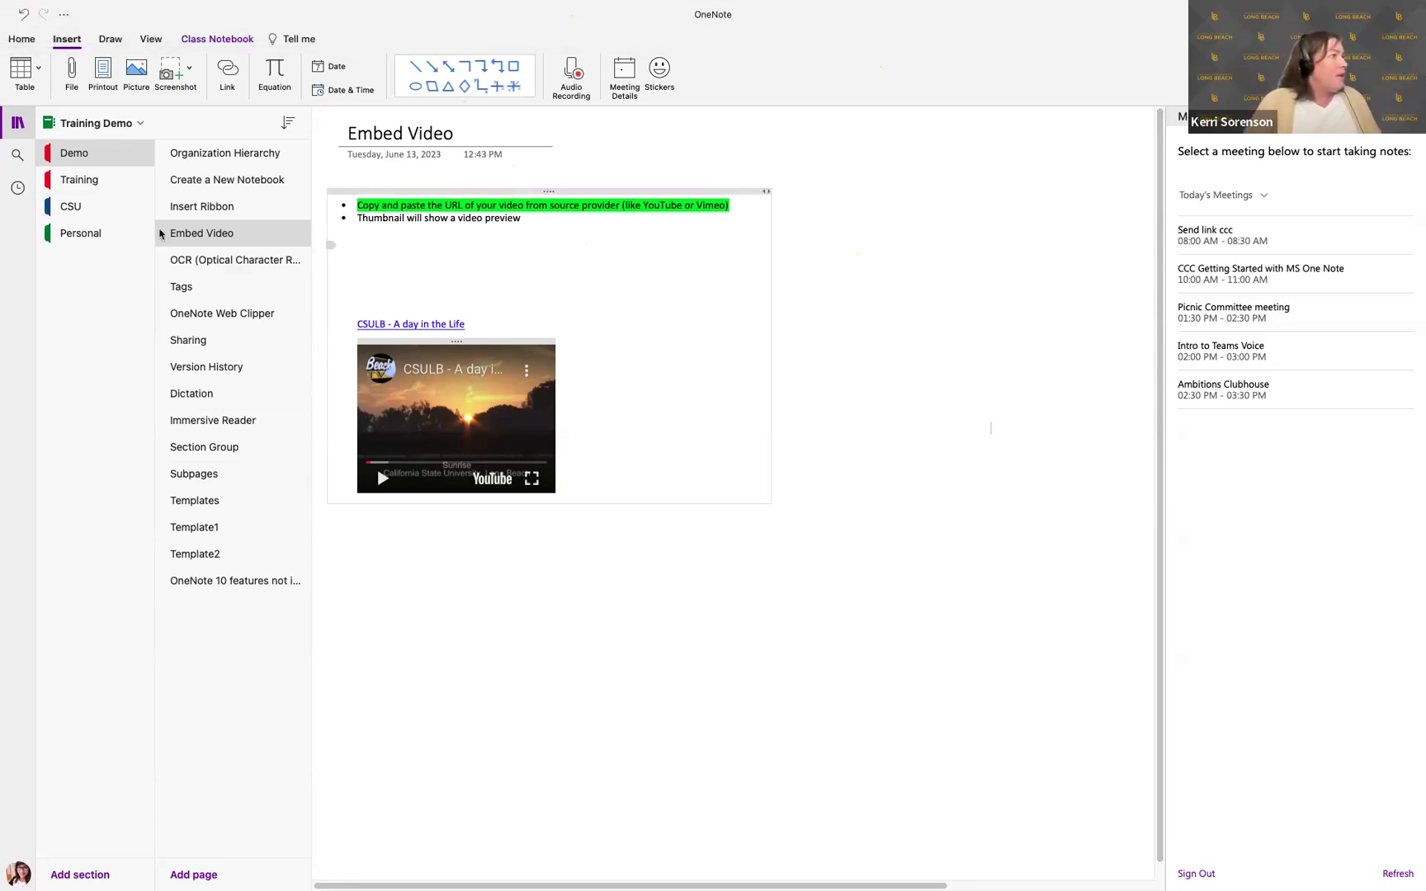
Open the OCR (Optical Character Recognition) page and examine its copy-text instructions and the CURE Faculty Fellows Program infographic.
left_click(181, 263)
scroll(1014, 269, "up", 1)
scroll(1014, 269, "up", 5)
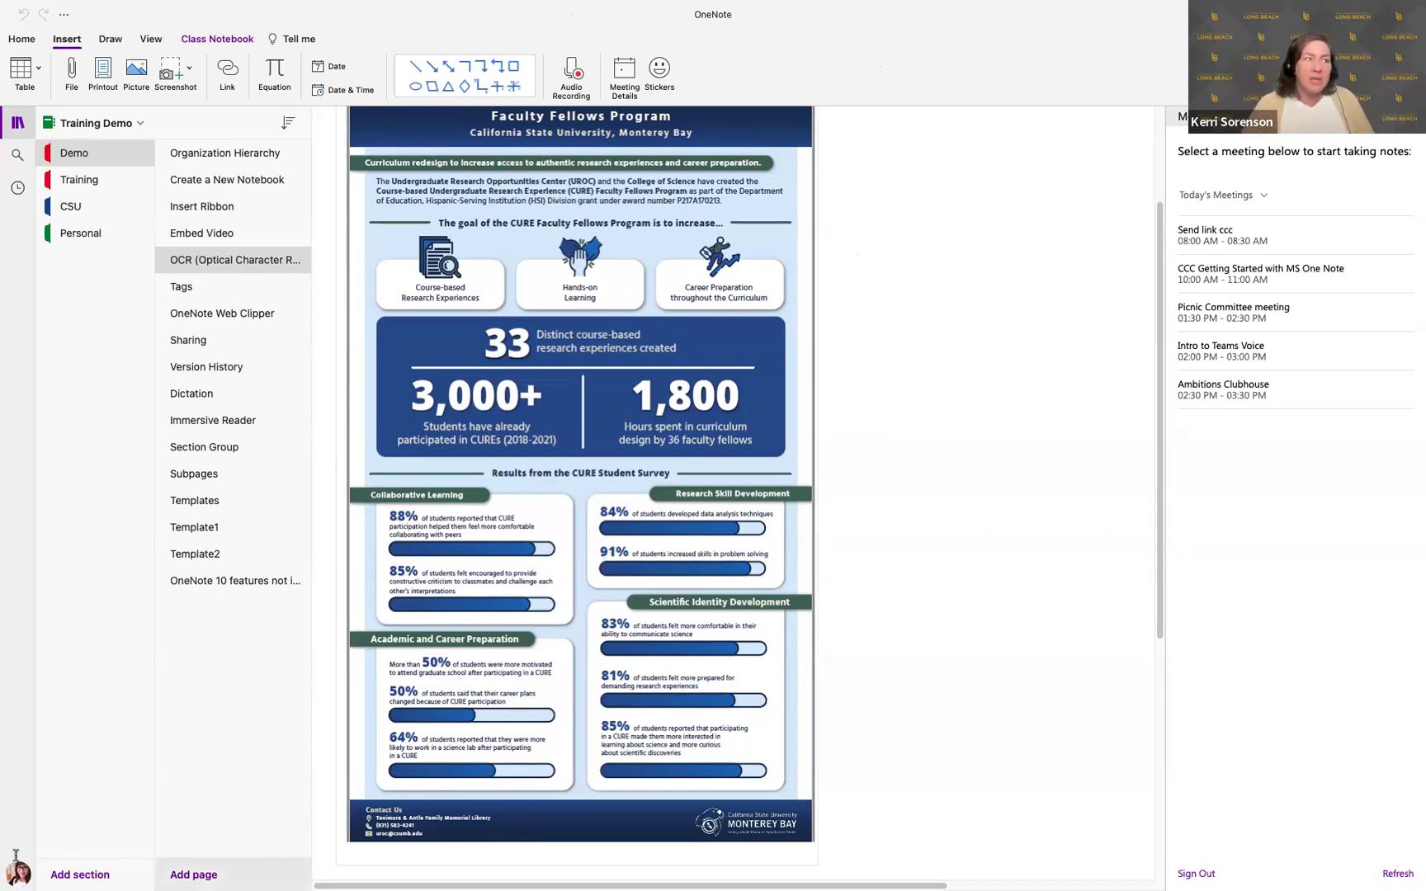
left_click(674, 405)
scroll(674, 405, "up", 3)
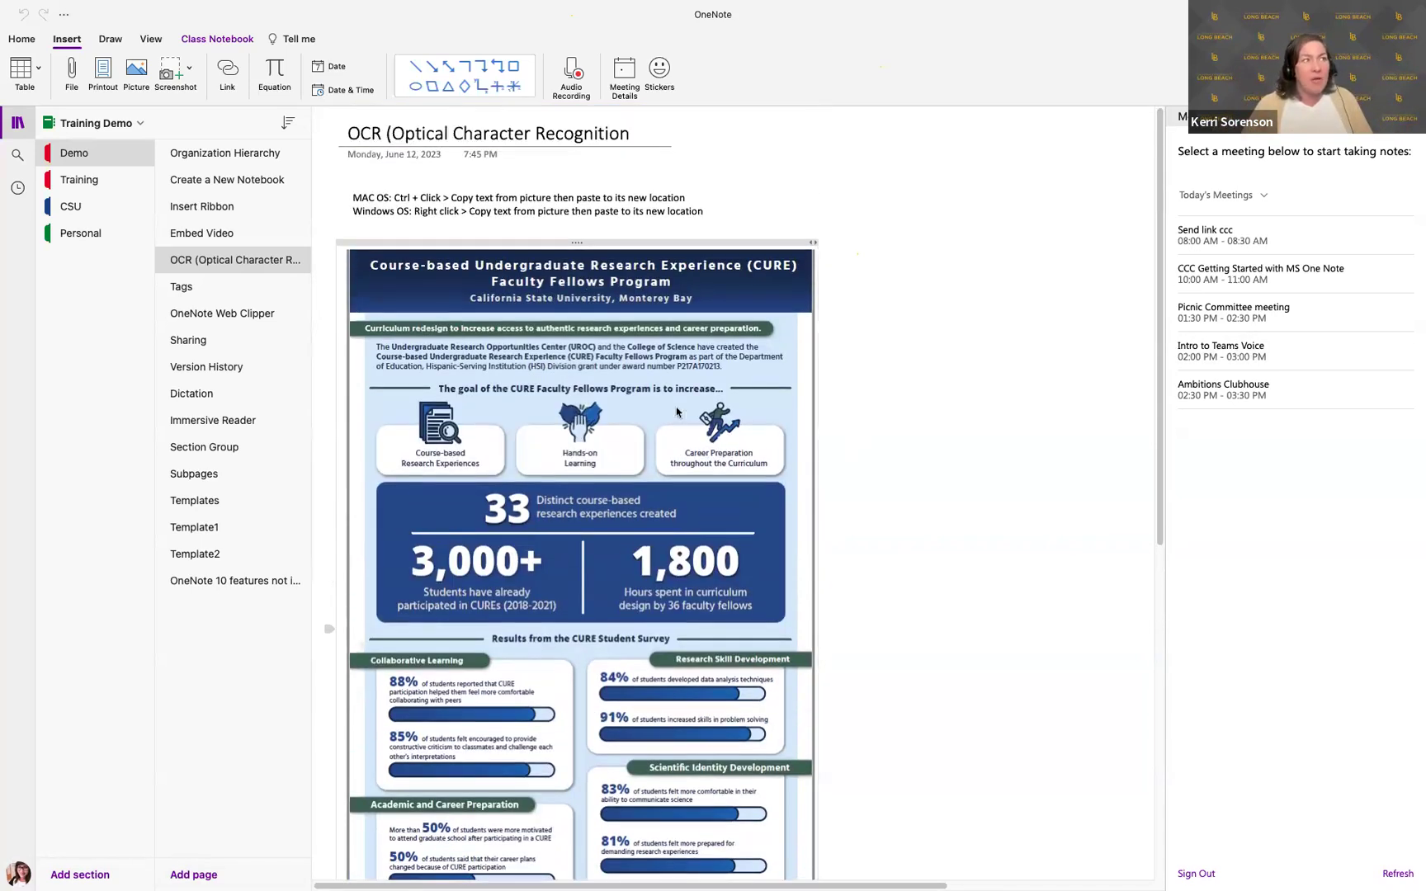
scroll(707, 492, "down", 1)
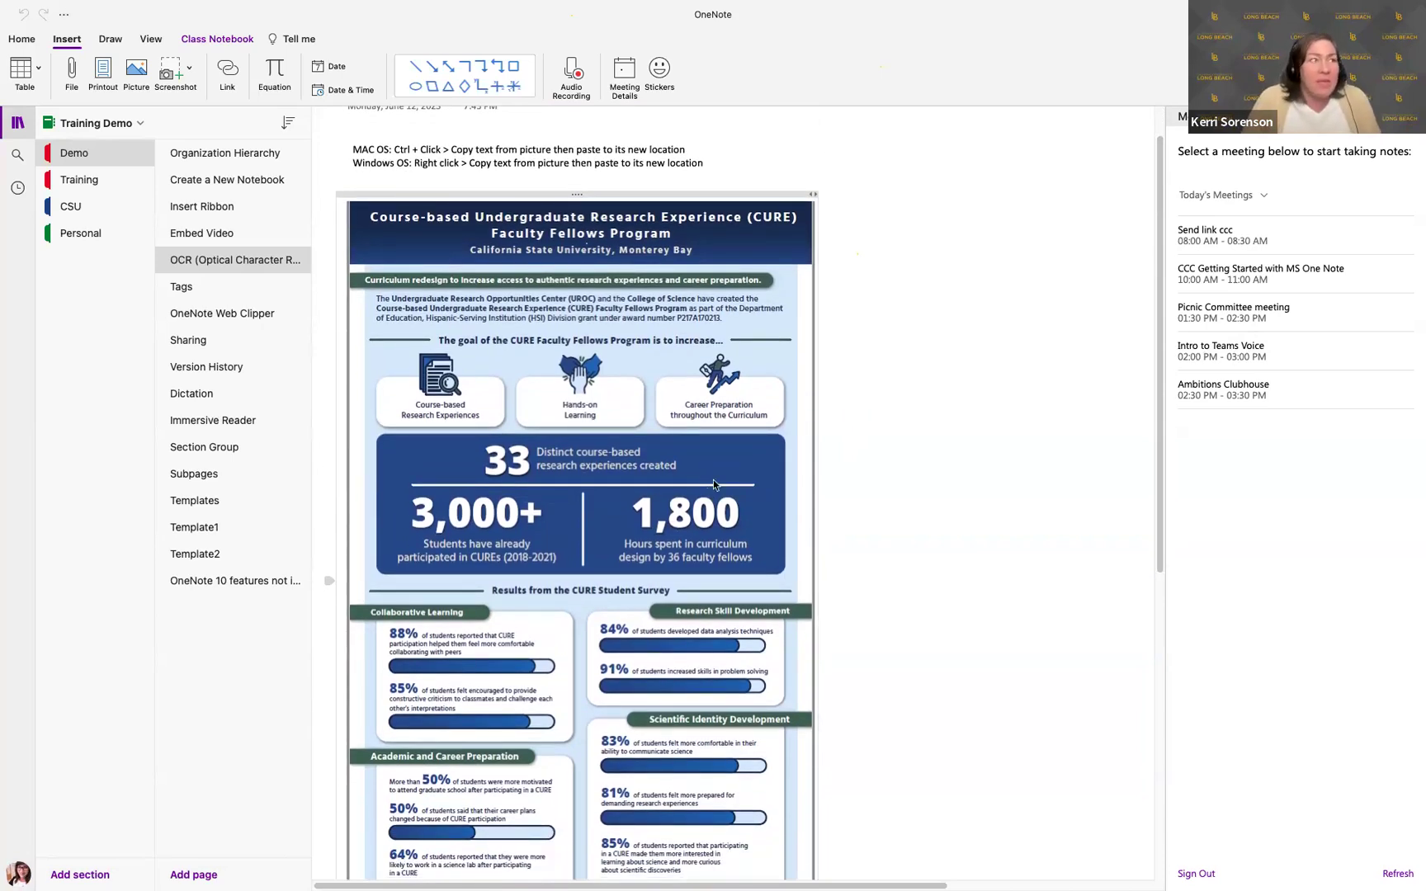
left_click(823, 456)
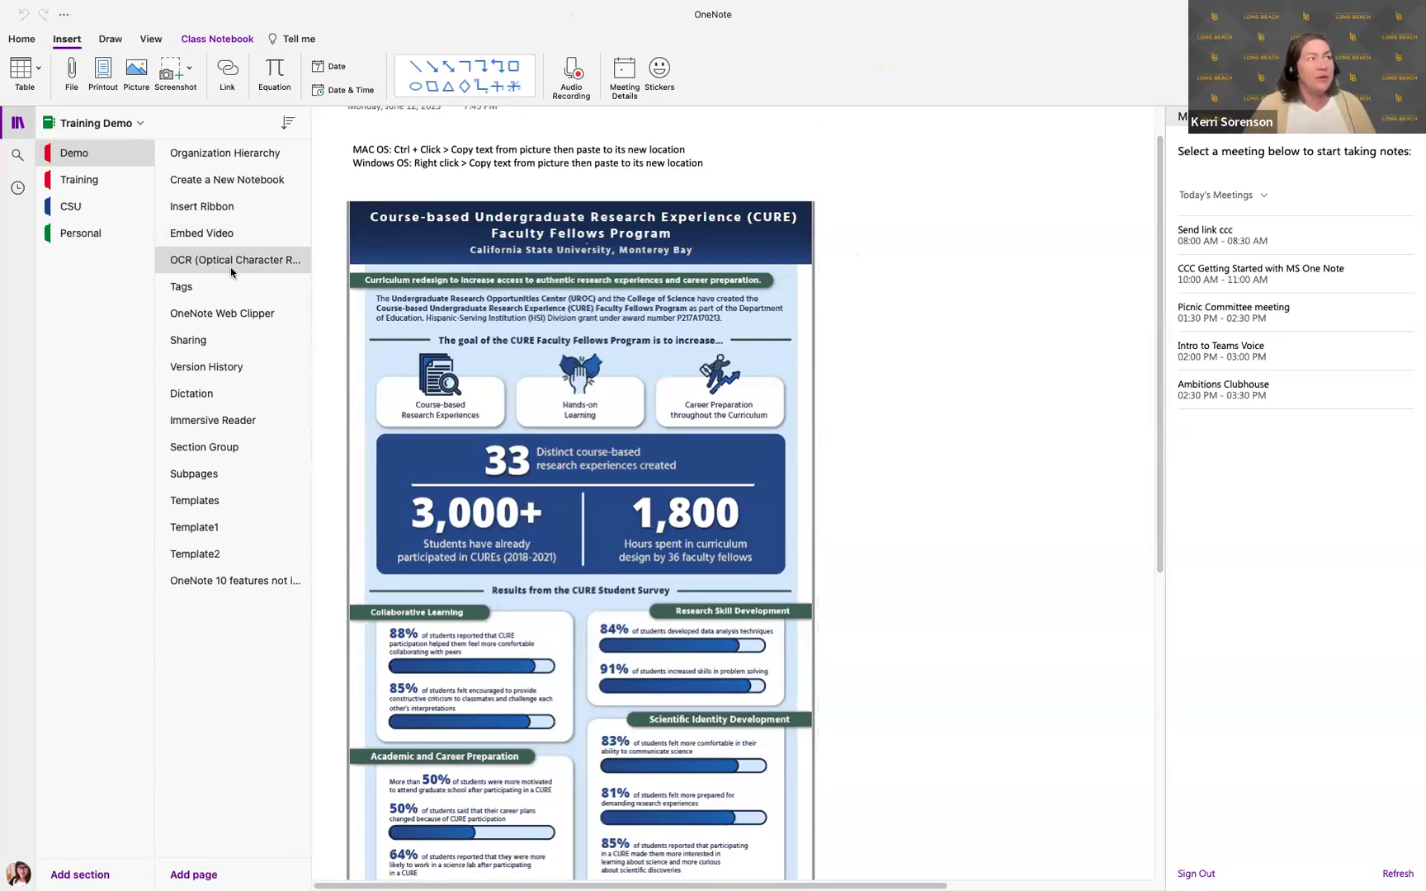
Copy the text from the CURE infographic picture and paste it into the blank space below the picture.
scroll(998, 450, "down", 1)
scroll(998, 450, "down", 2)
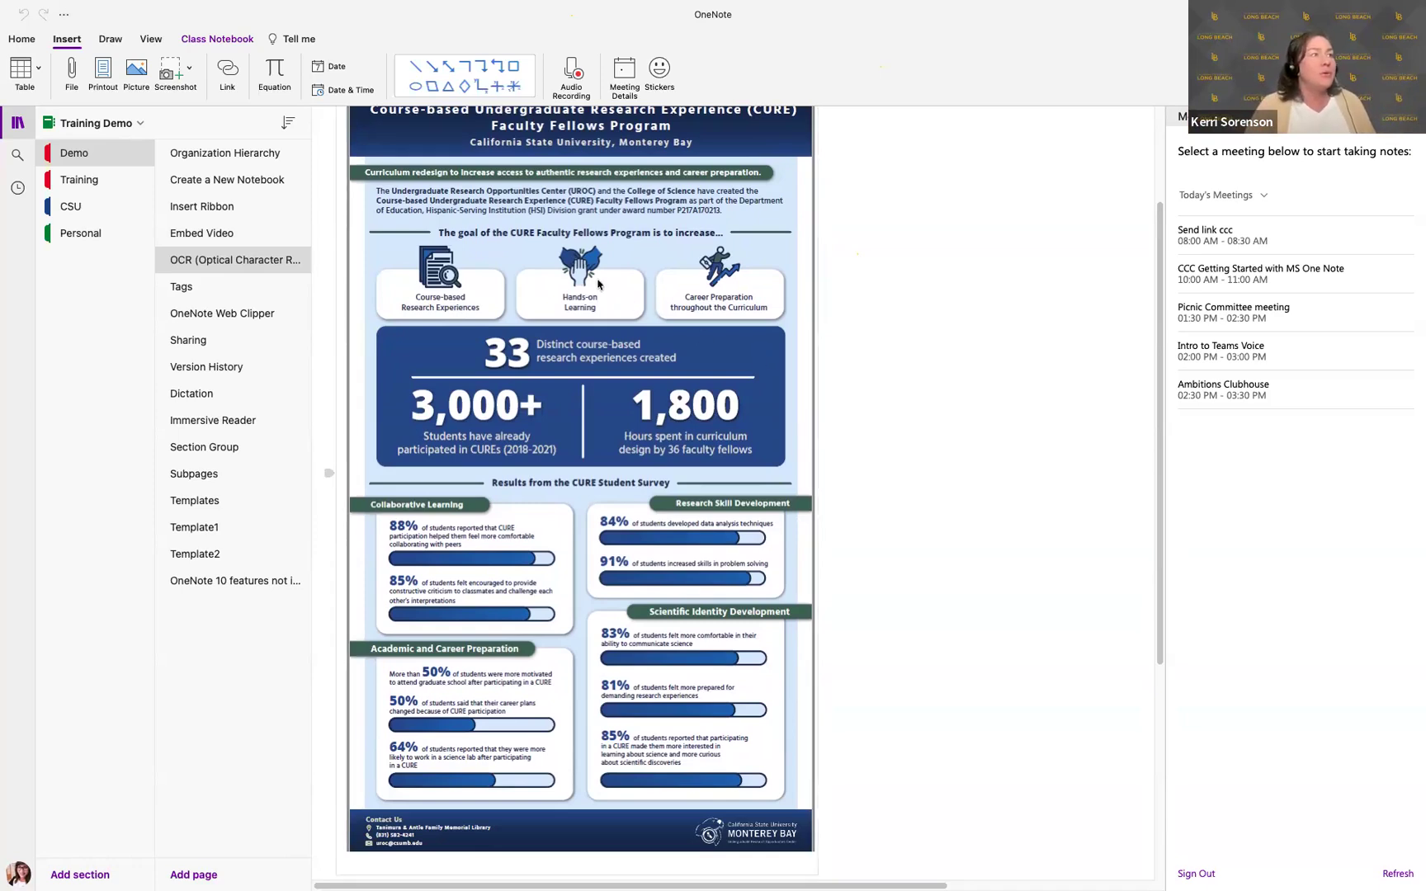
right_click(524, 210)
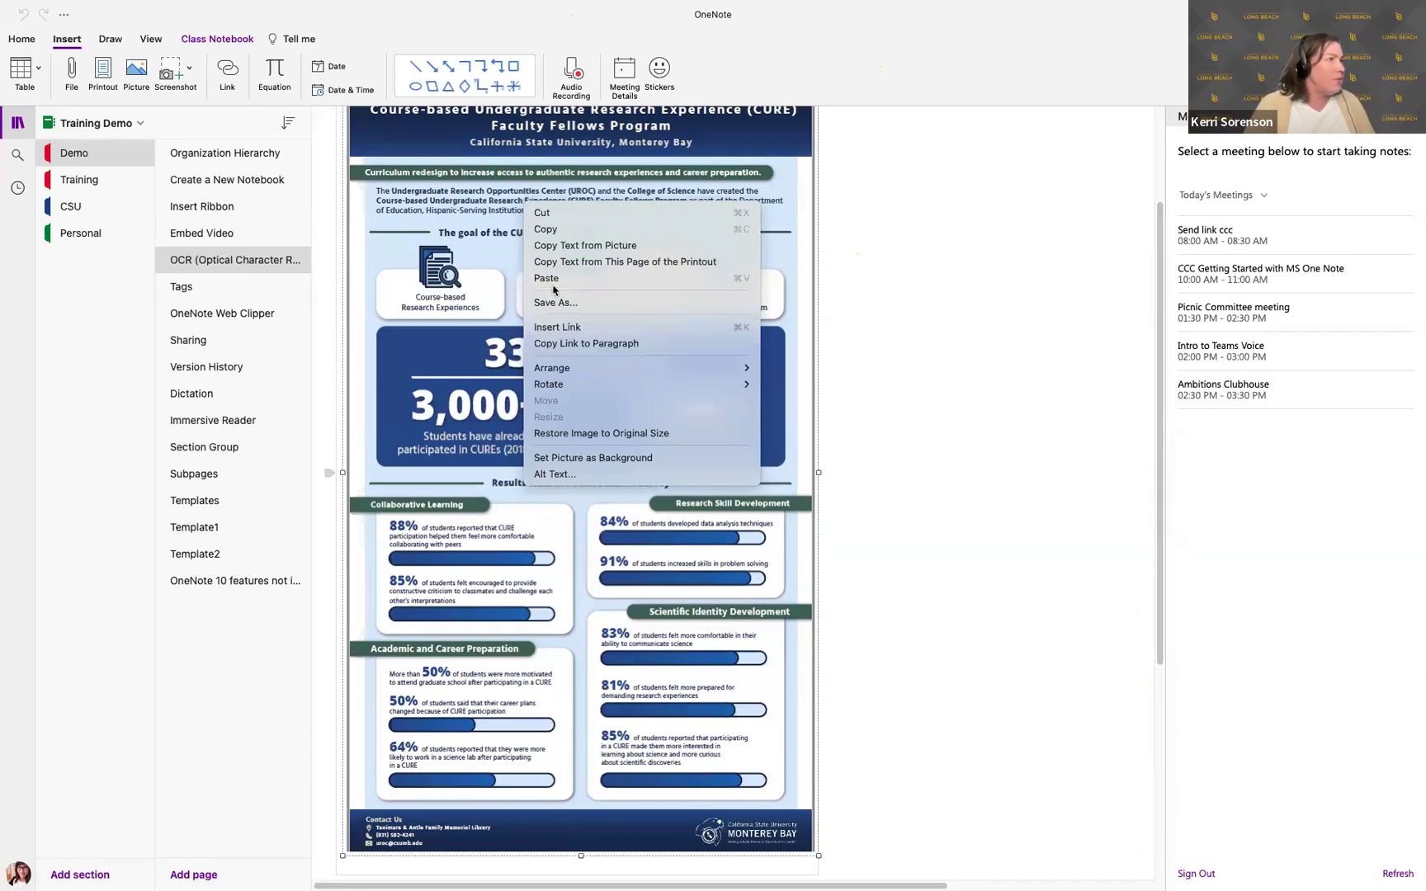
left_click(561, 246)
scroll(1036, 631, "down", 5)
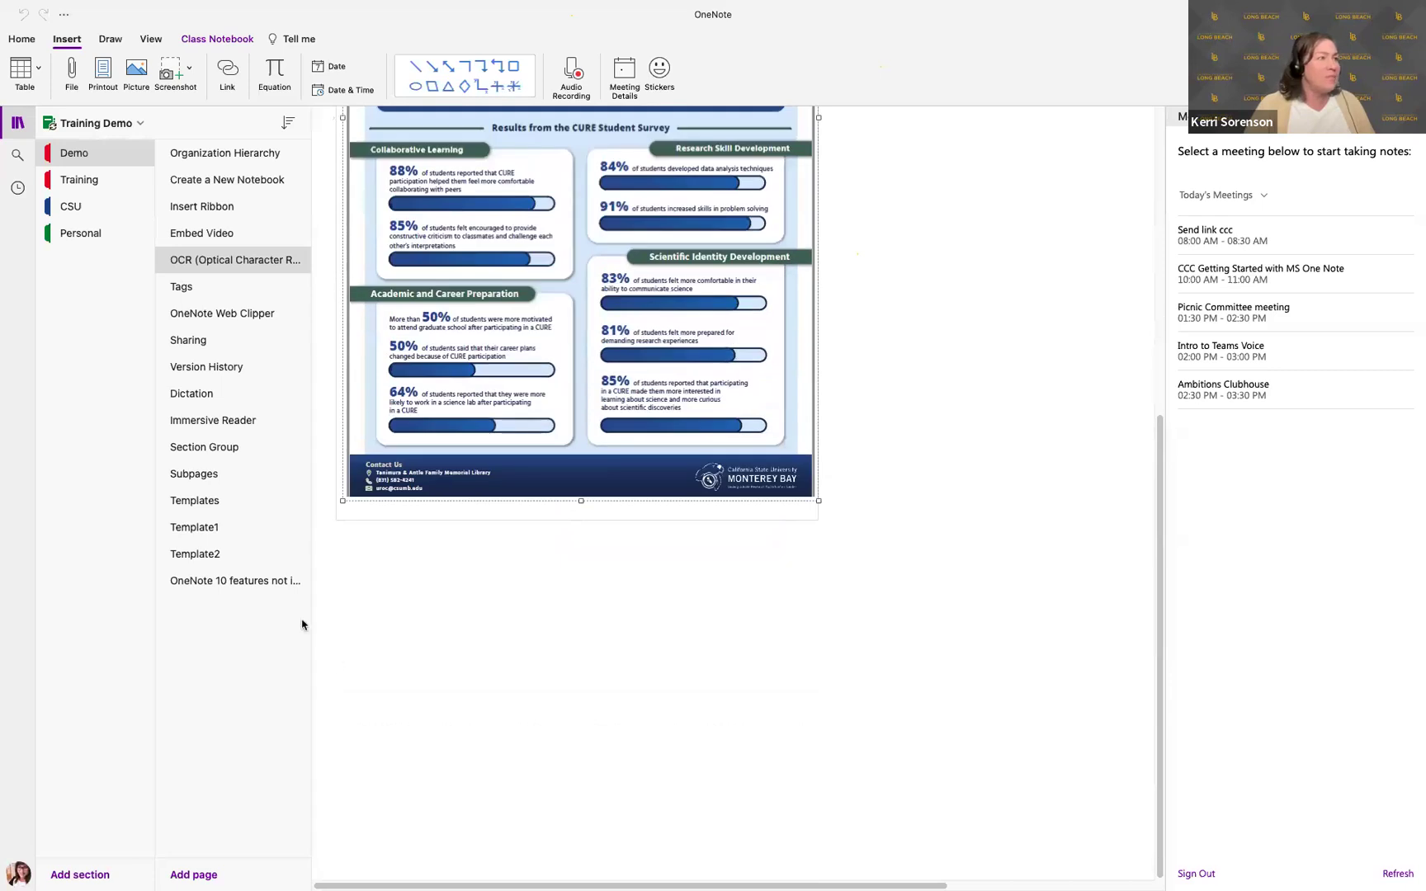
left_click(382, 594)
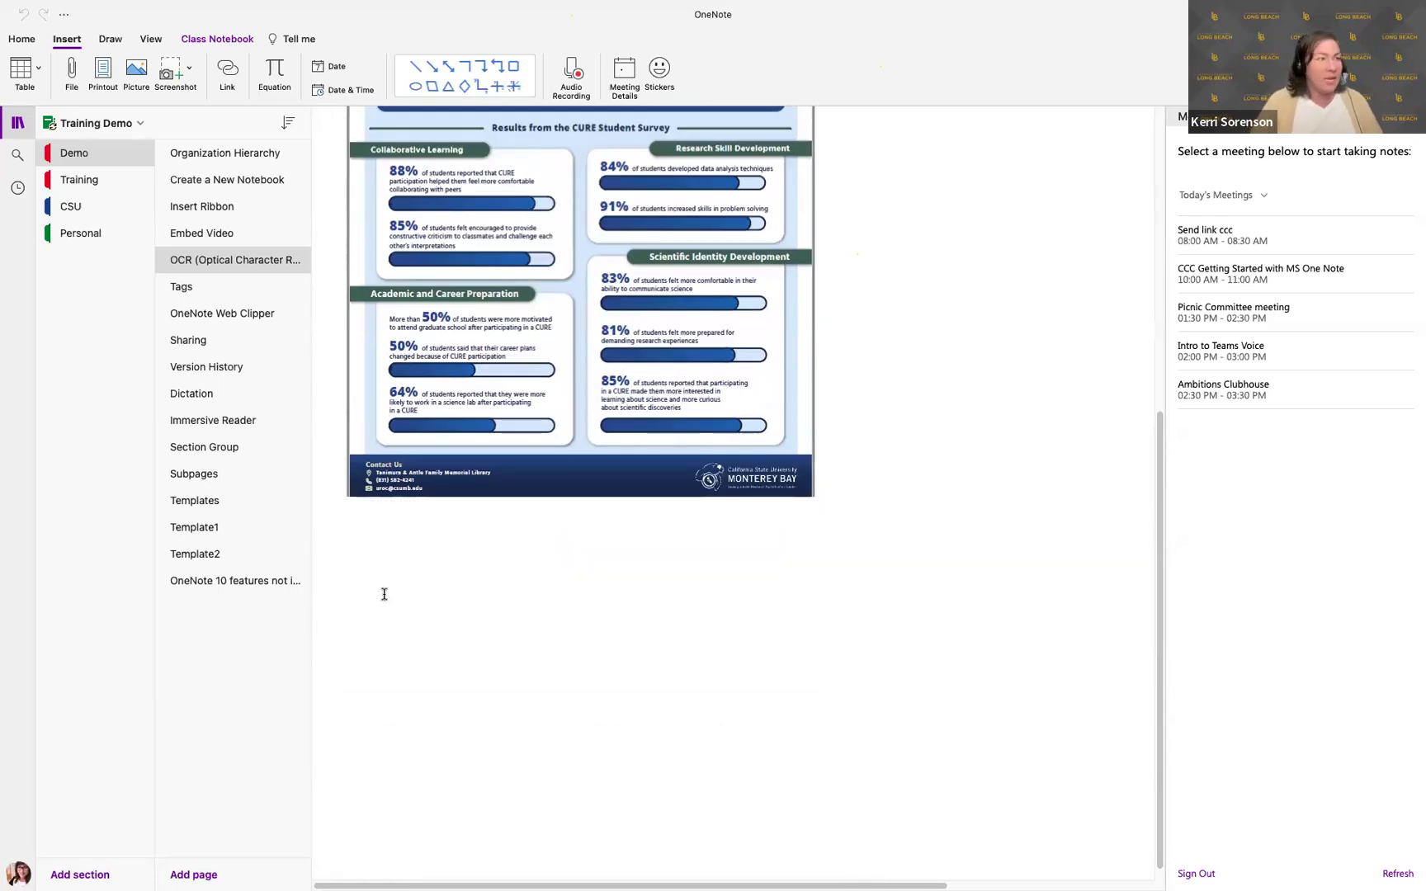
key("ctrl+v")
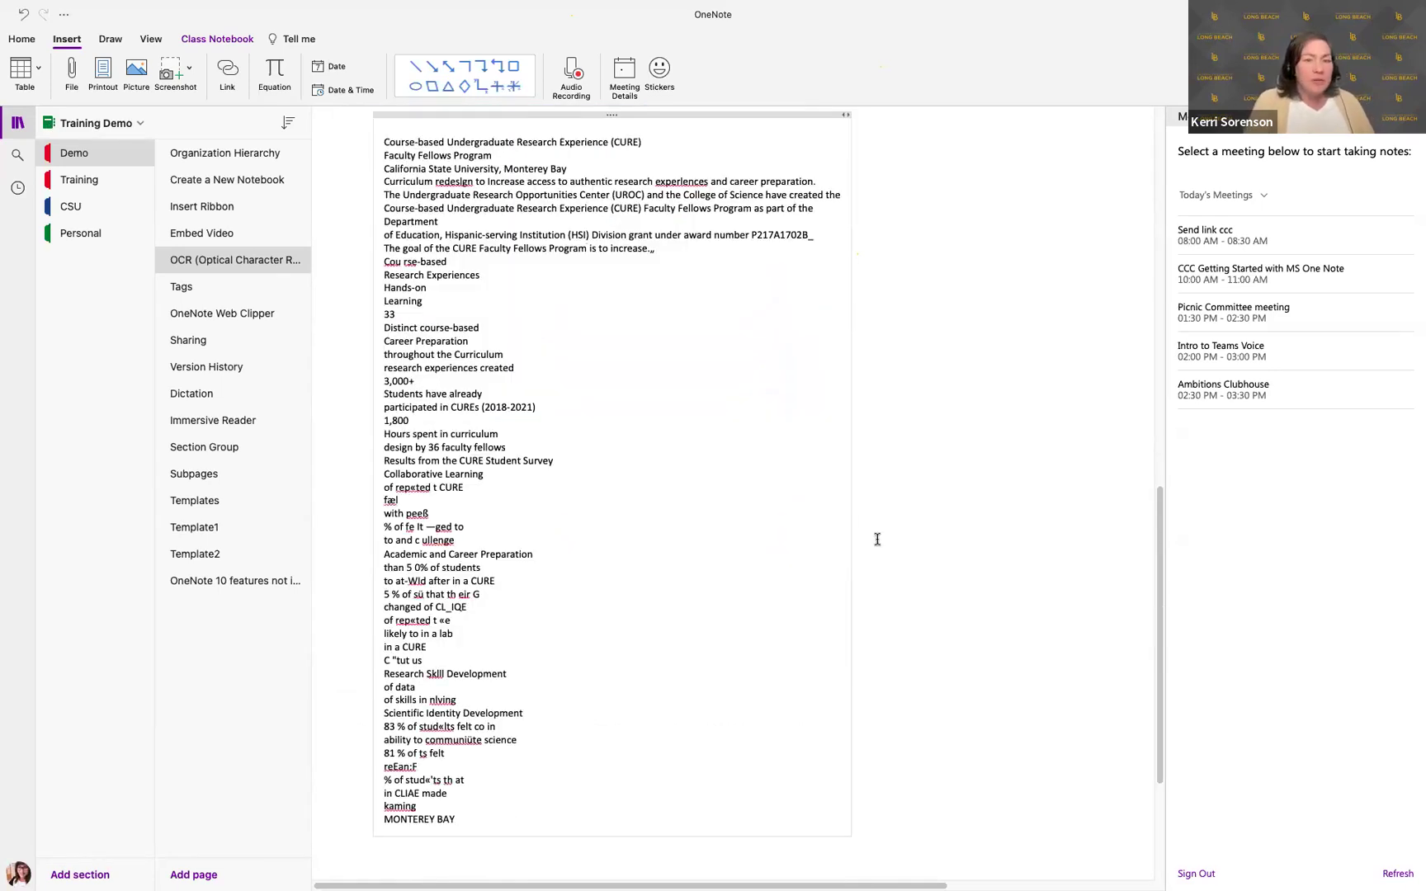
Review the pasted text line by line and compare it with the original infographic above it.
scroll(1006, 436, "up", 2)
scroll(1006, 436, "down", 1)
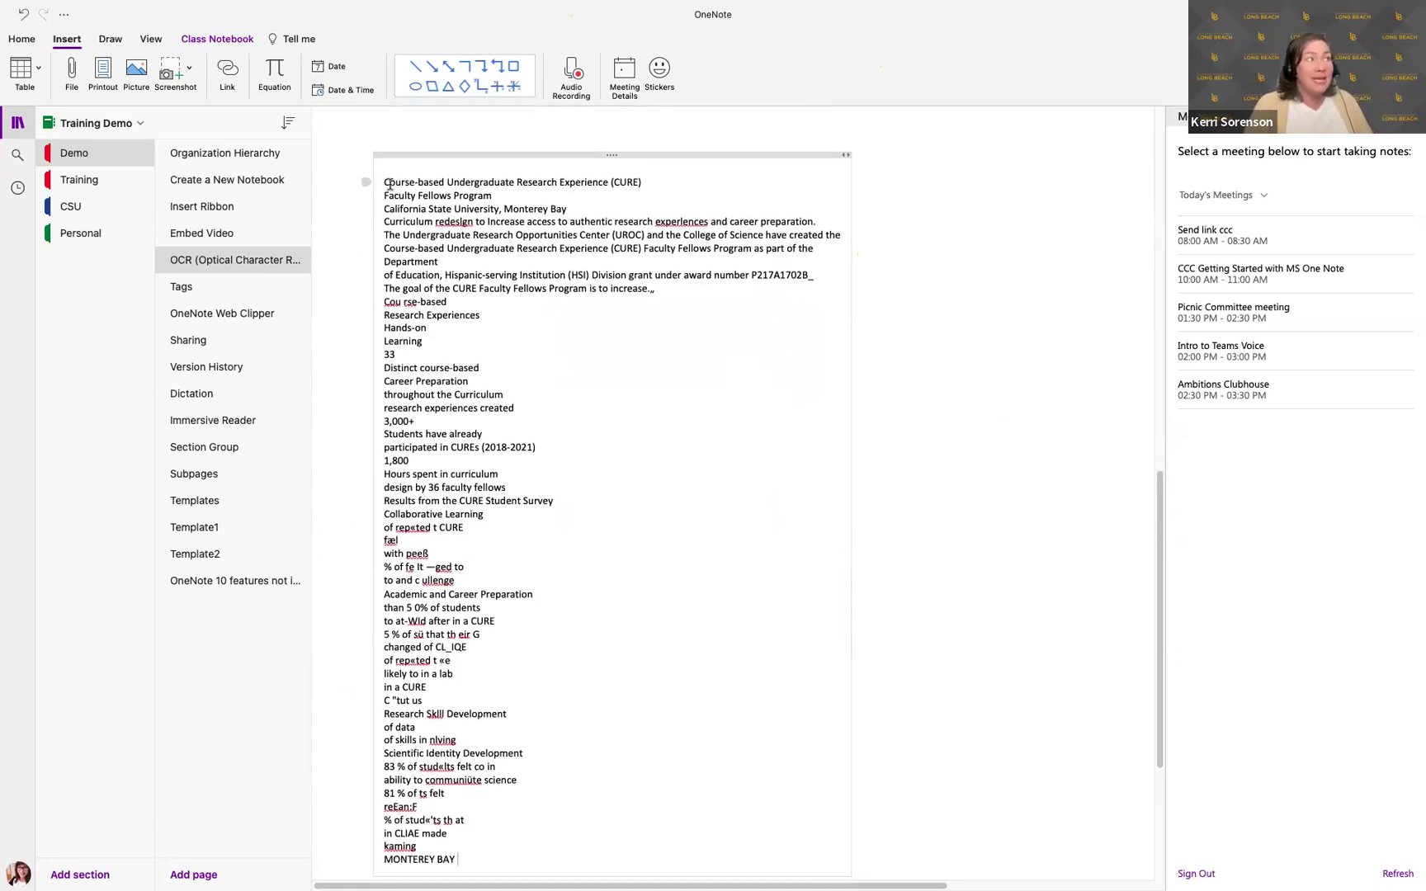
left_click_drag(382, 182, 671, 736)
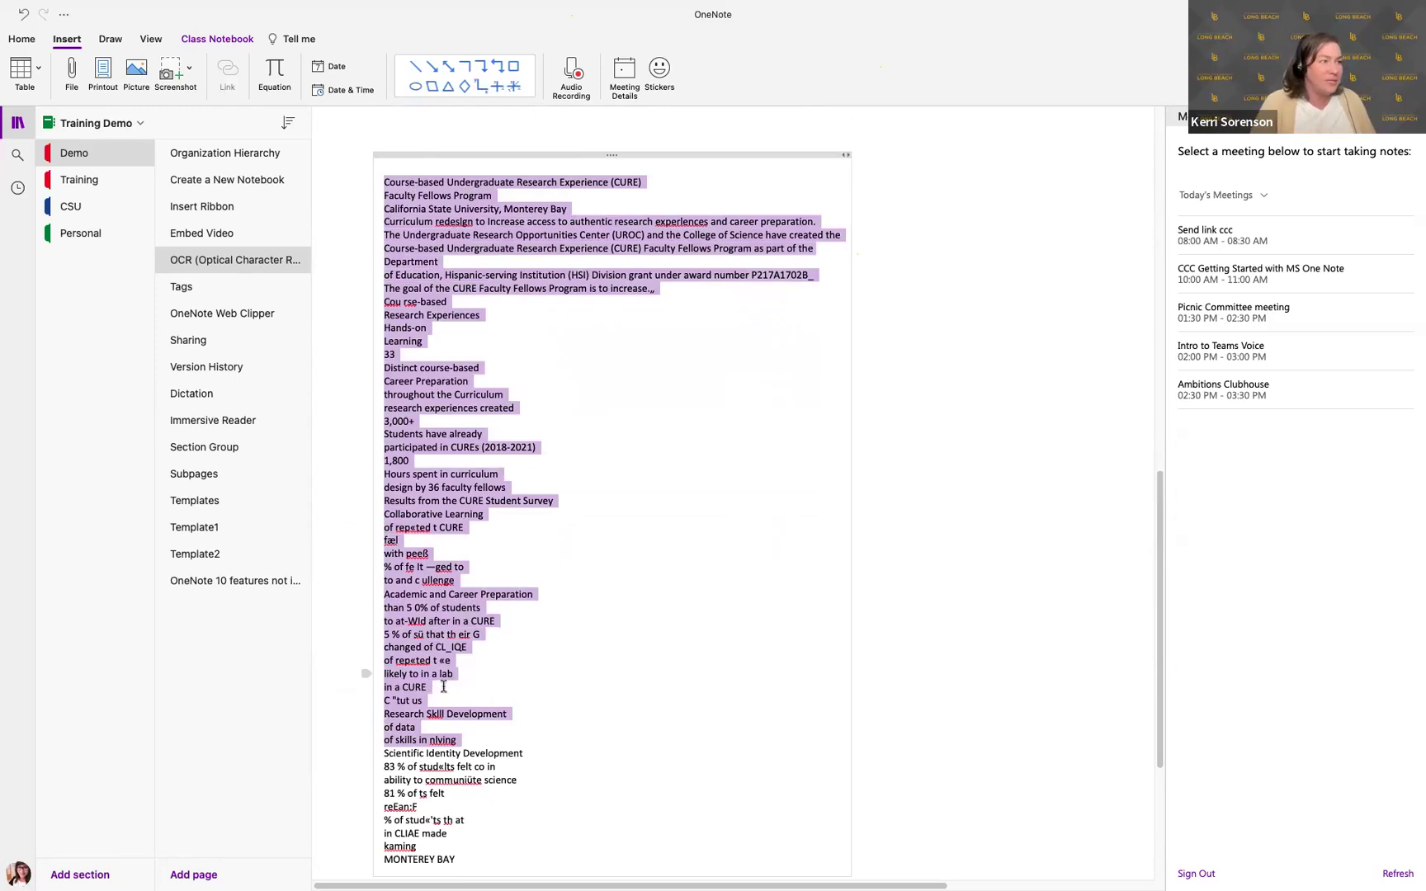
left_click(951, 501)
scroll(957, 492, "up", 3)
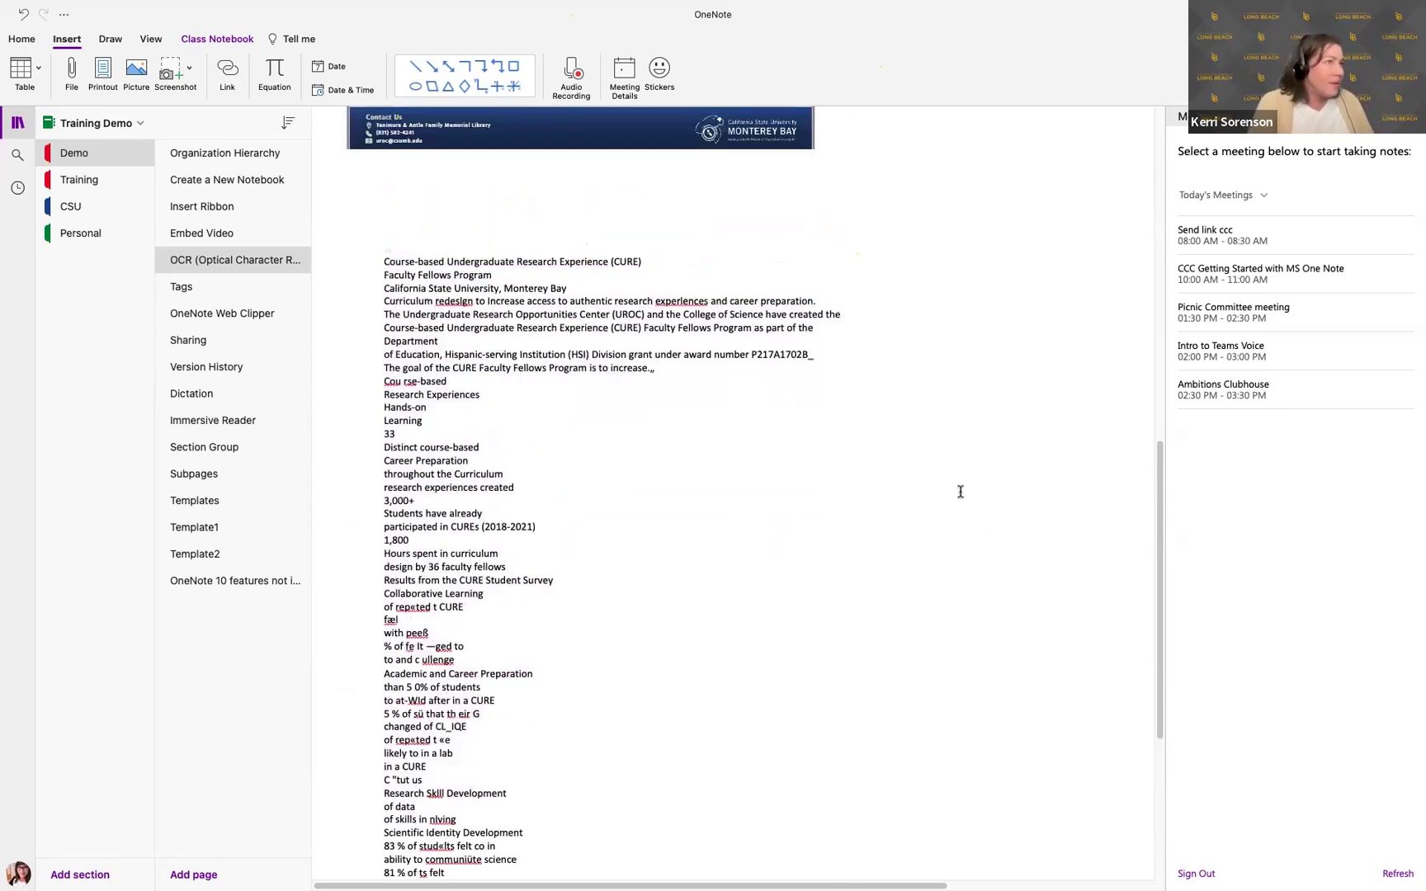
scroll(962, 487, "up", 8)
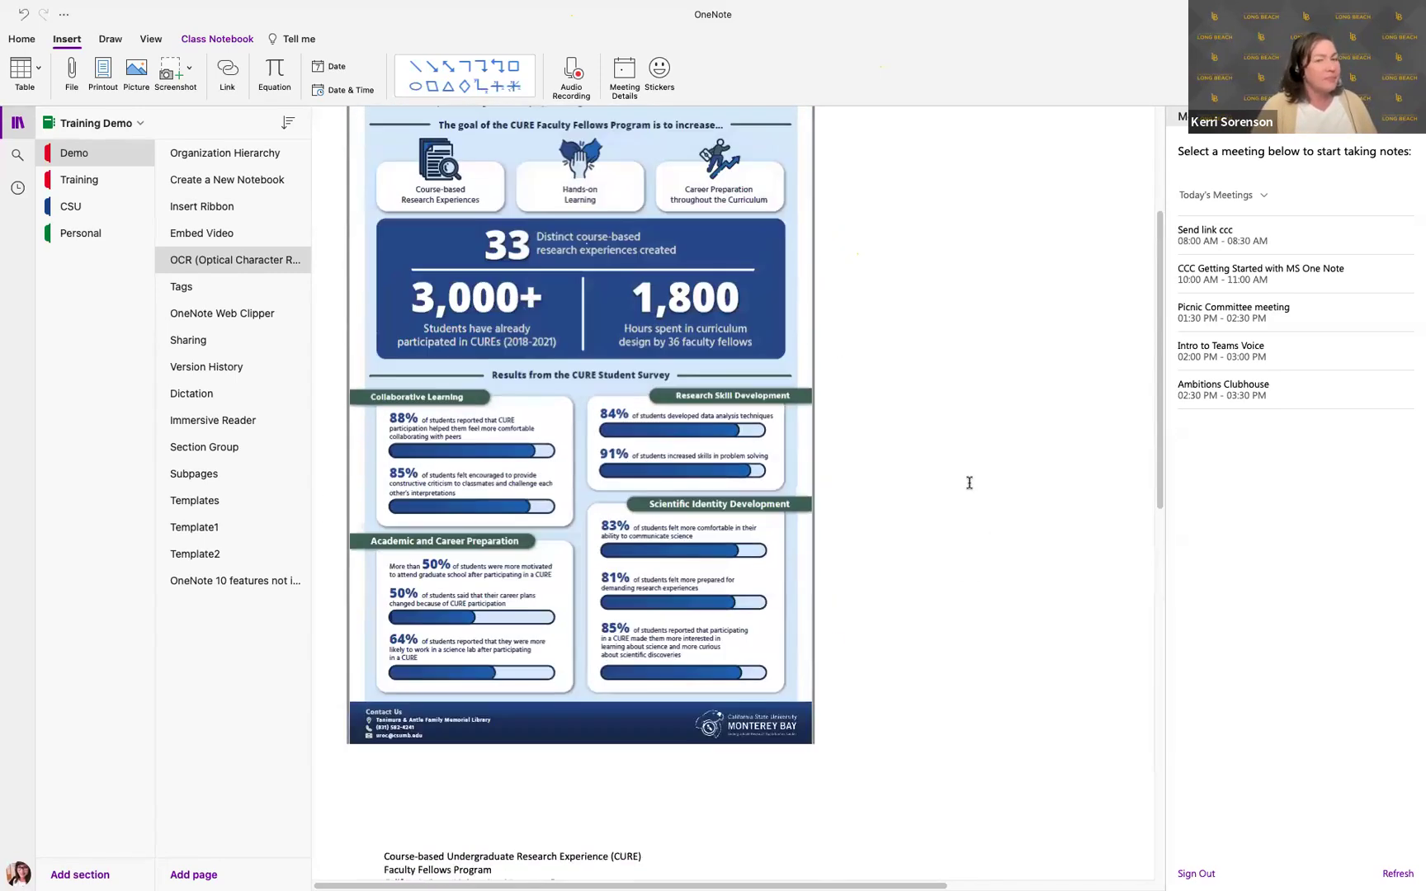
scroll(983, 477, "down", 7)
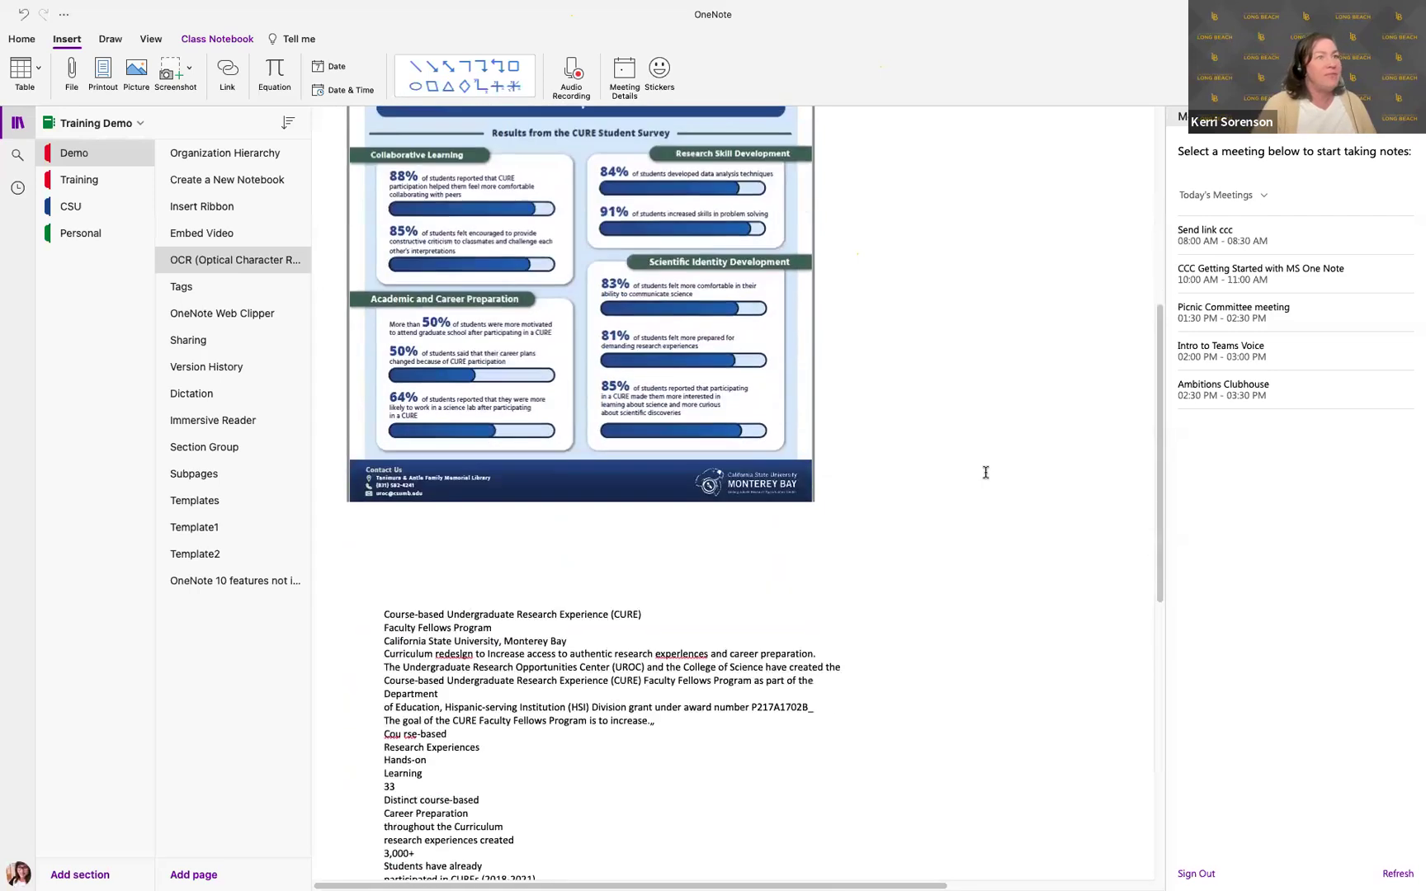
scroll(985, 472, "down", 3)
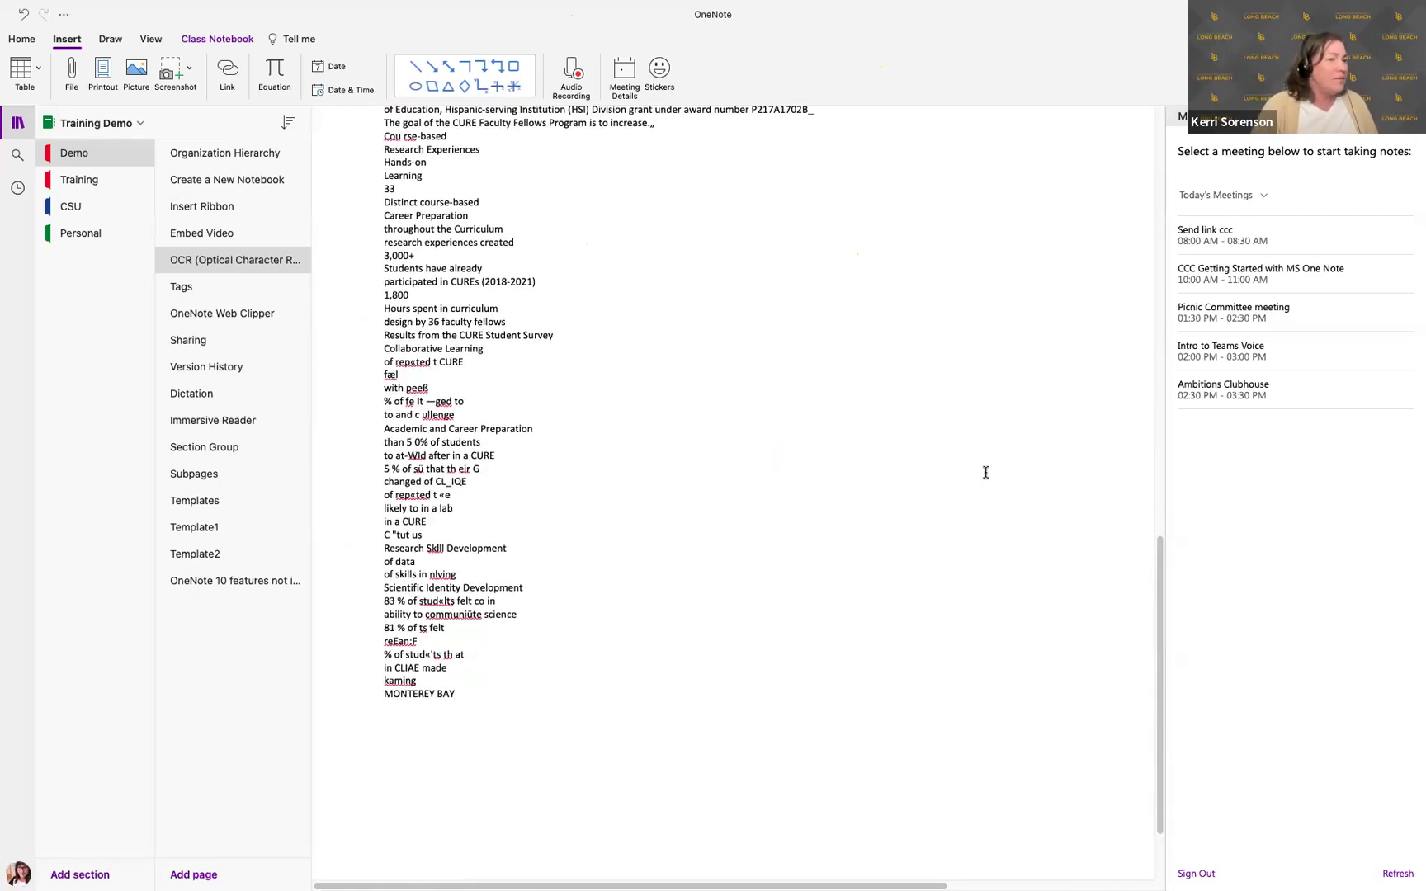
Open the Tags page of the Demo section and examine the full list of available tags.
scroll(985, 472, "up", 3)
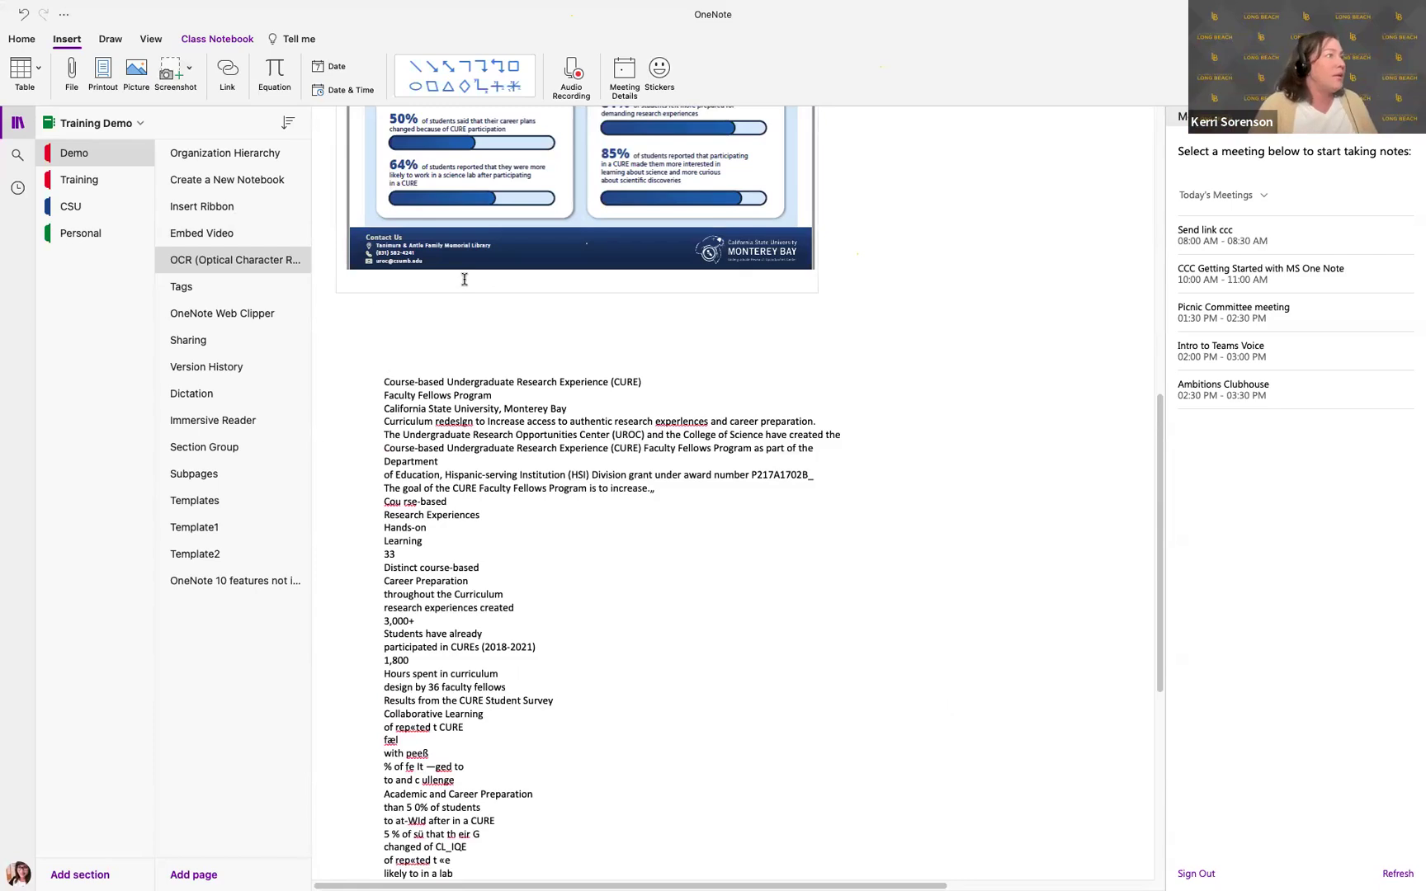
left_click(219, 292)
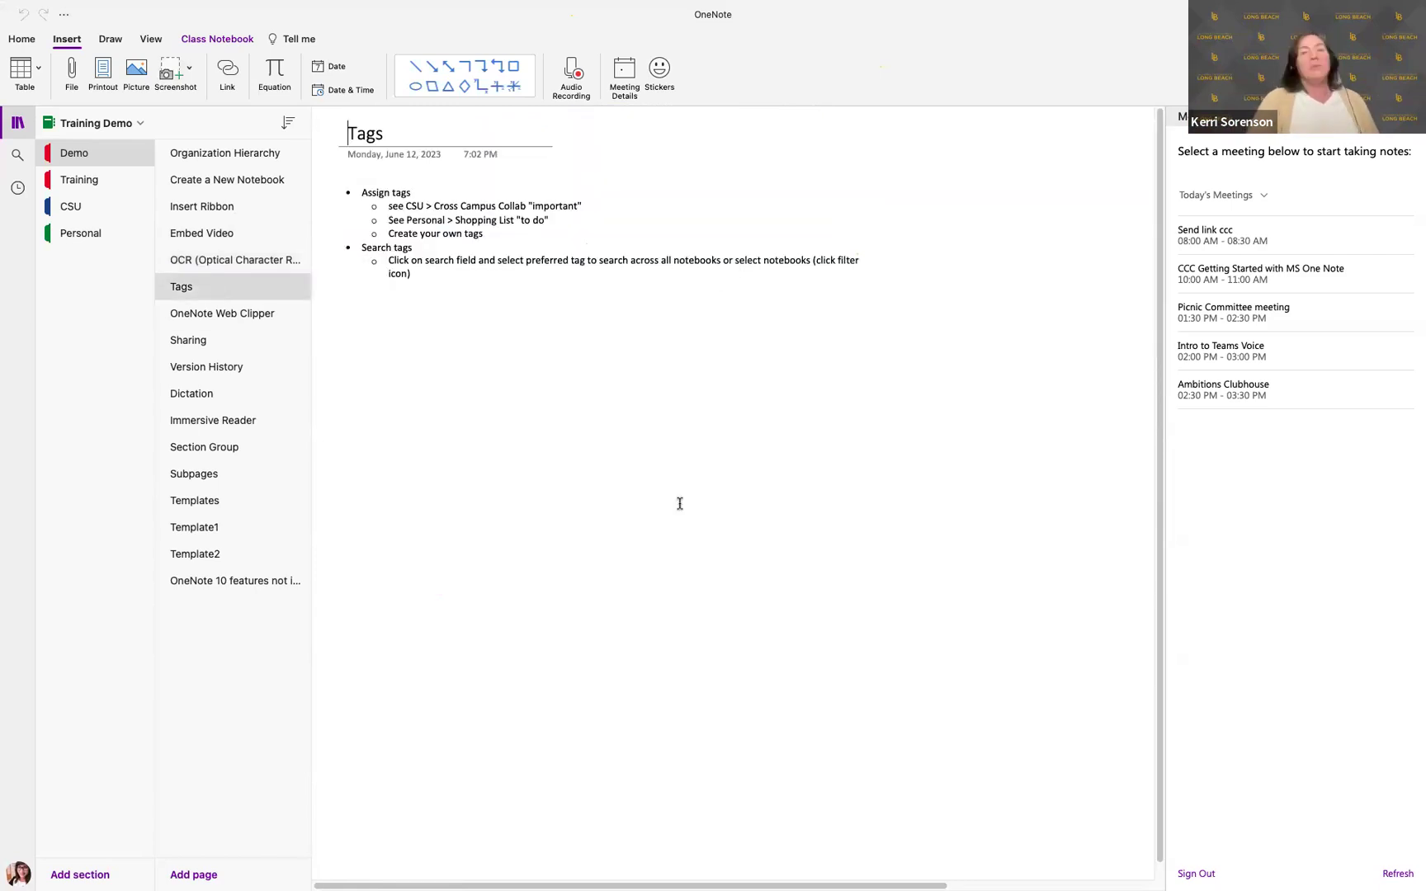
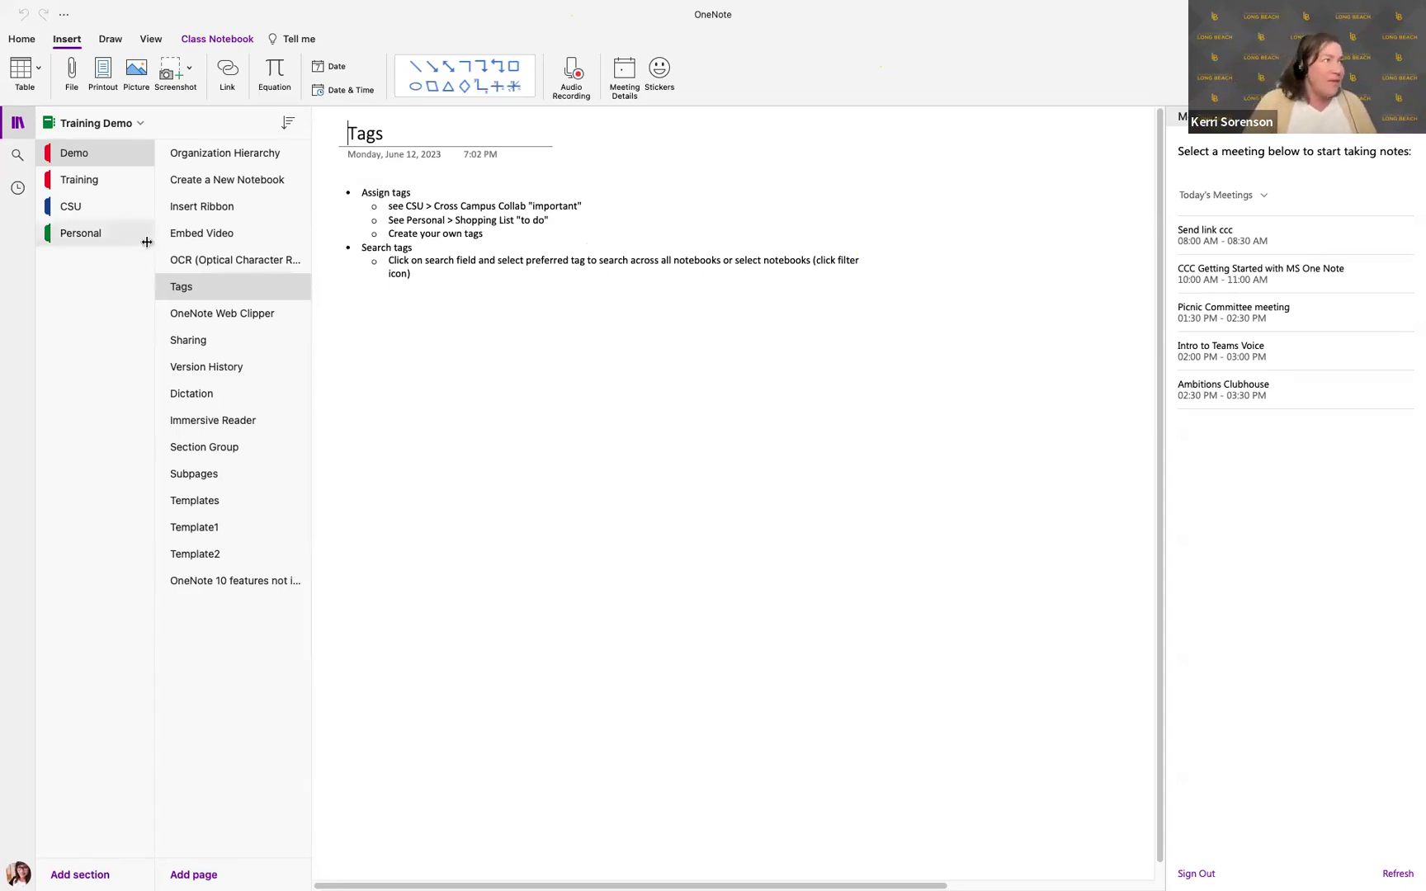
left_click(21, 41)
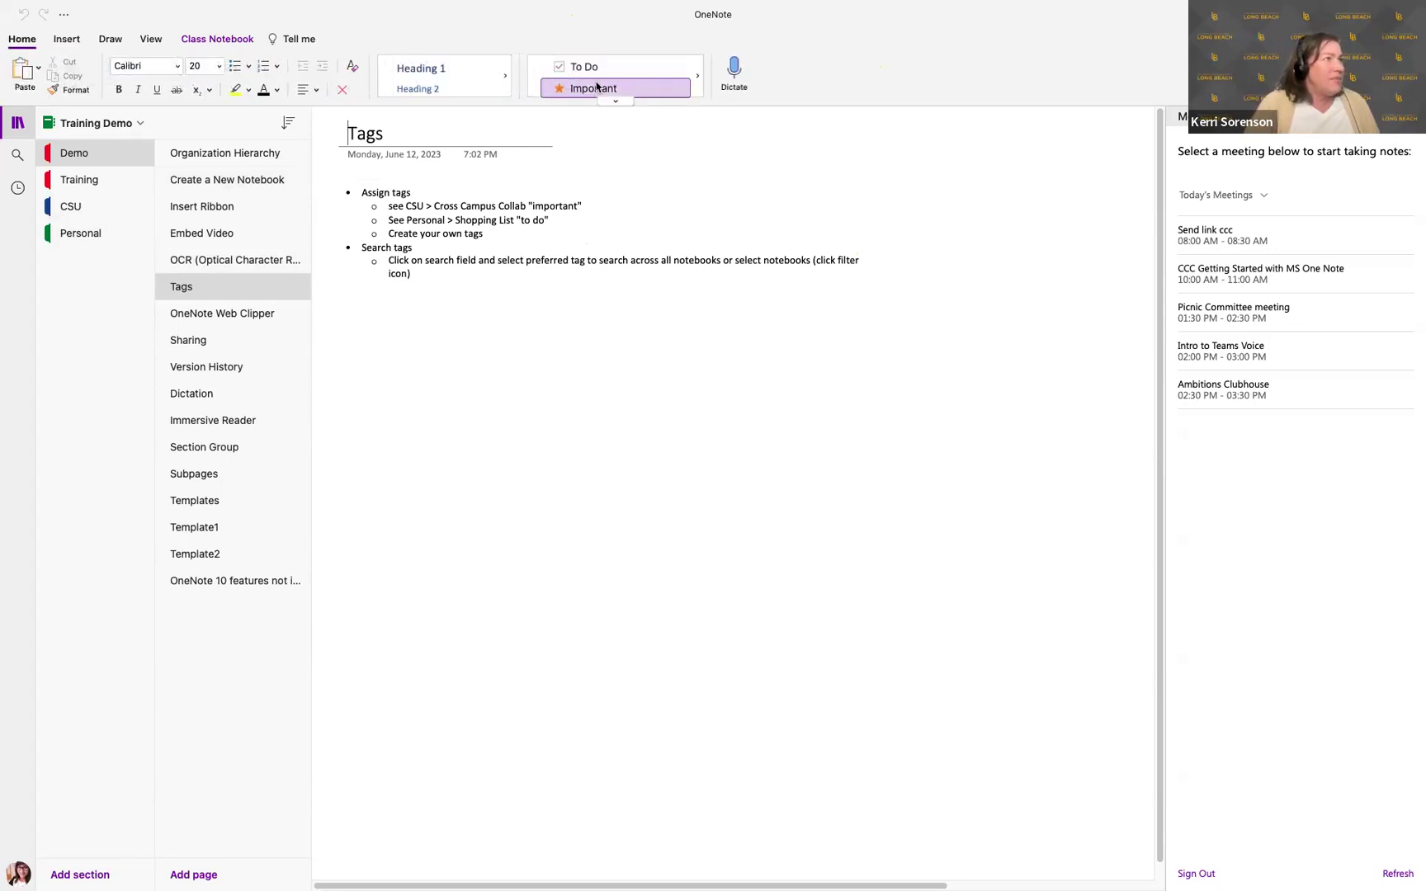
left_click(613, 103)
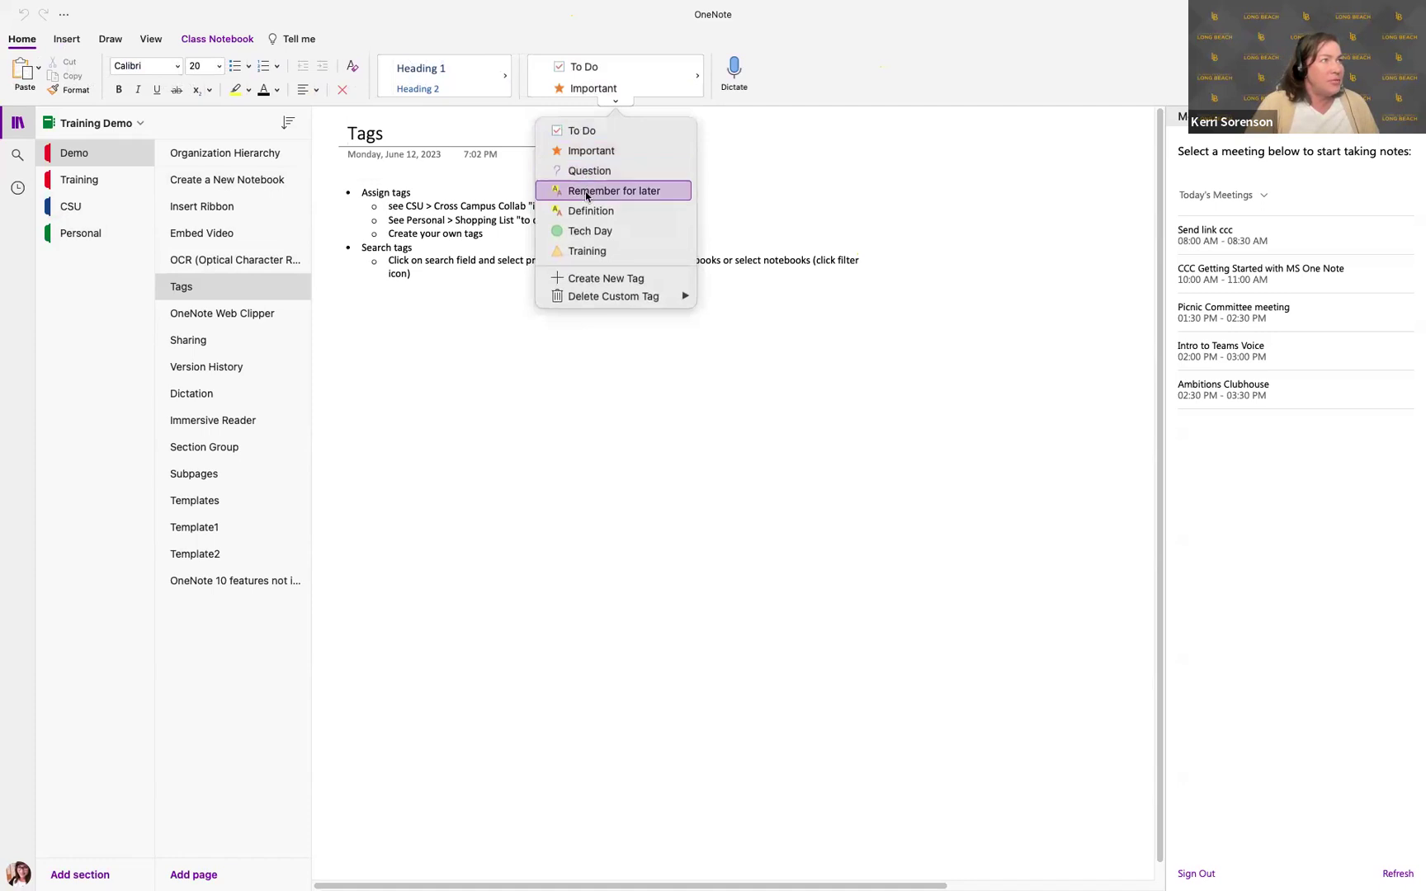
left_click(368, 405)
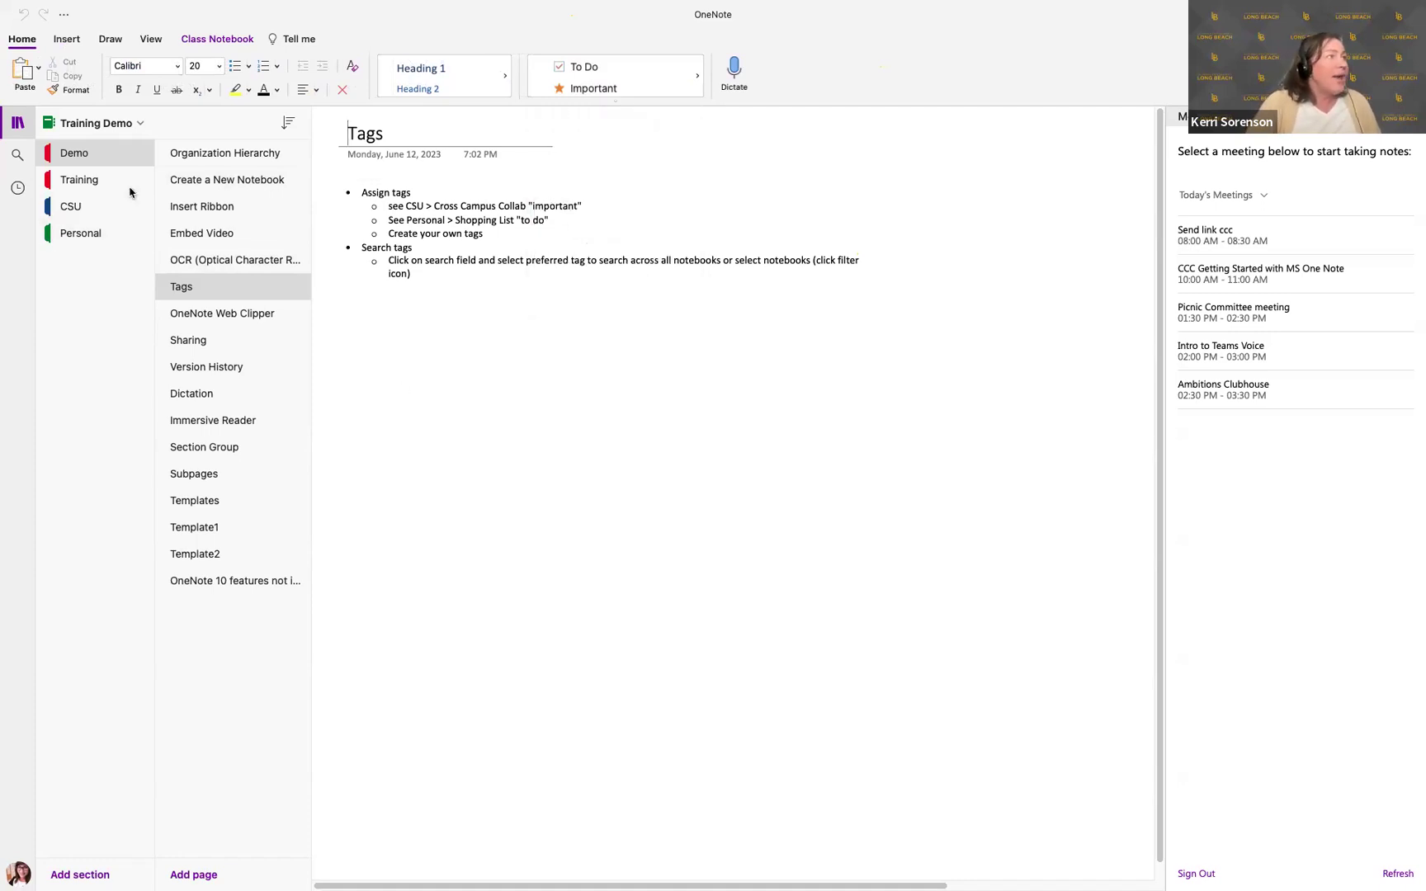
Open the Insert Ribbon page and tag the line "Just click on a page and start to type." as To Do.
left_click(208, 180)
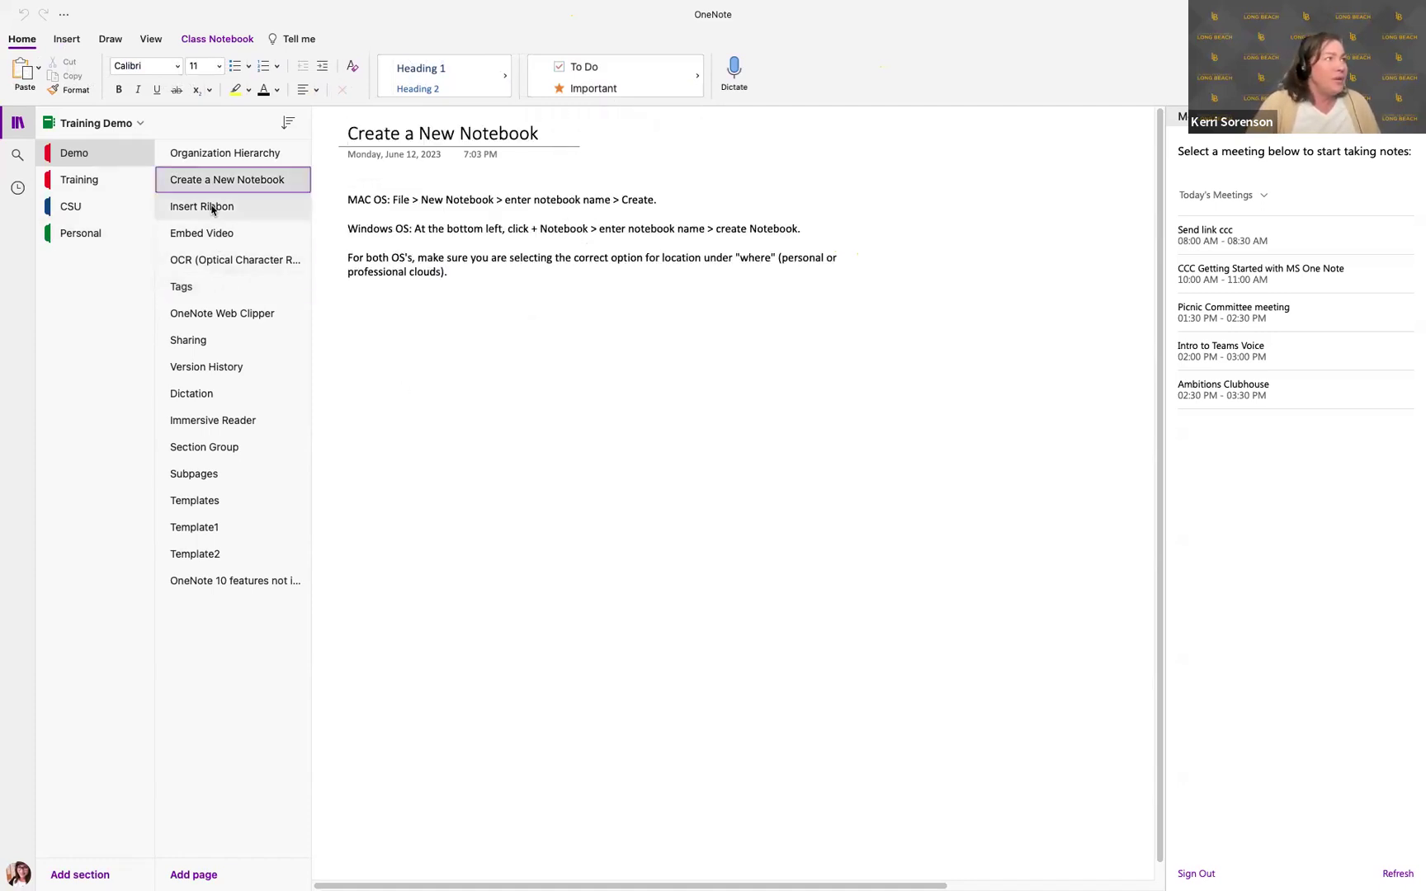
left_click(211, 206)
left_click(410, 205)
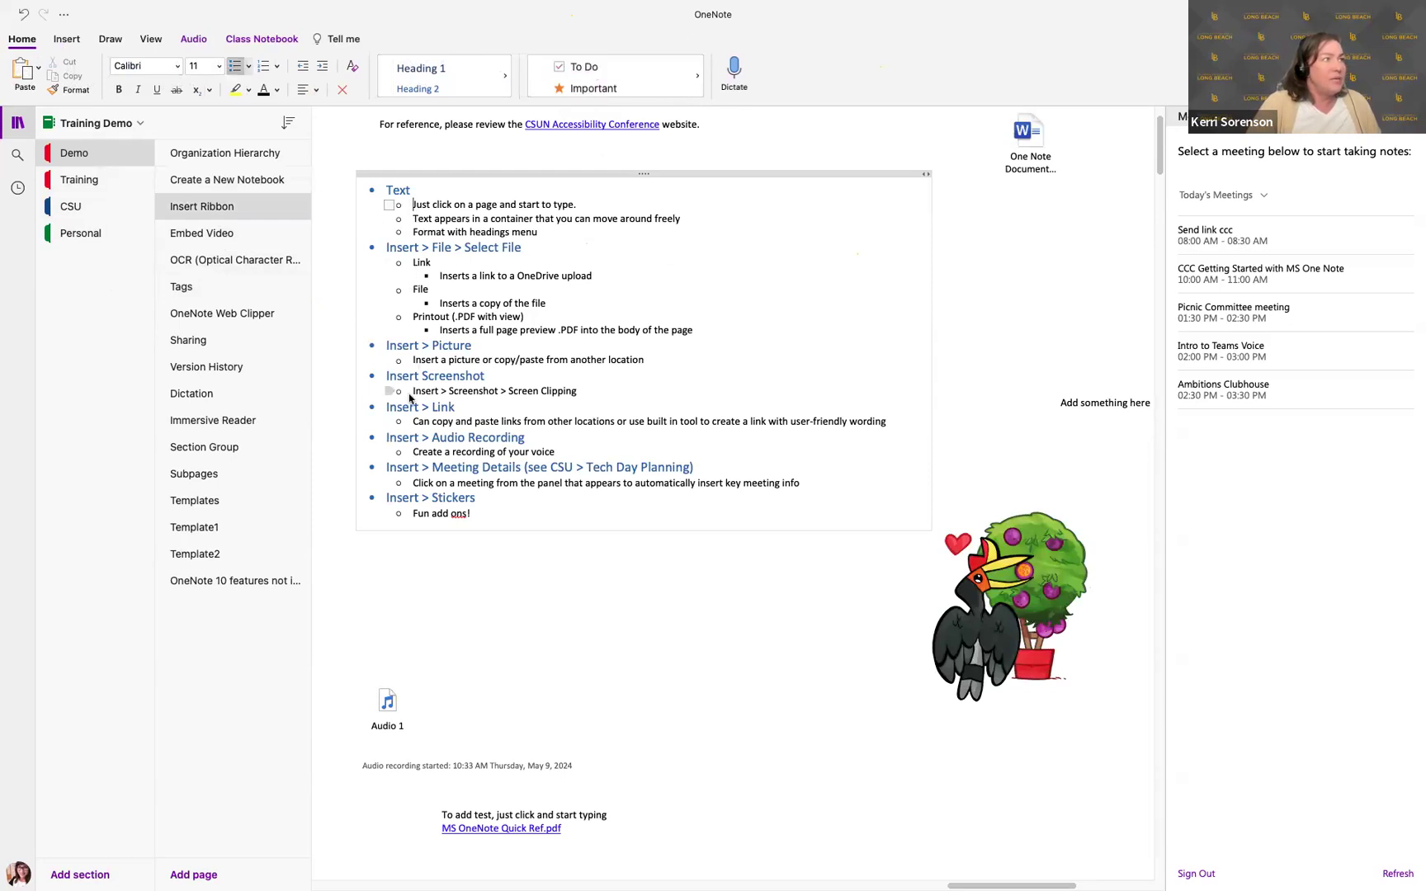
Open the Shopping List page in the Personal section and tag the four Trader Joe's items as To Do.
left_click(94, 234)
left_click(395, 245)
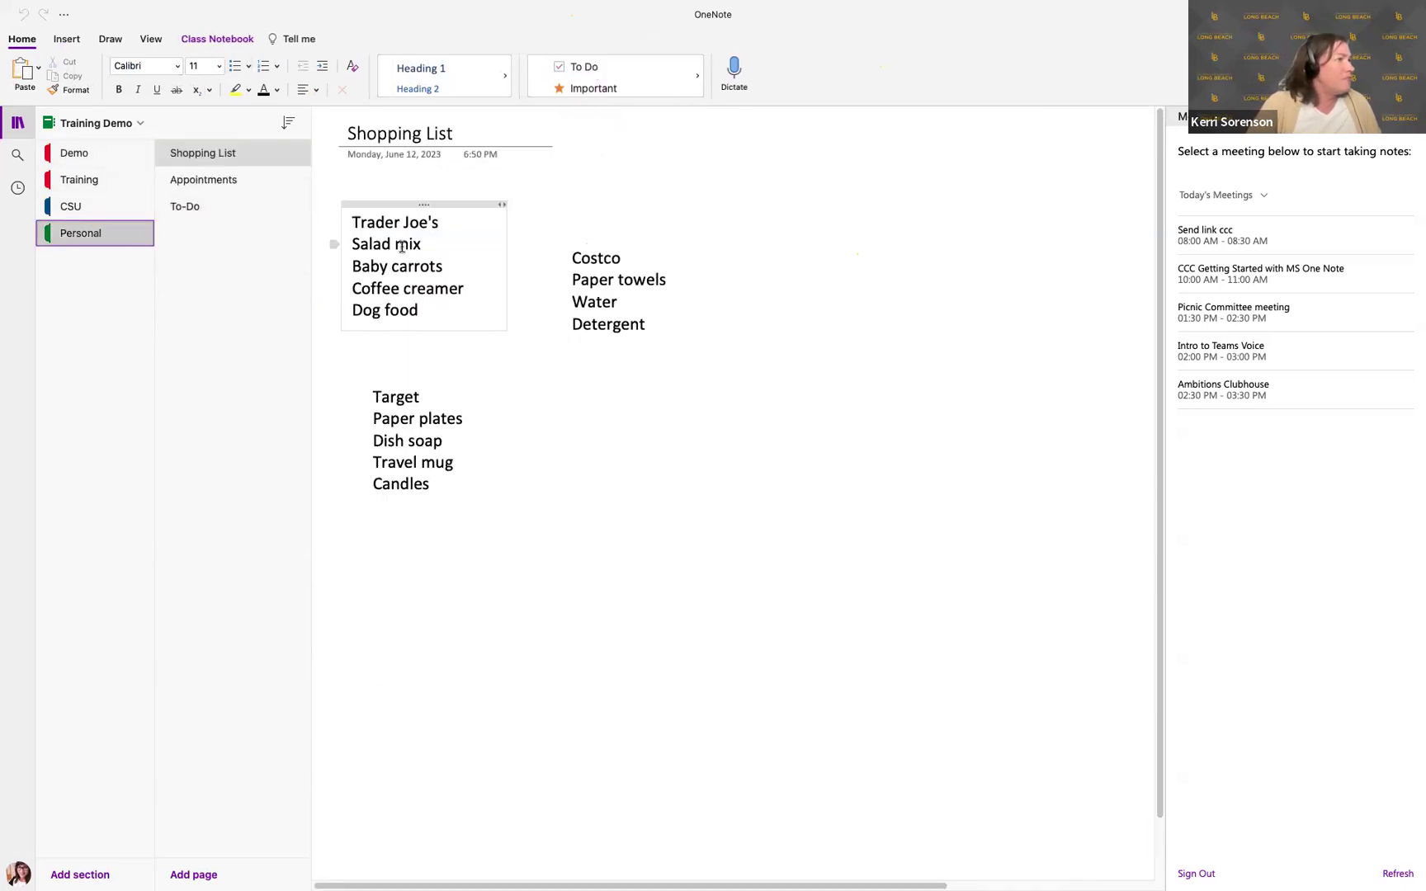
left_click_drag(351, 243, 423, 312)
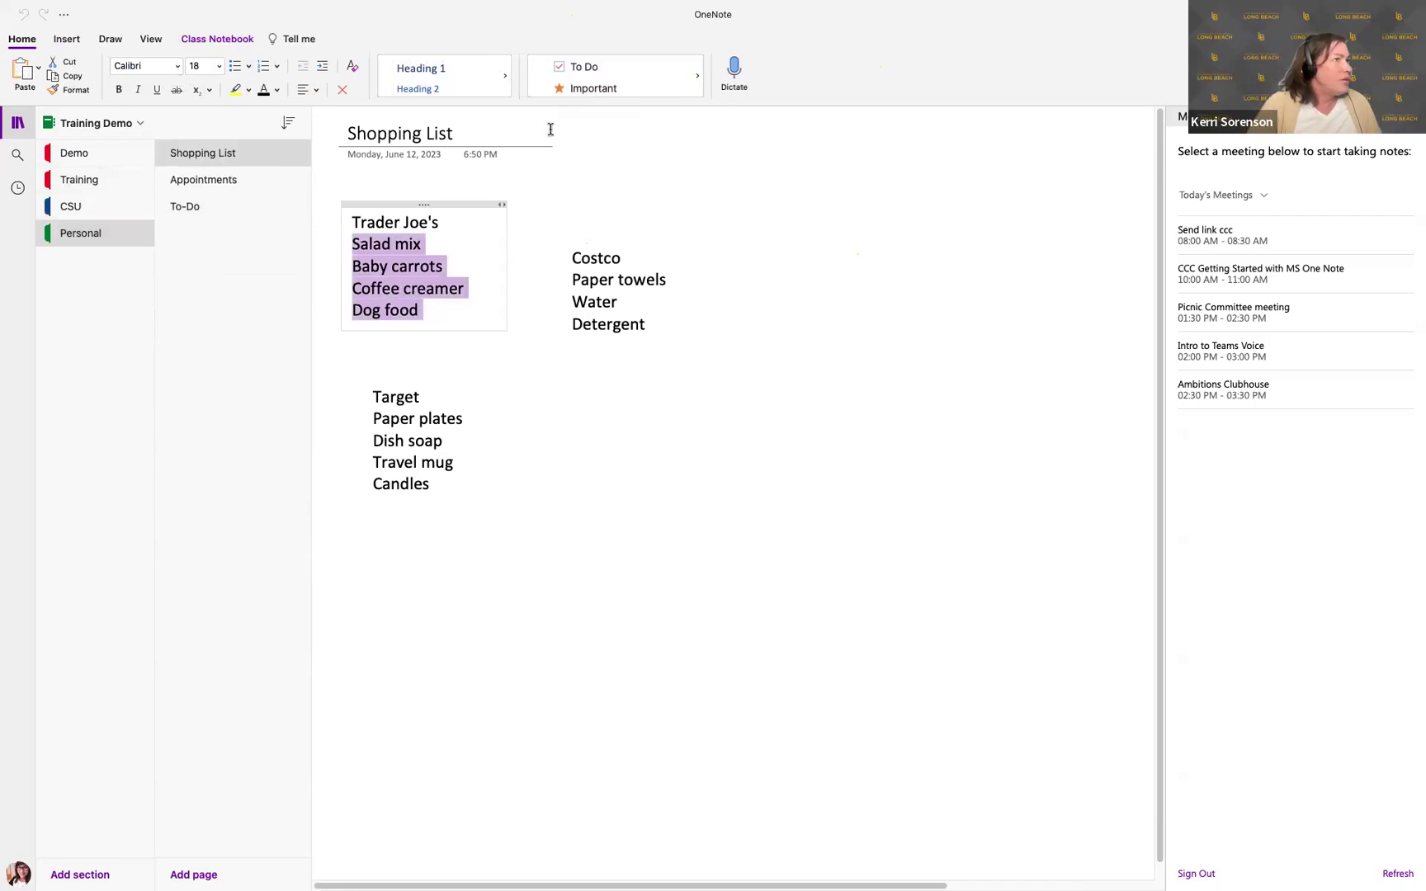
left_click(584, 66)
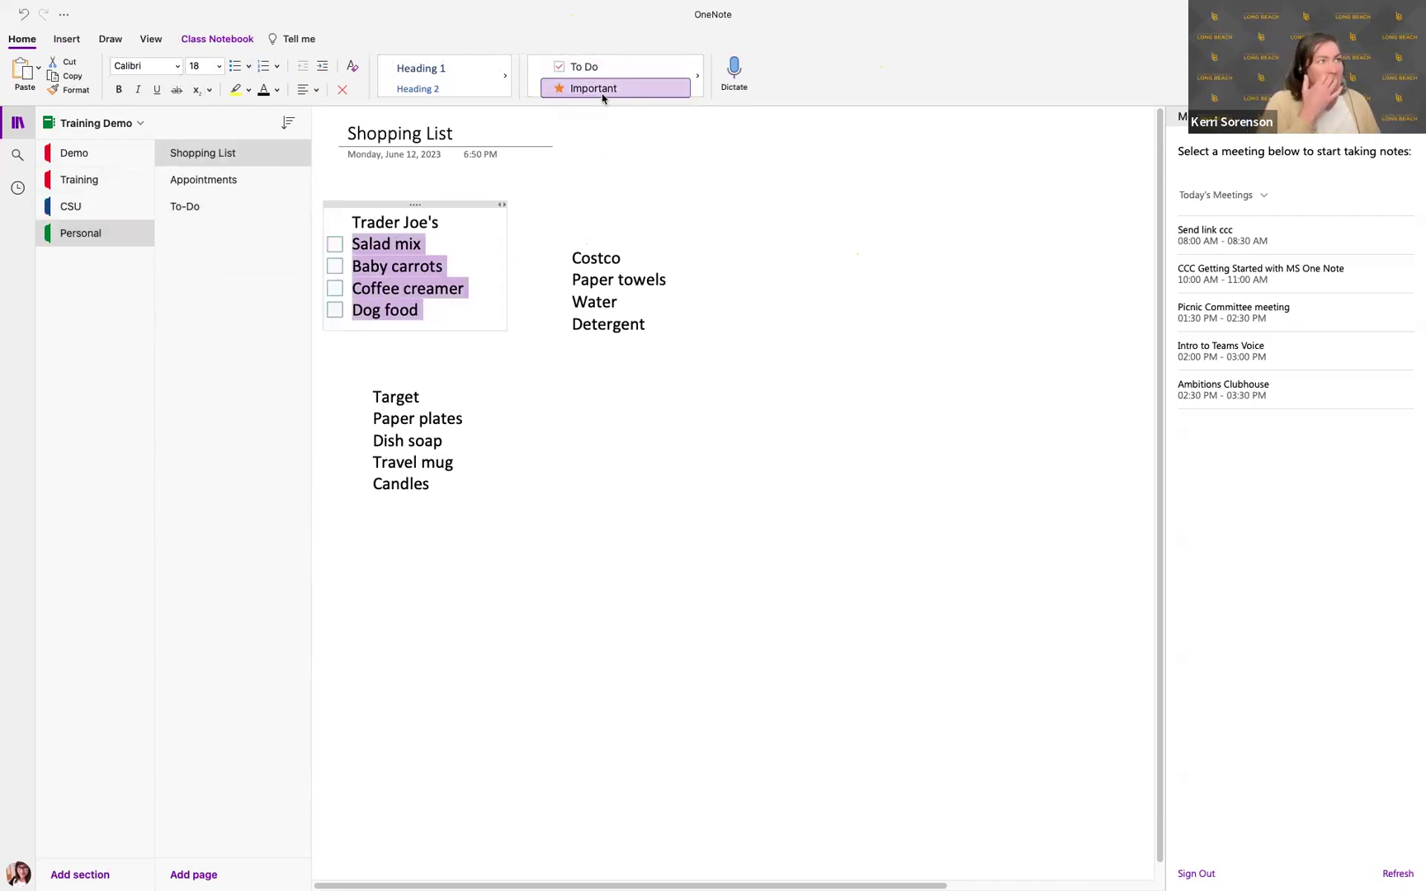
Tag the Costco items Paper towels, Water and Detergent as Important.
left_click(583, 280)
left_click_drag(584, 280, 607, 324)
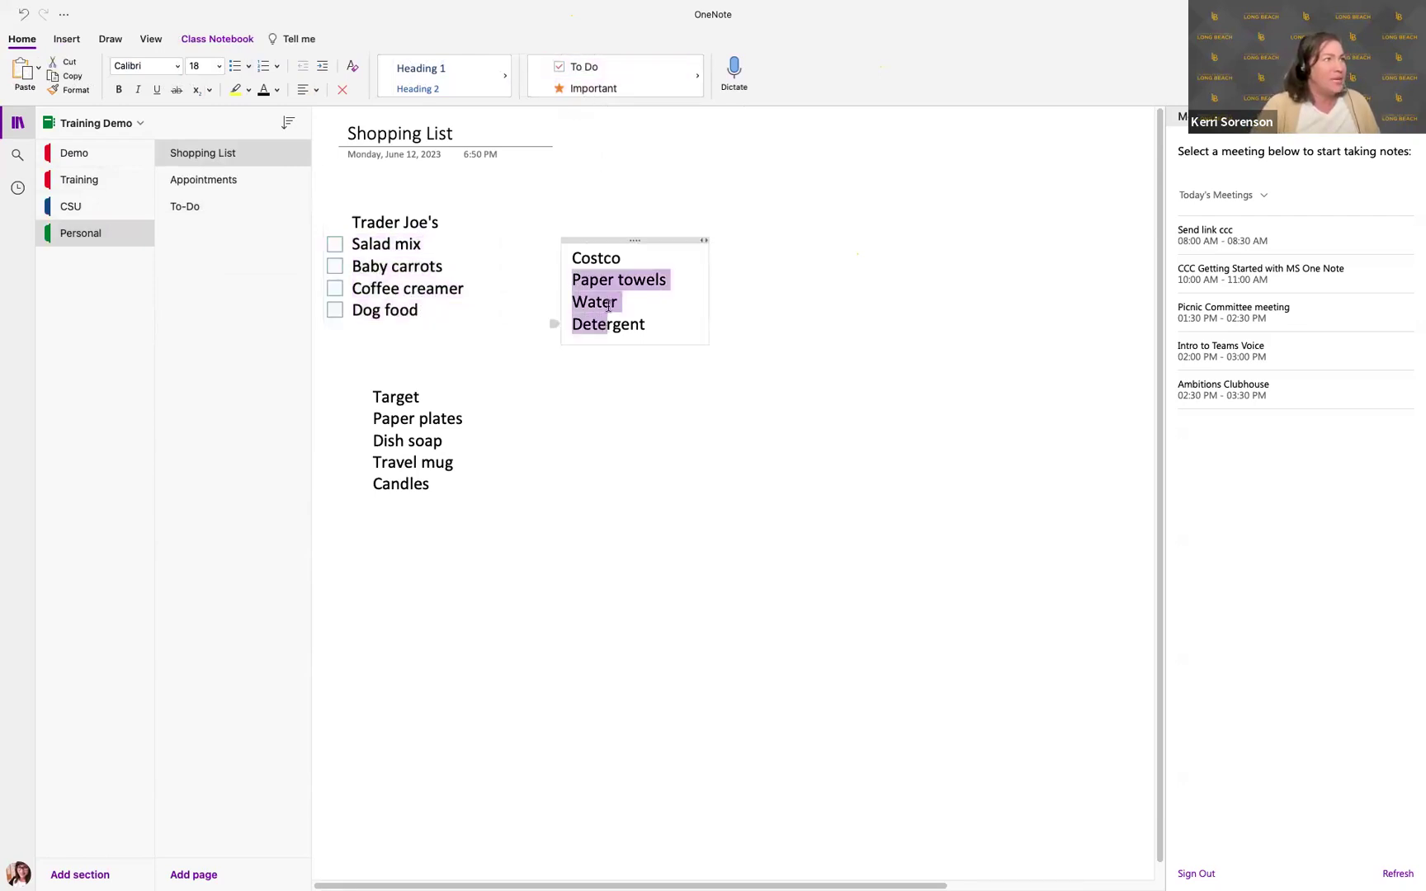
left_click(590, 88)
Tag the Target items Paper plates, Dish soap, Travel mug and Candles as Question.
left_click(376, 417)
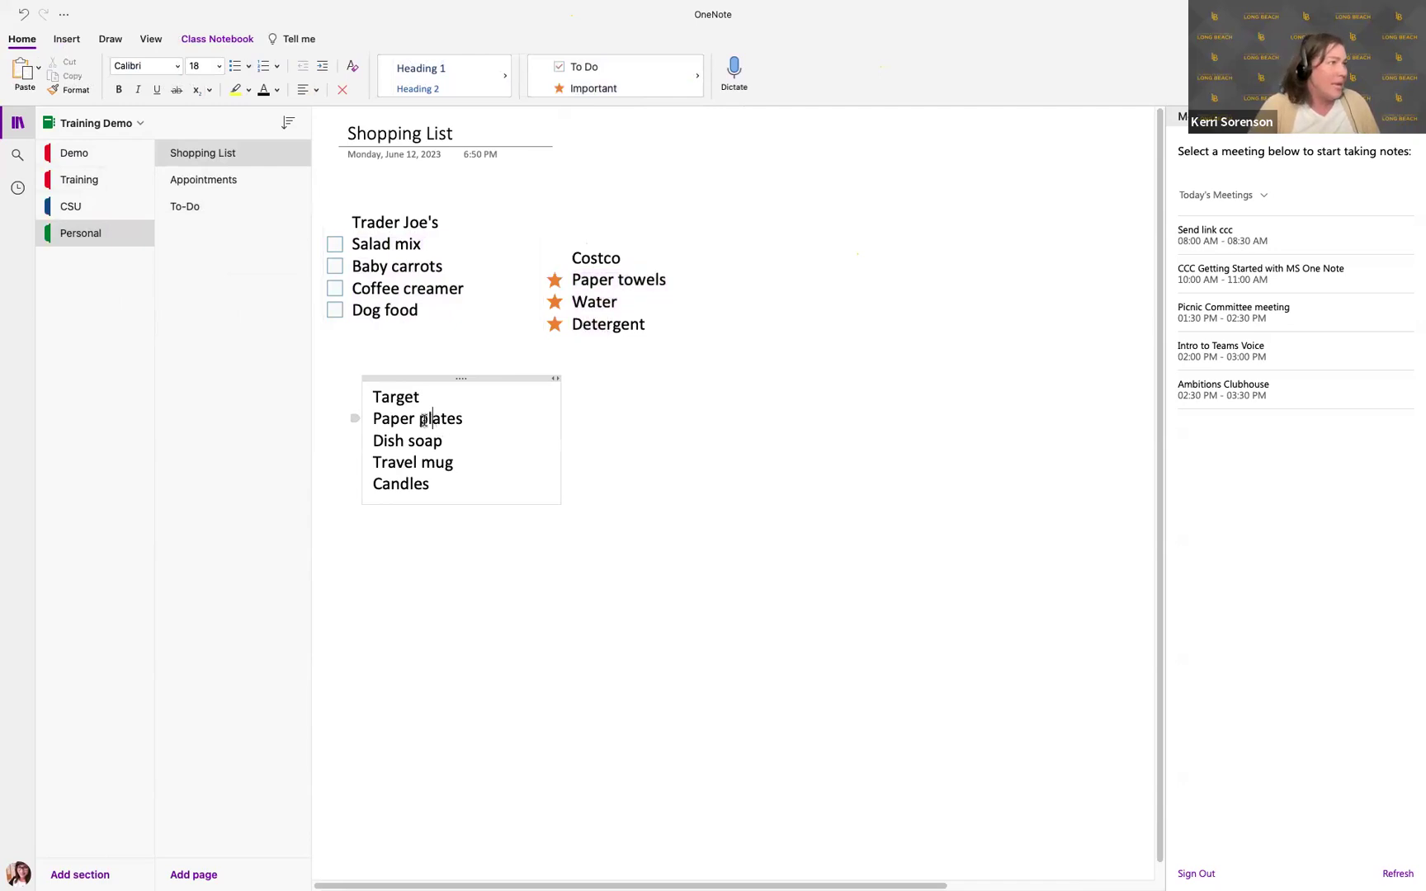
left_click_drag(373, 416, 460, 498)
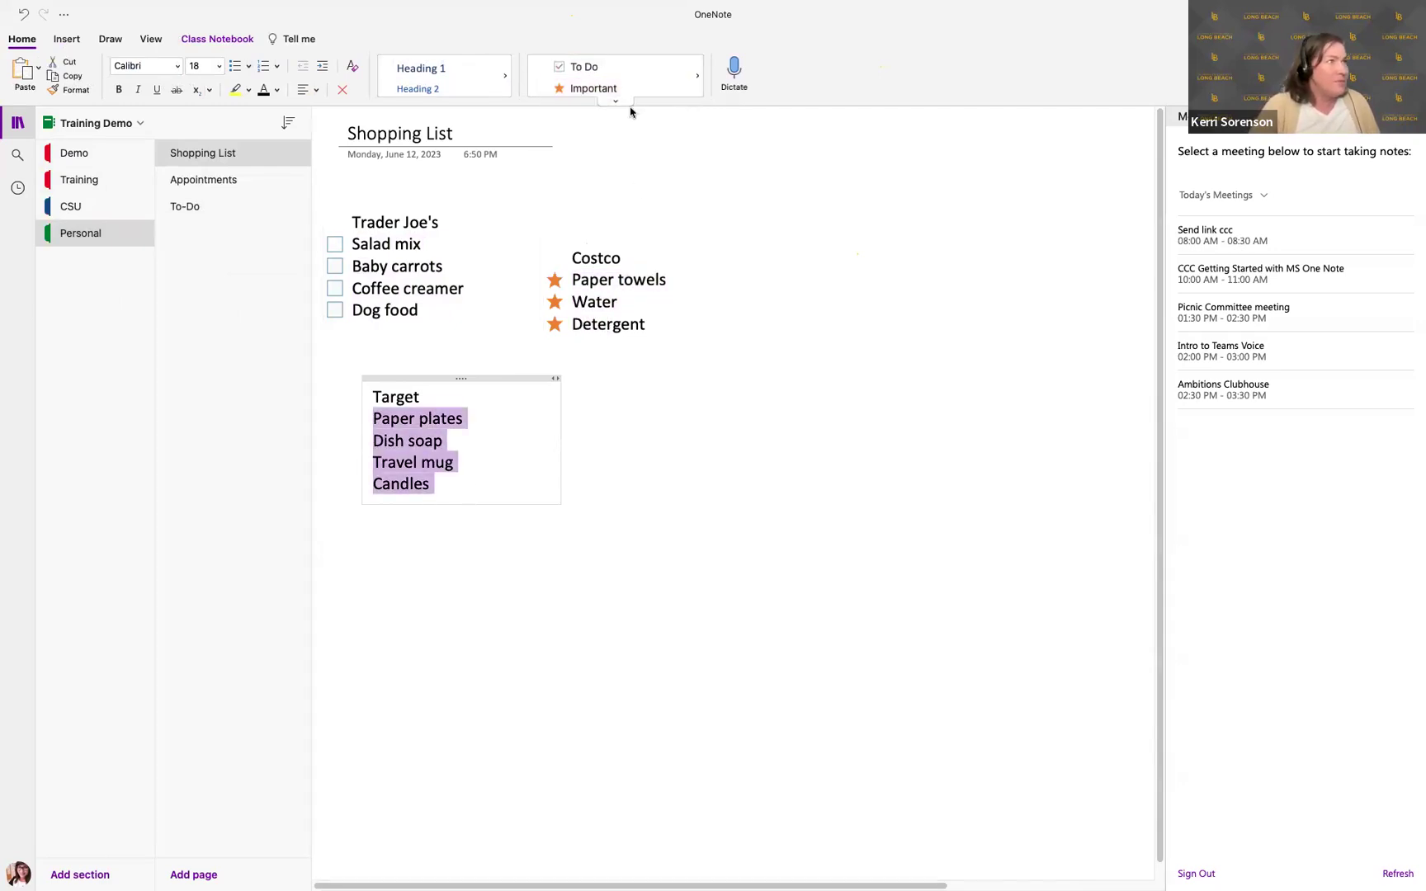
left_click(617, 101)
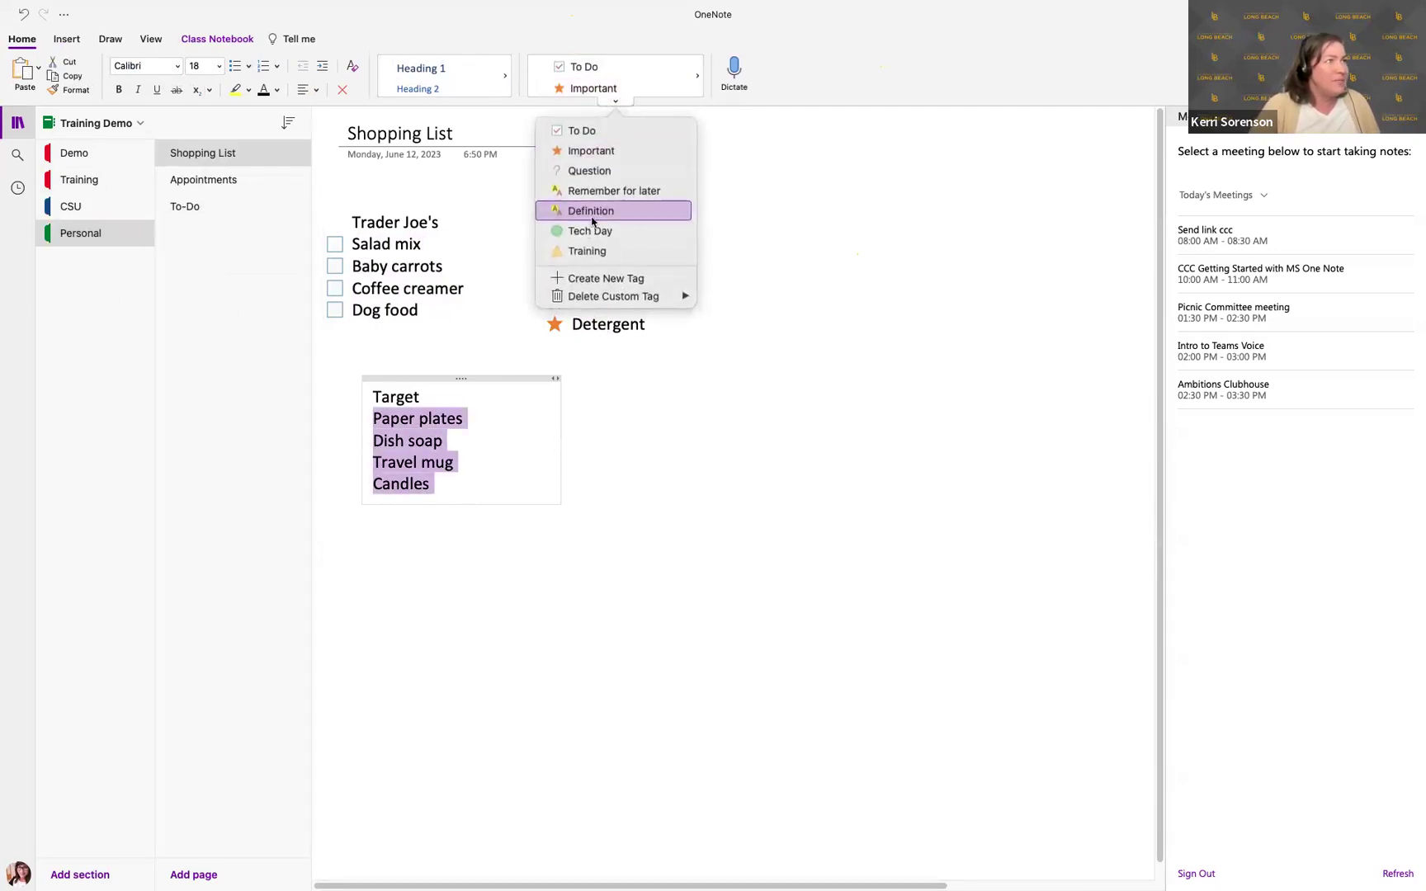
left_click(587, 171)
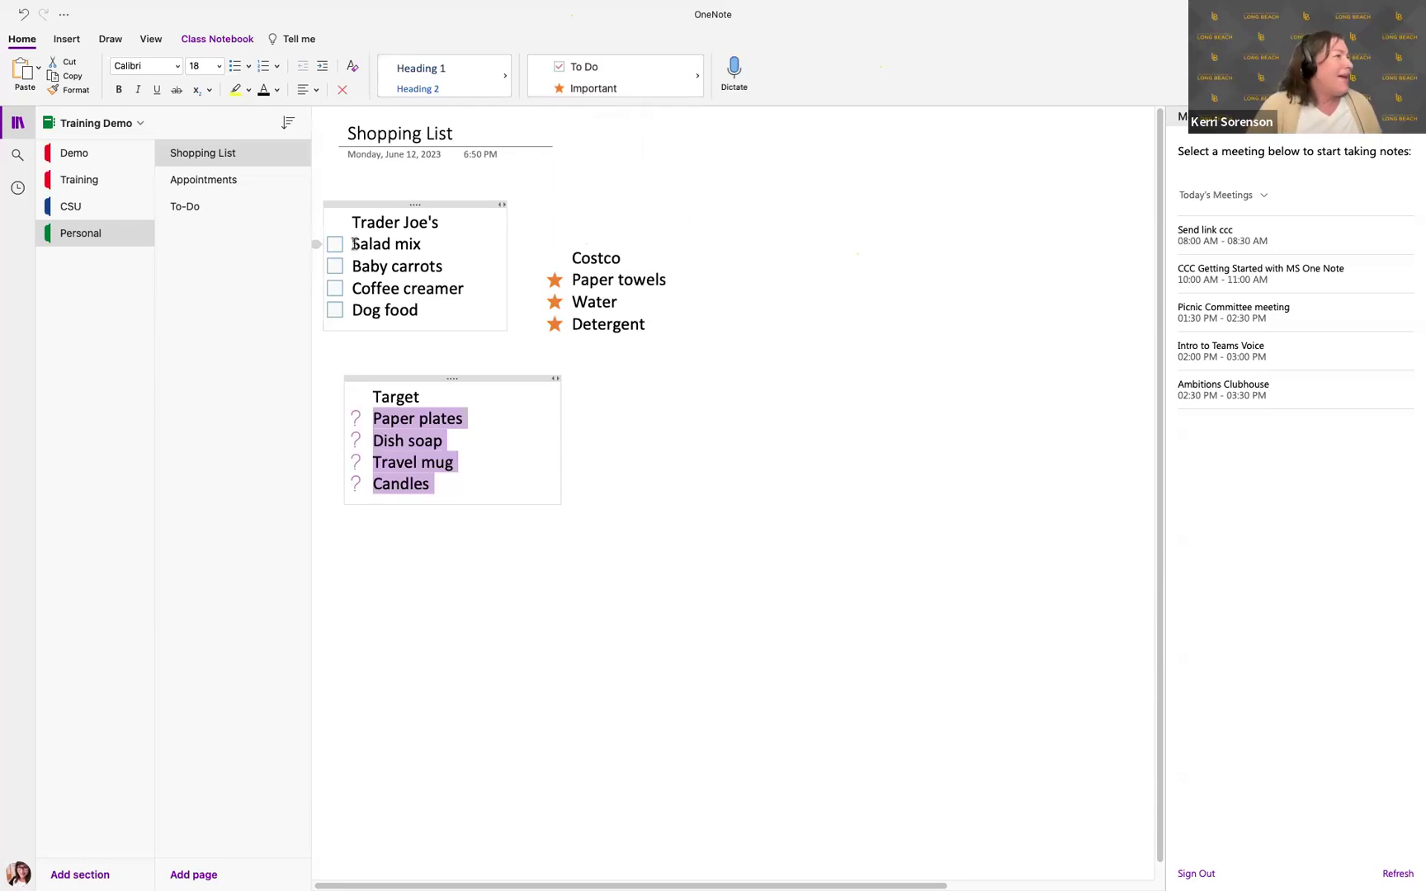
left_click(353, 243)
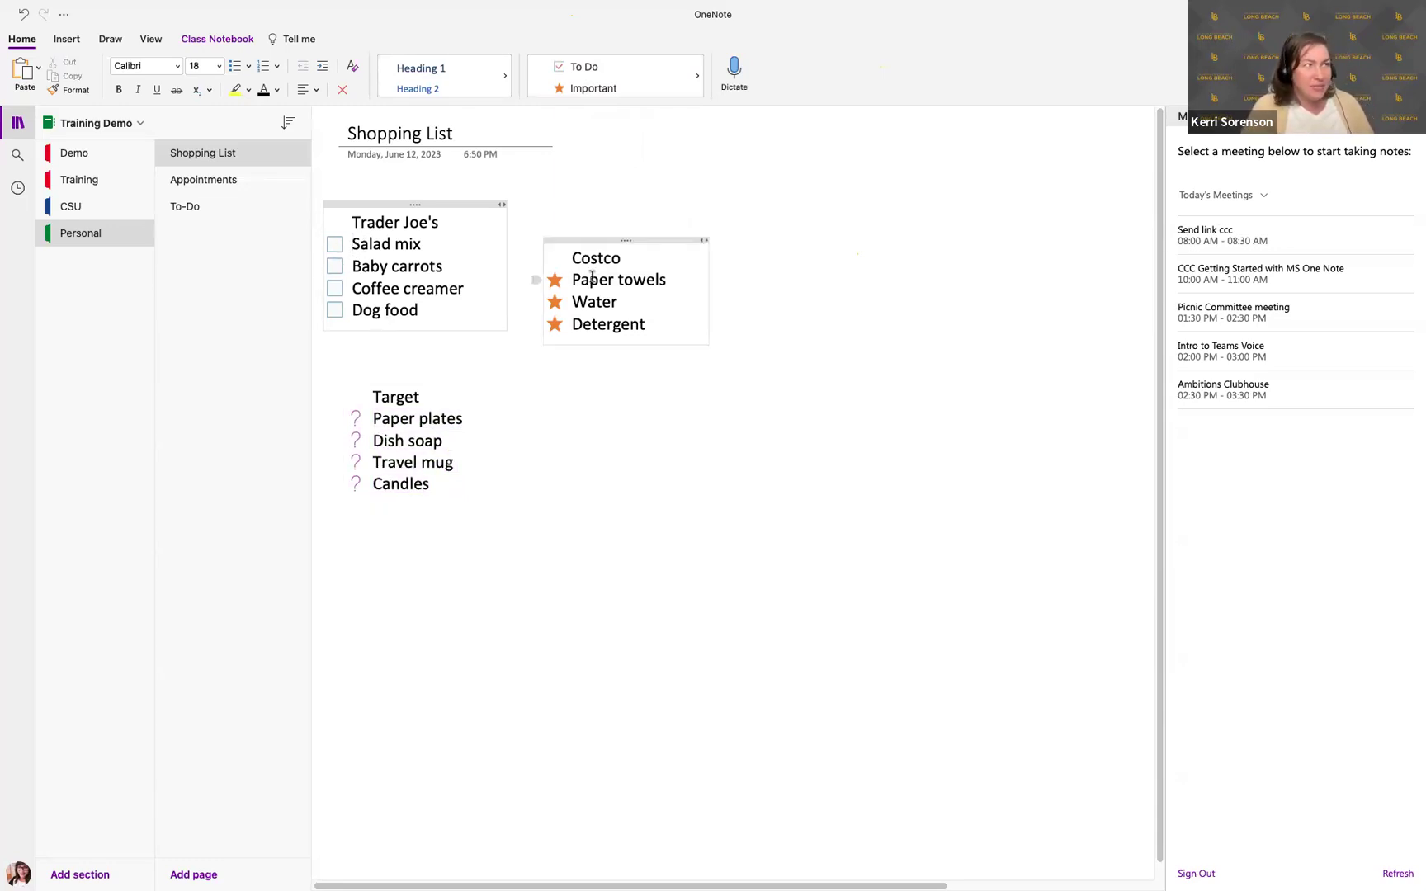
Create a custom tag named Accessibility with the red heart icon and check it in the tag list.
left_click(614, 100)
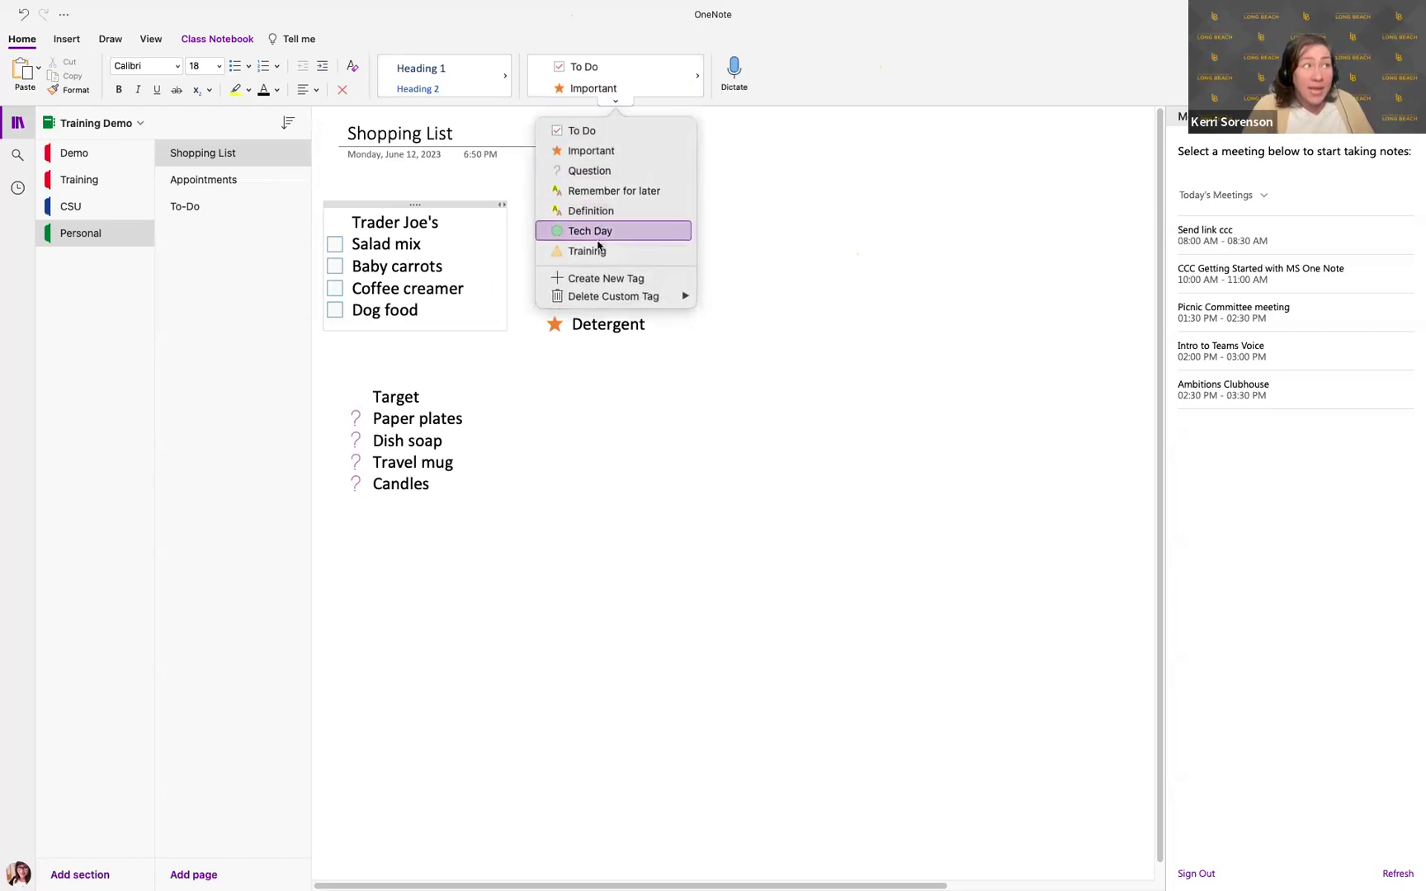
mouse_move(596, 300)
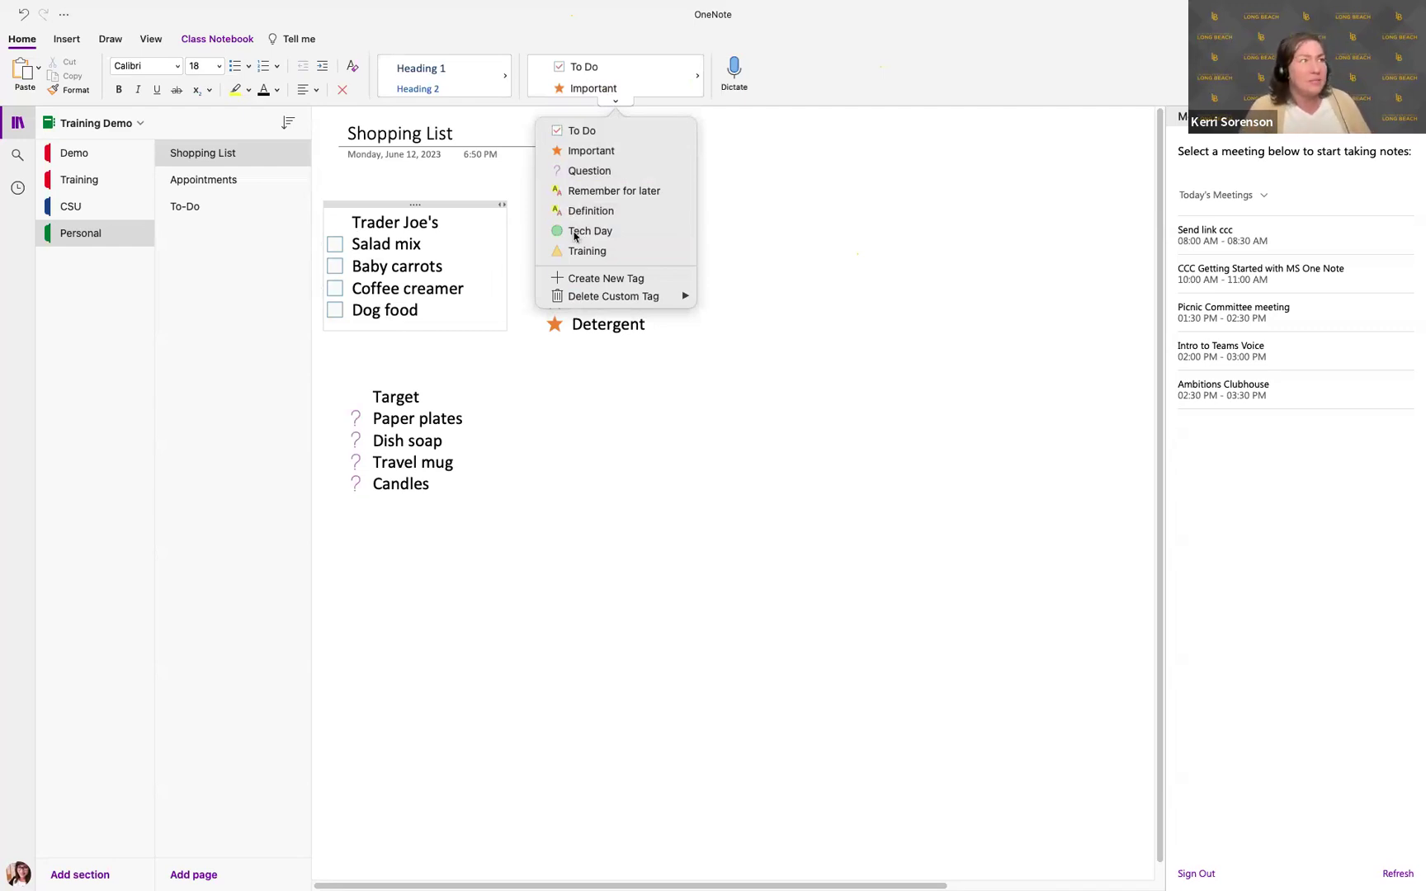
left_click(606, 280)
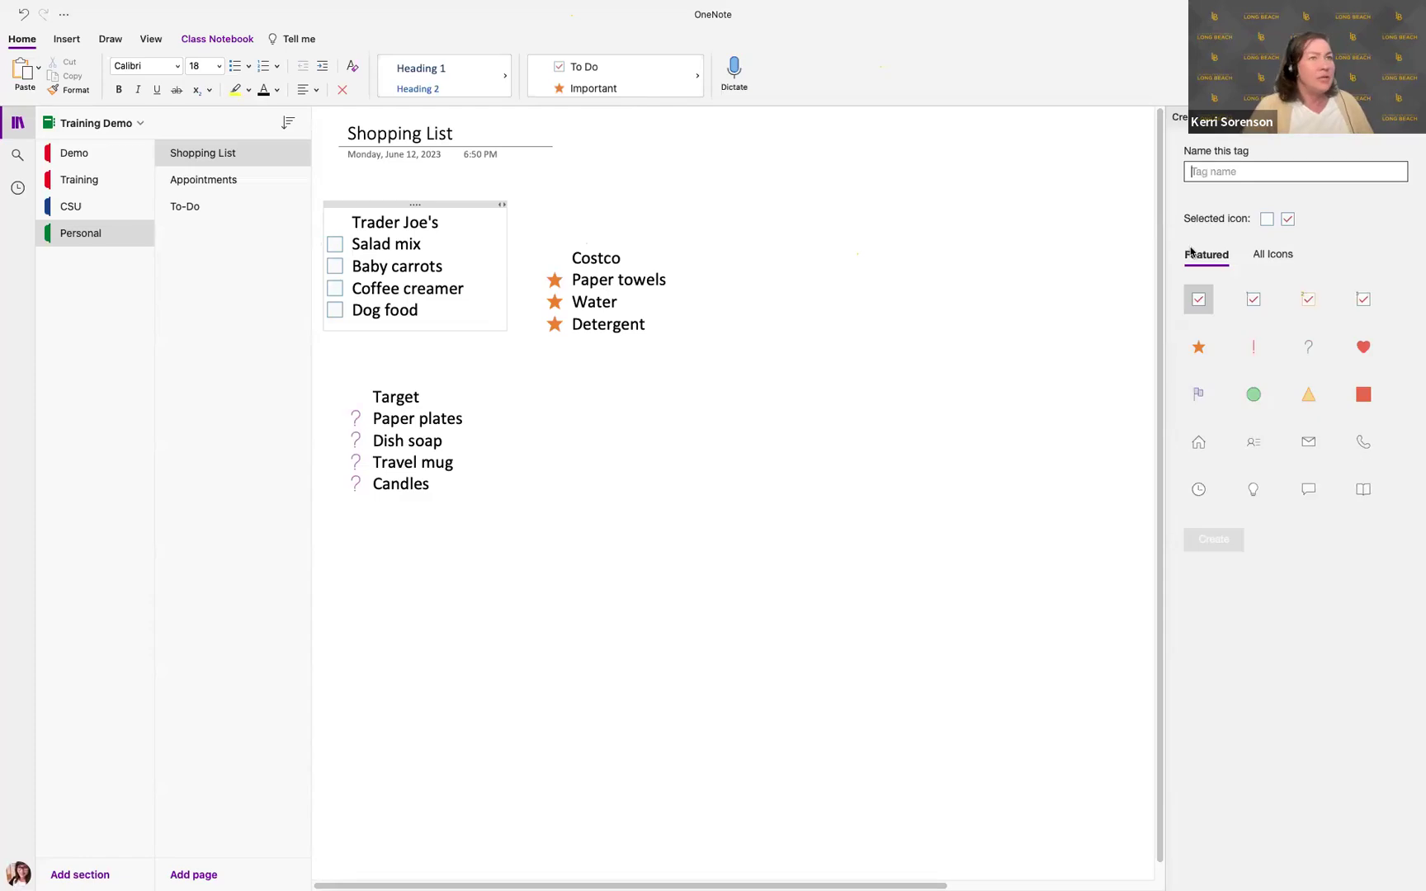
type("Accessibility")
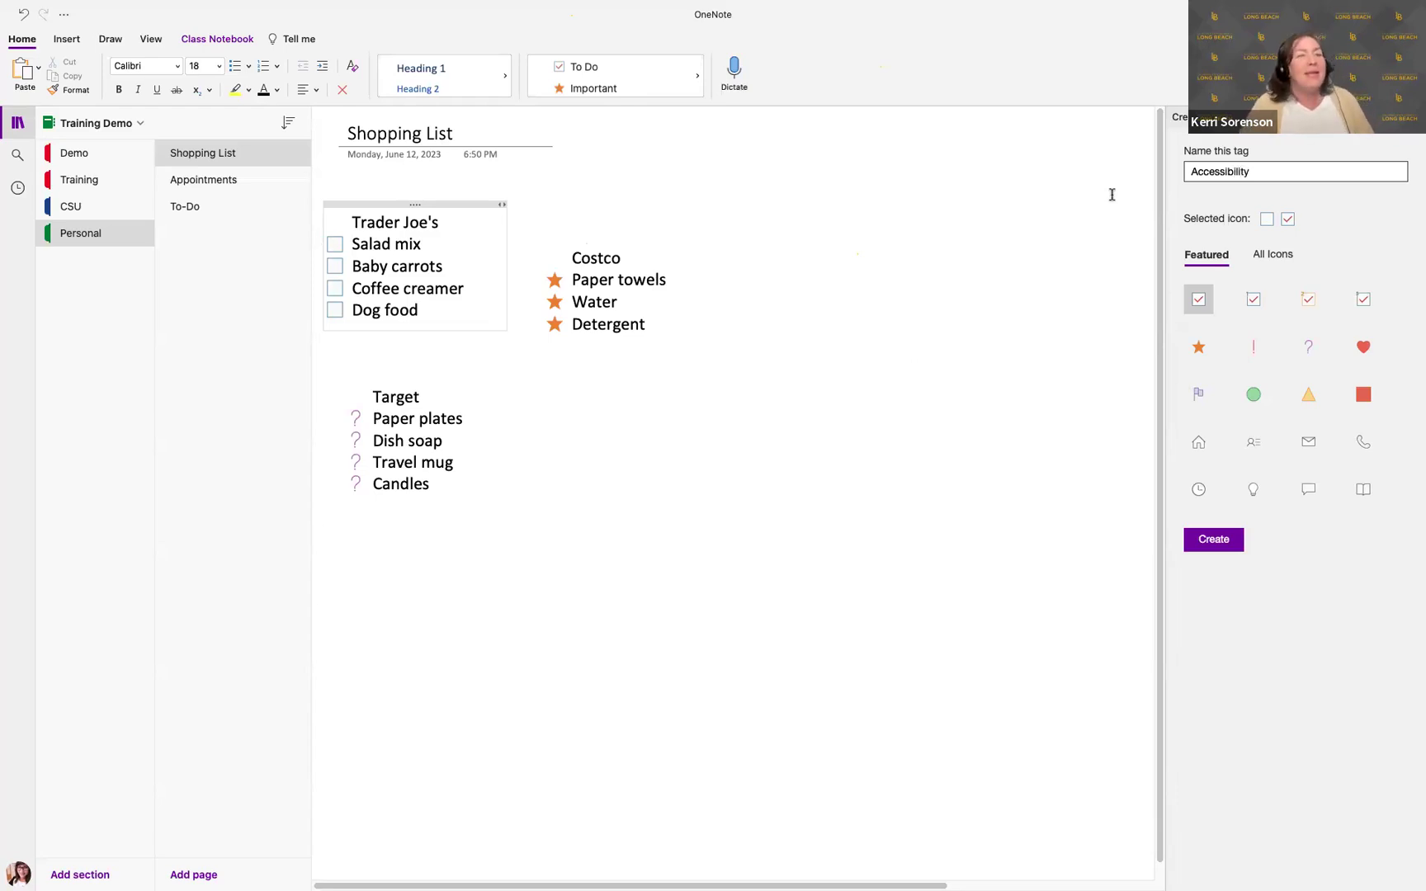
left_click(1363, 347)
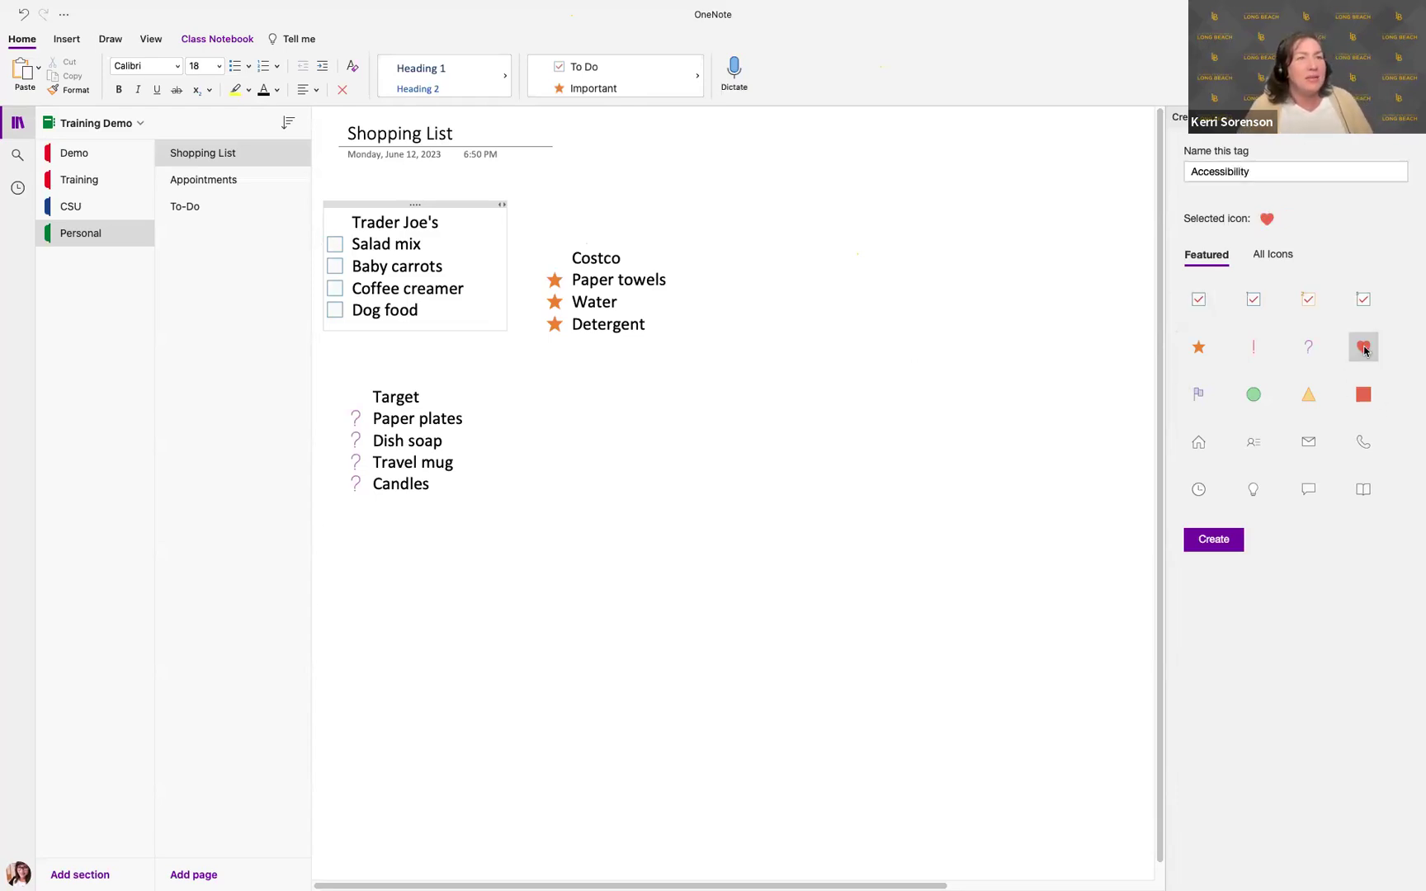
left_click(1209, 540)
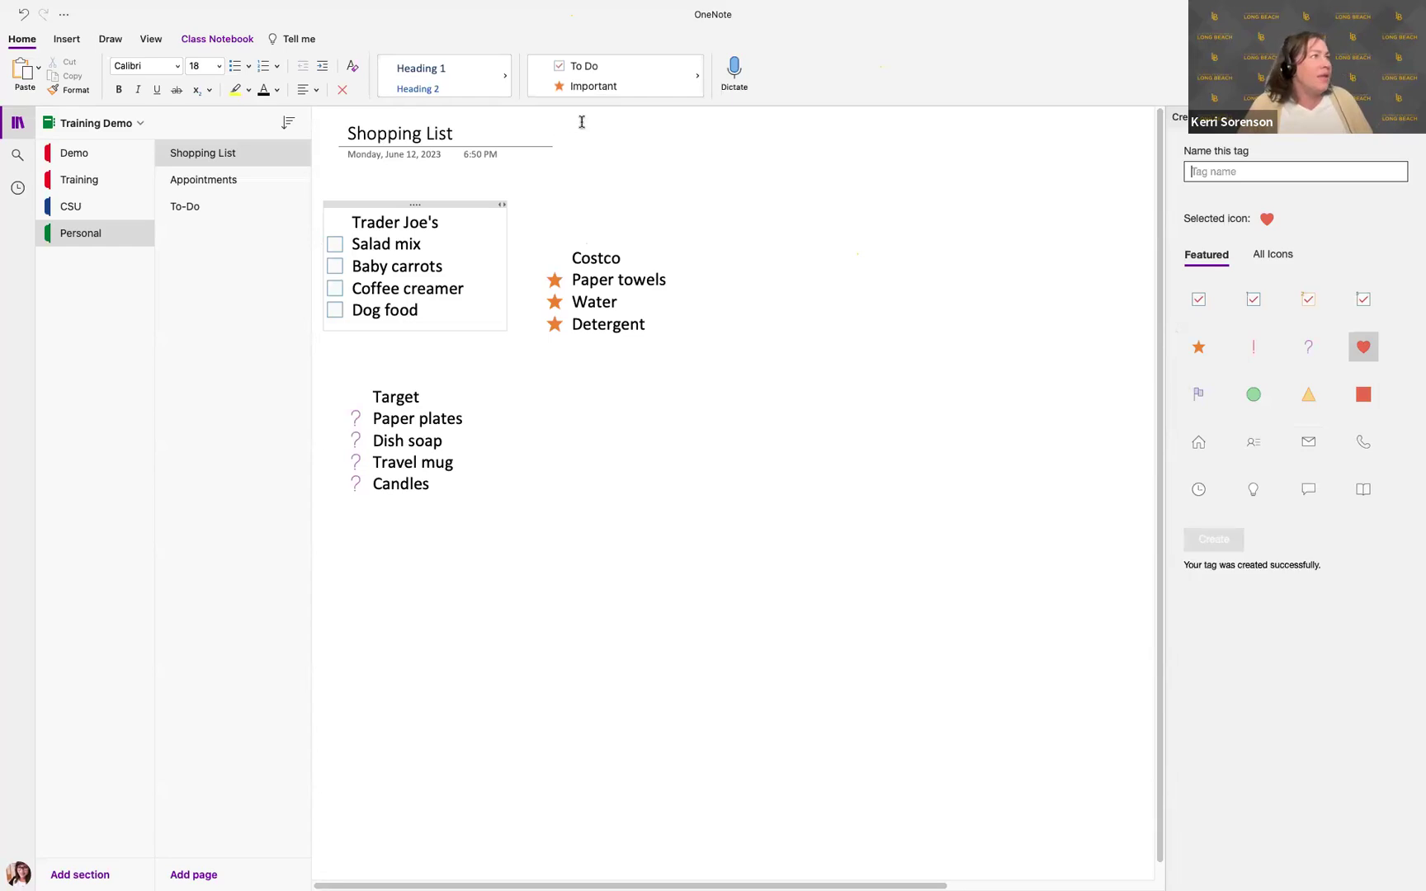
left_click(611, 102)
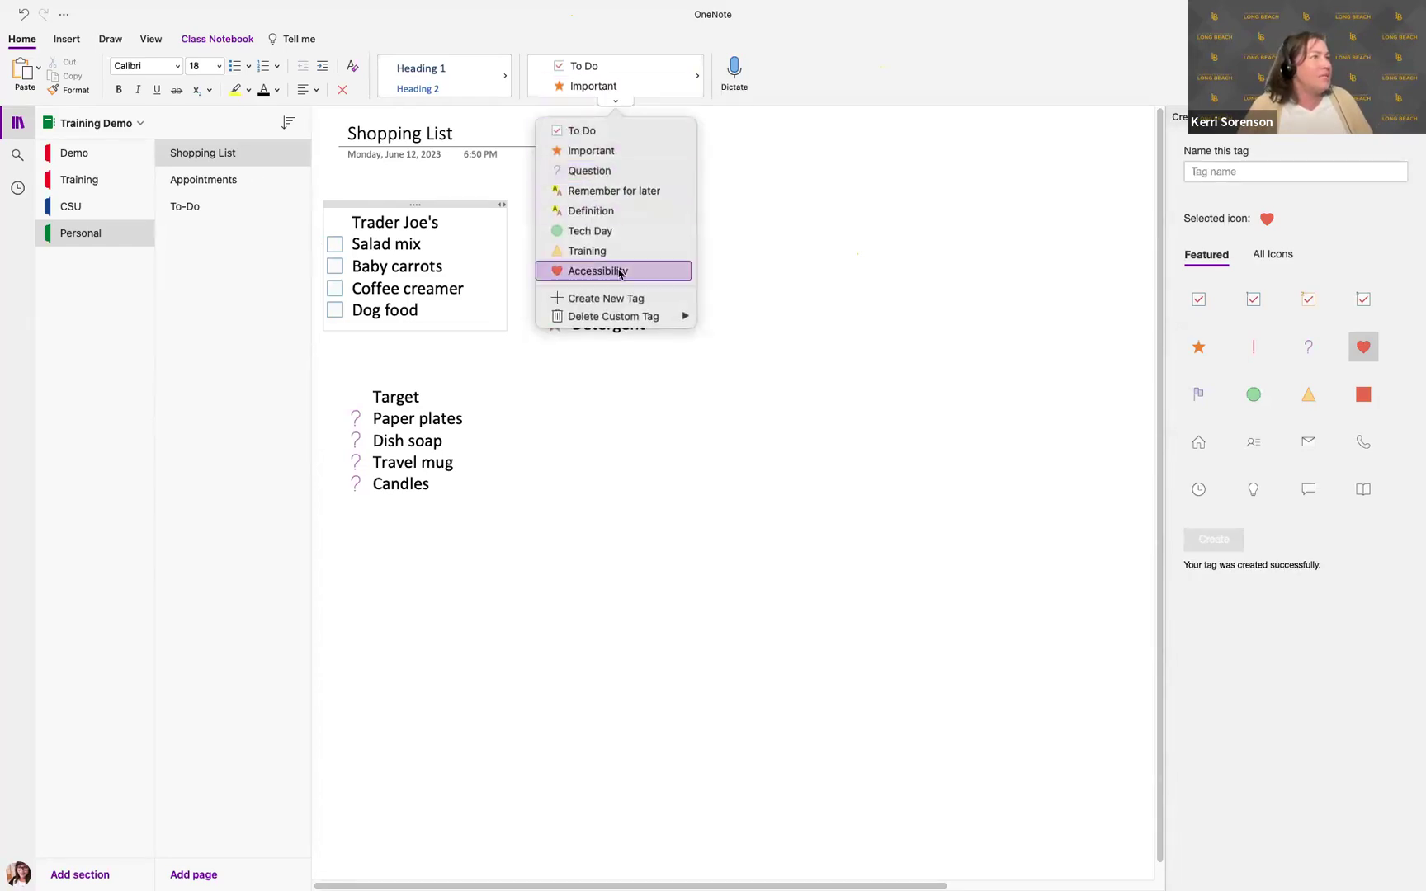
Open the To-Do page and apply the Accessibility tag to its three tasks, from Shred documents to Organize donations.
left_click(190, 207)
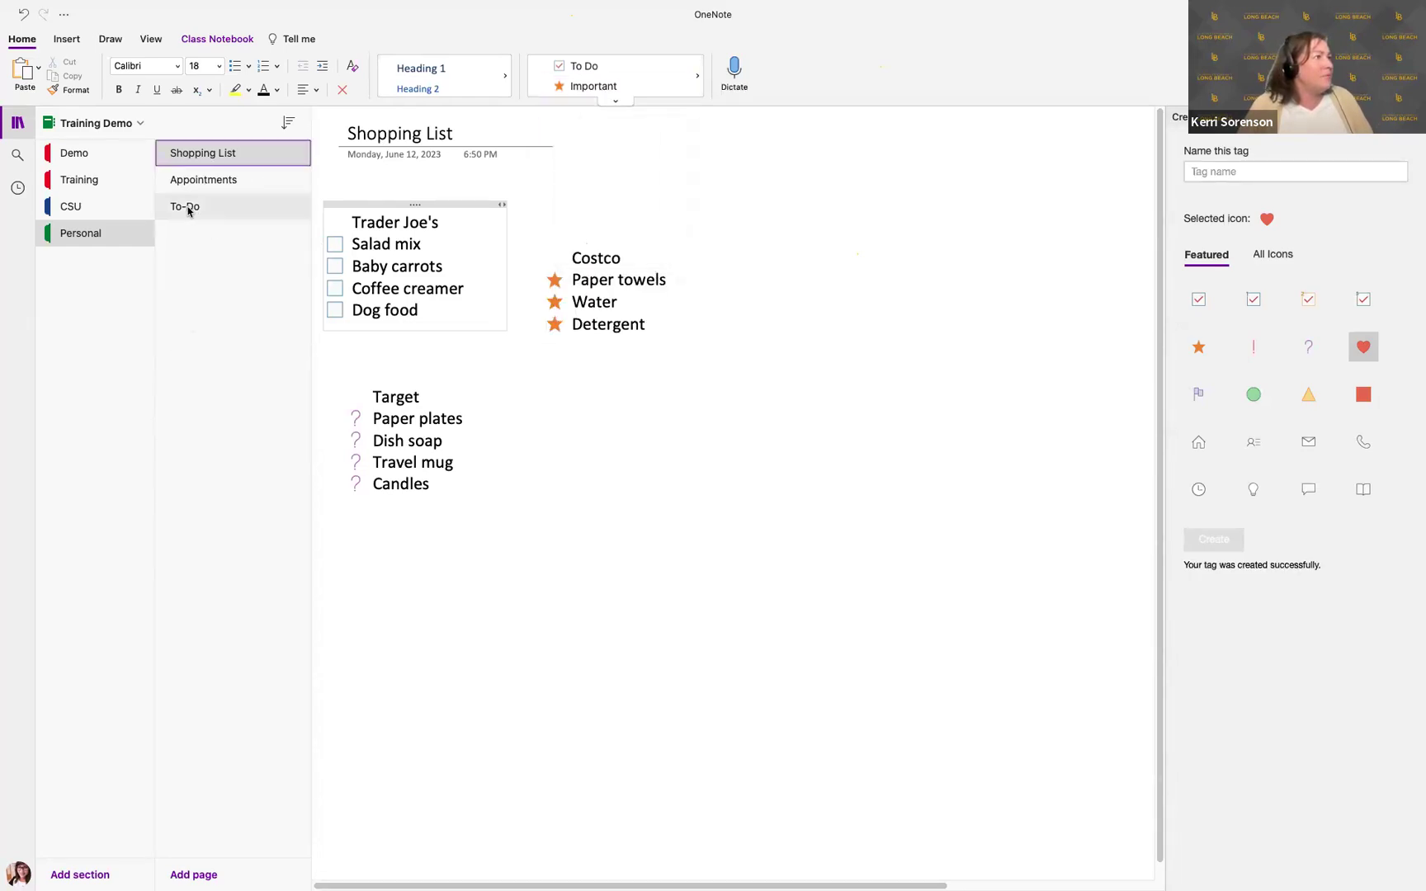
left_click_drag(346, 204, 405, 248)
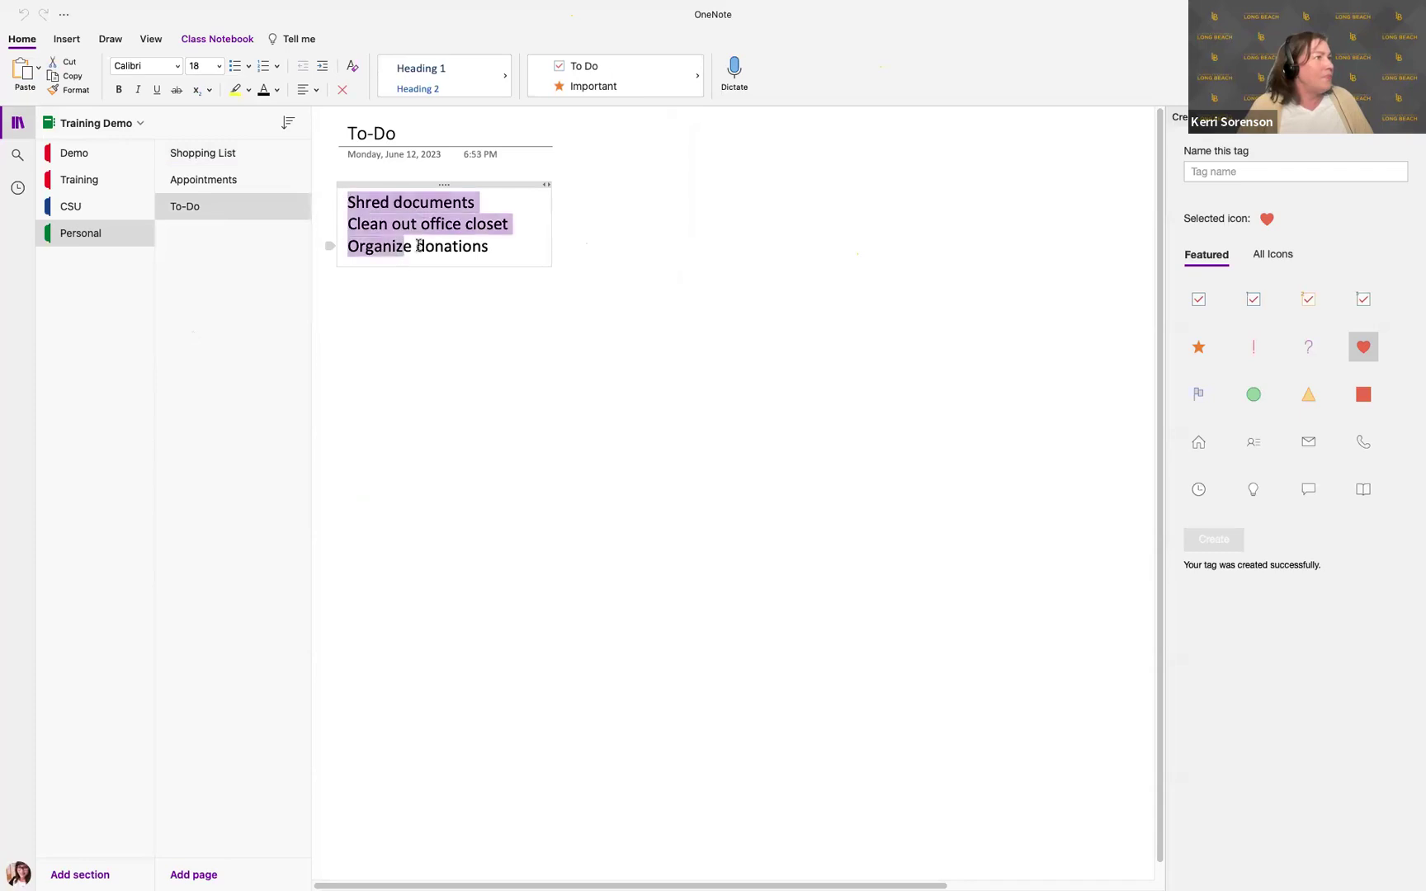
left_click(616, 100)
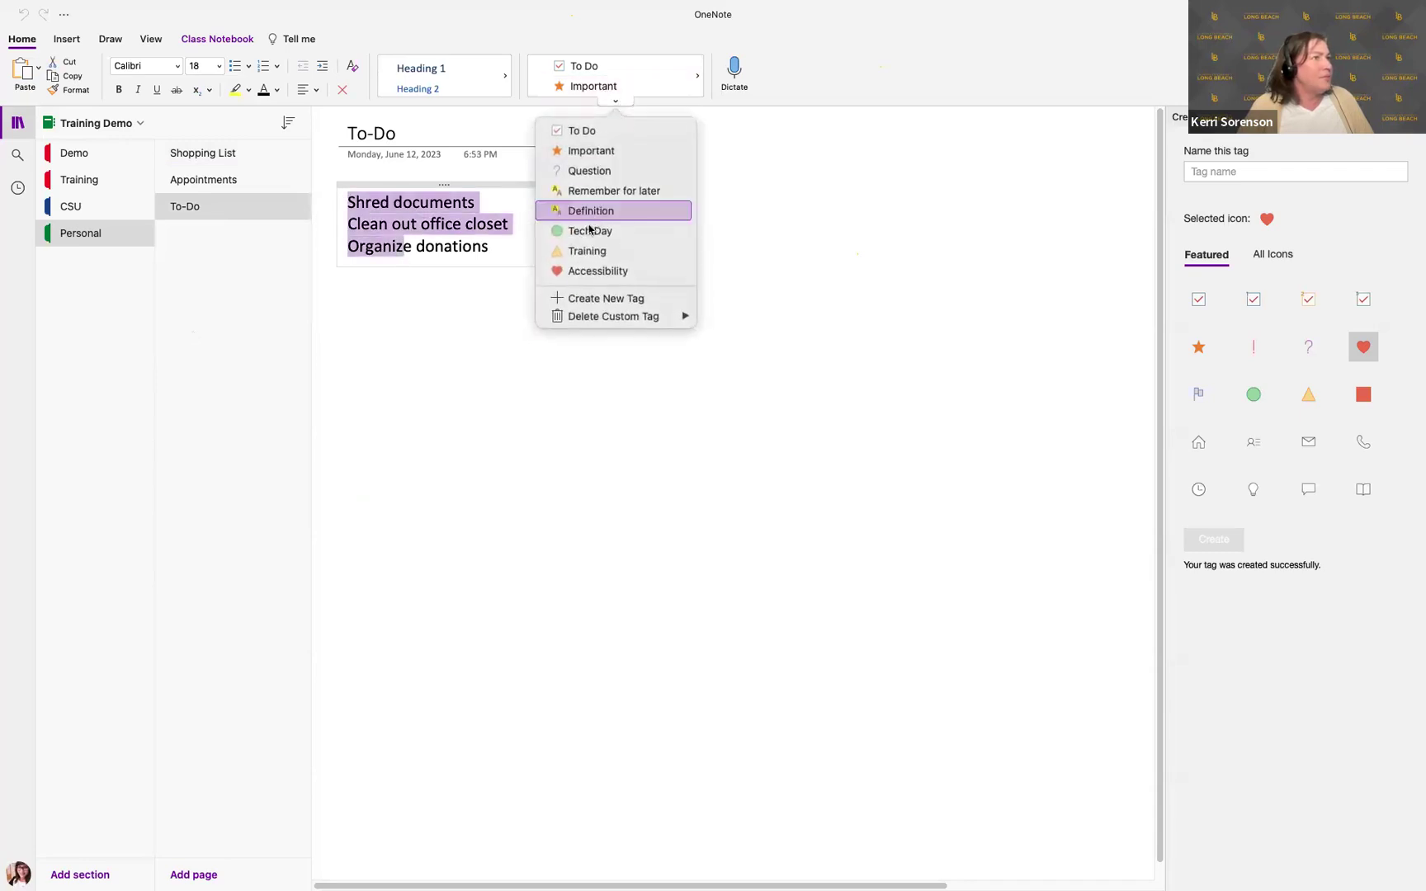
left_click(591, 271)
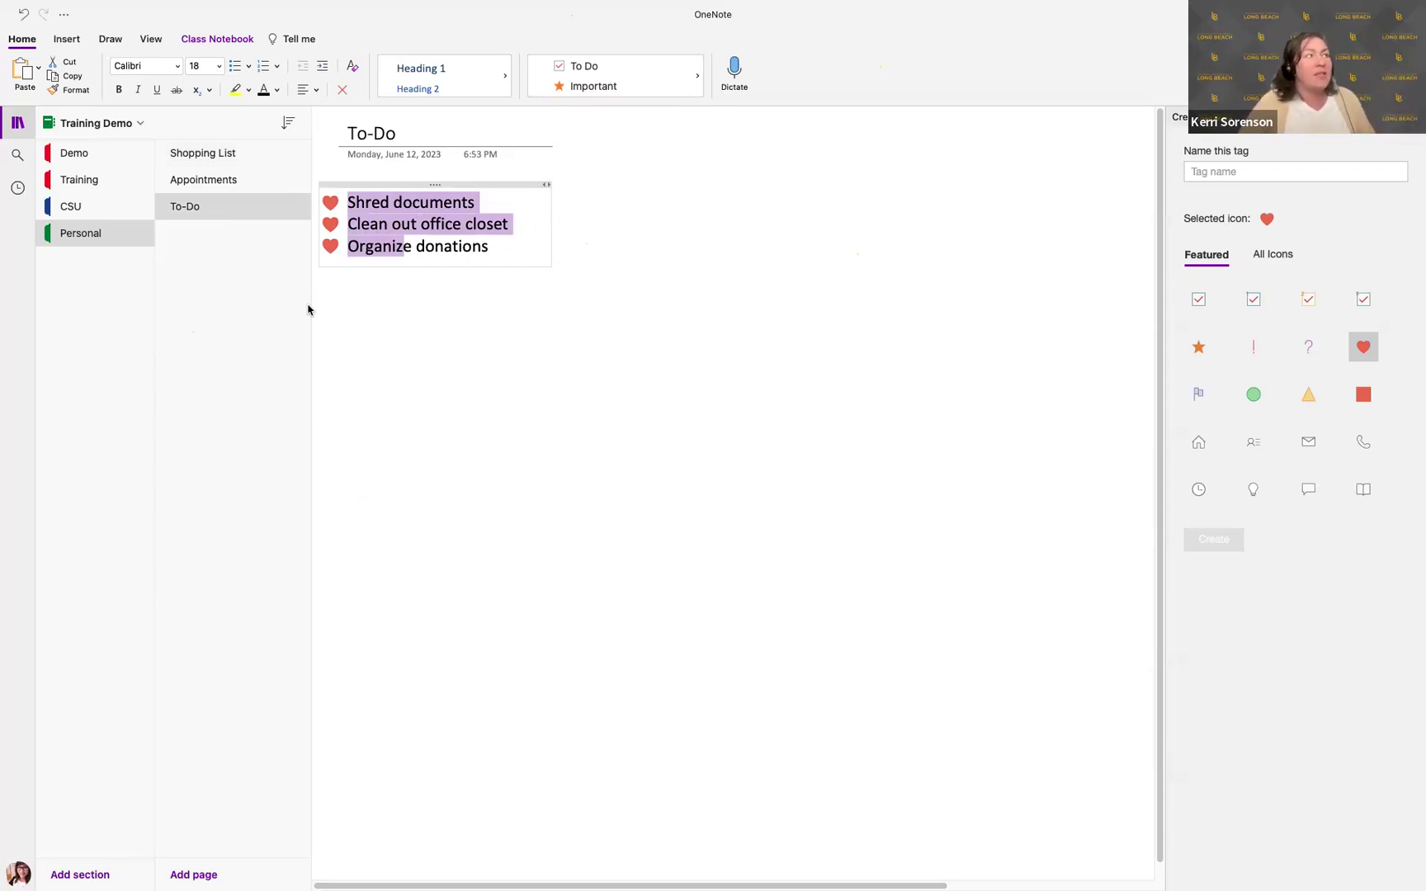
Search all notebooks for notes tagged Important, then for notes tagged To Do.
left_click(15, 158)
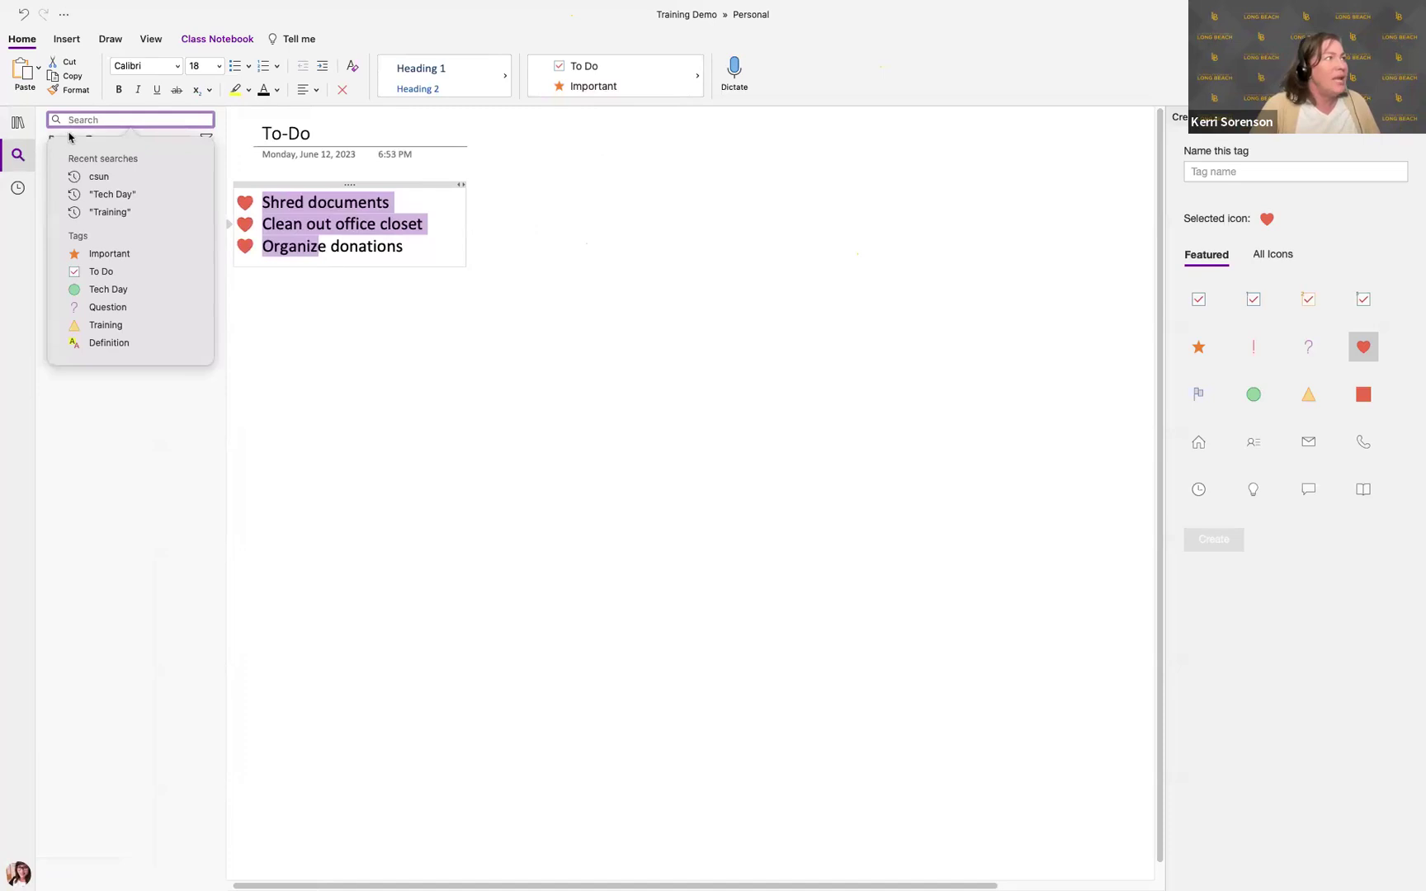
left_click(121, 261)
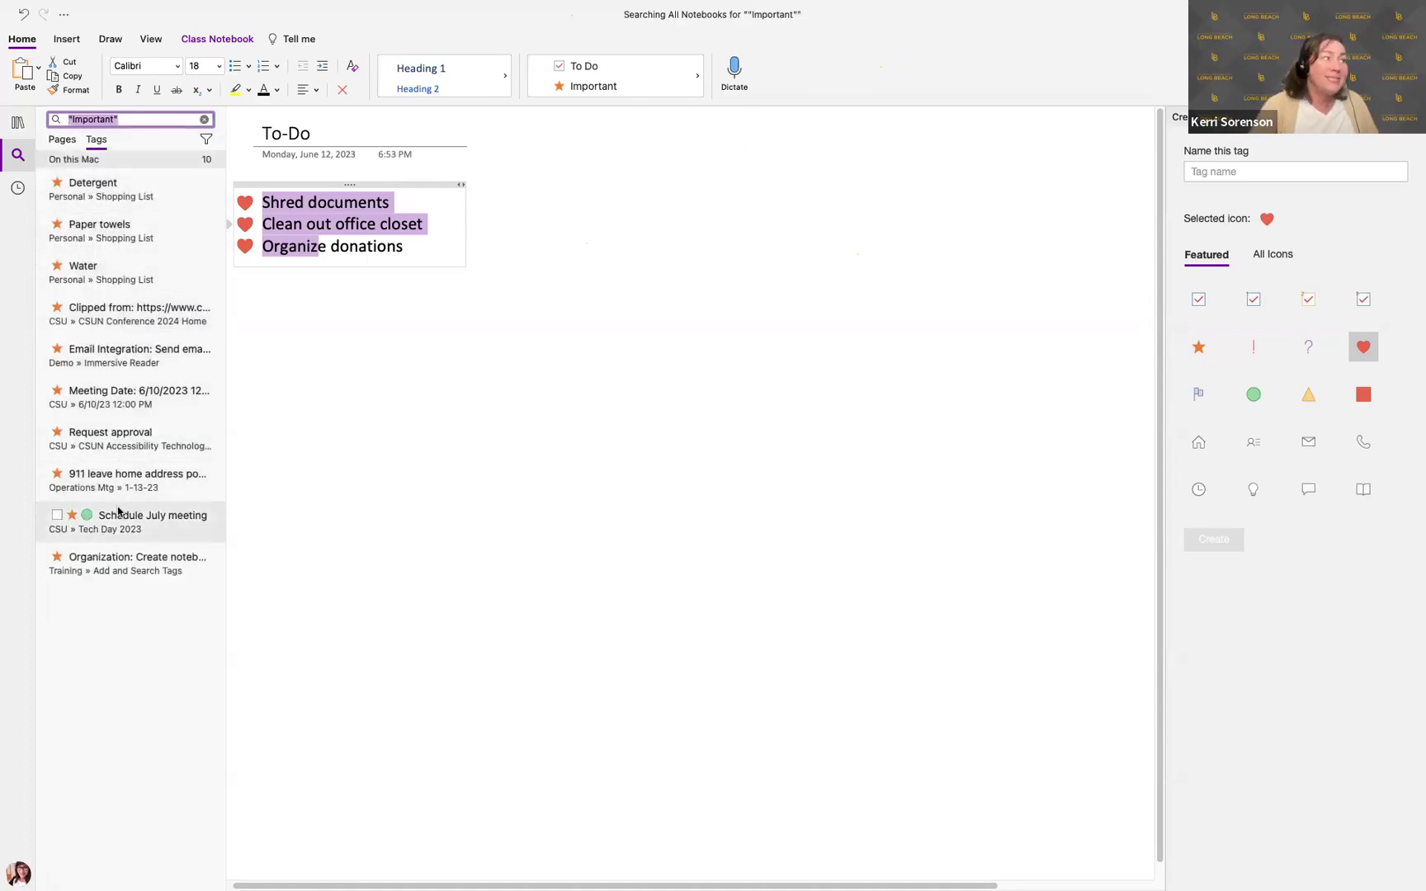
left_click(204, 119)
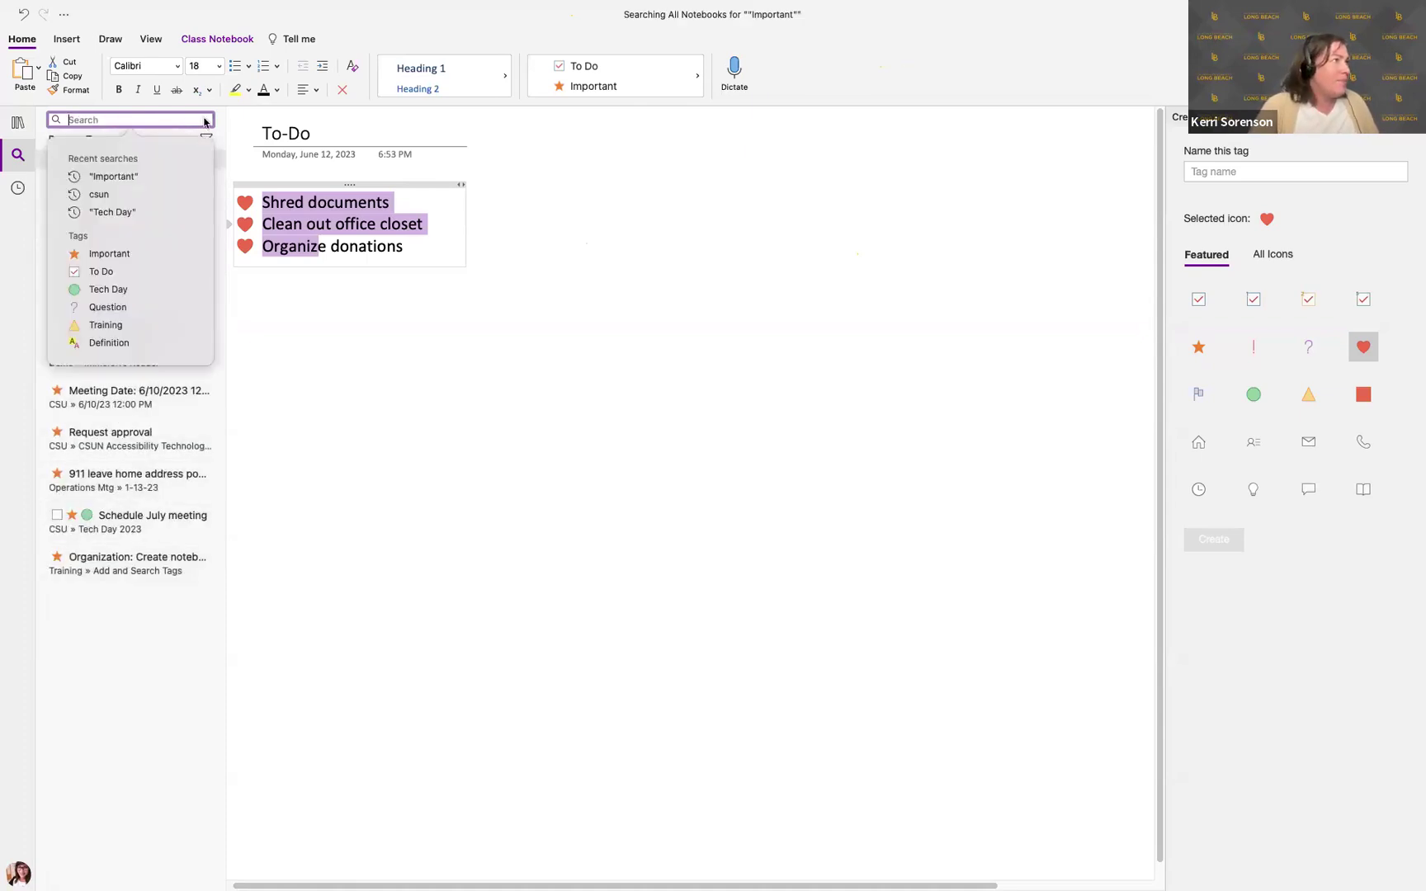
left_click(101, 271)
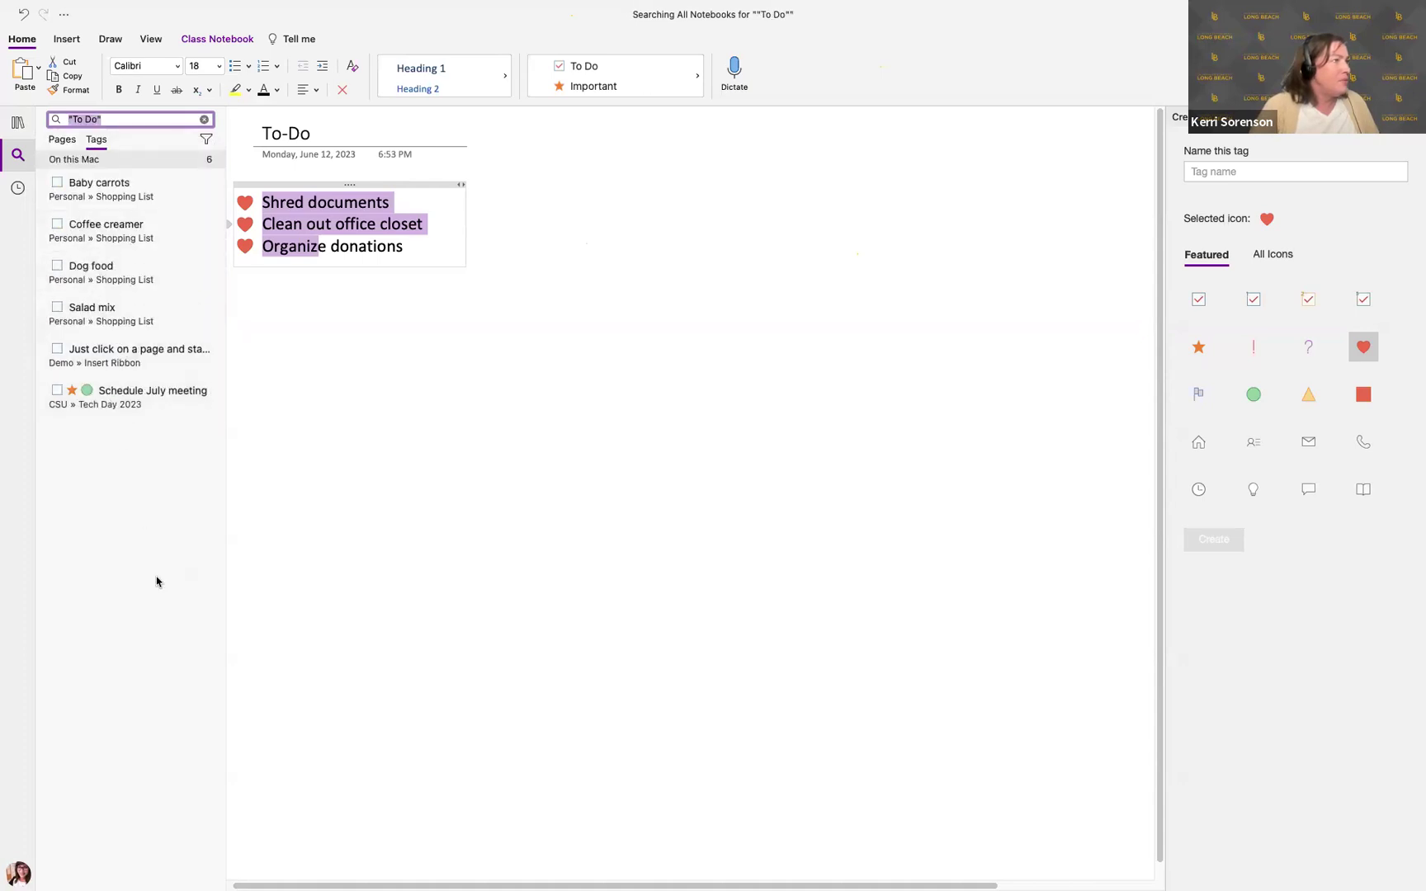
left_click(156, 582)
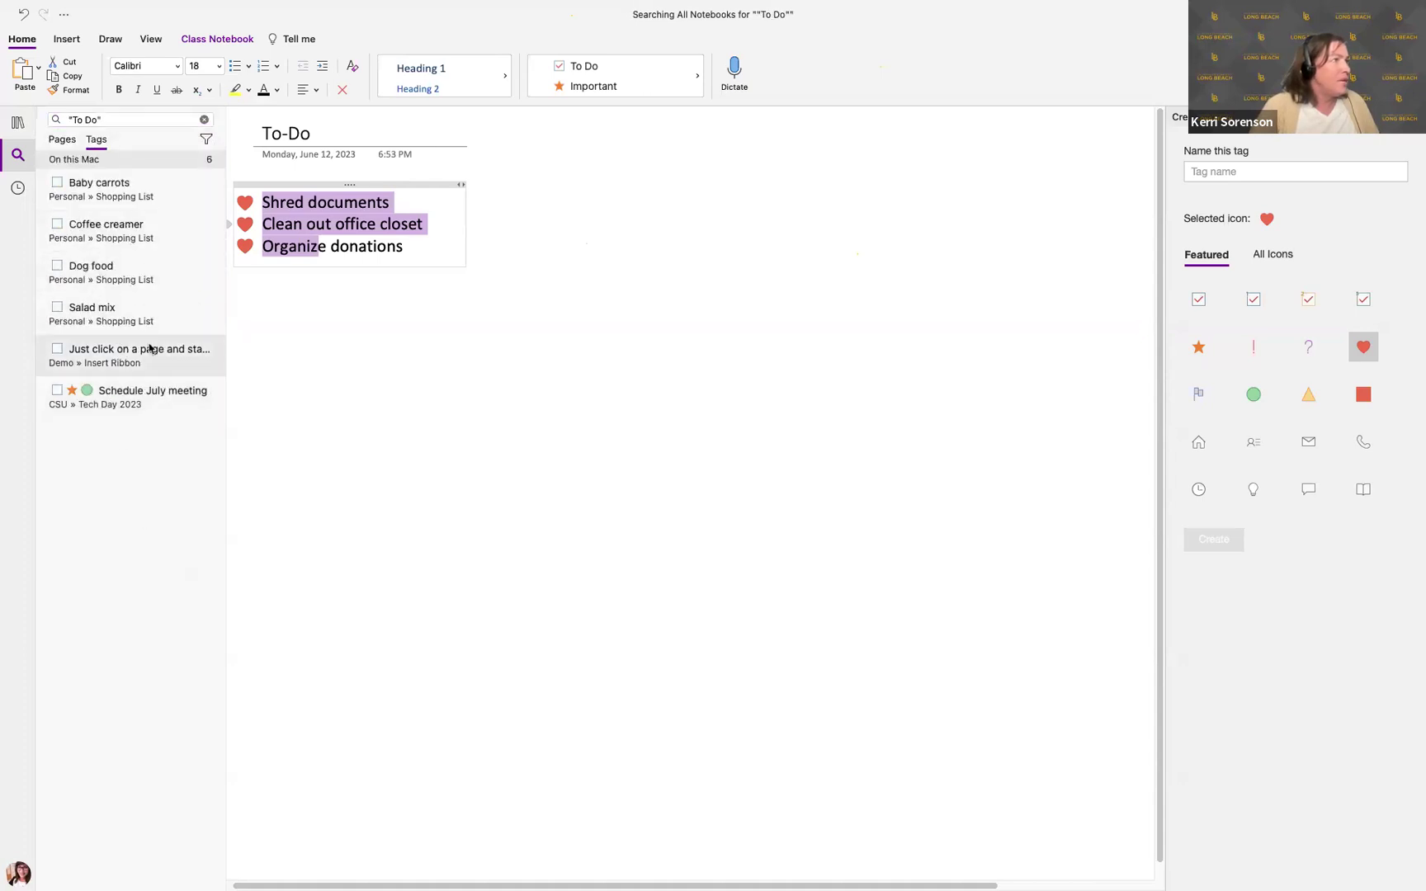
left_click(368, 421)
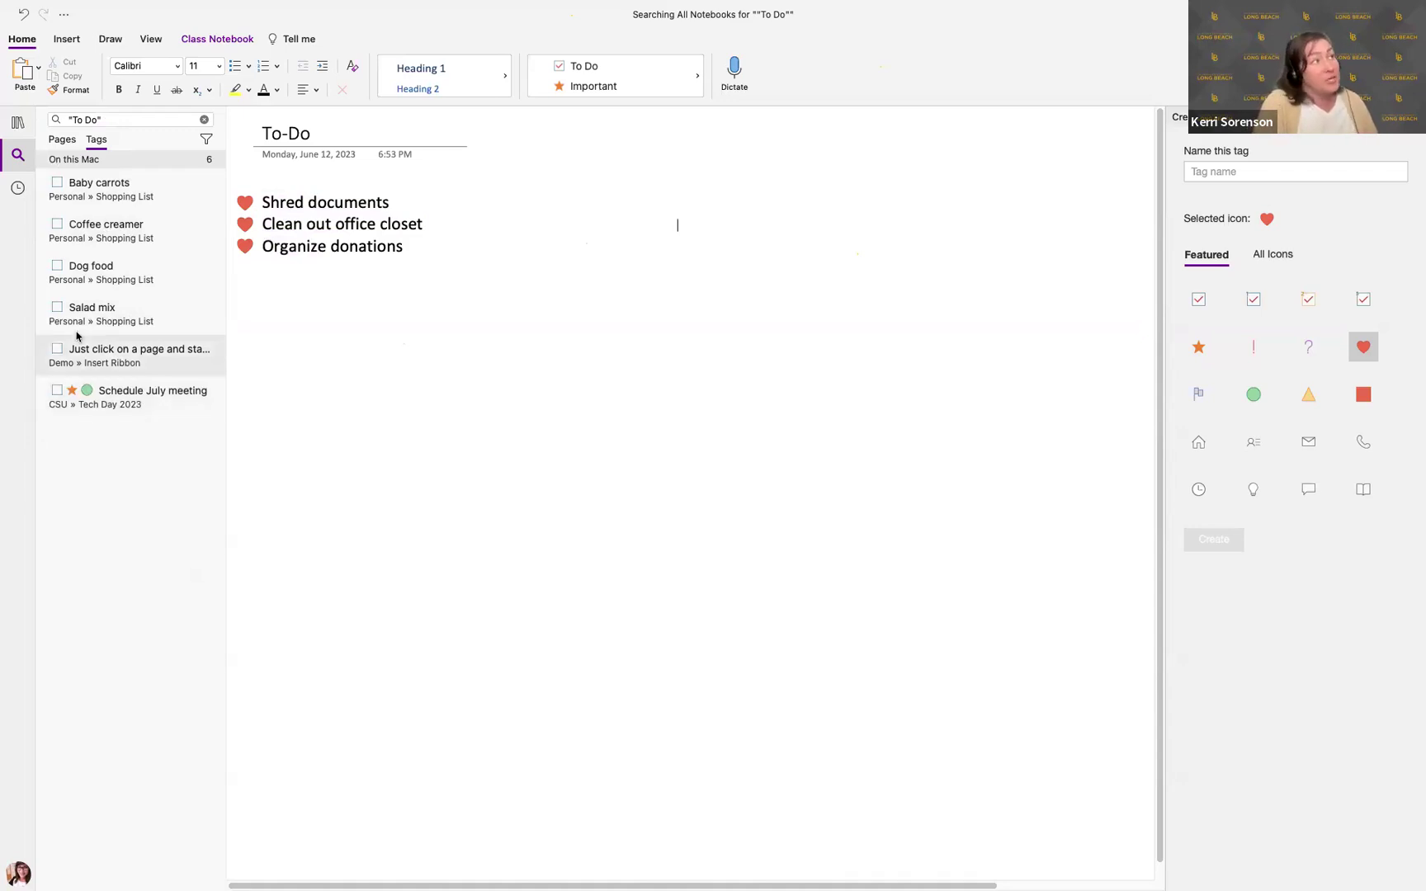
Search the pages of all notebooks for "csun", then clear the search.
left_click(57, 140)
left_click(78, 119)
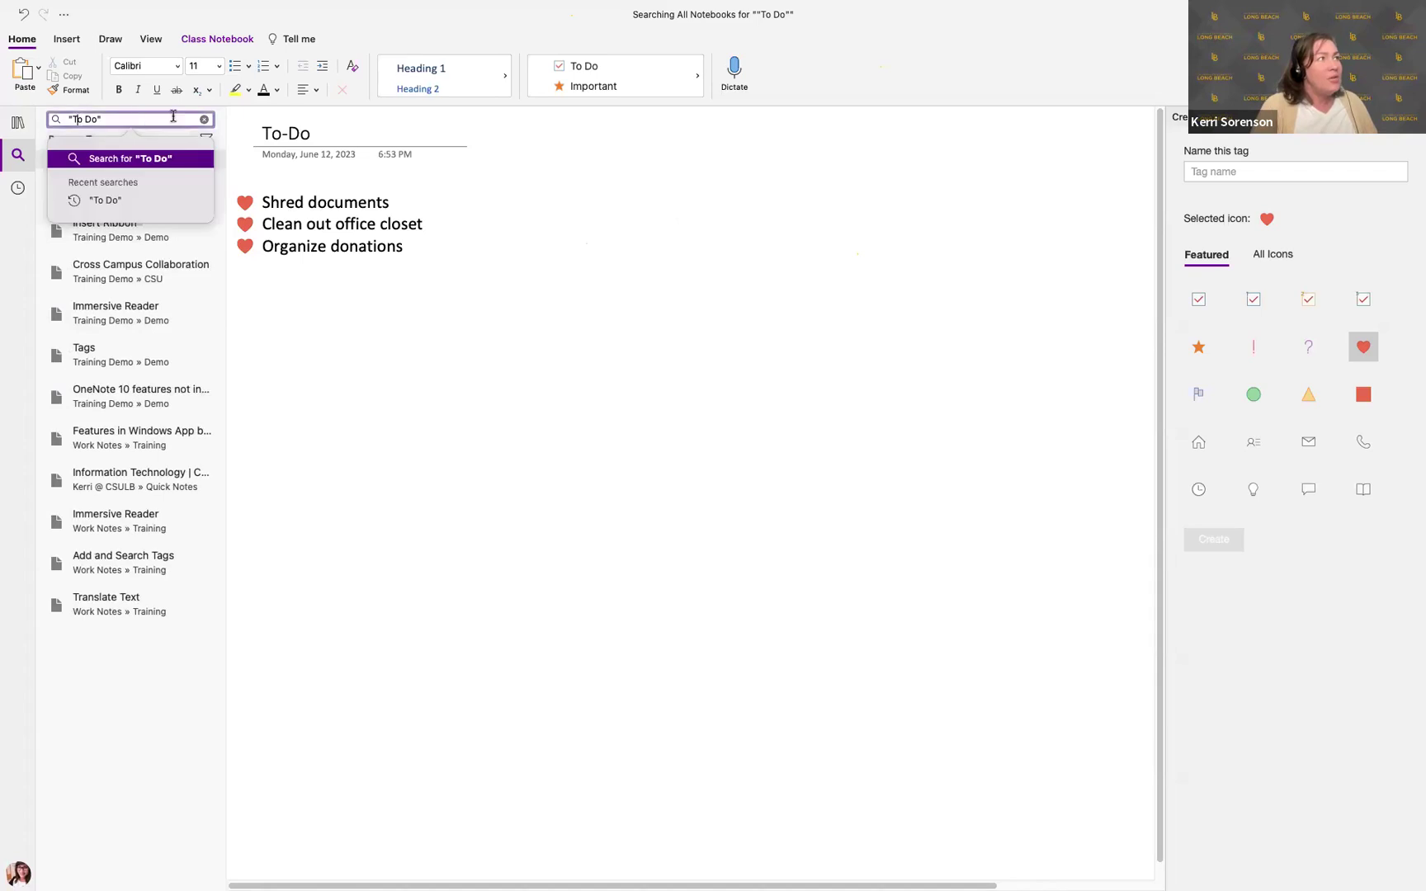
key("super+a")
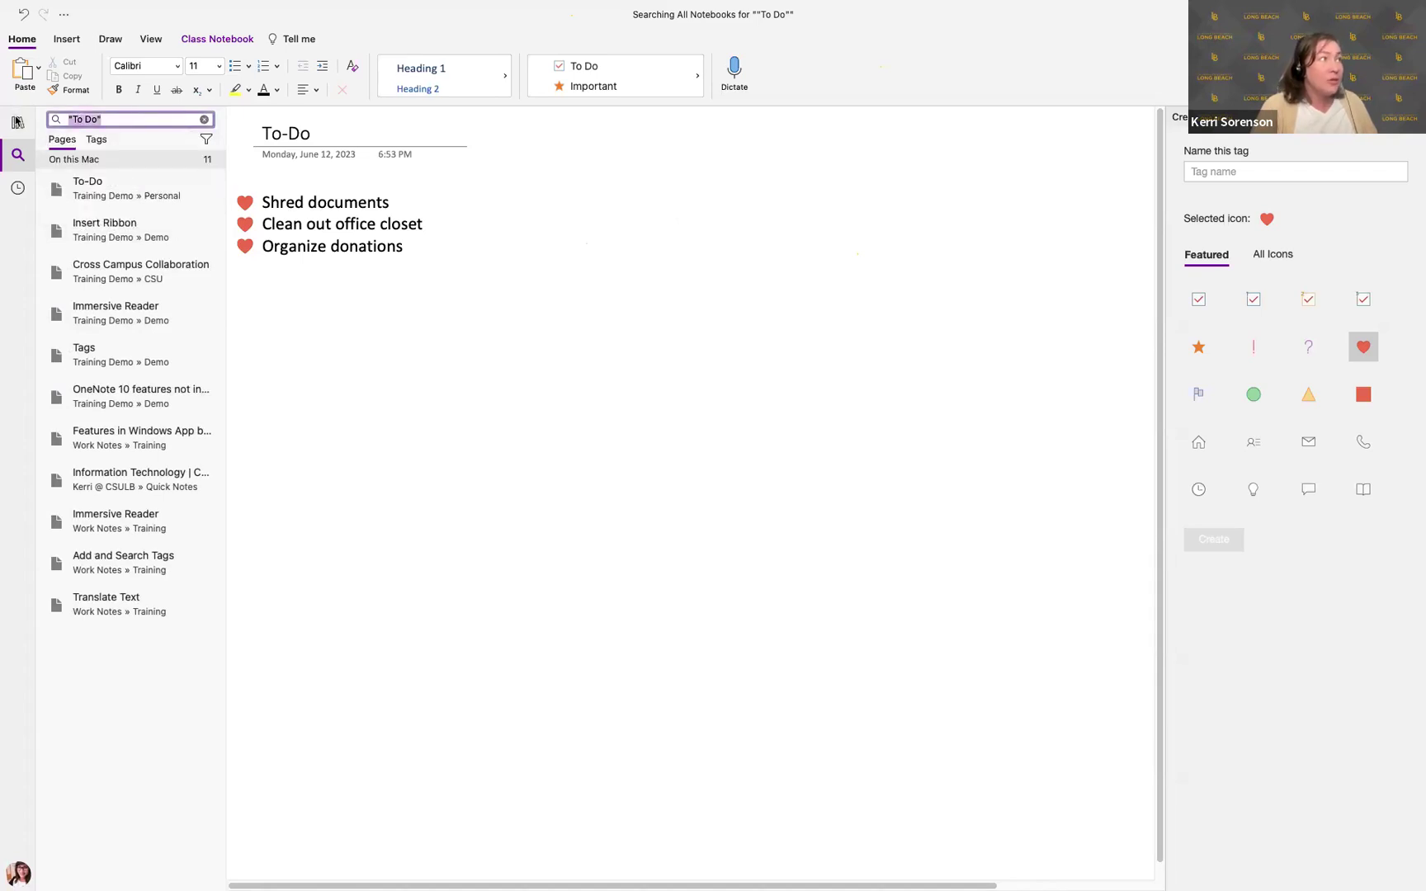
type("csun")
key("Return")
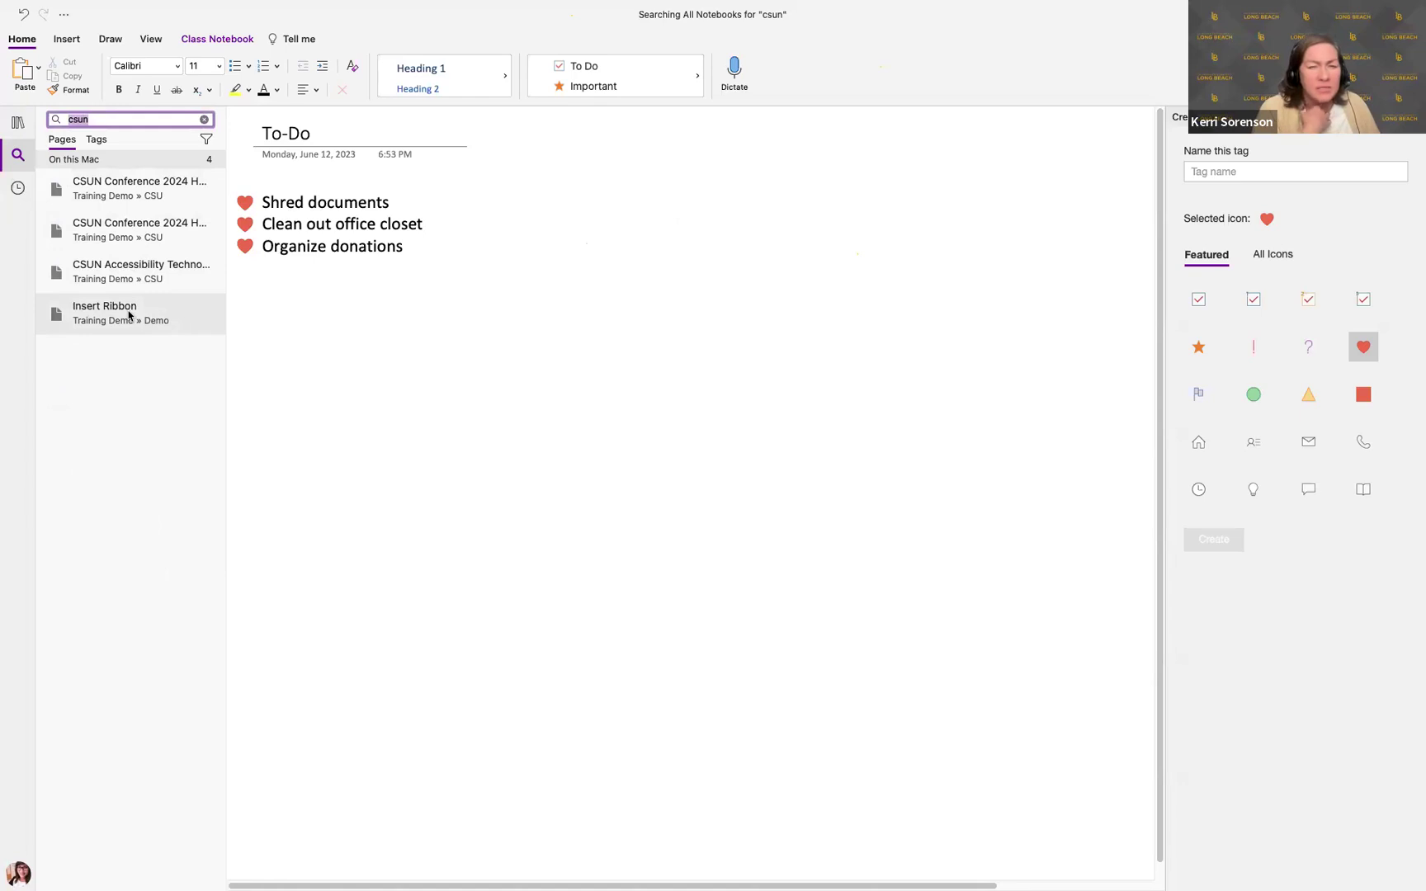
left_click(166, 416)
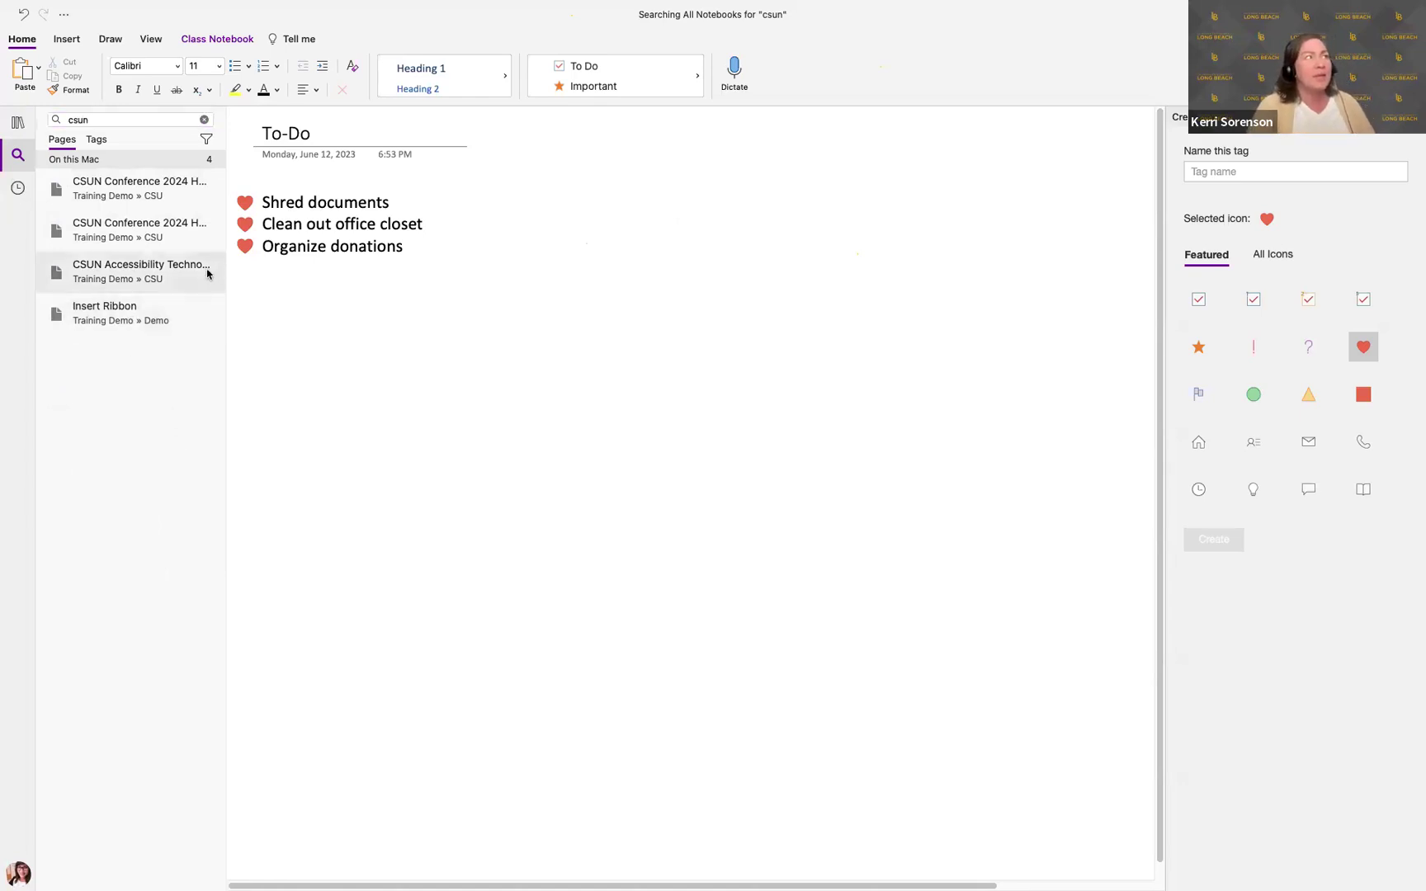
left_click(204, 120)
left_click(104, 532)
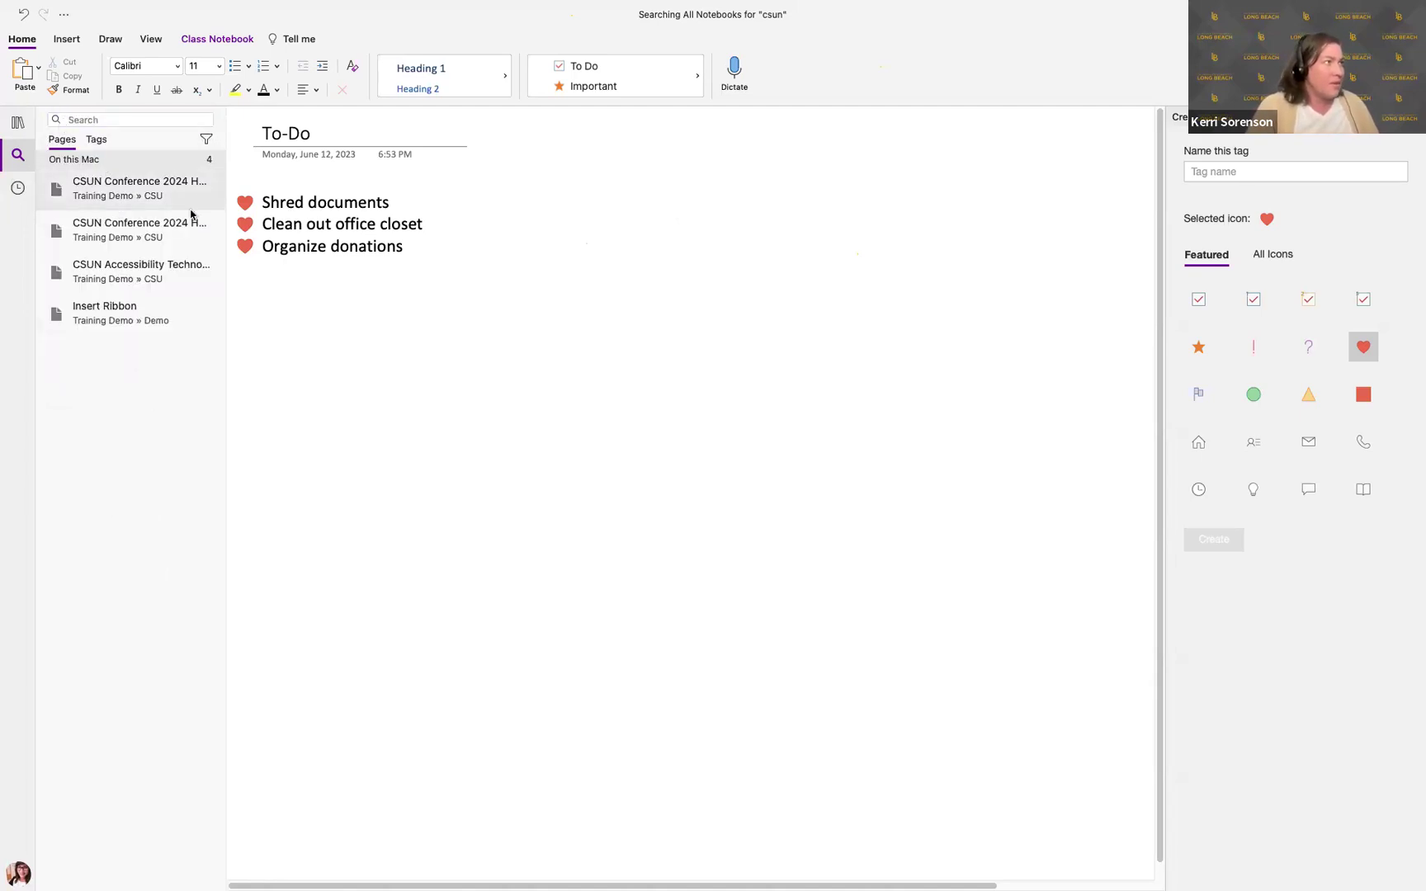
Open the OneNote Web Clipper page in the Demo section and add five blank lines below its bulleted text.
left_click(15, 124)
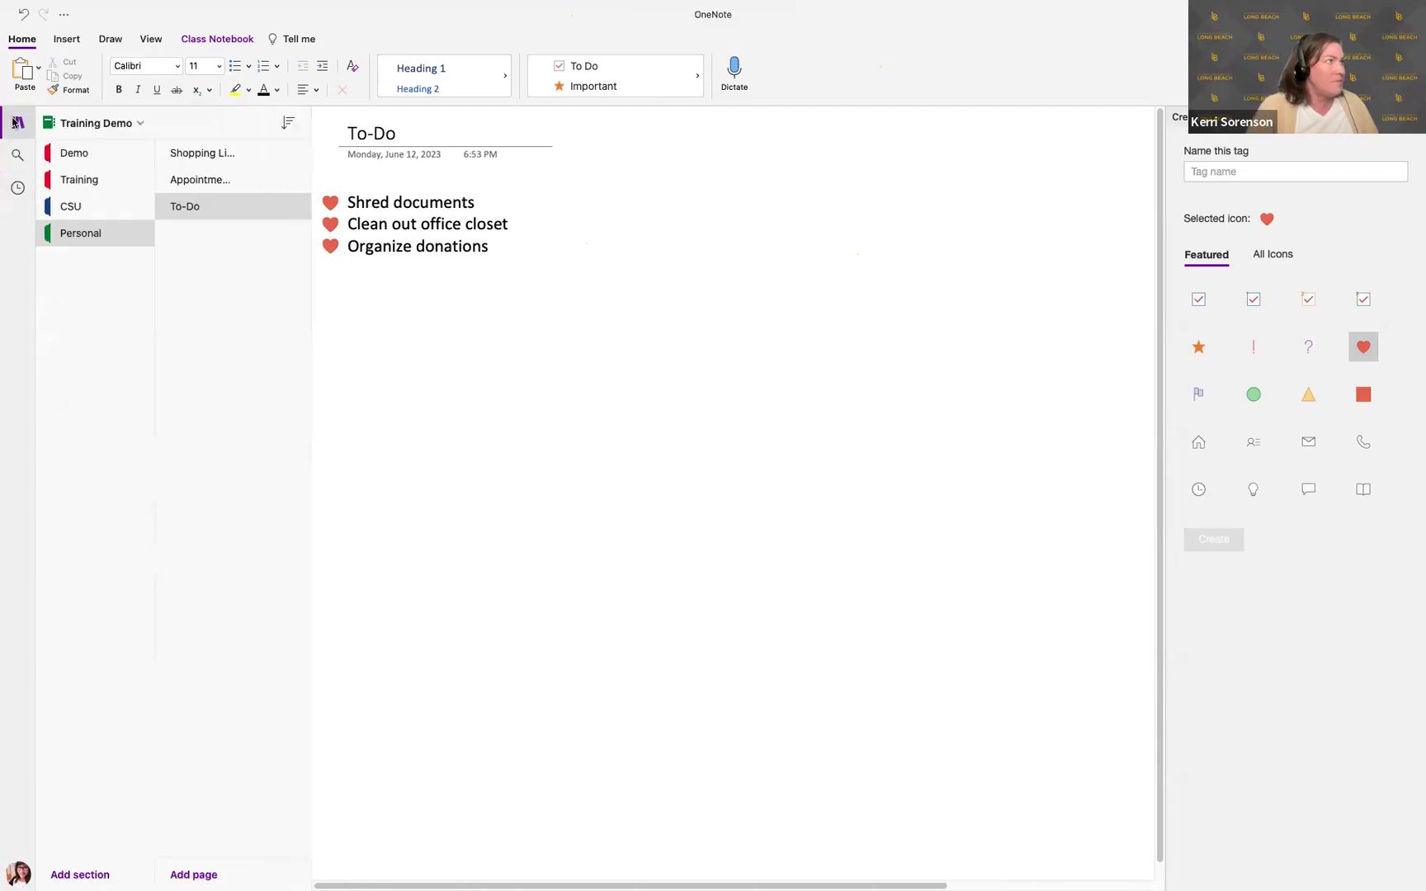
left_click(79, 151)
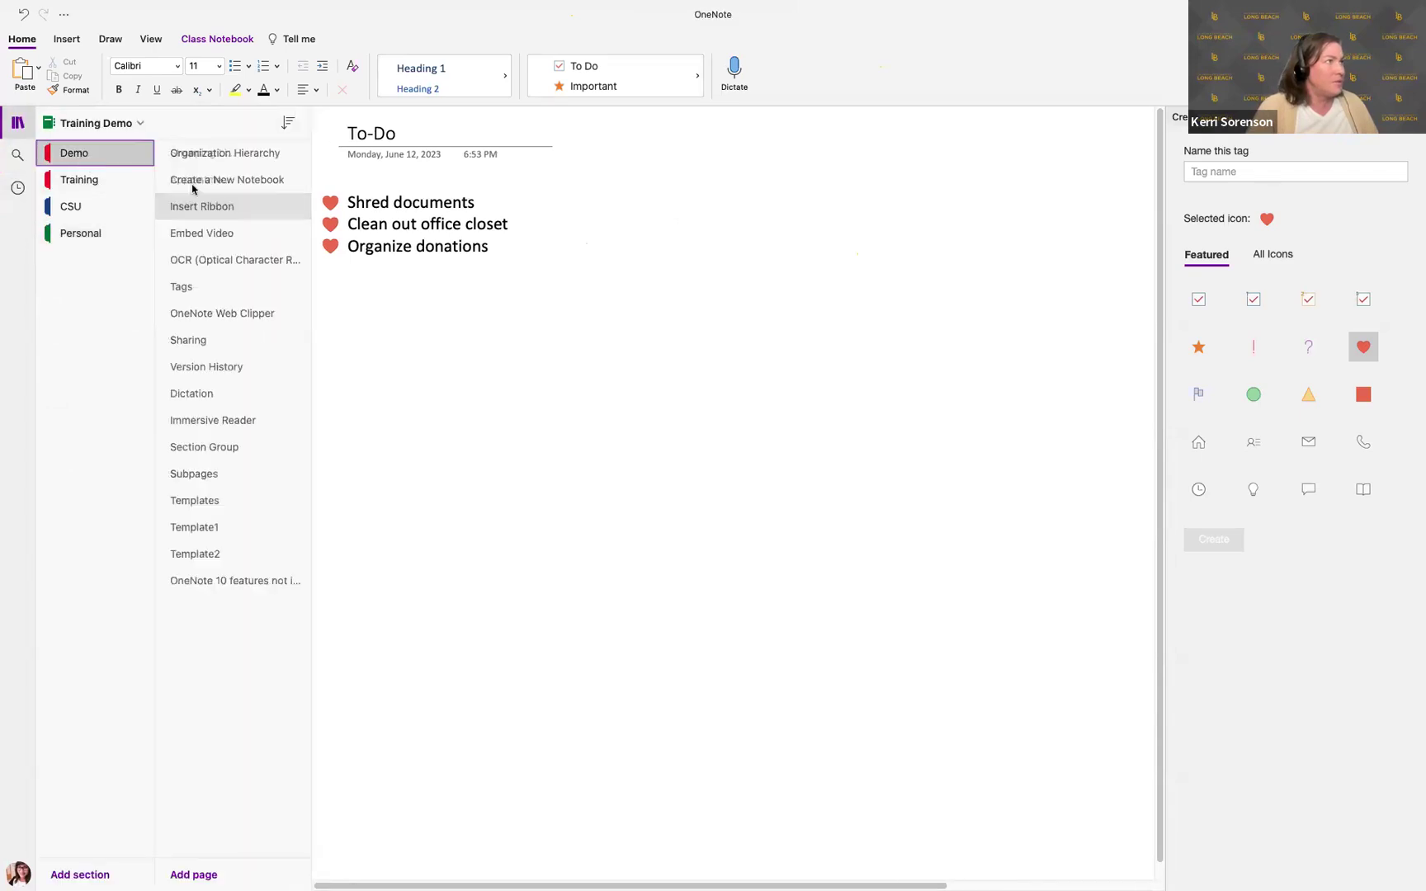
left_click(198, 313)
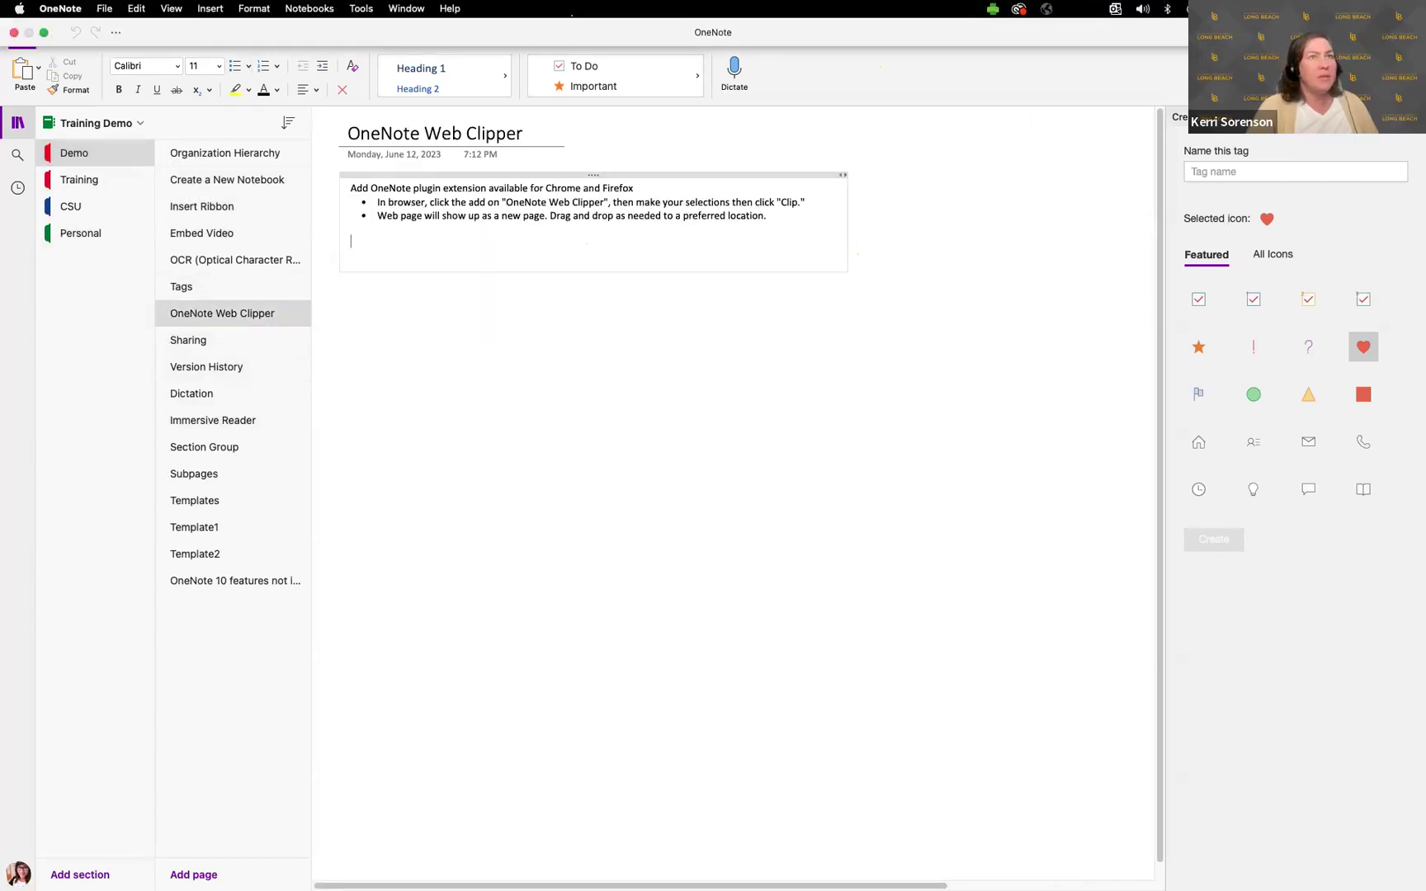
key("Return")
key("Return")
key("Return")
key("Return")
key("Return")
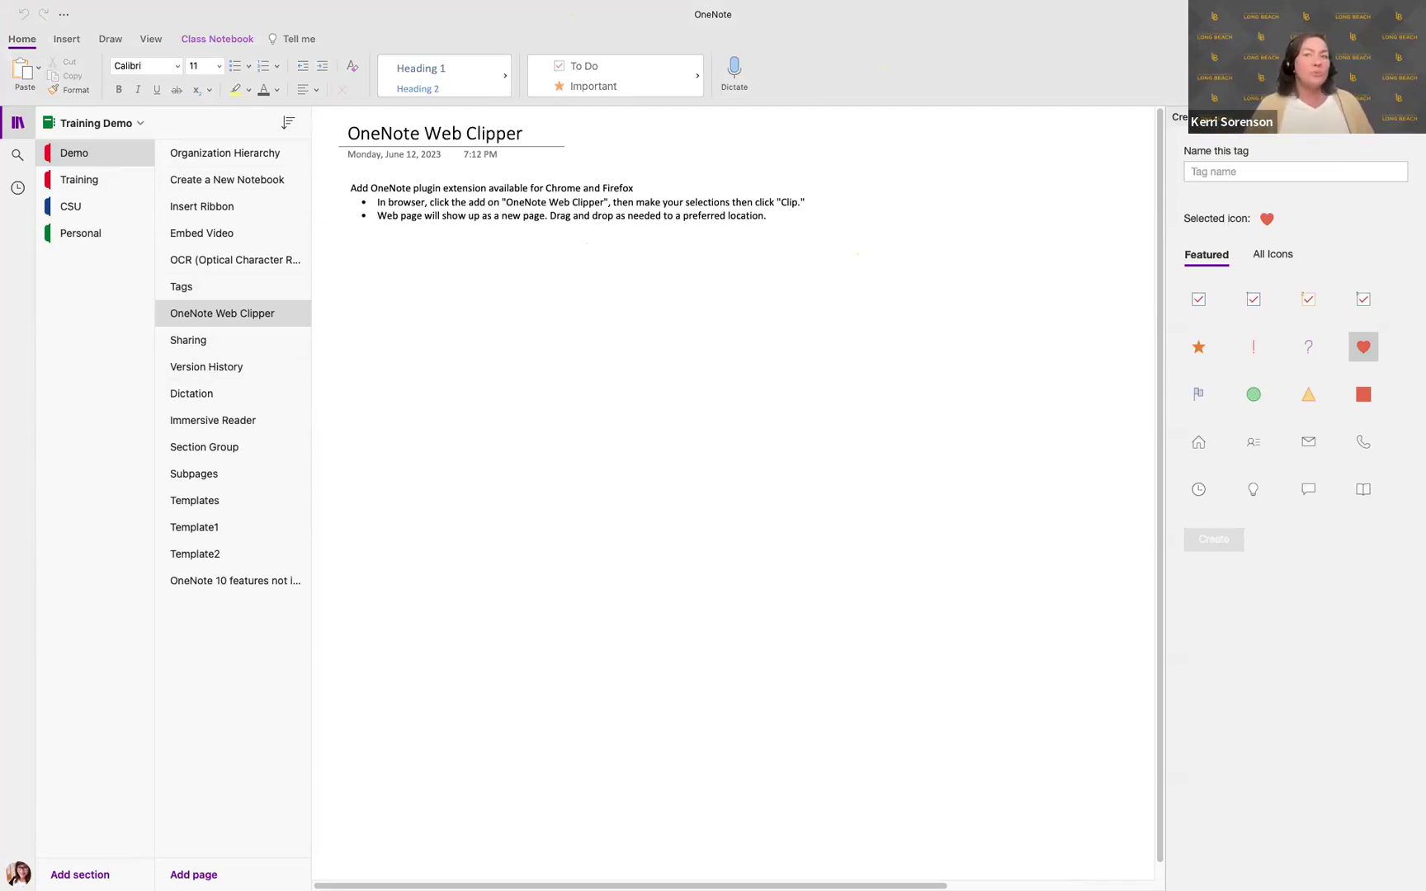
left_click(375, 318)
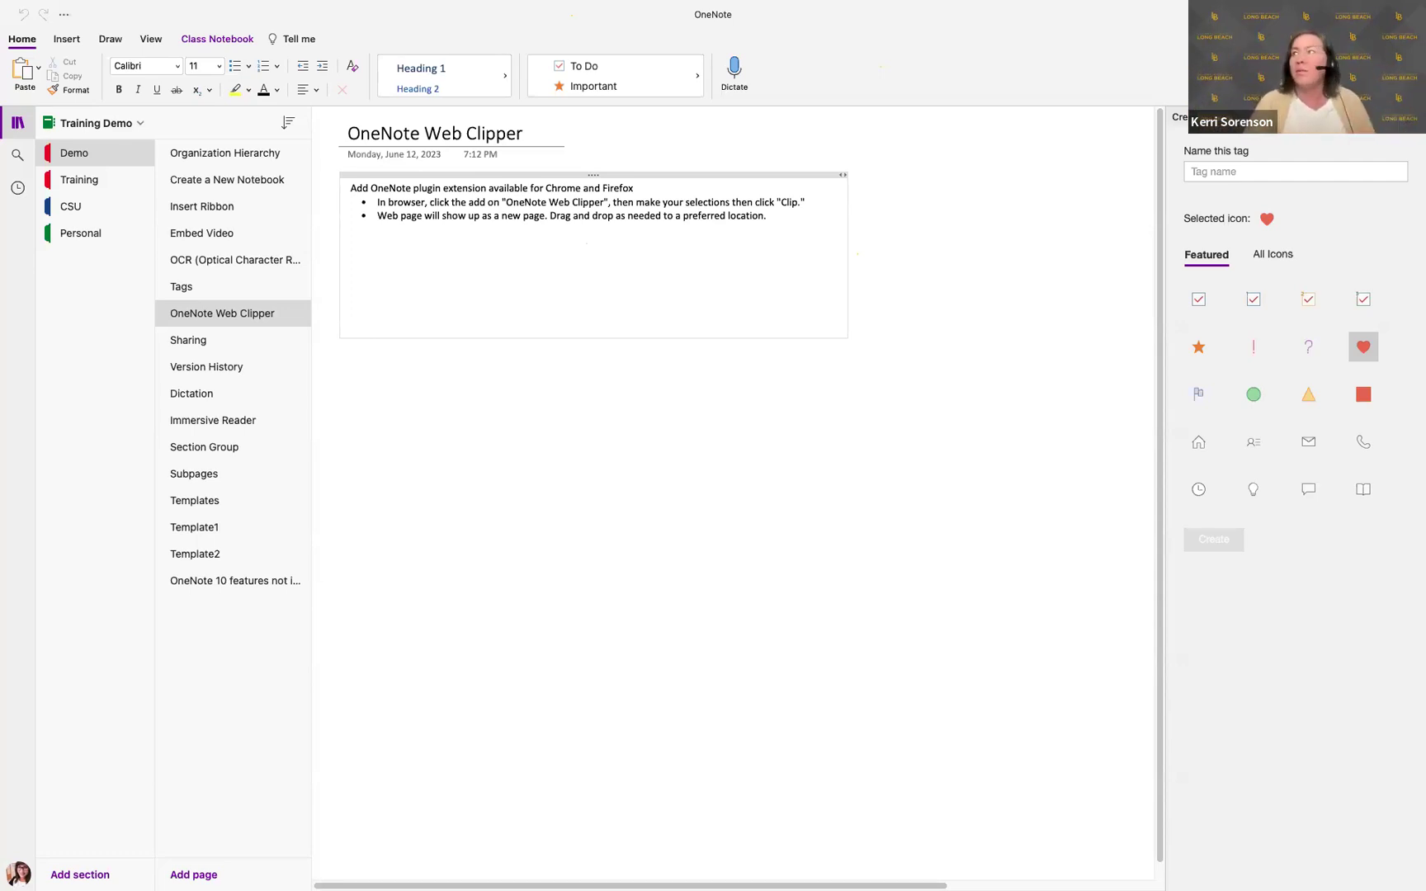
Take OneNote out of full screen, switch to Chrome with the CSUN conference page and enlarge the browser window.
key("super+Tab")
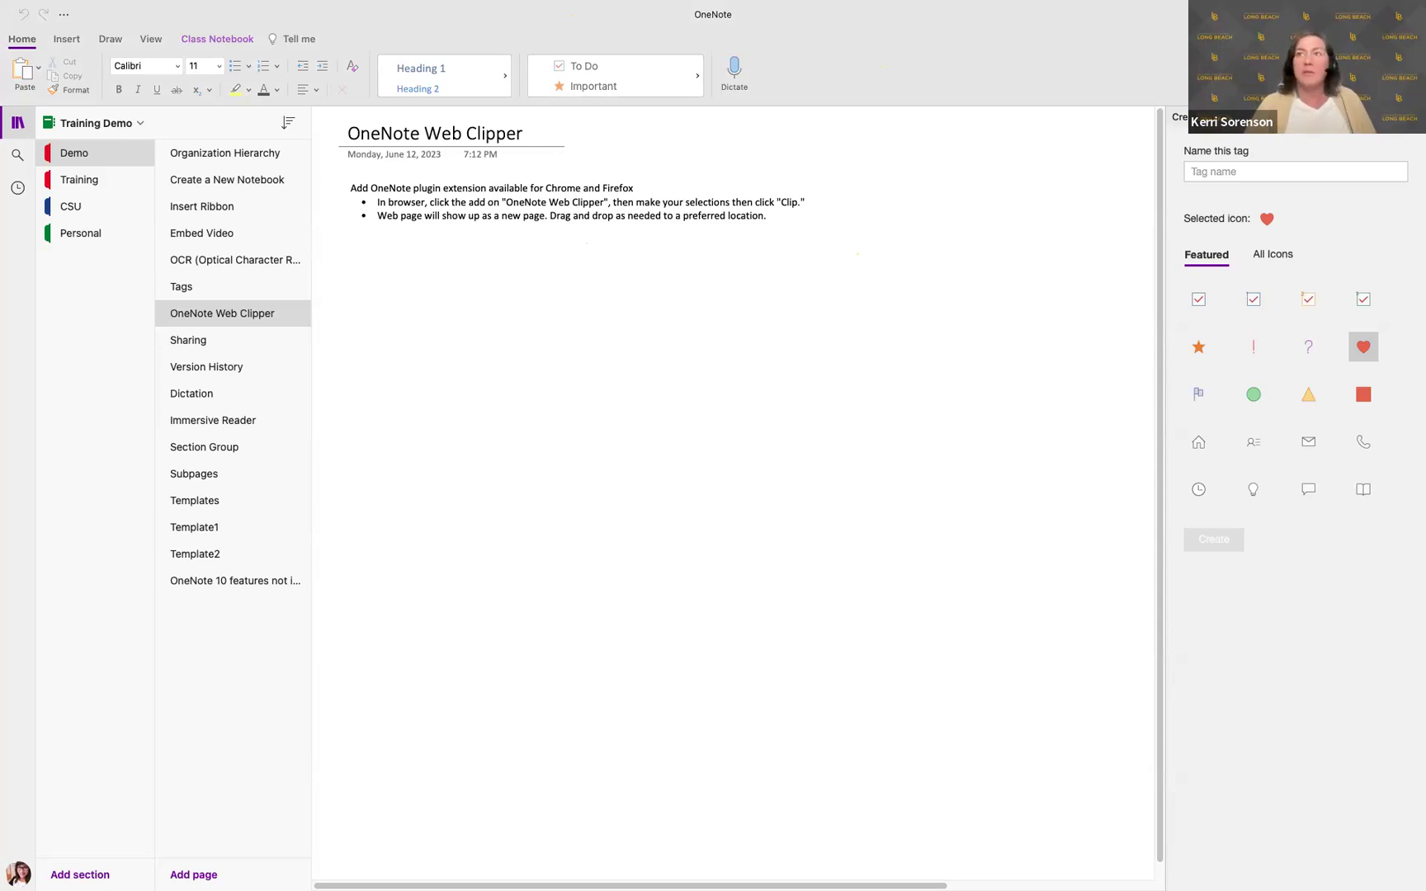
left_click(172, 9)
left_click(44, 33)
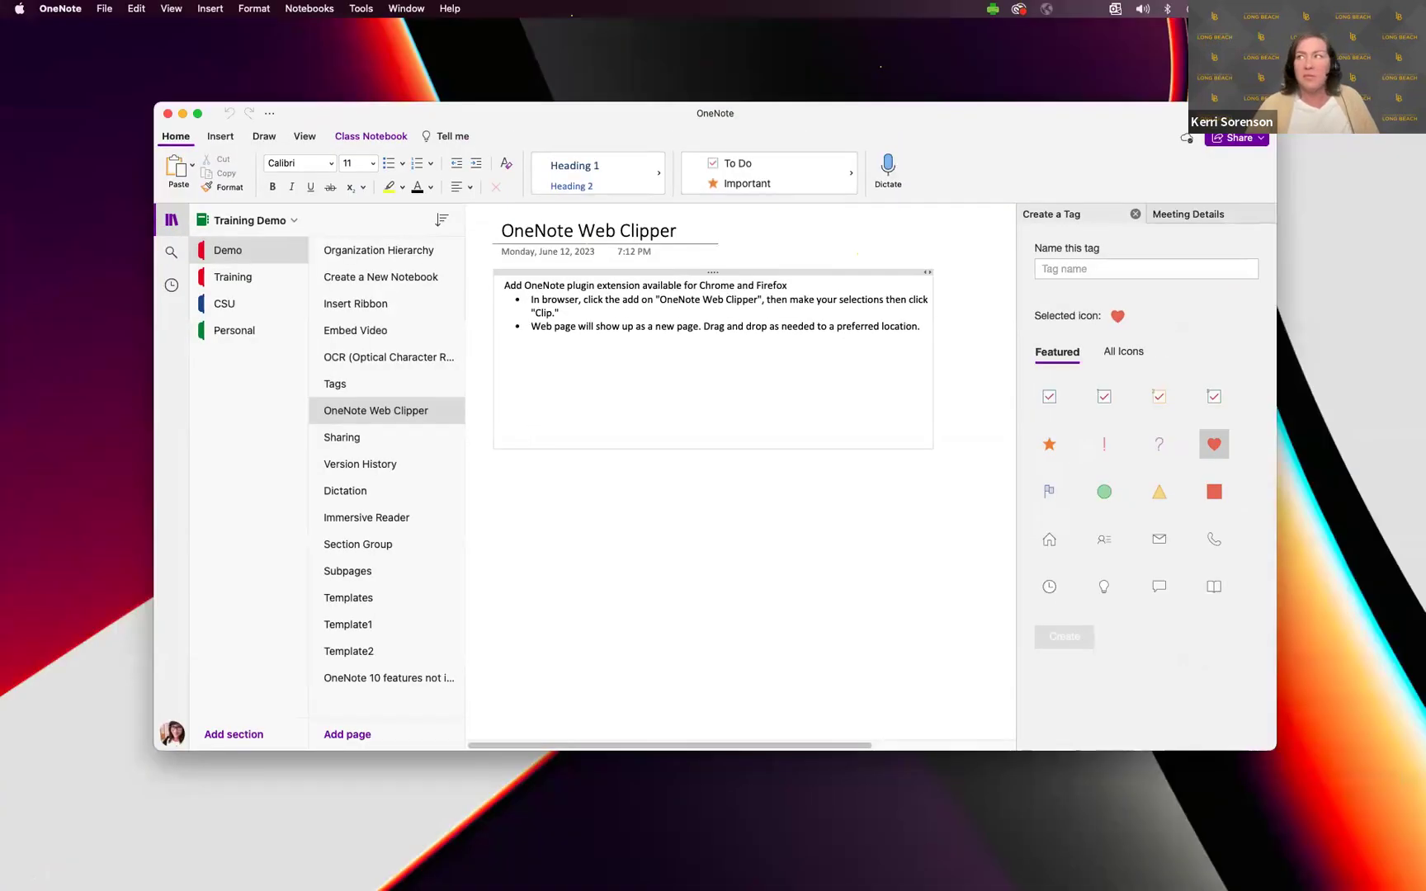
left_click_drag(1424, 266, 781, 127)
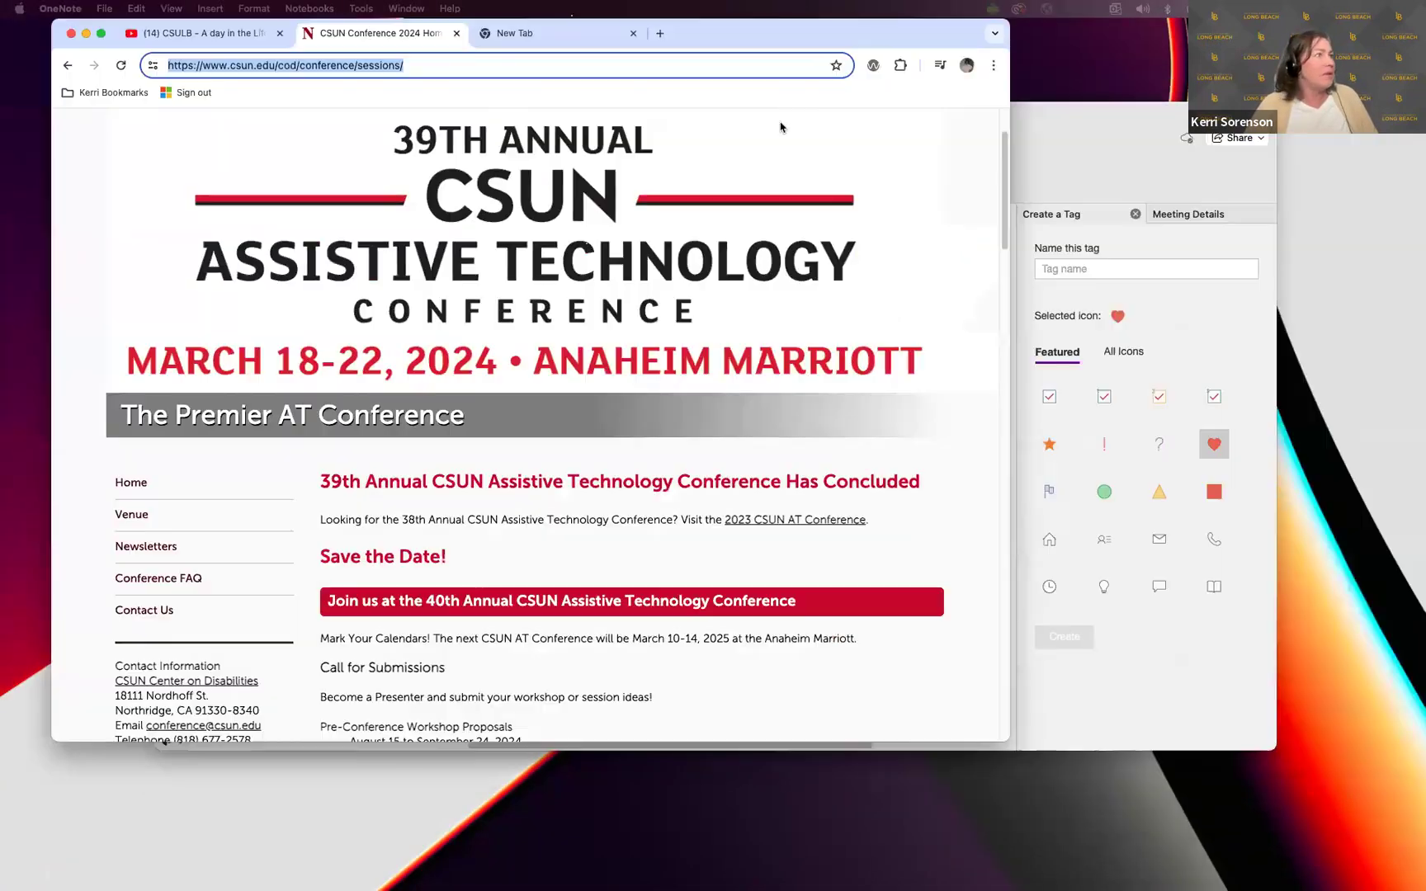
double_click(796, 88)
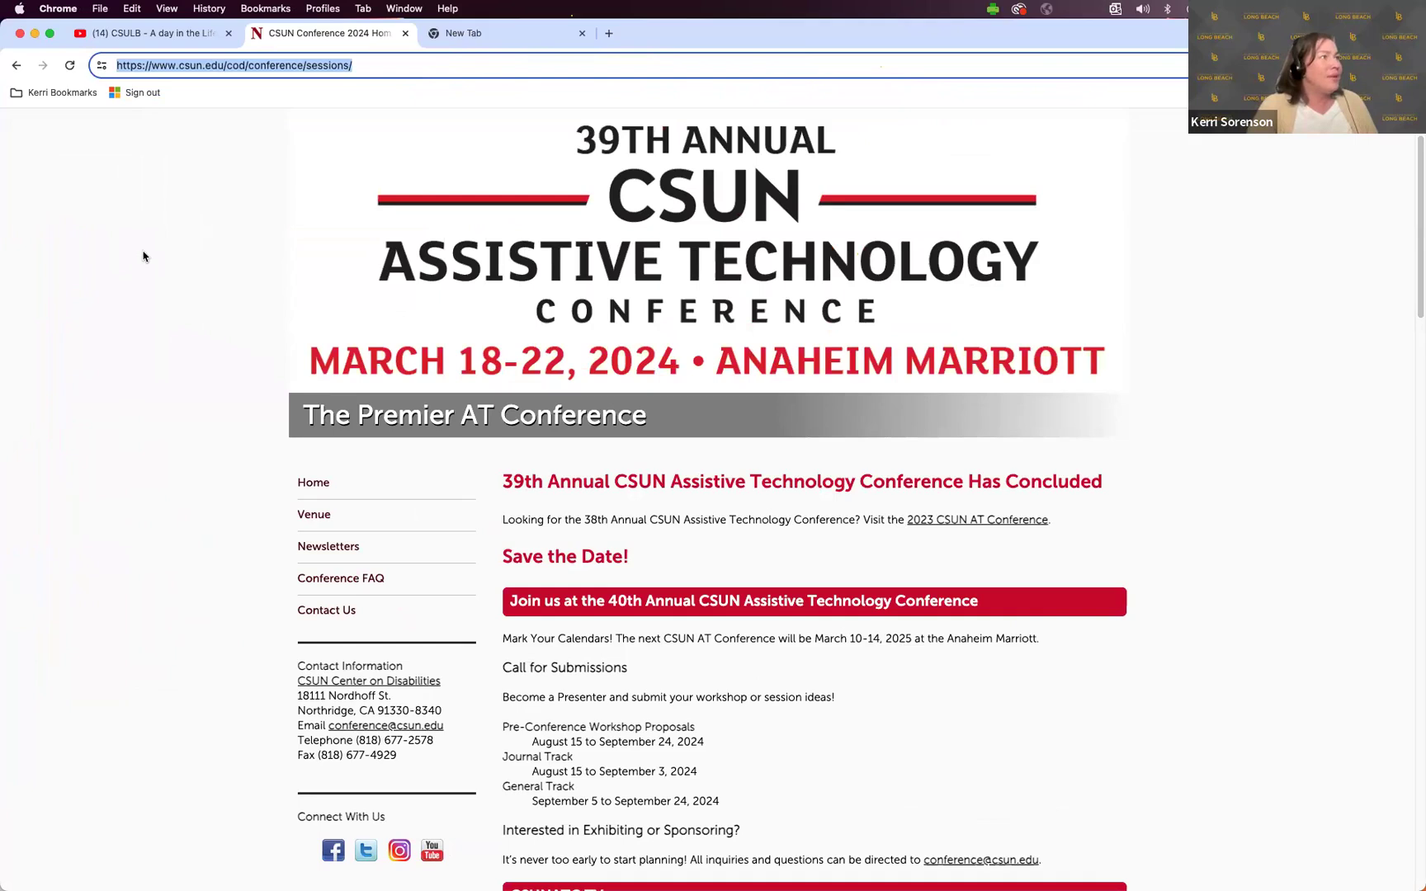
left_click(1326, 177)
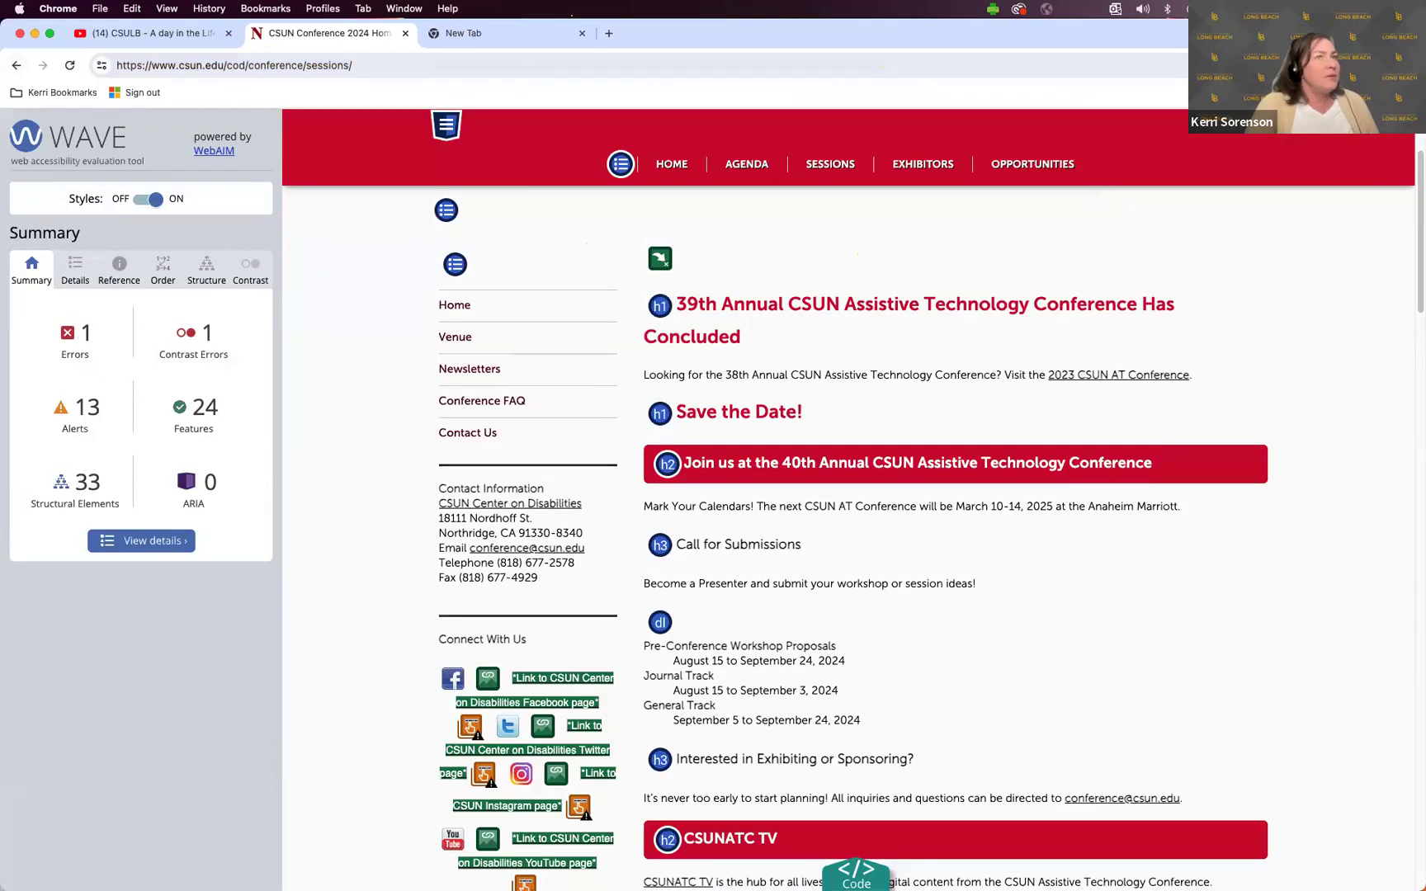
left_click(1318, 66)
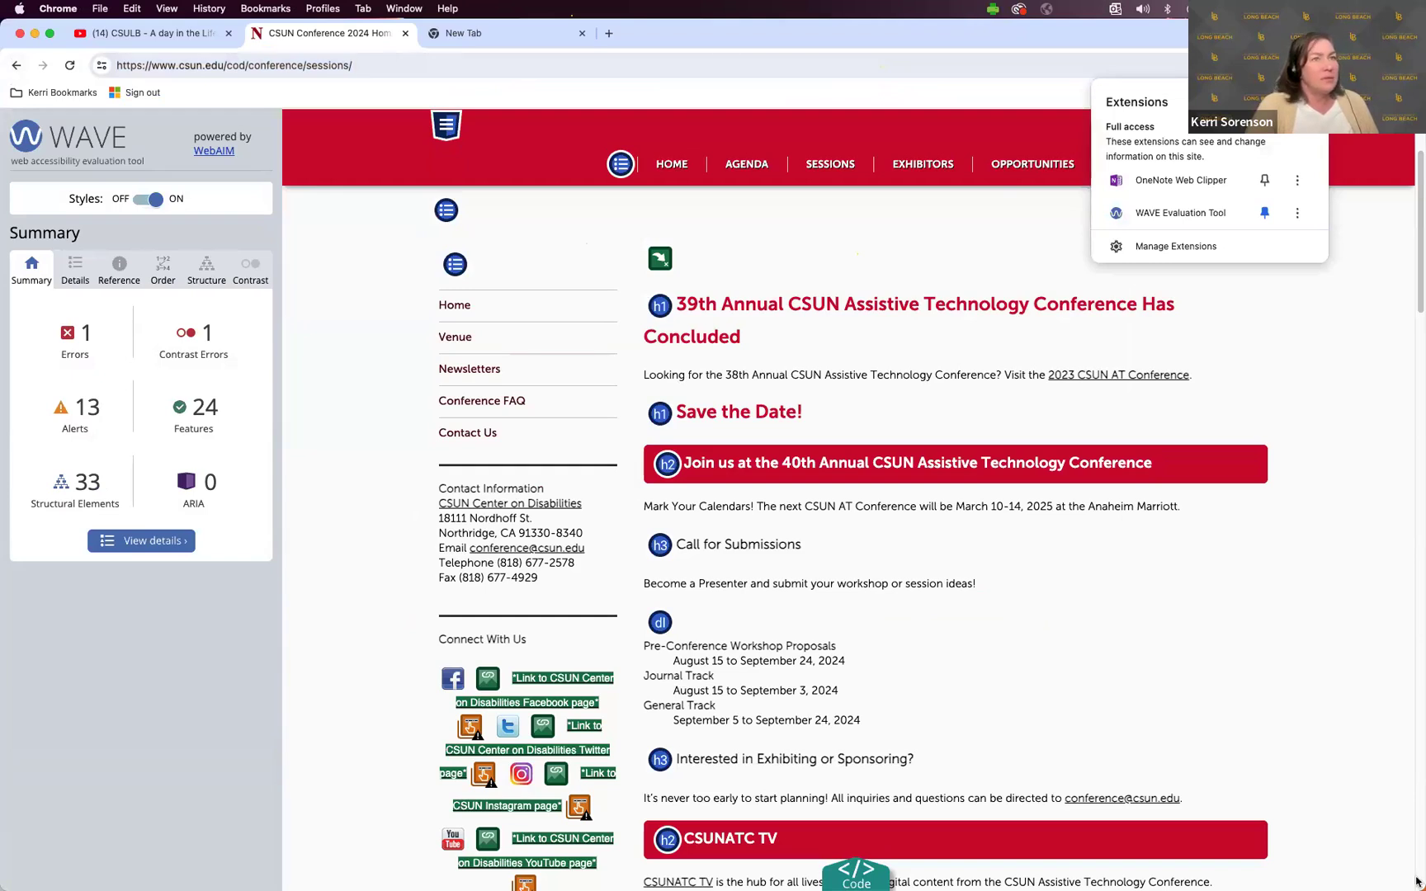
left_click(1357, 145)
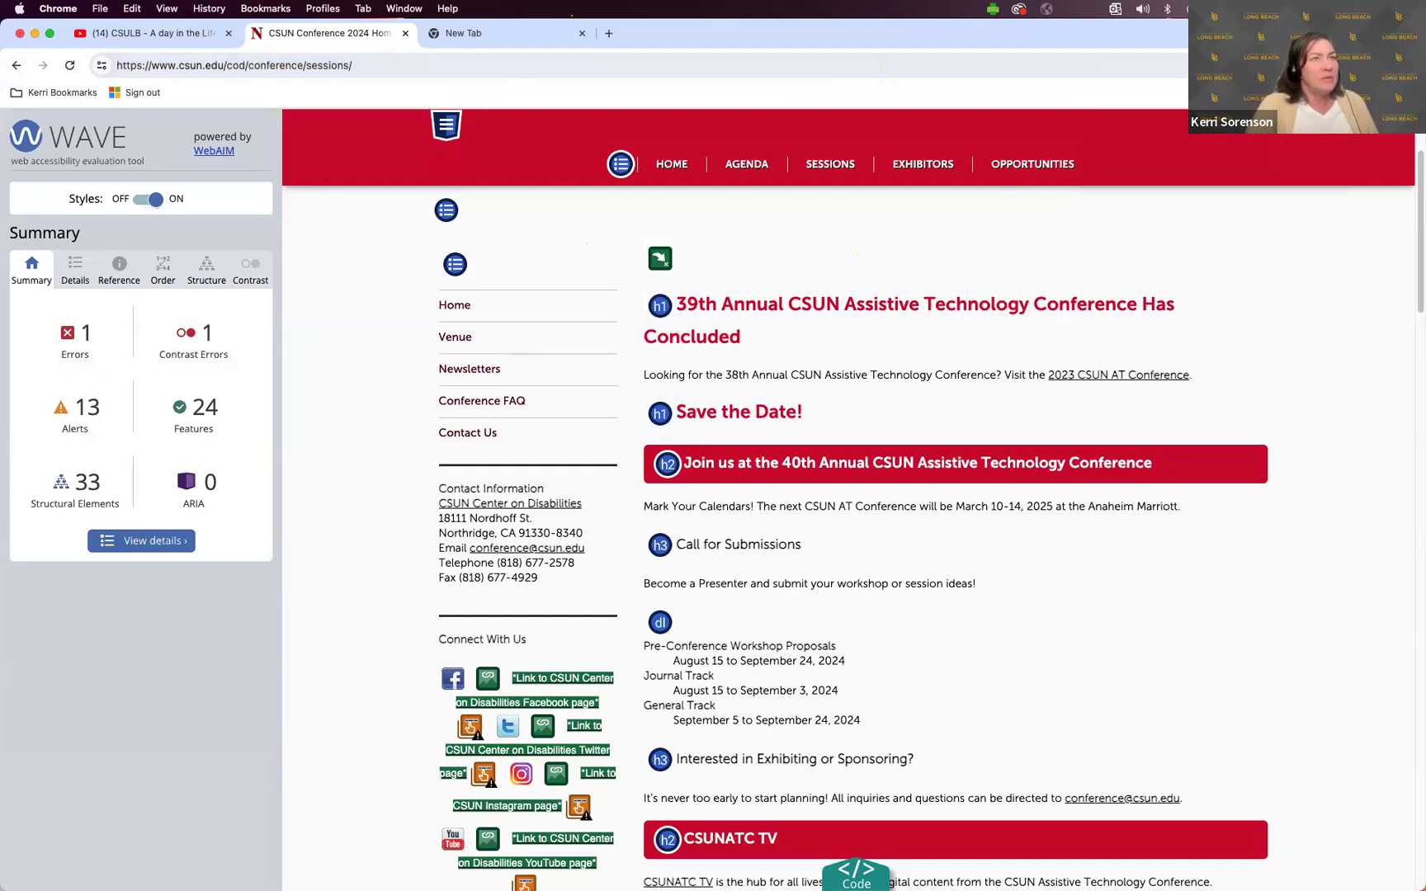
key("super+r")
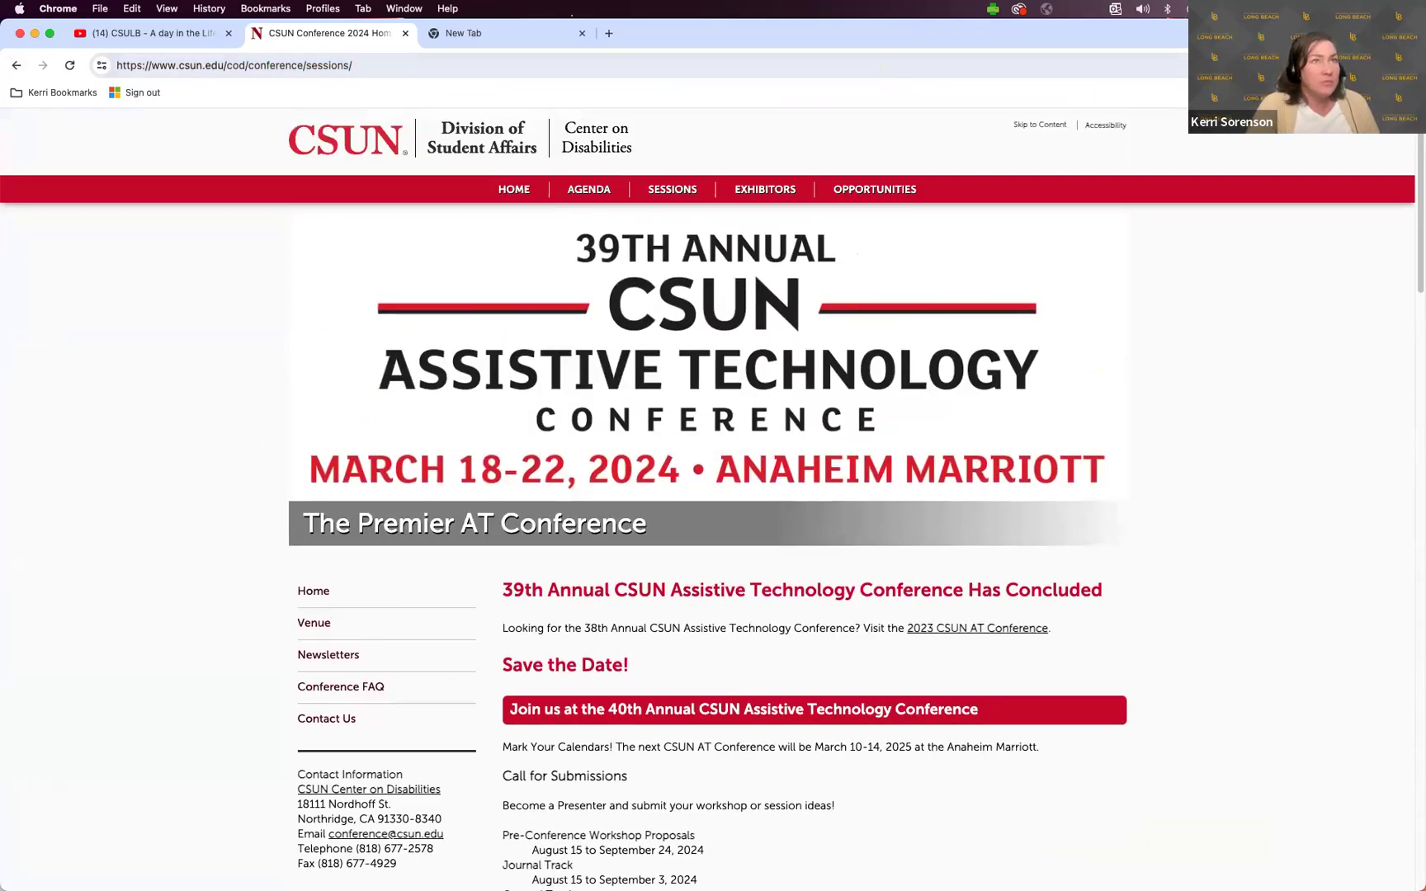
Clip the full CSUN conference page with the OneNote Web Clipper into the Training section of the Training Demo notebook.
left_click(1318, 65)
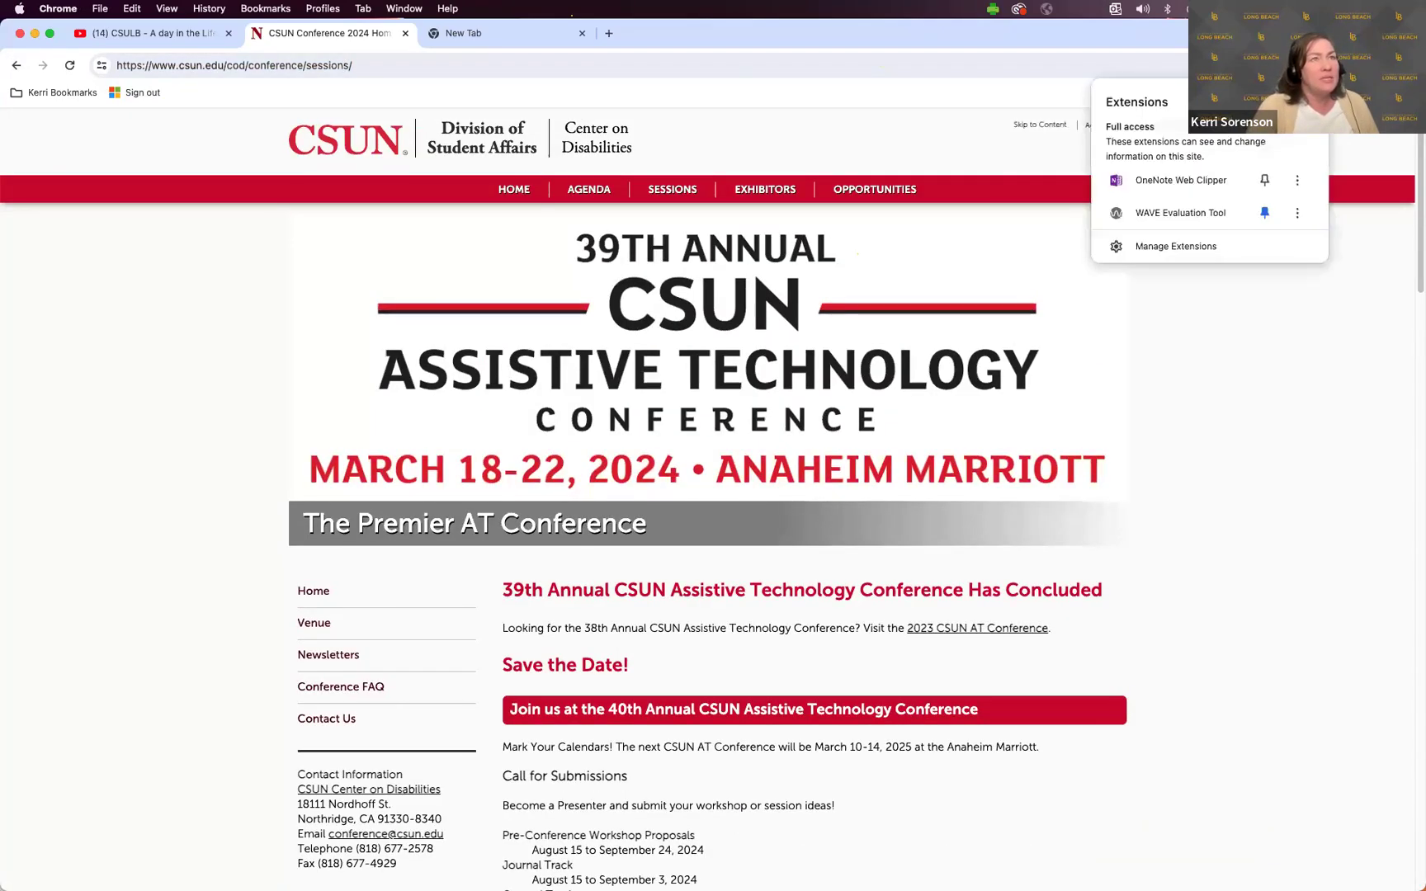
left_click(1155, 179)
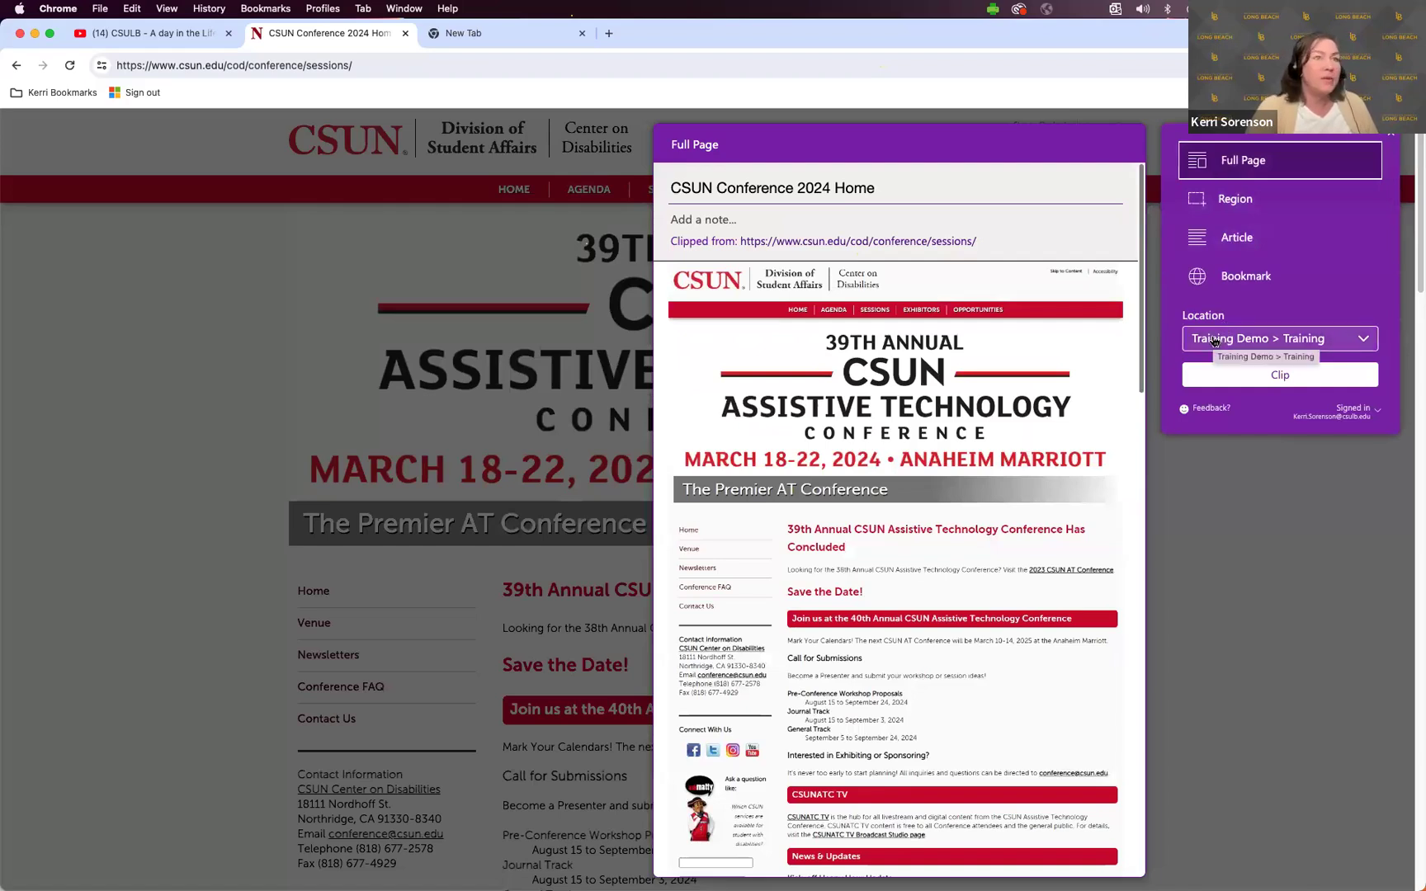
left_click(1213, 342)
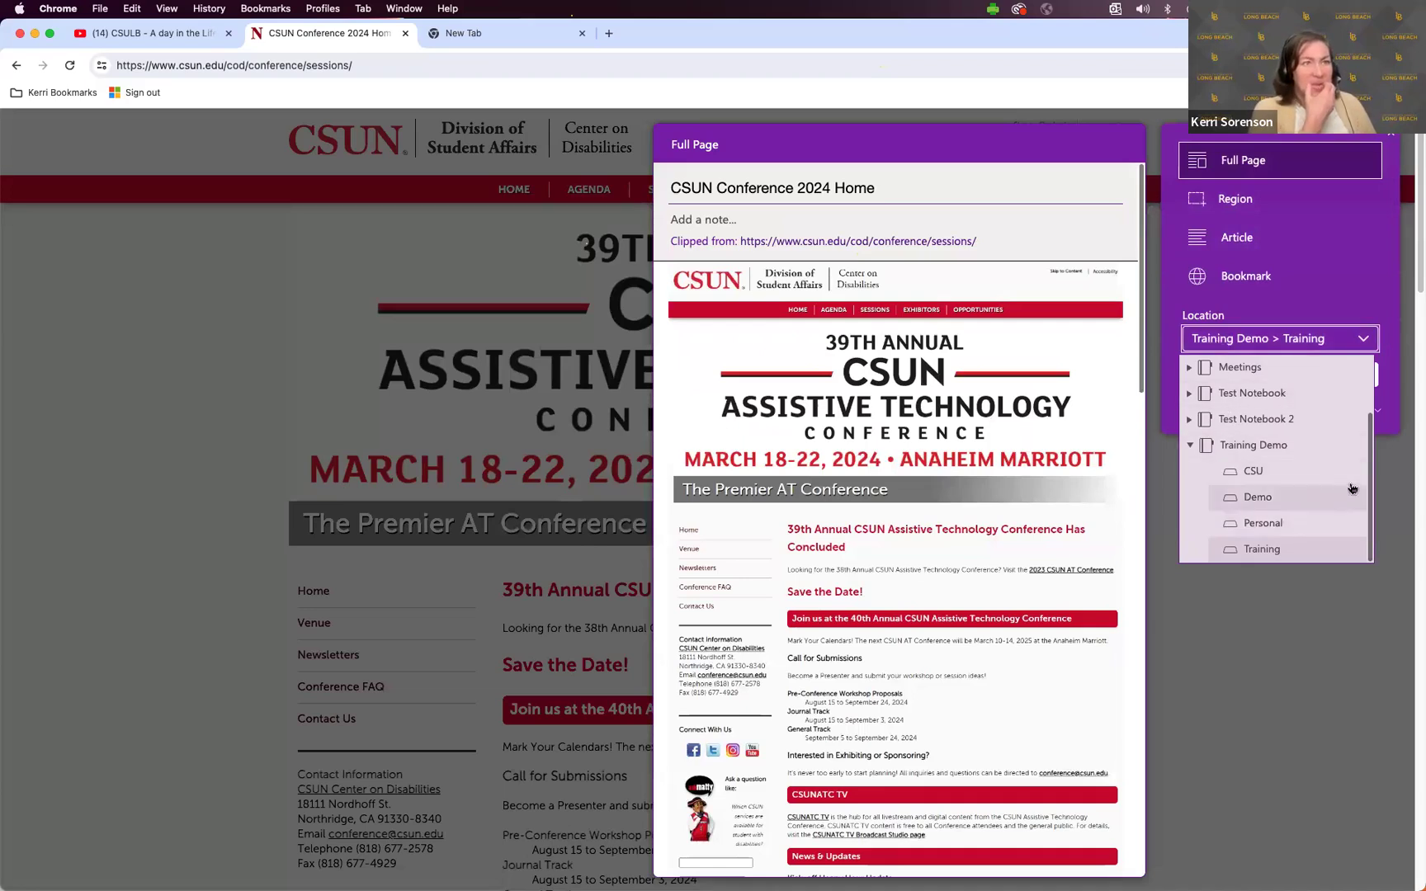
left_click(1265, 551)
left_click(1281, 377)
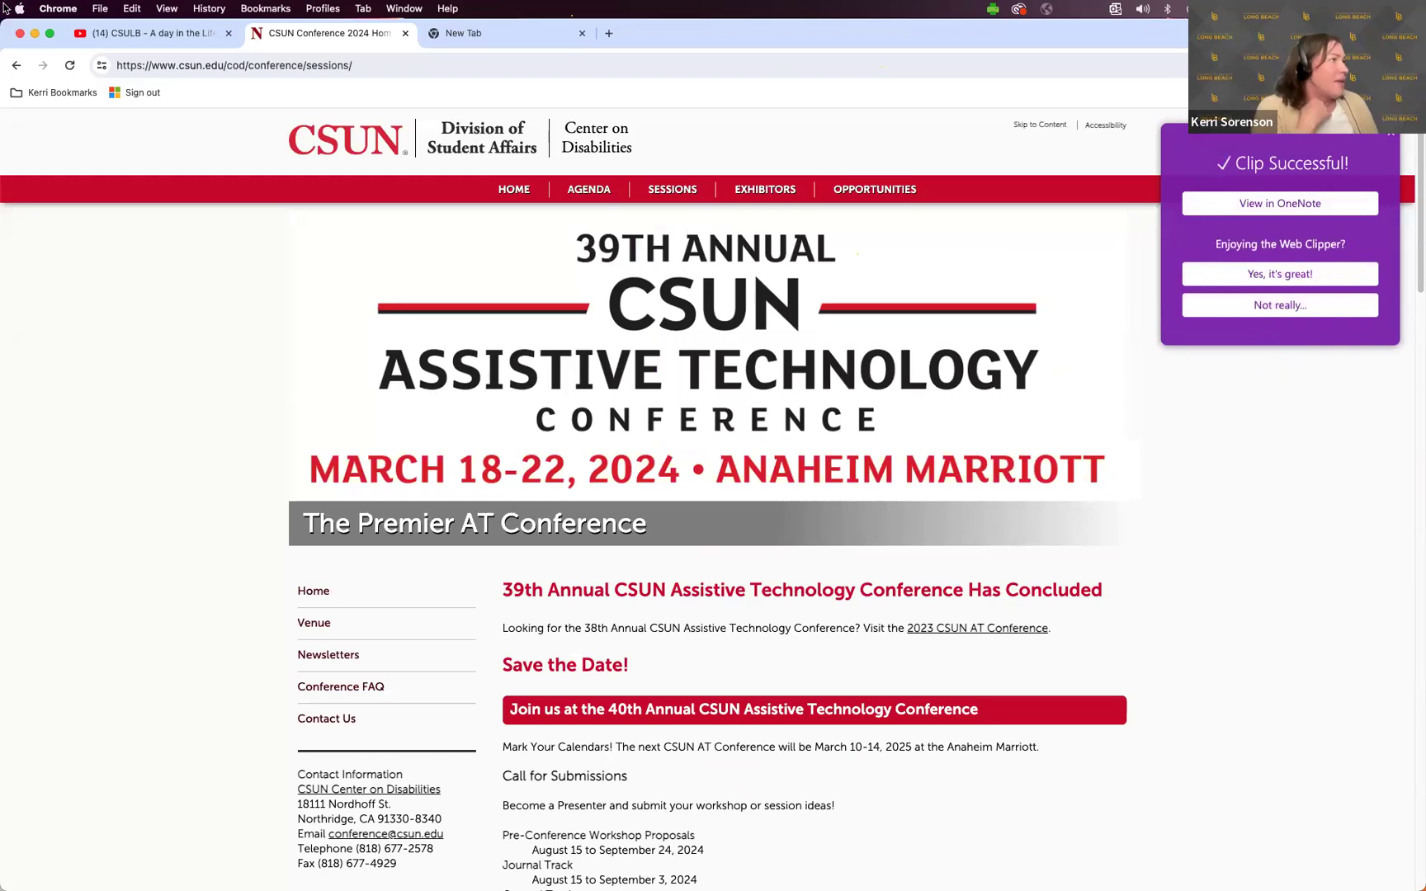
Switch to OneNote, open the clipped CSUN page in the Training section and view it in full screen.
left_click(36, 32)
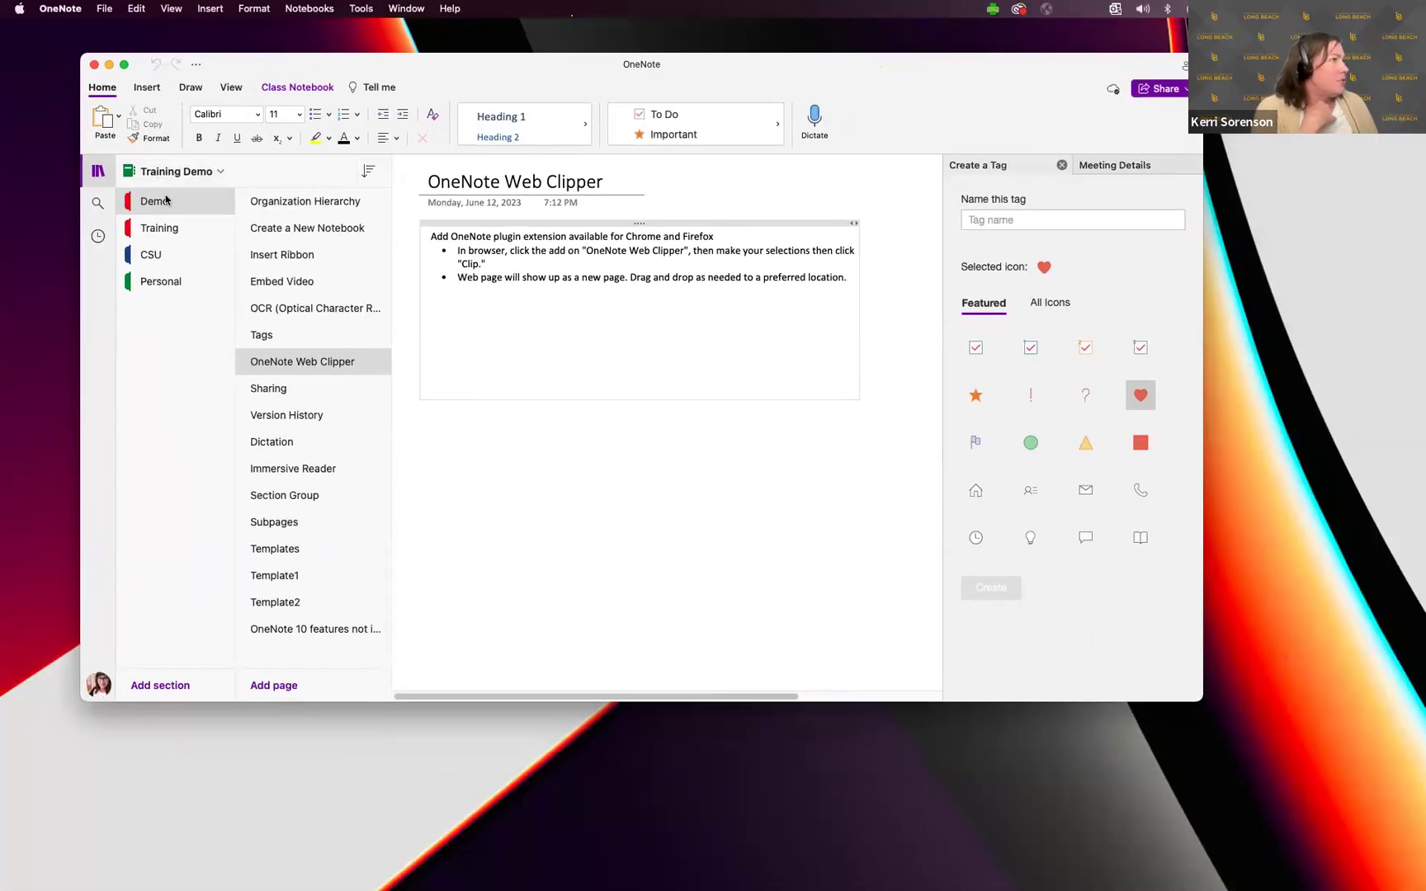
left_click(166, 201)
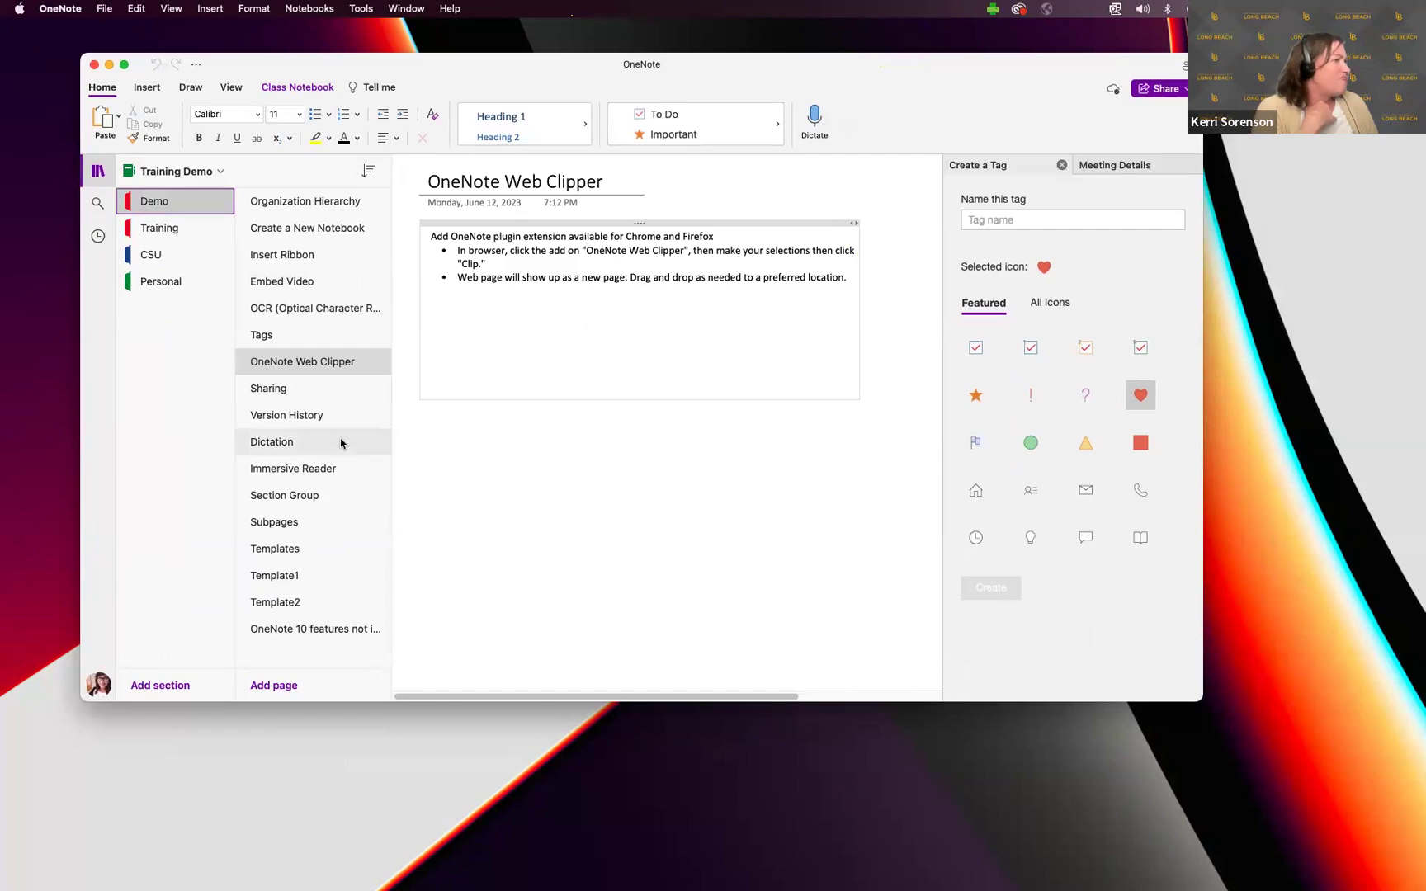
left_click(172, 229)
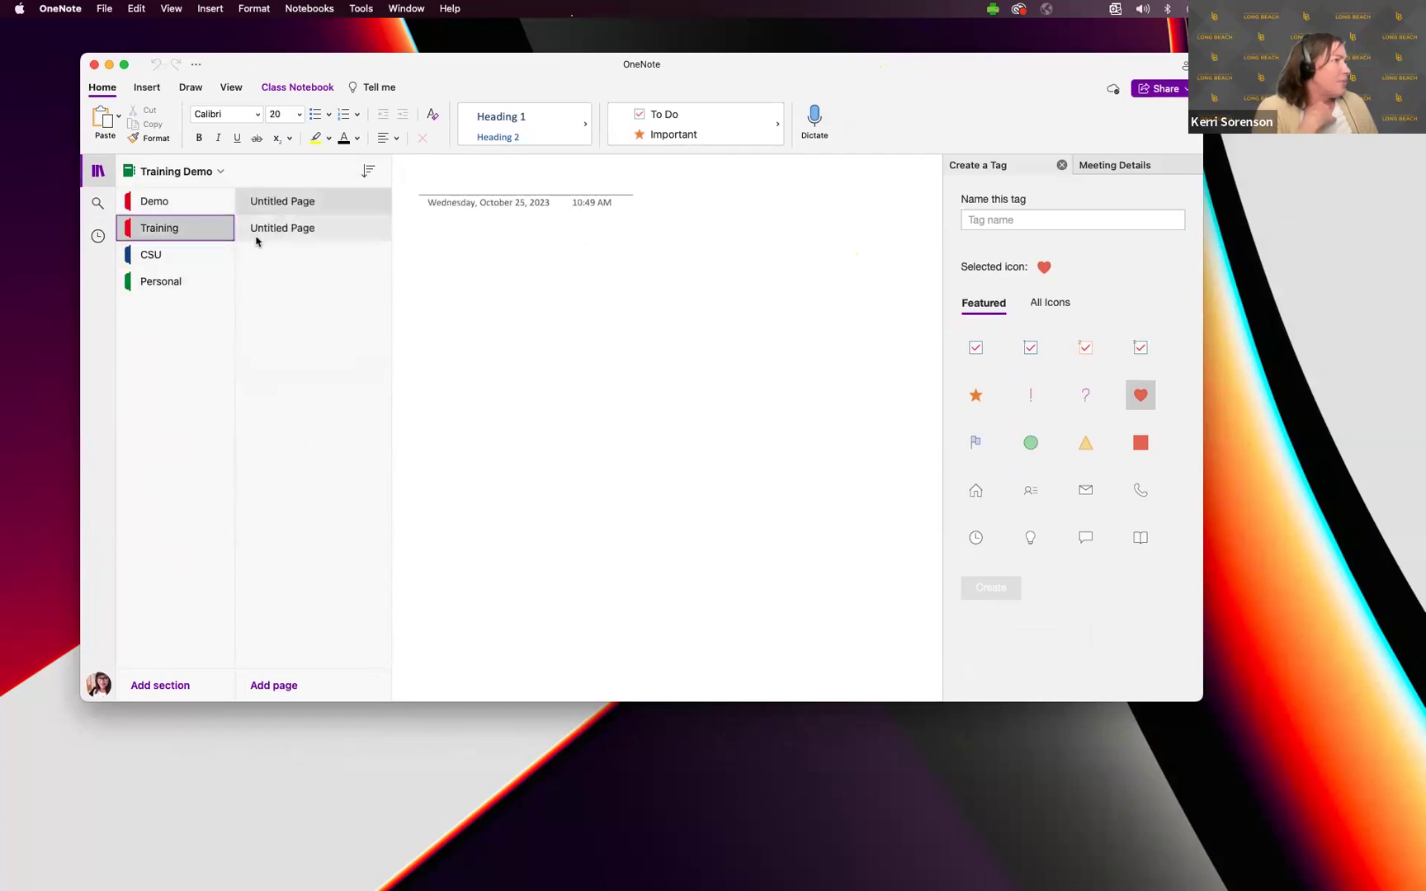
left_click(266, 231)
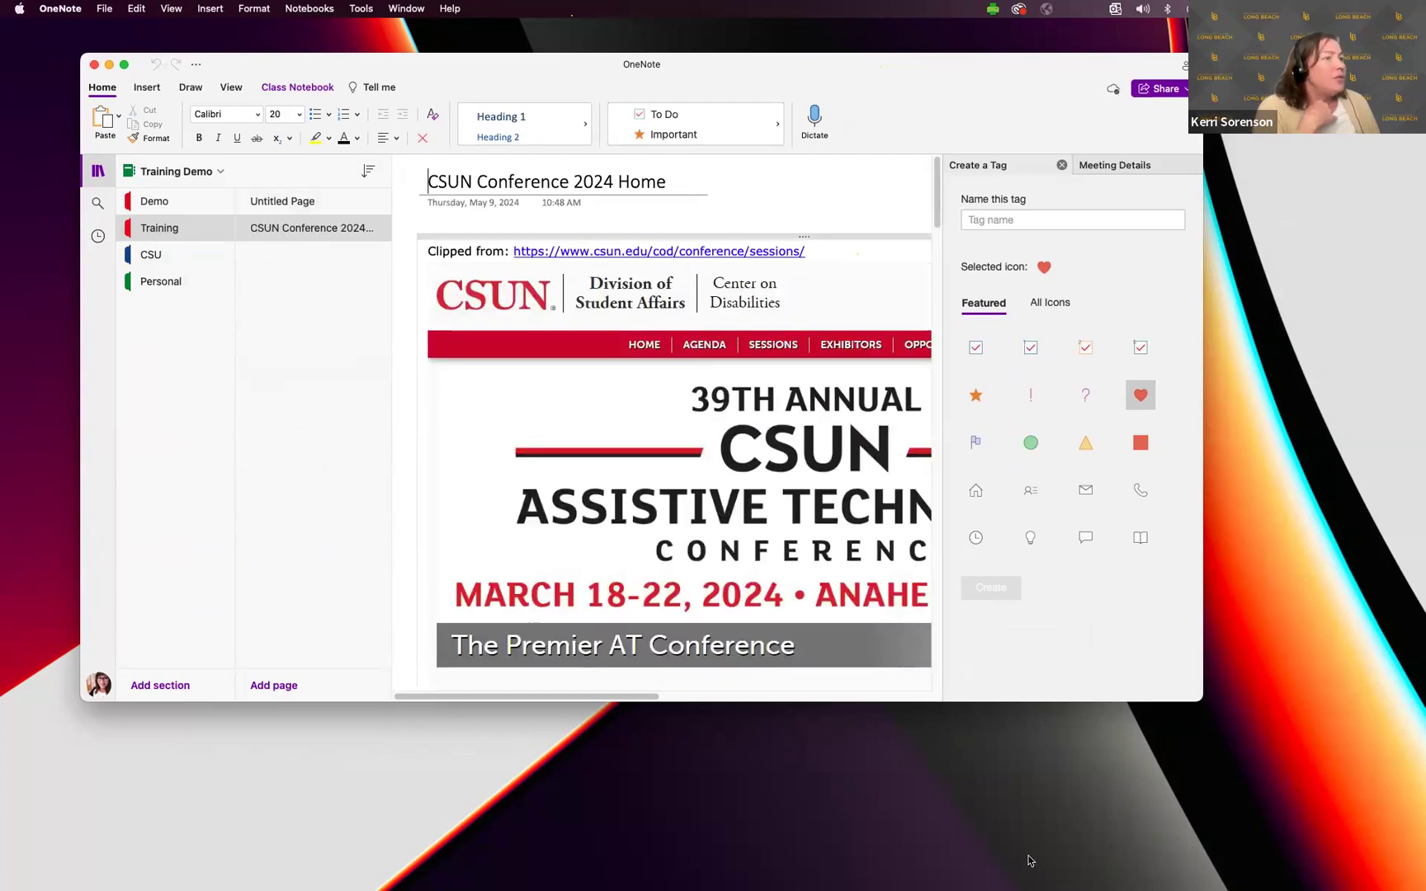
left_click(123, 65)
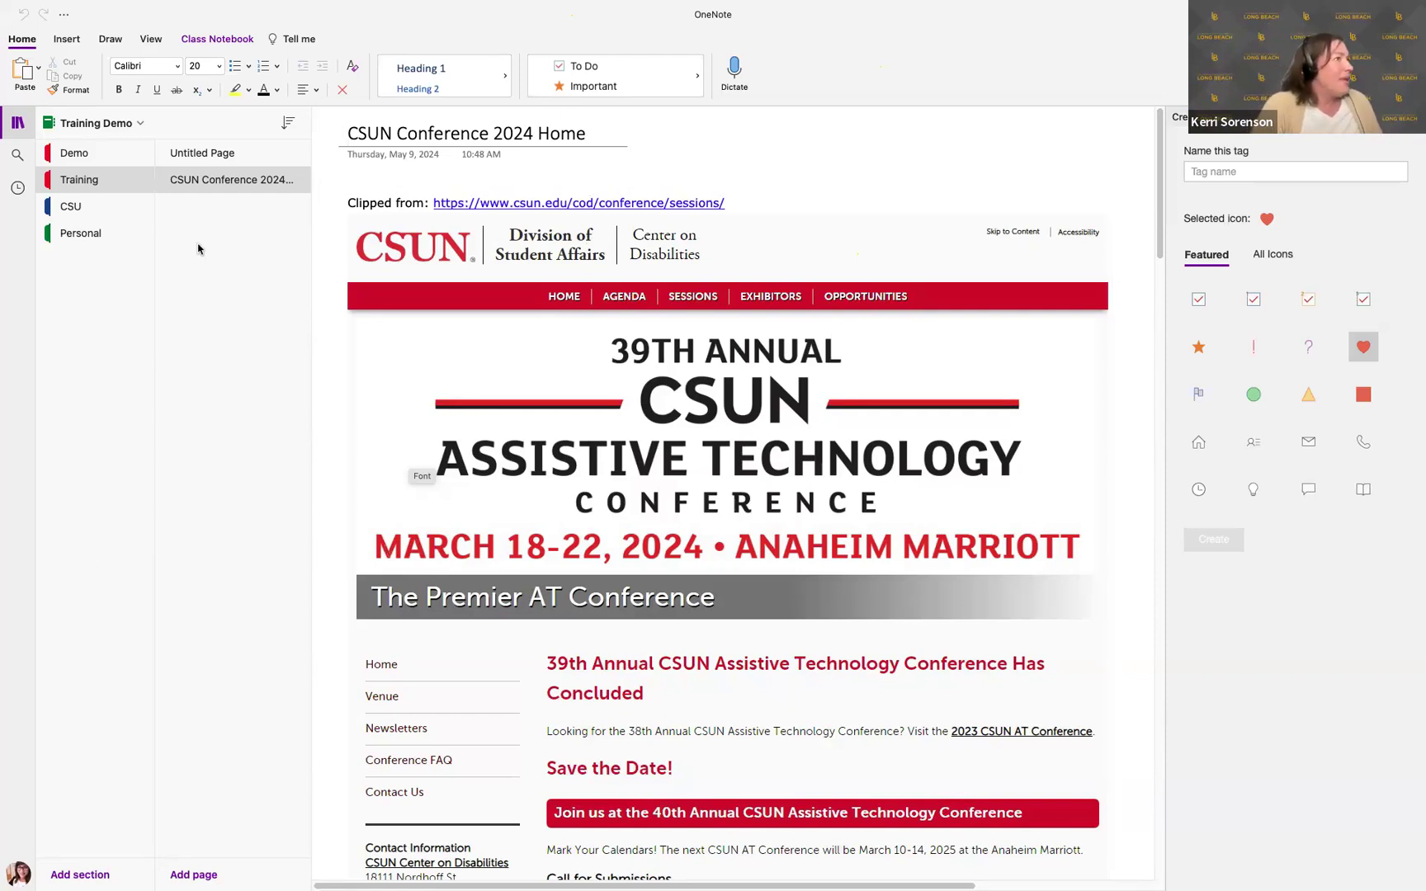
Open the Sharing page in the Demo section and copy the share link to the Training Demo notebook.
left_click(74, 153)
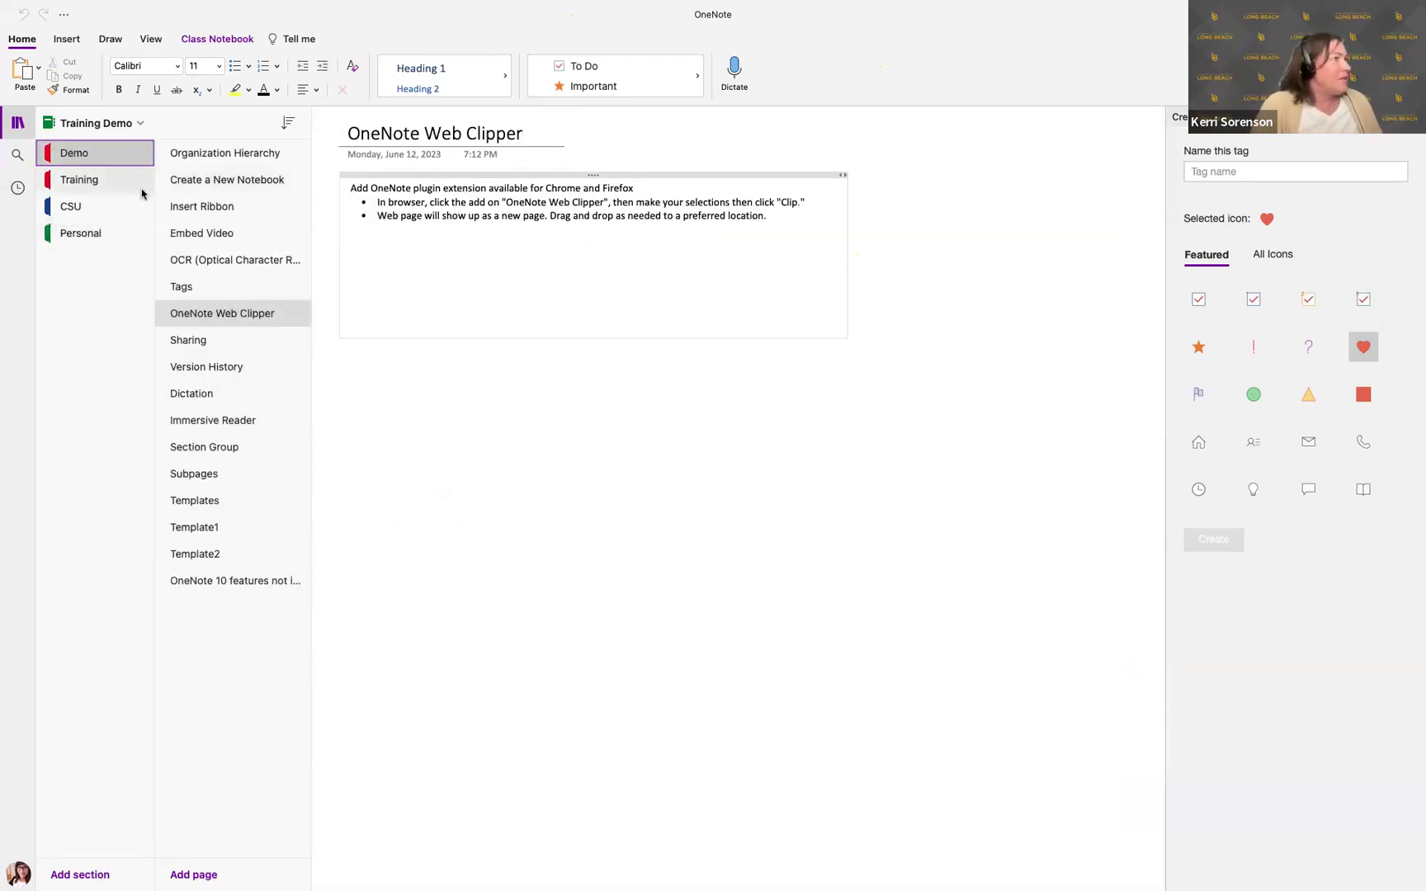
left_click(183, 341)
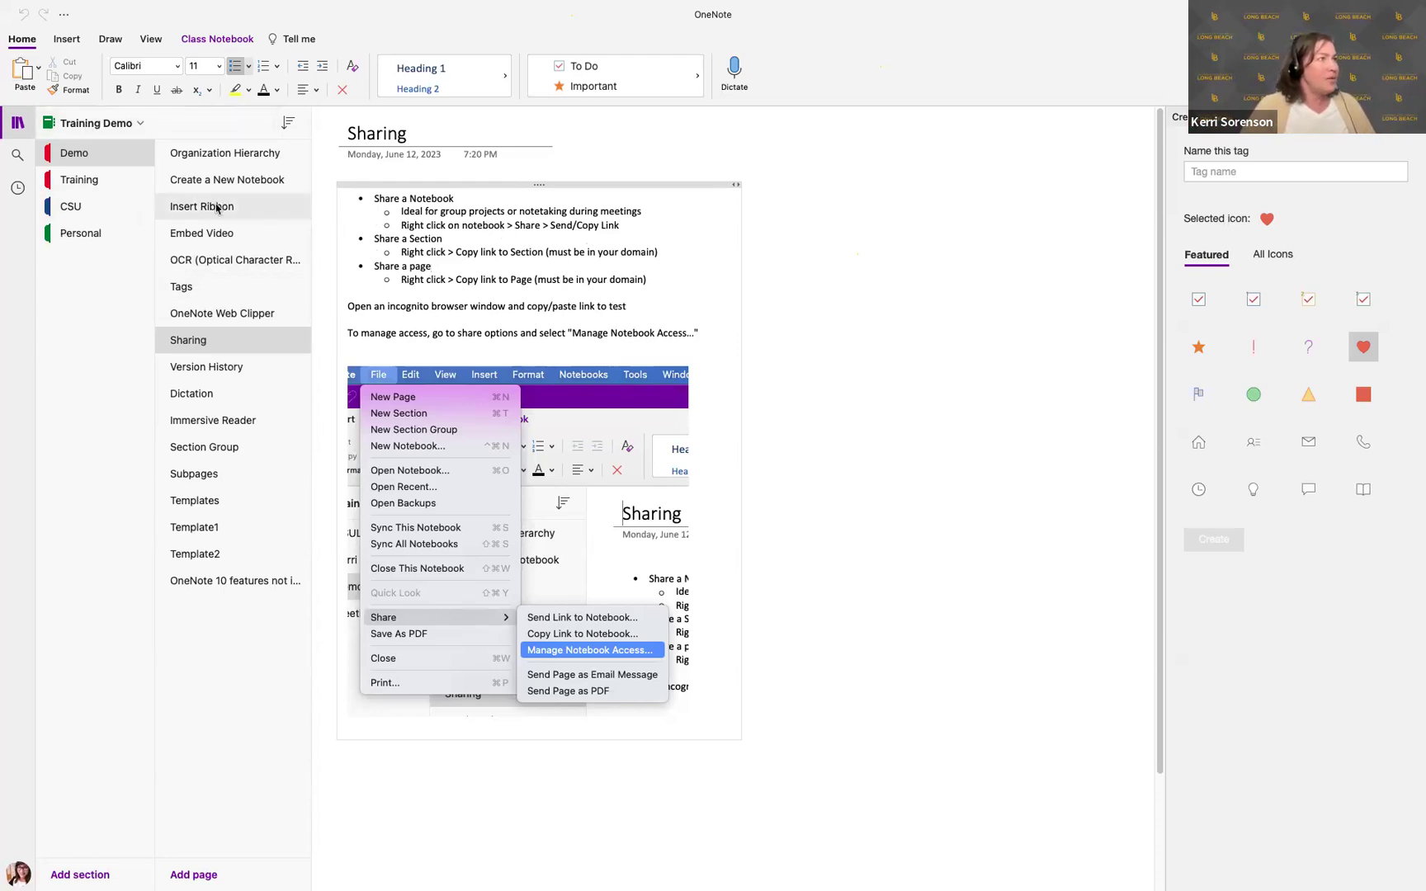
right_click(84, 123)
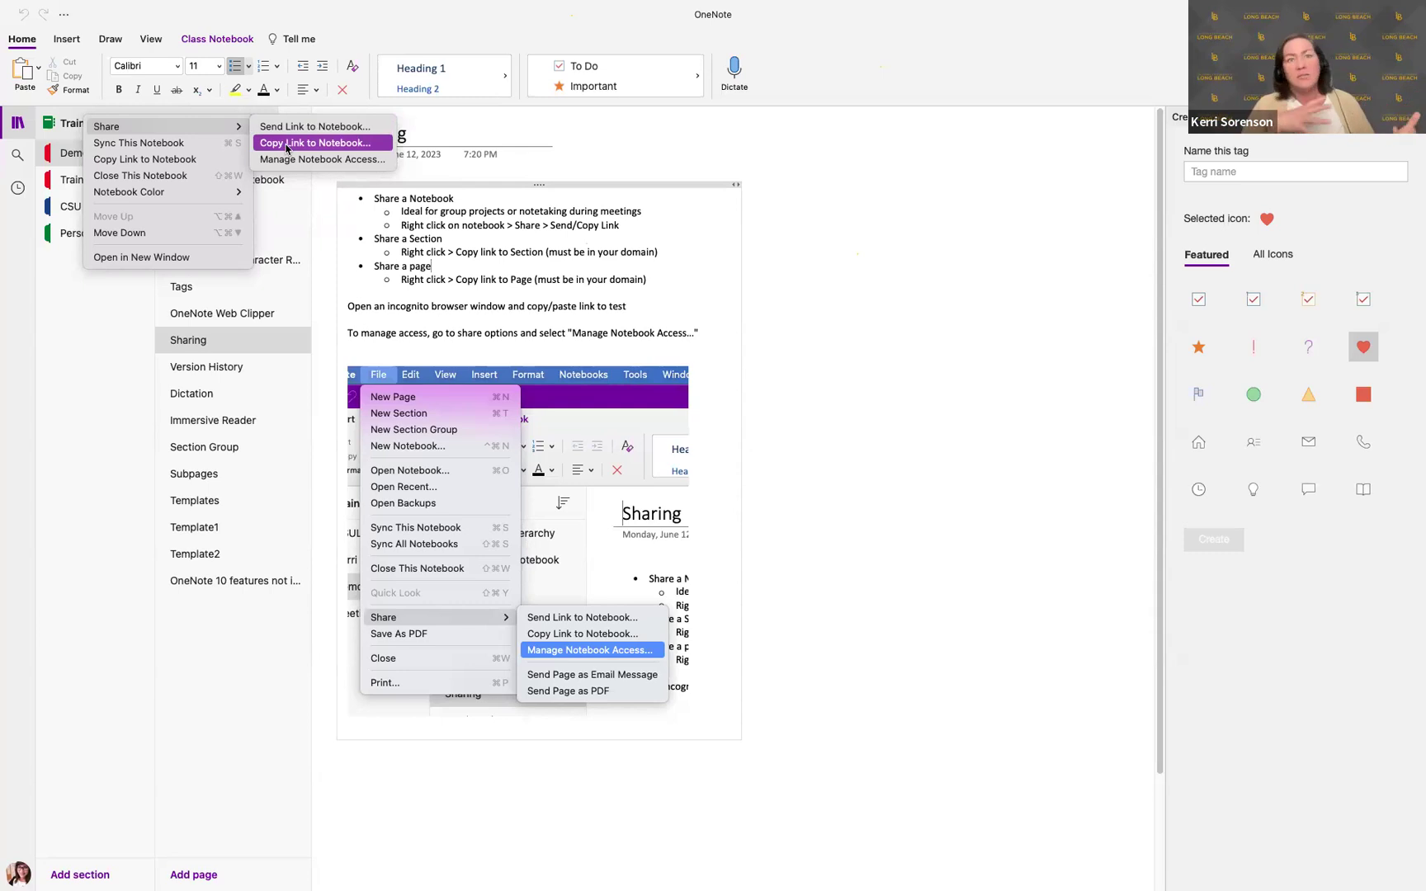
left_click(286, 144)
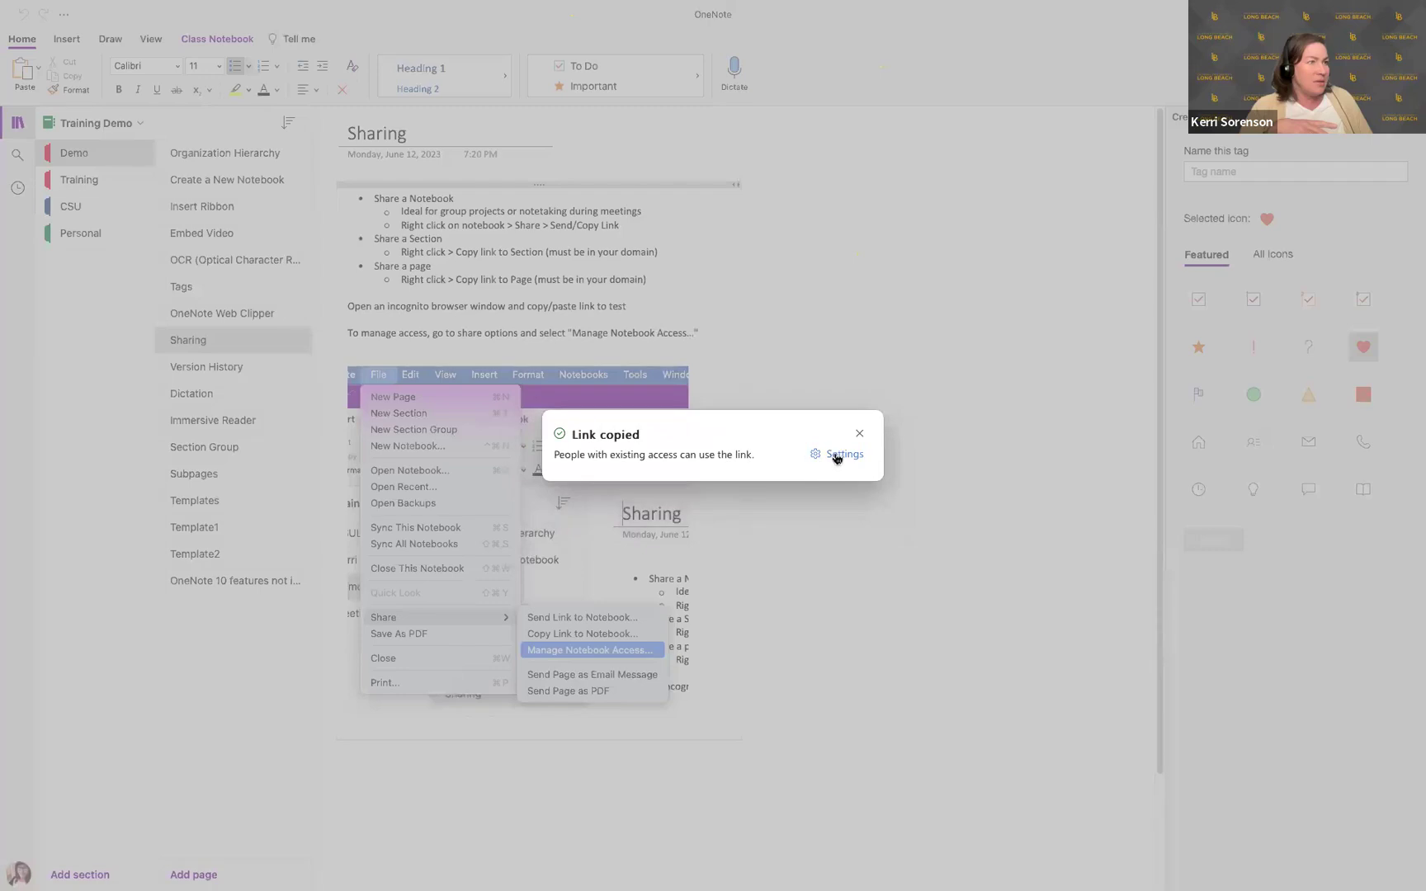
mouse_move(156, 884)
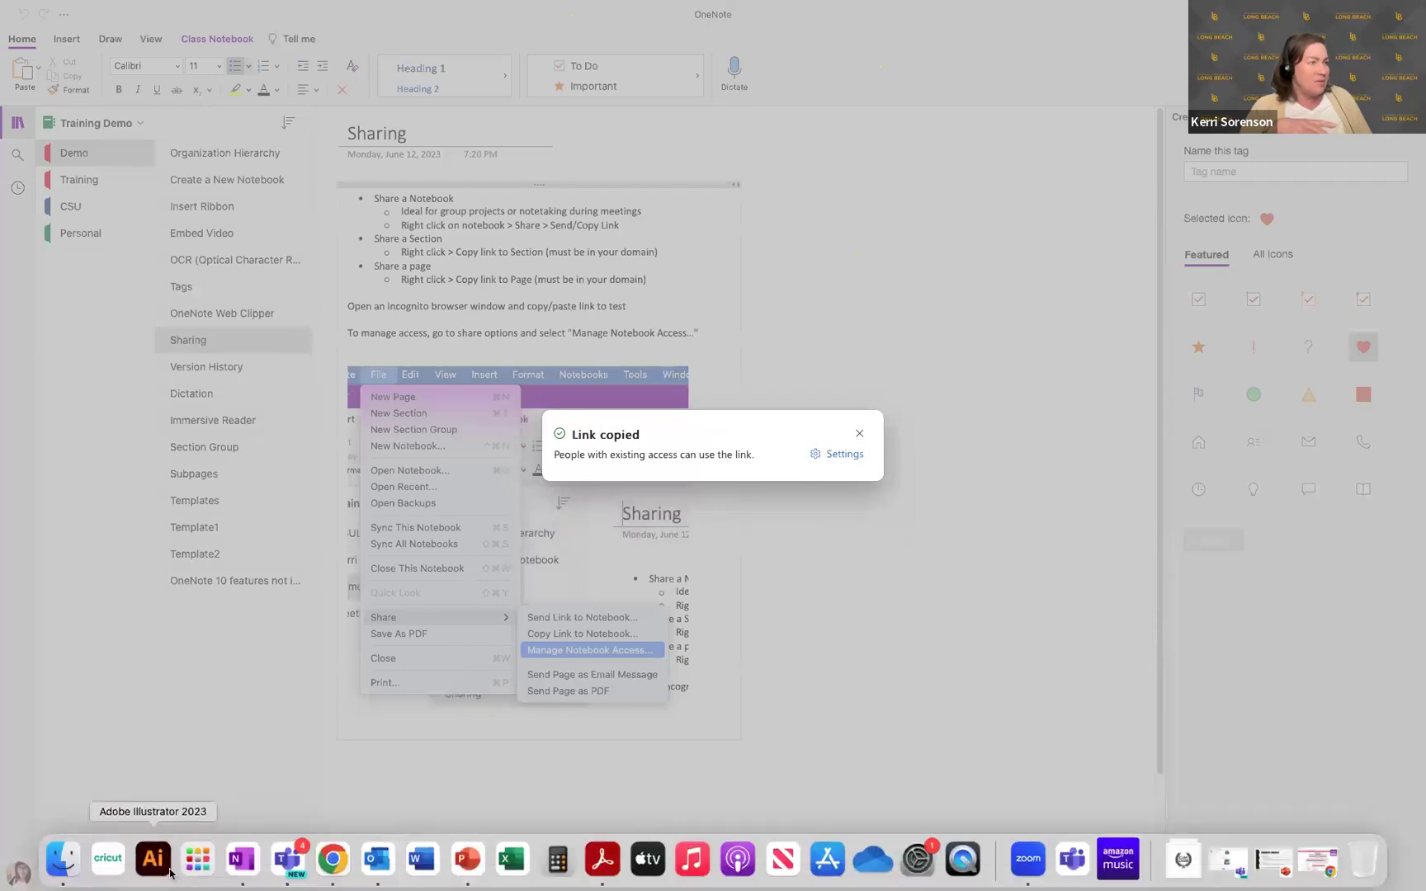
right_click(376, 861)
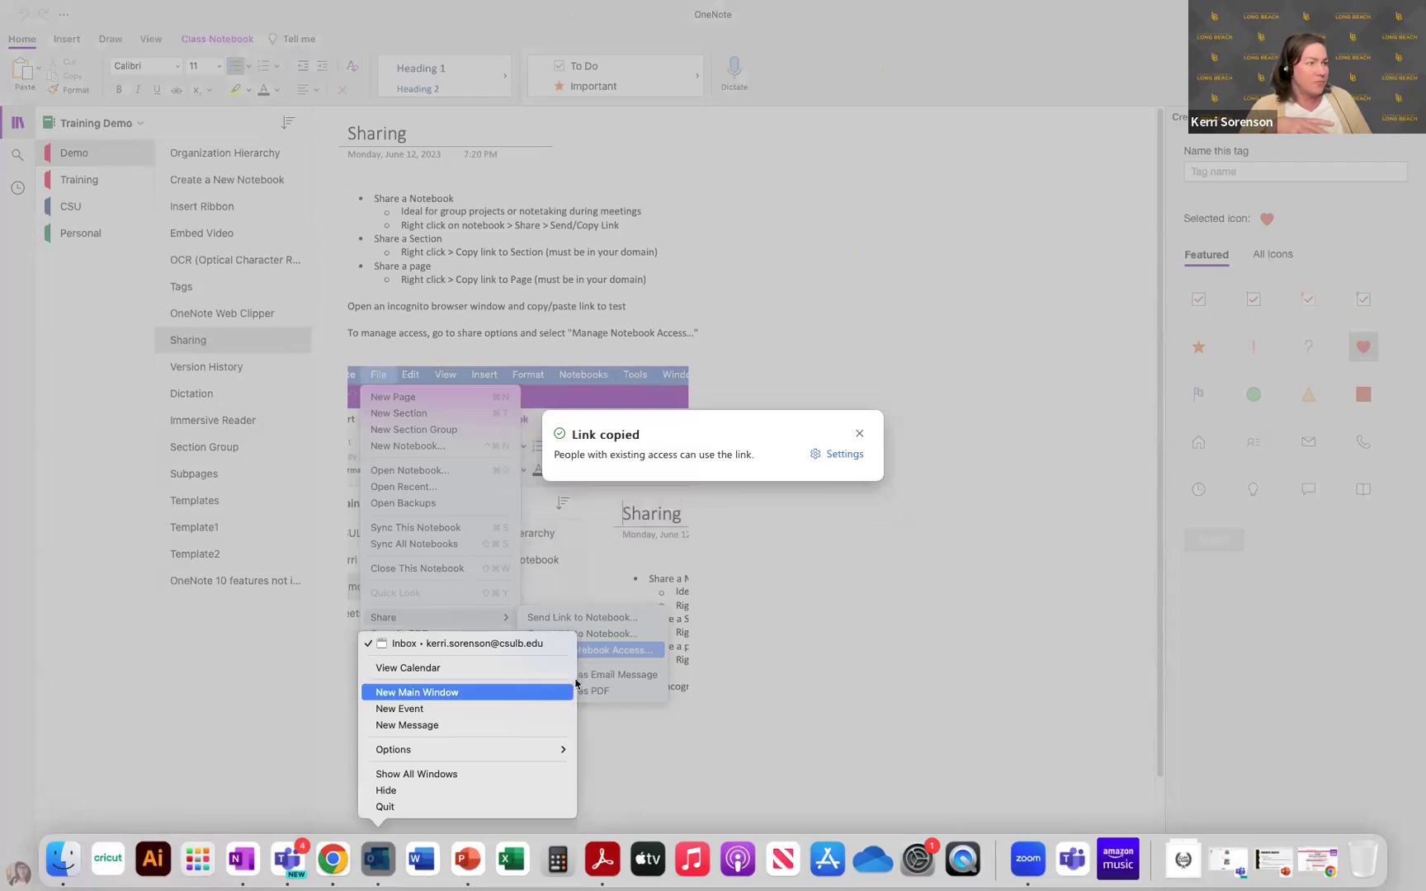
left_click(9, 38)
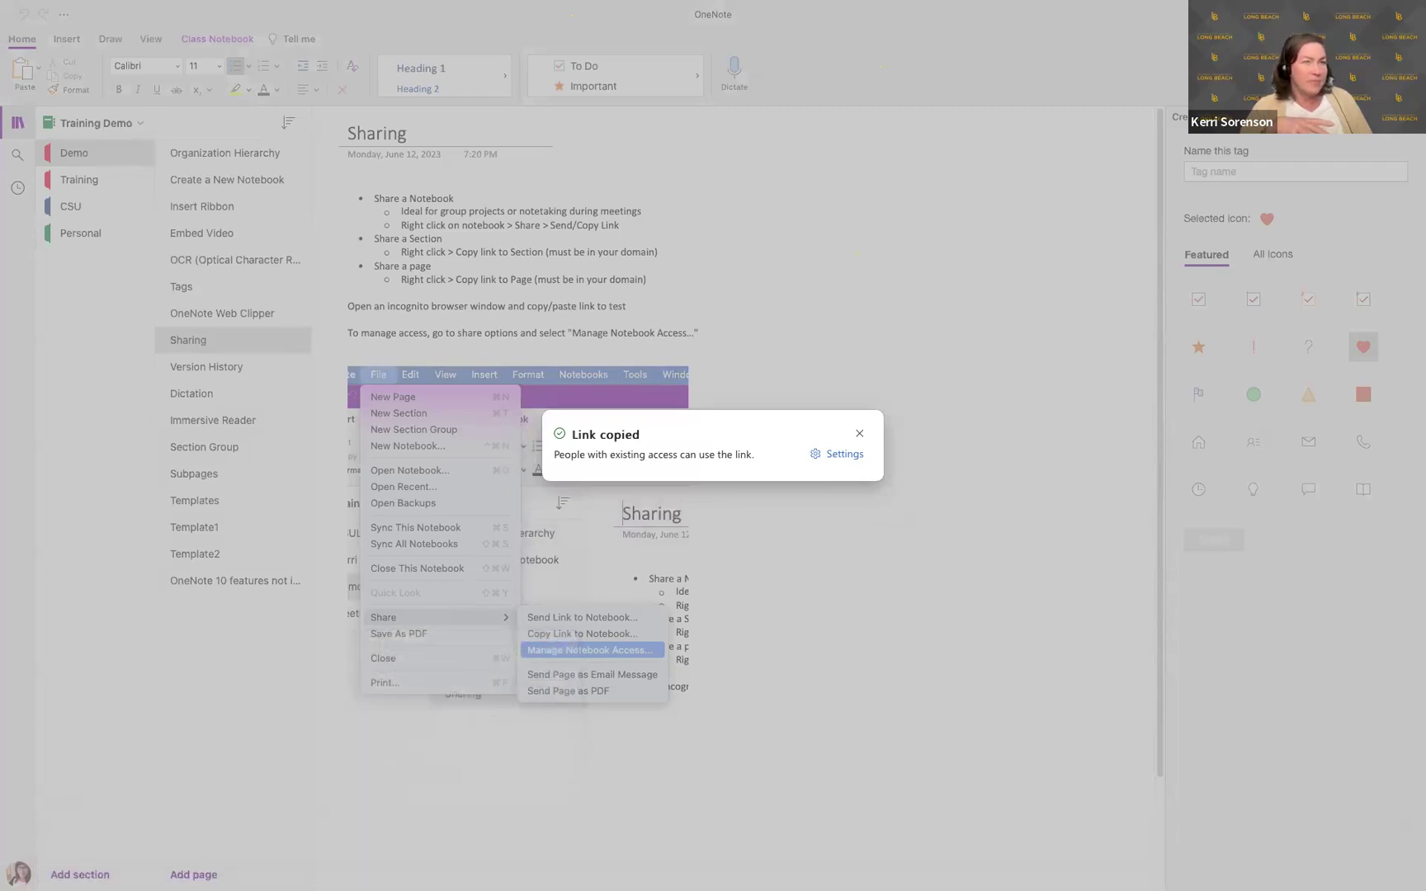
left_click(858, 435)
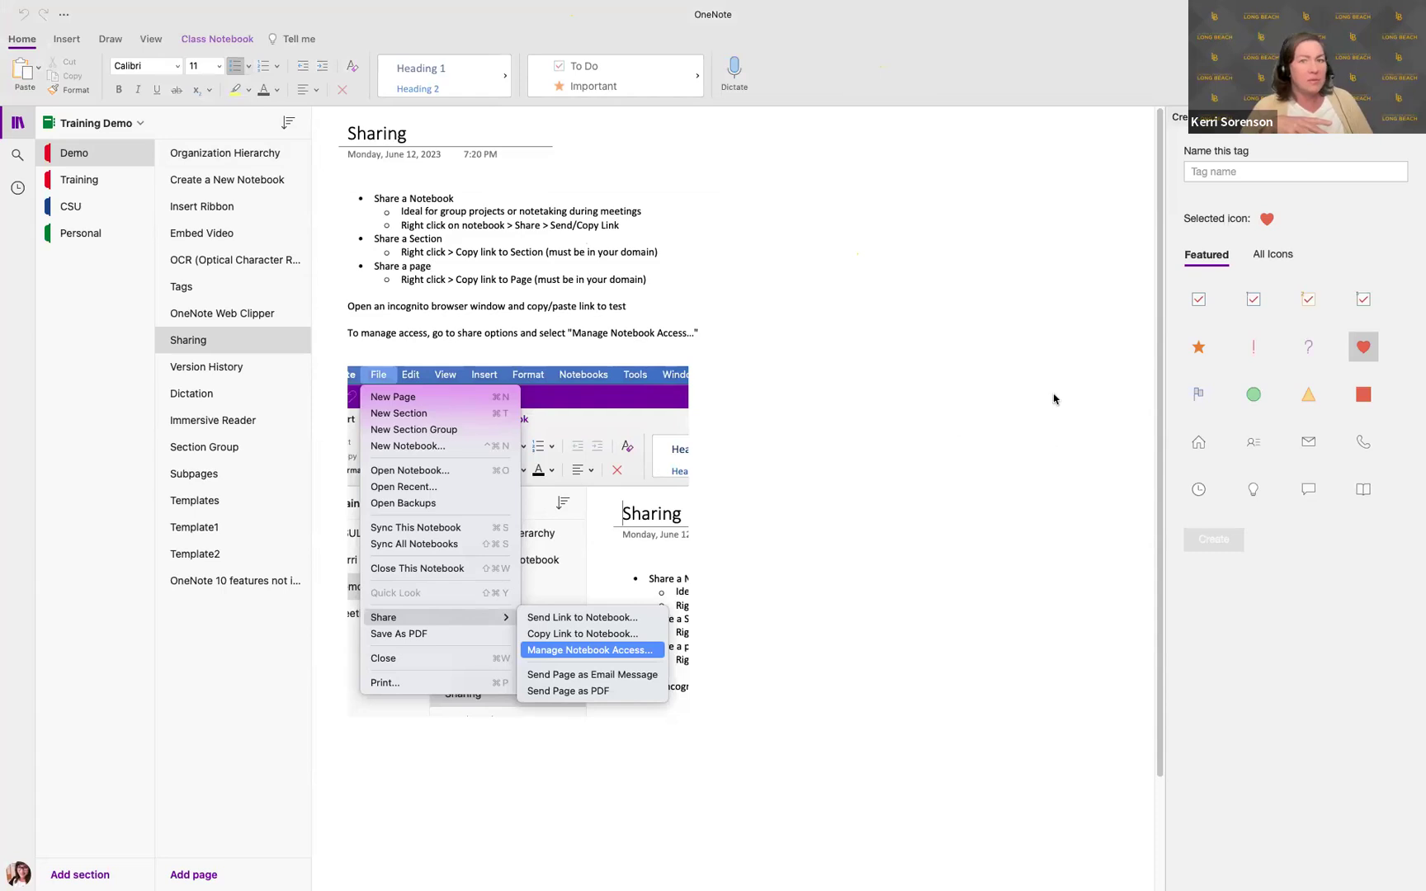
Take OneNote out of full screen, switch to Outlook and start a new email in its own window.
mouse_move(493, 4)
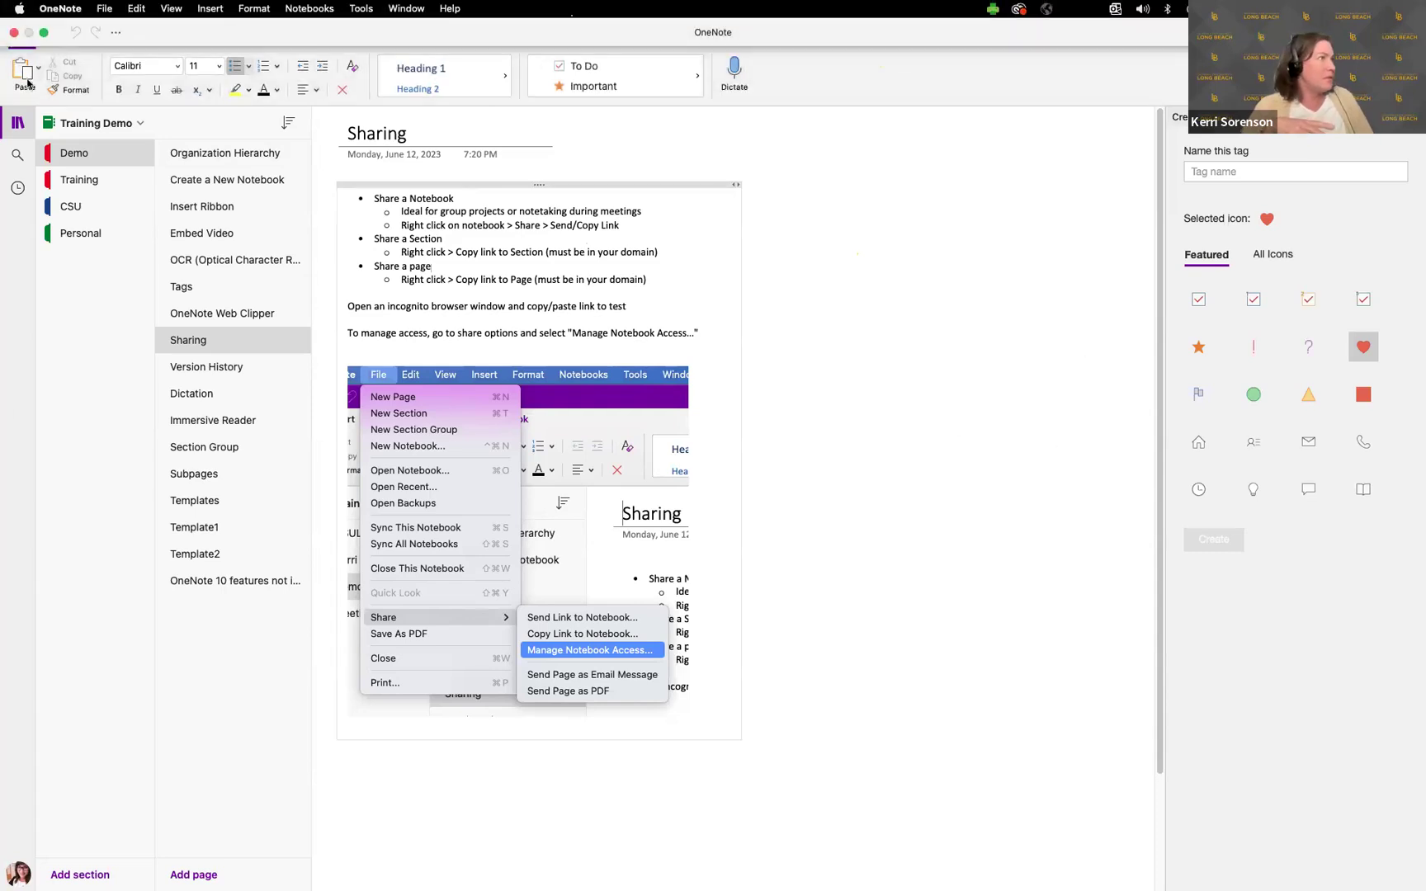
left_click(46, 33)
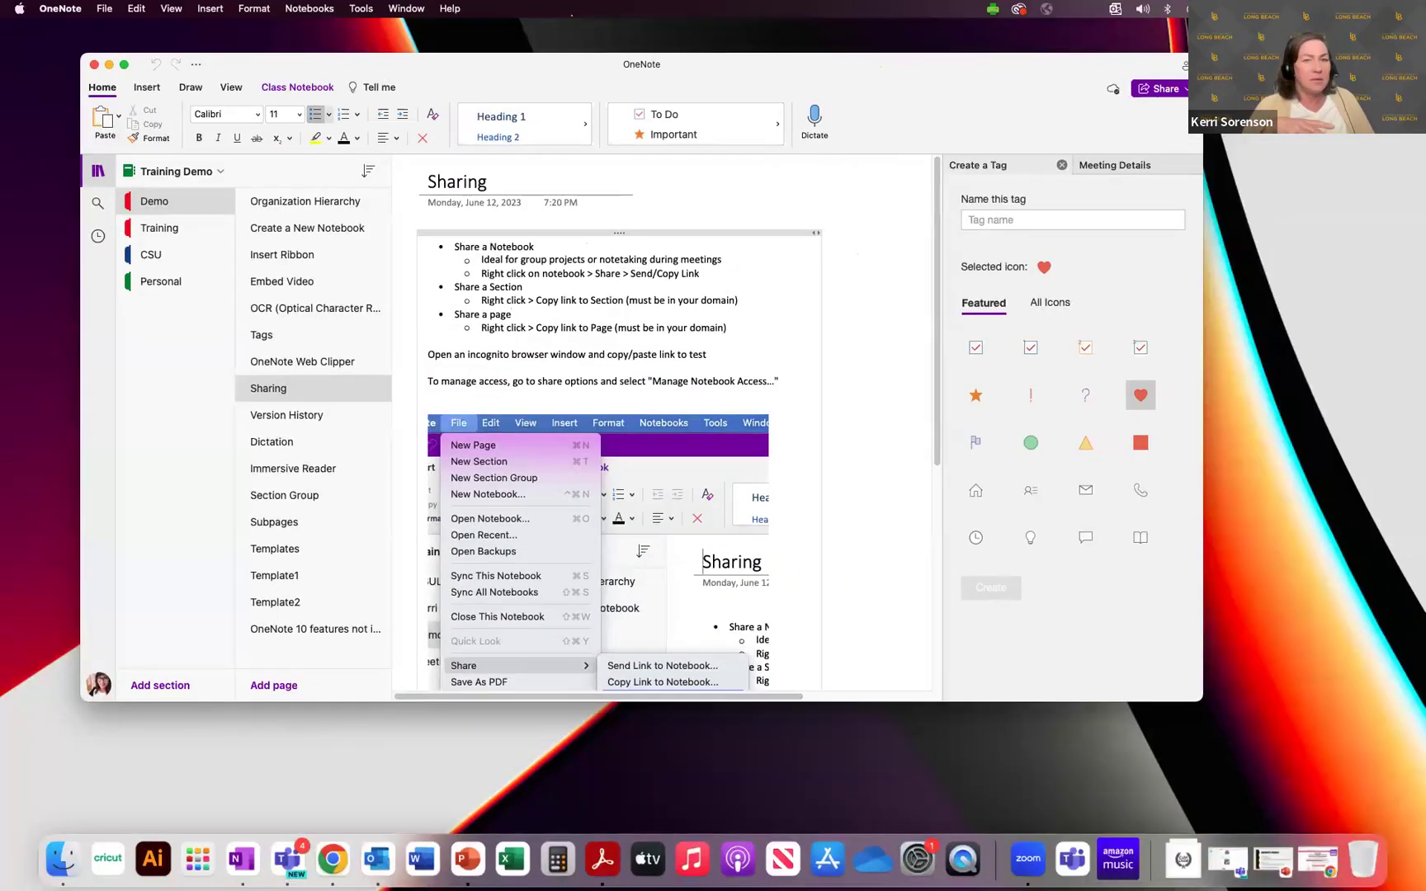
left_click_drag(1065, 889, 322, 108)
left_click(273, 147)
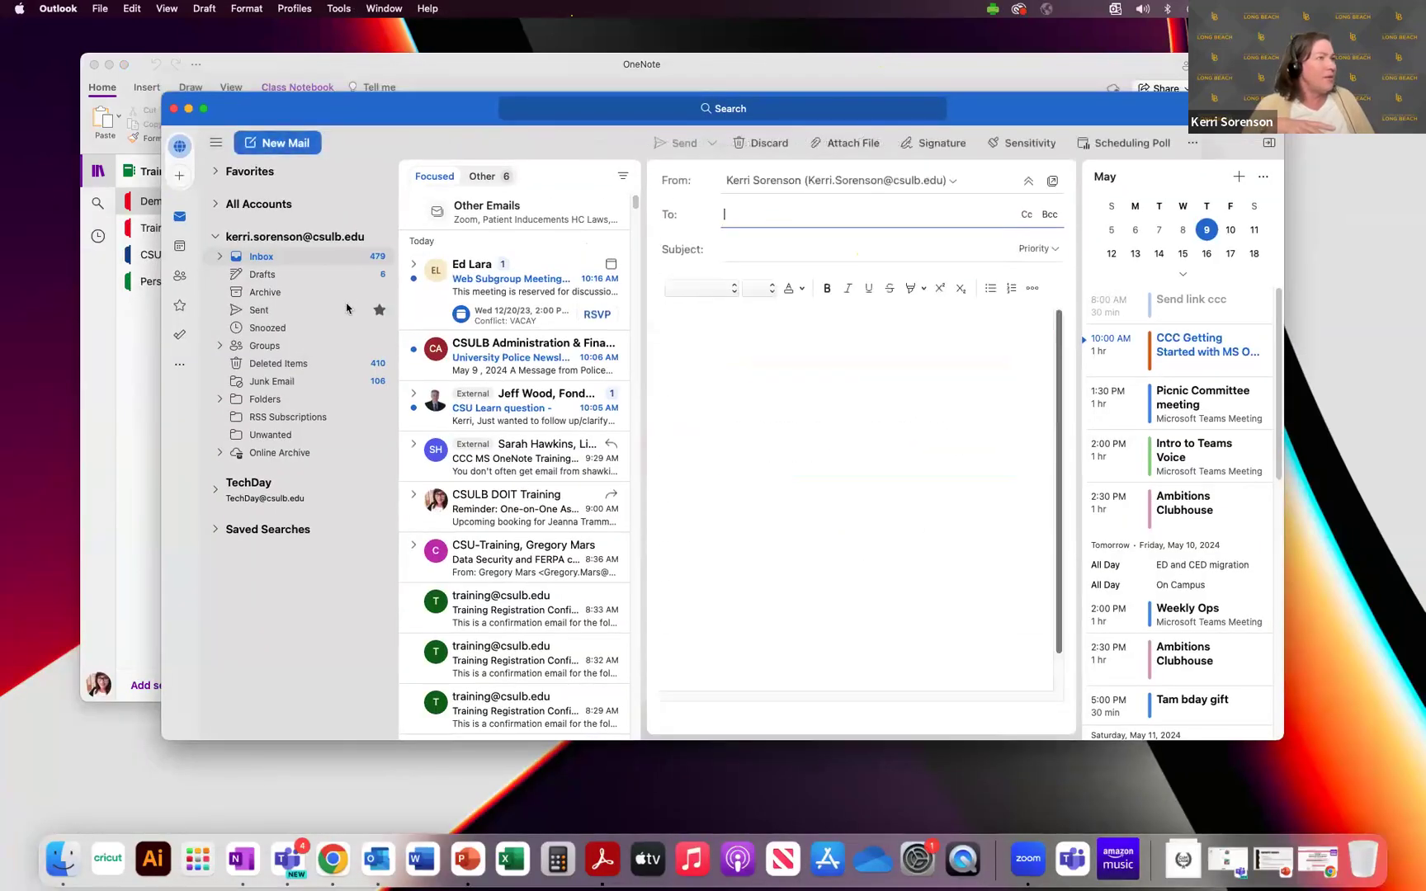
left_click(1052, 181)
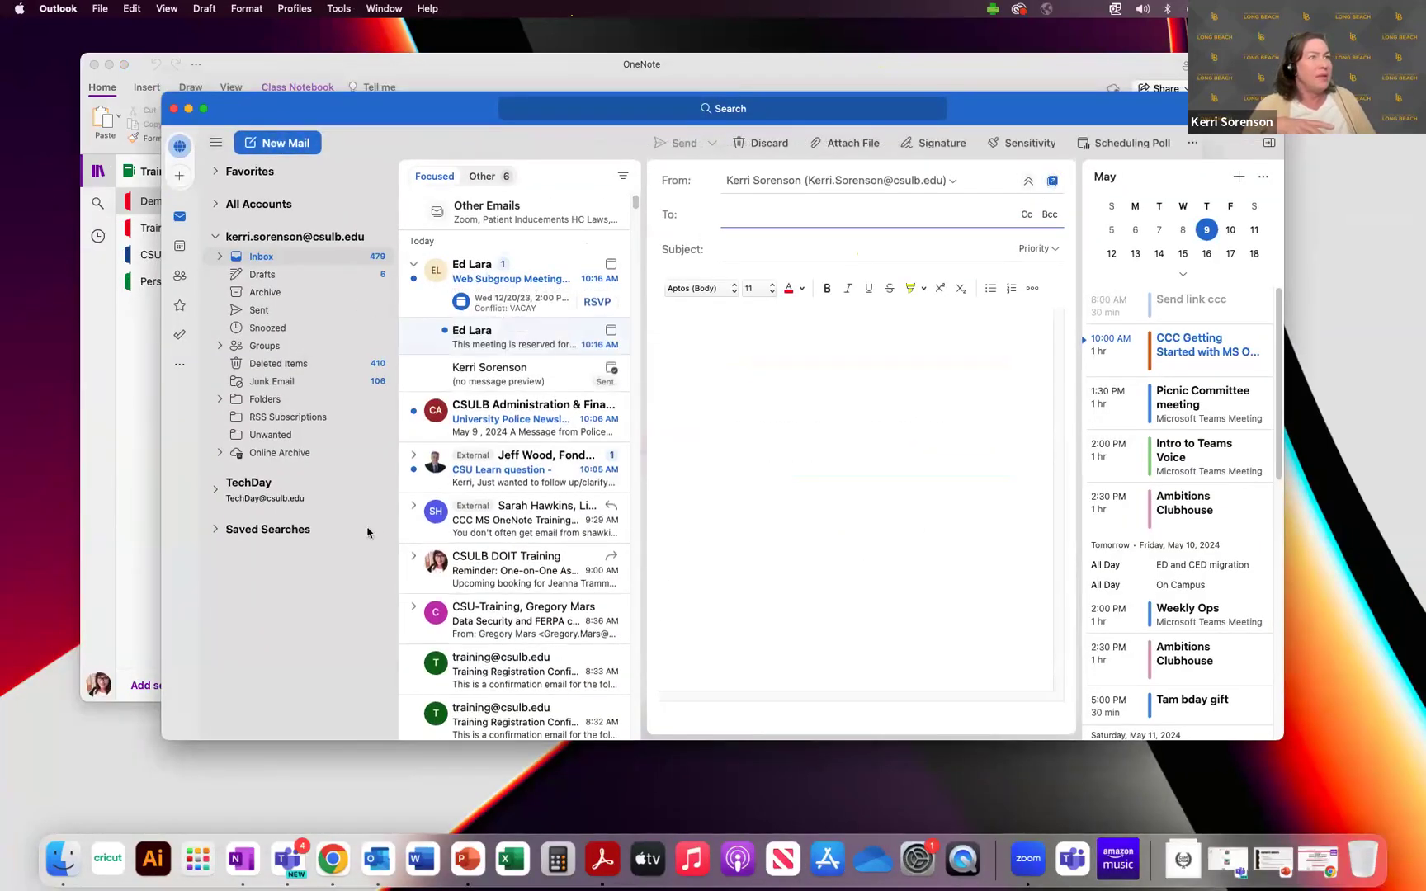
left_click_drag(276, 185, 566, 82)
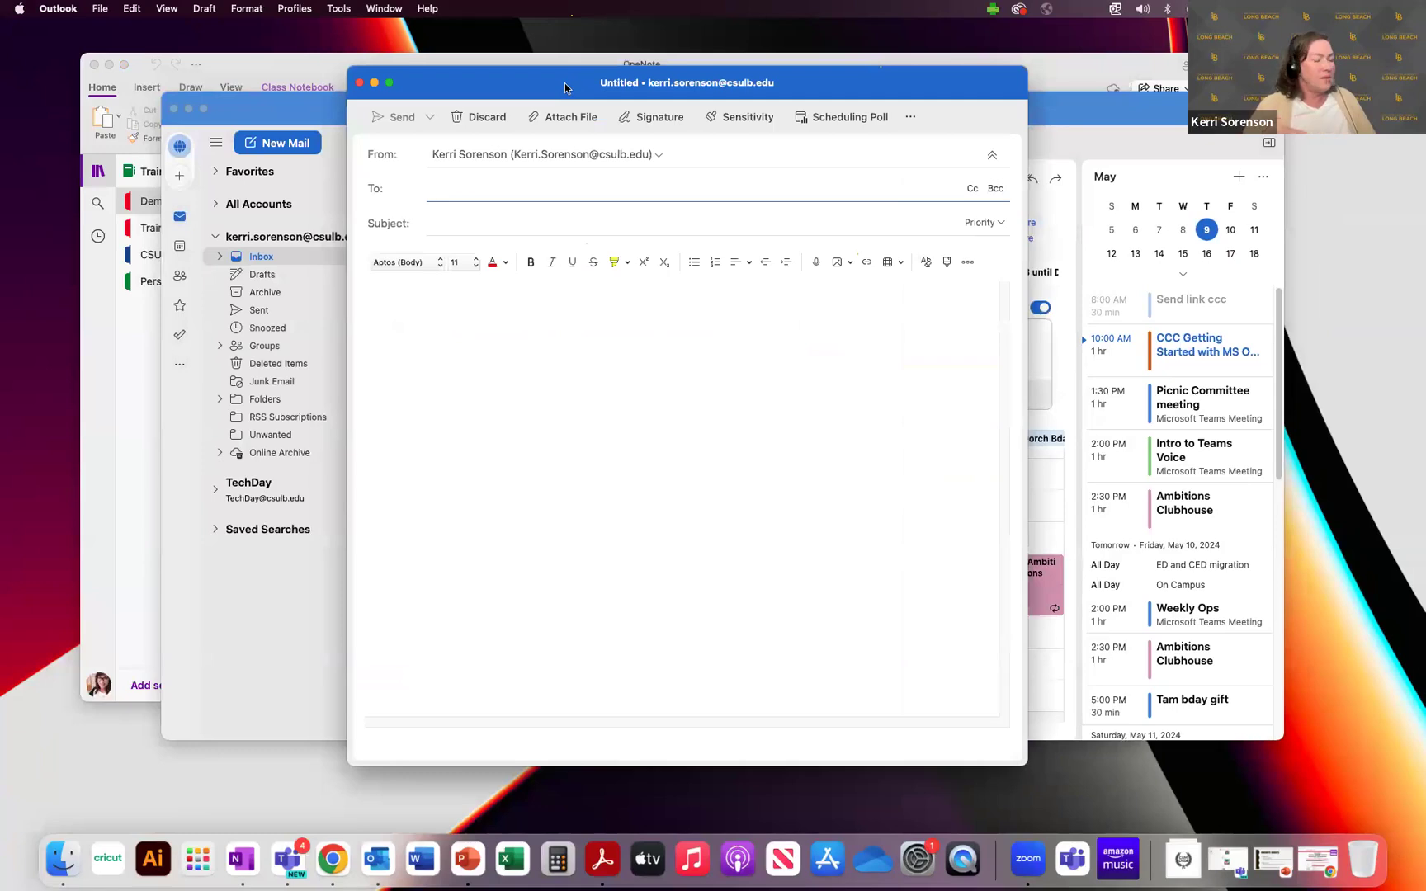
Address the email to the sender's own account and set the subject to "Link to OneNote Notes".
type("kerri")
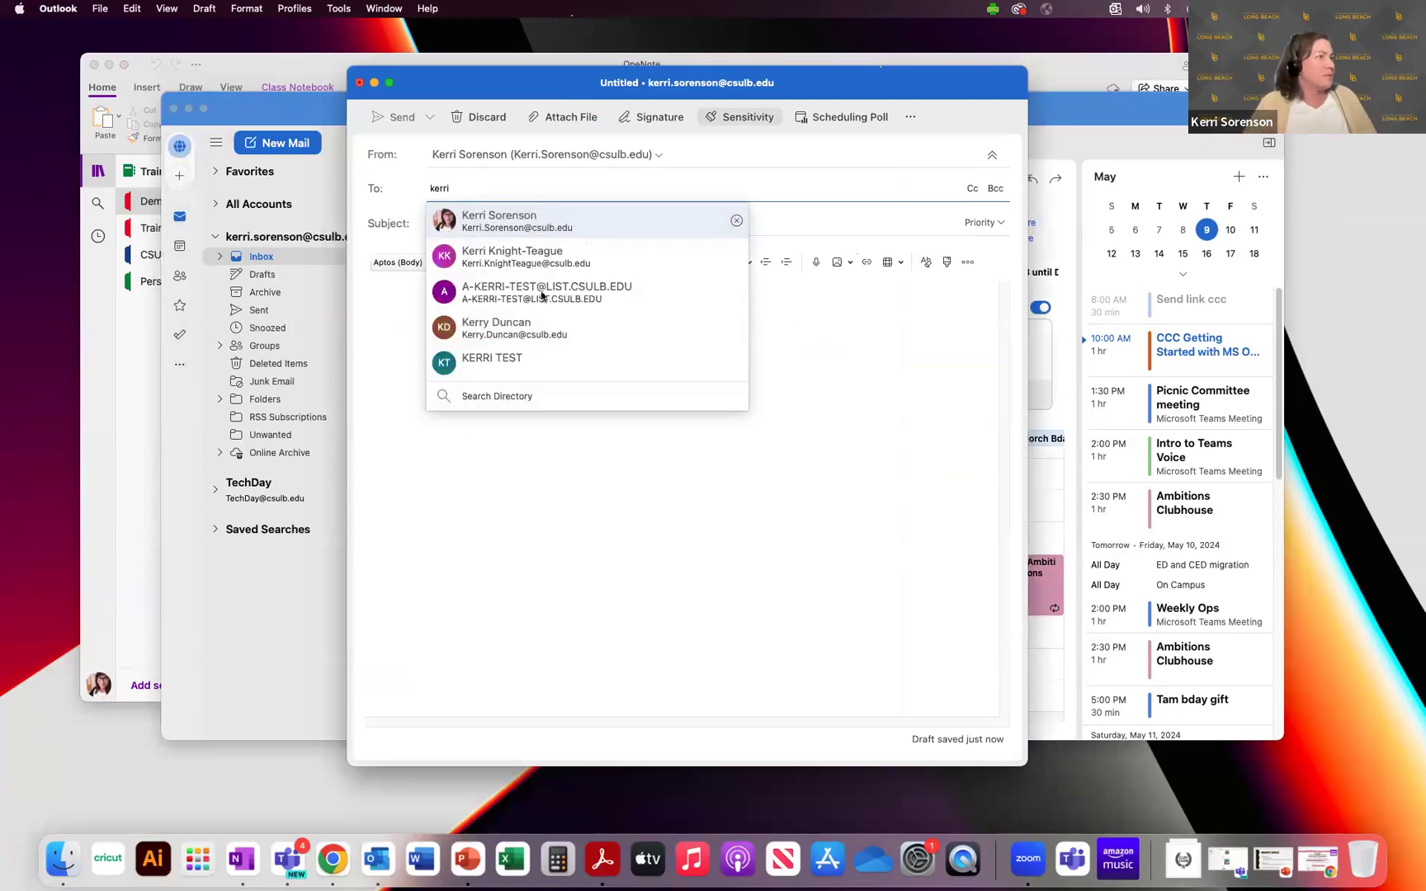
left_click(511, 218)
left_click(502, 222)
type("L")
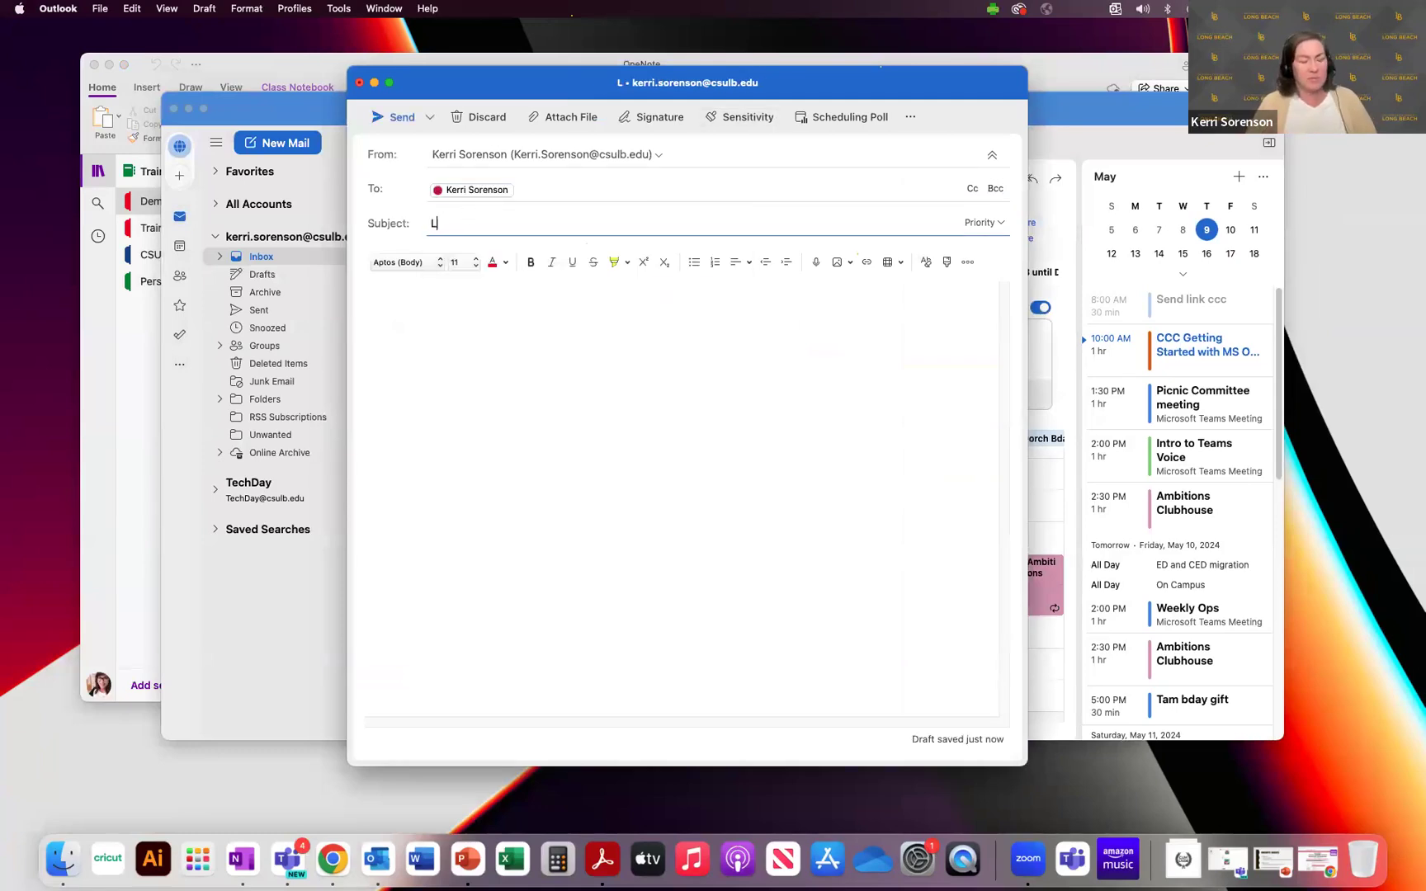
type("ink to OneNote Notes")
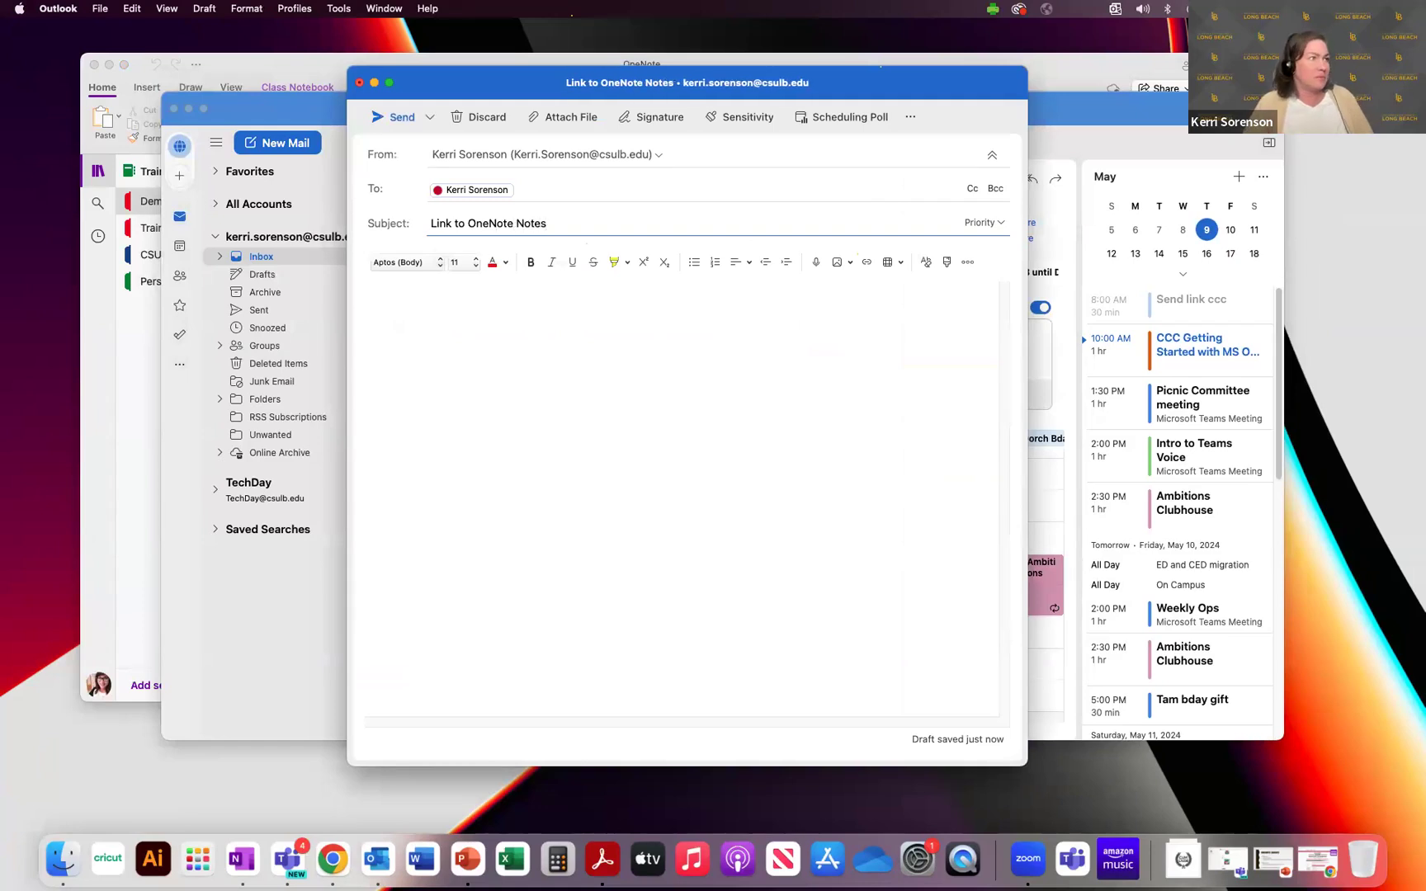
Write the email body "Hi all!" followed by a separate paragraph reading "Here are the notes from today. Great job!".
left_click(654, 396)
type("Hi all!  ")
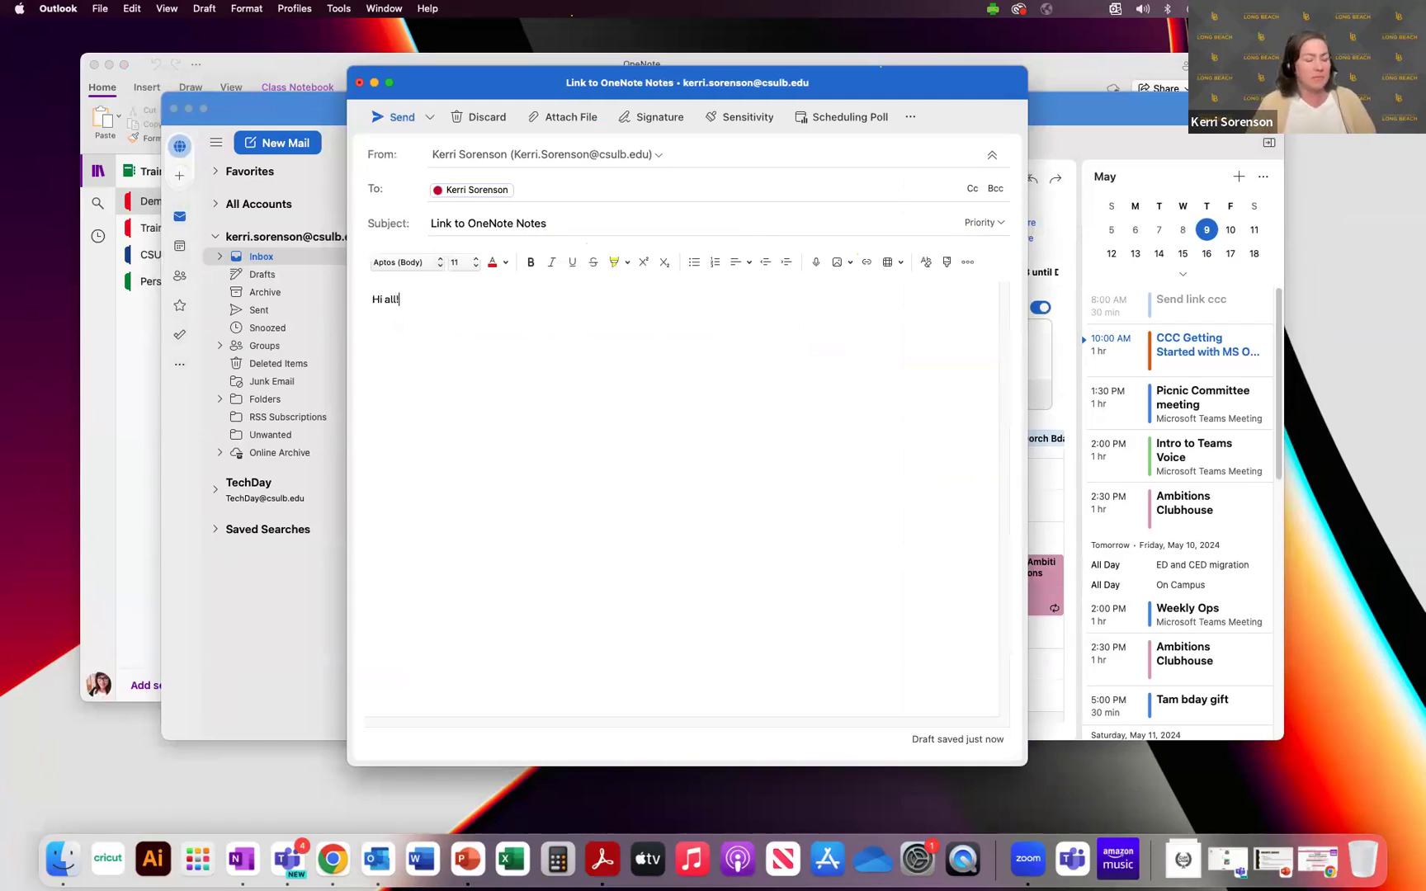
type("Here are the note")
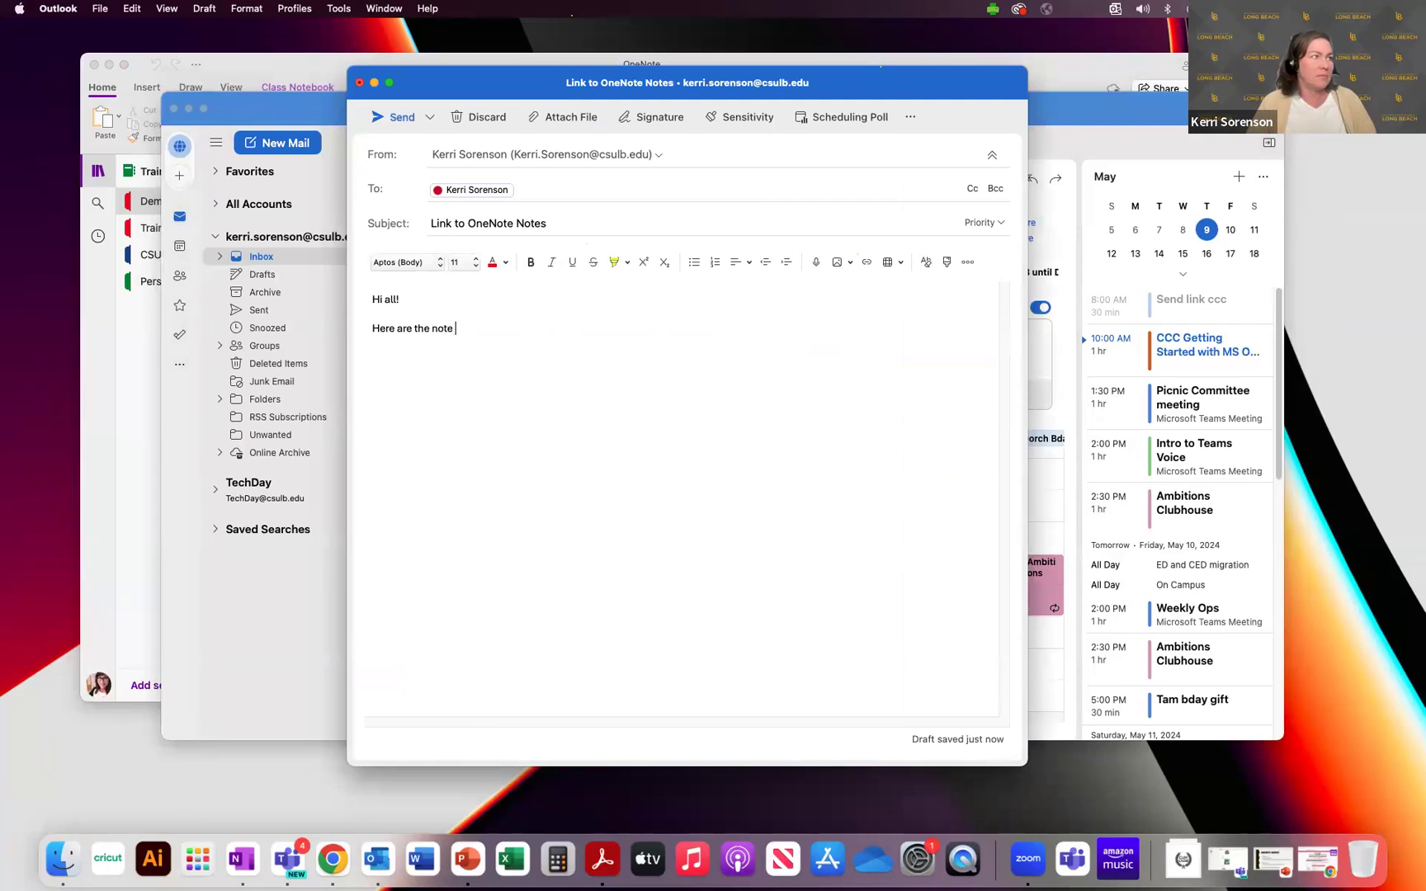
type("s from today. Great job!")
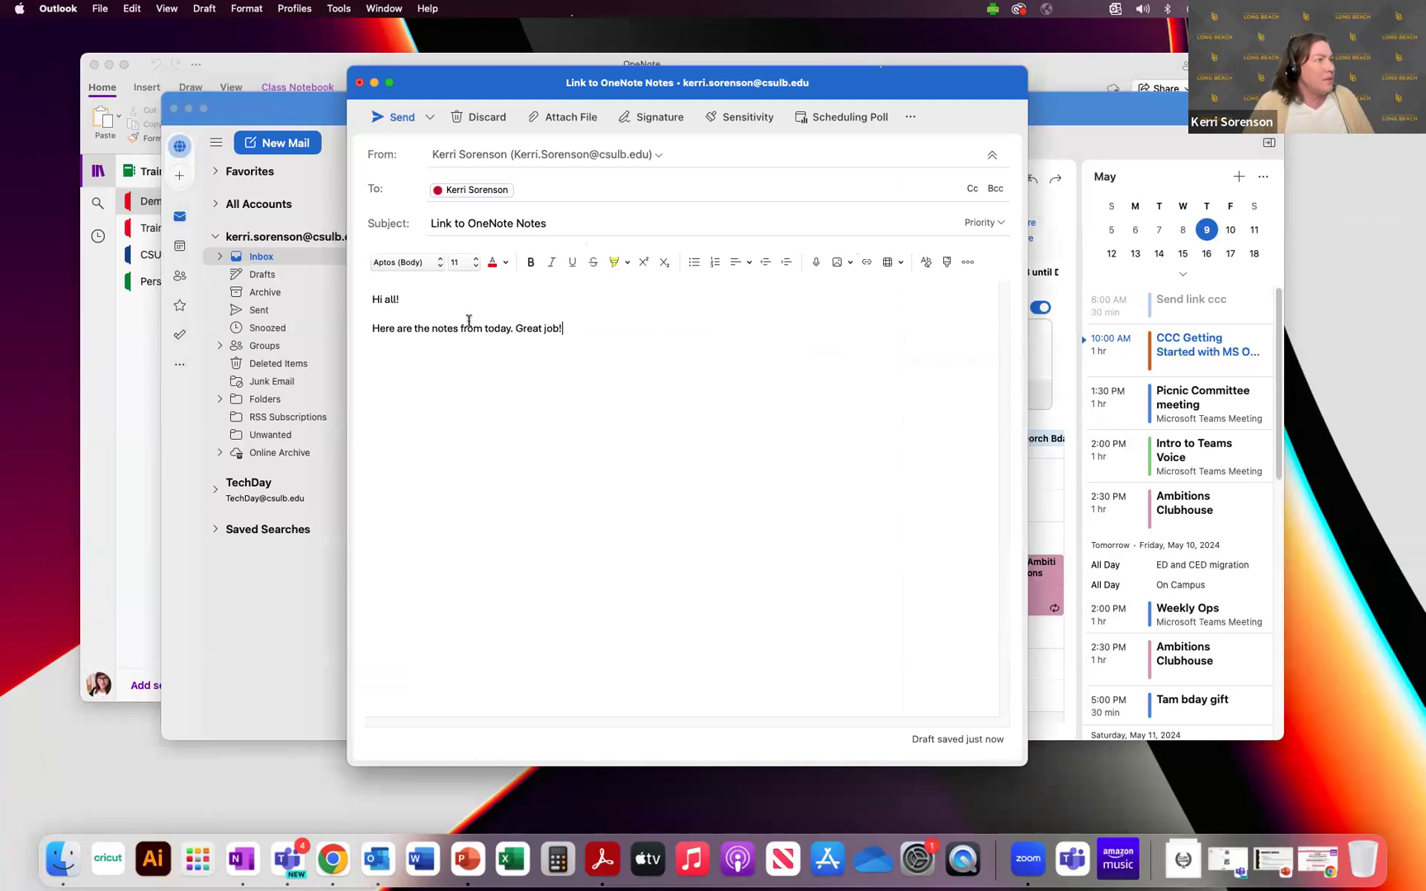
Hyperlink the word "notes" in the email body to the copied notebook link, and close the message window.
double_click(443, 326)
right_click(447, 327)
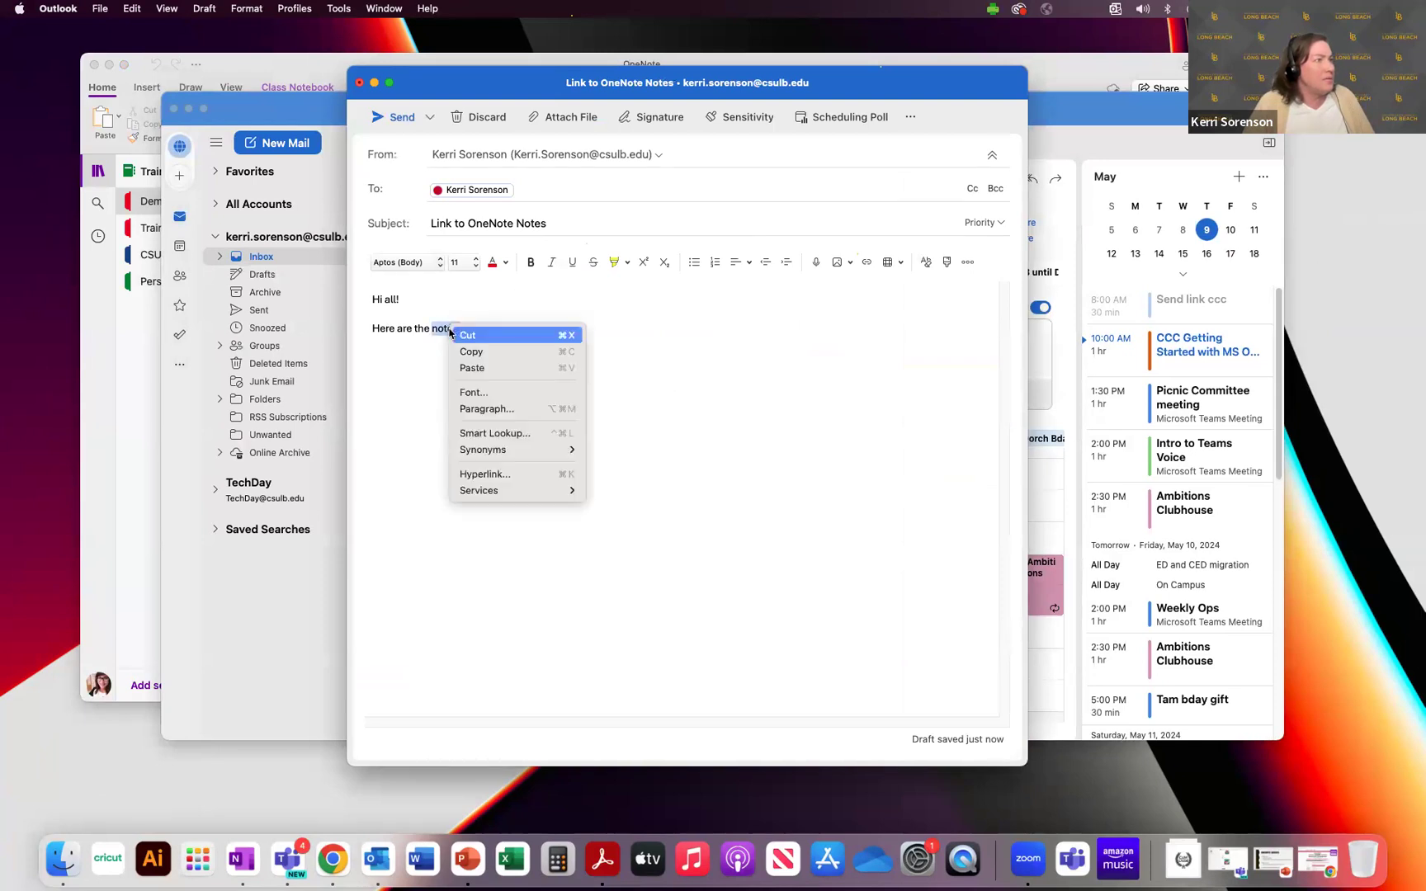
left_click(488, 473)
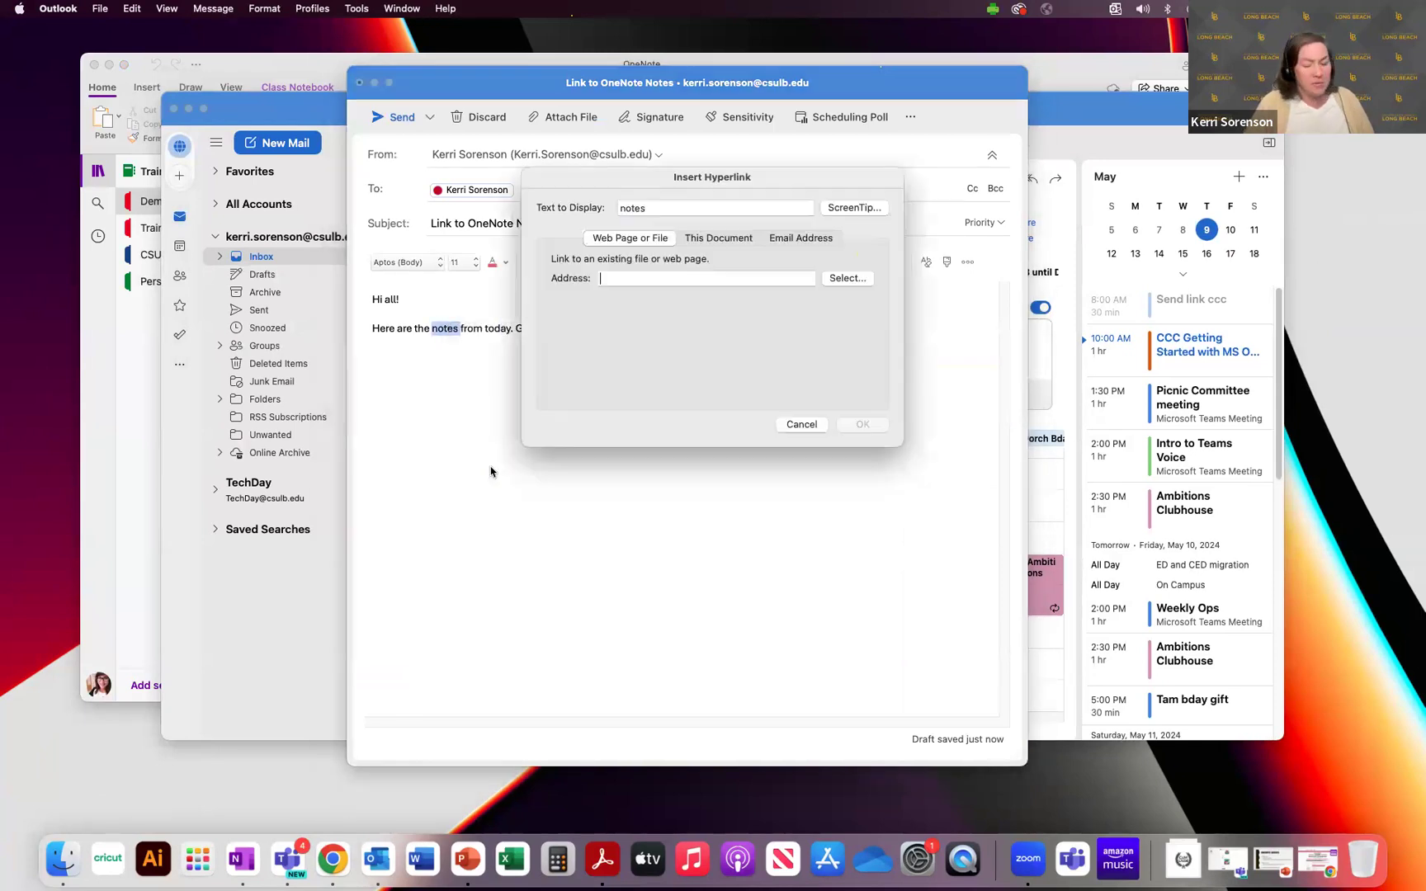
key("super+v")
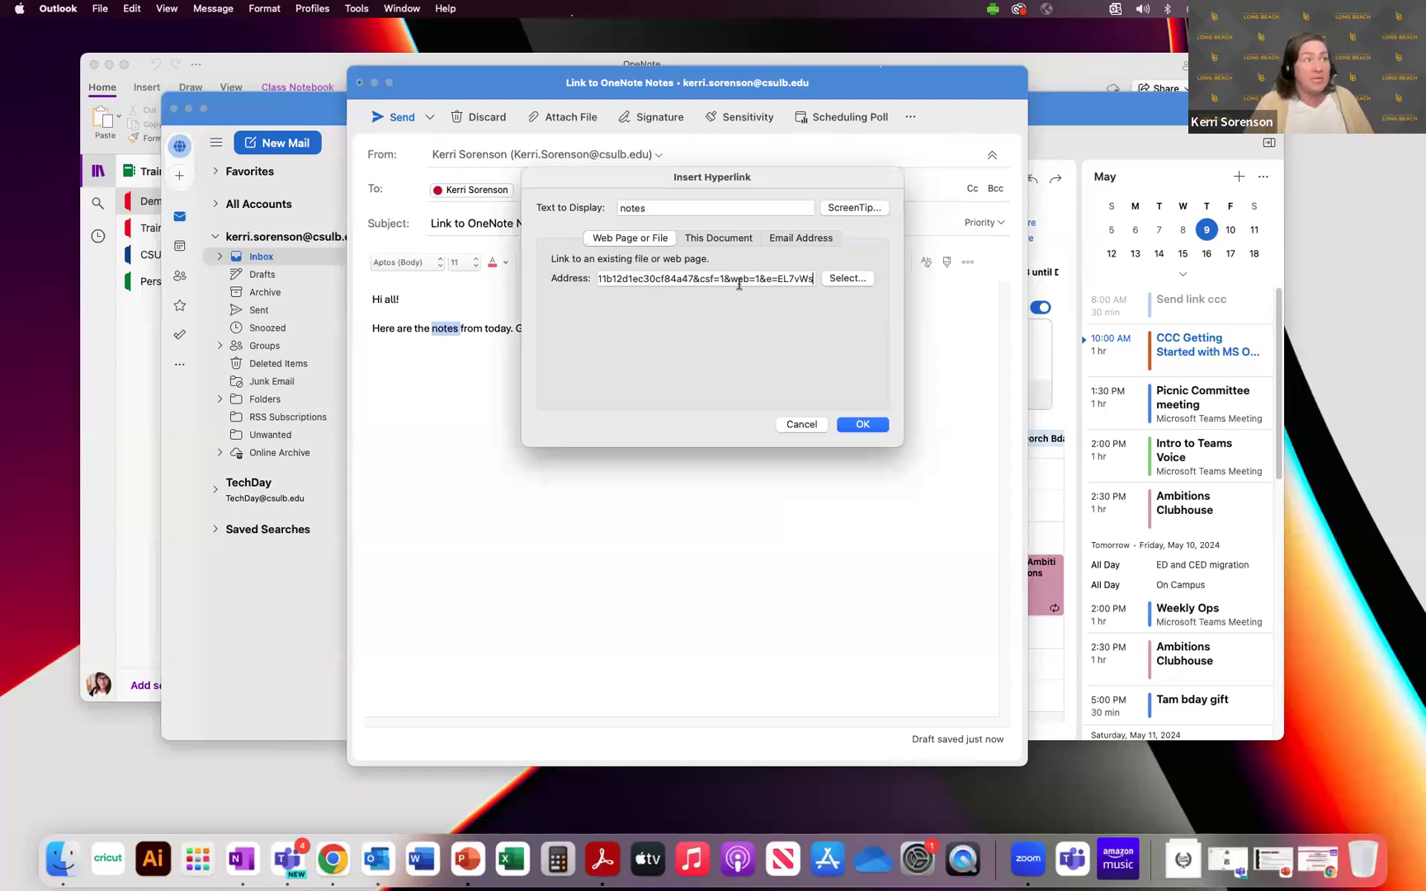
left_click(862, 424)
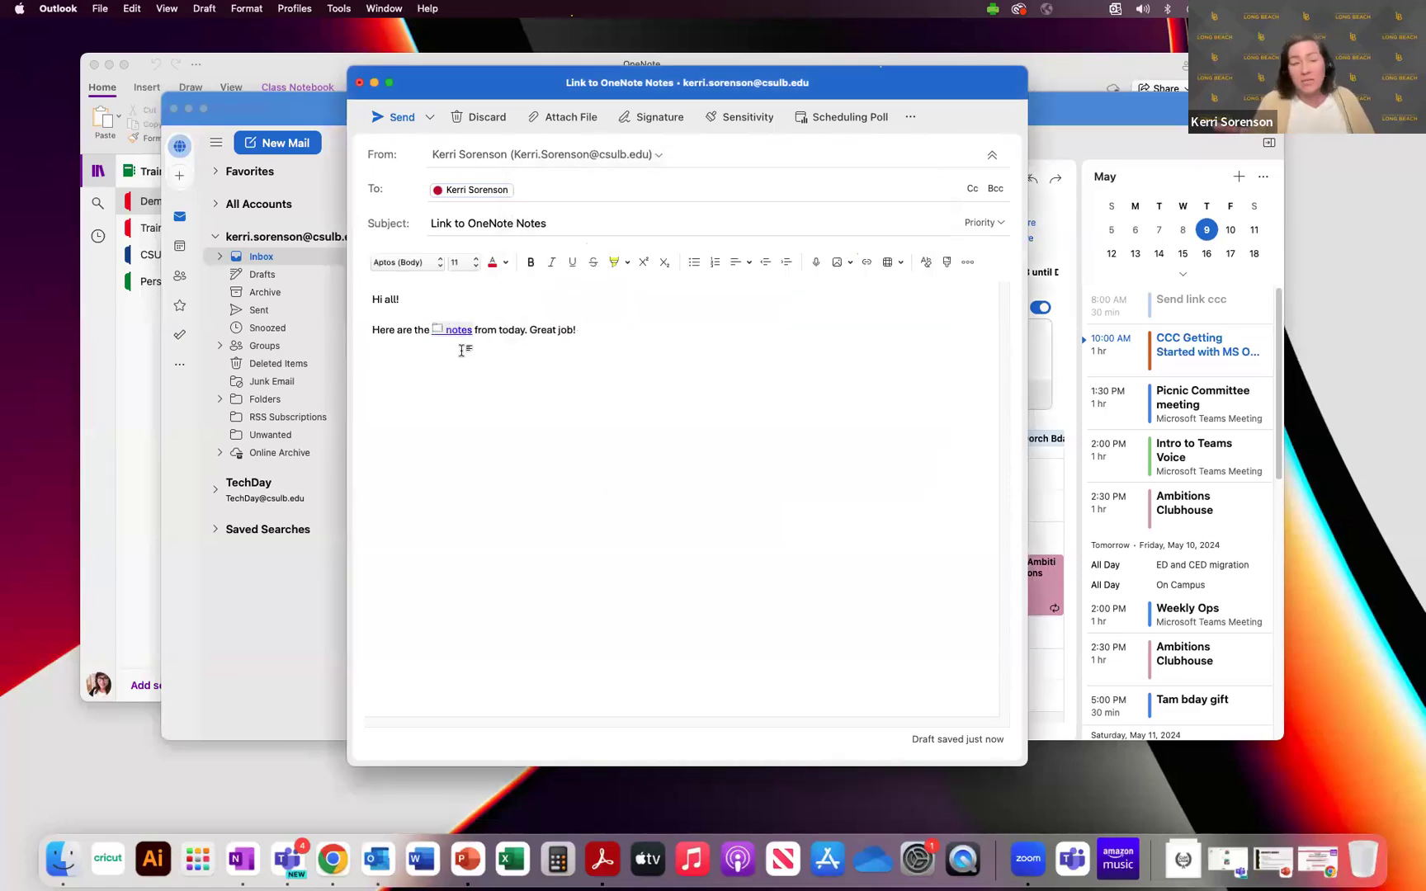
left_click(360, 83)
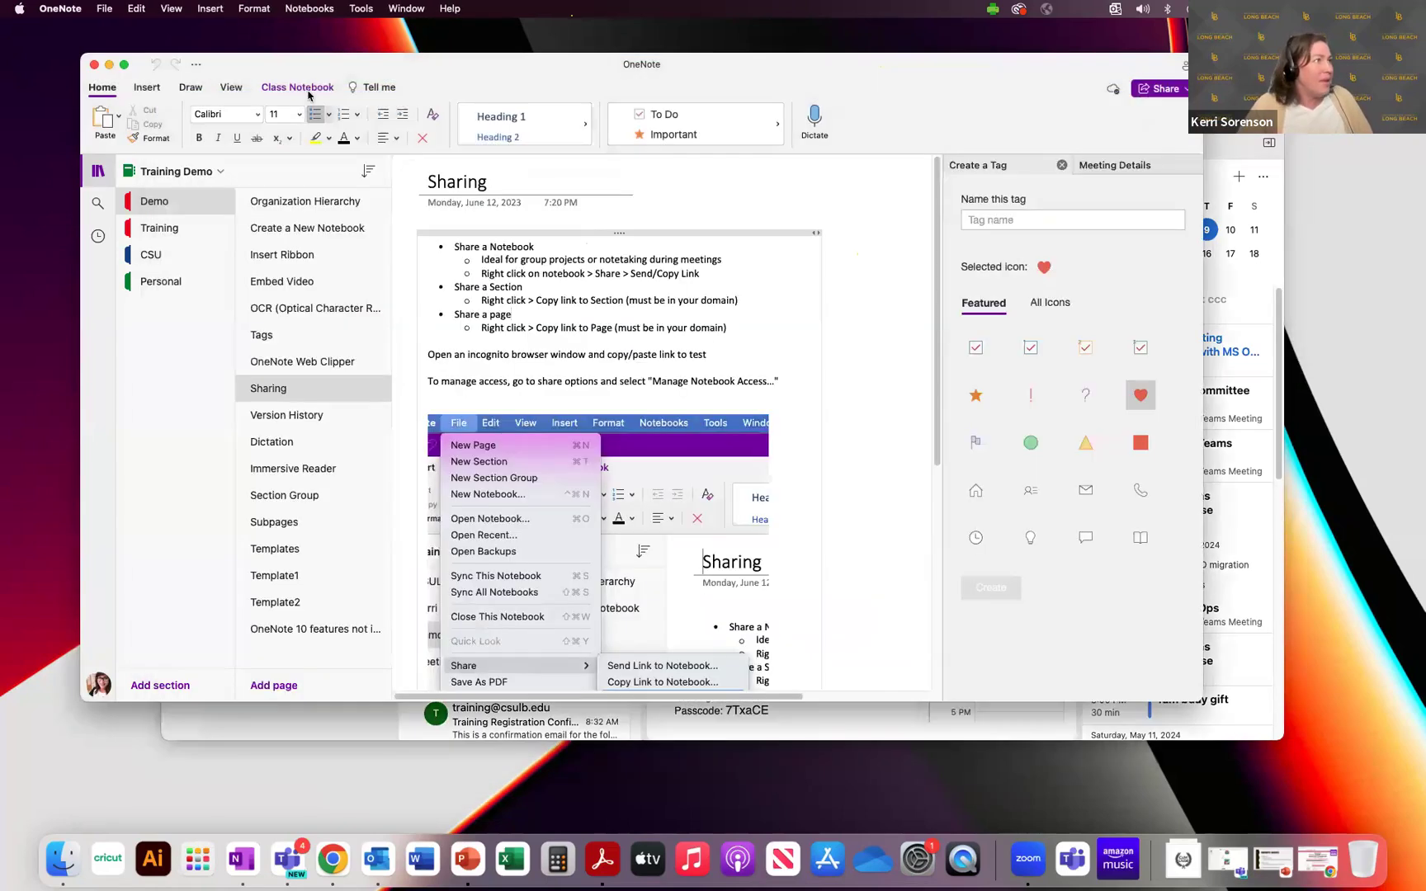
Switch to OneNote and copy the link to the Training section.
left_click(347, 58)
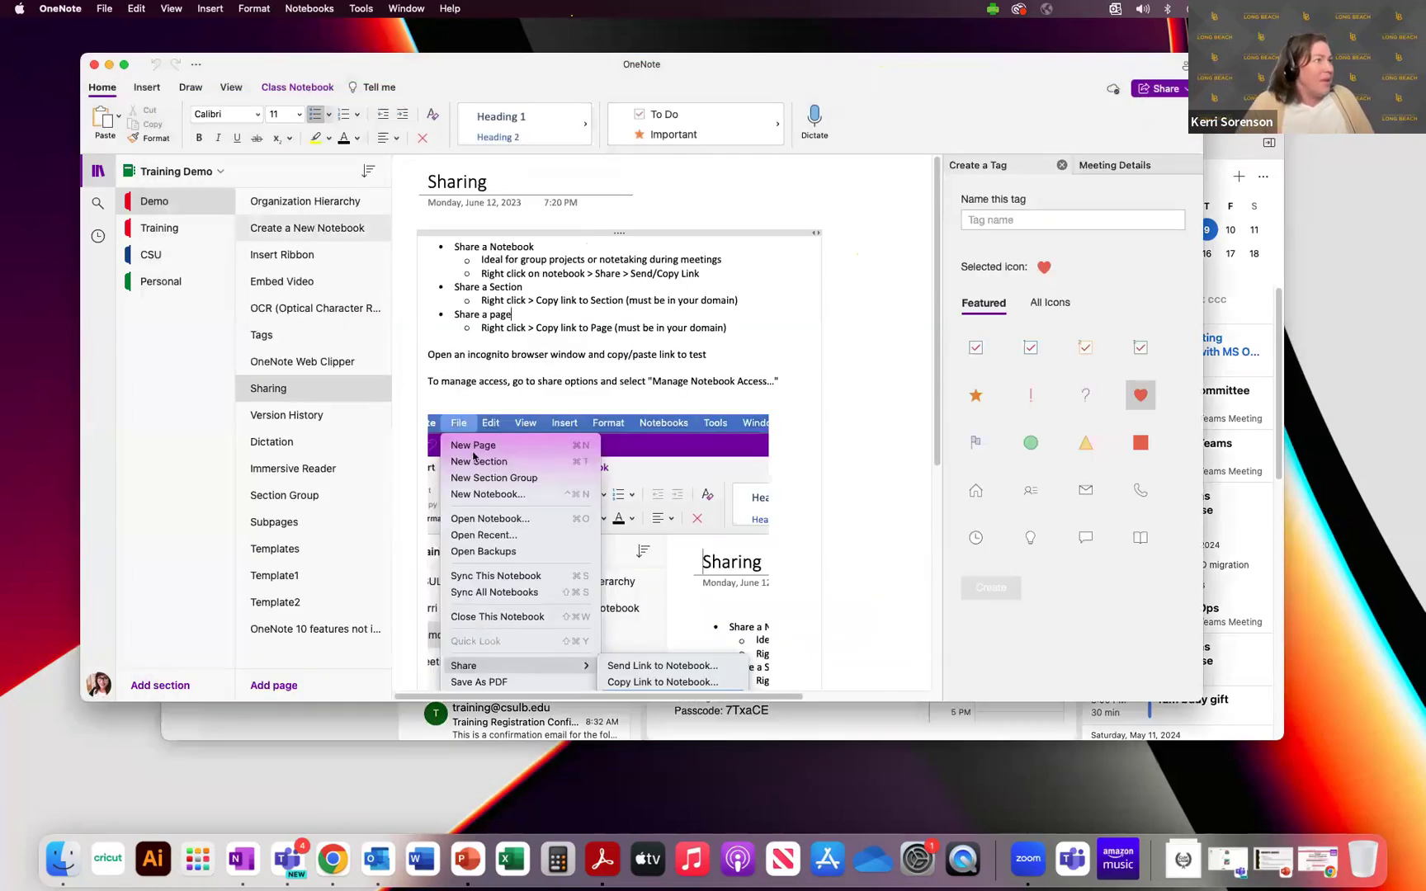
right_click(171, 232)
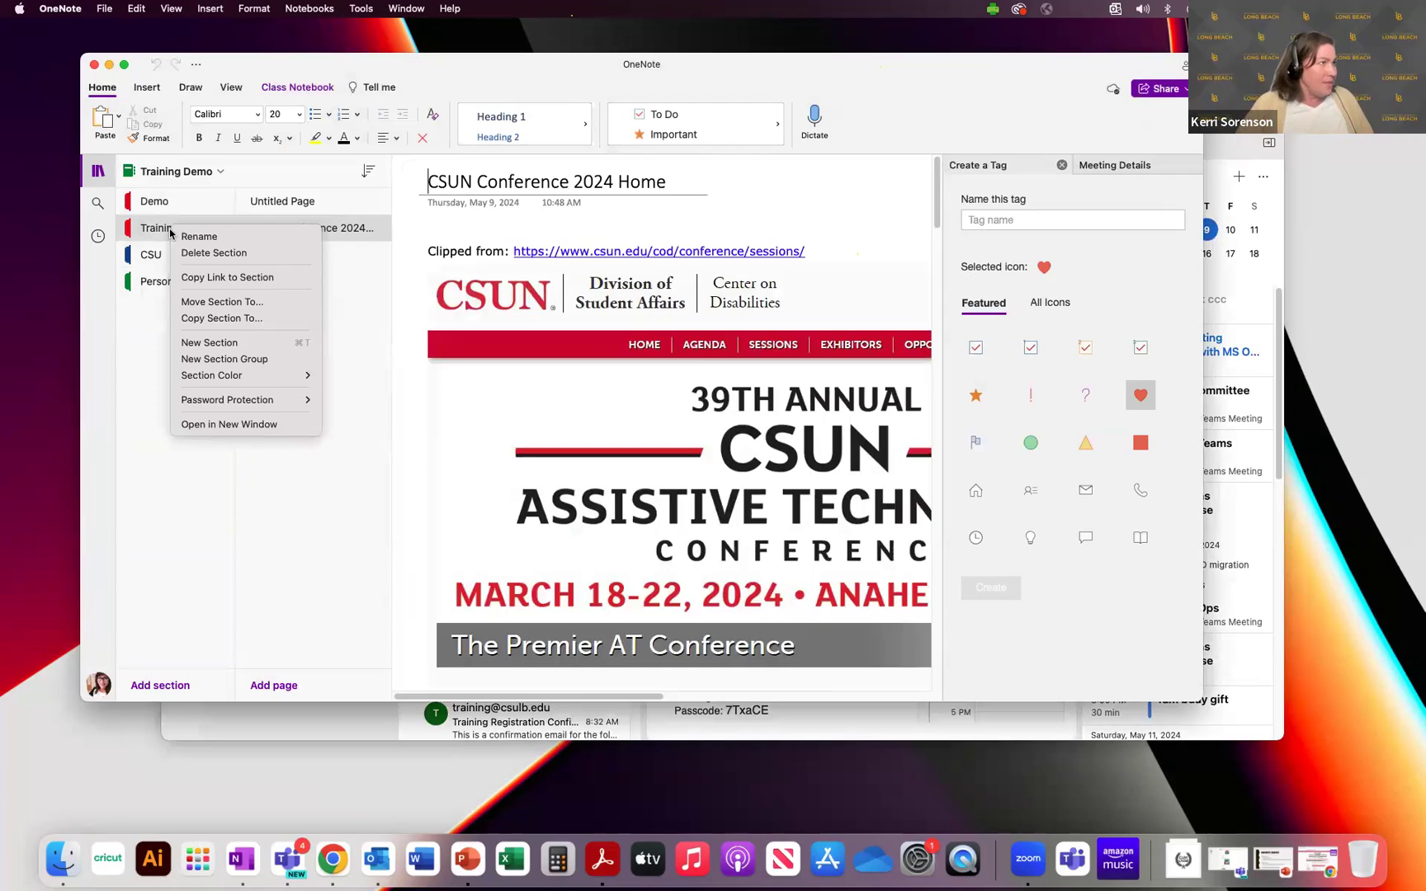
left_click(252, 278)
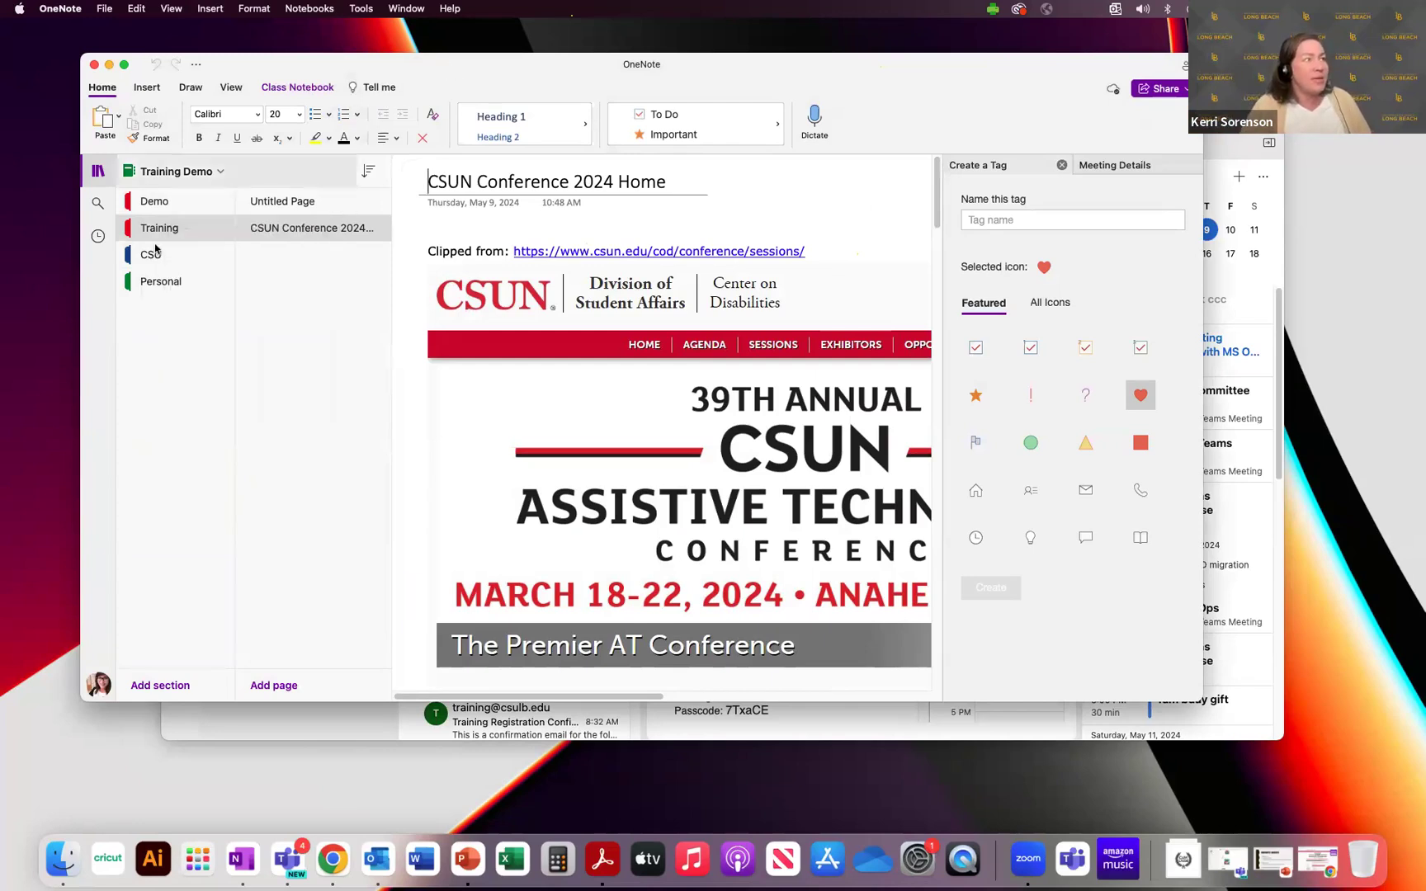
Return to the Demo section and look at the option for copying a link to the Embed Video page.
left_click(147, 203)
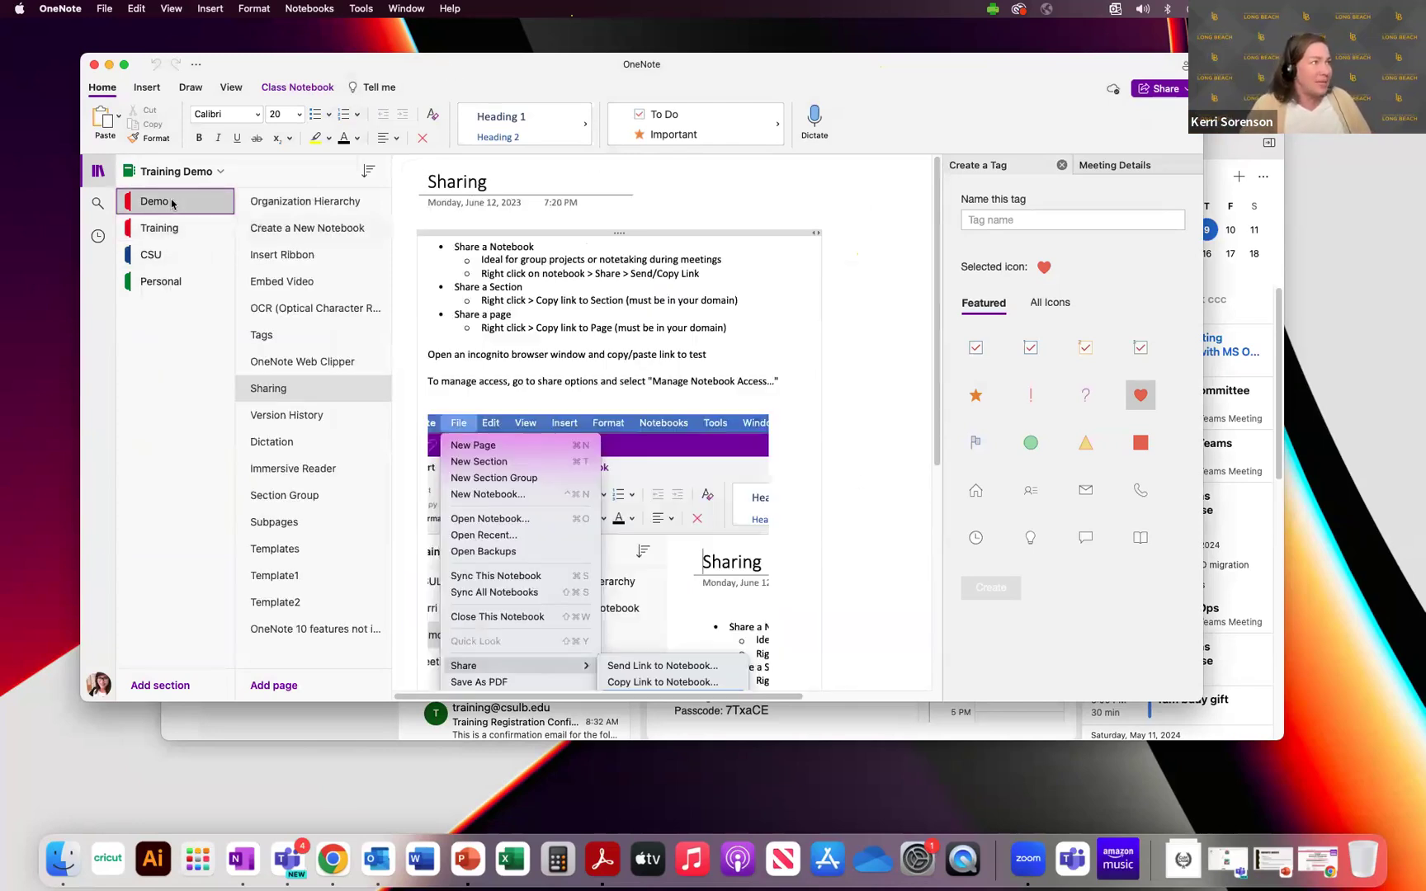
right_click(264, 283)
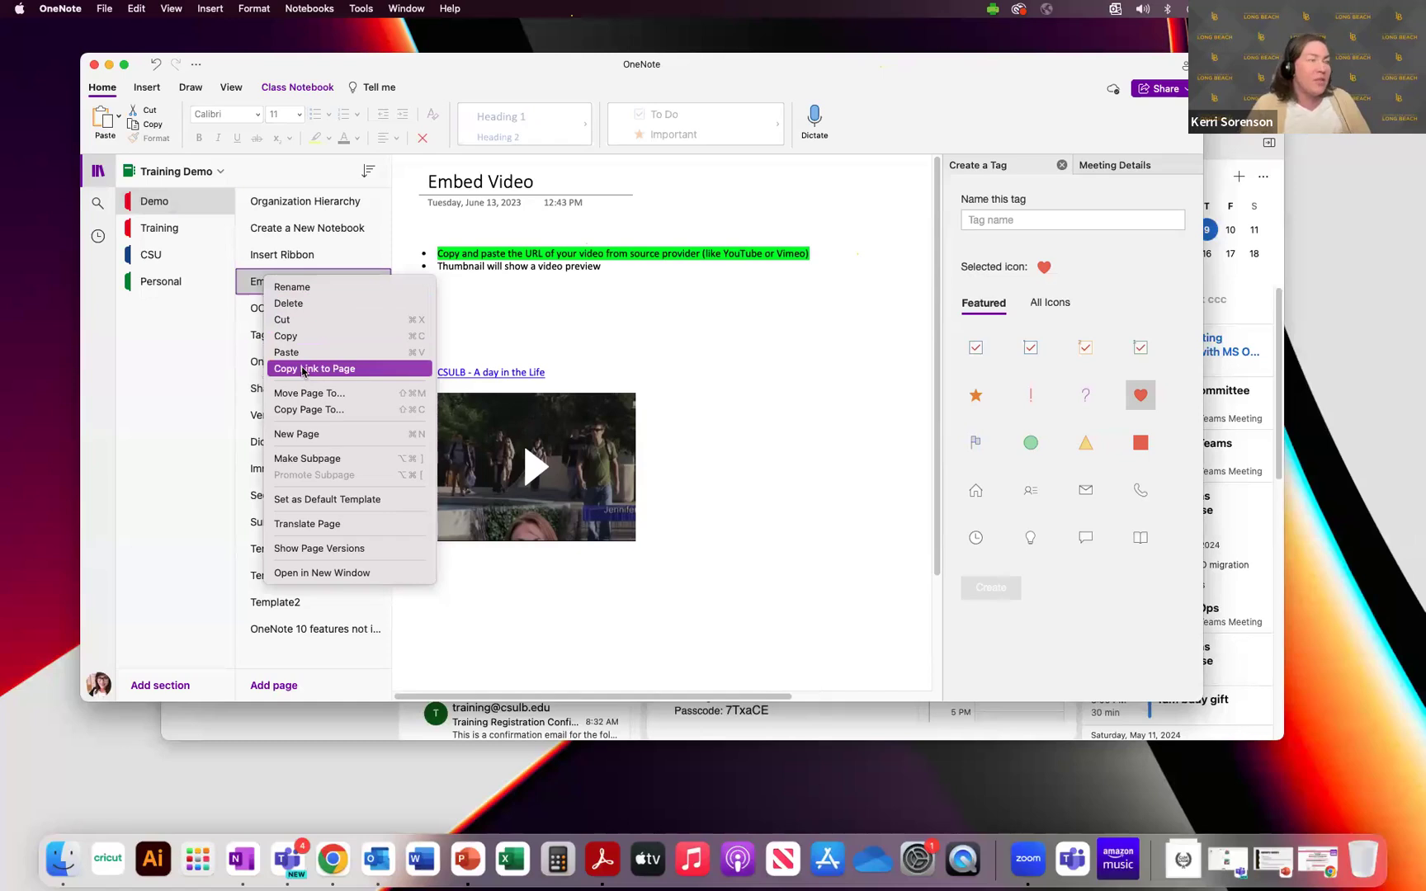
left_click(455, 64)
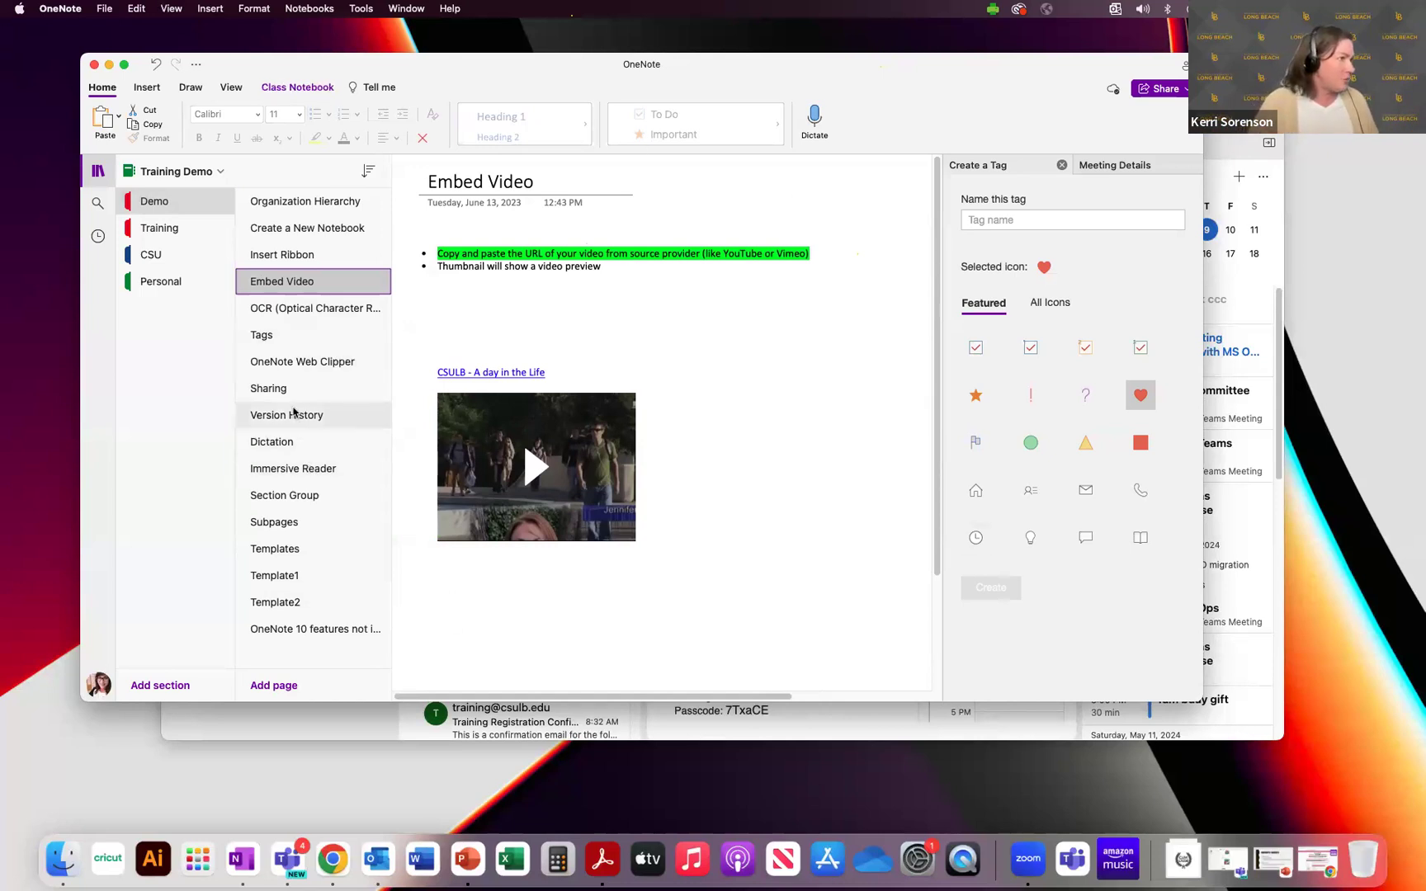
Open the Sharing page, review who has access to the Training Demo notebook, and close the access overview.
left_click(323, 394)
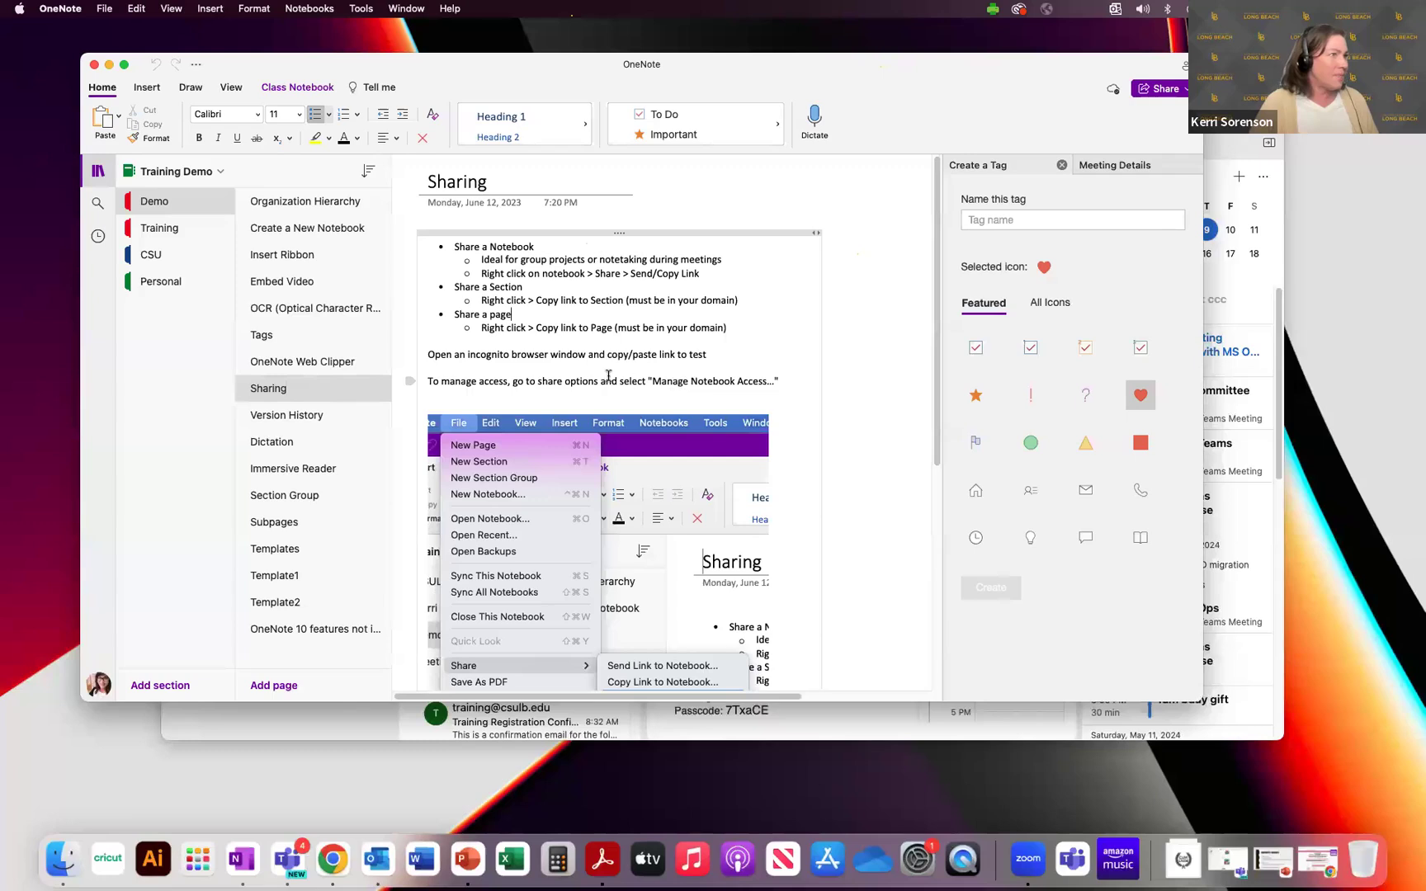
left_click(566, 381)
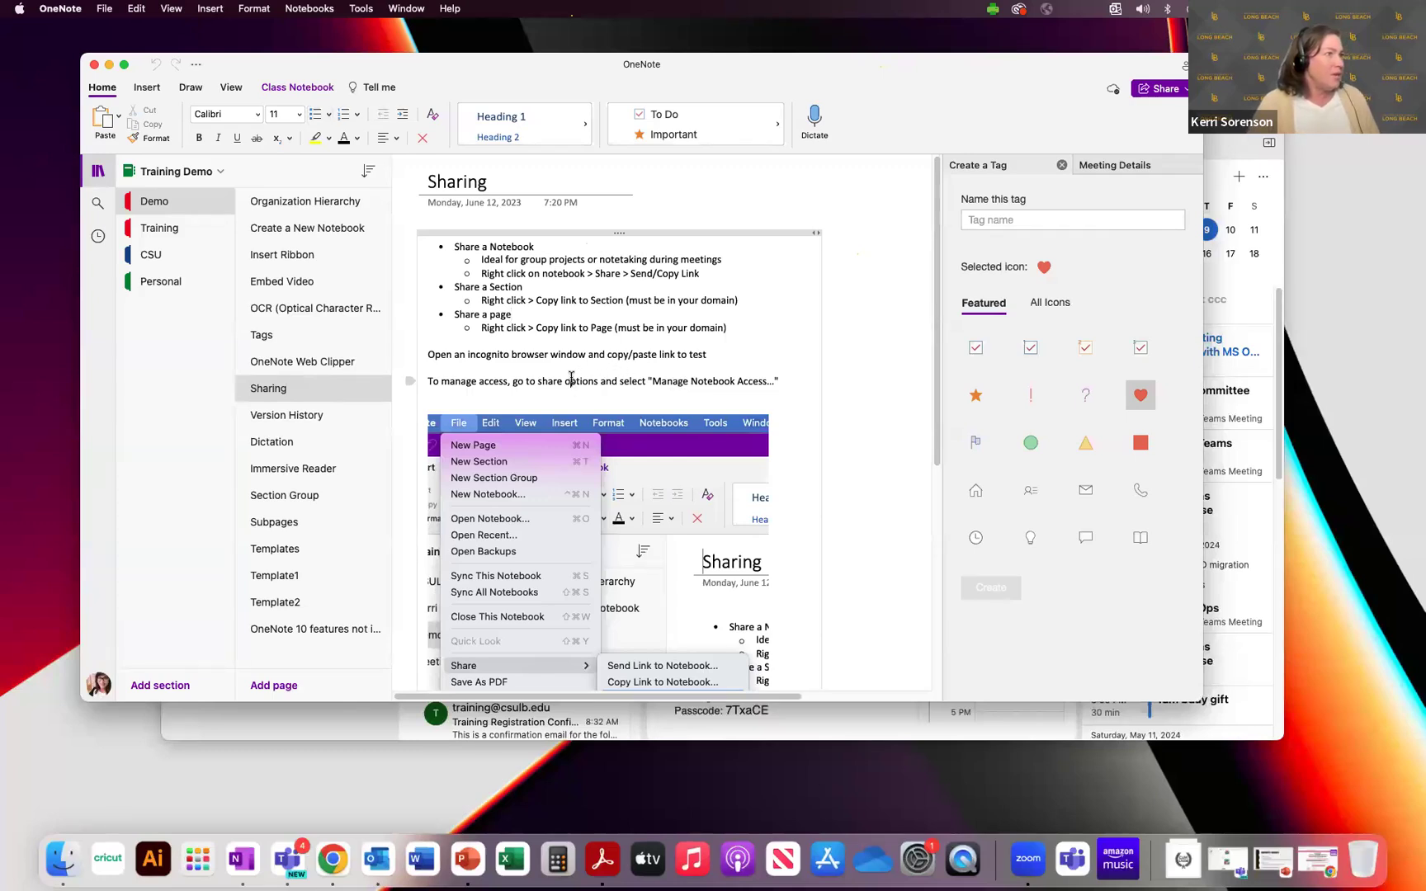
right_click(167, 172)
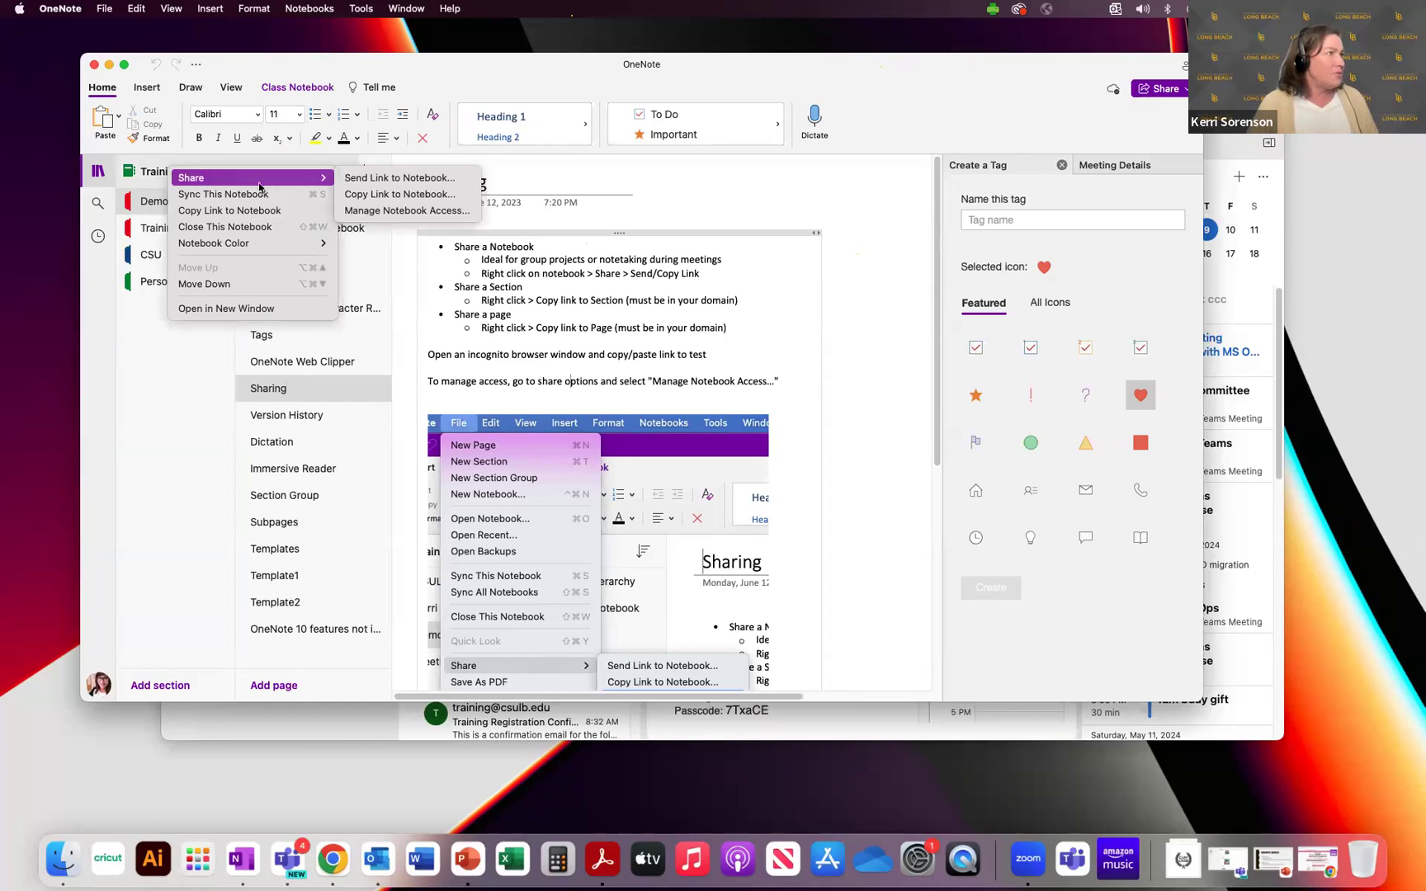
left_click(398, 211)
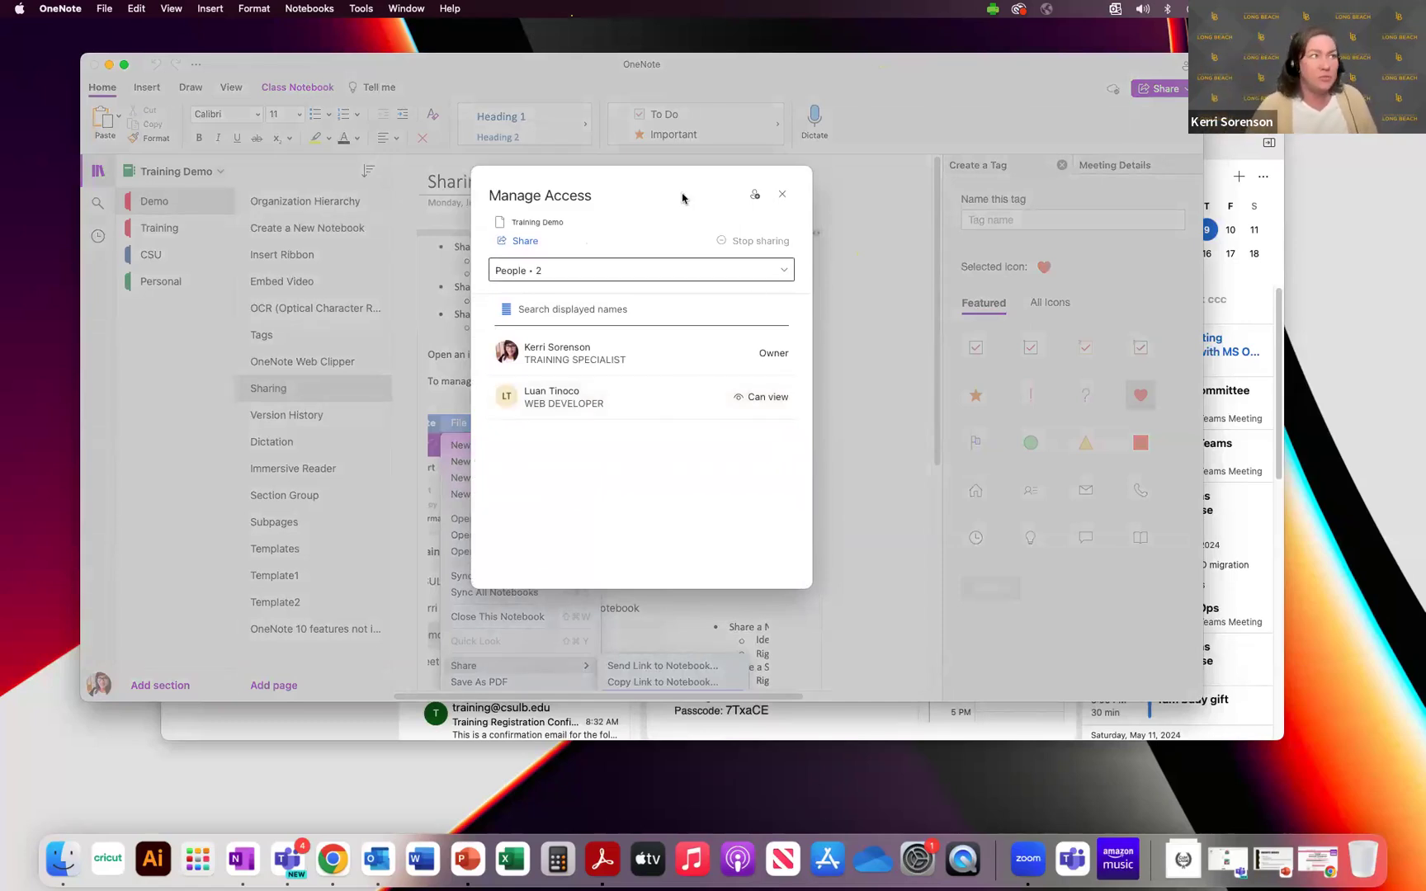
left_click(782, 197)
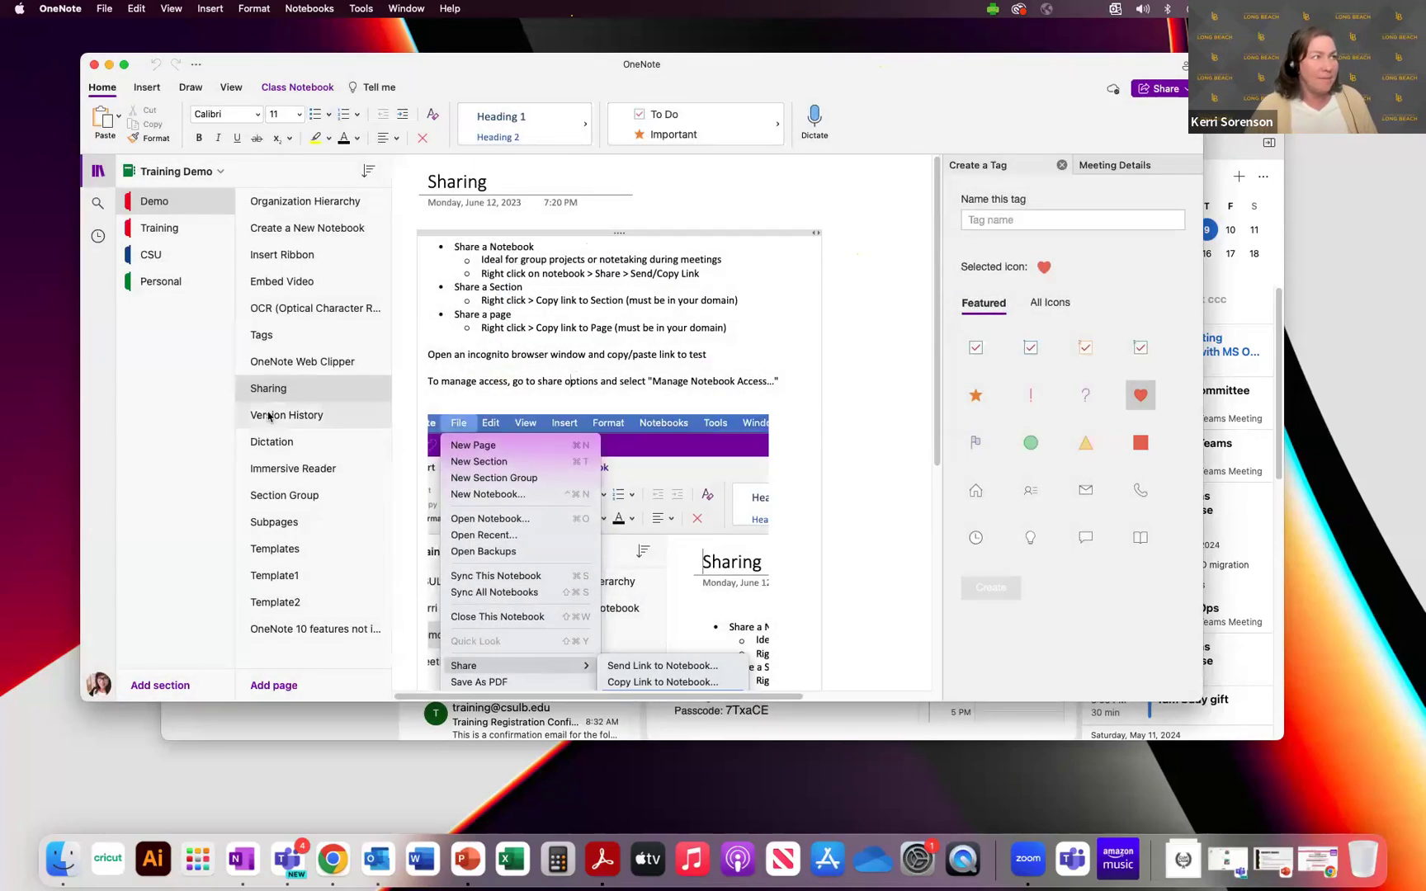
Read the Version History page and show the page versions of the Insert Ribbon page.
left_click(269, 416)
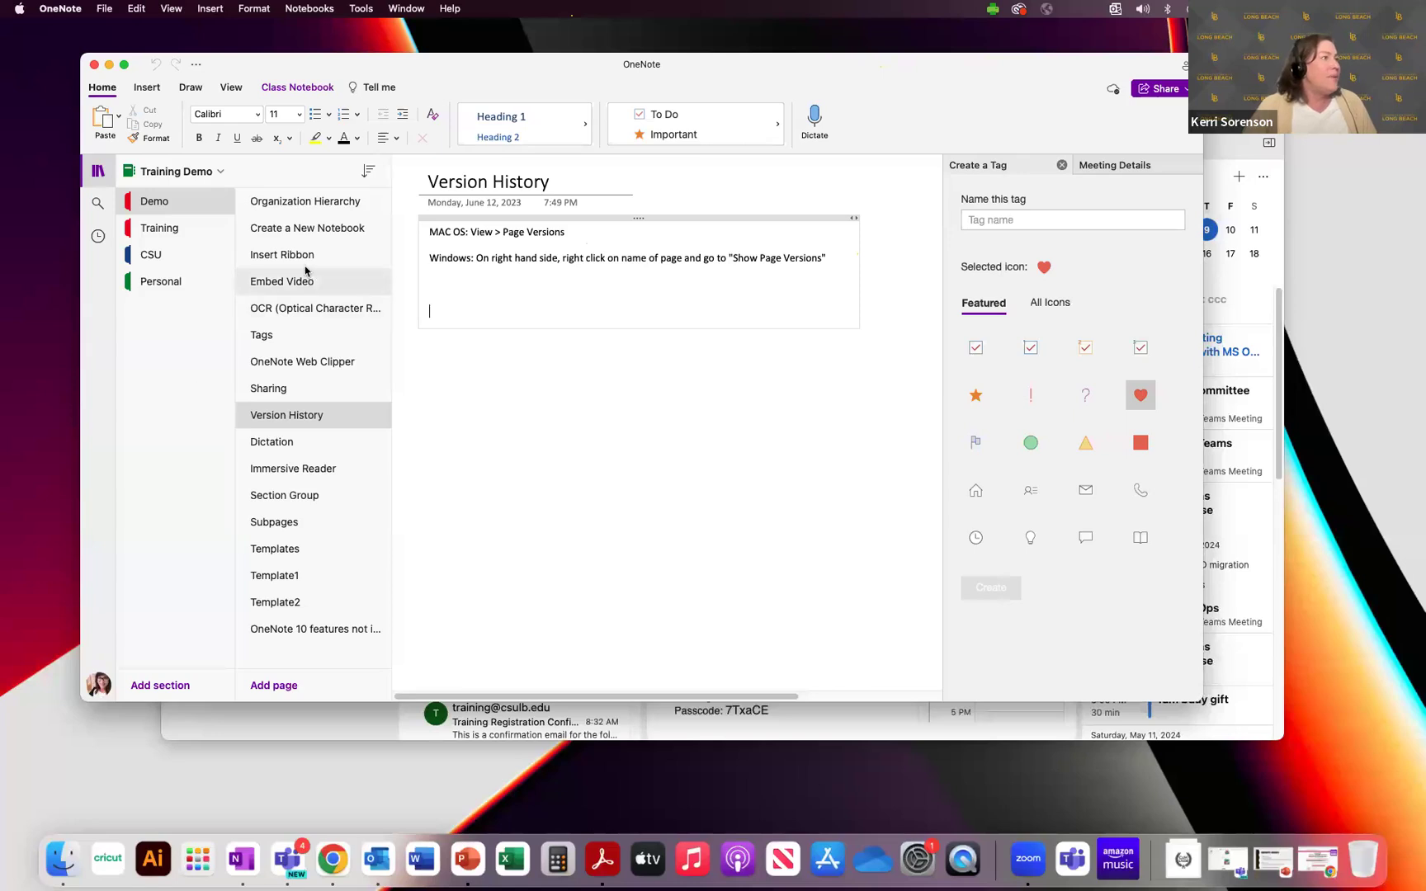
left_click(287, 233)
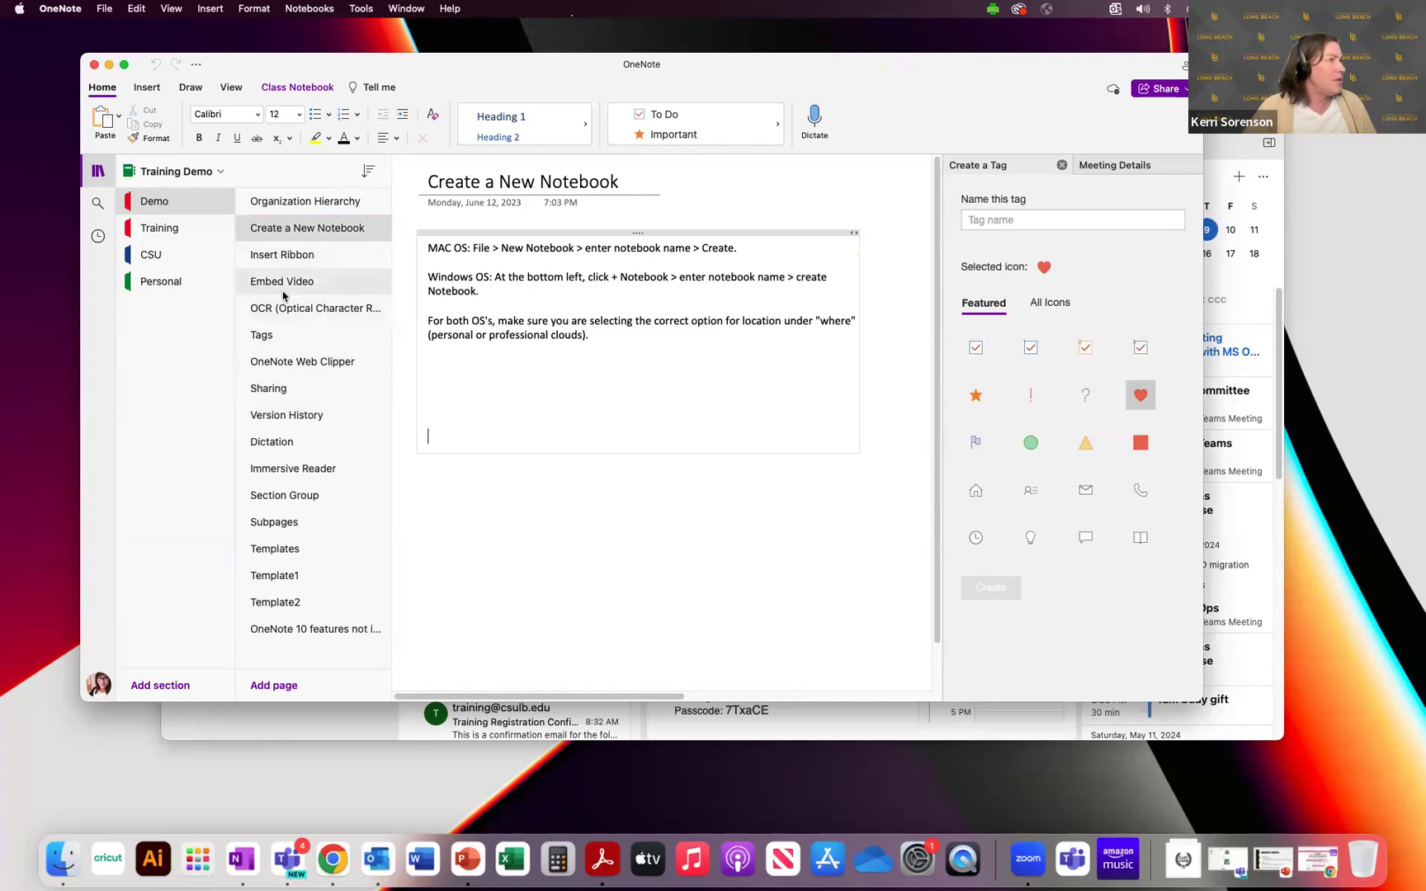
left_click(281, 256)
right_click(280, 258)
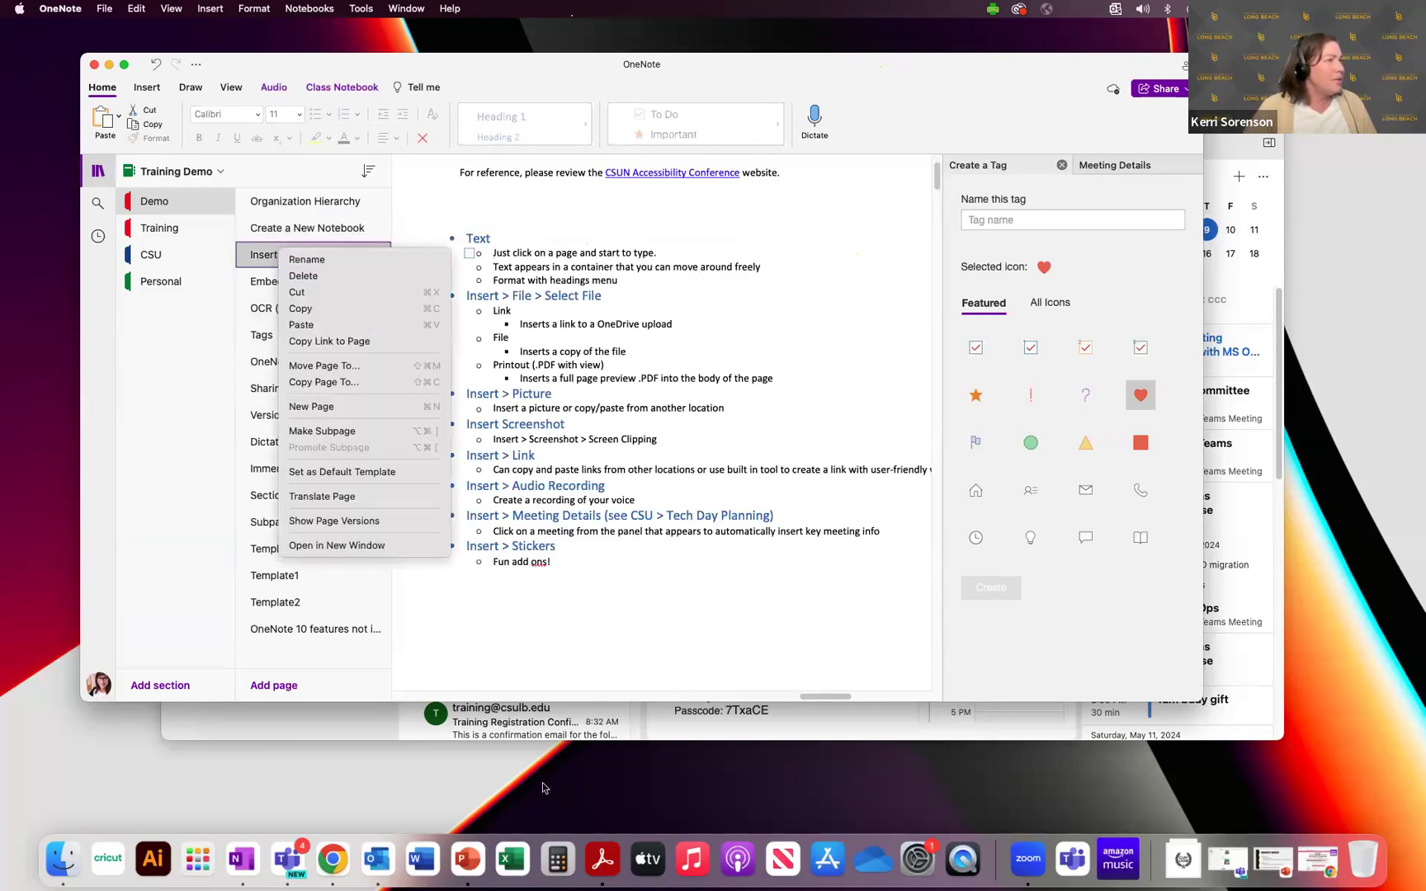
left_click(311, 524)
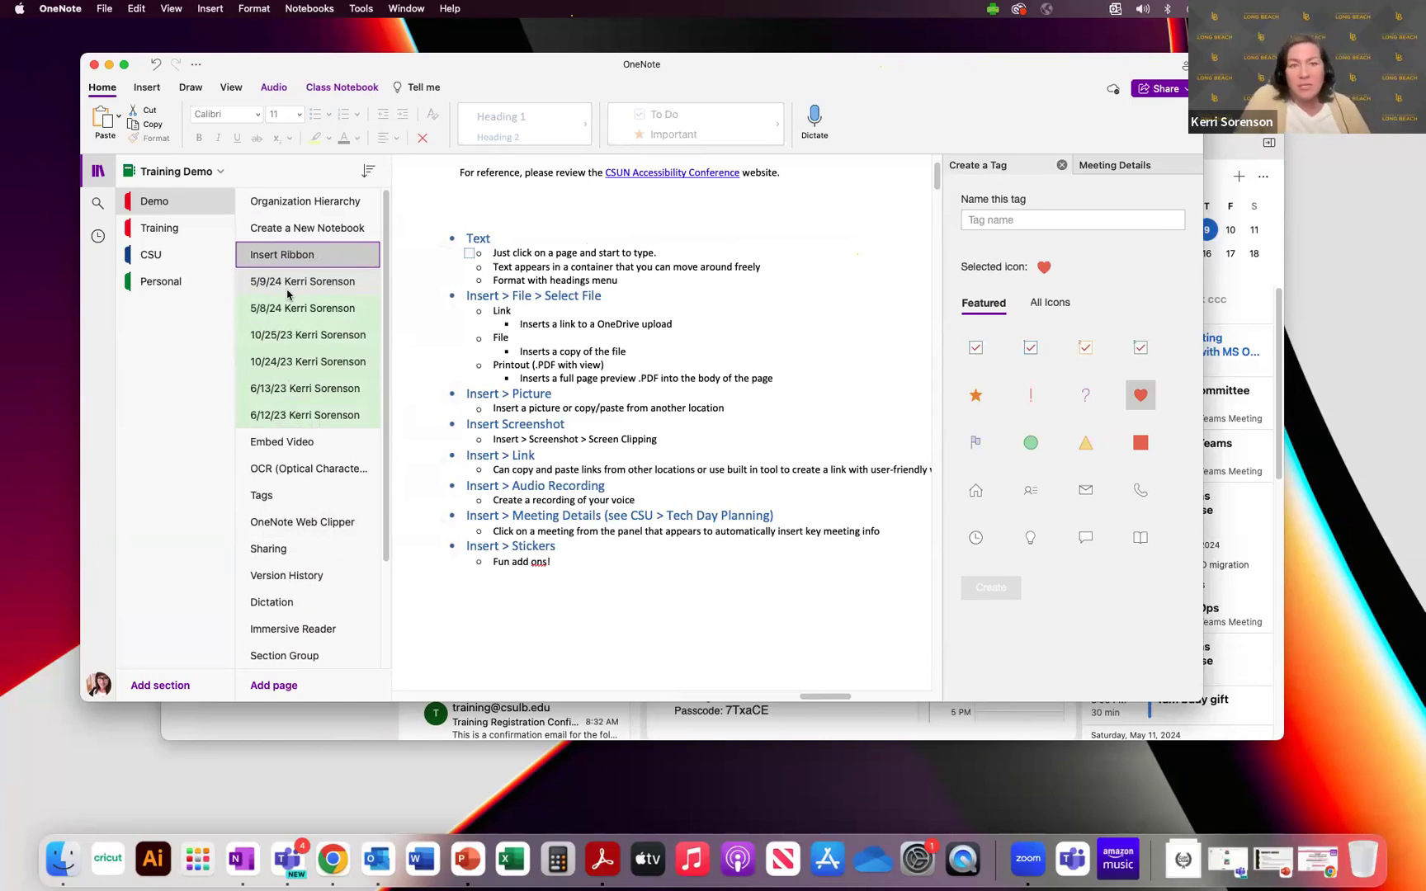
View the 10/25/23 version of the Insert Ribbon page and its restore option, then hide the page versions.
right_click(300, 334)
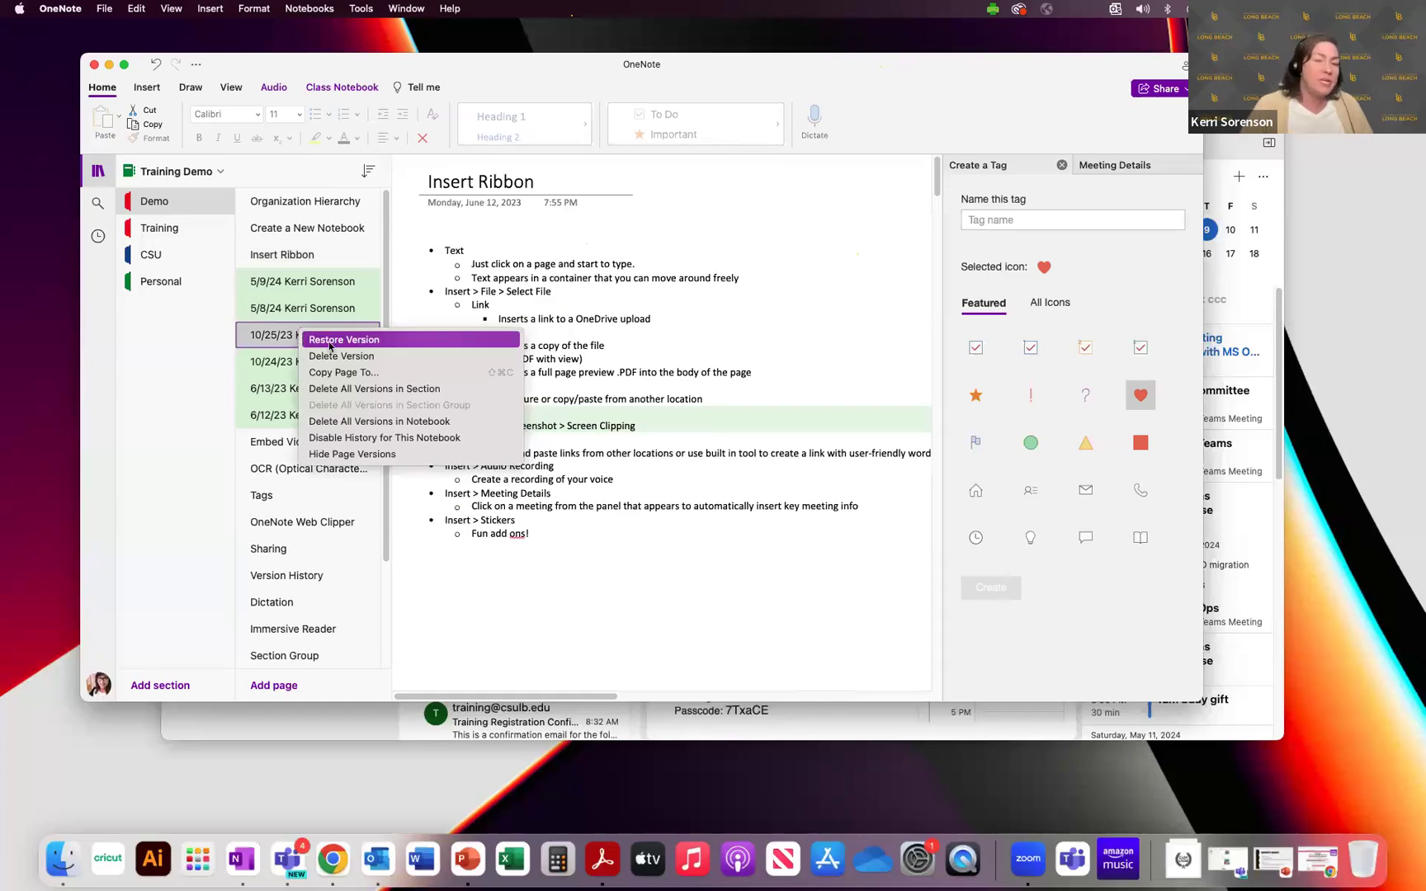
left_click(571, 580)
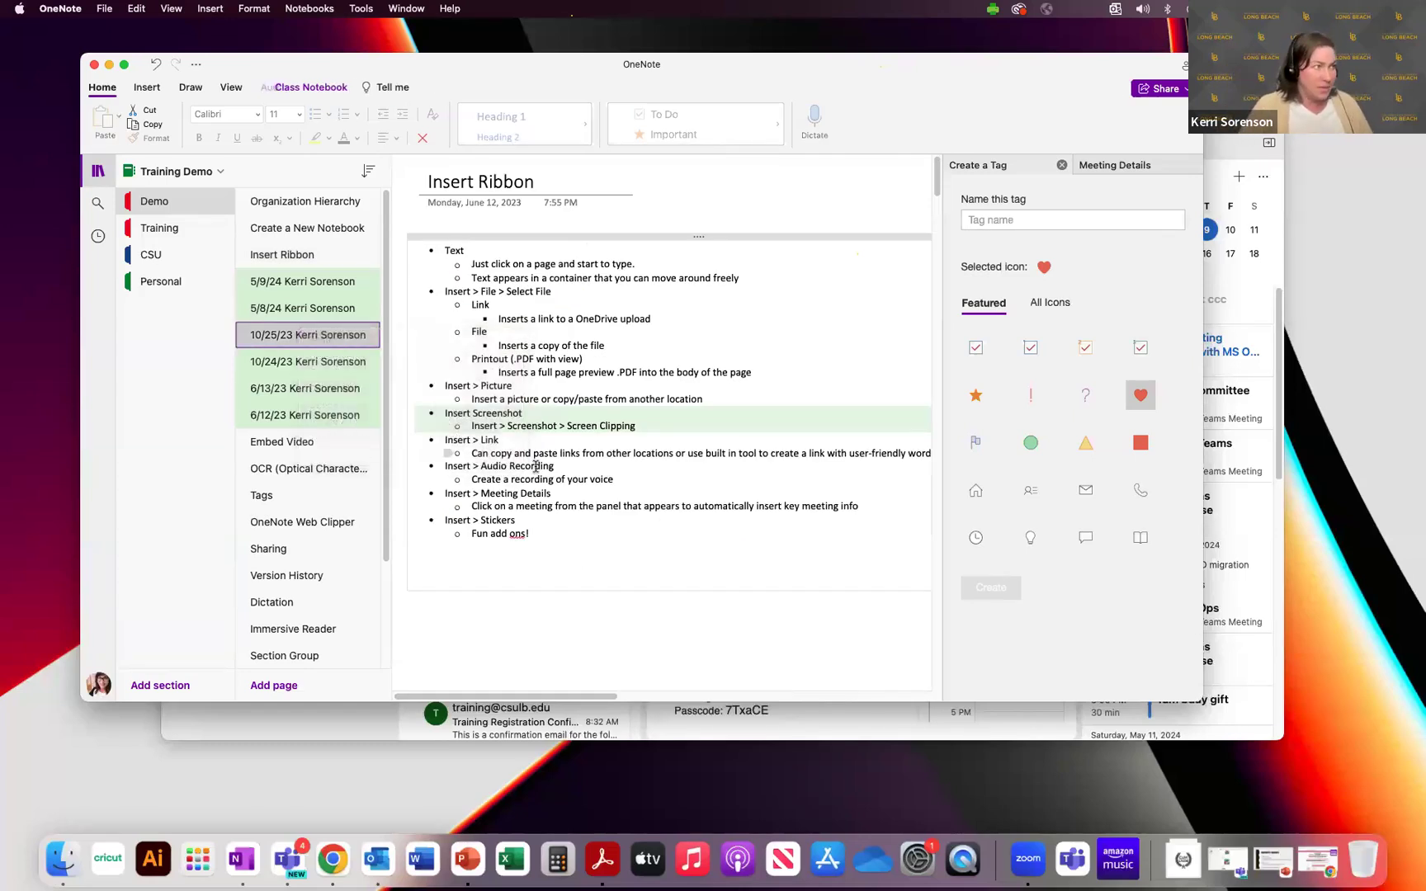
right_click(259, 255)
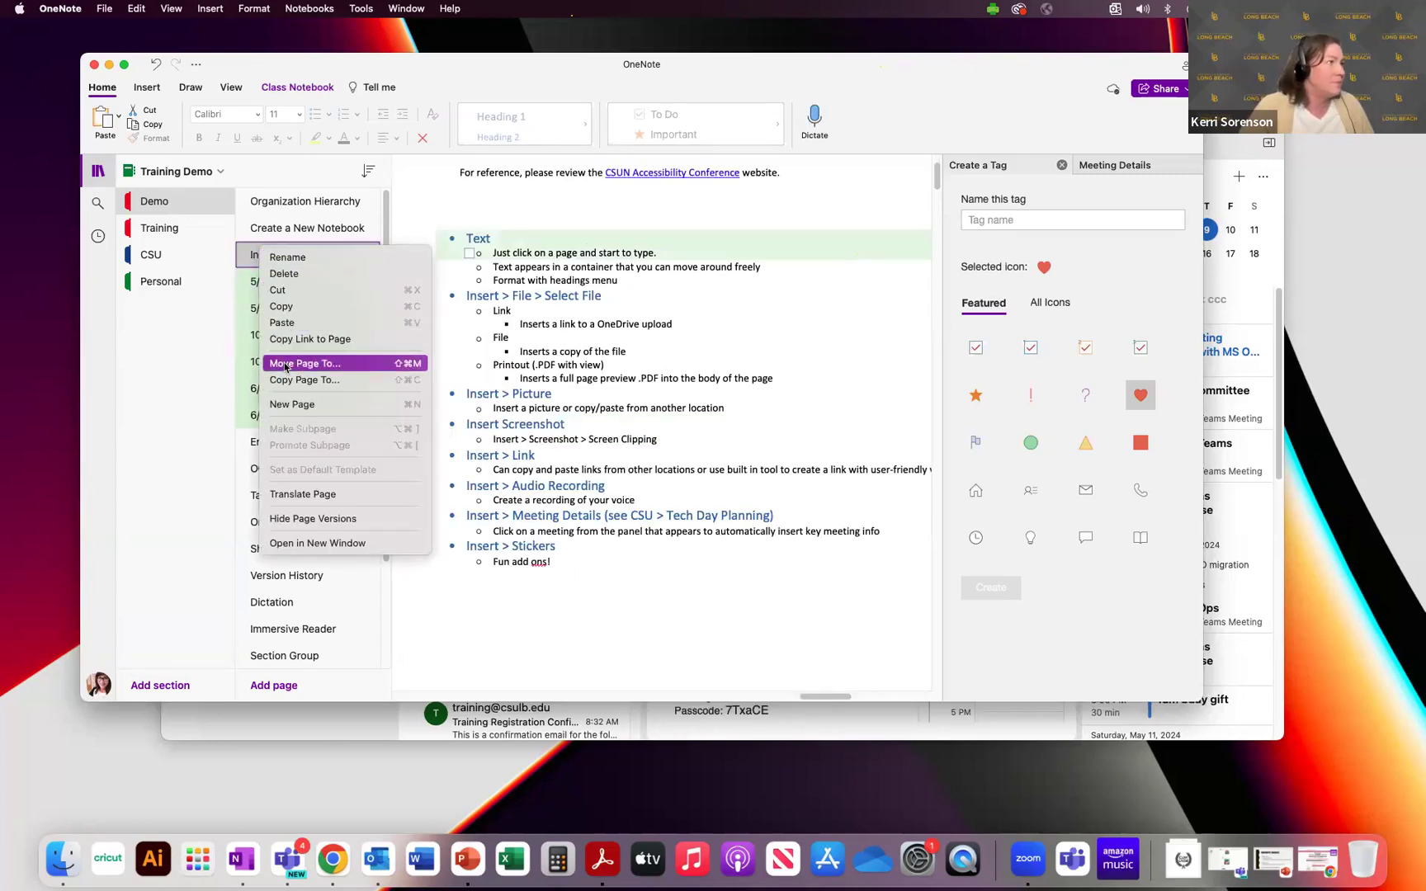
left_click(324, 518)
Dictate instructions for sharing a notebook below the existing text on the Dictation page and stop the dictation.
left_click(292, 438)
left_click(595, 399)
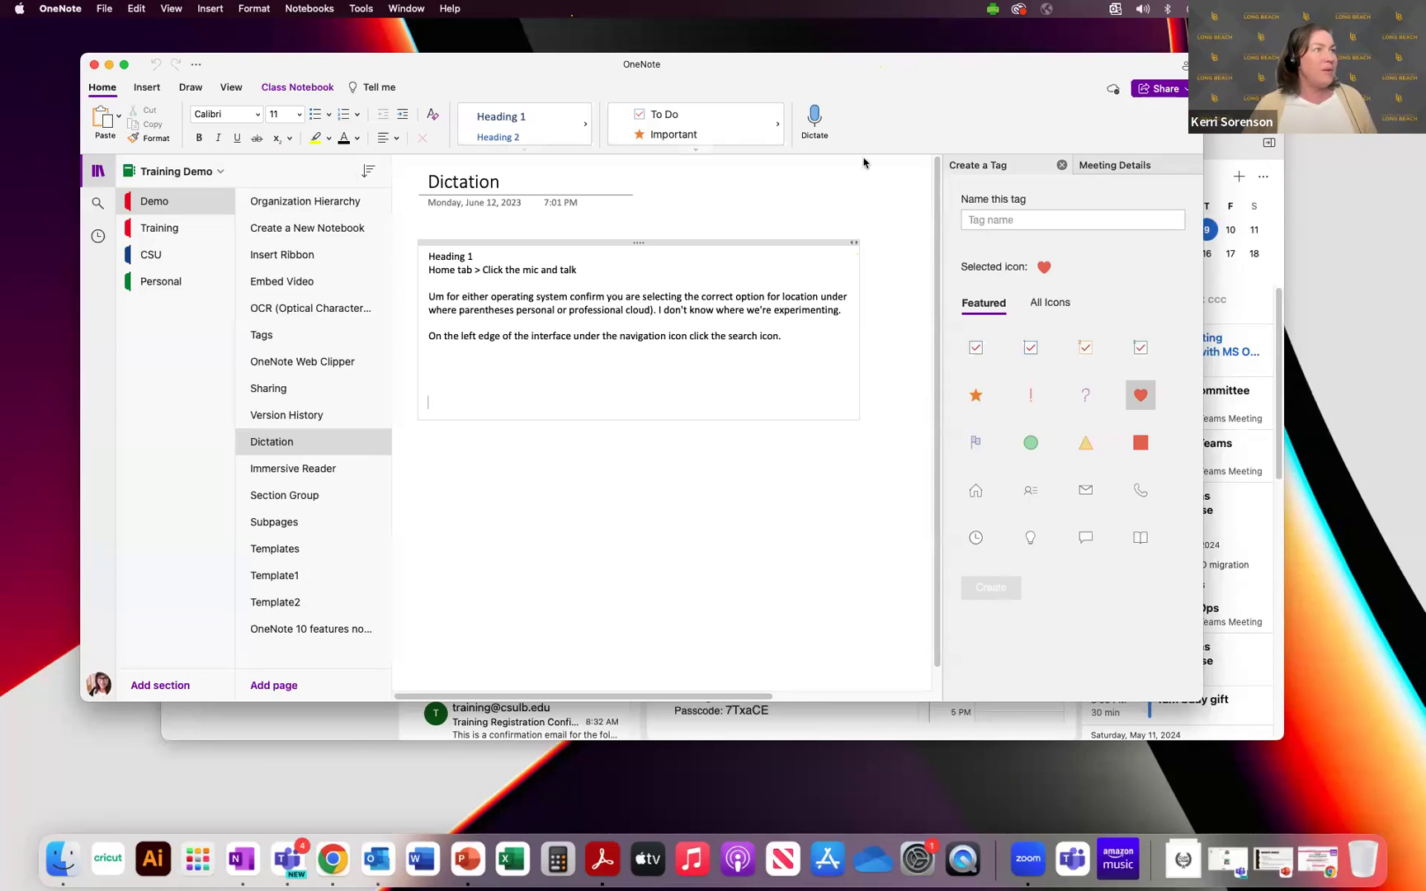
left_click(812, 115)
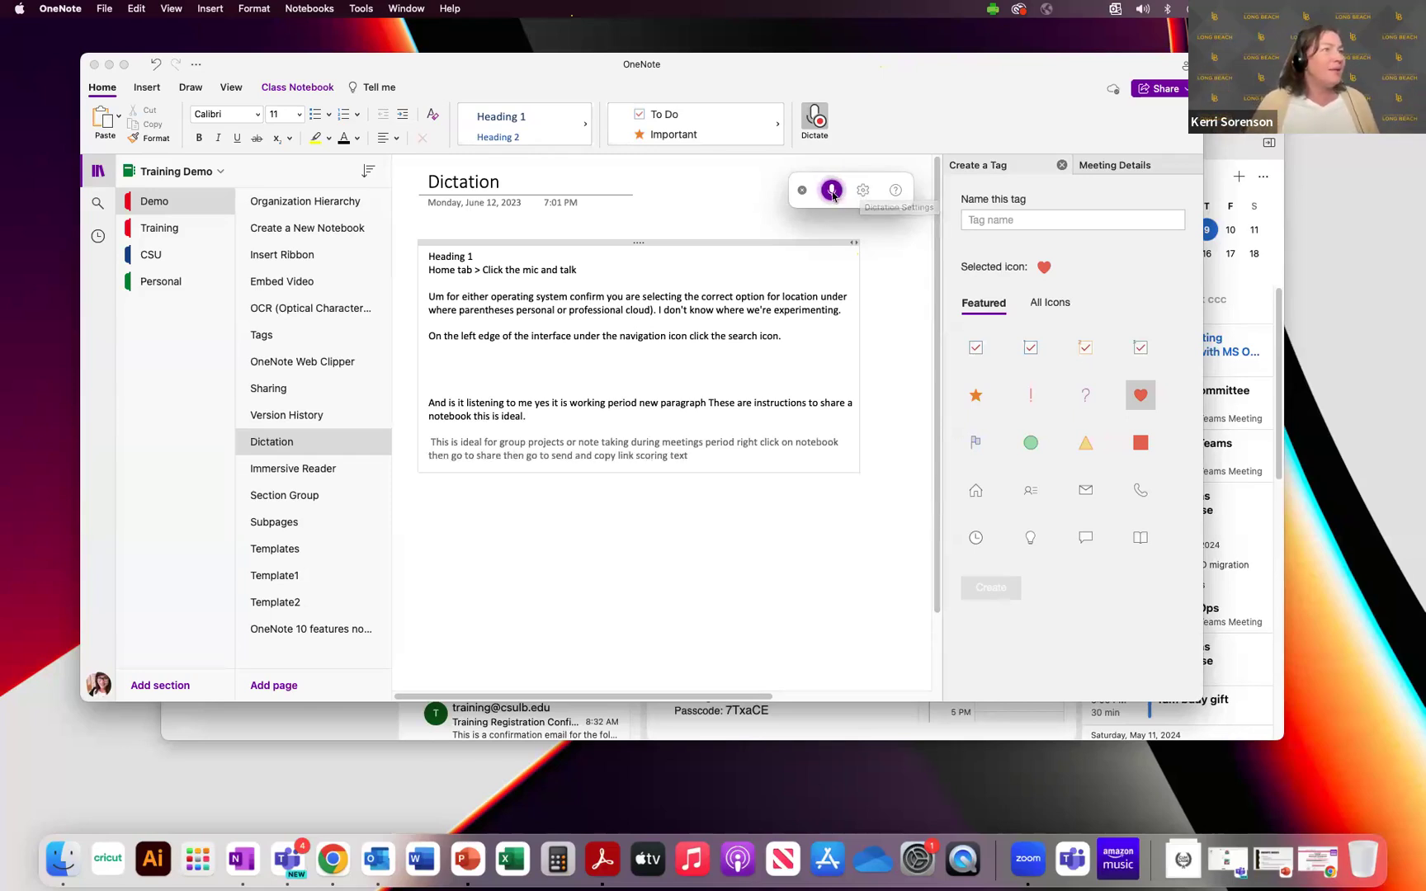
left_click(831, 190)
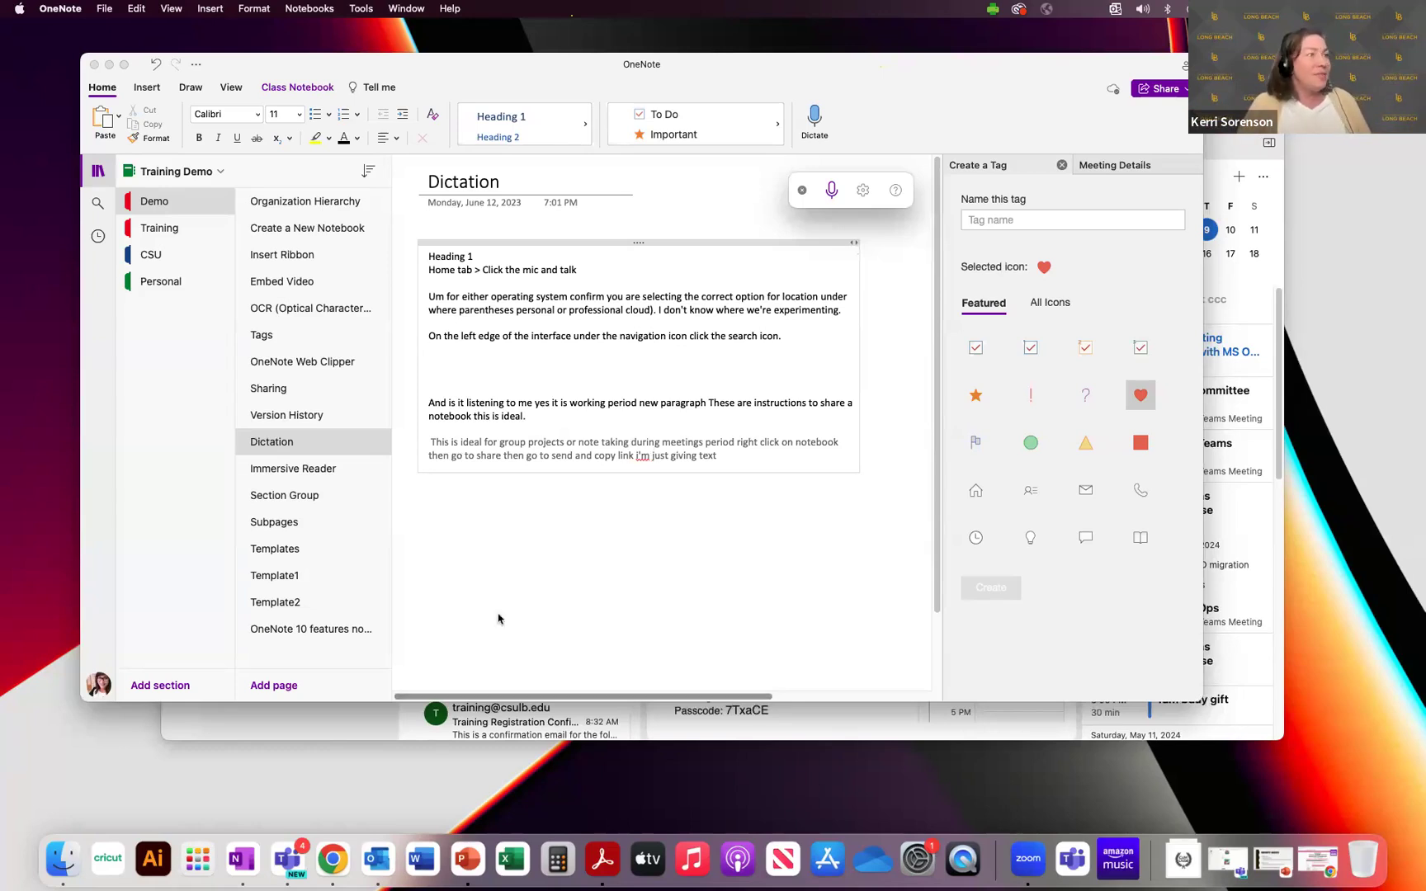
left_click(515, 599)
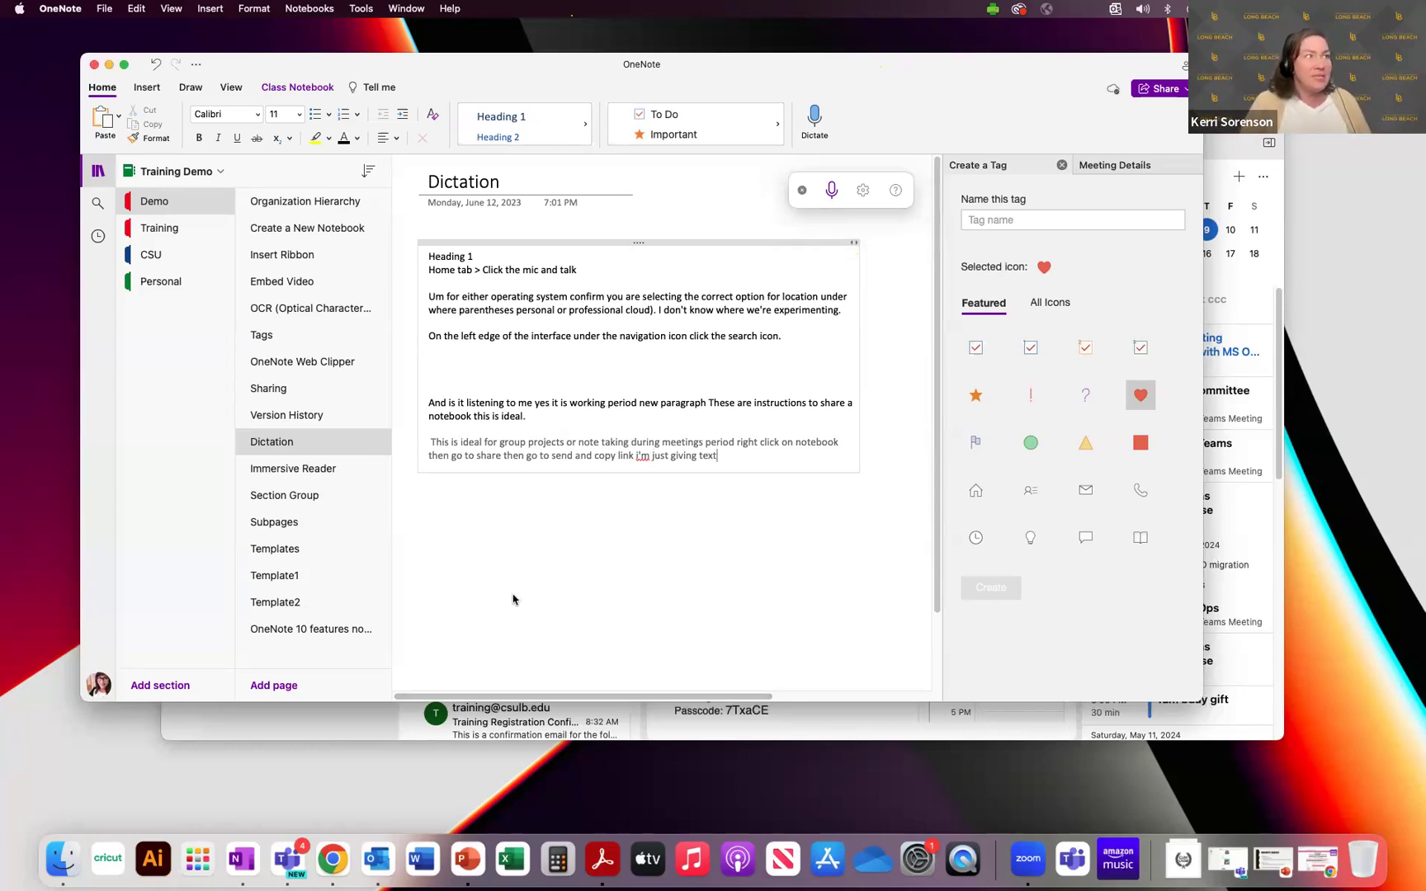
Open the Immersive Reader page, enlarge the window to full screen, and launch Immersive Reader on the page.
left_click(331, 470)
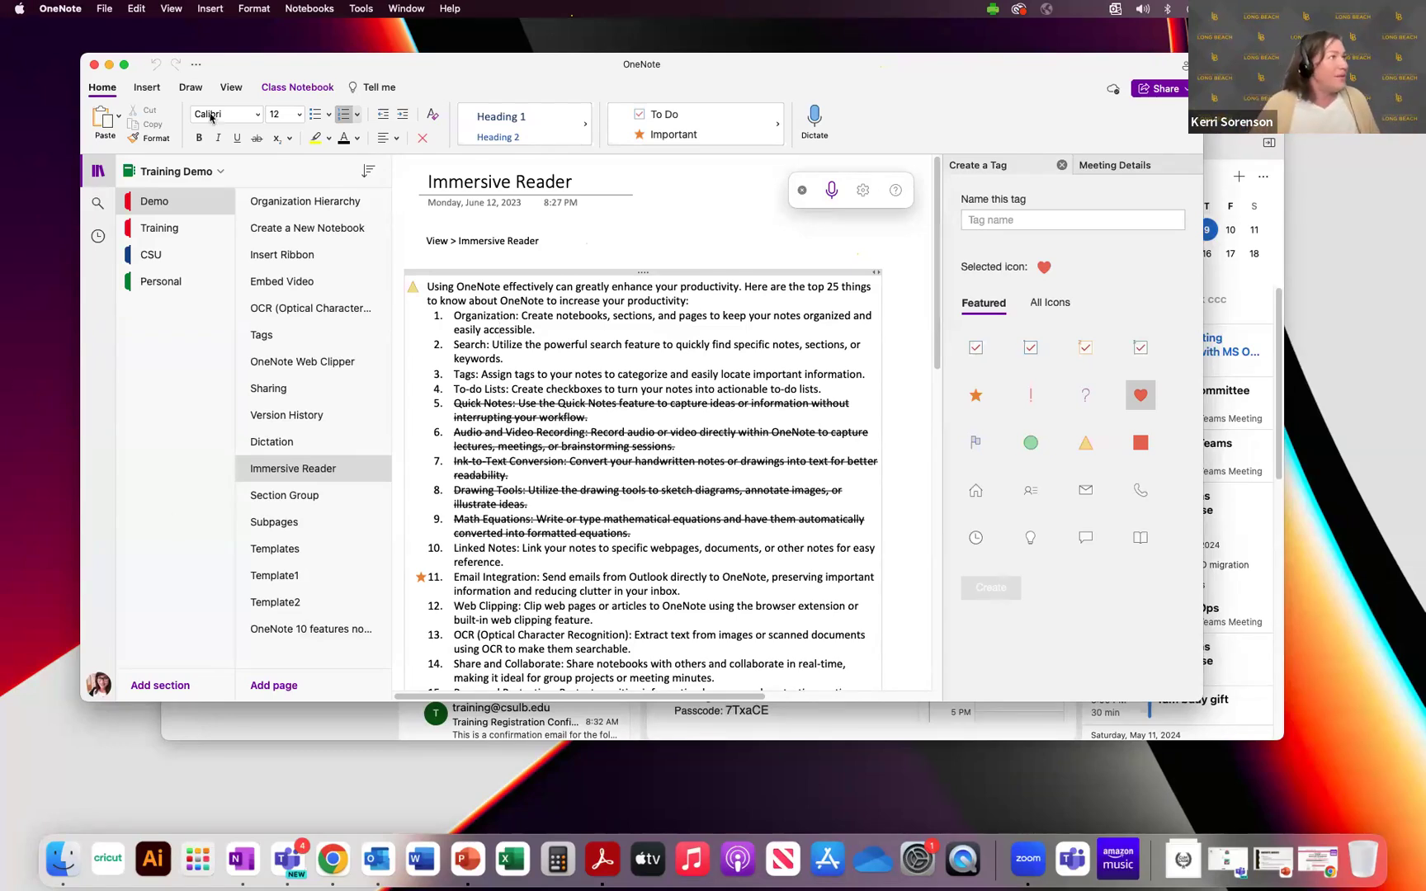
left_click(124, 66)
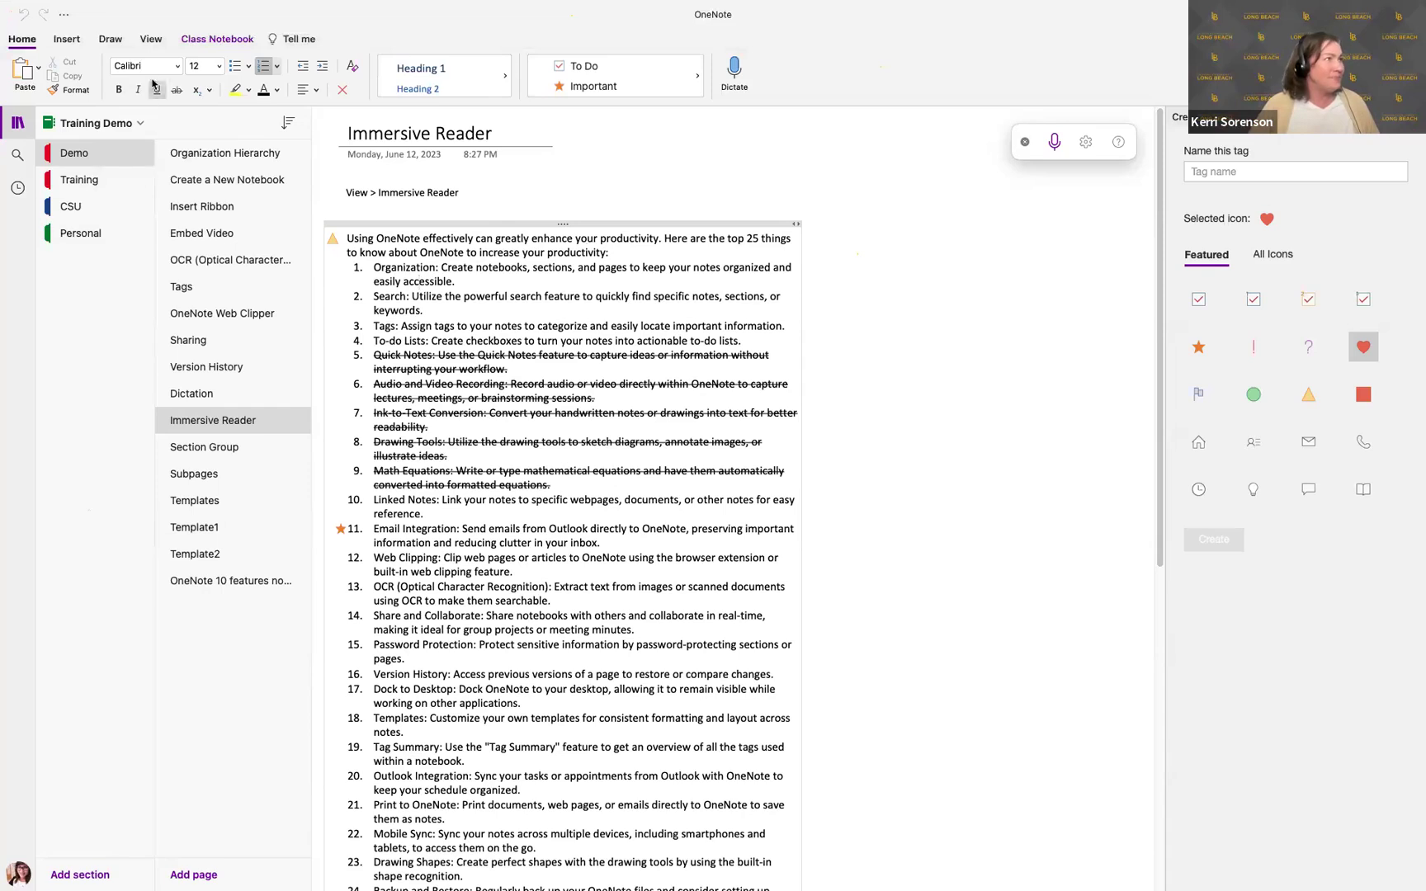
left_click(151, 39)
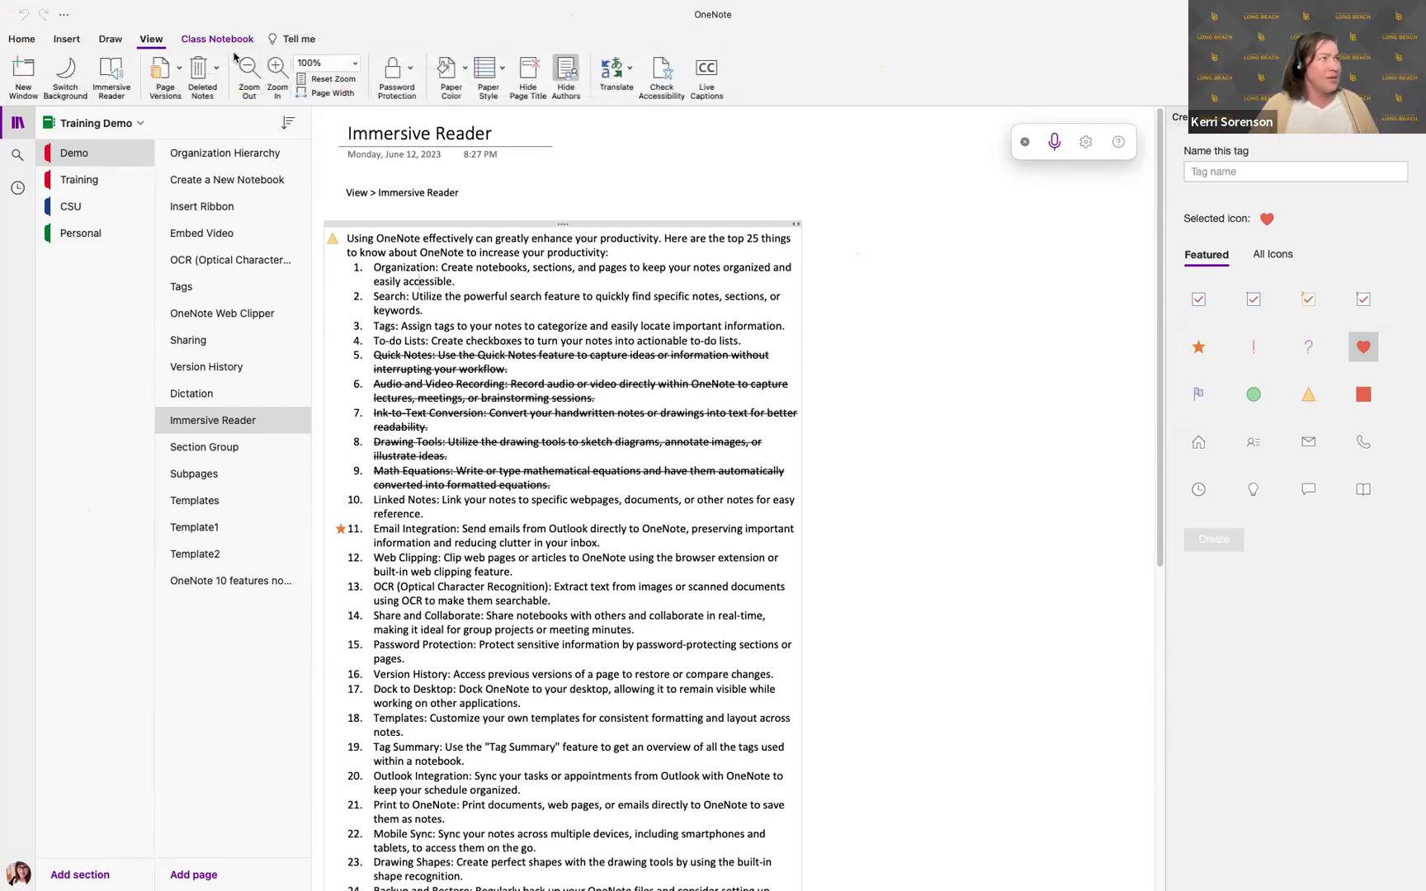
left_click(112, 74)
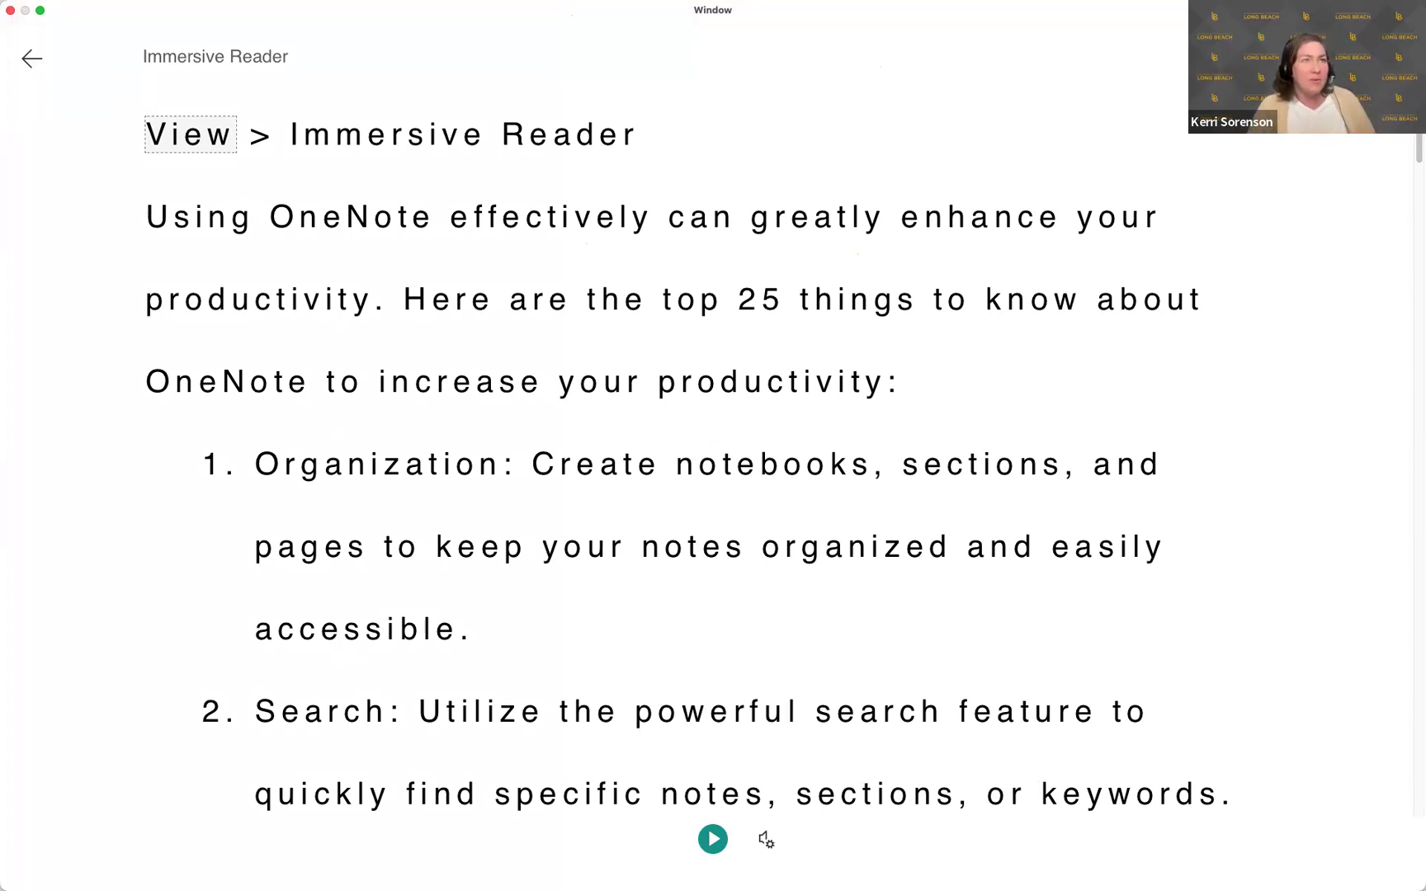
Review the text size, font and theme preferences, toggle increased spacing off and on, and view the parts of speech options.
left_click(1292, 58)
mouse_move(1284, 143)
left_mouse_down()
mouse_move(1262, 143)
mouse_move(1283, 144)
left_mouse_up()
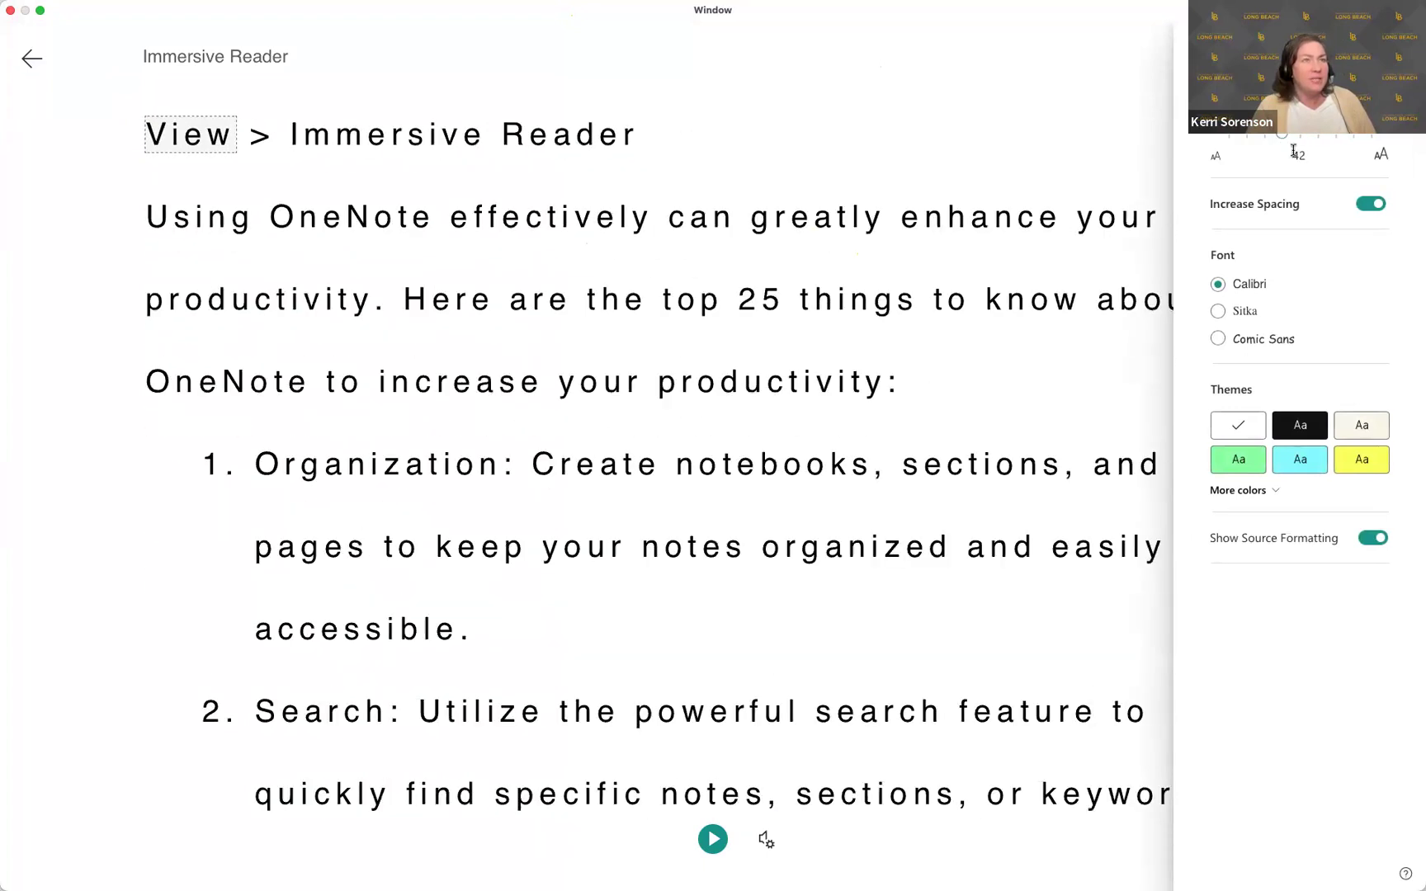
left_click(1364, 206)
left_click(1364, 207)
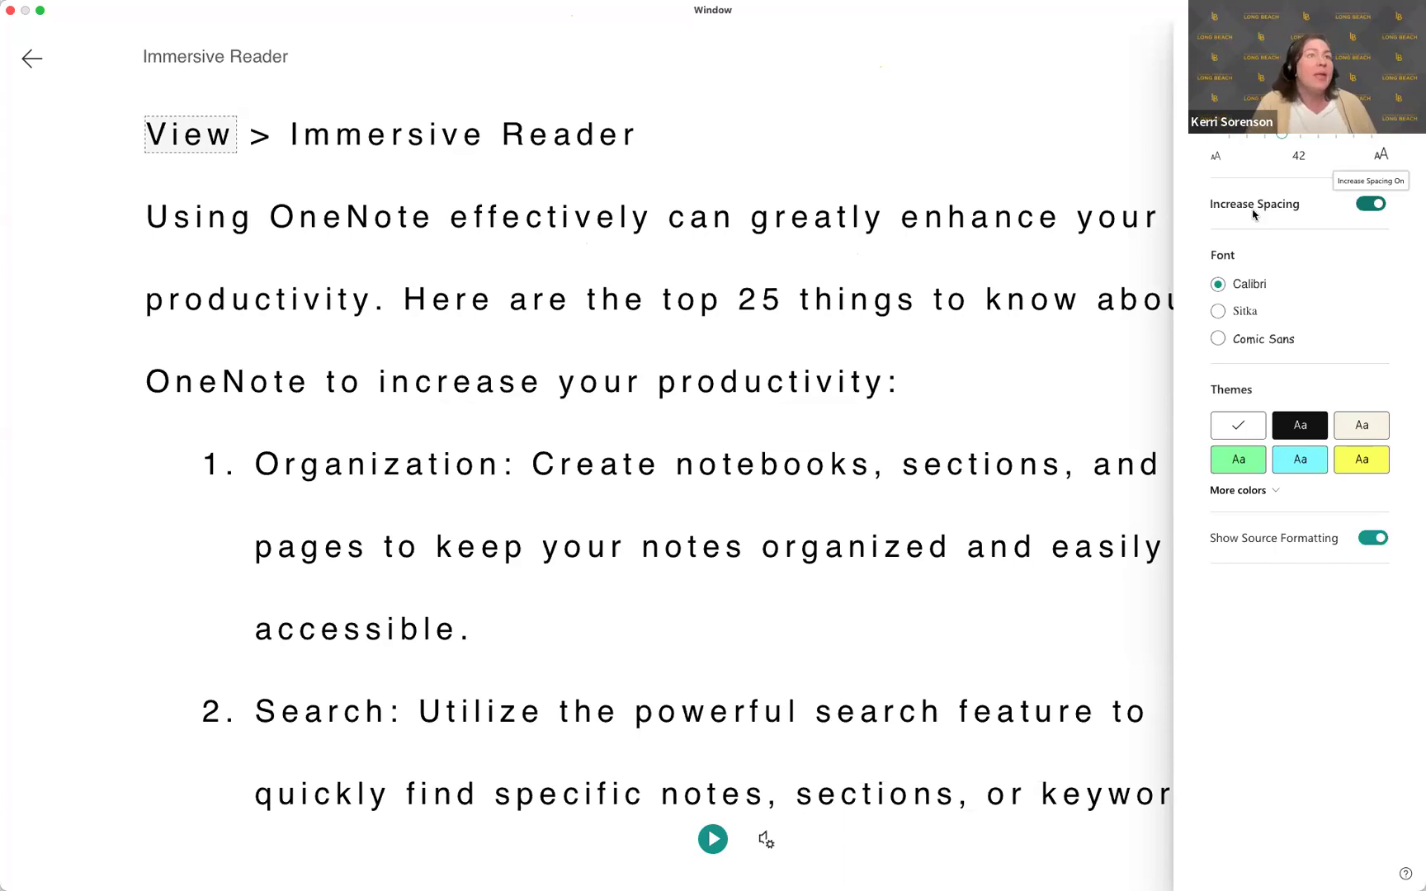
left_click(1347, 57)
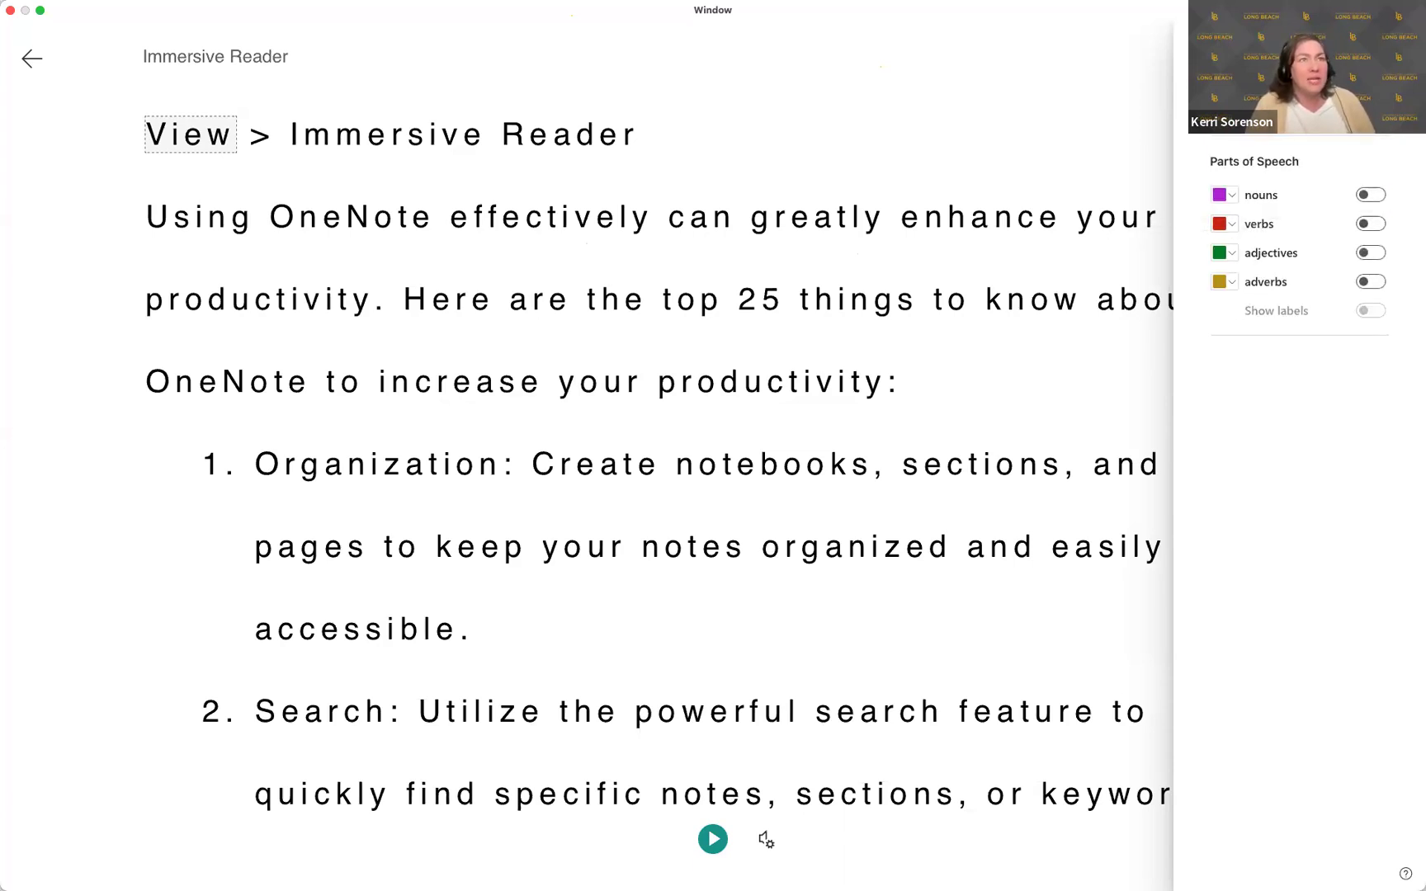
Try line focus with three lines and one line, set it to five lines, and close the reading preferences.
left_click(1392, 57)
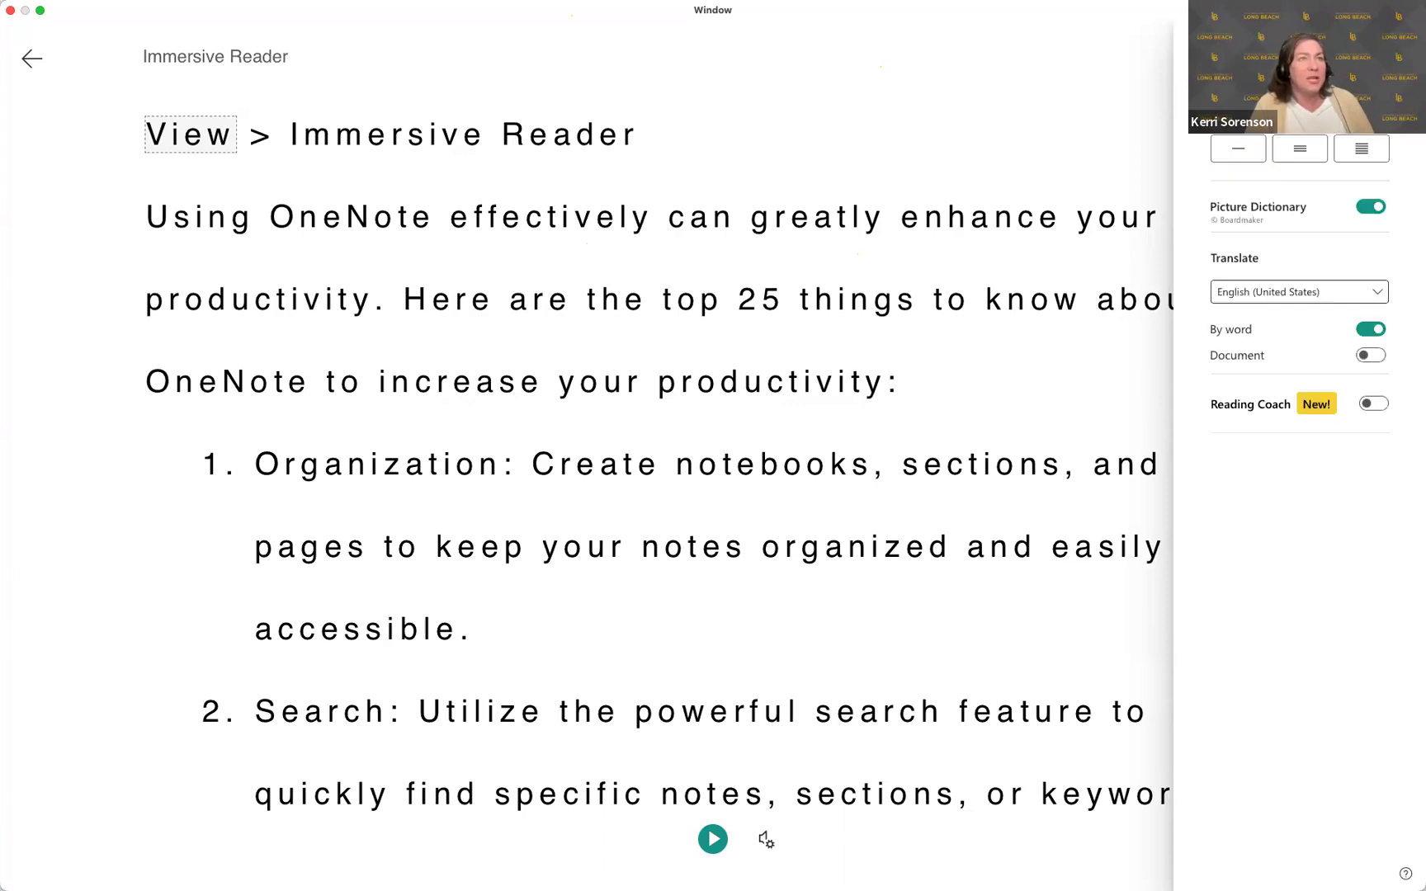
left_click(1312, 155)
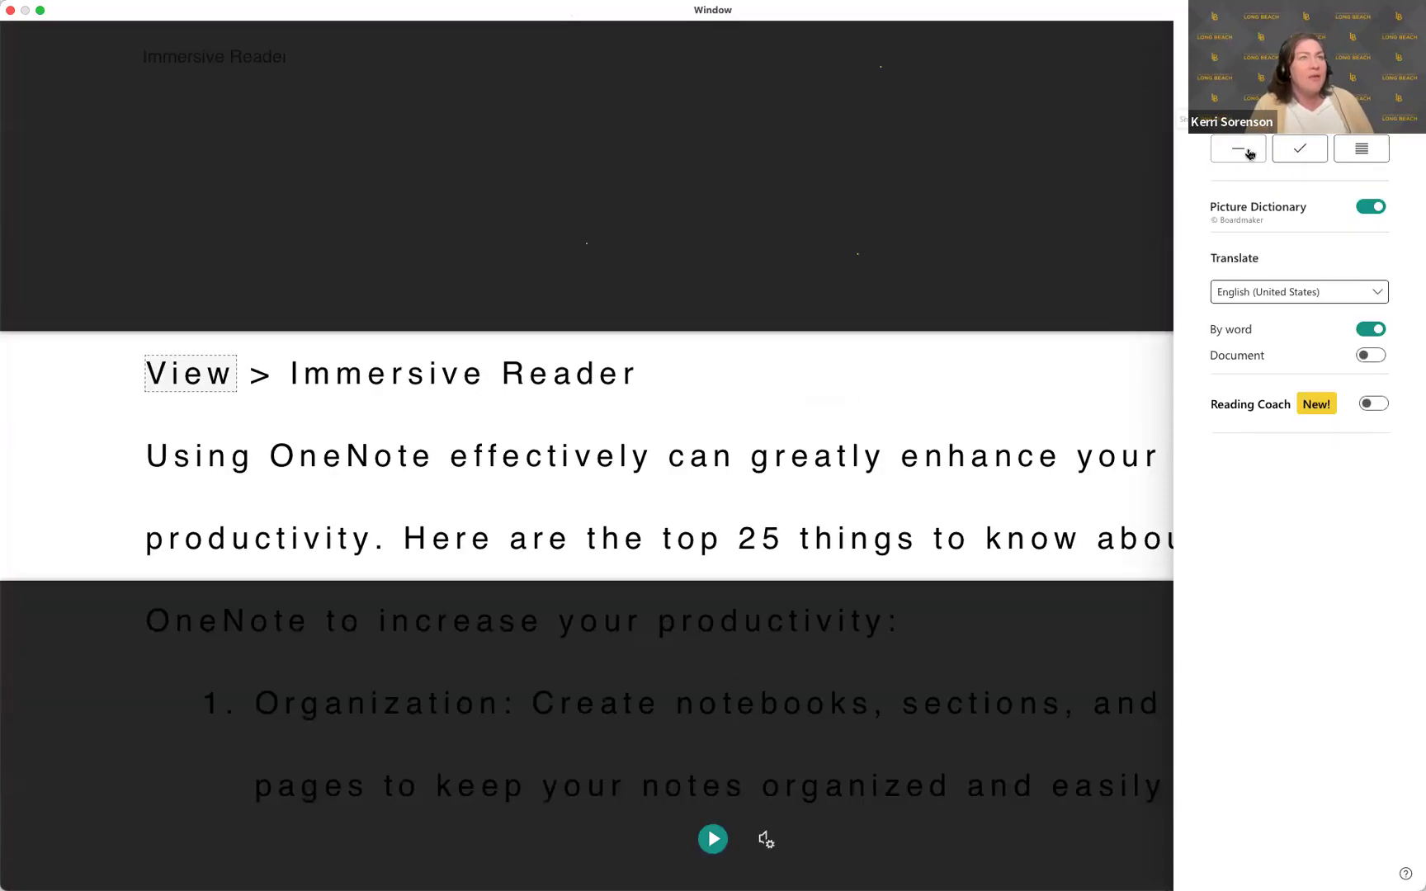
left_click(1237, 150)
left_click(1299, 149)
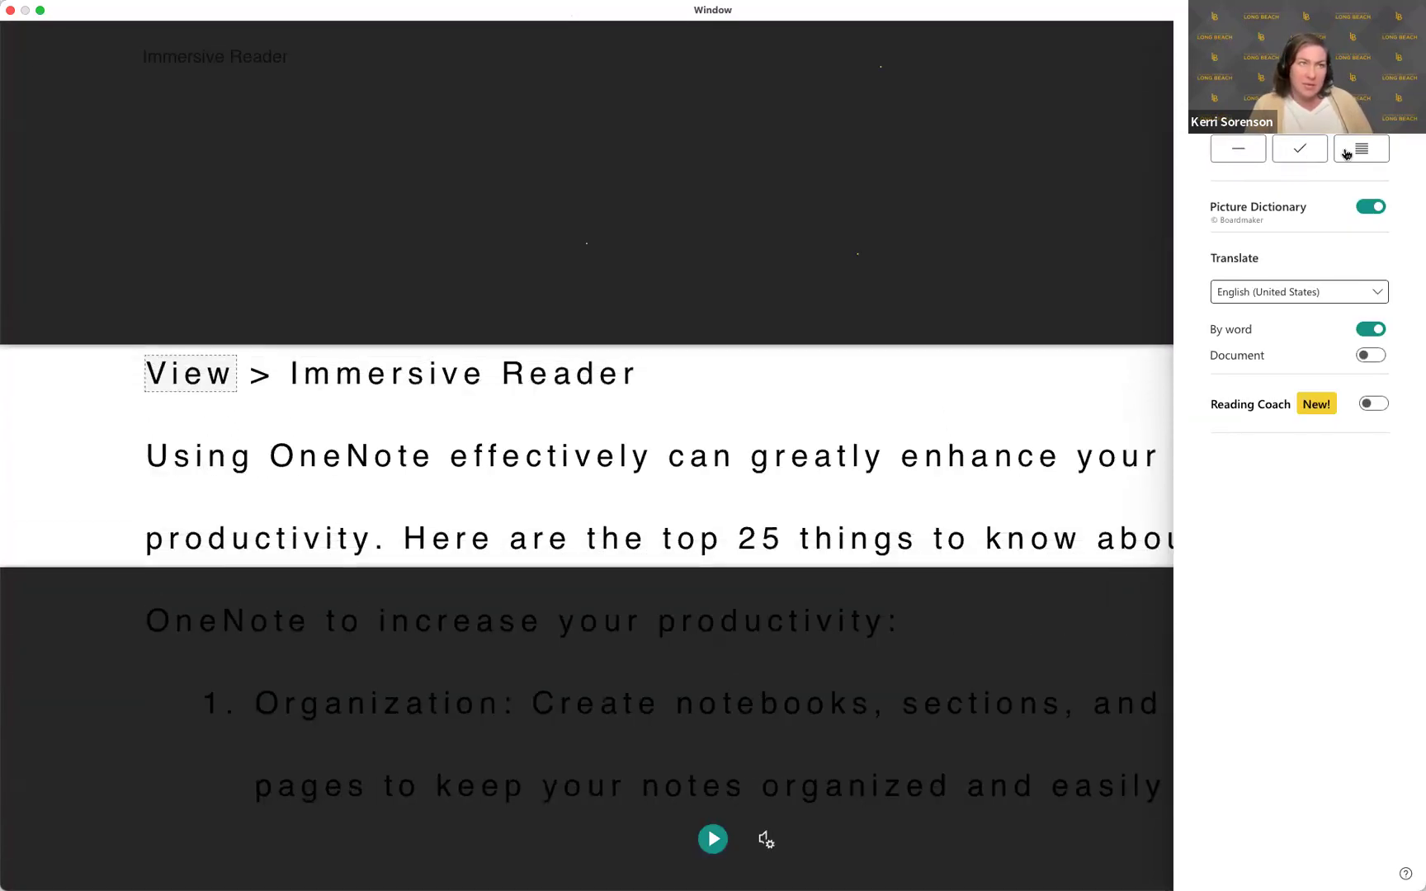
left_click(1360, 148)
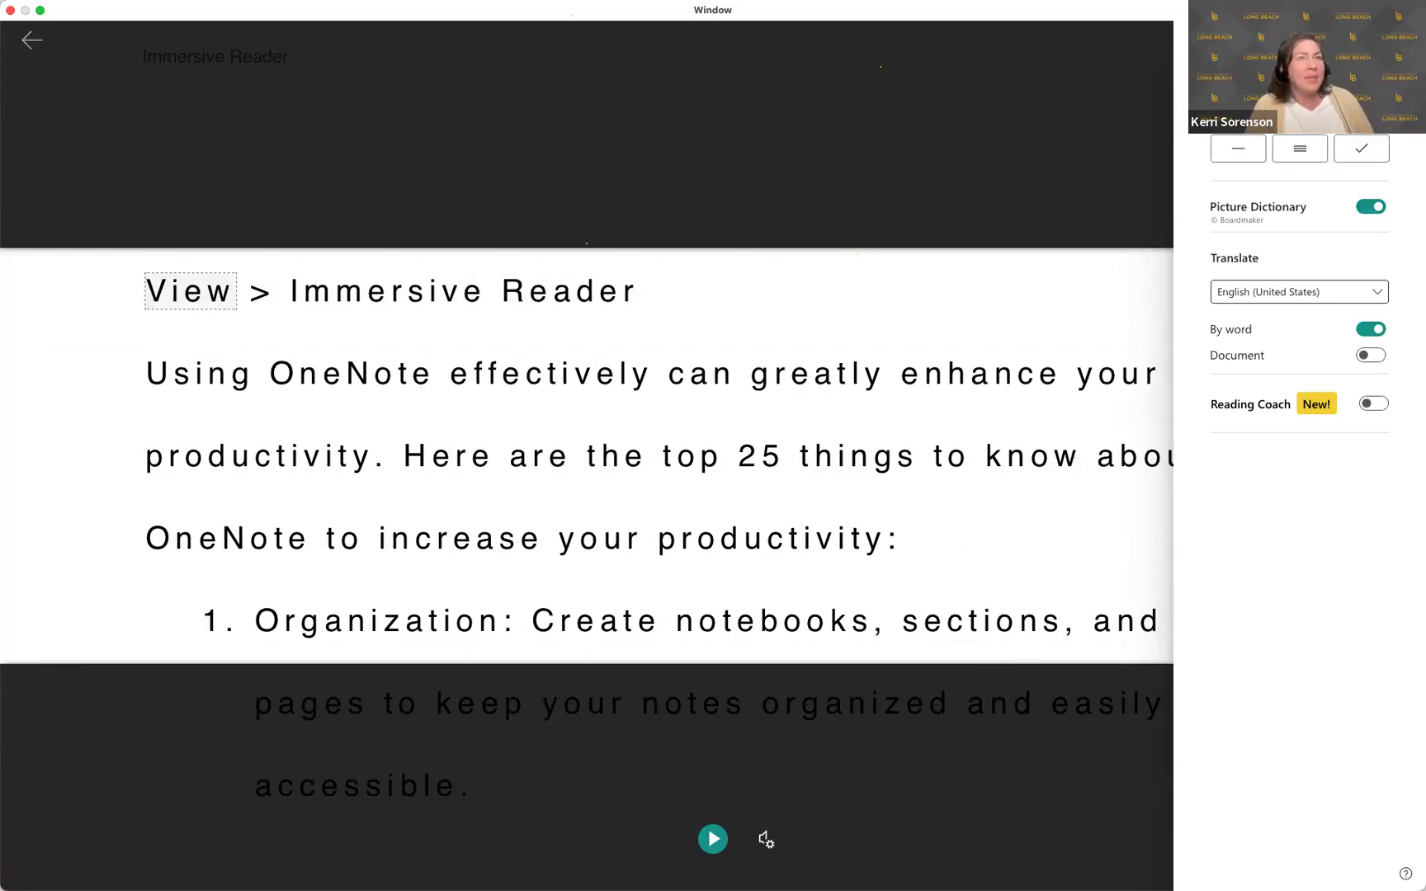
left_click(1041, 244)
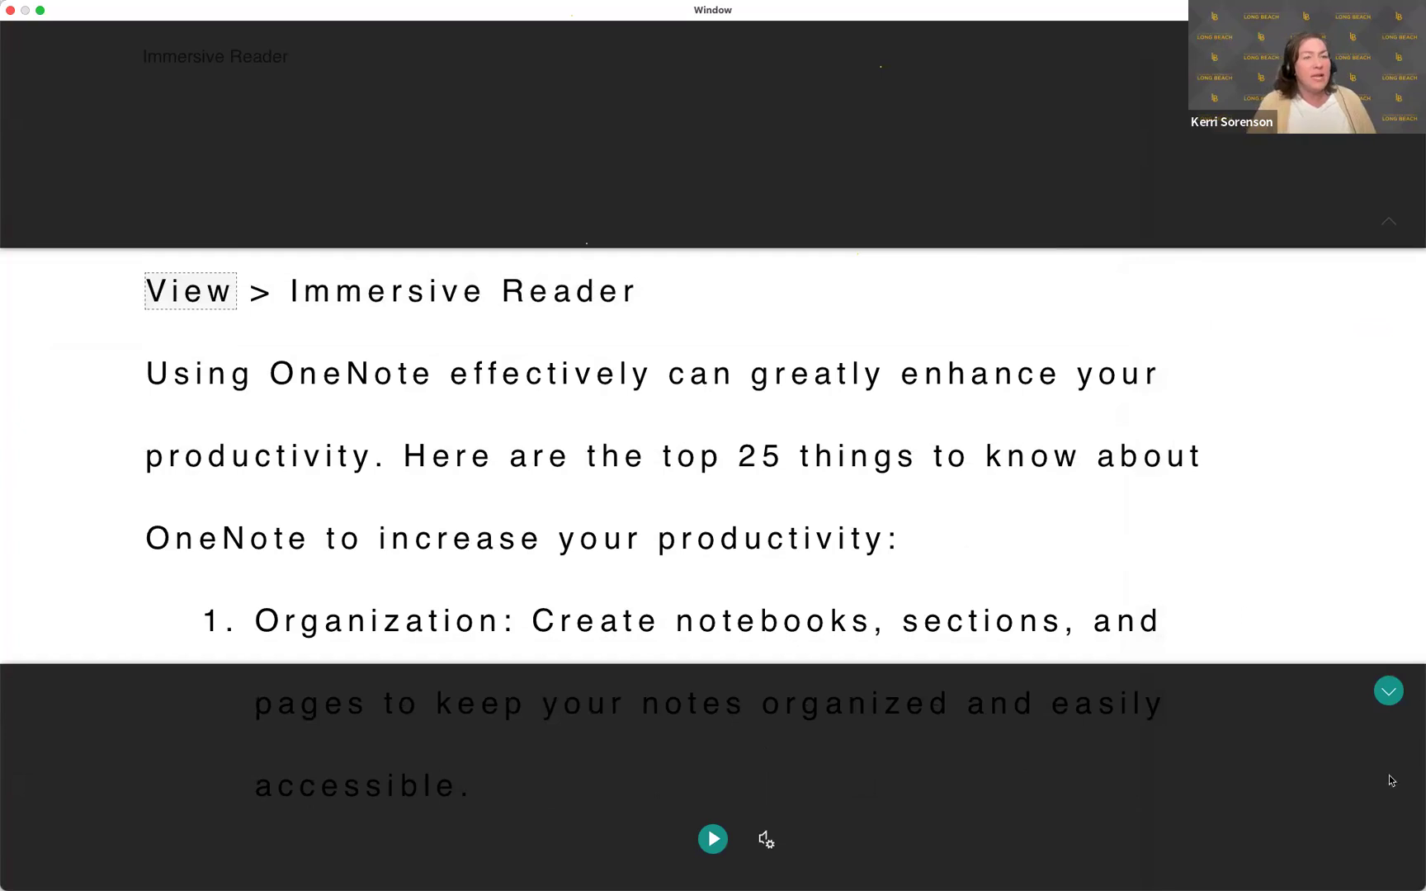
Advance the line focus through the list of OneNote tips to item 19, Tag Summary.
left_click(1391, 694)
left_click(1391, 694)
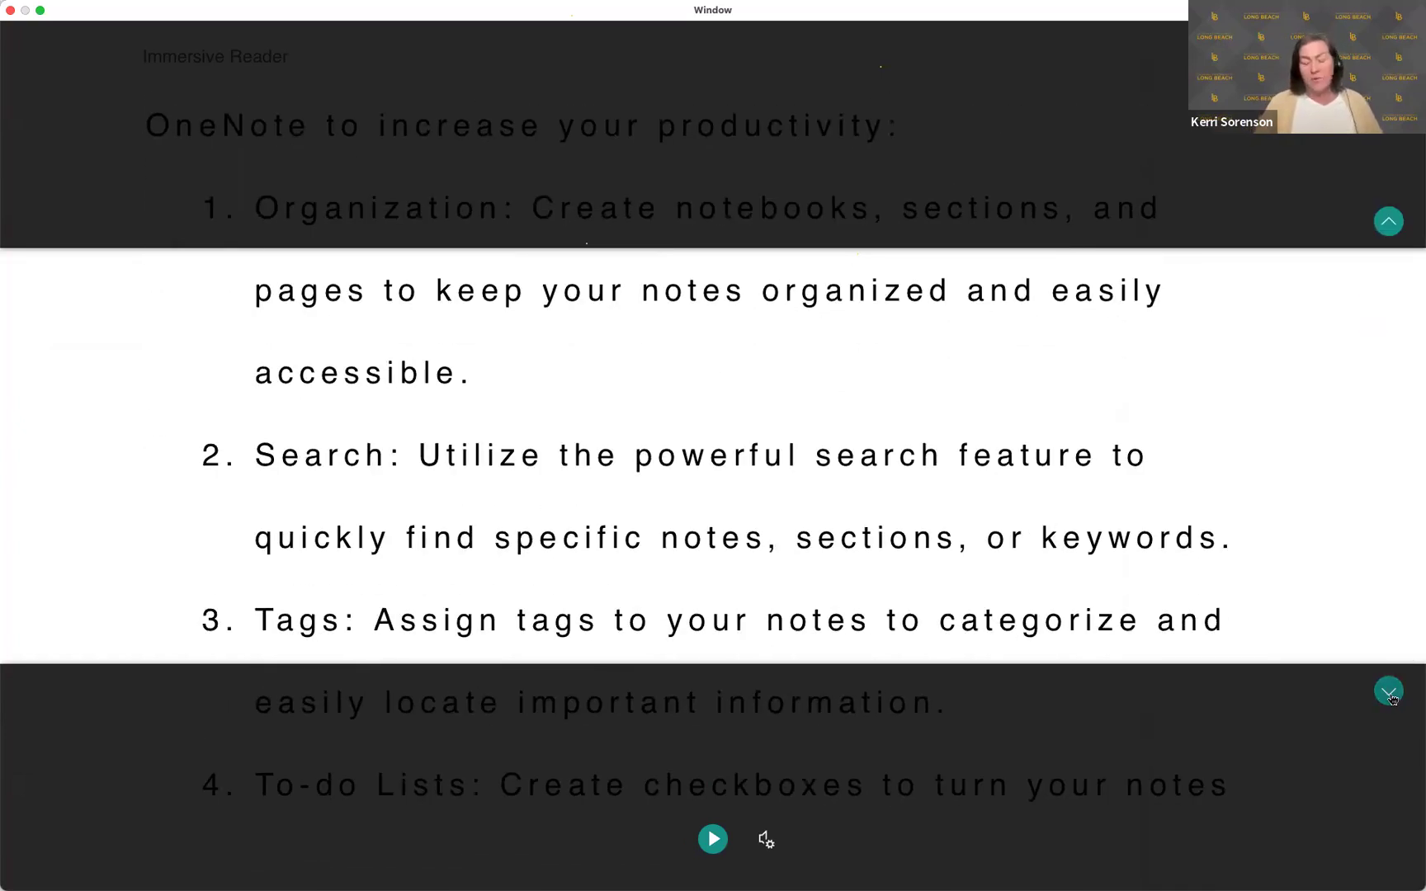
left_click(1389, 693)
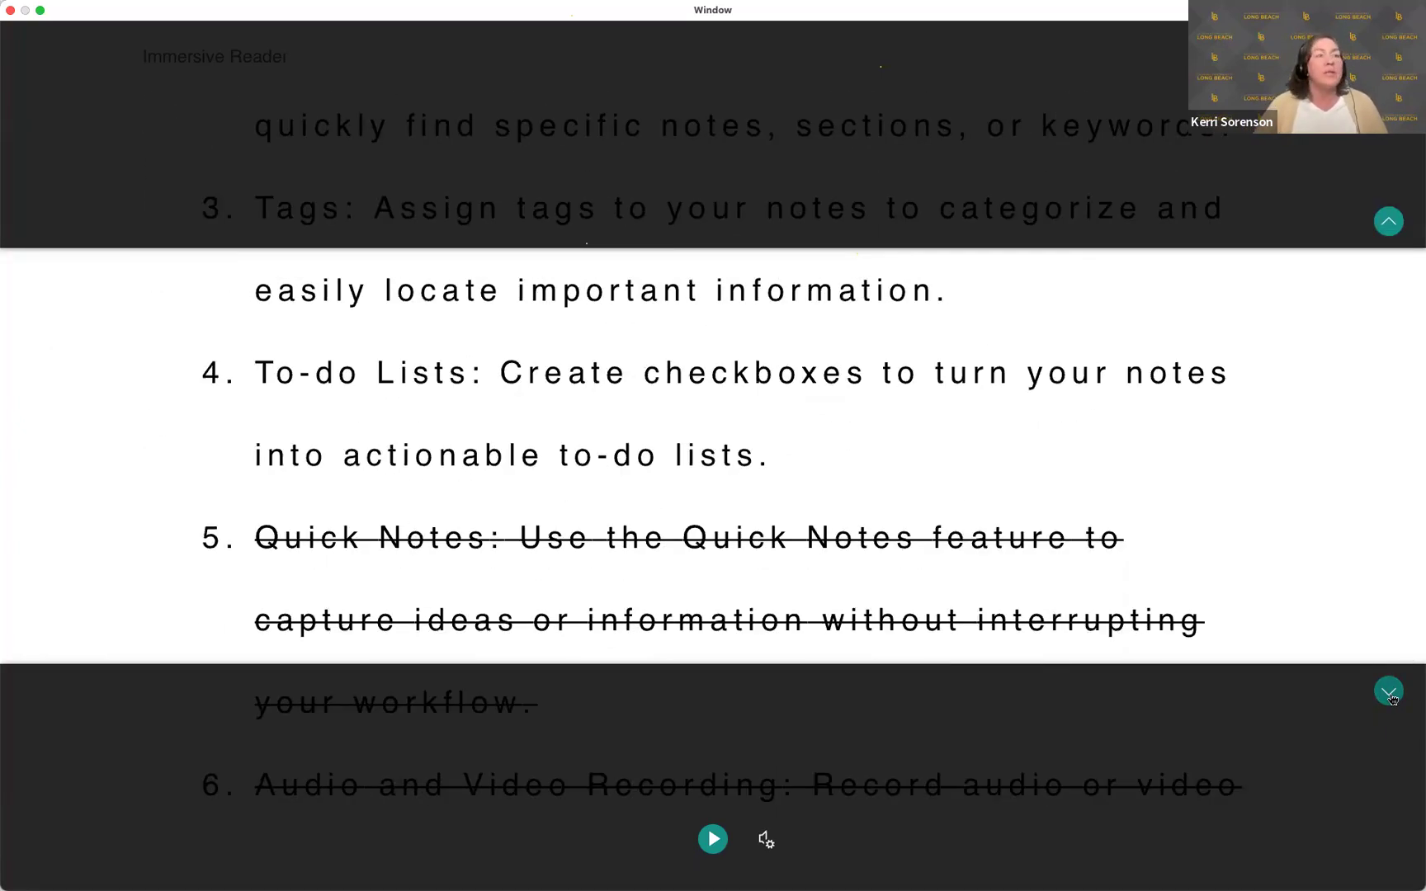
left_click(1389, 693)
left_click(1389, 693)
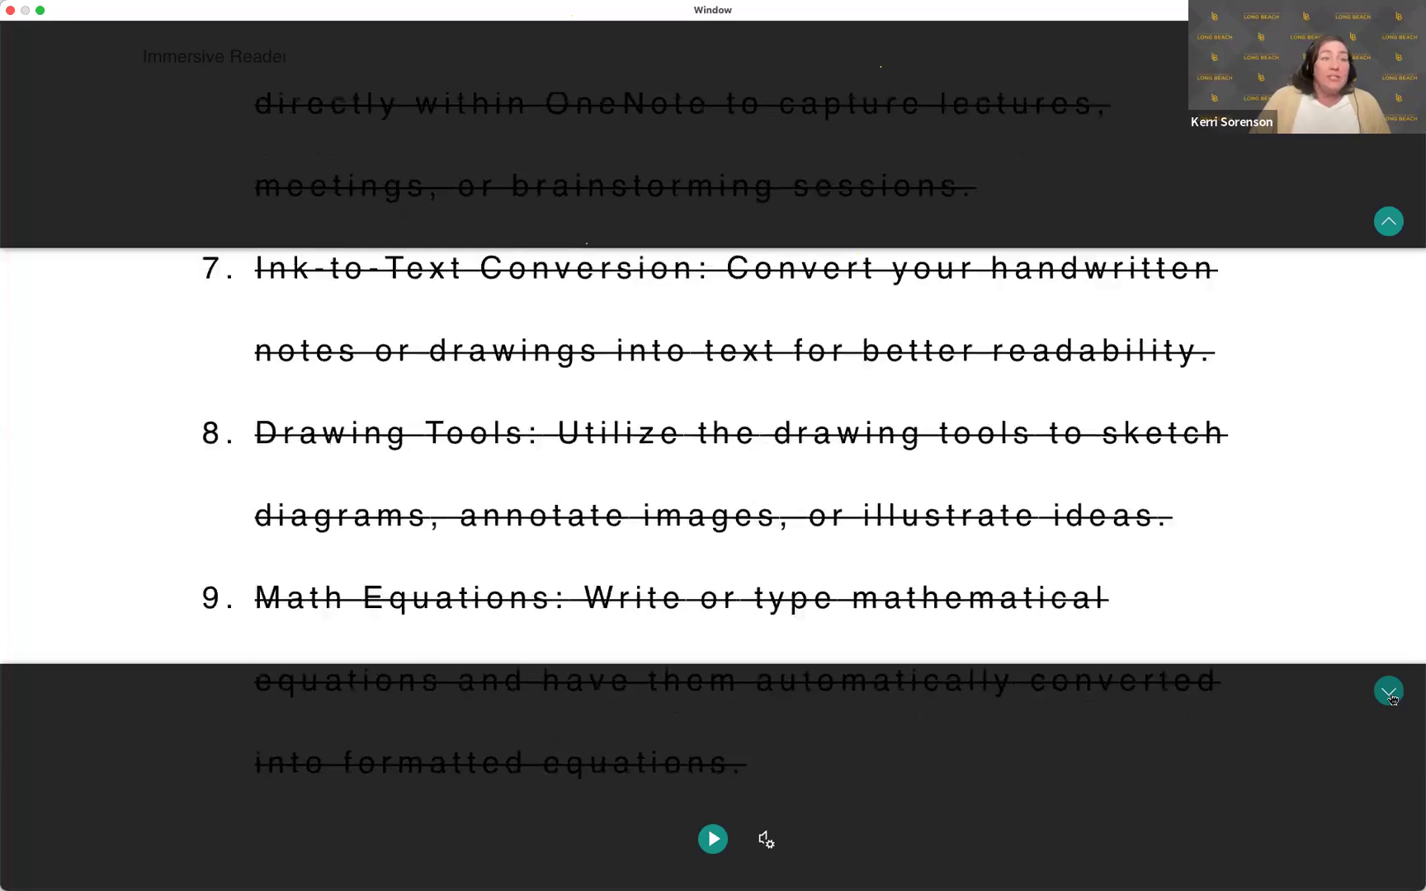
left_click(1390, 693)
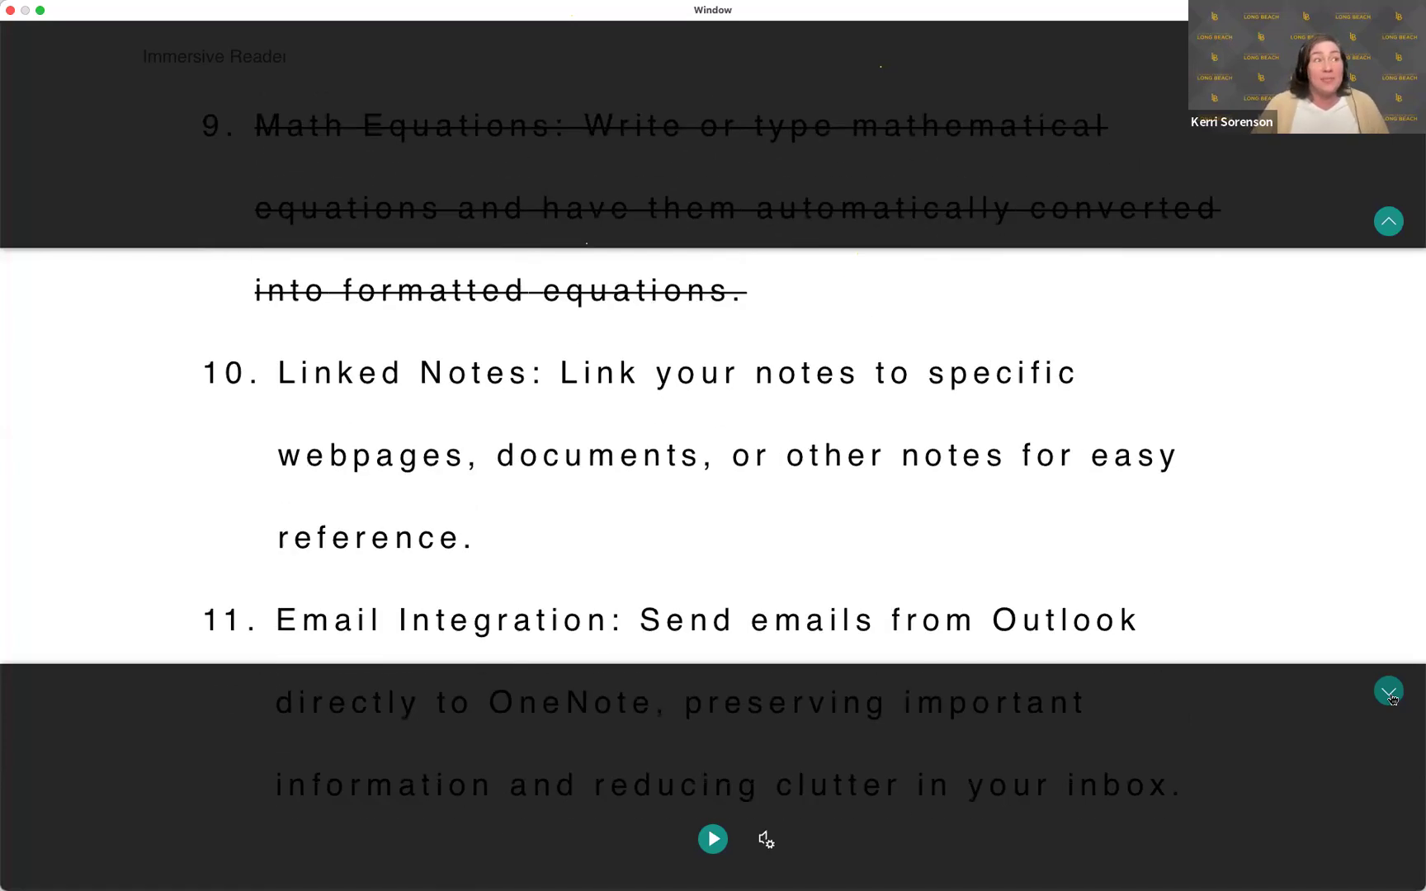
left_click(1390, 693)
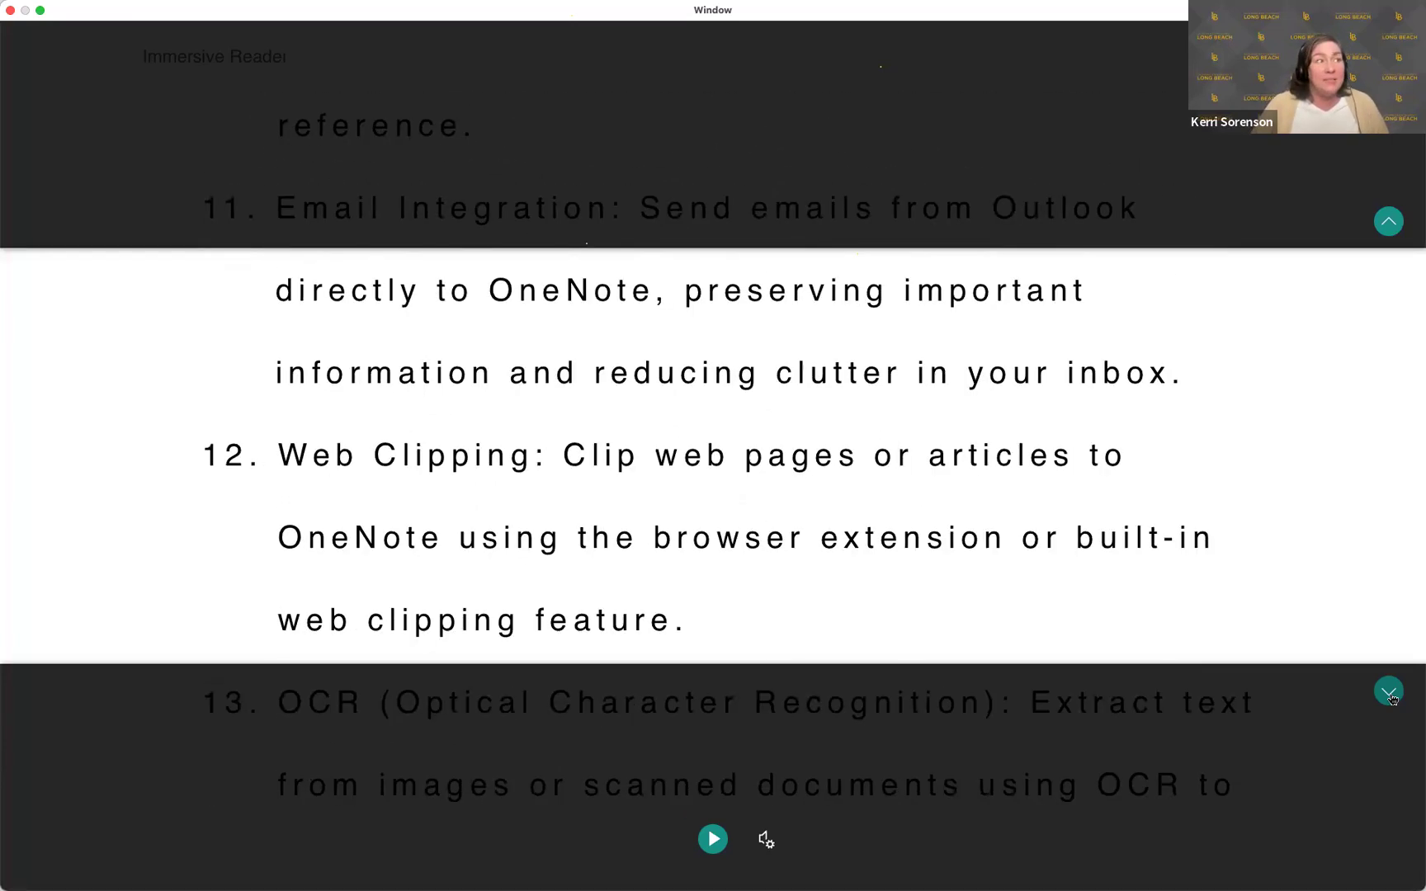
left_click(1389, 693)
left_click(1389, 693)
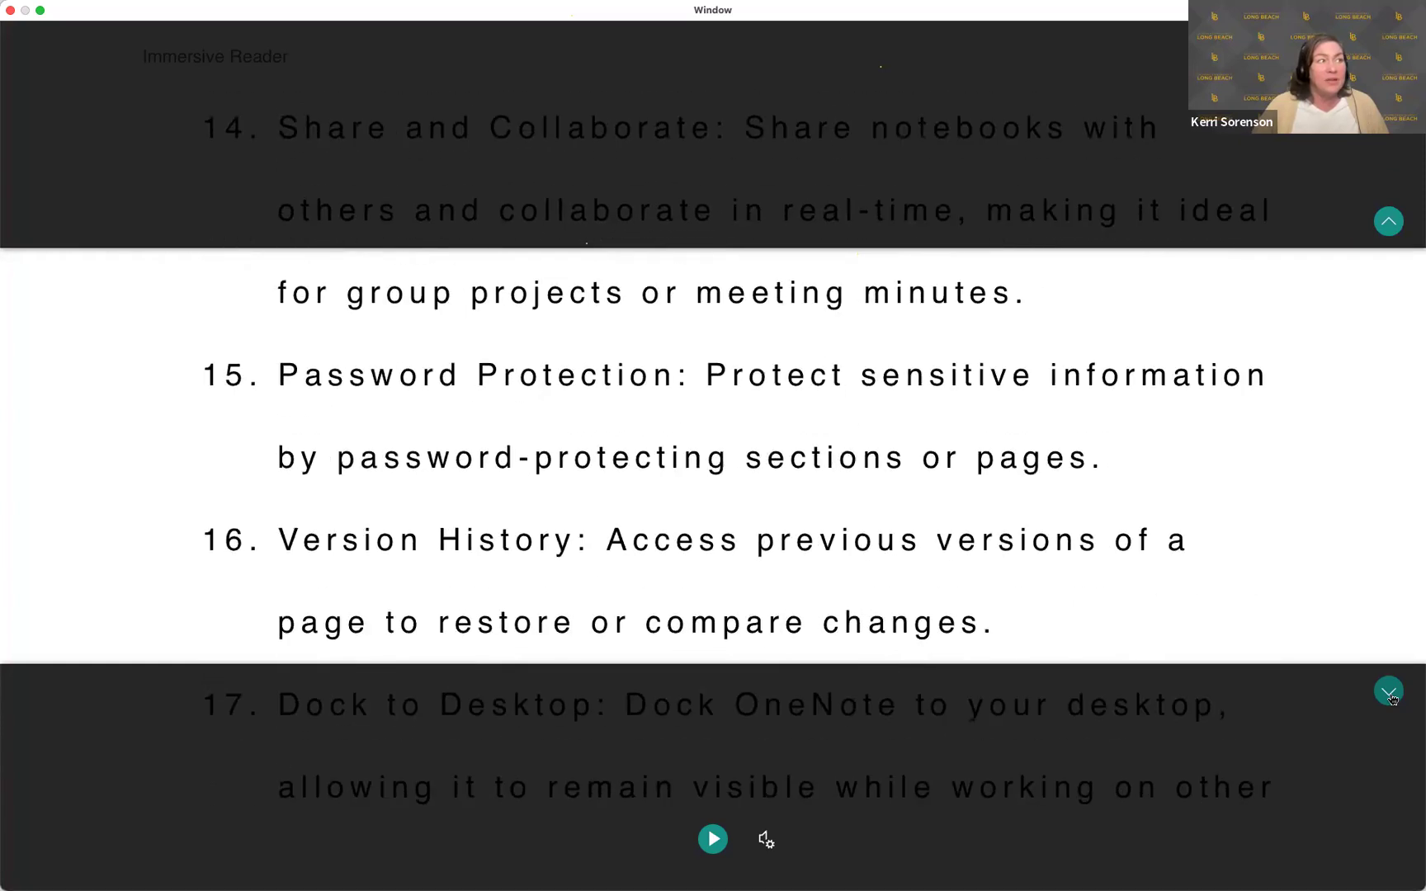
left_click(1389, 693)
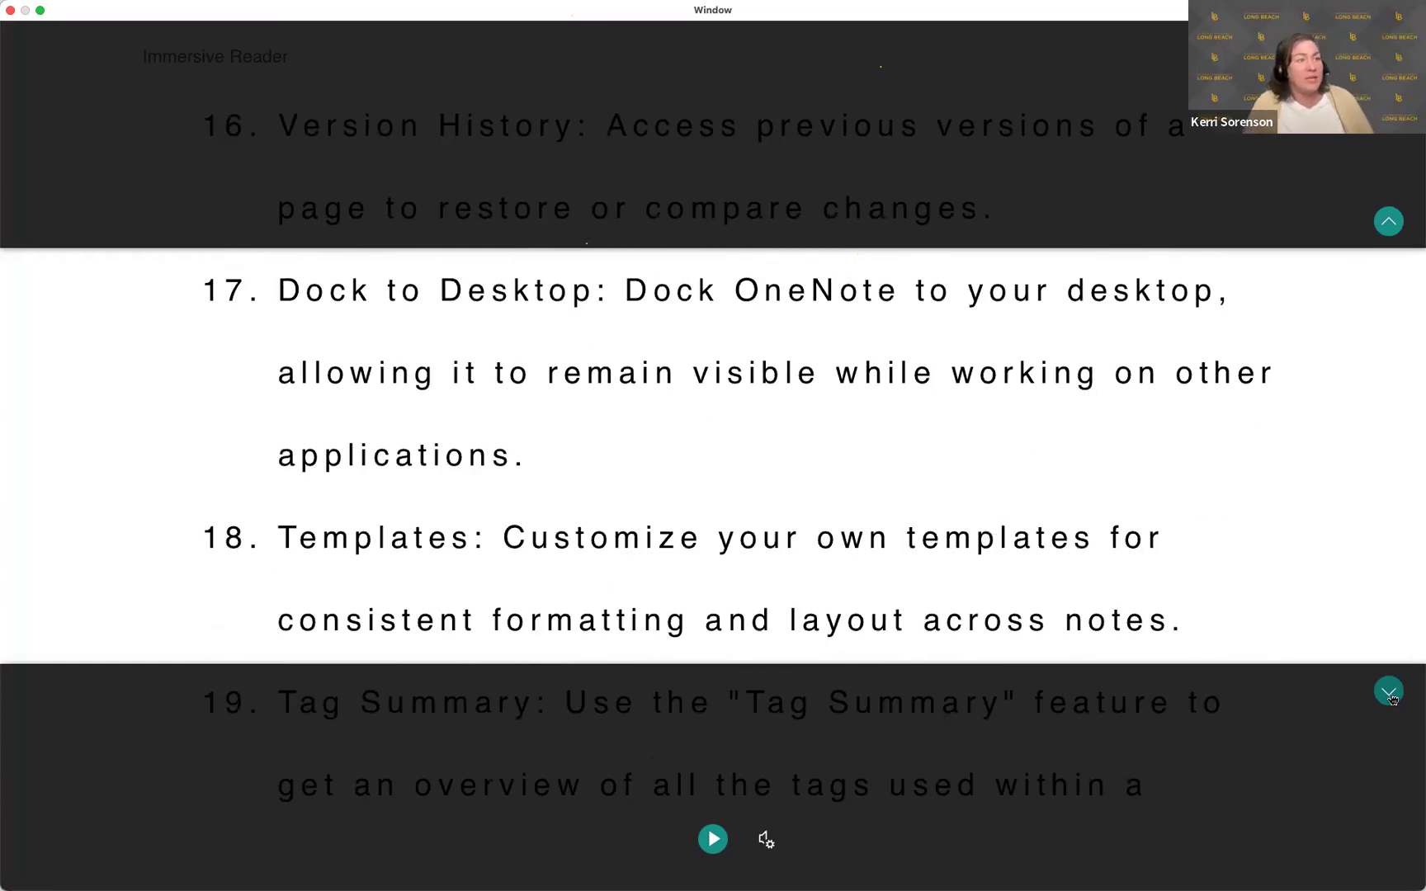
left_click(1390, 693)
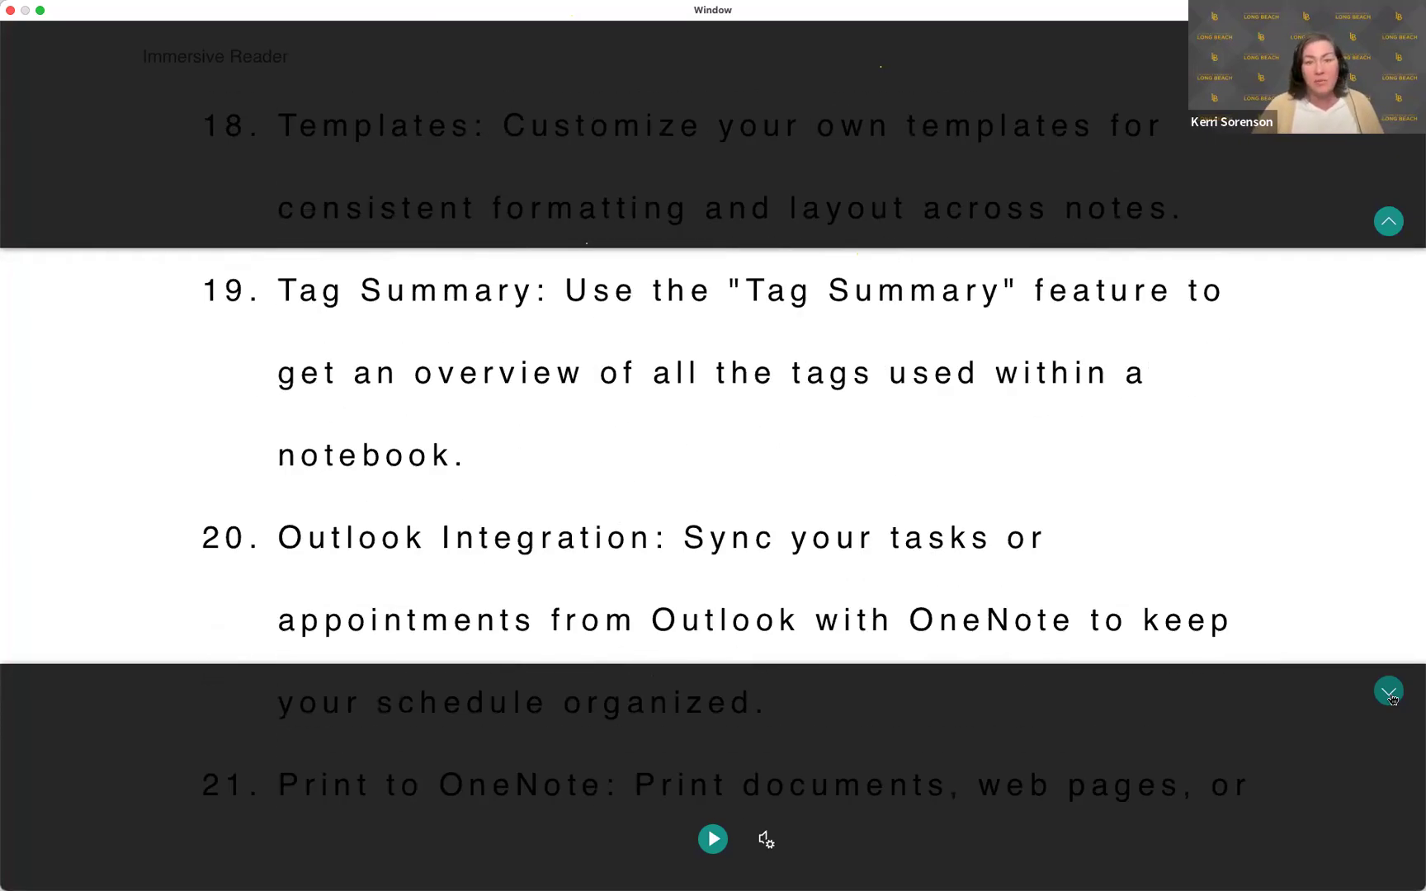
Play the text aloud from the Tag Summary item, stop the playback, and exit Immersive Reader.
left_click(712, 839)
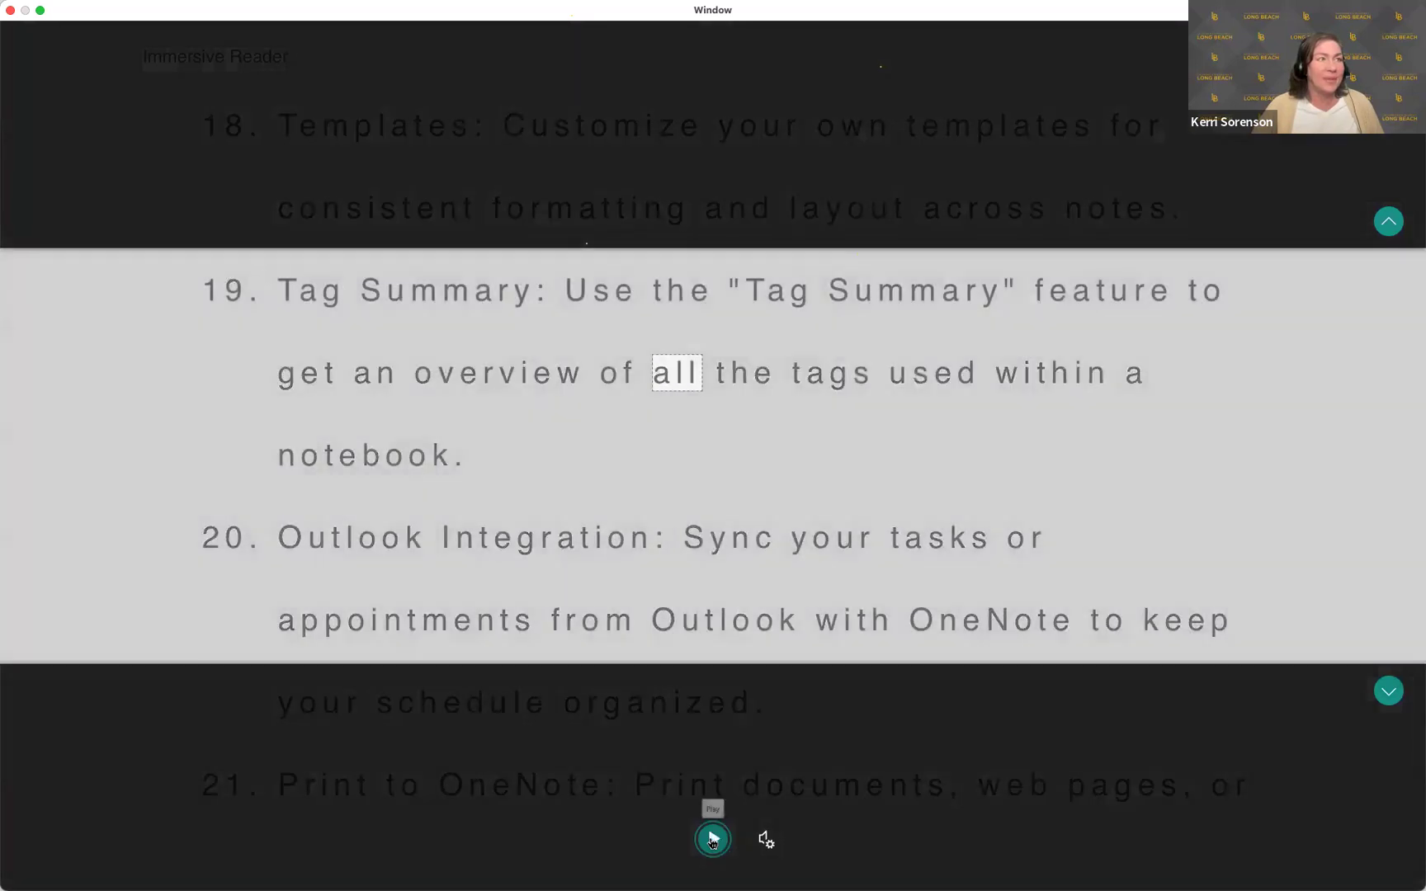
left_click(712, 839)
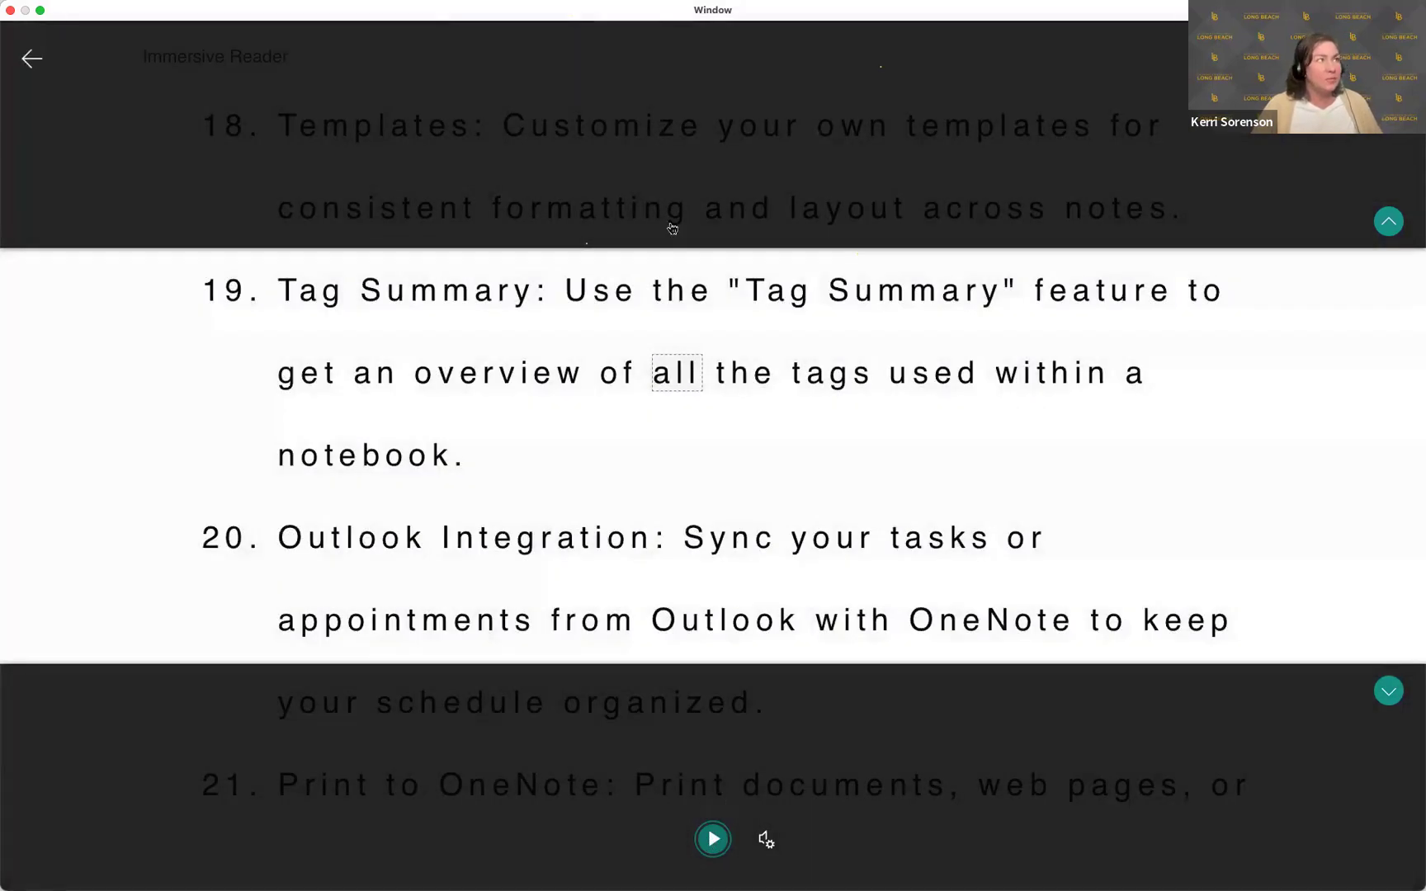
left_click(30, 58)
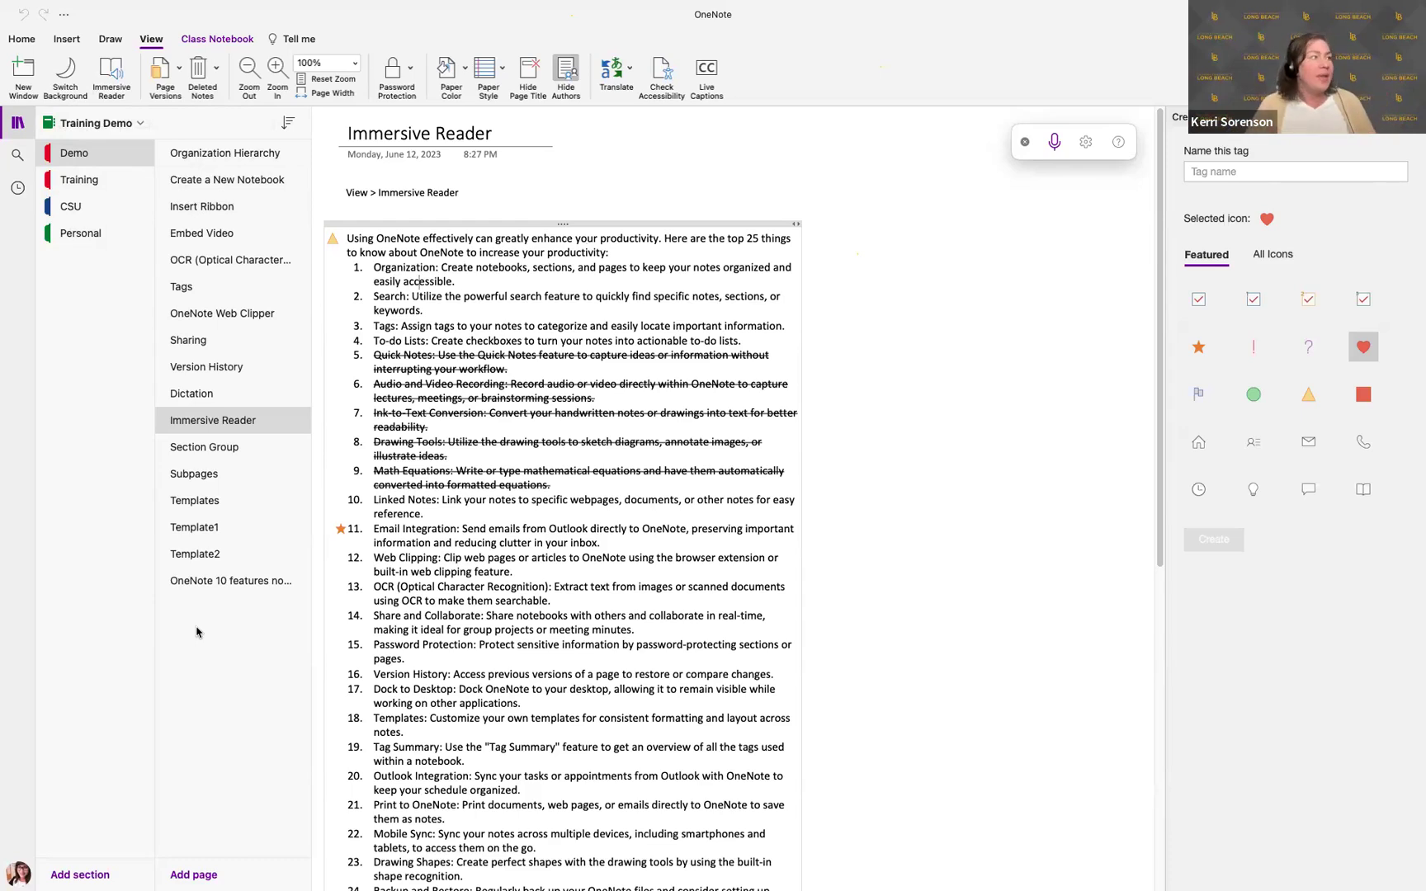
Open the Section Group page and create a section group named Tech Day in the Training Demo notebook.
left_click(212, 448)
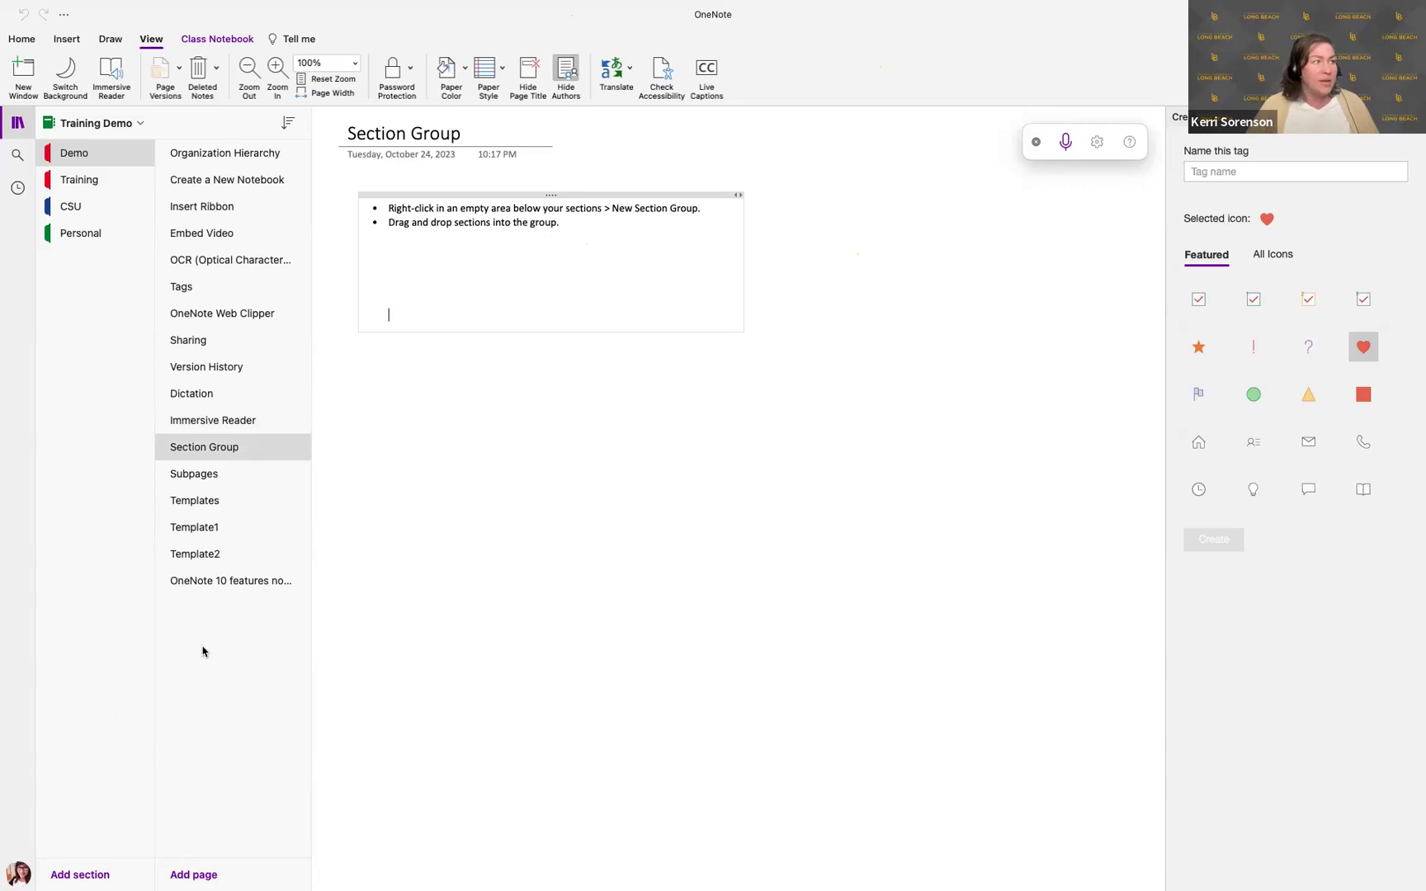
right_click(79, 368)
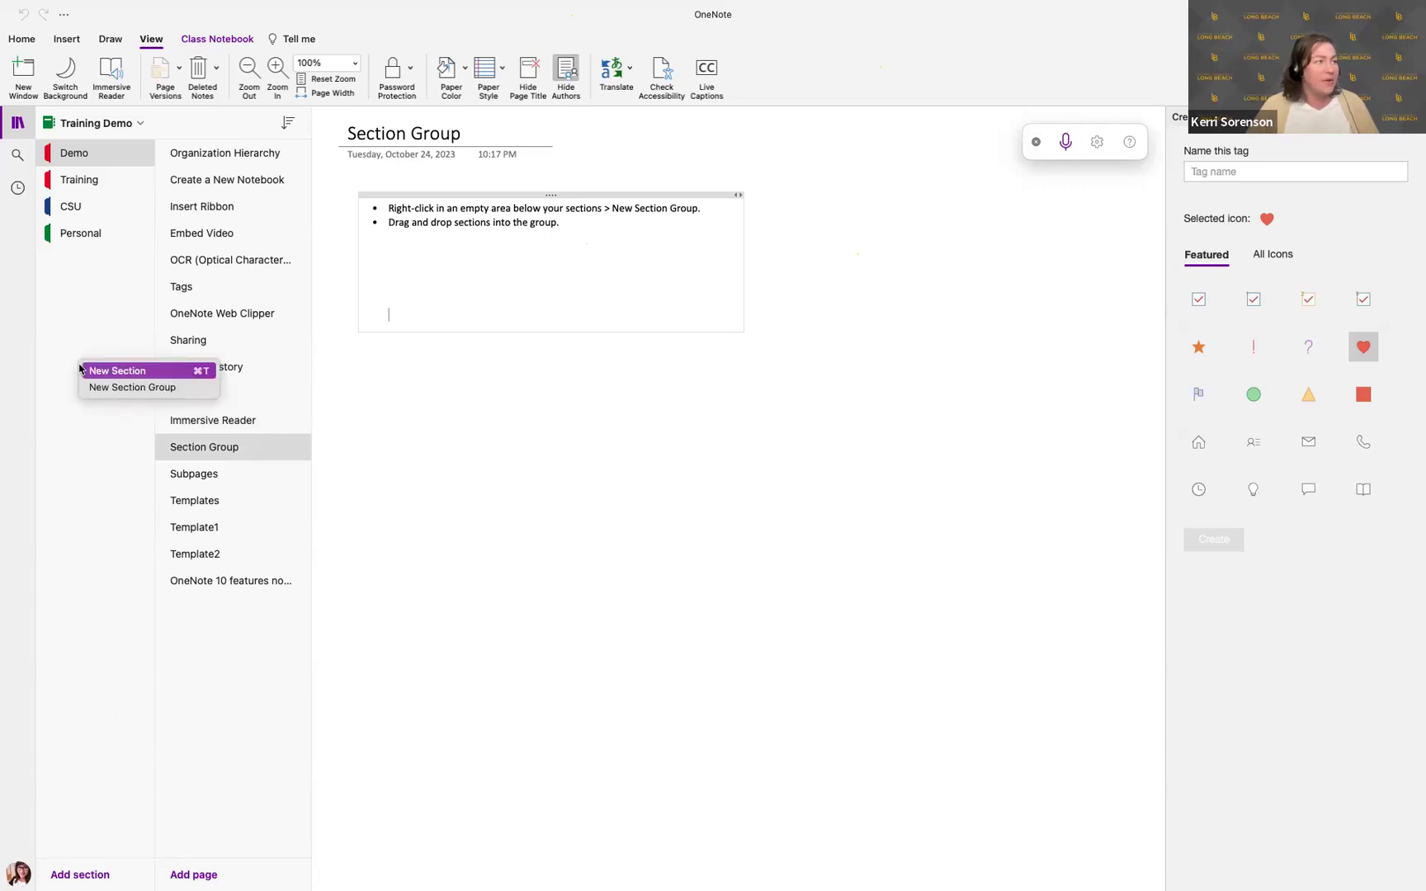
left_click(97, 388)
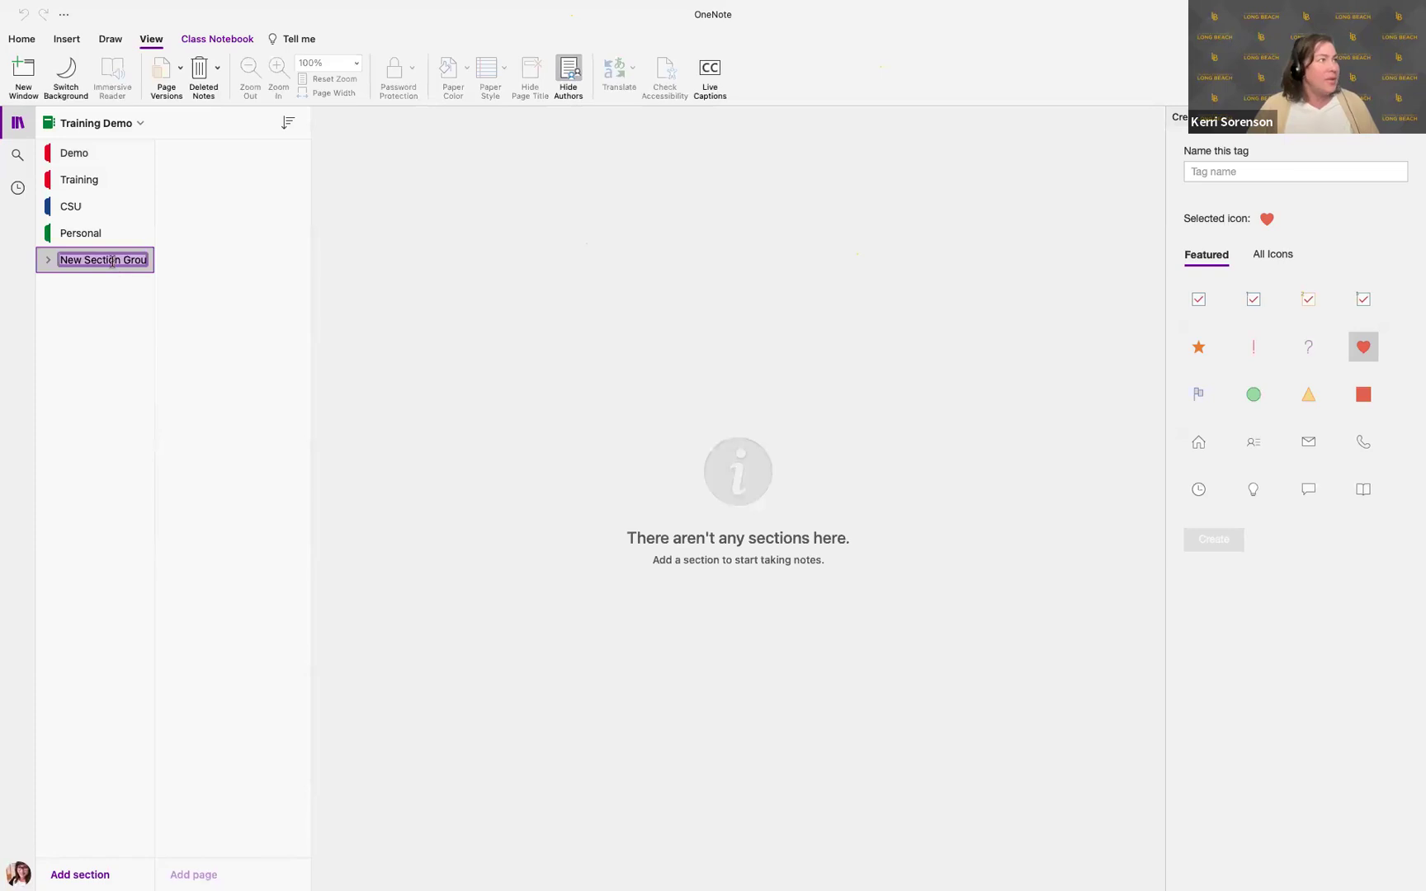
type("tech")
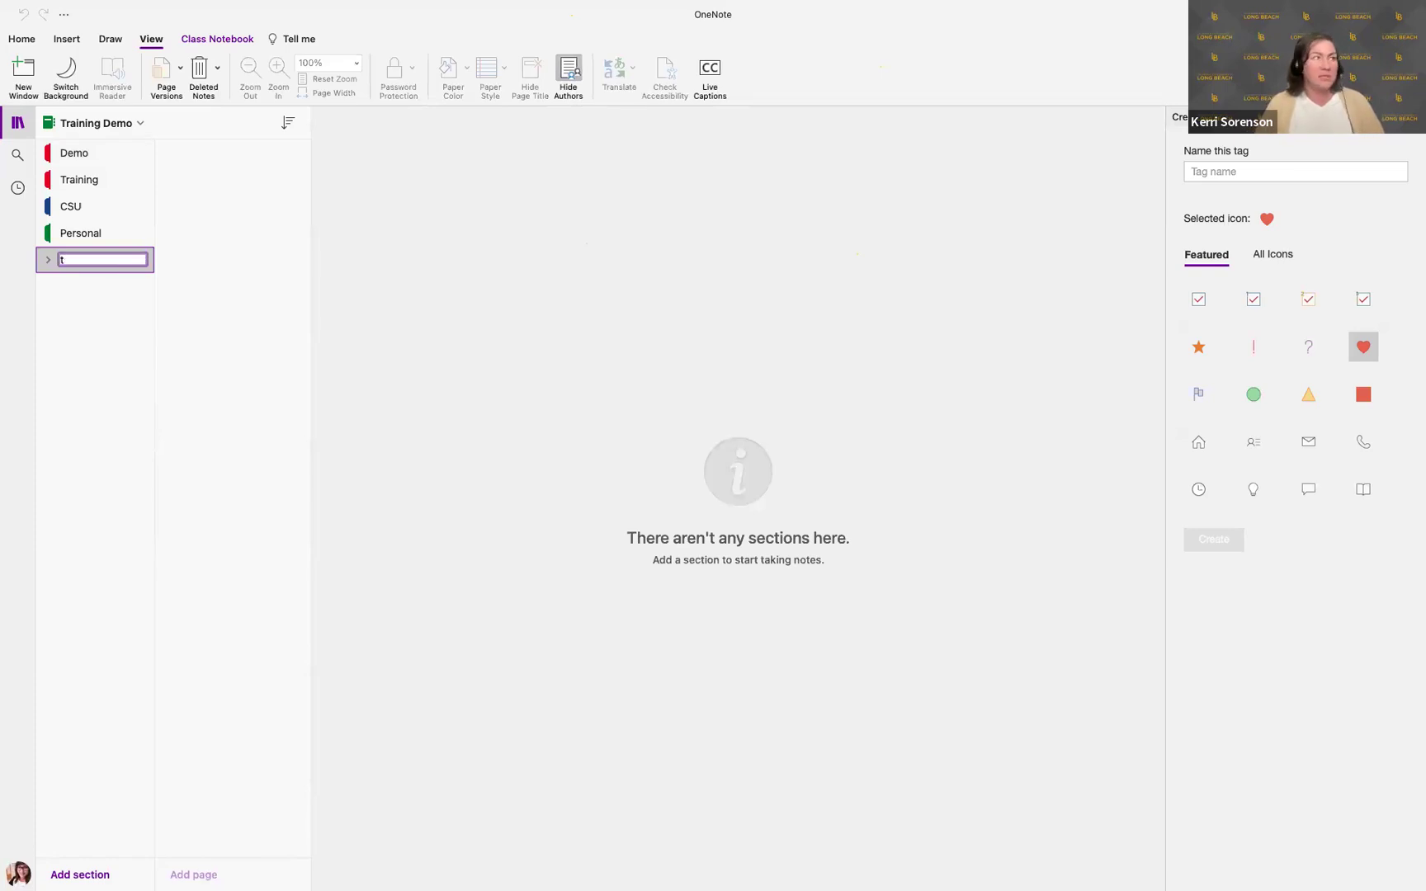
key("BackSpace")
key("BackSpace")
key("BackSpace")
key("BackSpace")
key("BackSpace")
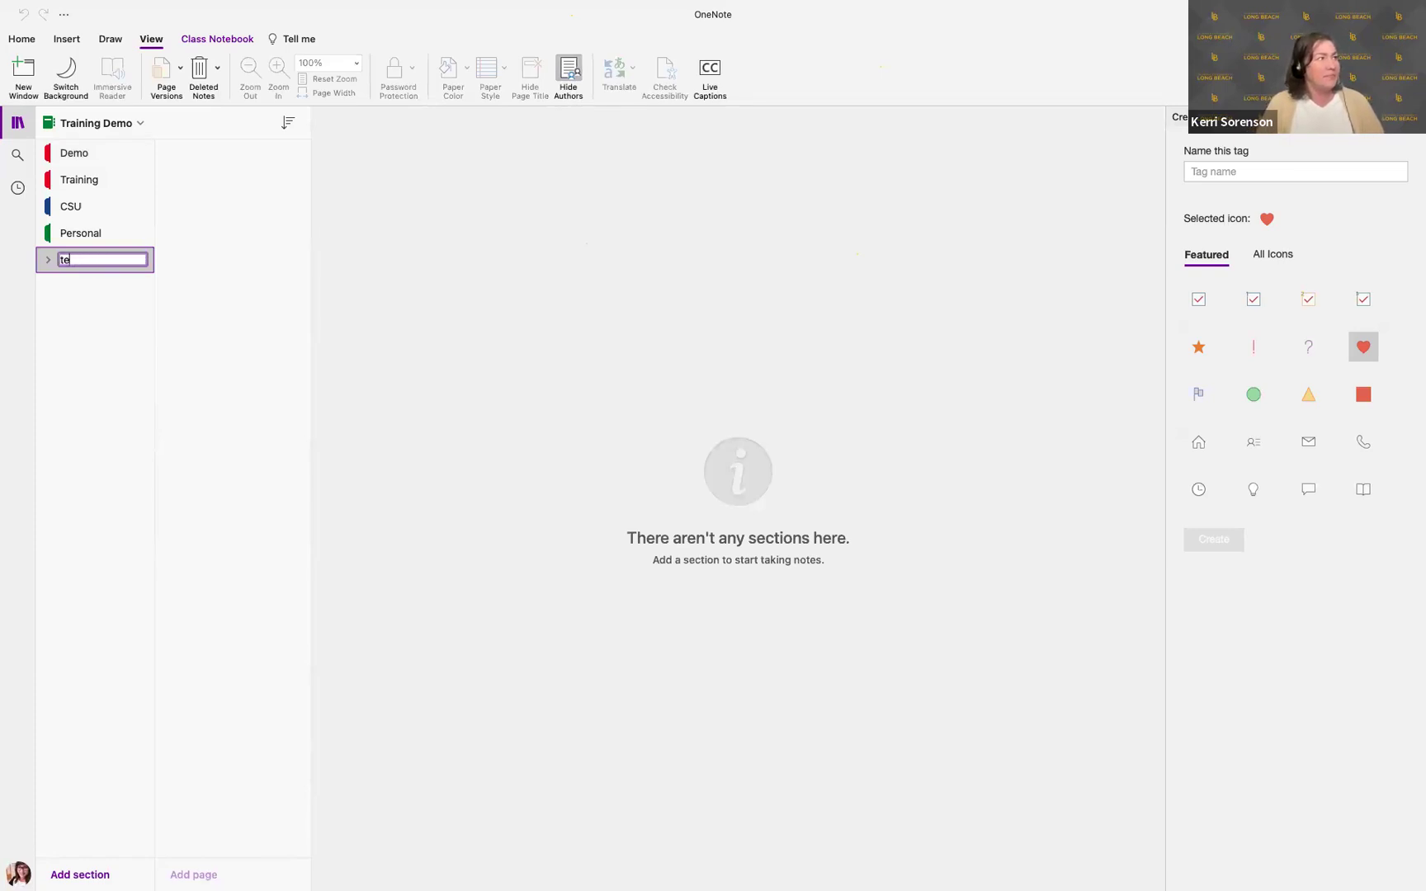
type("Tech Day")
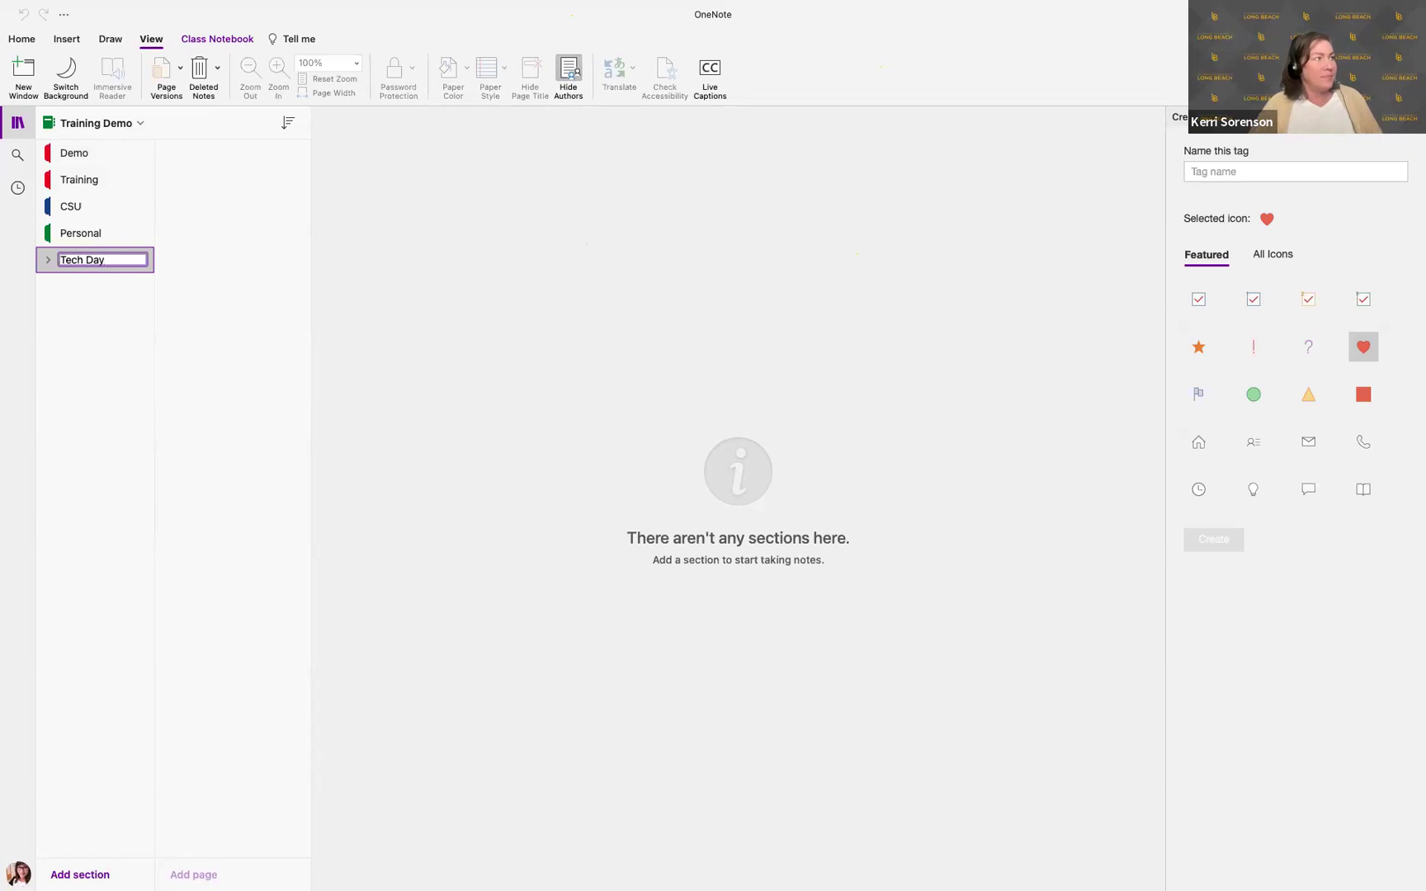
key("Return")
Move the Personal, CSU and Training sections into the Tech Day section group.
left_click(67, 261)
left_click_drag(70, 249, 74, 238)
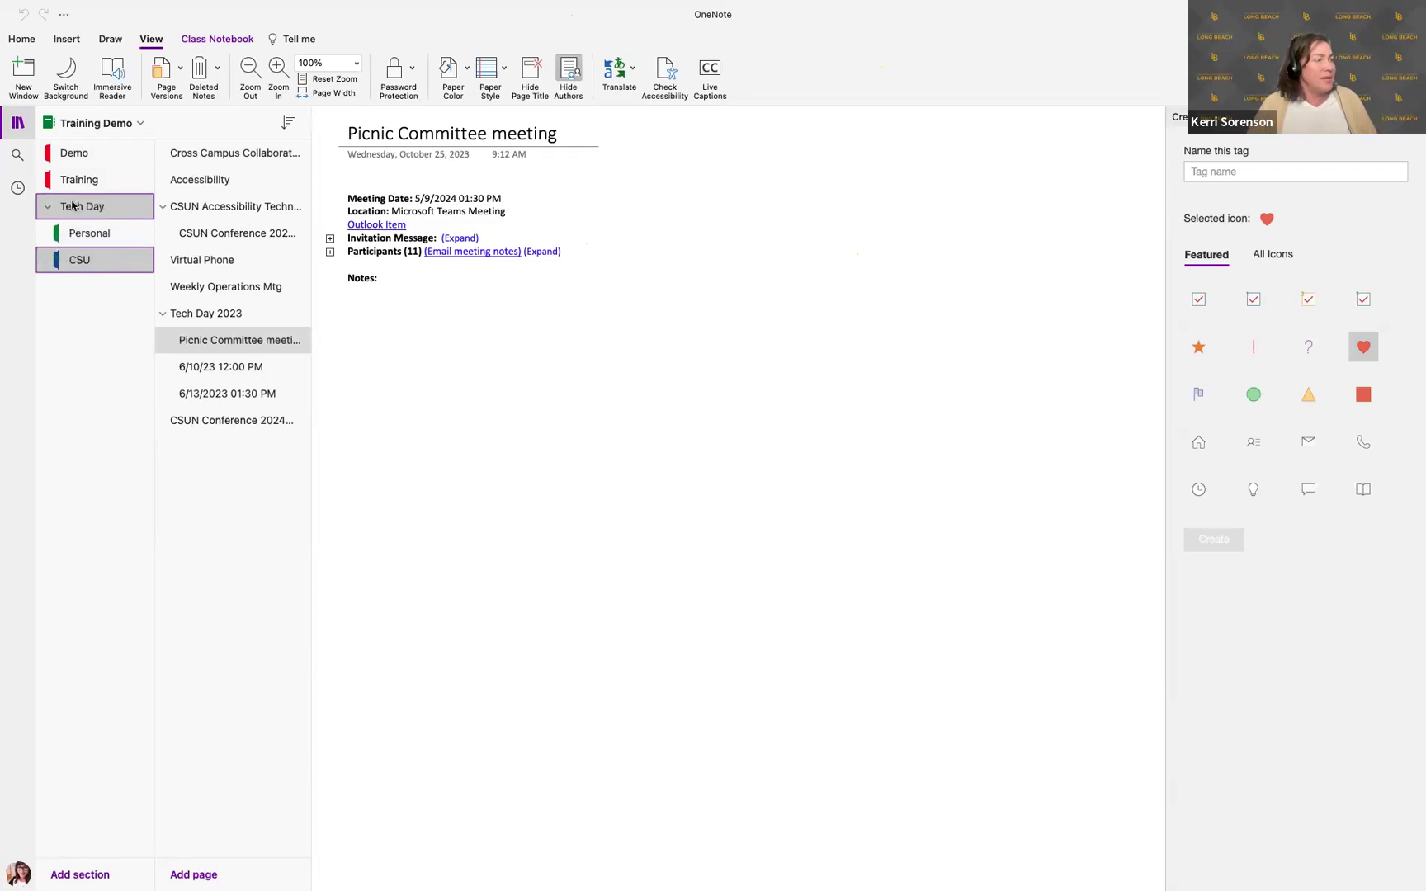
left_click_drag(76, 179, 81, 266)
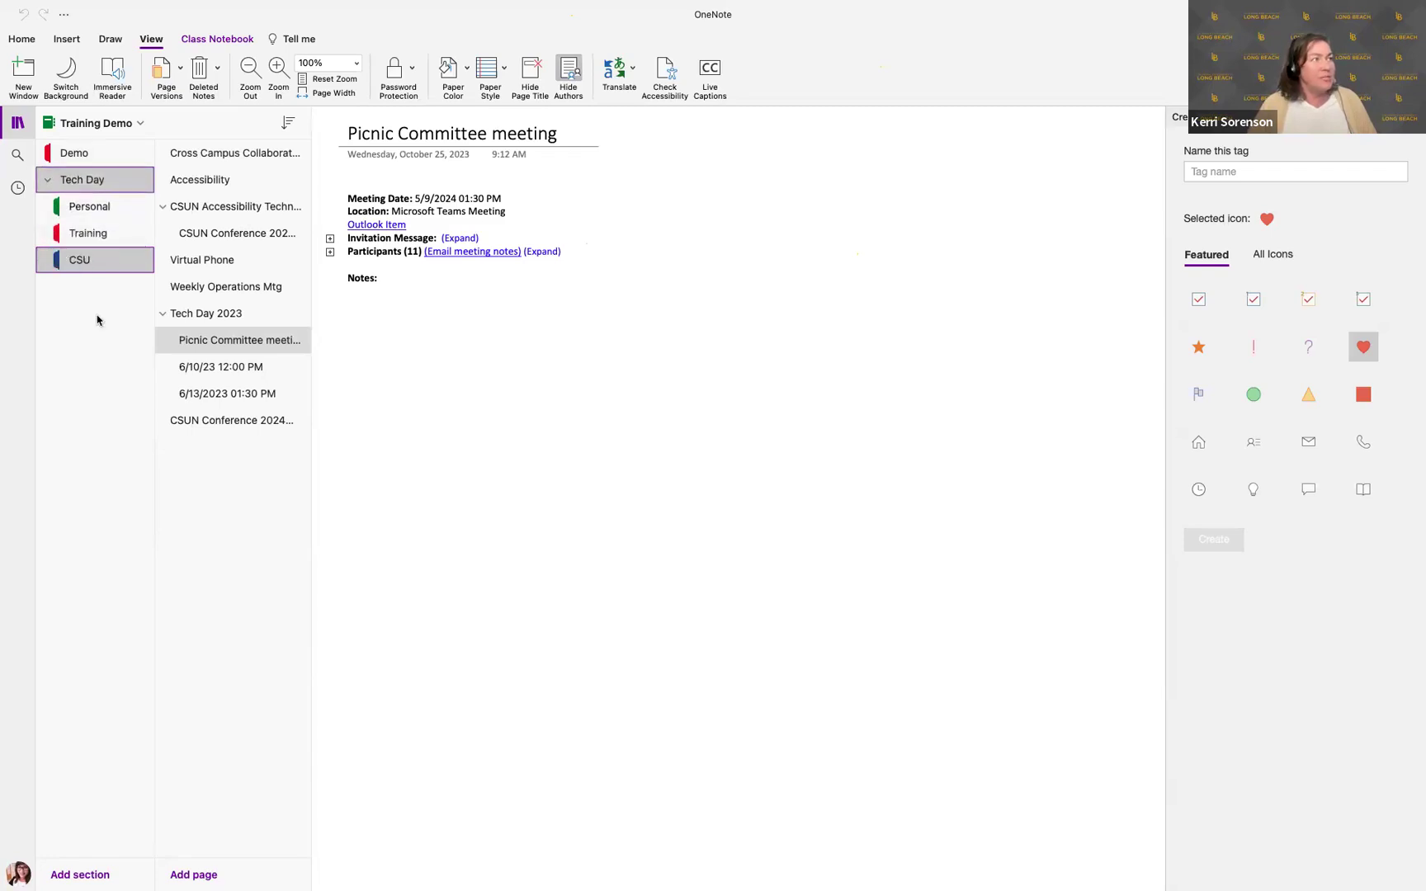
Collapse and expand the Tech Day section group several times, leaving its sections shown.
left_click(47, 179)
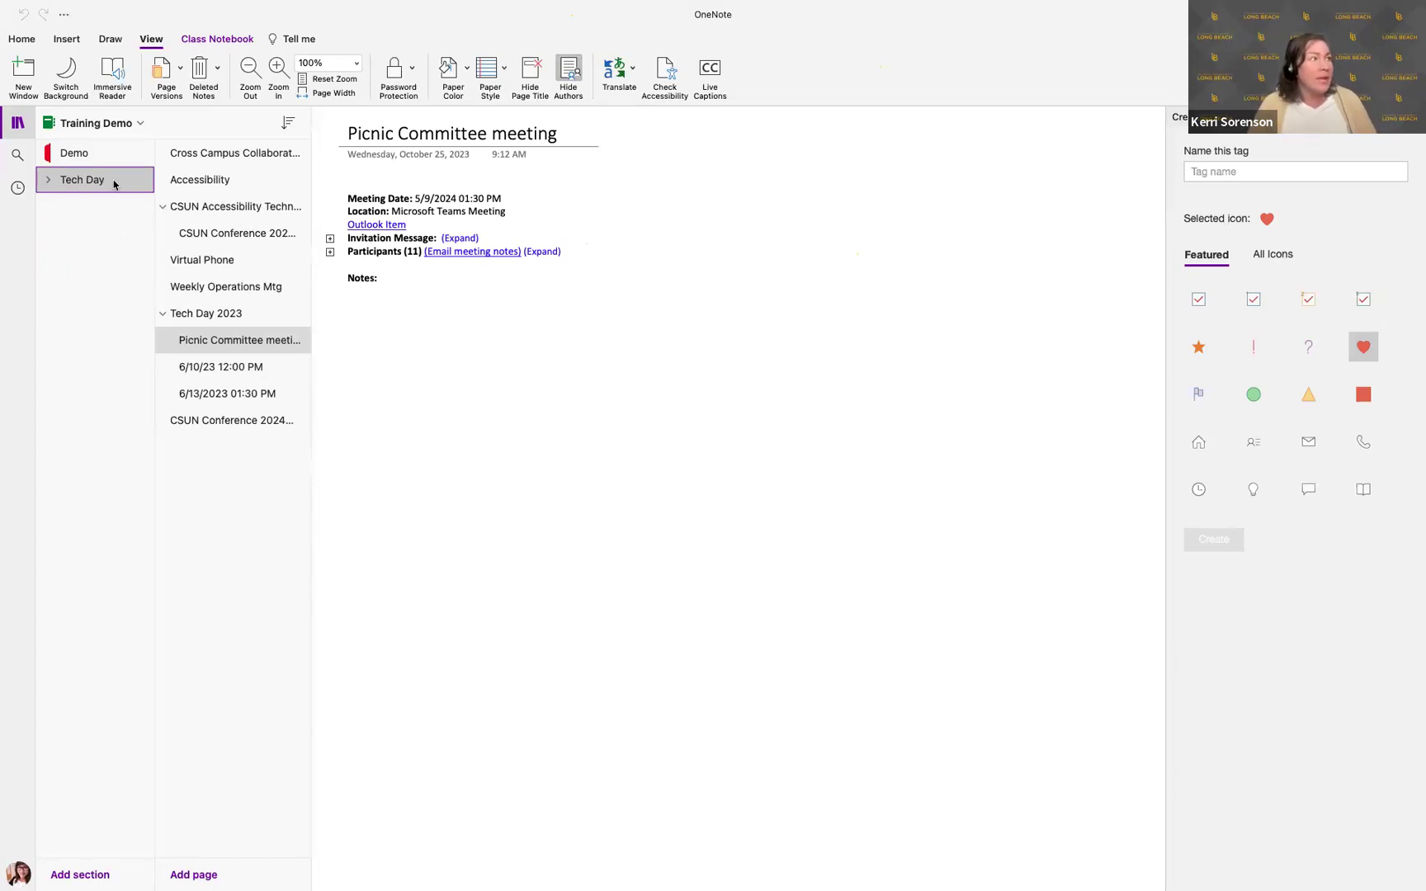
left_click(47, 180)
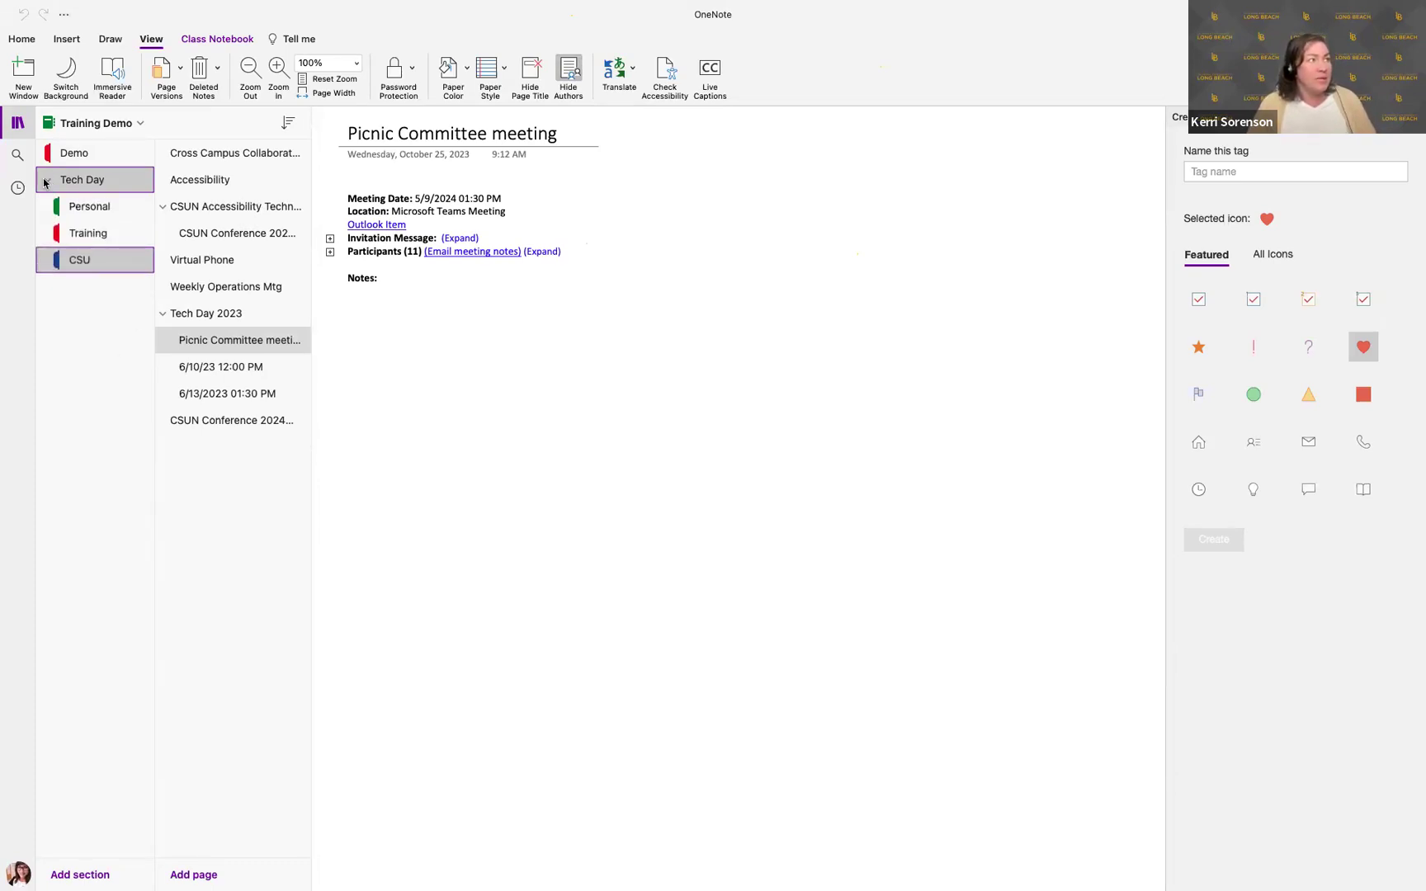
left_click(45, 182)
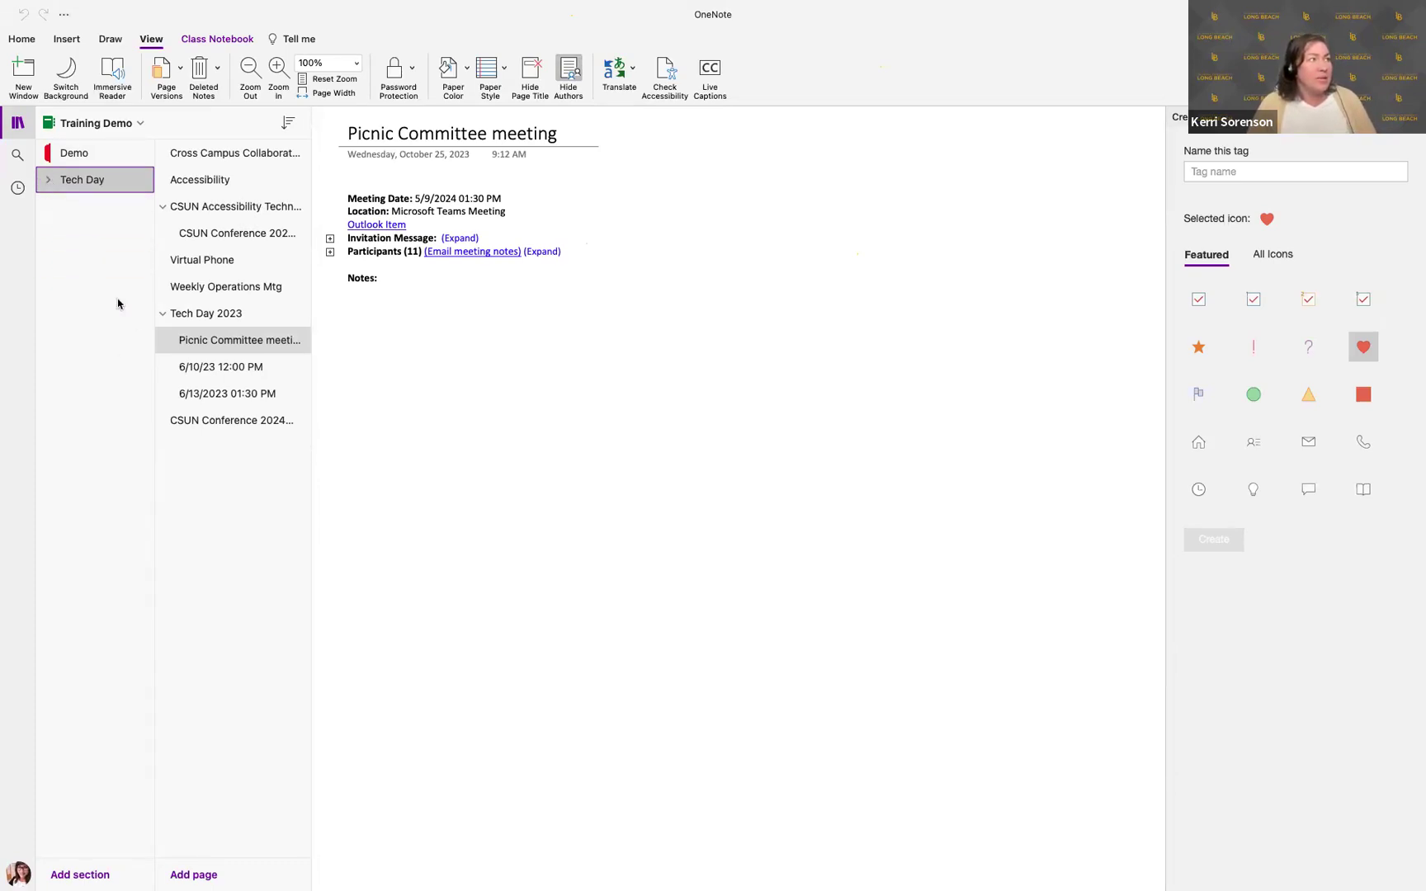
left_click(45, 181)
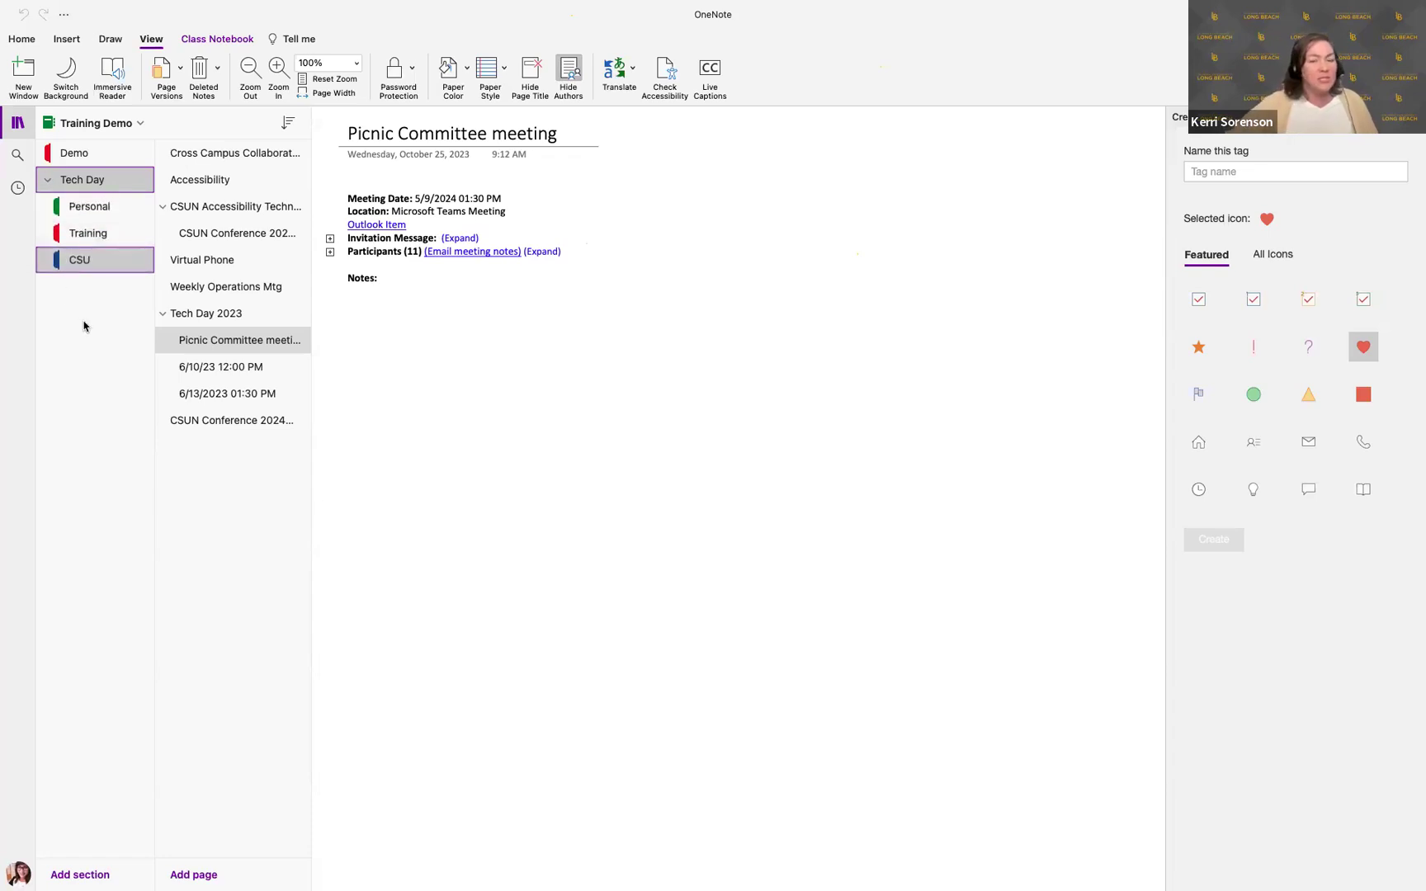
left_click(46, 182)
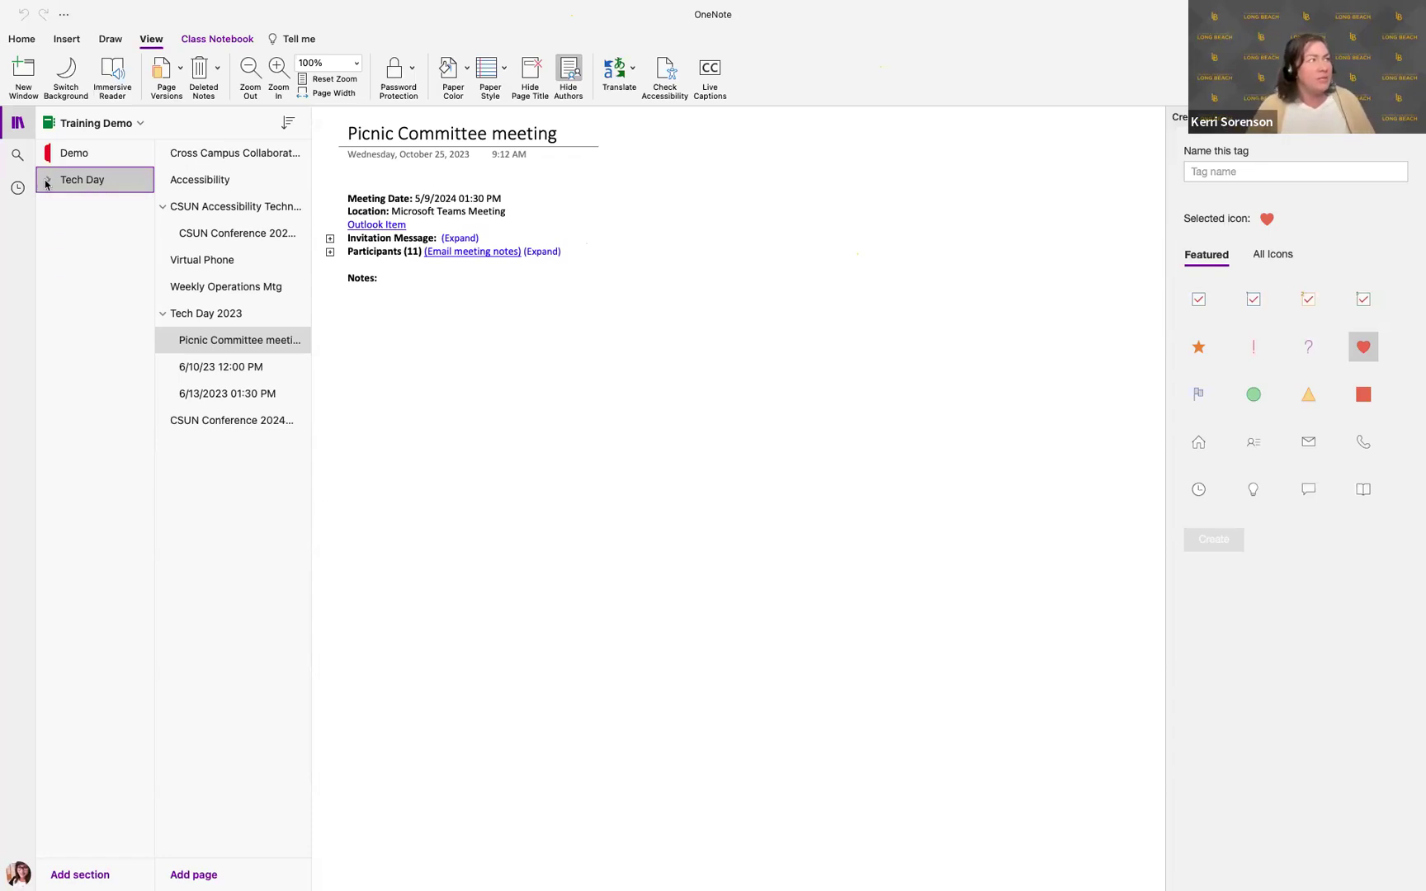
left_click(46, 180)
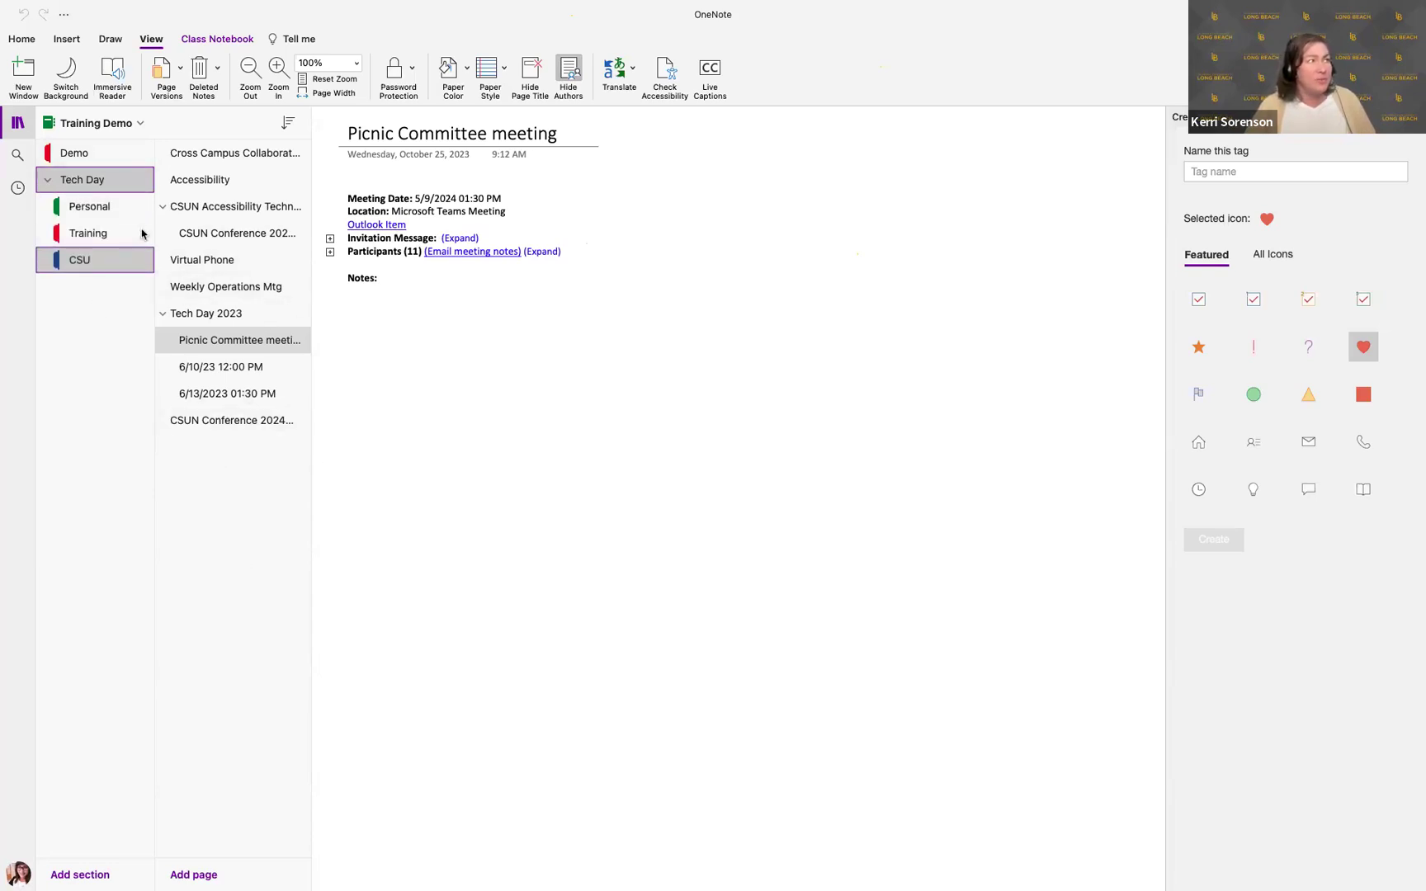
In the Demo section, make the Template1 and Template2 pages subpages of the Templates page.
left_click(96, 156)
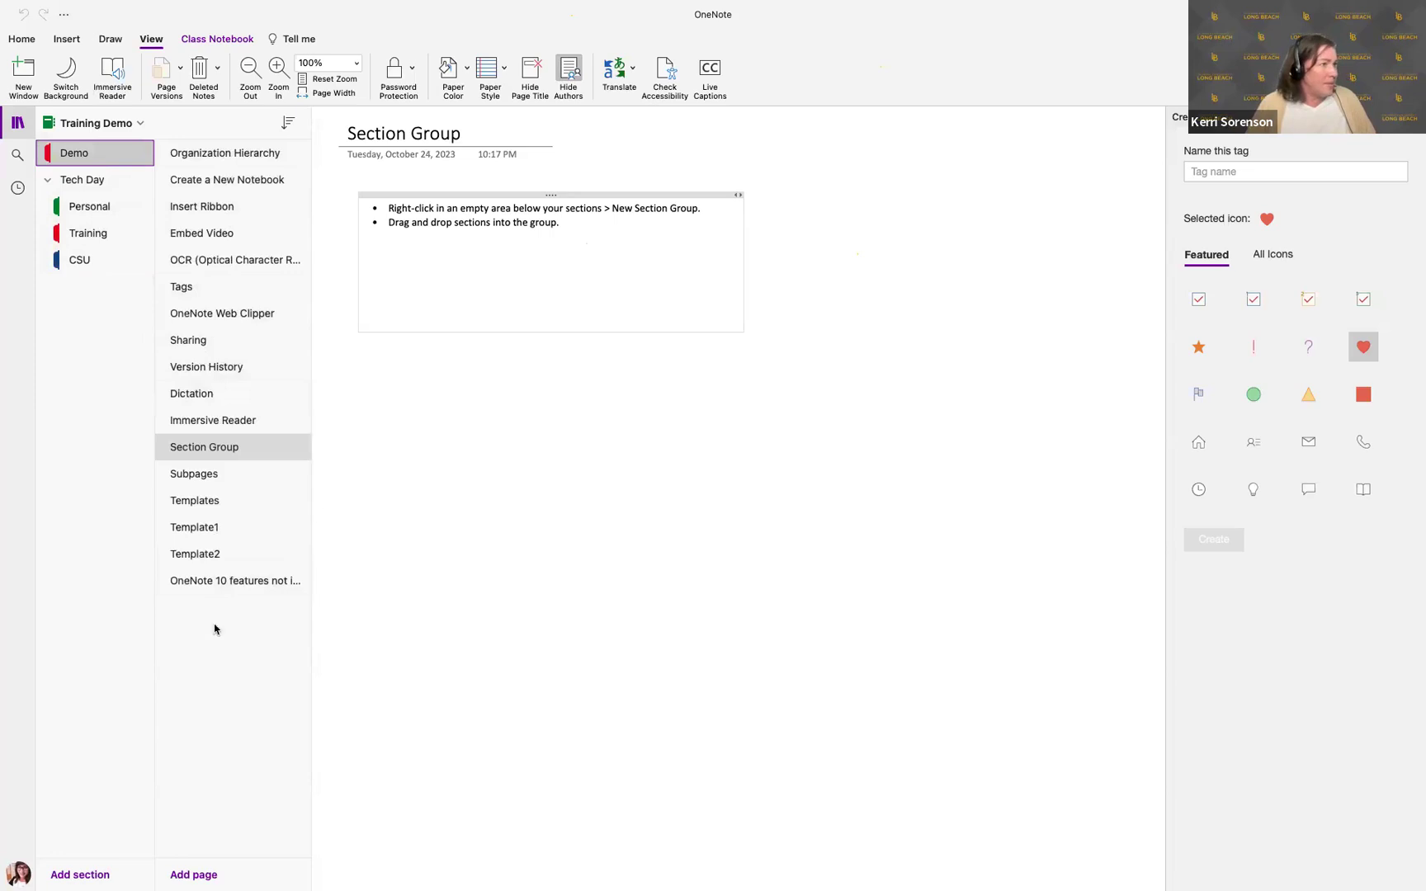
right_click(207, 533)
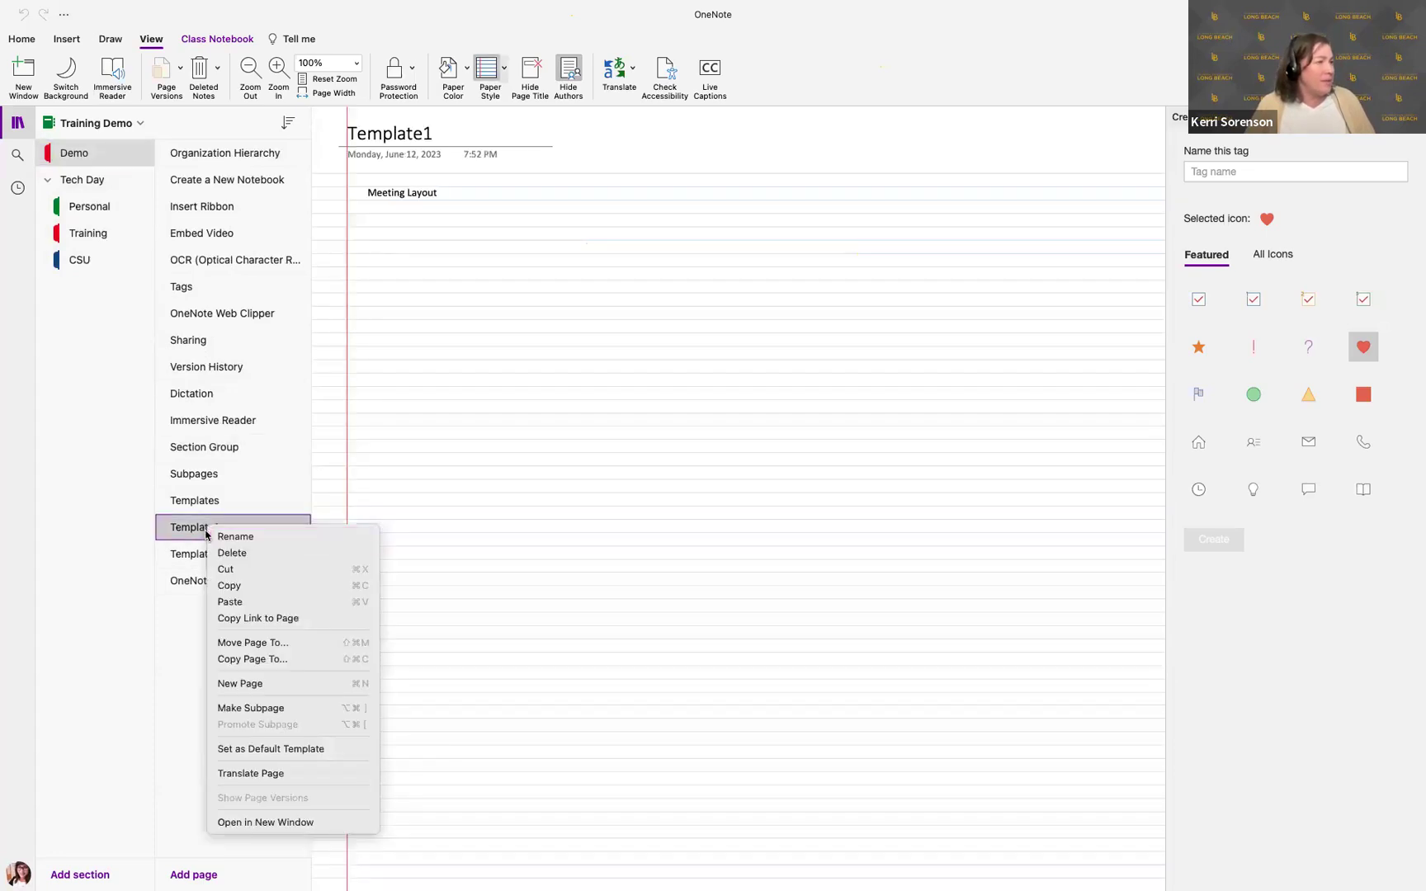
left_click(246, 707)
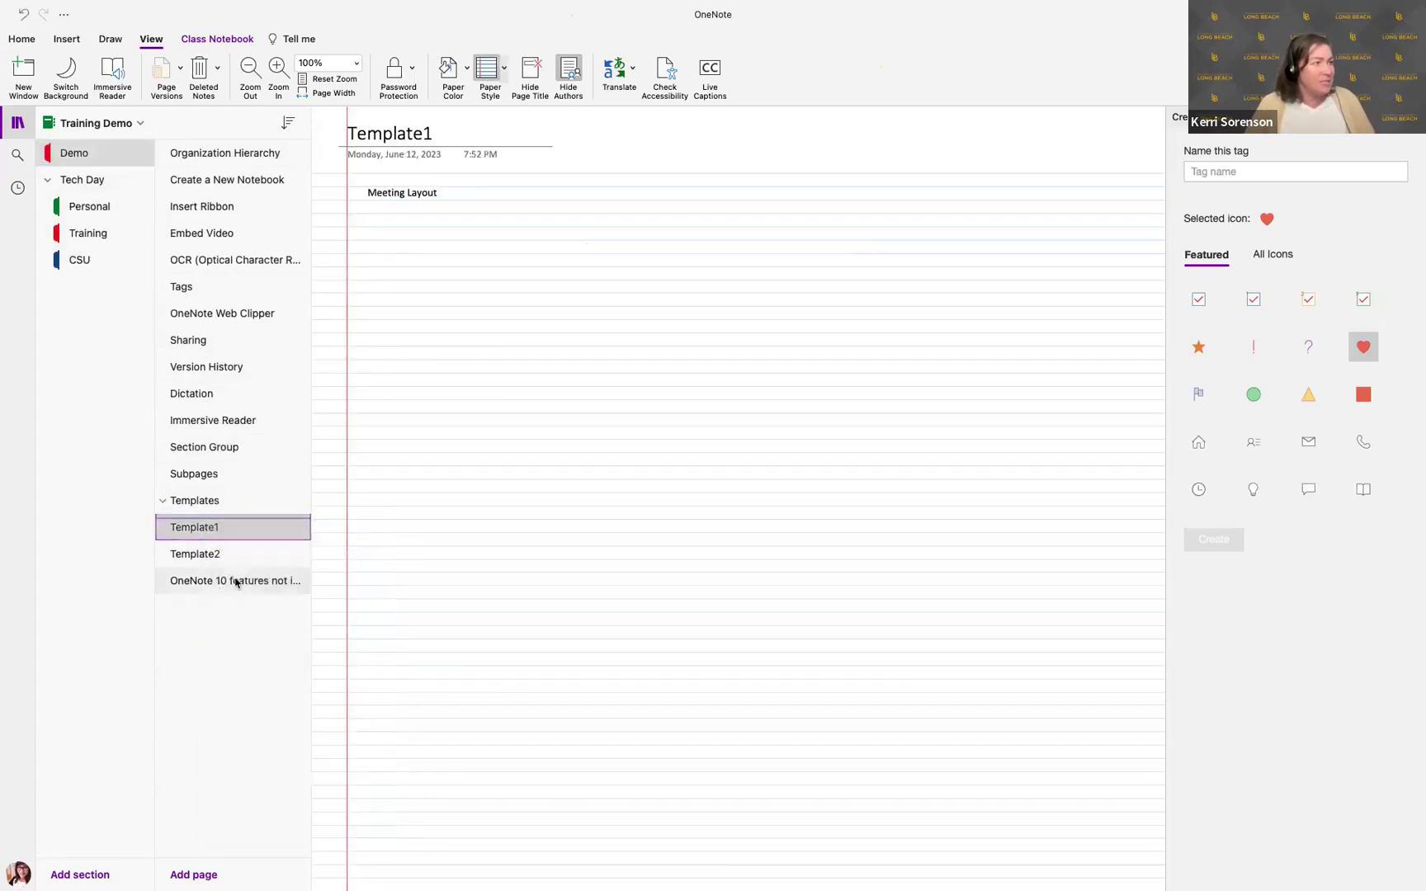
right_click(189, 555)
left_click(224, 732)
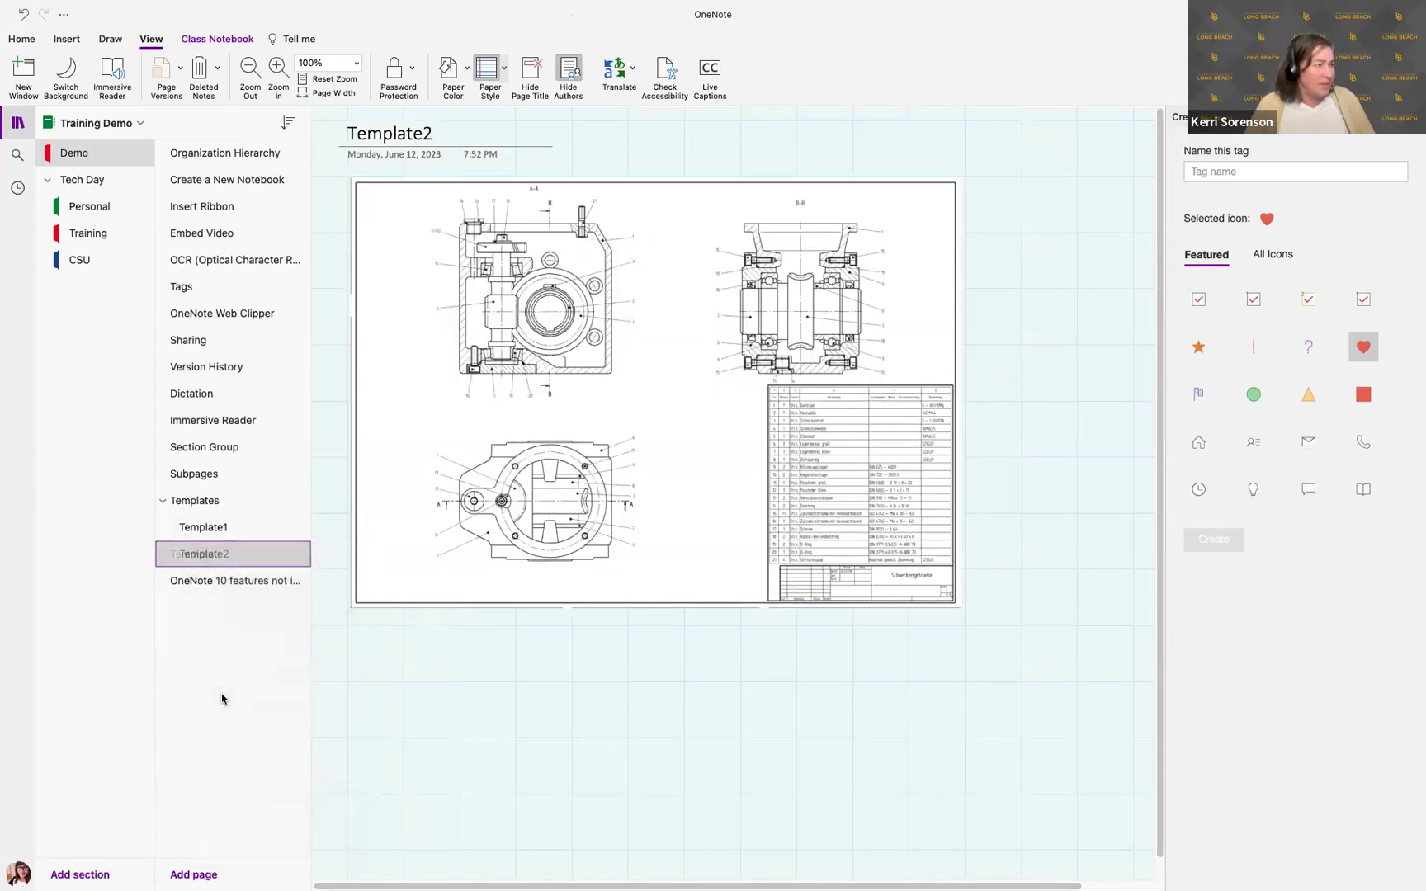
Collapse and re-expand the subpages under Templates, and open the page on OneNote 10 features not in Mac or Office 365 Version.
left_click(162, 505)
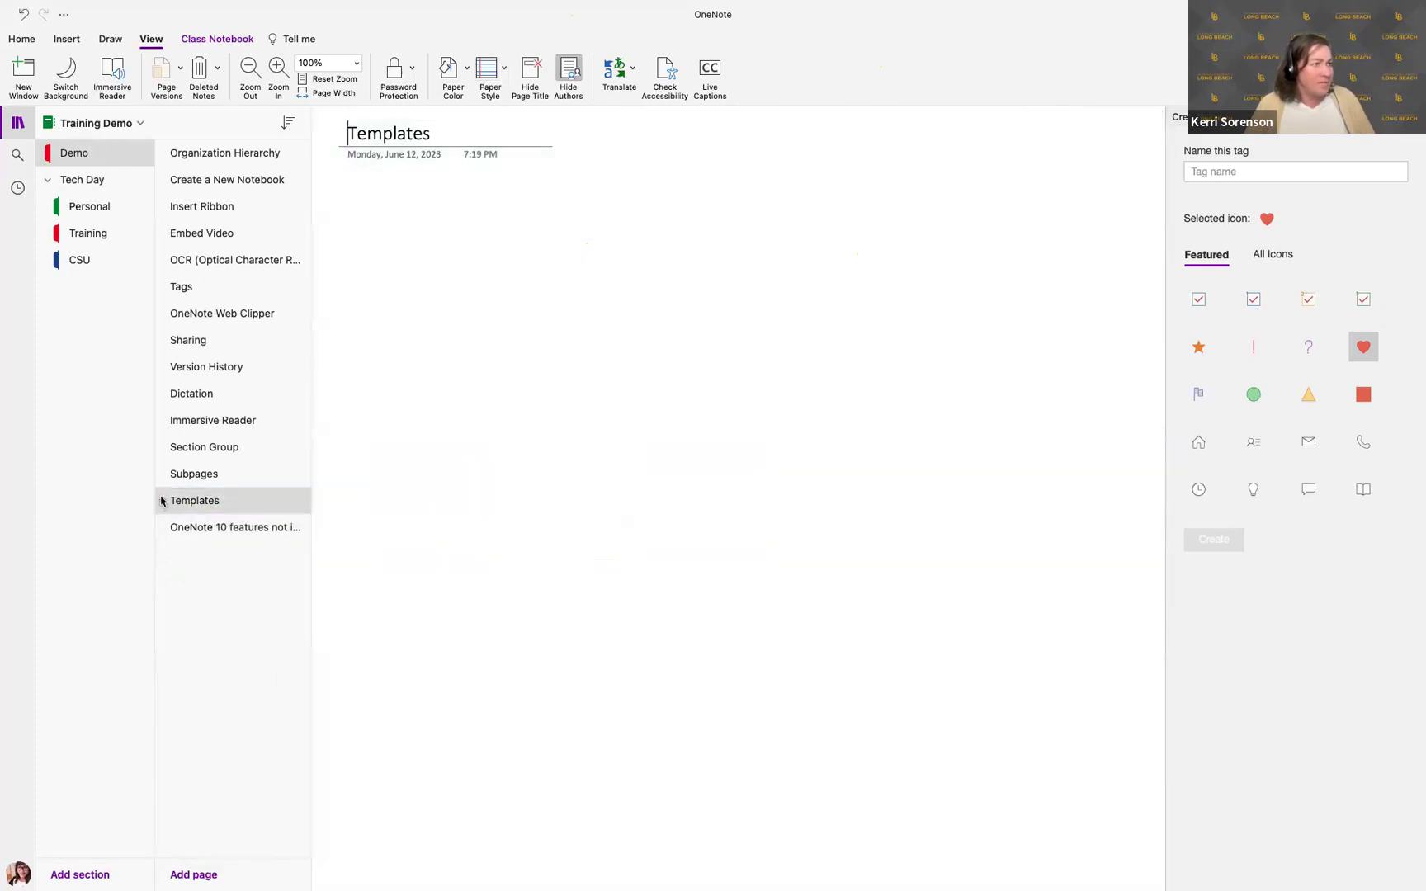
left_click(161, 505)
left_click(161, 503)
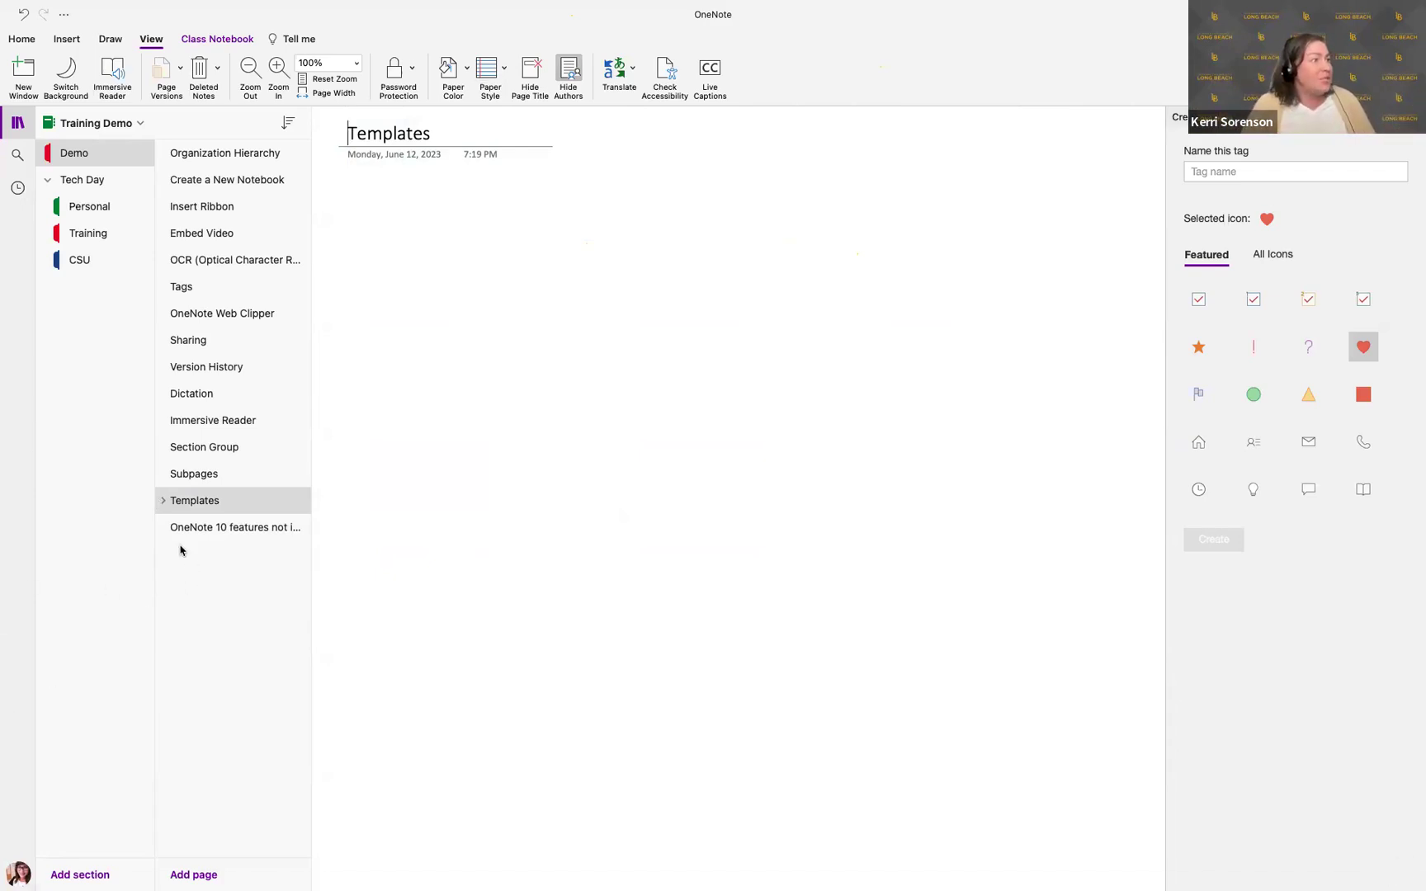
left_click(163, 500)
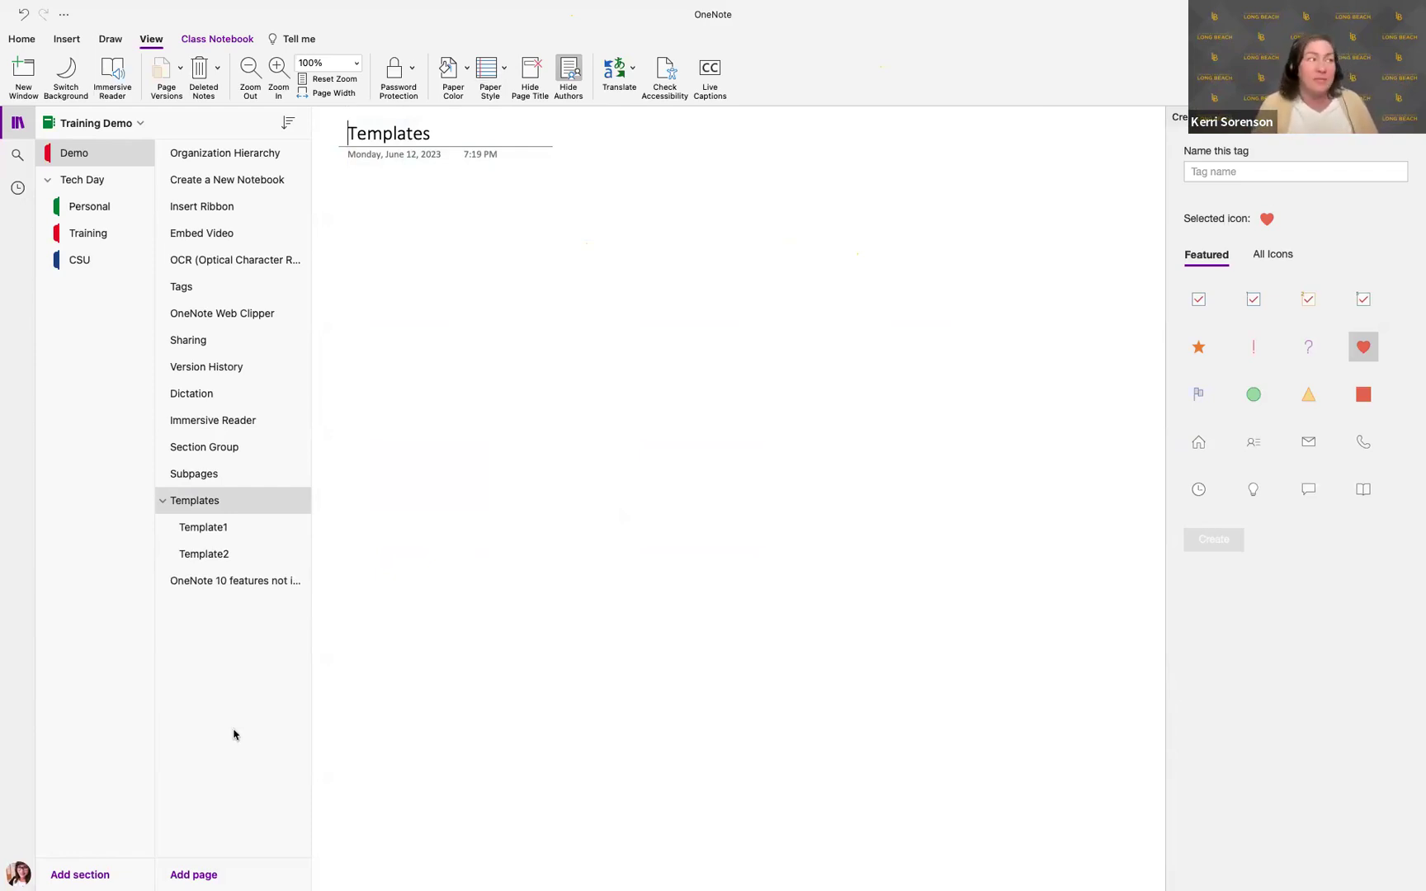
left_click(188, 583)
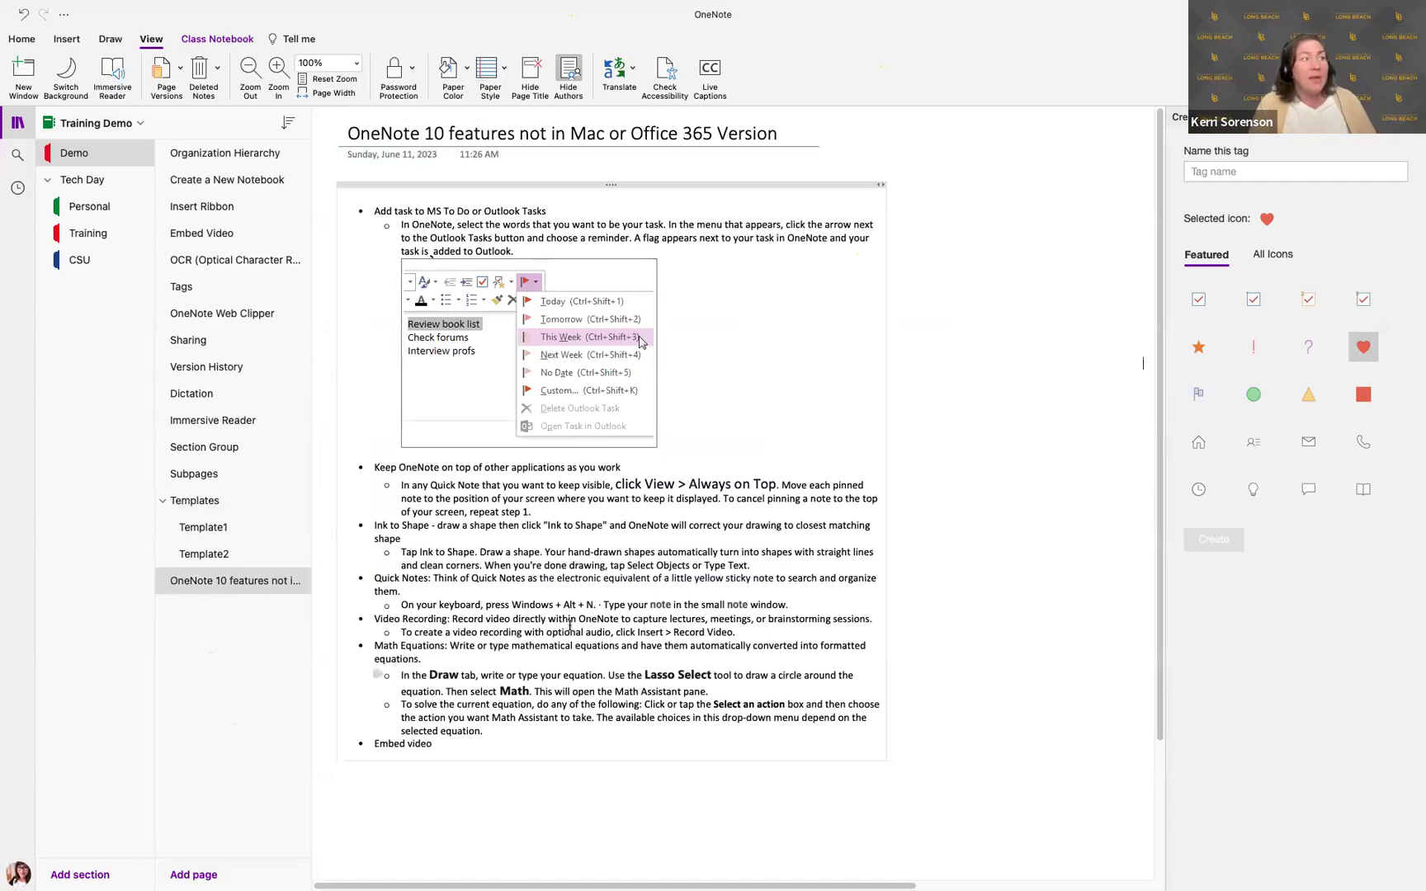